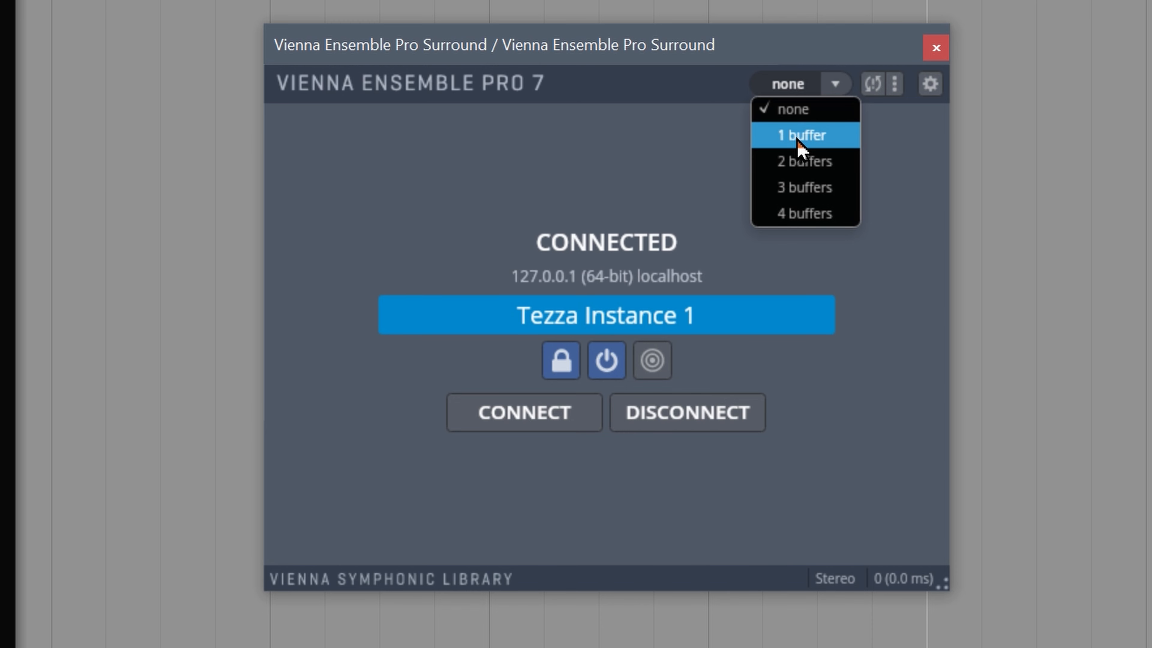
# Step: Set the Vienna Ensemble Pro plugin latency to 2 buffers (2048, 46.4 ms), then switch to the Server
pyautogui.click(798, 144)
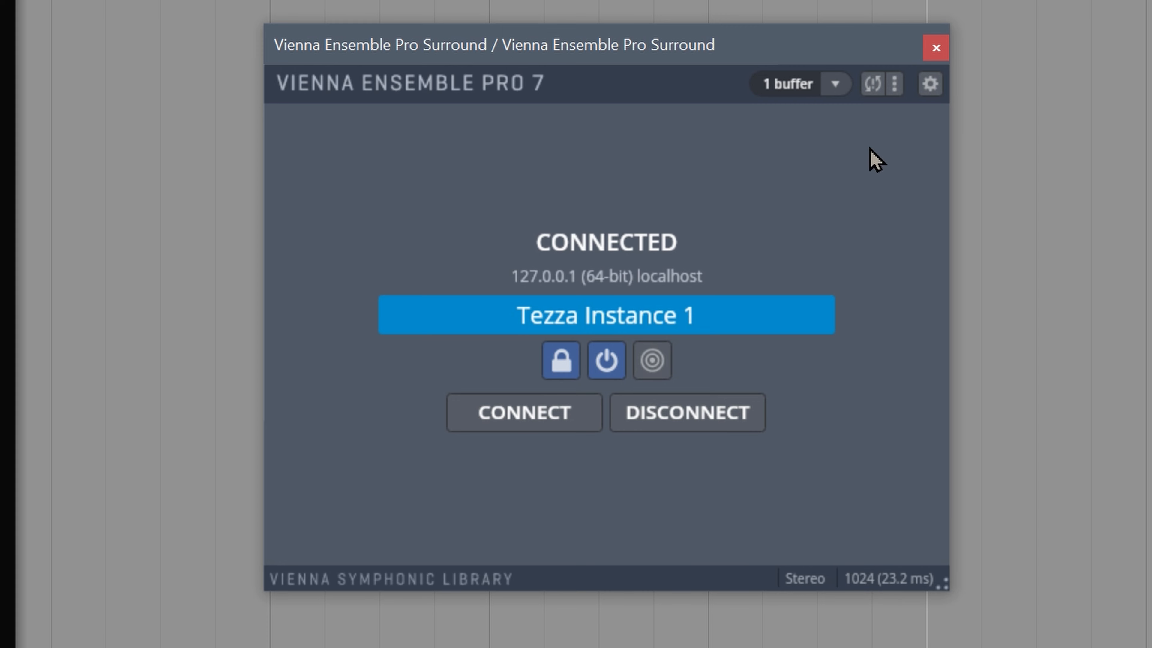
pyautogui.click(835, 84)
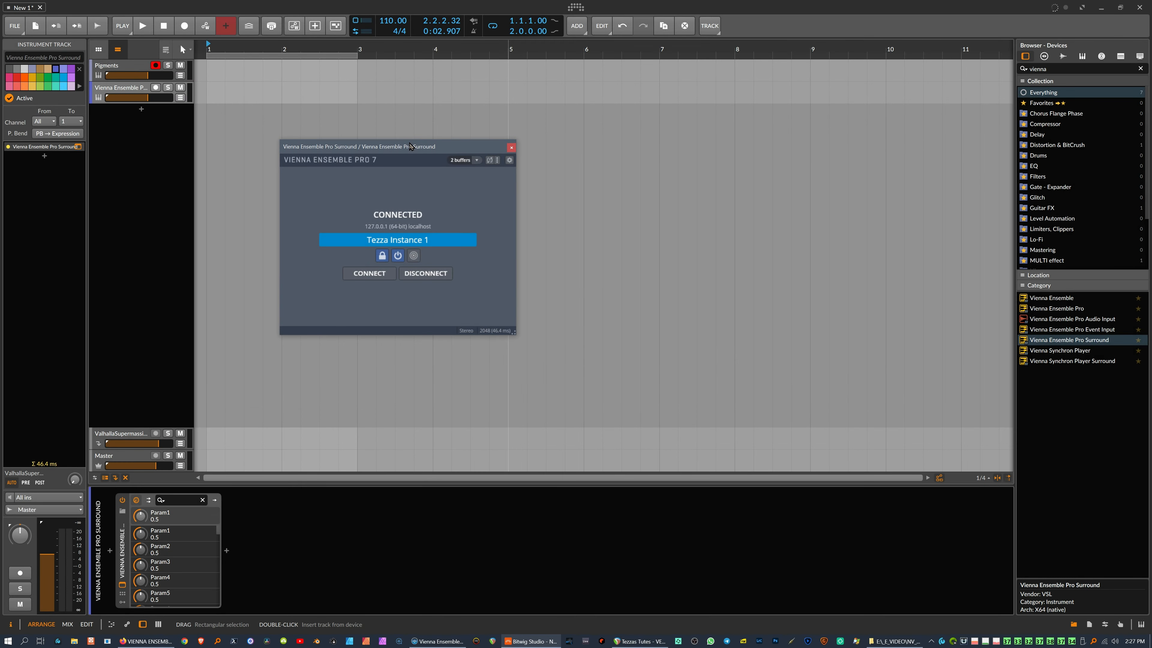
pyautogui.moveTo(409, 142); pyautogui.dragTo(473, 142)
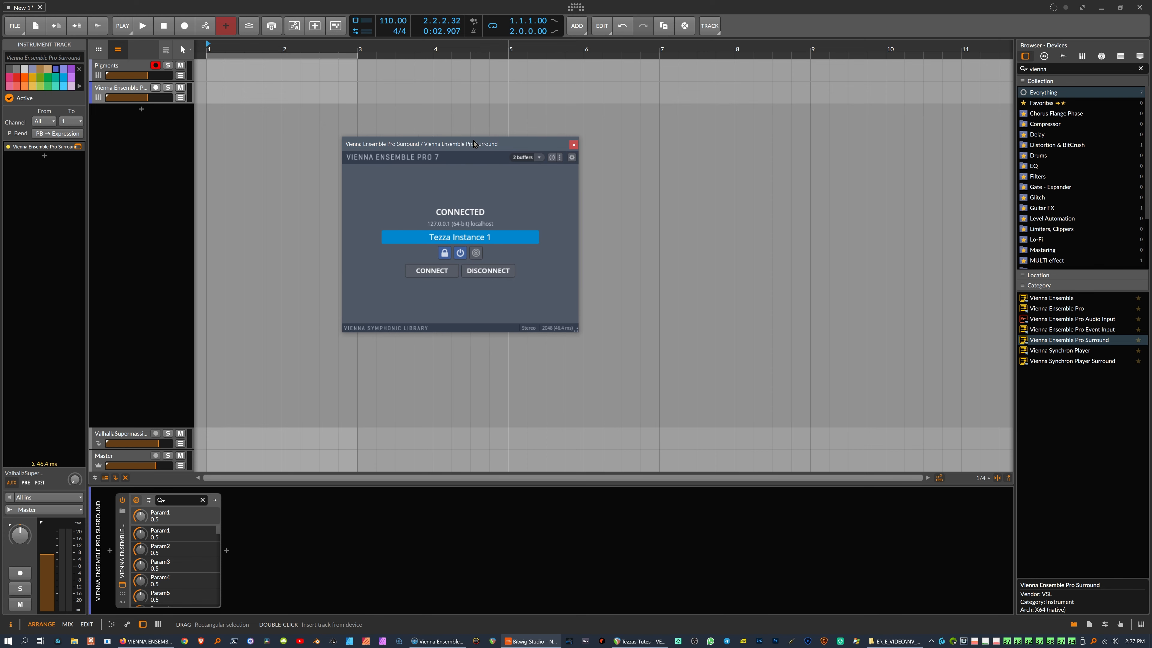
pyautogui.hotkey('alt', 'Tab')
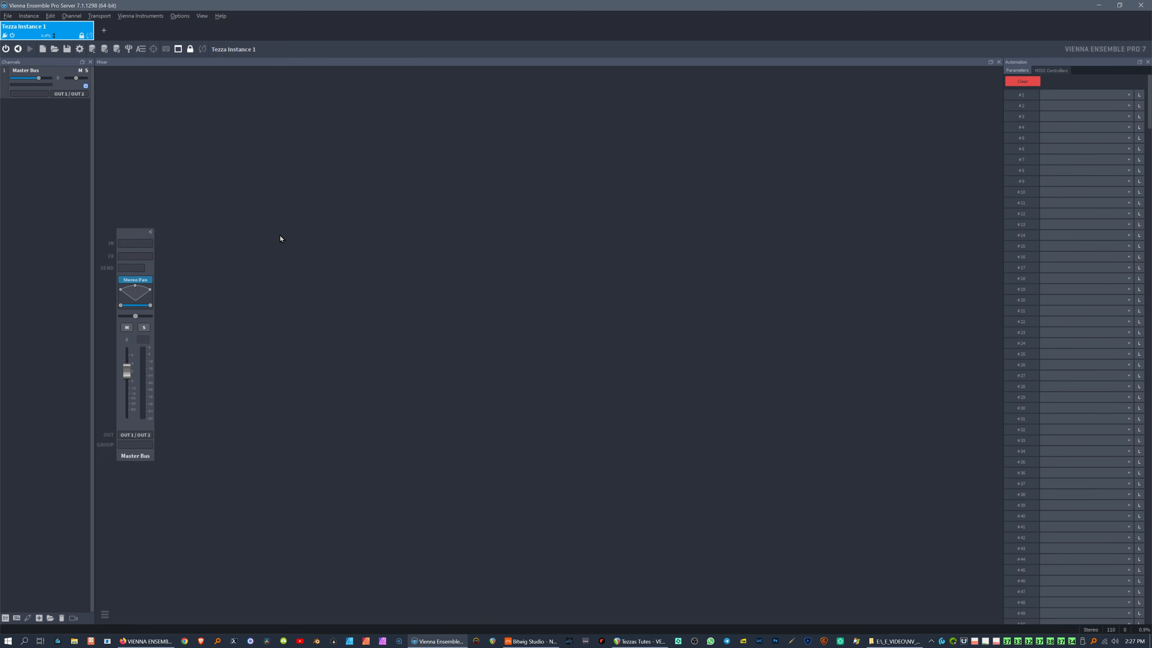
pyautogui.click(180, 15)
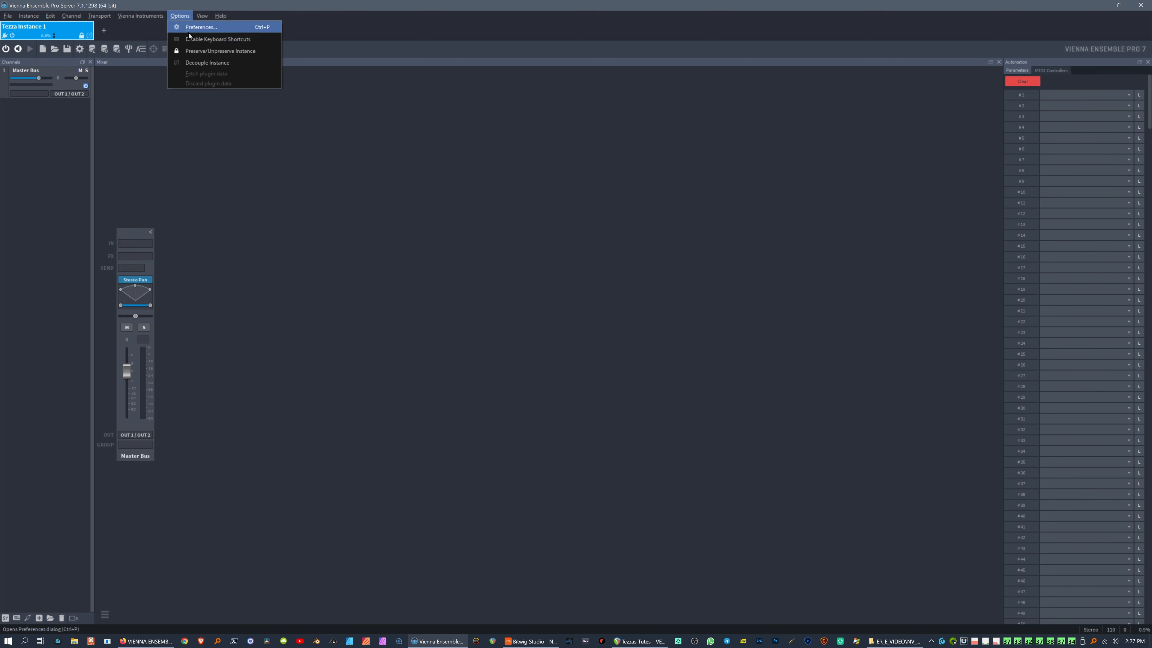
pyautogui.click(195, 27)
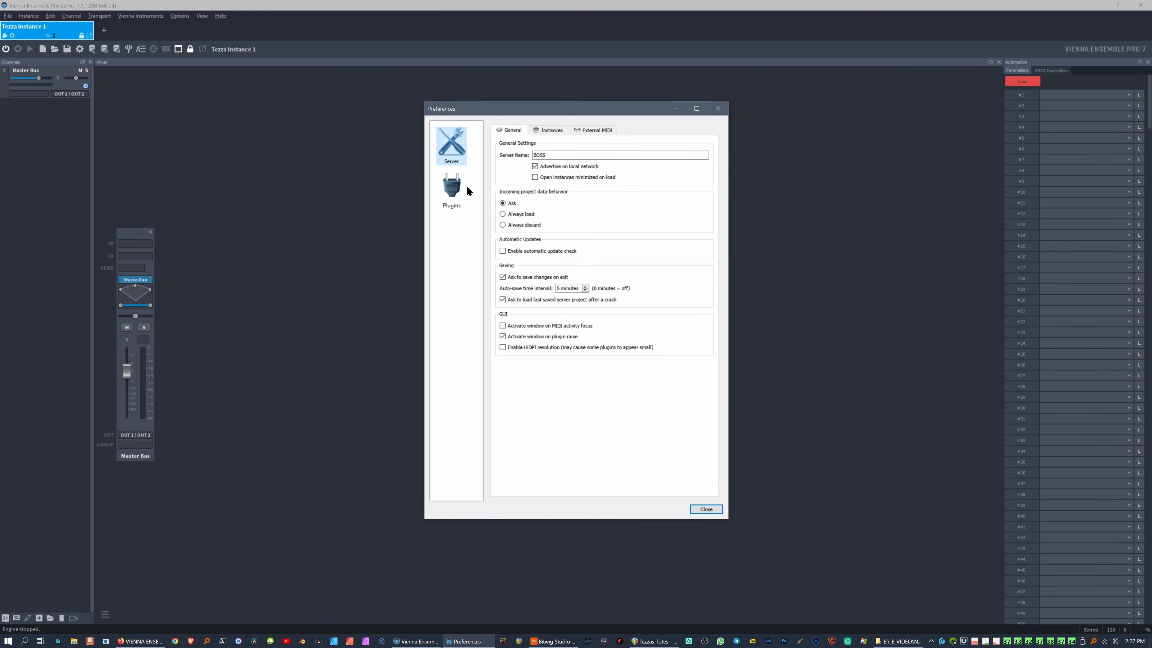
pyautogui.click(463, 190)
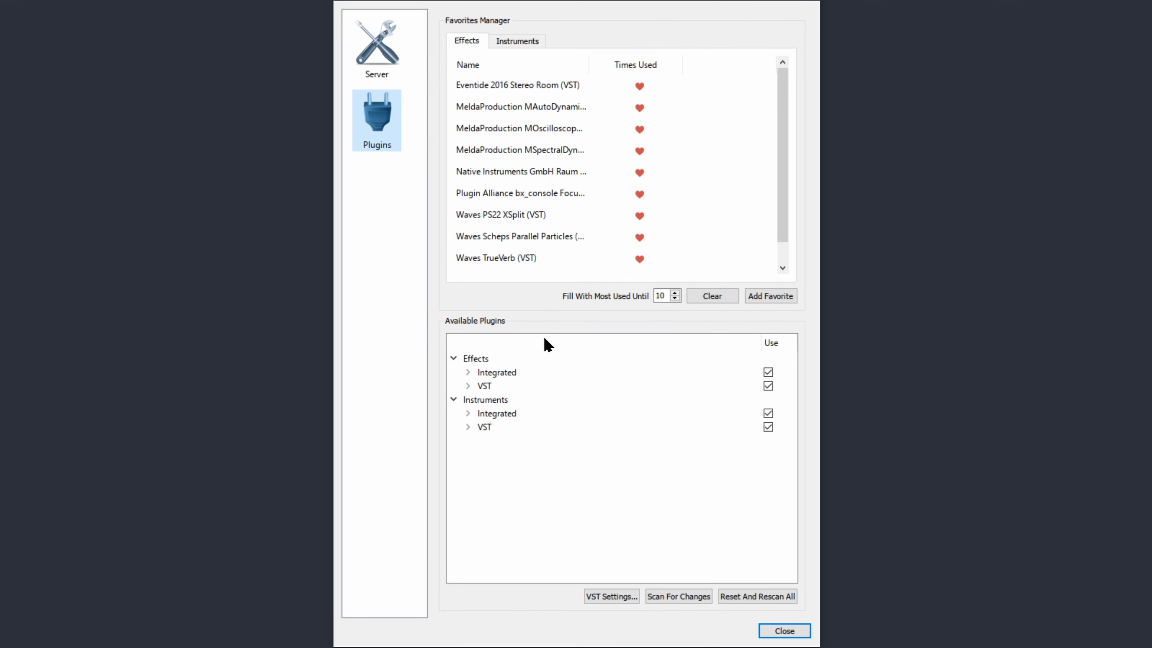
pyautogui.click(468, 386)
pyautogui.scroll(-6, 649, 407)
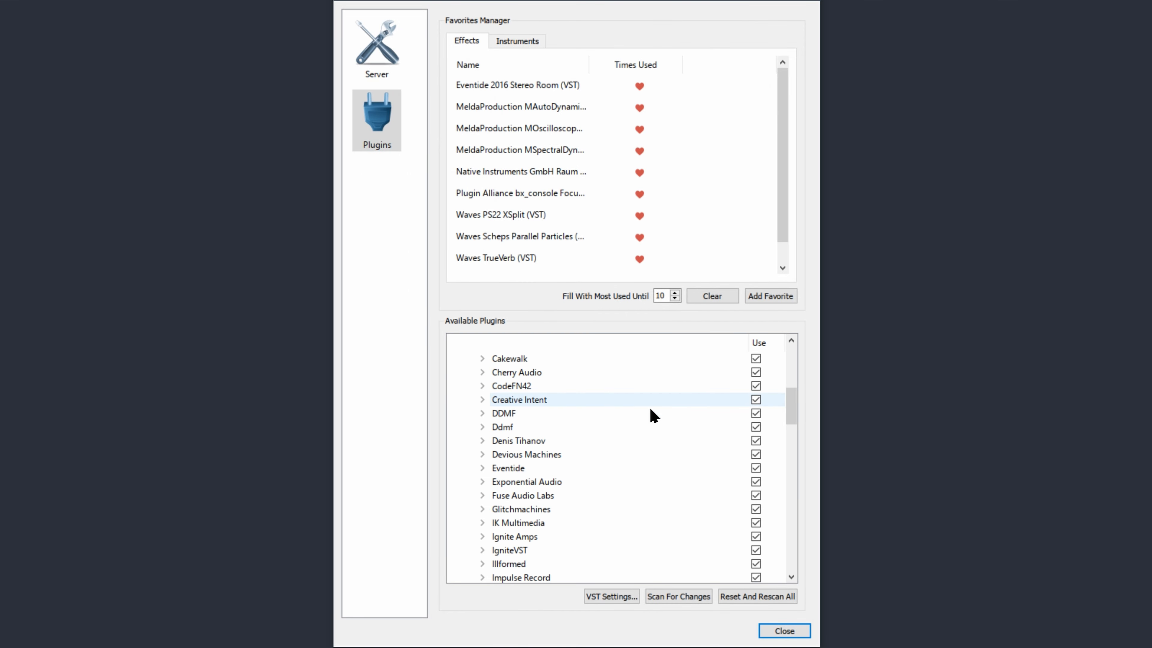
pyautogui.scroll(7, 791, 402)
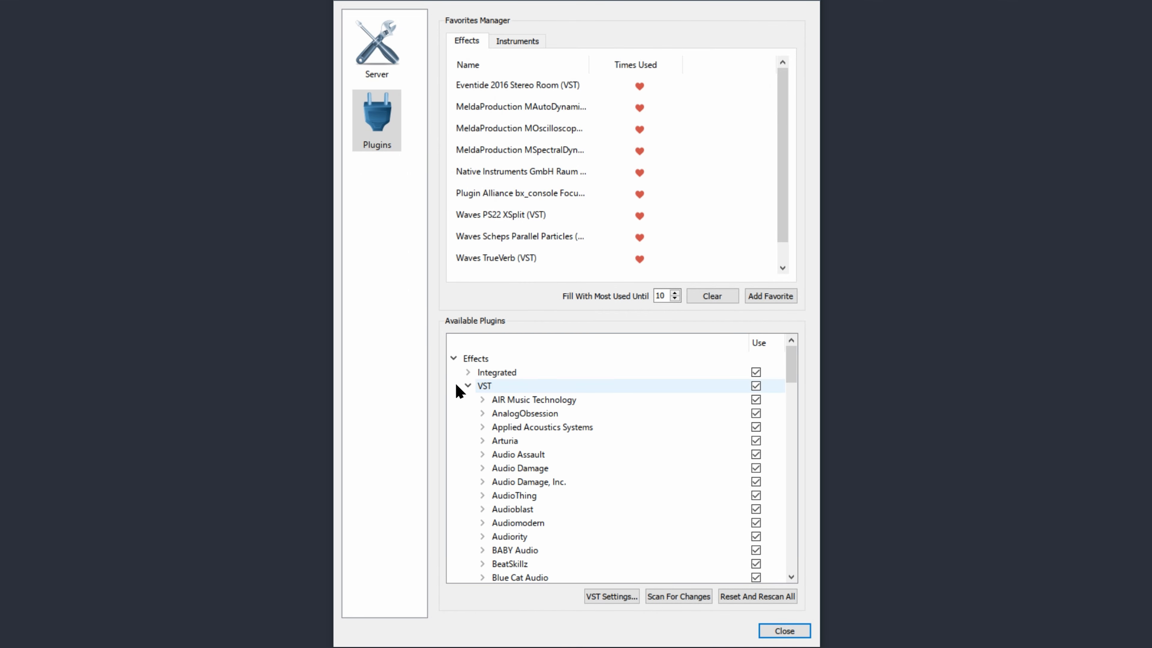
pyautogui.click(468, 386)
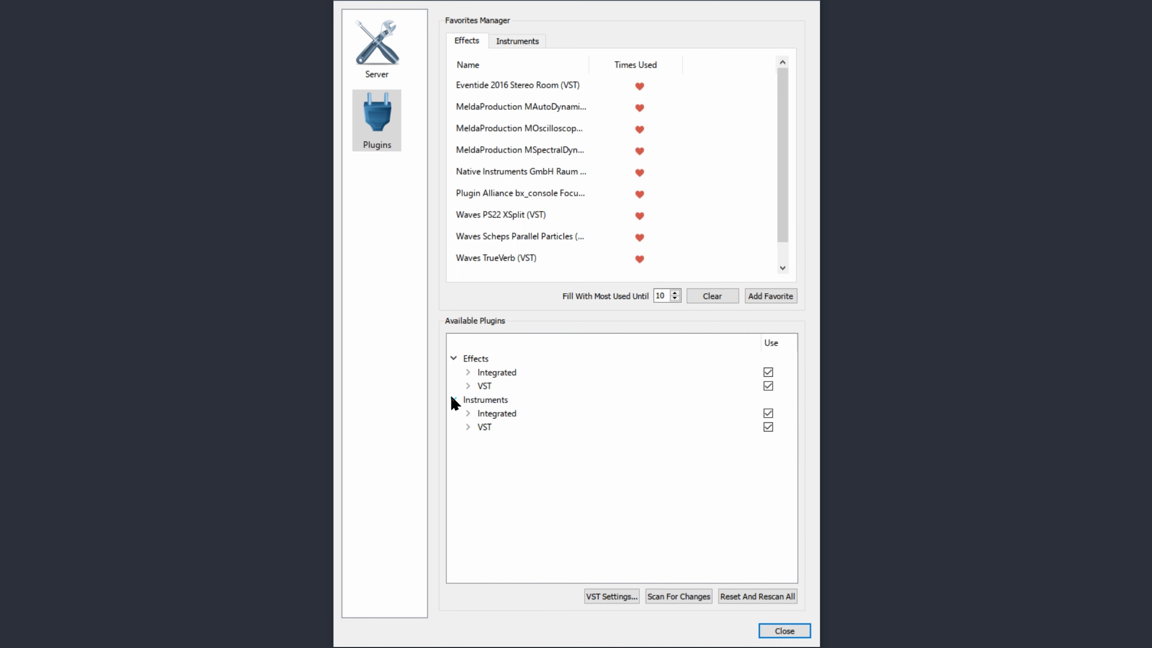
pyautogui.click(467, 372)
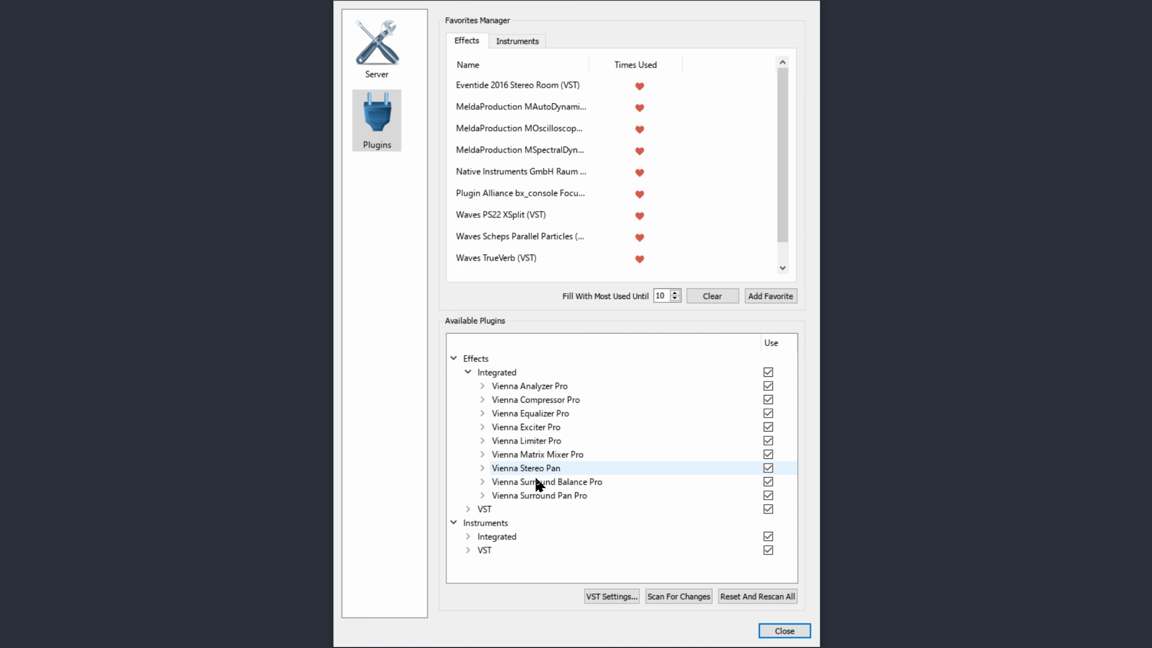
pyautogui.click(468, 371)
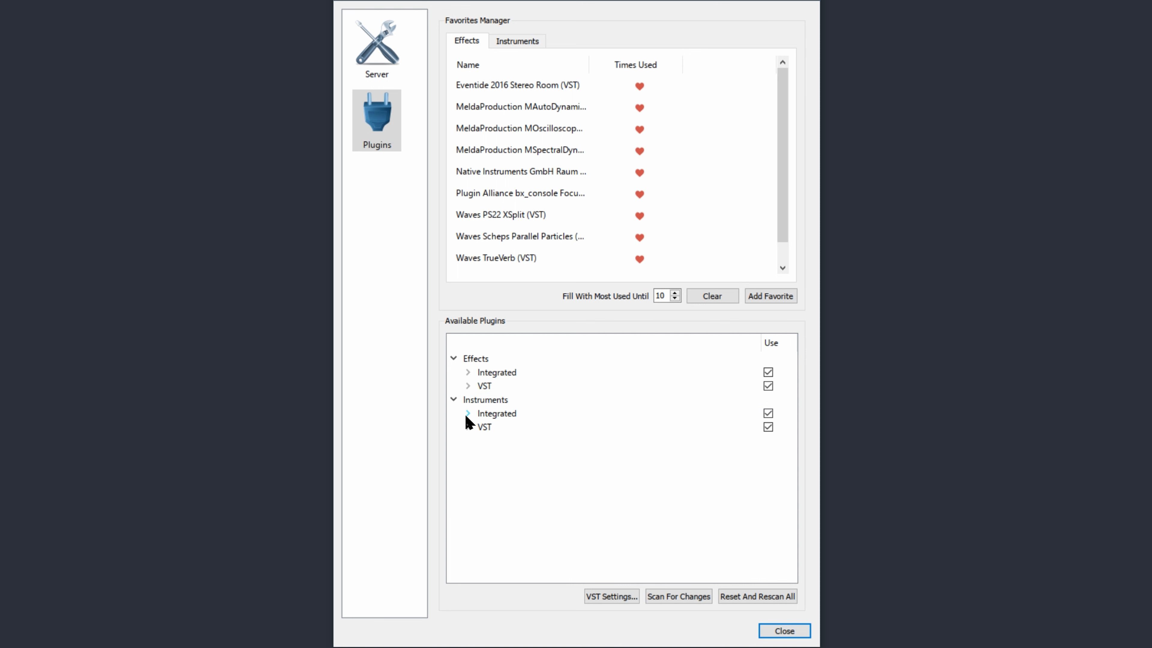
pyautogui.click(467, 413)
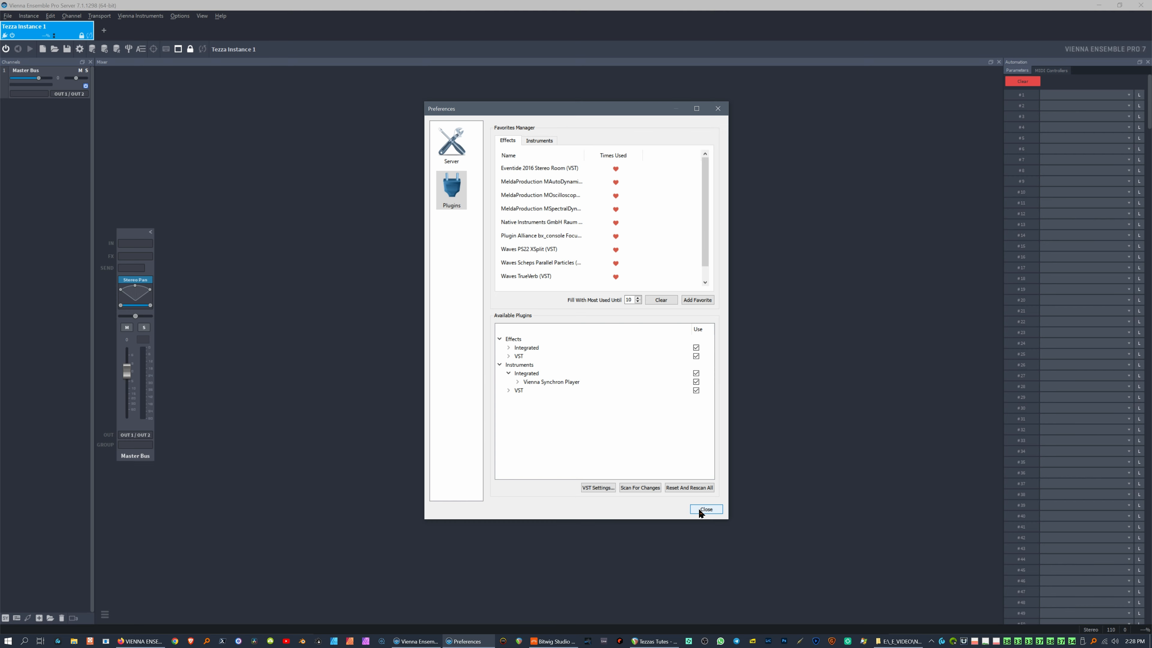
pyautogui.click(700, 511)
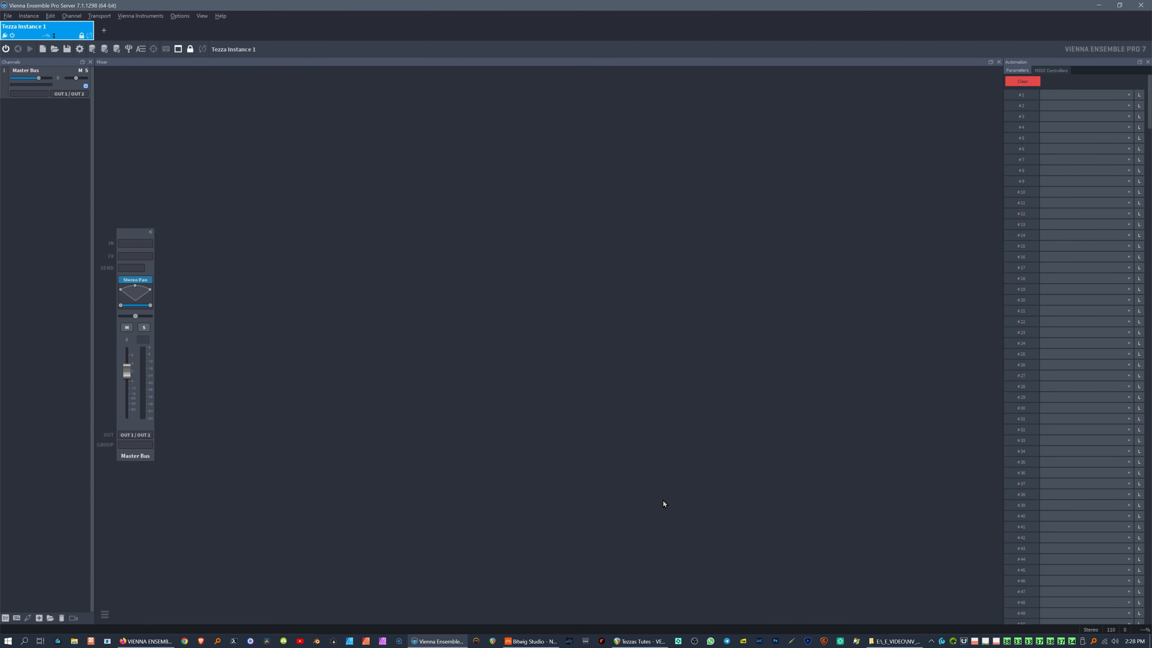
# Step: Go to the VSL account's MyProducts page, dismissing the save-password prompt
pyautogui.hotkey('alt', 'Tab')
pyautogui.hotkey('alt', 'Tab')
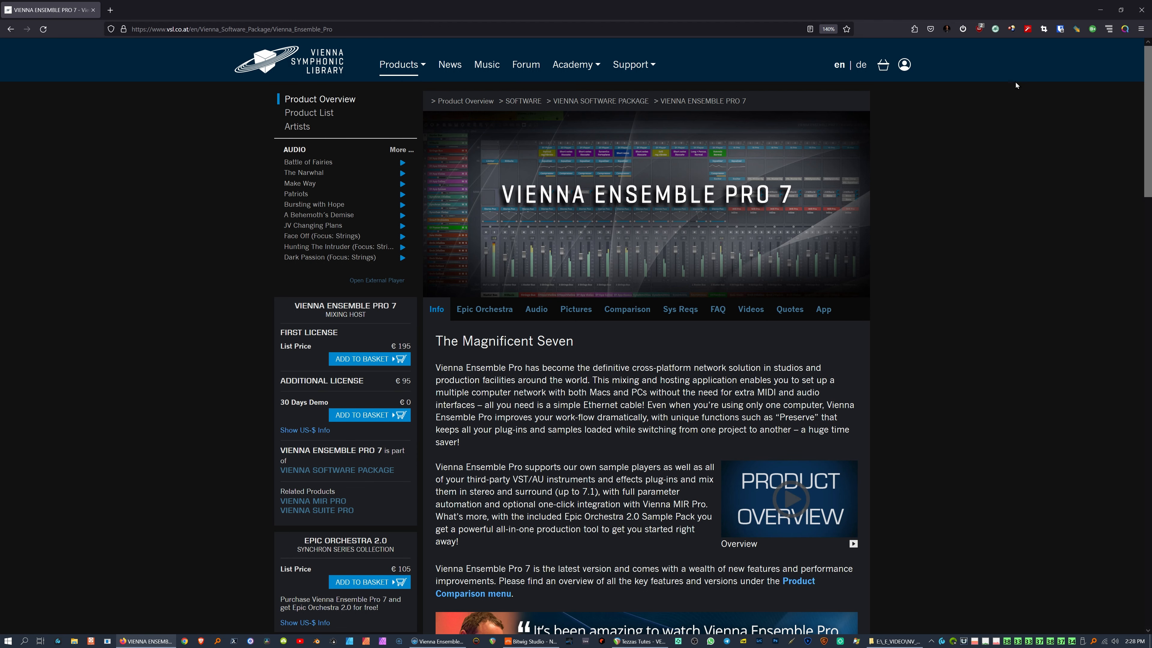
pyautogui.click(905, 68)
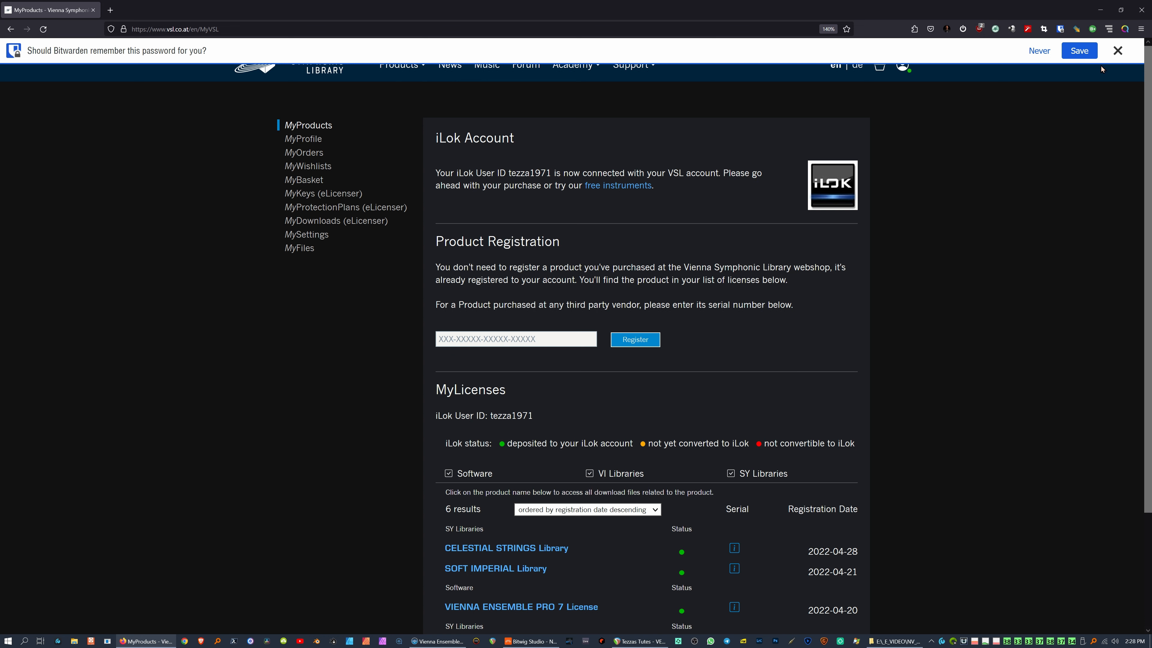
pyautogui.click(1117, 50)
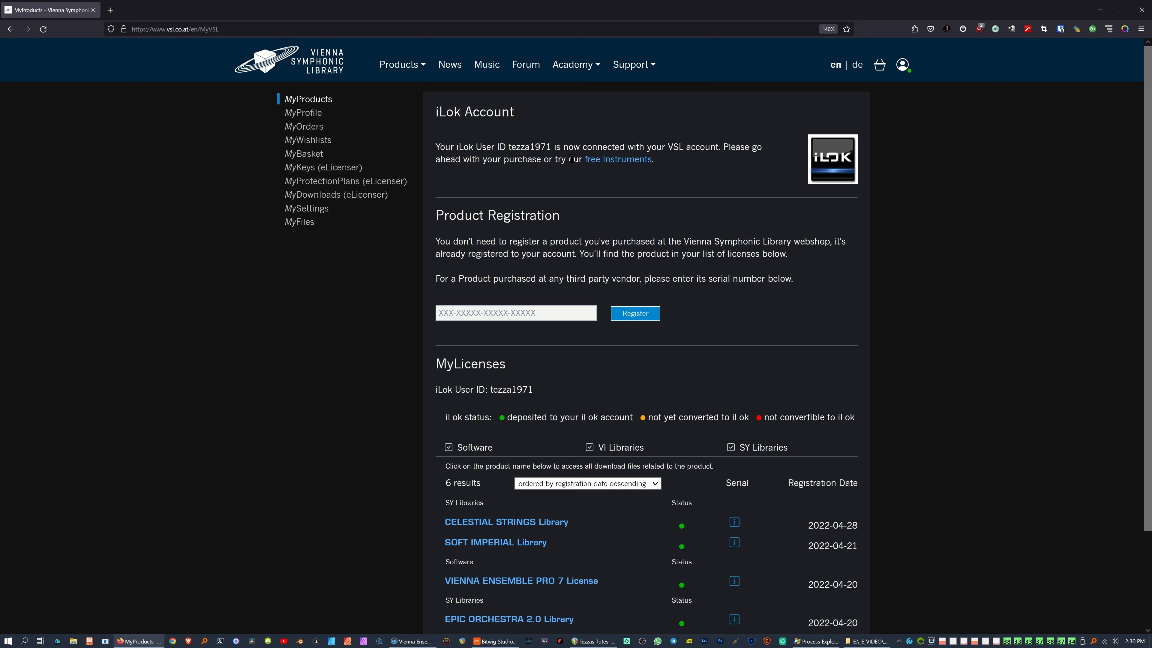
# Step: Highlight the iLok account heading, the connected iLok user ID and the Product Registration text
pyautogui.doubleClick(451, 112)
pyautogui.click(568, 134)
pyautogui.moveTo(508, 146); pyautogui.dragTo(553, 146)
pyautogui.moveTo(683, 241); pyautogui.dragTo(706, 278)
pyautogui.click(533, 438)
pyautogui.press('super')
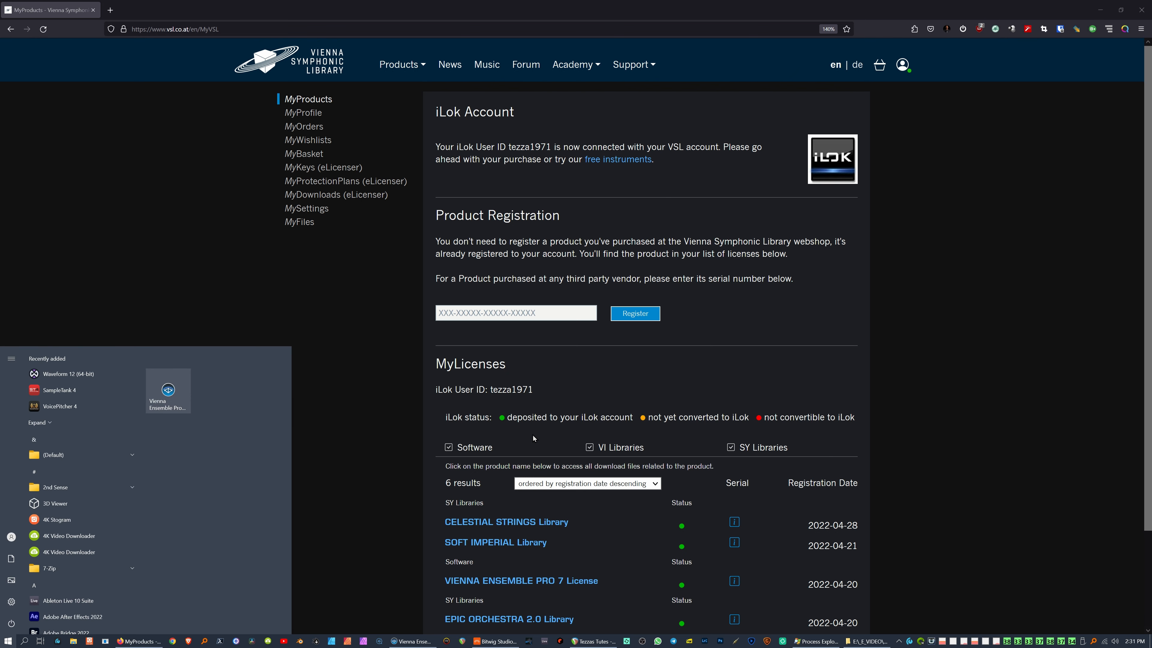
# Step: Launch iLok License Manager via search and select the Gullfoss and Epic Orchestra 2.0 cloud licenses
pyautogui.write('ilok')
pyautogui.press('Return')
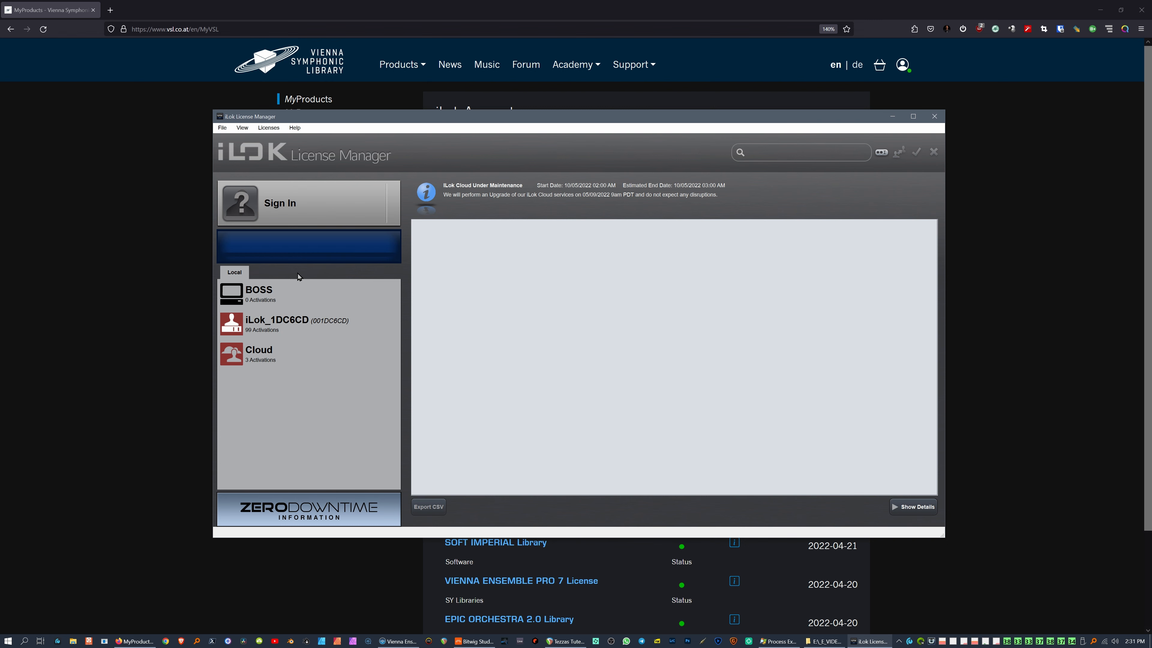
pyautogui.click(327, 318)
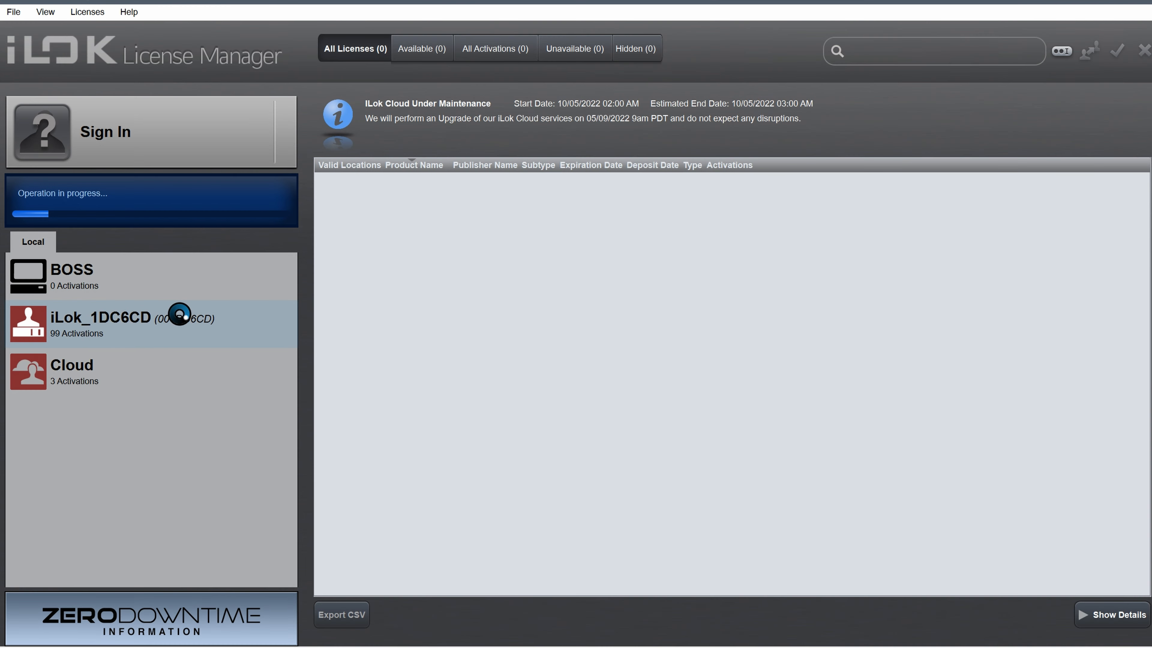
pyautogui.click(117, 288)
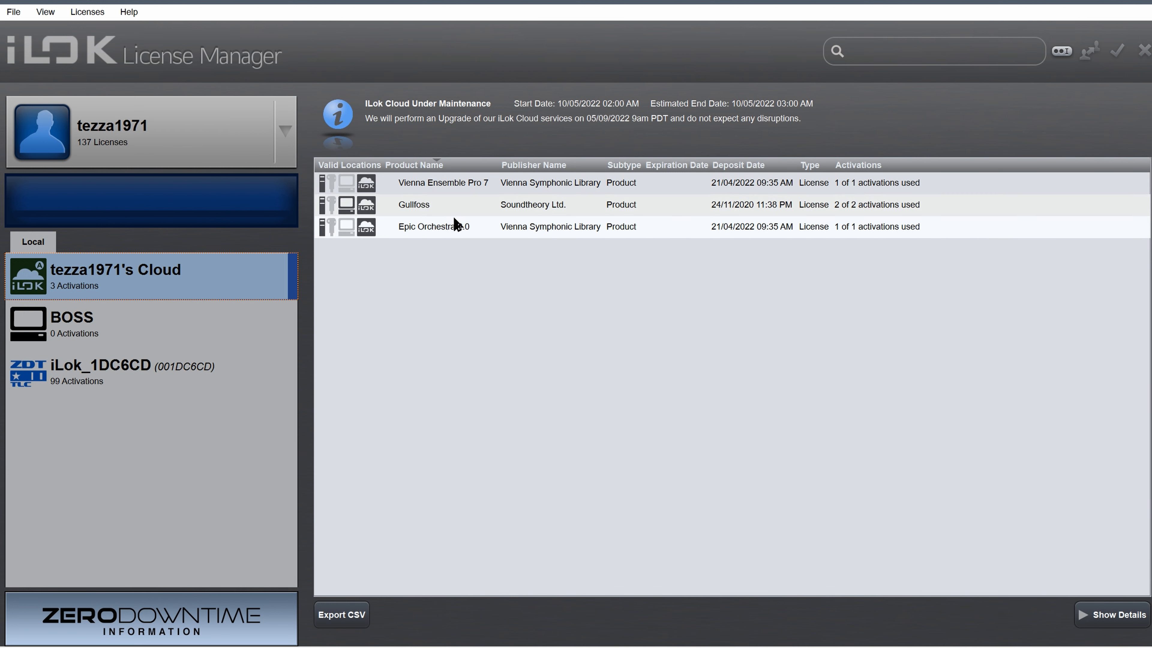
pyautogui.click(442, 204)
pyautogui.click(443, 229)
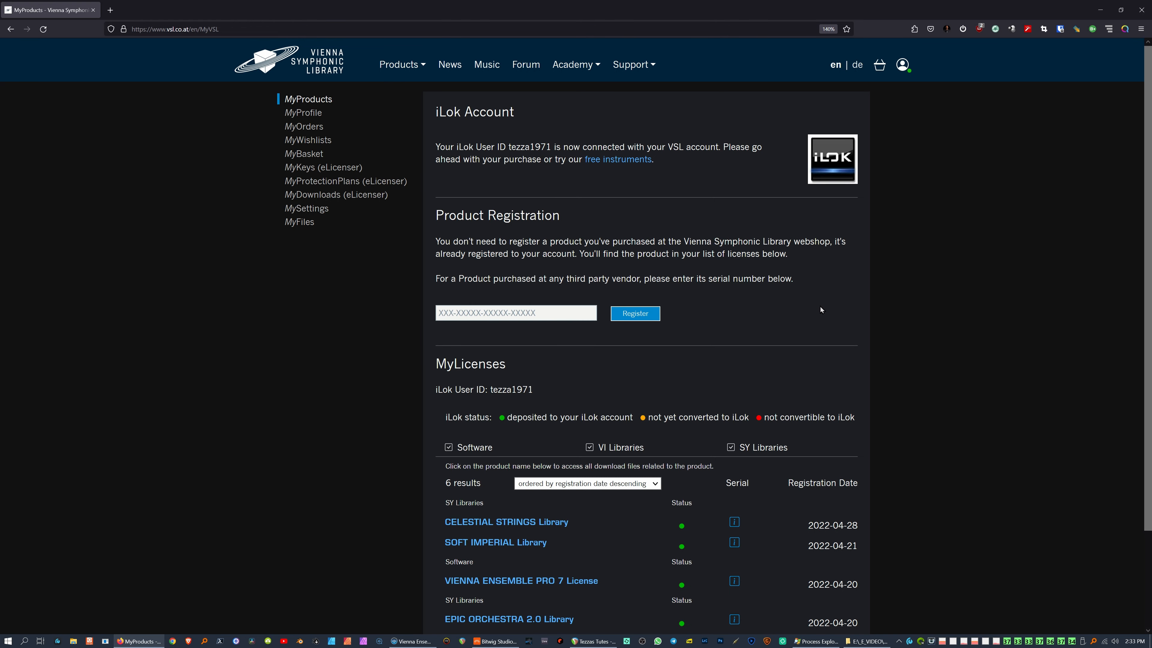
# Step: Scroll down to MyLicenses and highlight the VIENNA ENSEMBLE PRO 7 License entry
pyautogui.scroll(-3, 830, 309)
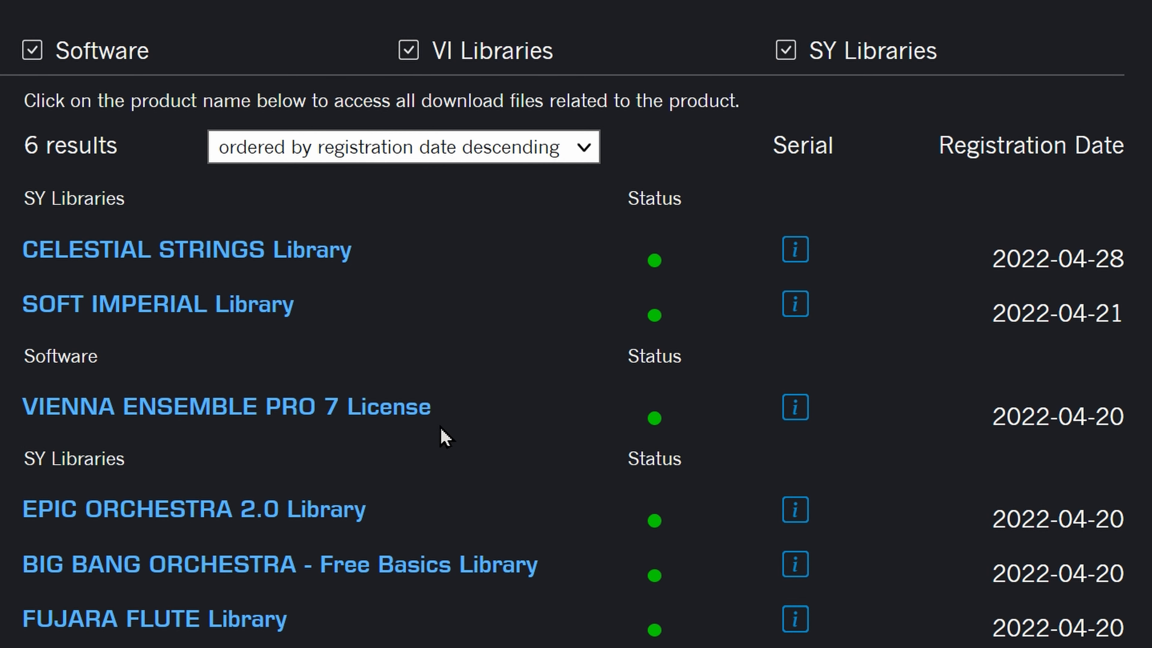
pyautogui.moveTo(465, 411); pyautogui.dragTo(5, 414)
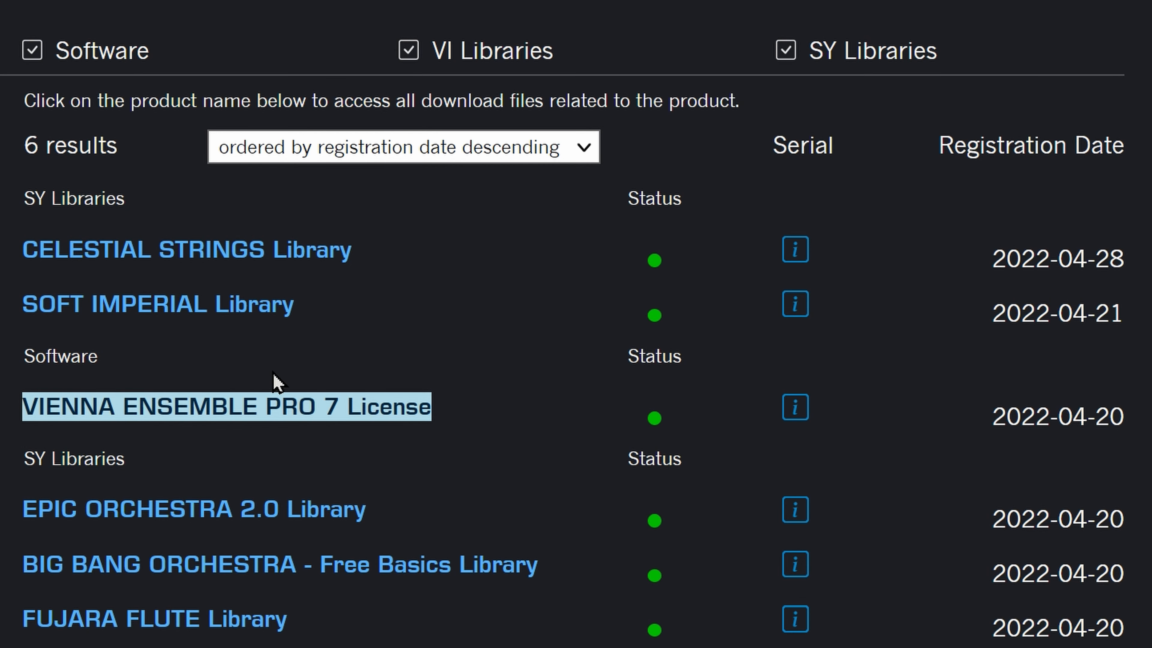
pyautogui.moveTo(53, 458); pyautogui.dragTo(105, 459)
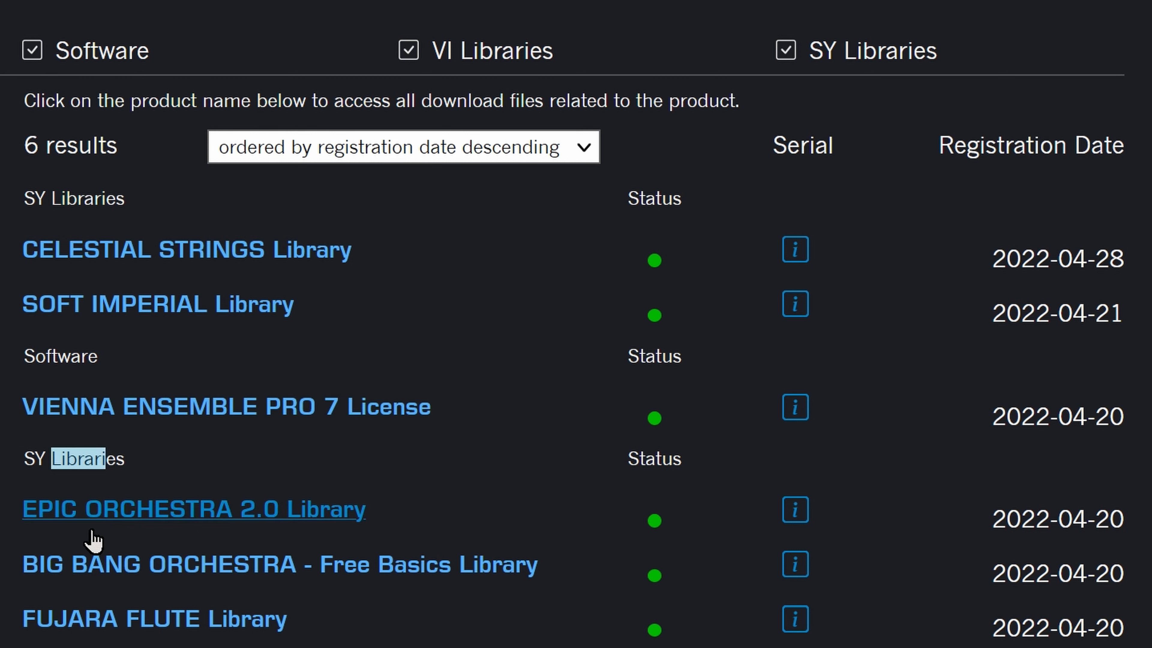
pyautogui.click(12, 562)
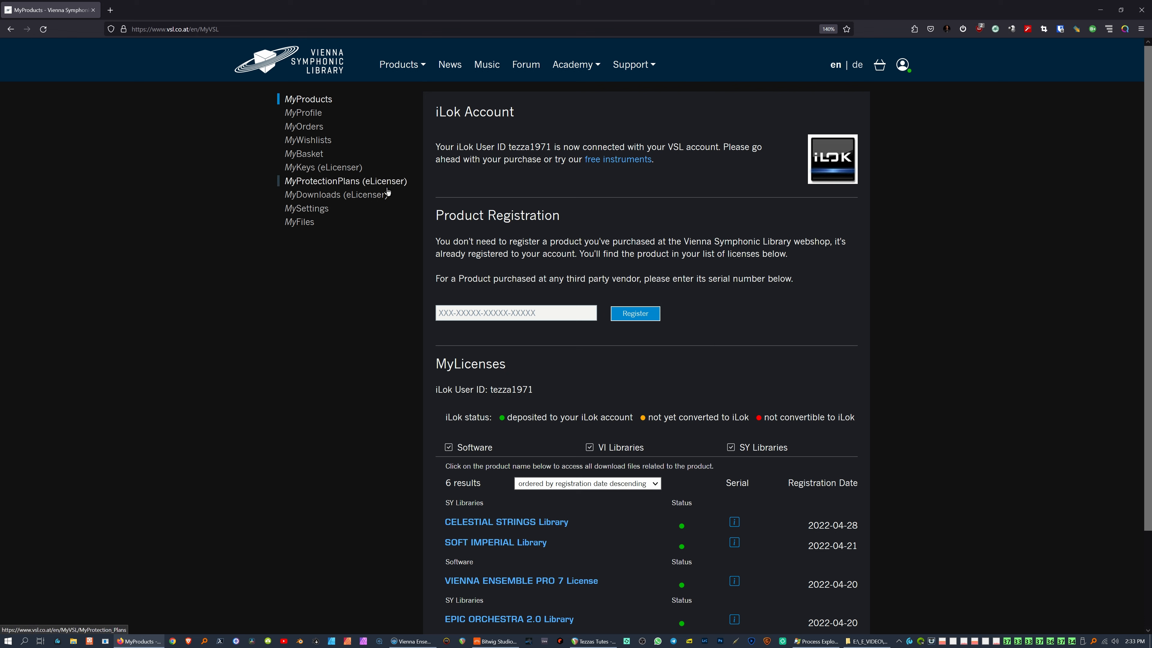
pyautogui.moveTo(411, 64)
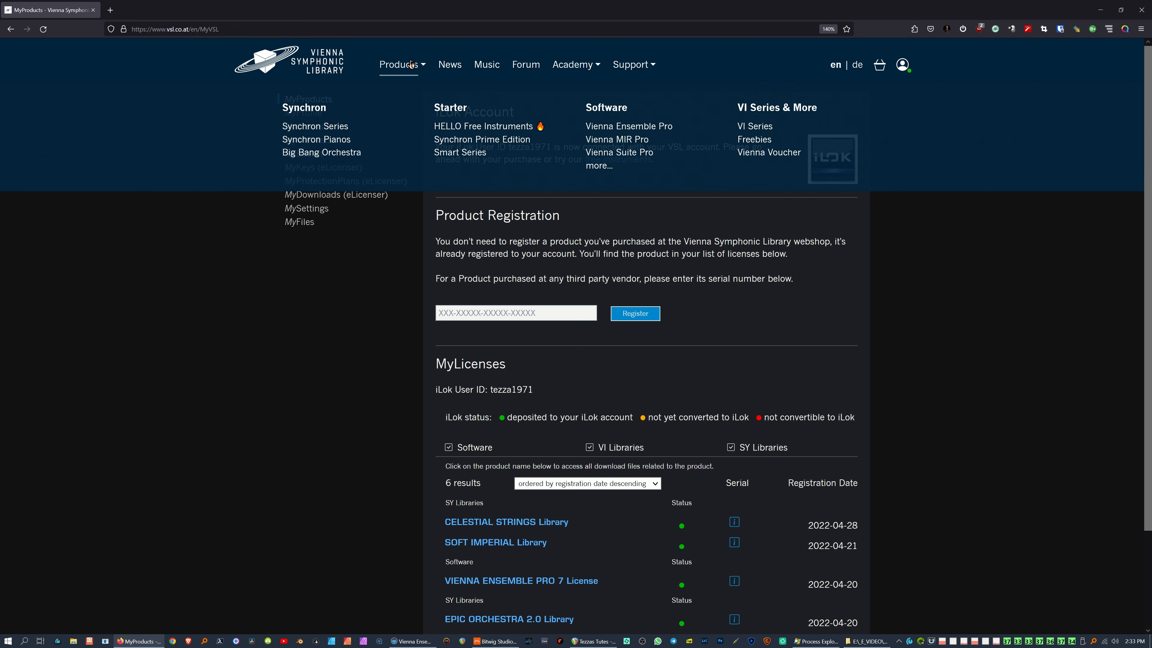
# Step: Browse the HELLO Free Instruments page top to bottom, then return to Bitwig Studio
pyautogui.click(497, 128)
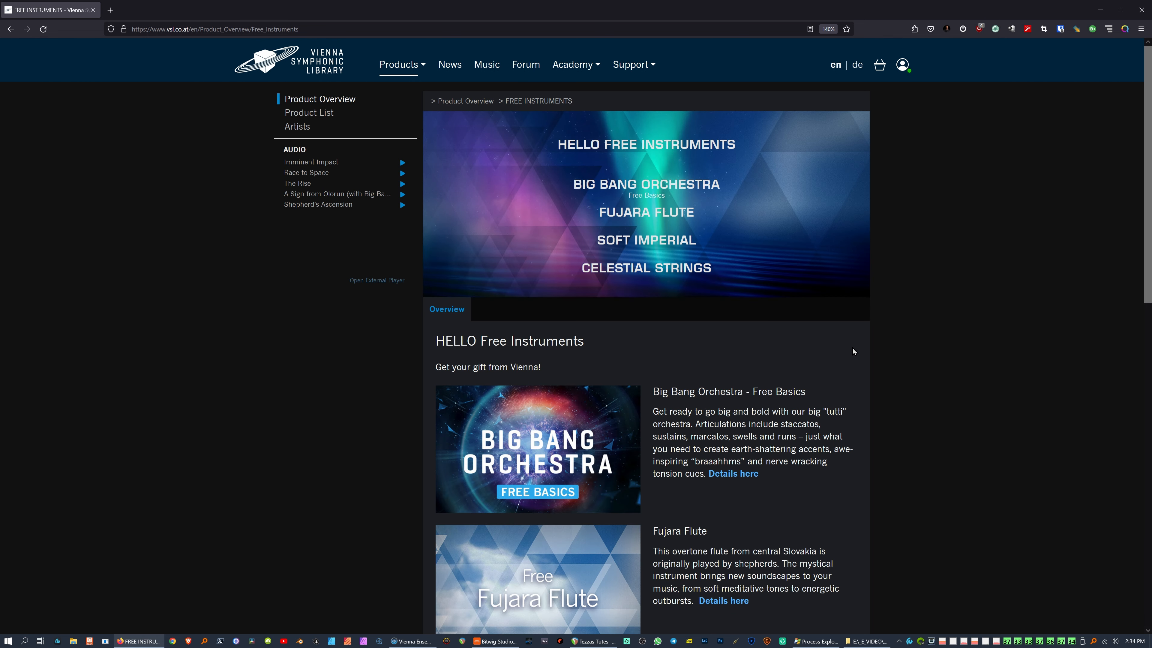
pyautogui.scroll(-2, 865, 368)
pyautogui.scroll(-10, 865, 368)
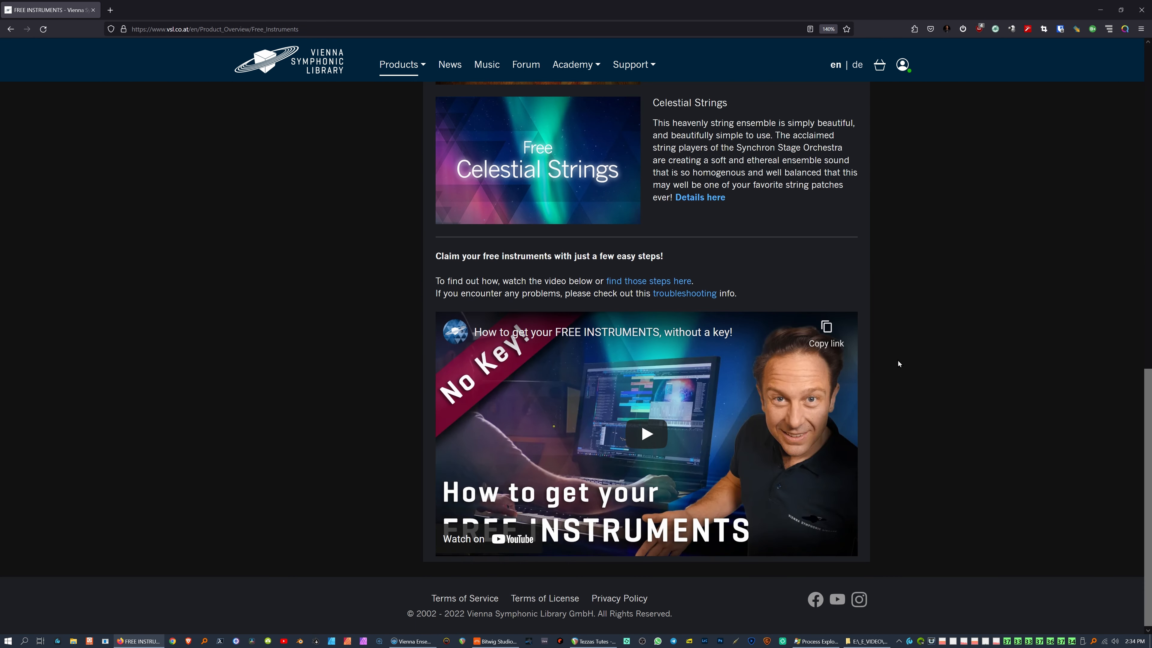
pyautogui.press('Home')
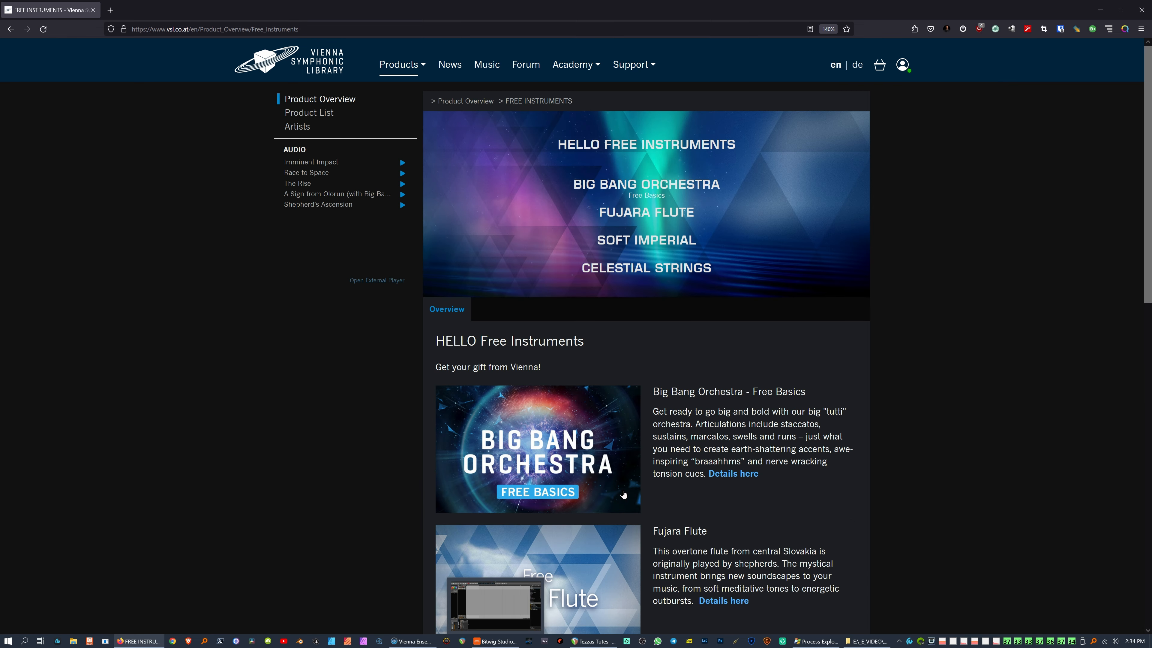
pyautogui.click(499, 641)
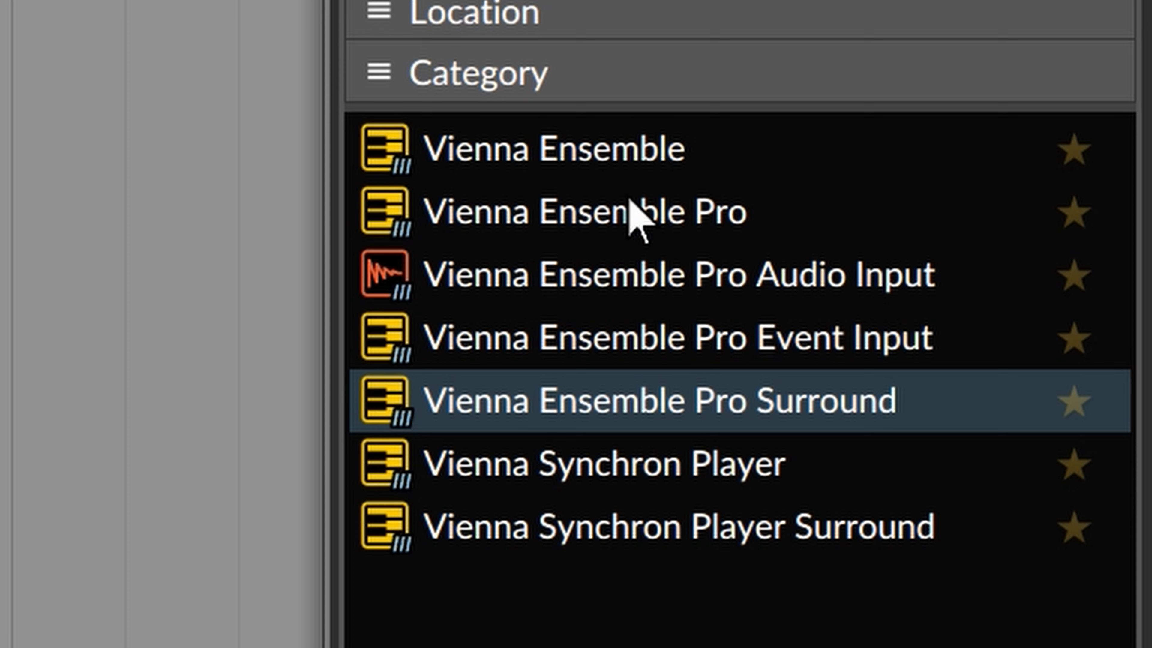
# Step: Filter the Browser to the Vienna Ensemble category, then open the Windows Start menu
pyautogui.click(1066, 300)
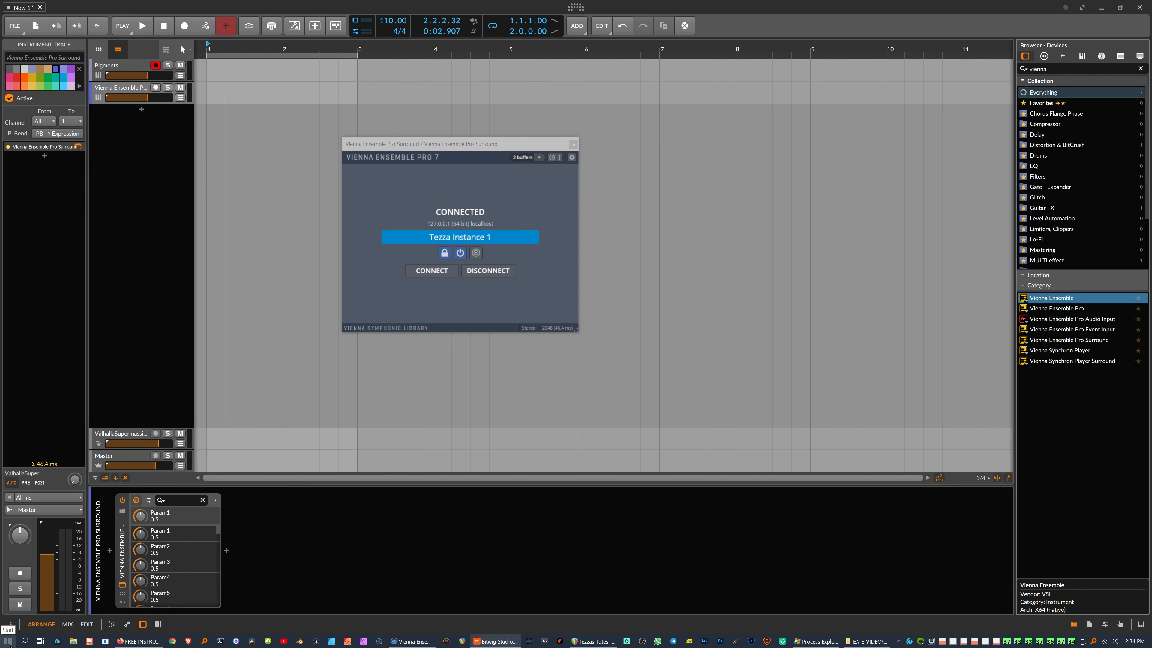
pyautogui.click(9, 641)
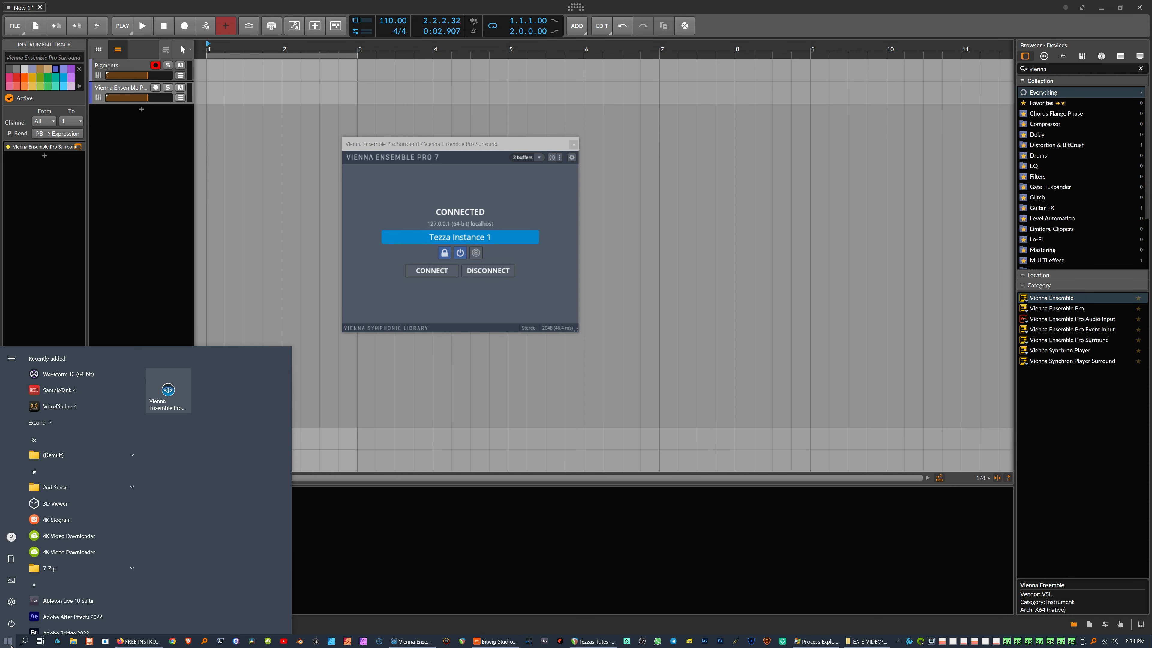
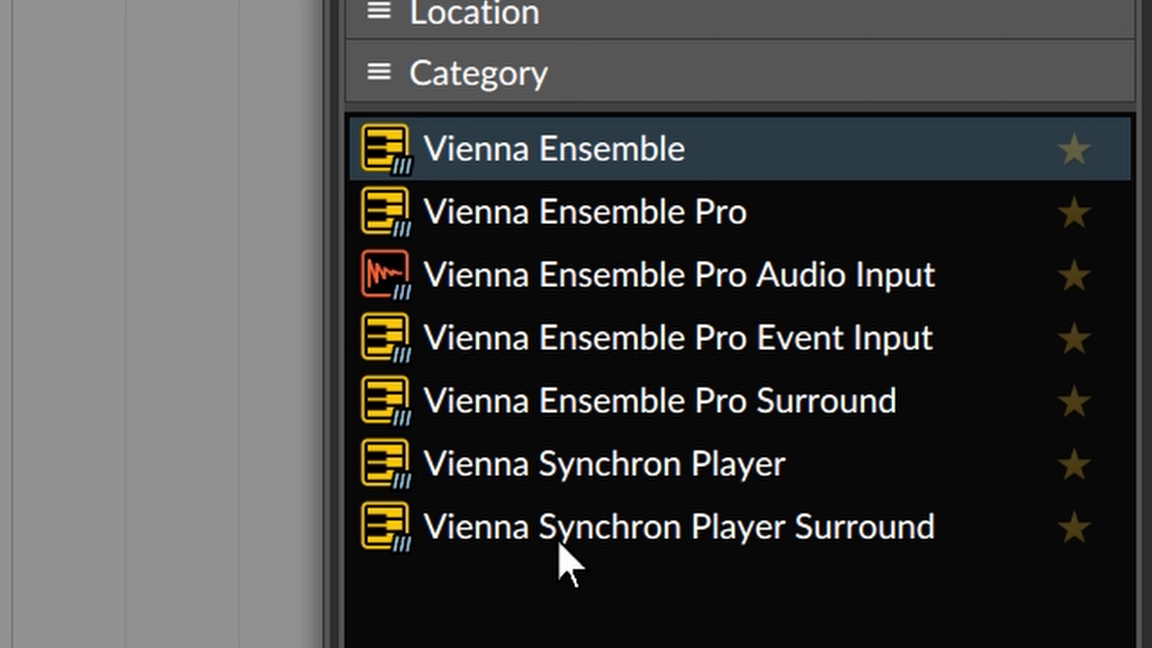
# Step: Drag Vienna Synchron Player from the Devices browser into the track list as a new instrument track
pyautogui.click(571, 457)
pyautogui.moveTo(571, 458); pyautogui.dragTo(153, 247)
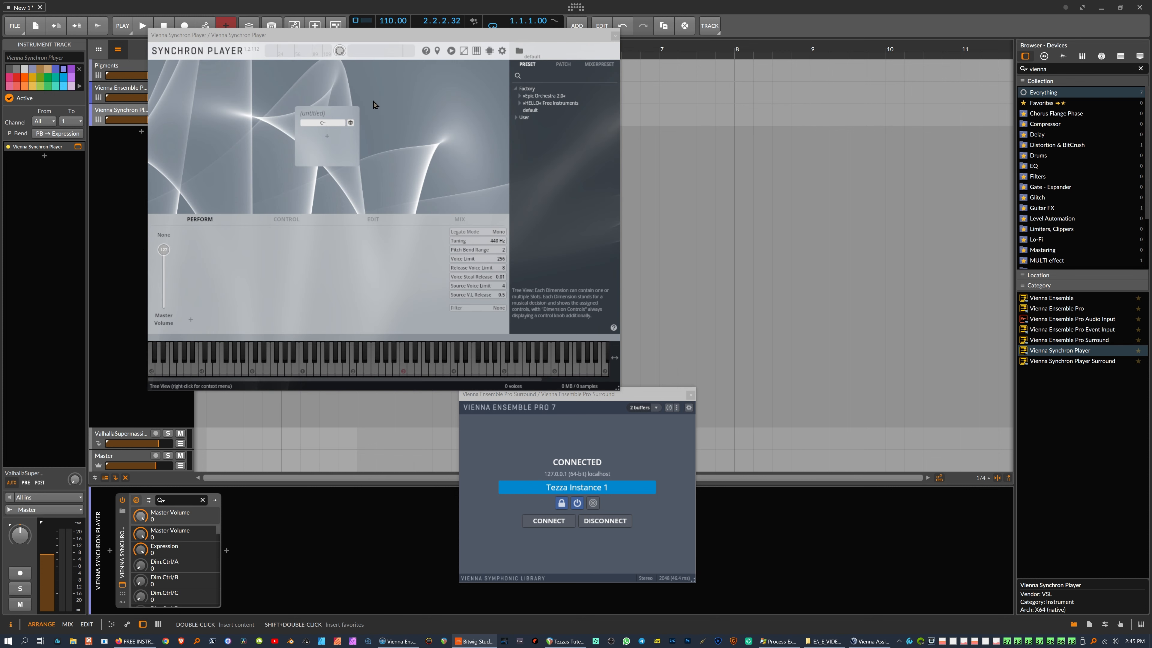
# Step: Load the Epic Orchestra 2.0 preset '03 Synchron Strings I (All) Light' and close Synchron Player
pyautogui.moveTo(373, 33); pyautogui.dragTo(468, 83)
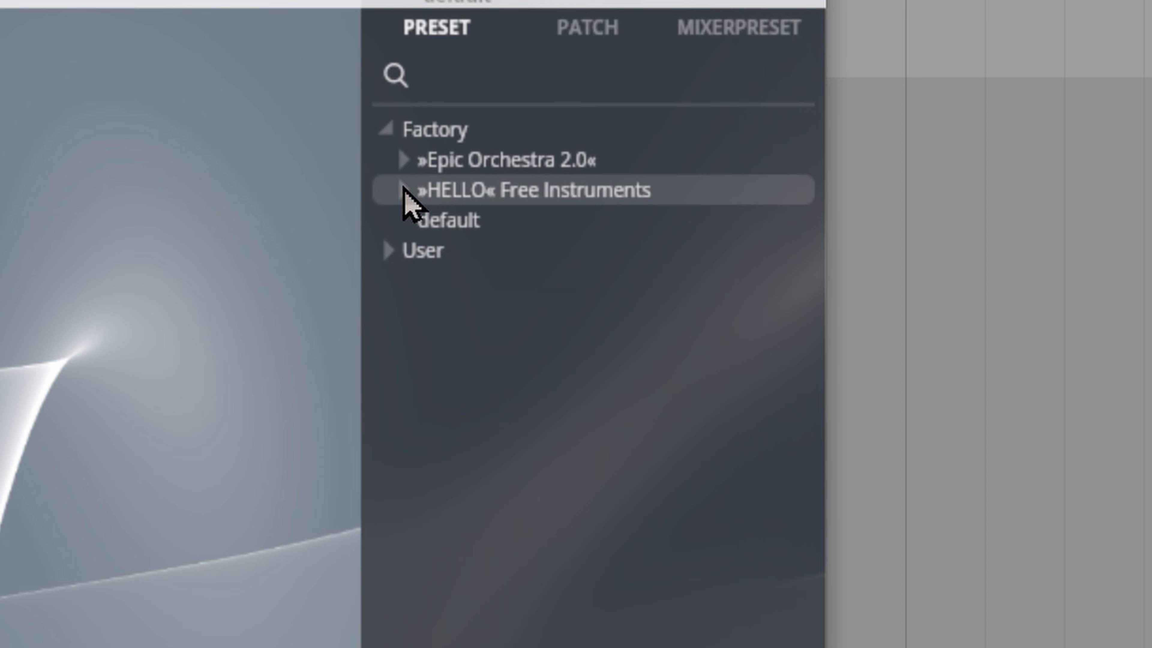
pyautogui.click(402, 162)
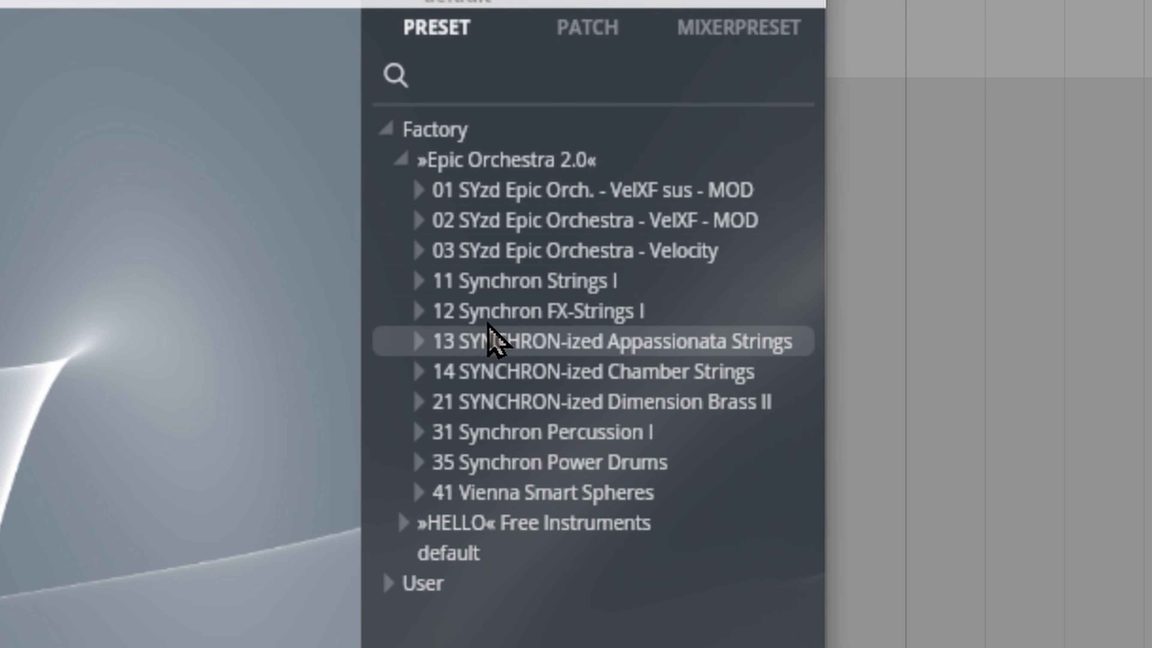
pyautogui.click(418, 282)
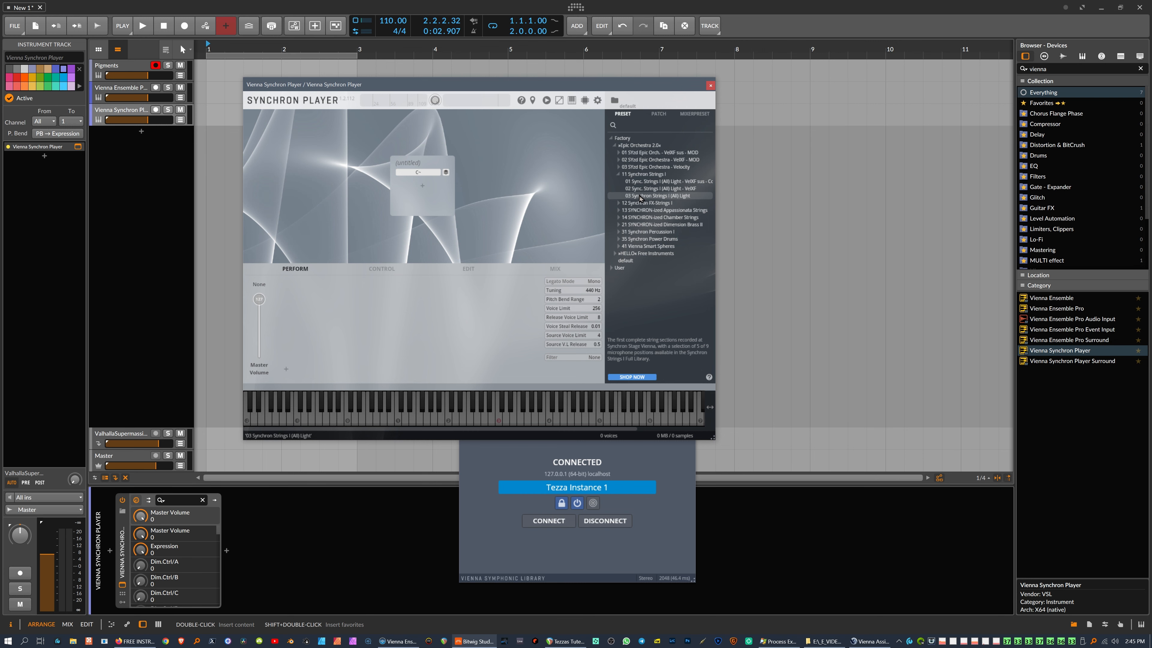
pyautogui.doubleClick(640, 198)
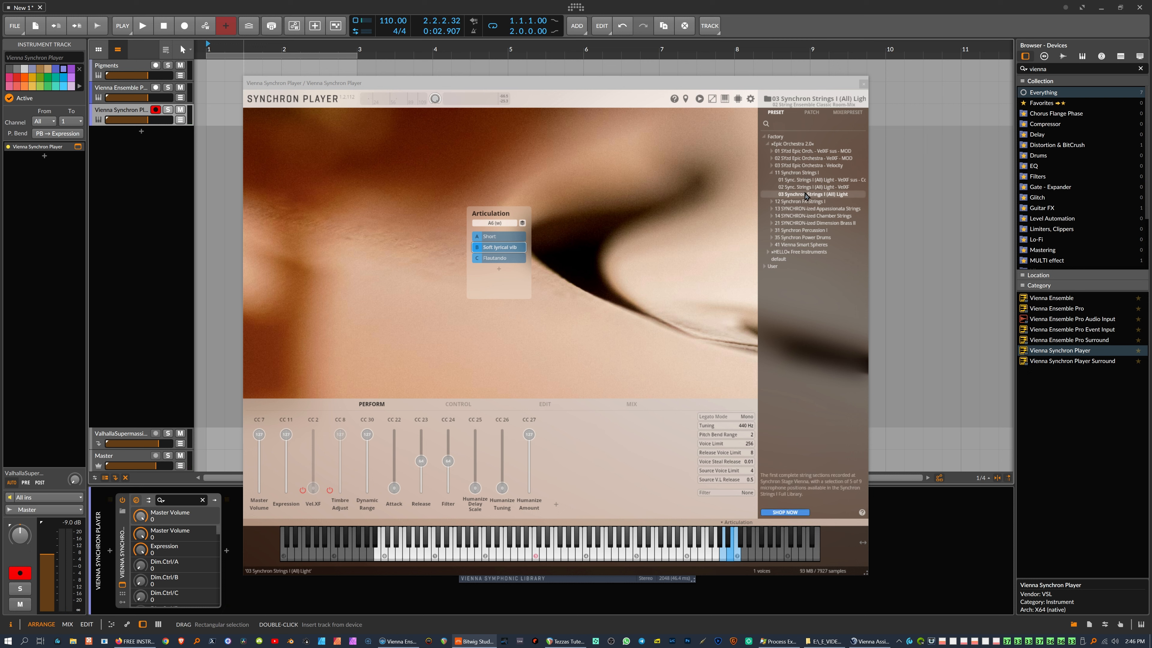
pyautogui.moveTo(567, 84); pyautogui.dragTo(627, 81)
pyautogui.click(922, 82)
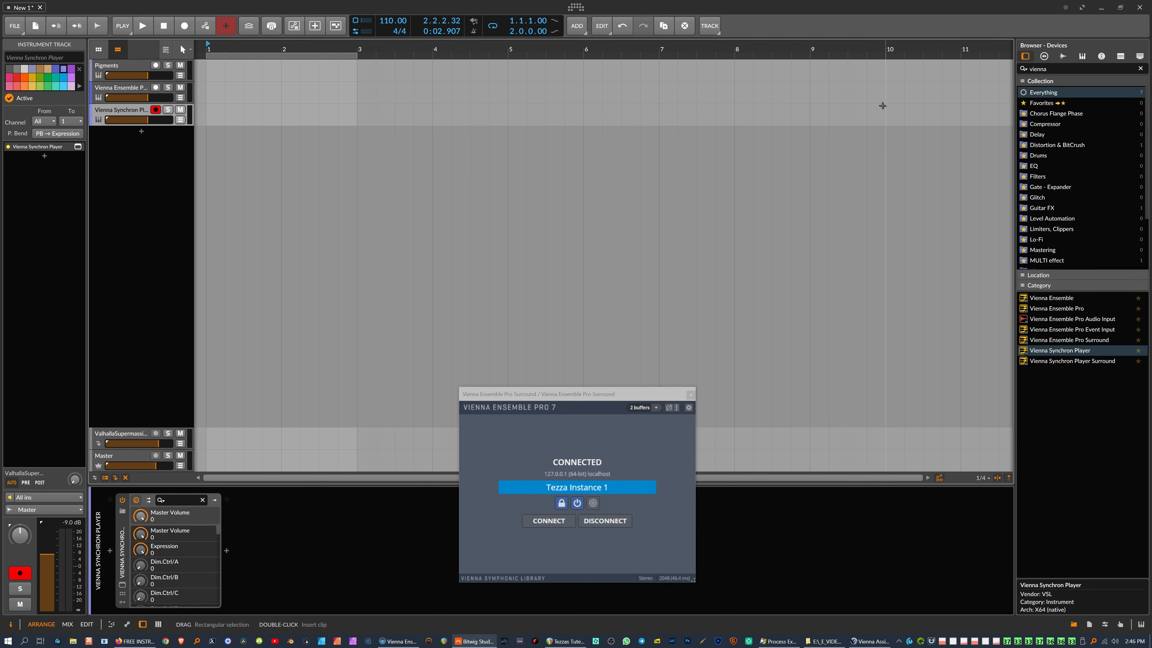
# Step: Undo the Synchron Player track with Ctrl+Z, keeping the Vienna Ensemble Pro Surround window in view
pyautogui.click(155, 260)
pyautogui.hotkey('ctrl', 'z')
pyautogui.moveTo(603, 395); pyautogui.dragTo(595, 193)
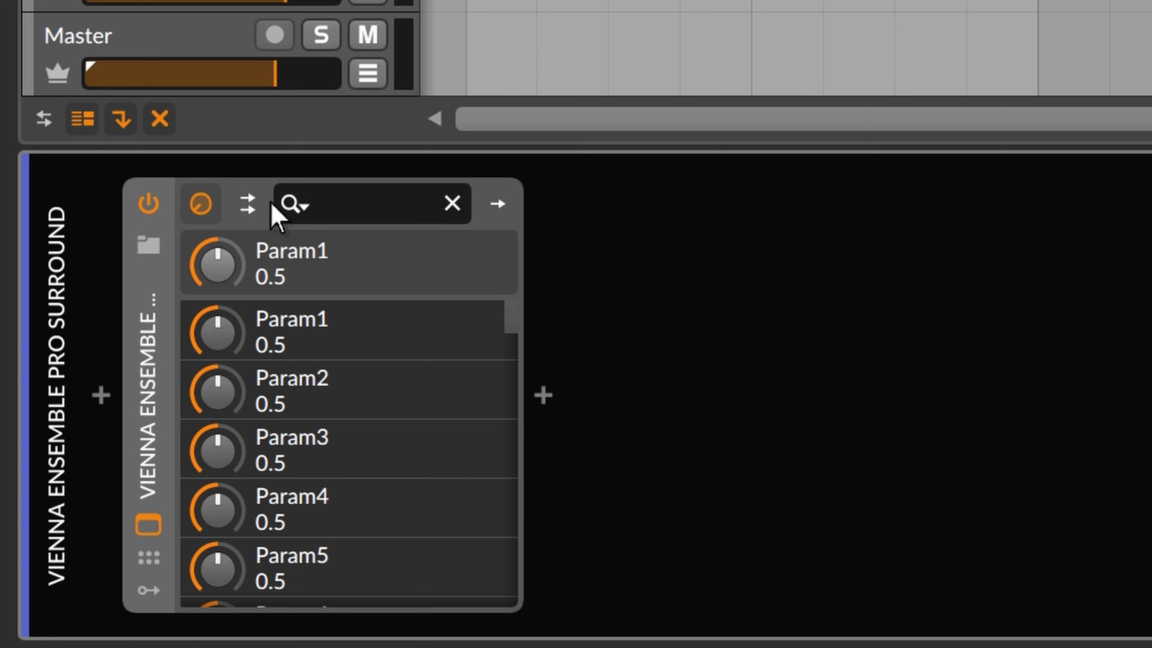
# Step: Use Add Missing Chains to create output chains Out 1/2 through Out 15/16
pyautogui.click(248, 208)
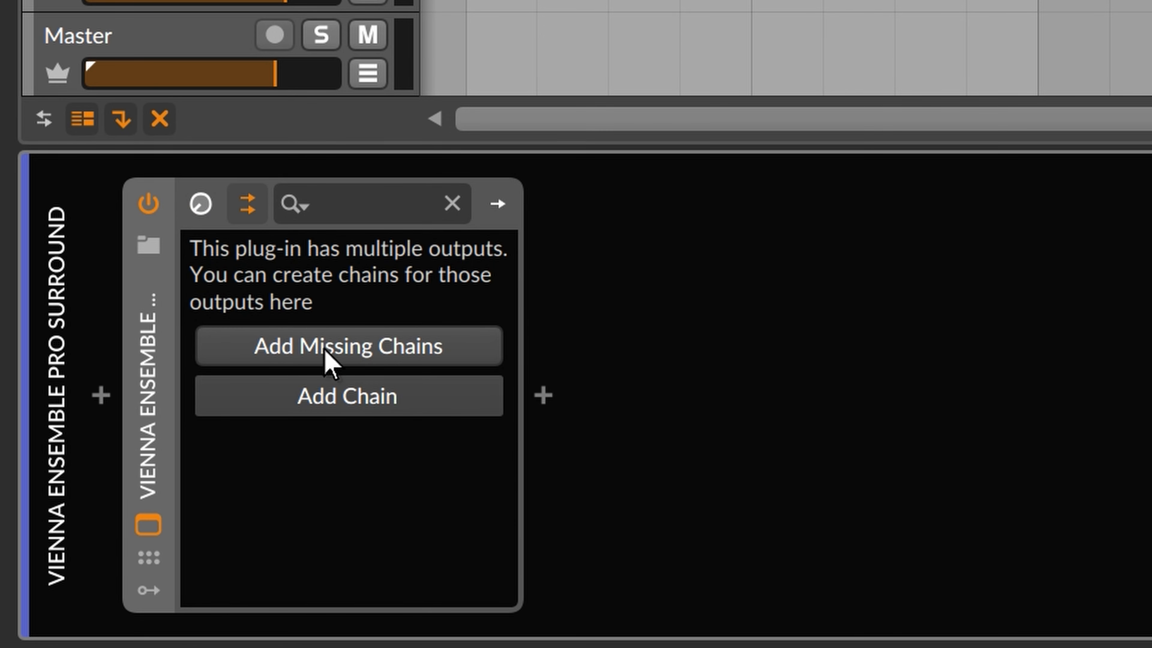
pyautogui.click(327, 360)
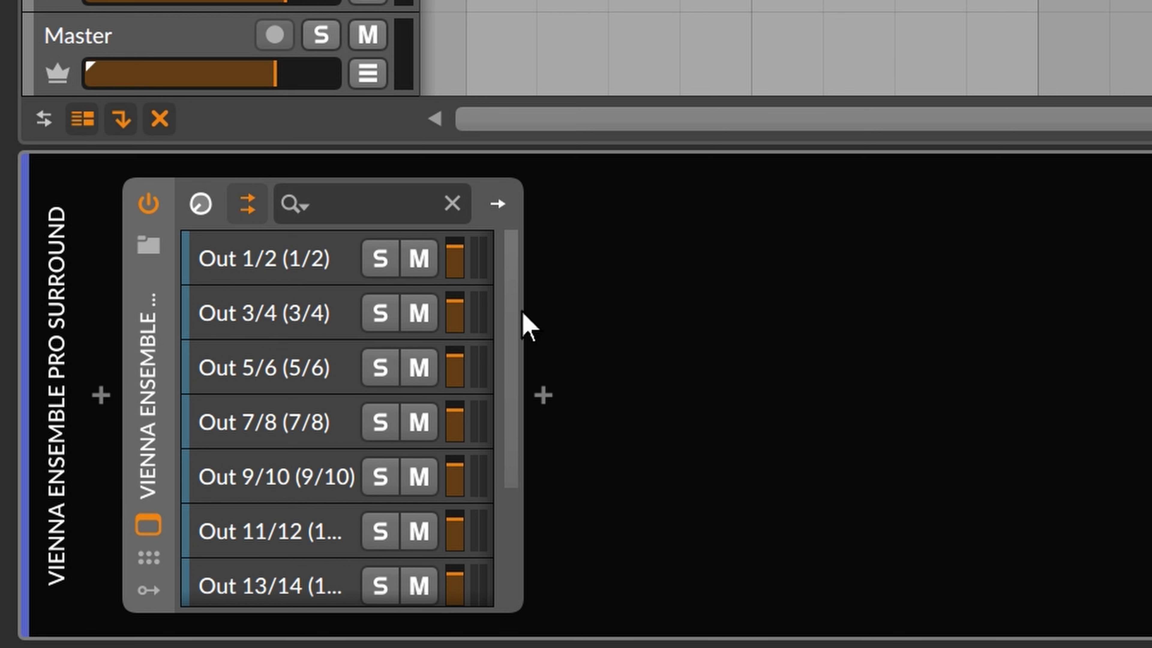
pyautogui.moveTo(517, 333); pyautogui.dragTo(478, 509)
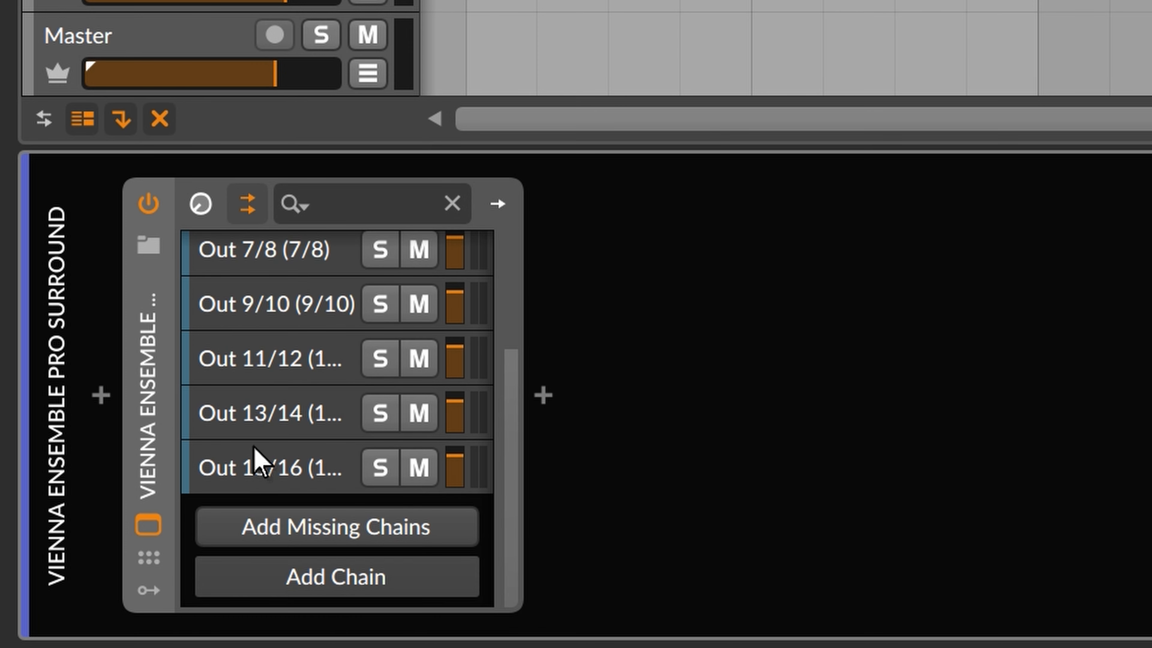
pyautogui.scroll(5, 254, 447)
pyautogui.scroll(-5, 254, 446)
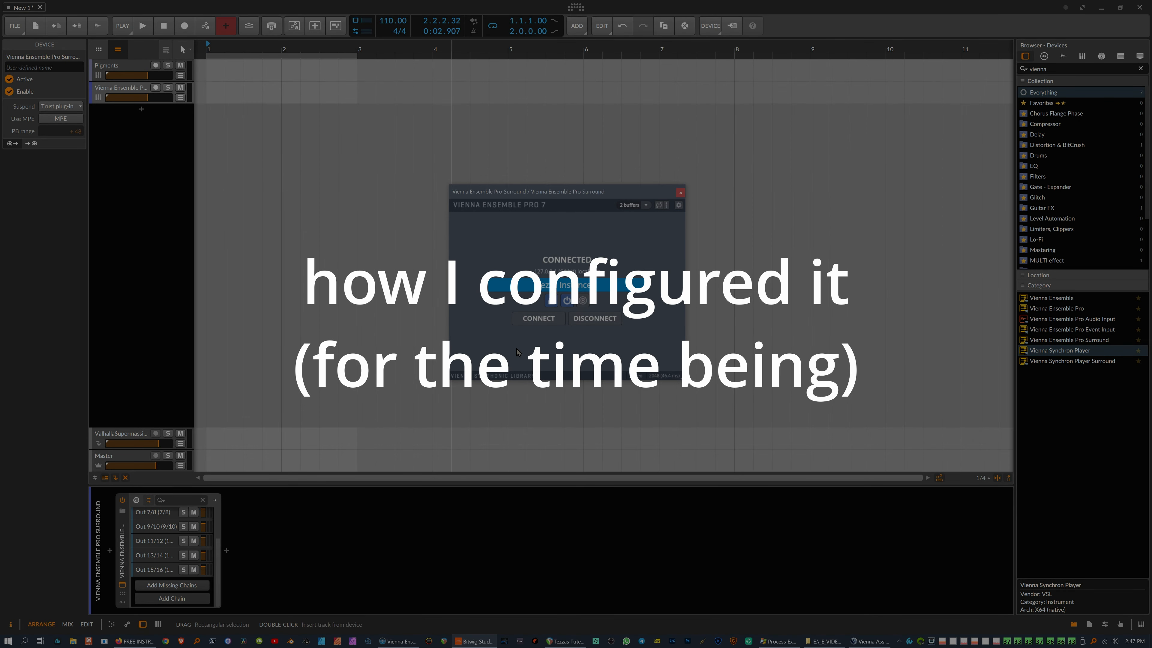
# Step: In VEP Server's Instances preferences, set Audio outputs to 32
pyautogui.hotkey('alt', 'Tab')
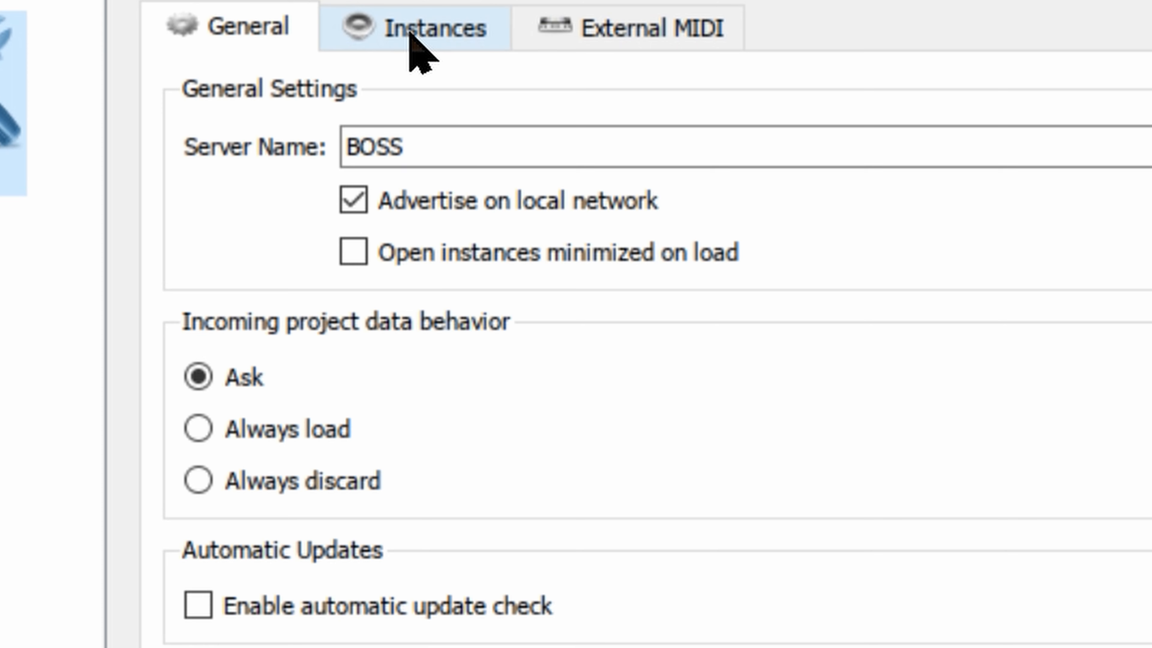
pyautogui.click(547, 131)
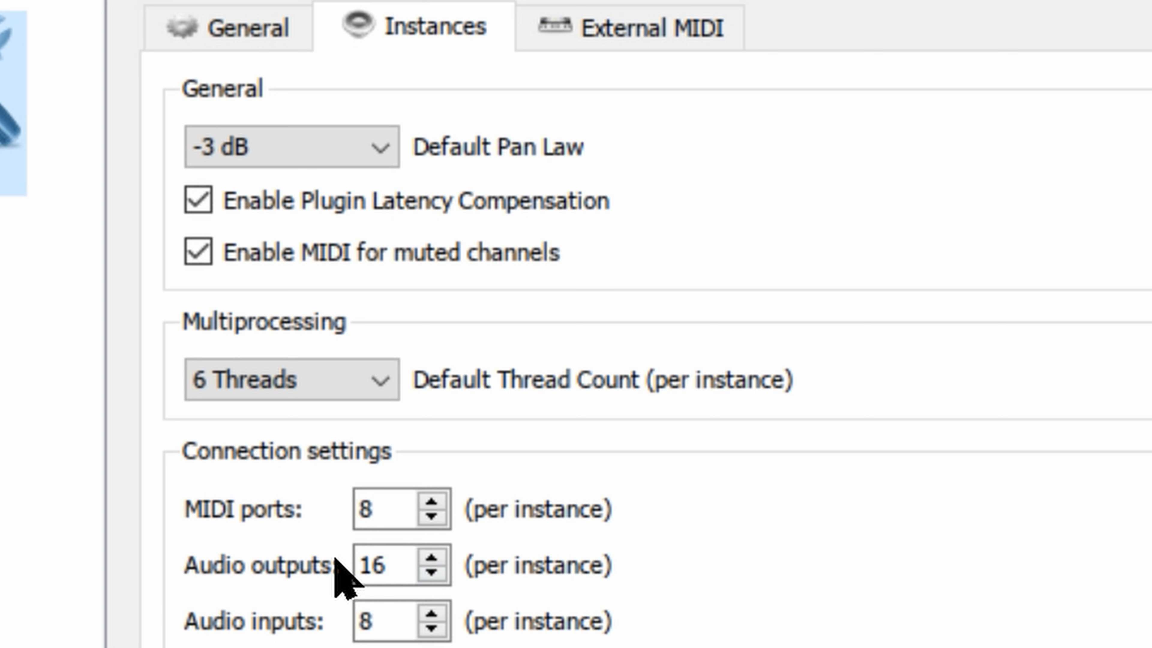
pyautogui.click(431, 557)
pyautogui.click(431, 557)
pyautogui.click(431, 557)
pyautogui.click(431, 557)
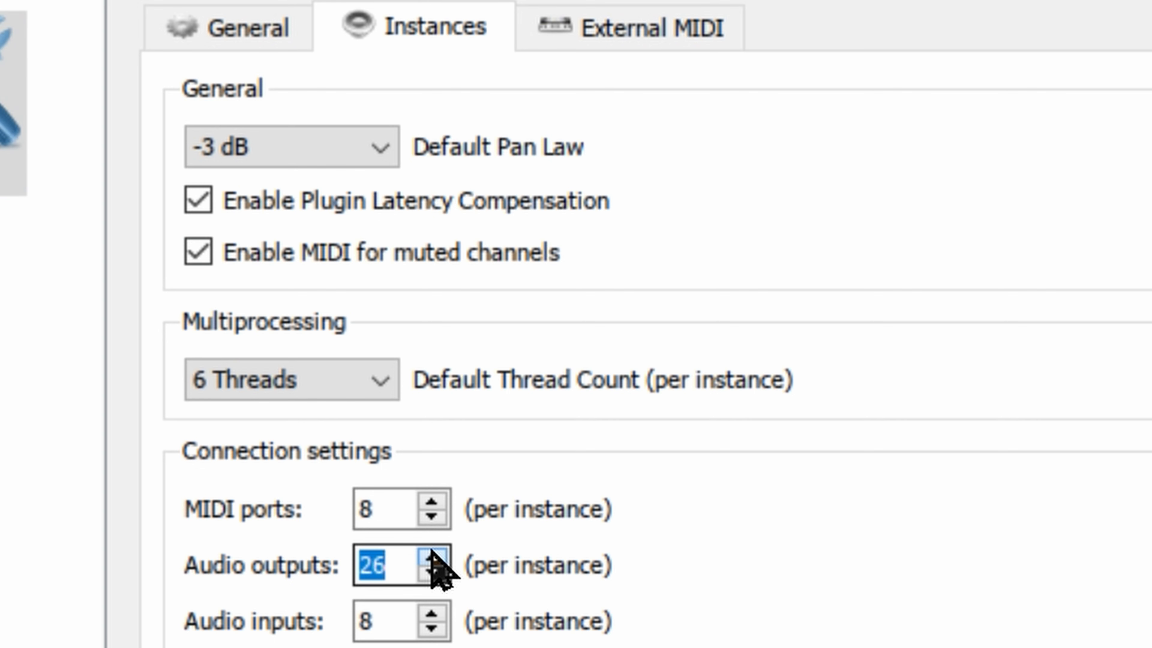
pyautogui.moveTo(432, 550); pyautogui.dragTo(431, 550)
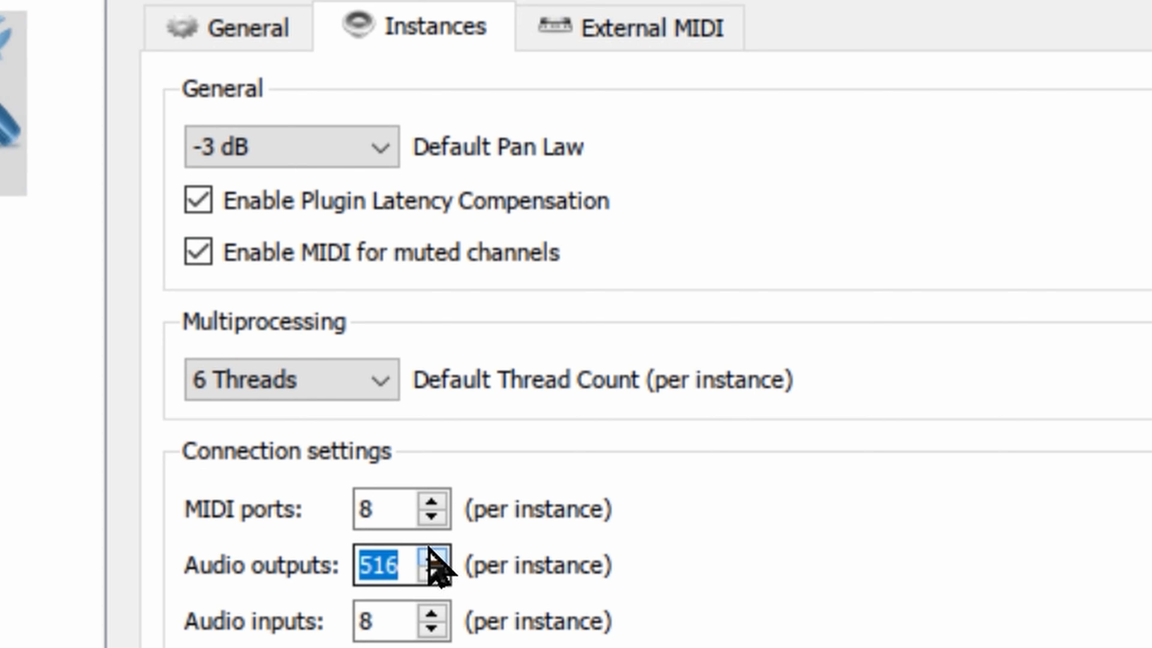
pyautogui.moveTo(428, 548); pyautogui.dragTo(421, 561)
pyautogui.click(422, 572)
pyautogui.click(440, 569)
pyautogui.click(431, 556)
pyautogui.click(430, 556)
pyautogui.click(431, 555)
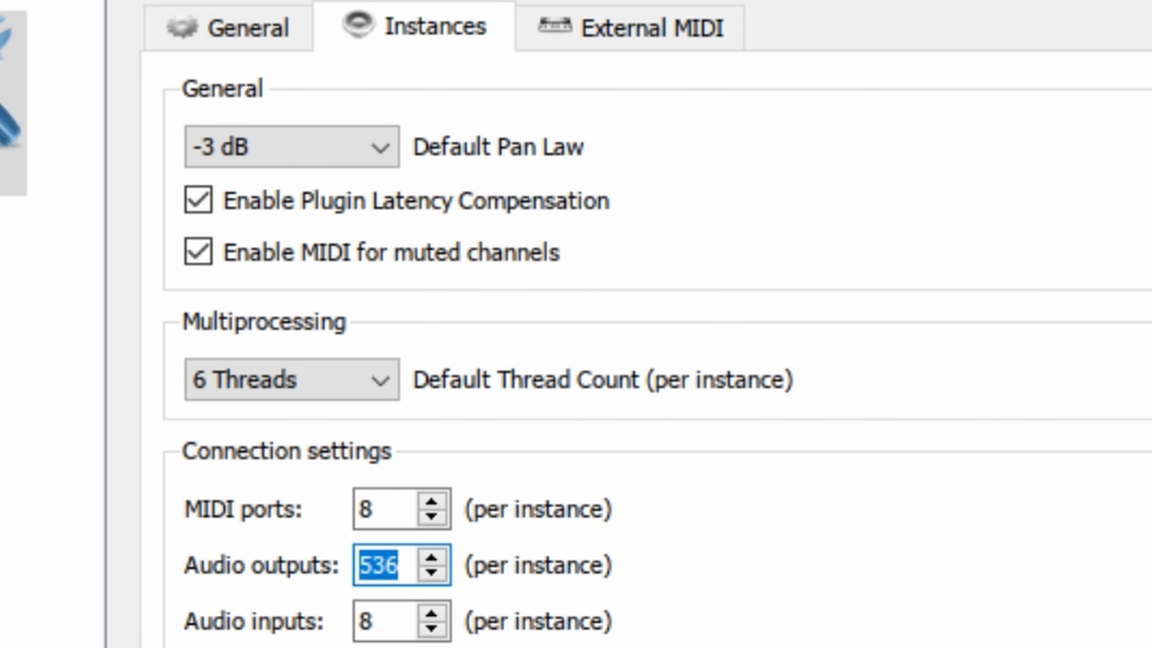
pyautogui.write('32')
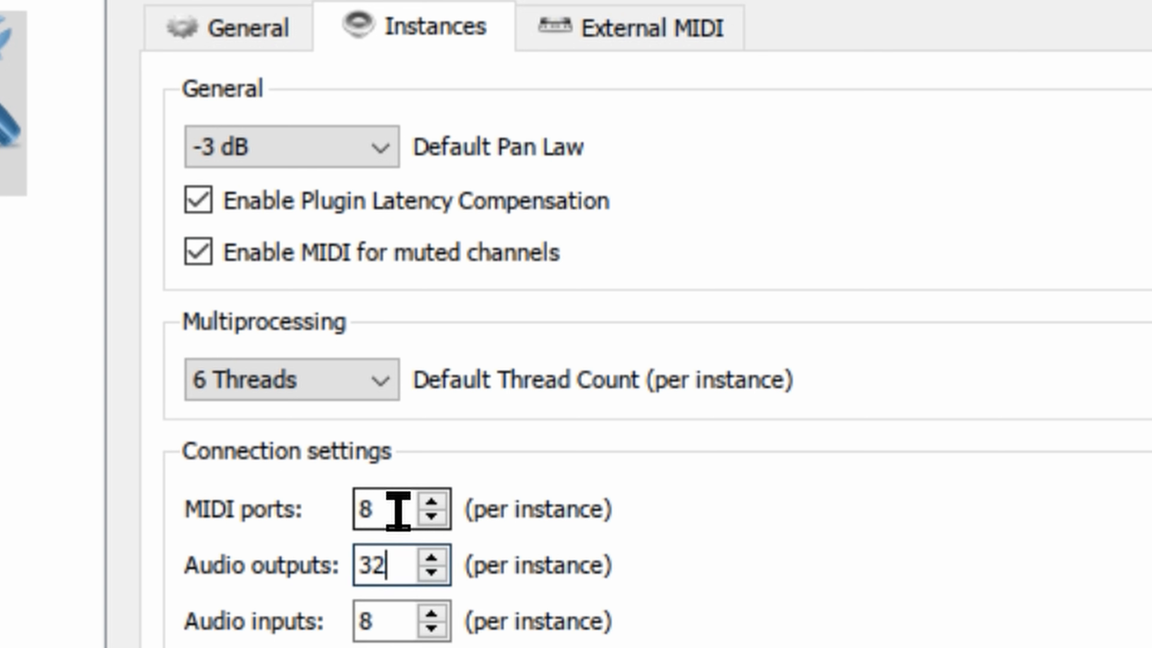
# Step: Raise MIDI ports to 16 and apply the new connection settings
pyautogui.click(433, 501)
pyautogui.click(433, 501)
pyautogui.click(433, 501)
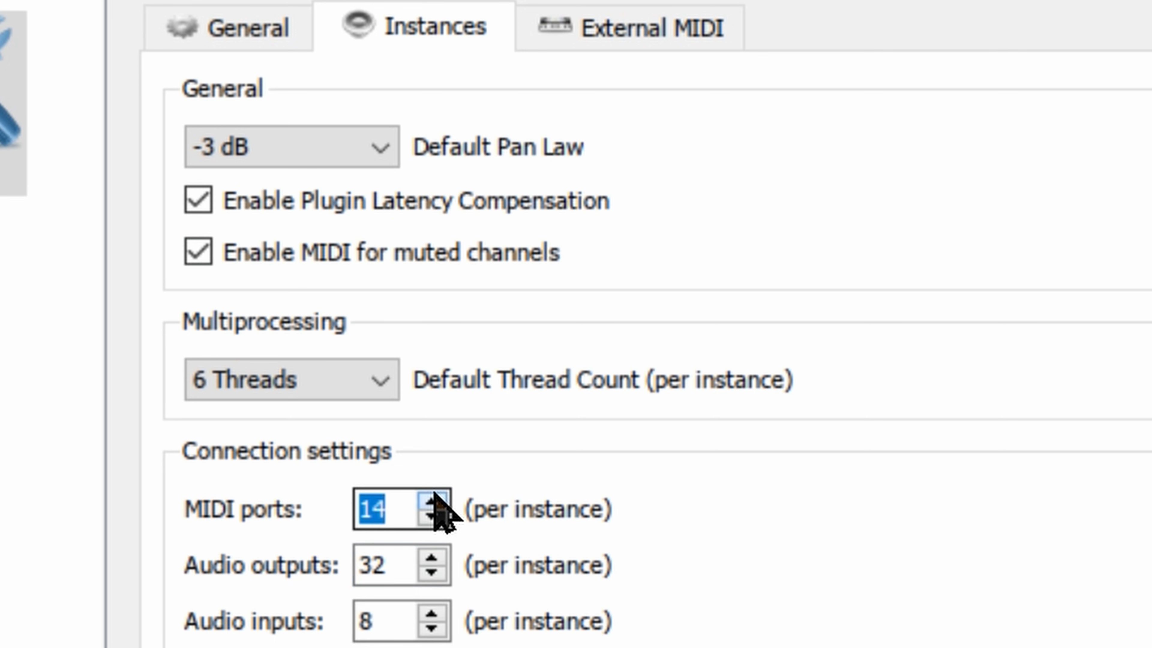
pyautogui.click(434, 501)
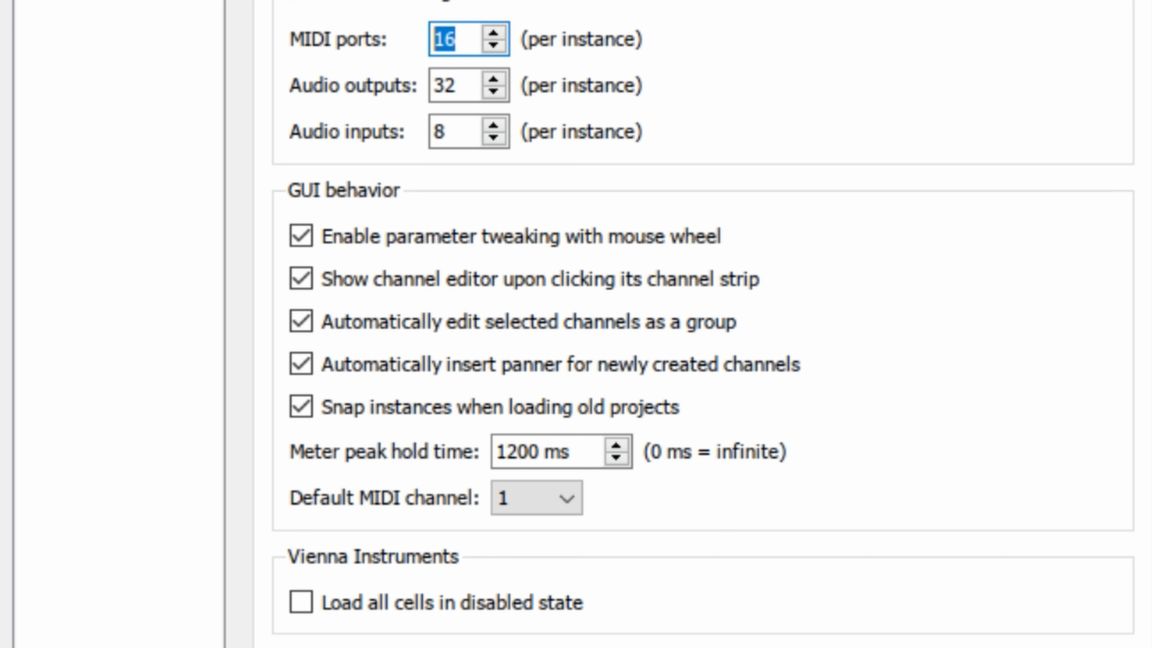
pyautogui.press('Return')
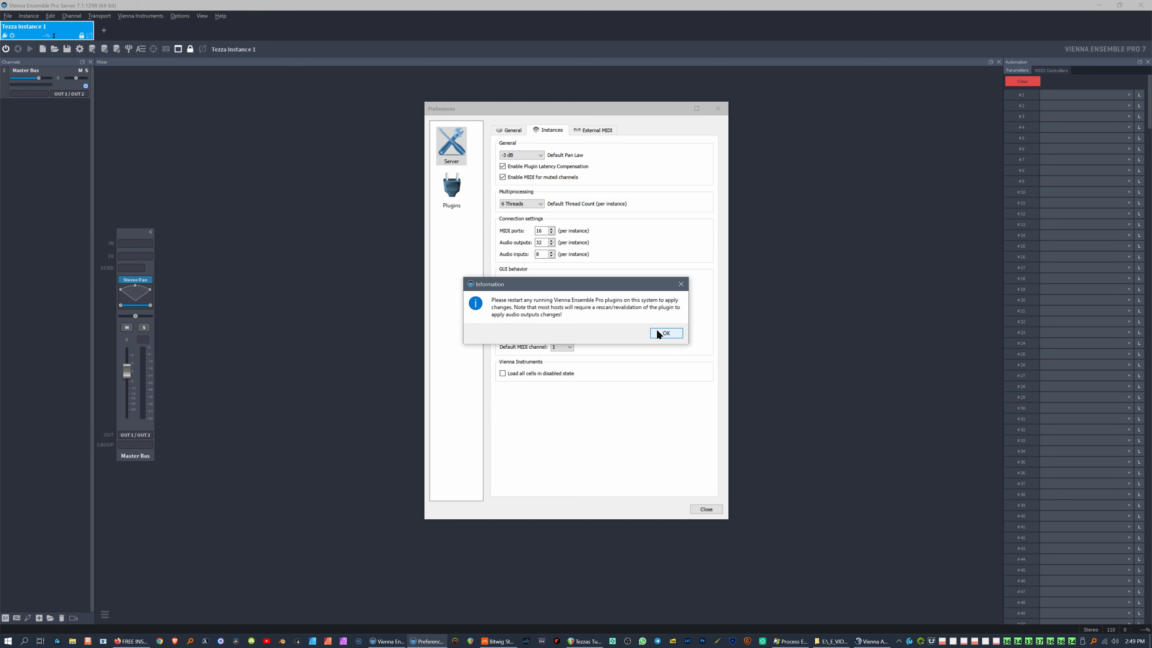
# Step: Dismiss the restart notice, confirm 16 MIDI ports and 32 outputs in Instances, then close Preferences
pyautogui.click(657, 332)
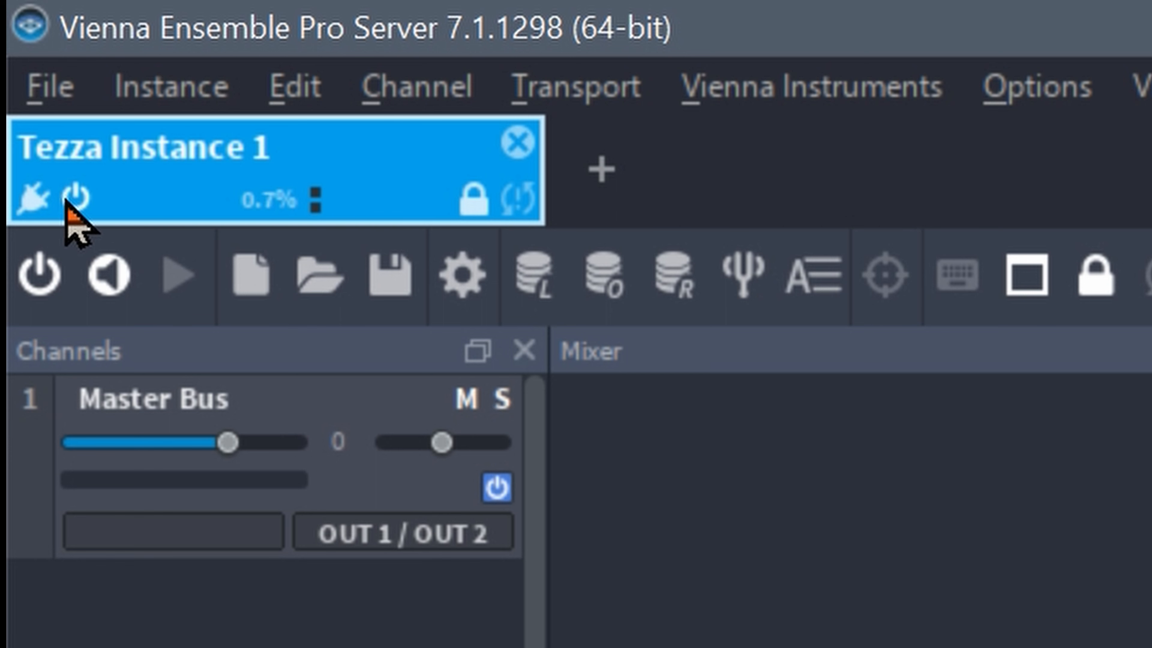
pyautogui.click(1007, 85)
pyautogui.click(1031, 4)
pyautogui.click(465, 276)
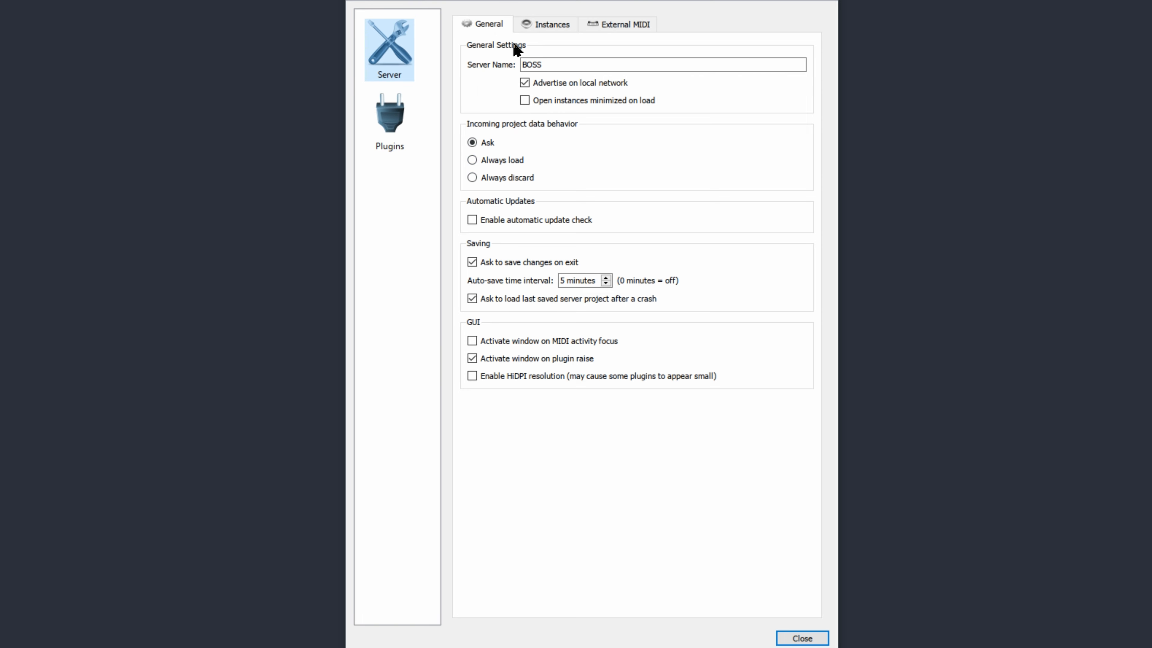
pyautogui.click(547, 27)
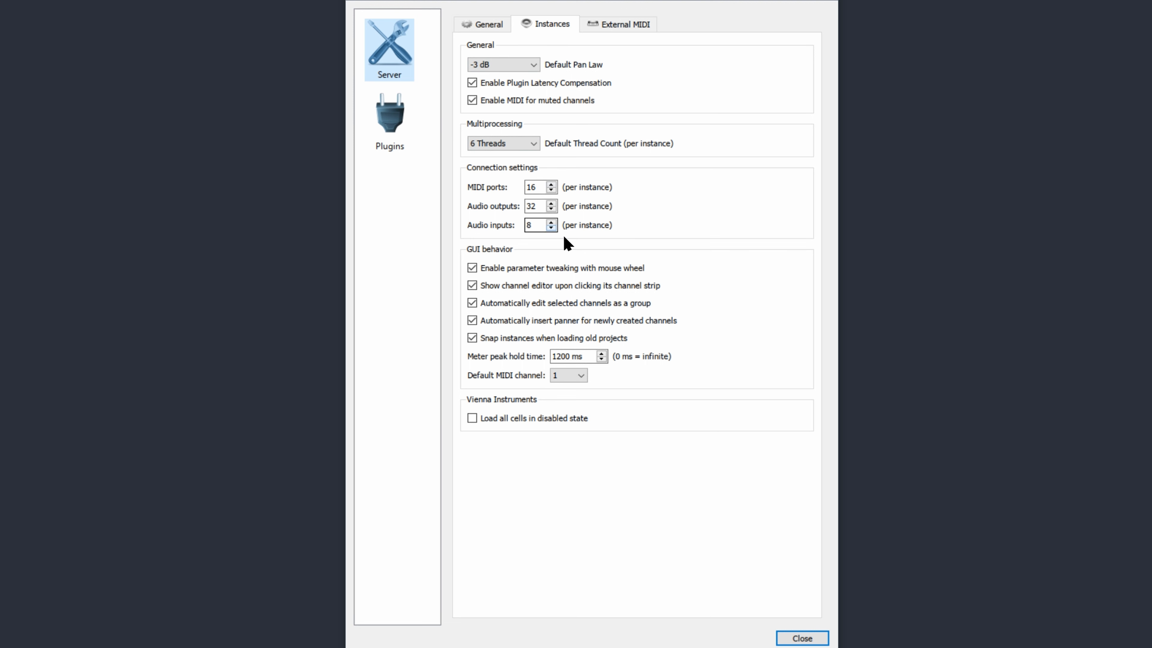
pyautogui.click(802, 637)
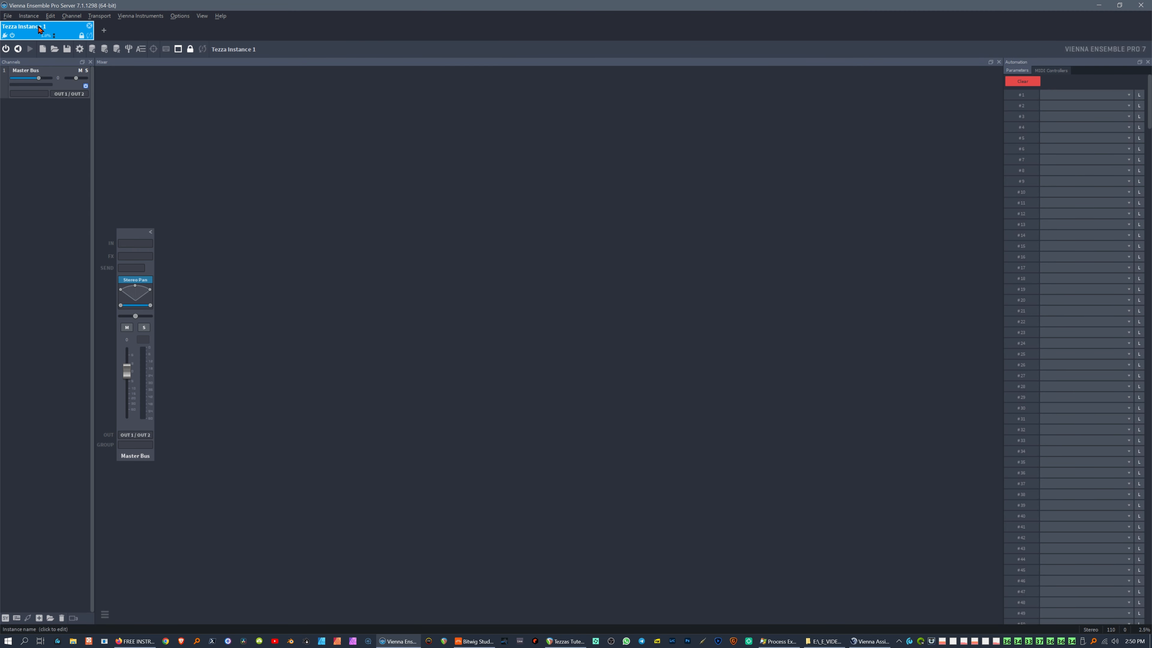
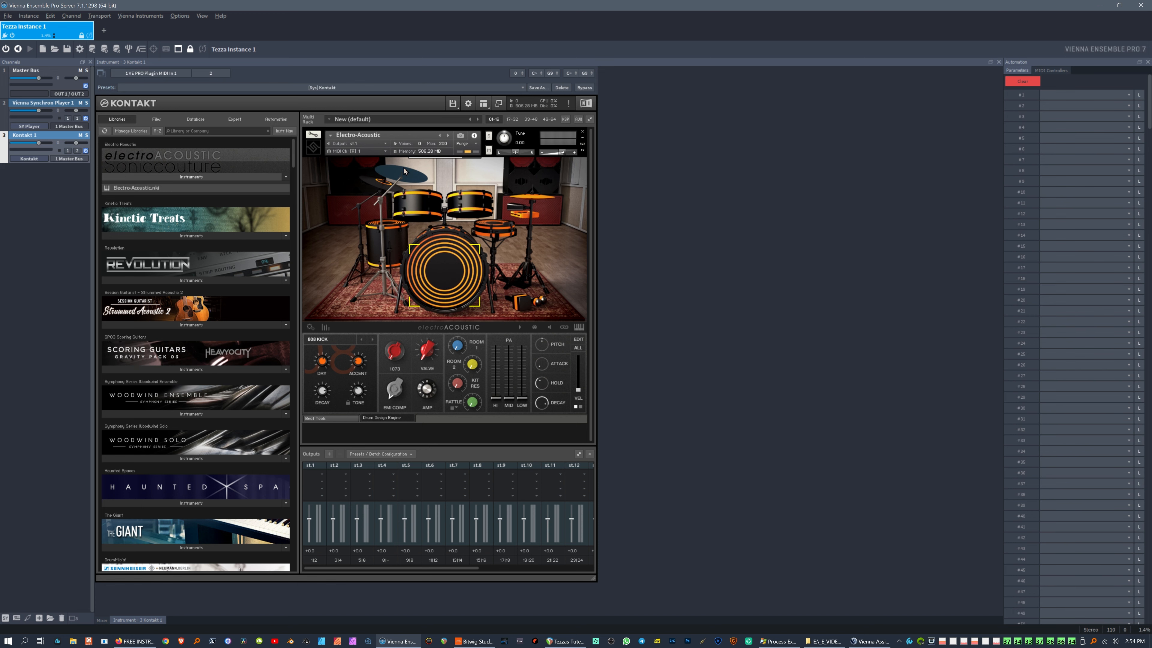
# Step: Collapse Kontakt to its compact view and route the Kontakt 1 output to OUT 3 / OUT 4
pyautogui.click(498, 104)
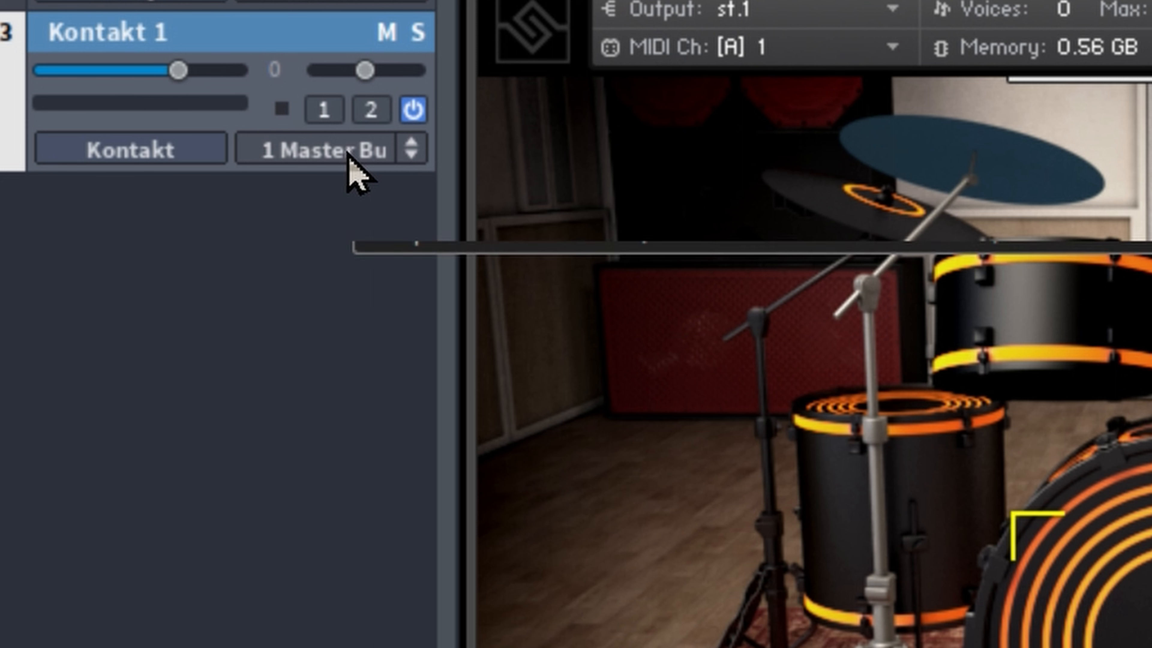
pyautogui.click(403, 149)
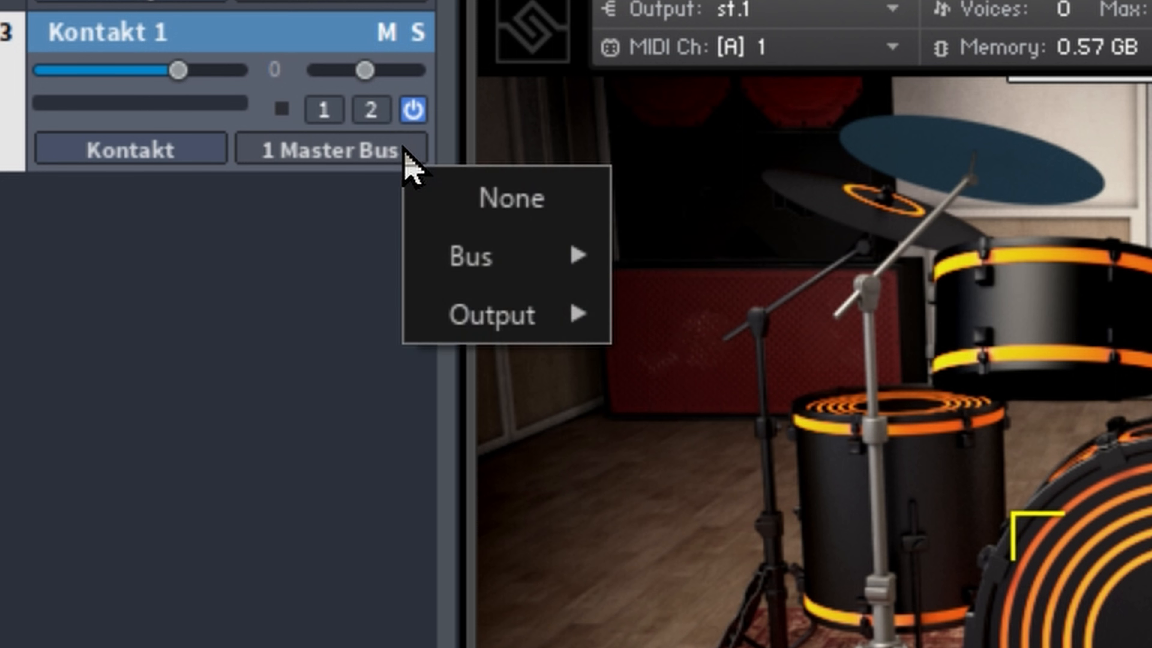
pyautogui.moveTo(460, 315)
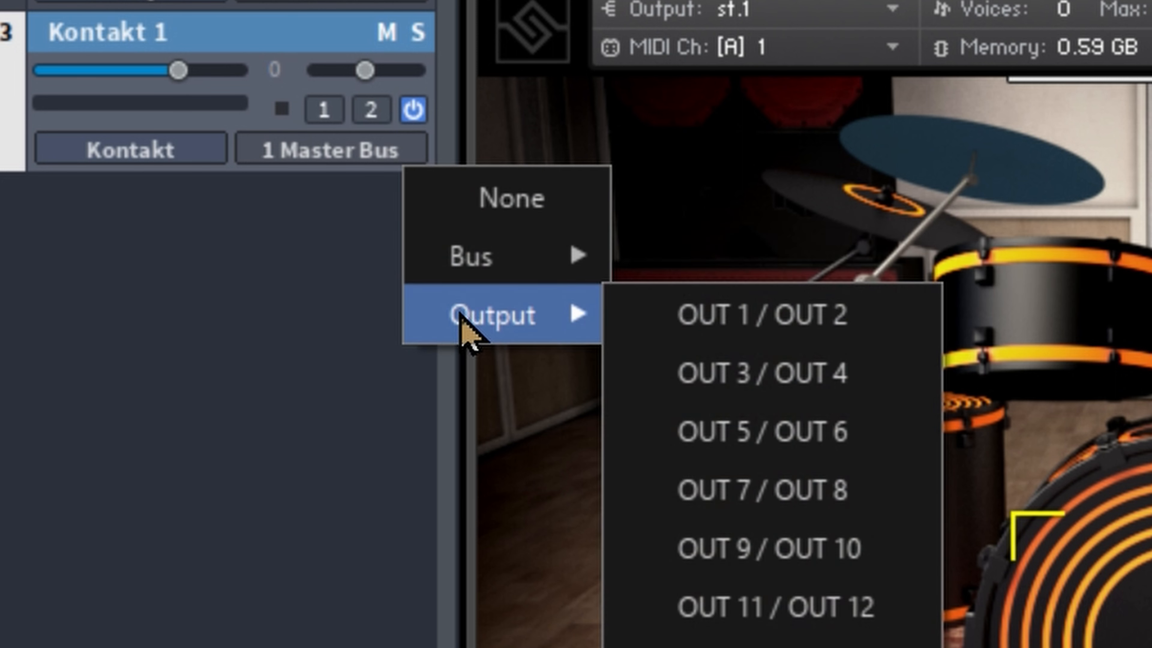
pyautogui.click(767, 386)
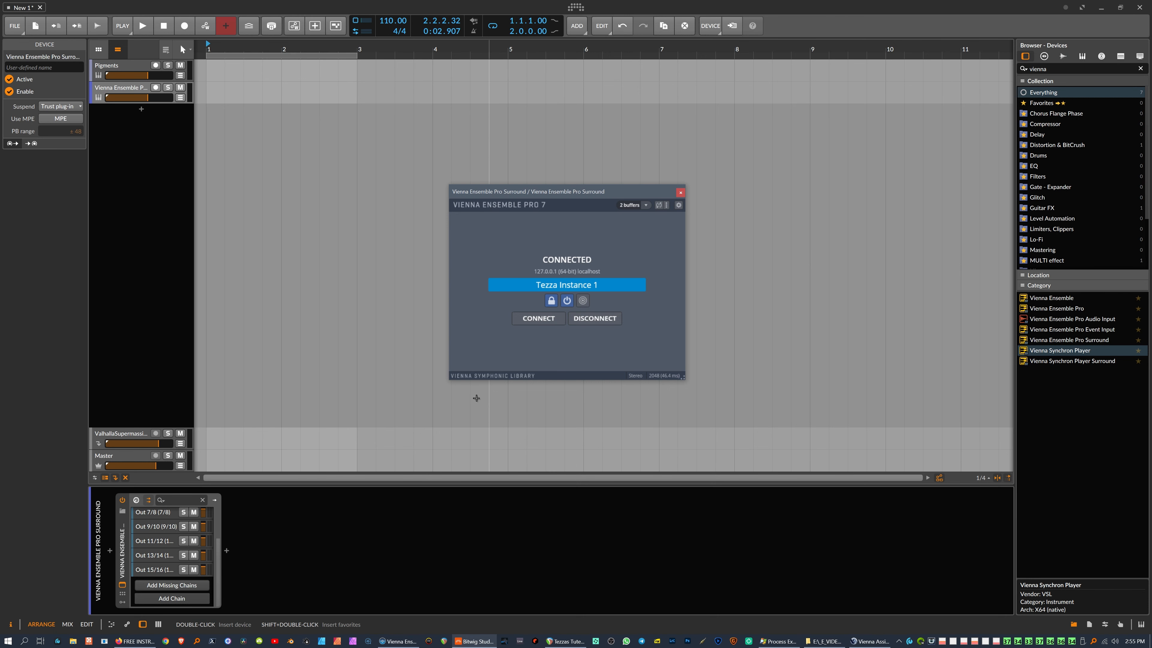
pyautogui.moveTo(442, 194); pyautogui.dragTo(375, 138)
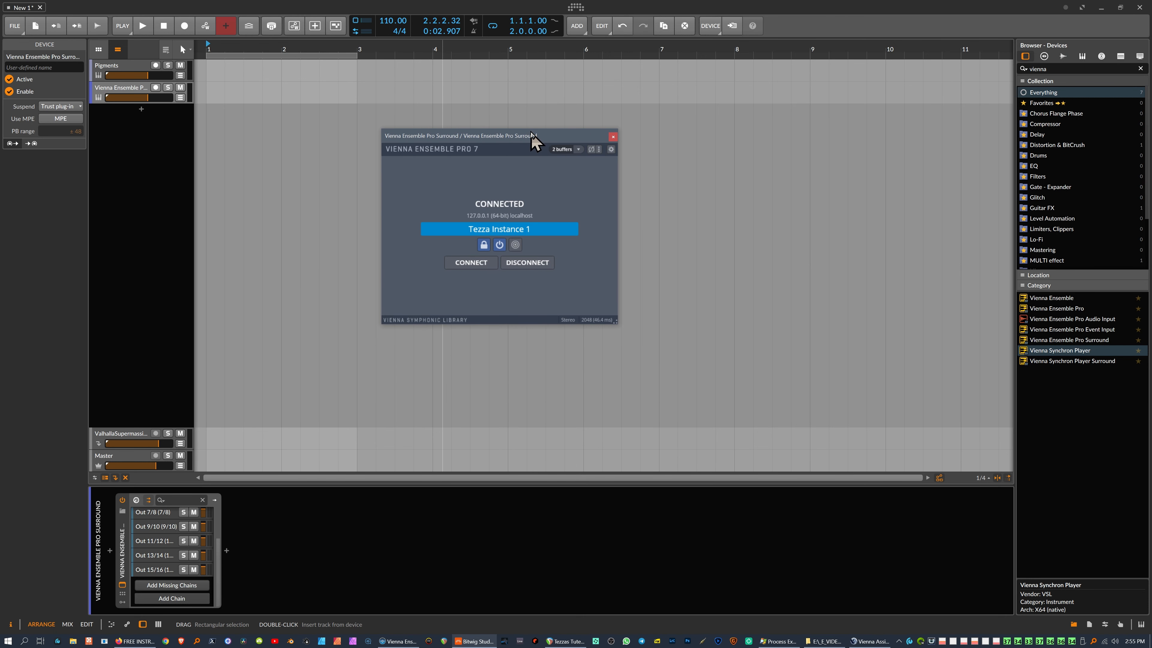
pyautogui.moveTo(503, 136); pyautogui.dragTo(431, 165)
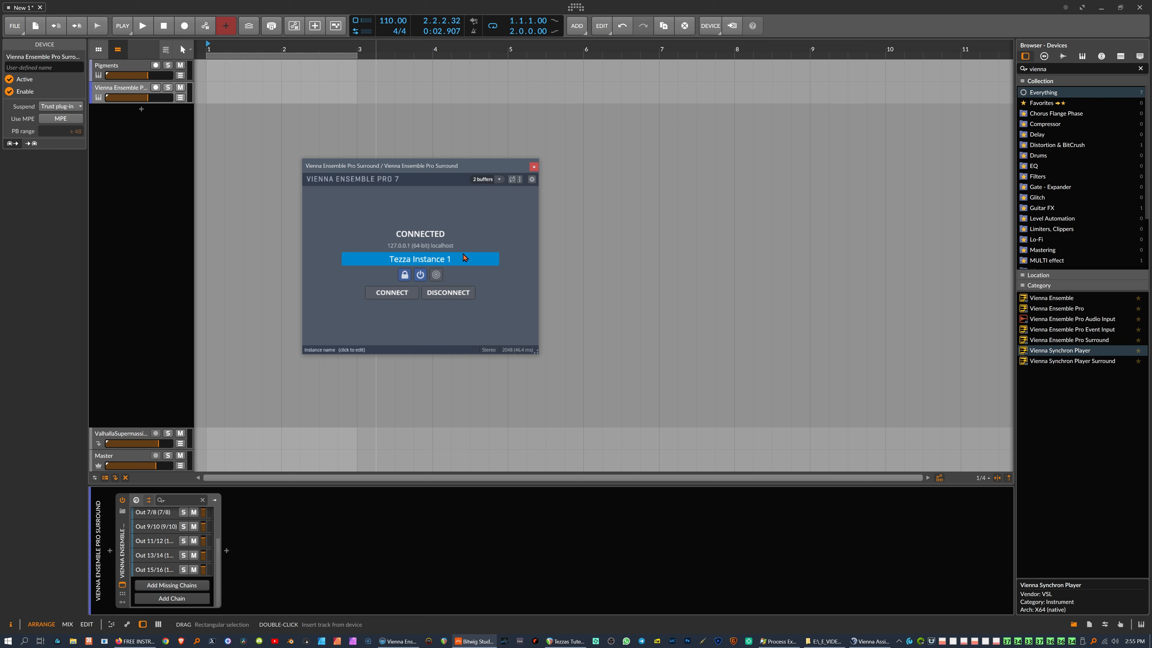
pyautogui.moveTo(422, 168); pyautogui.dragTo(482, 175)
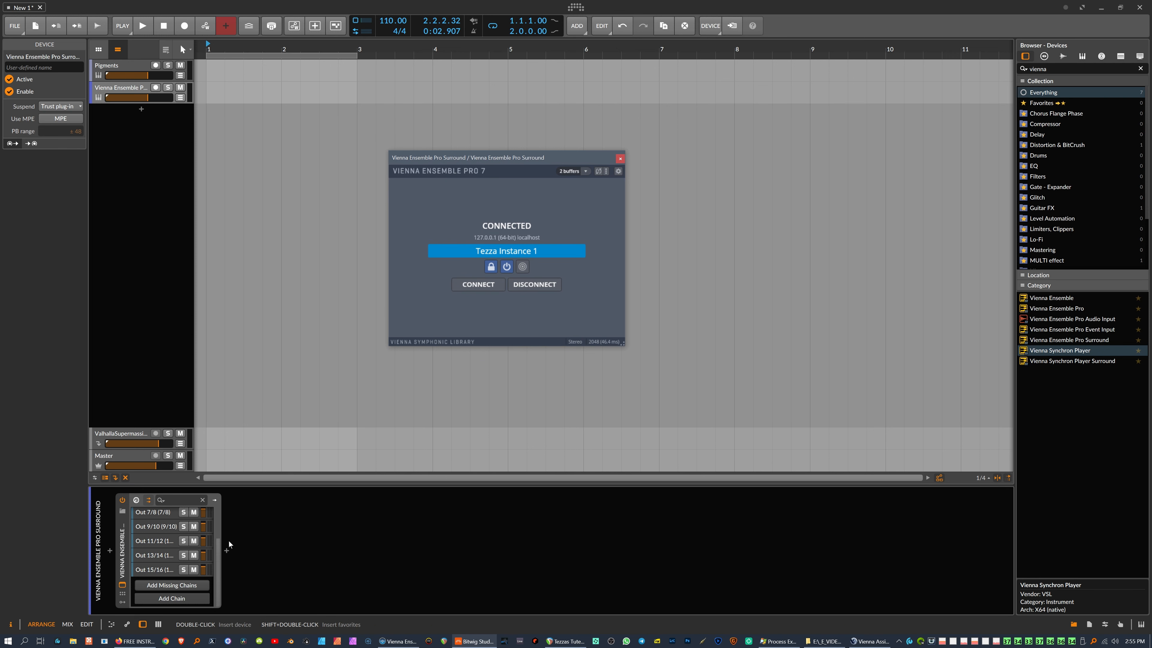
pyautogui.moveTo(217, 555)
pyautogui.mouseDown()
pyautogui.moveTo(219, 521)
pyautogui.moveTo(218, 571)
pyautogui.mouseUp()
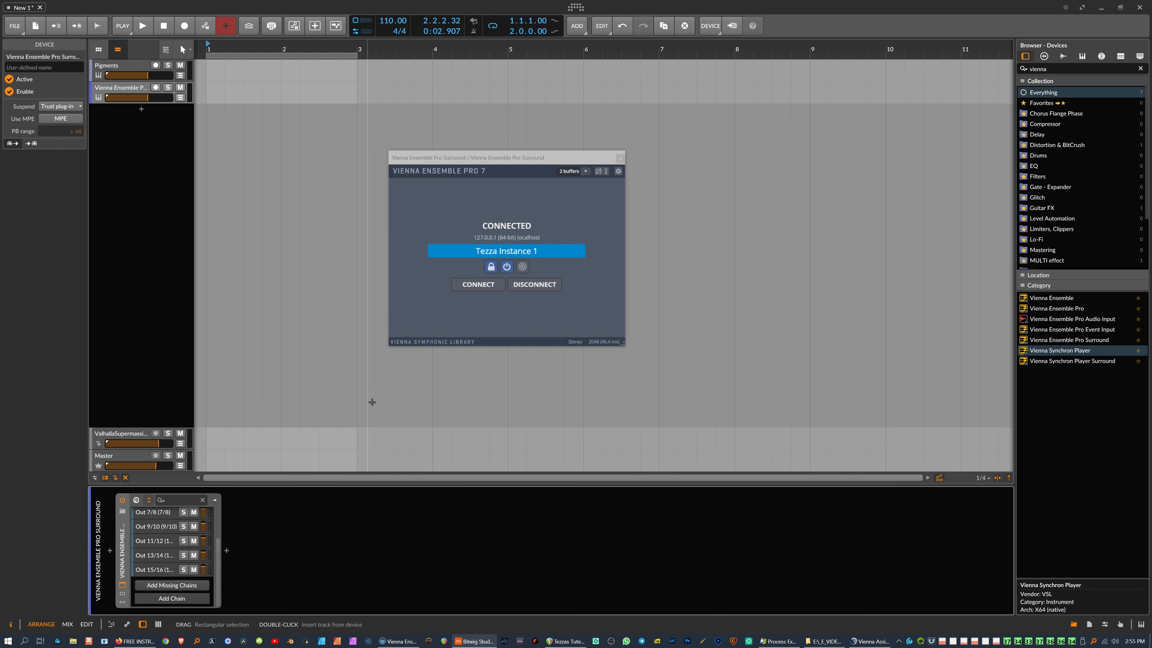
pyautogui.click(430, 290)
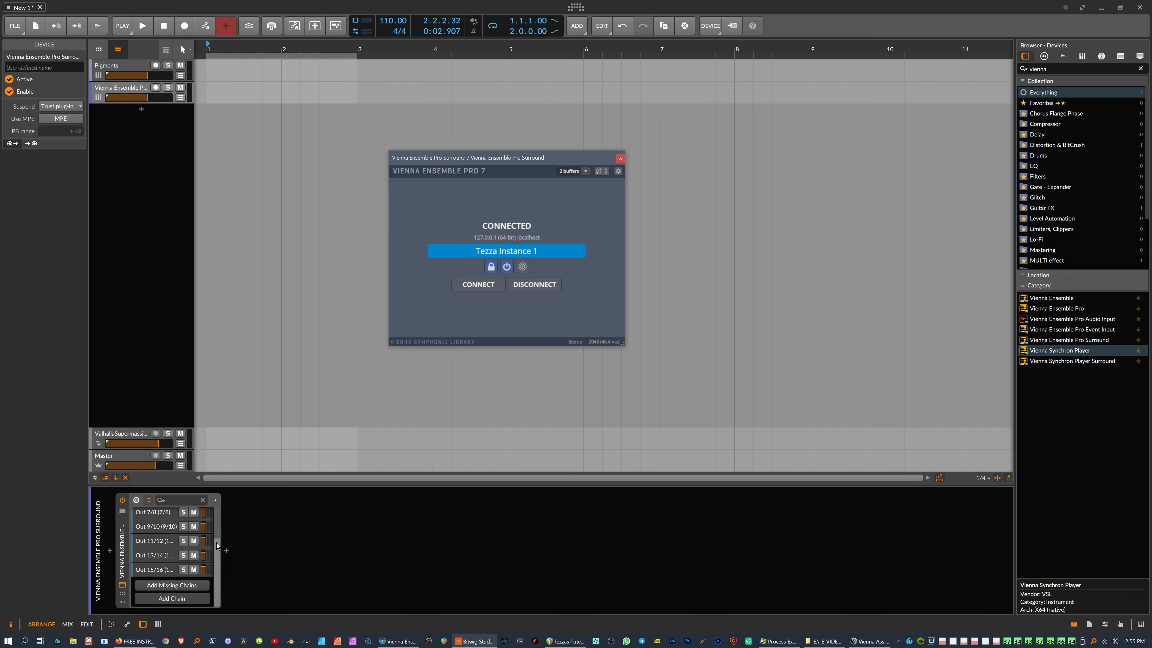
pyautogui.click(216, 548)
pyautogui.moveTo(218, 563); pyautogui.dragTo(219, 509)
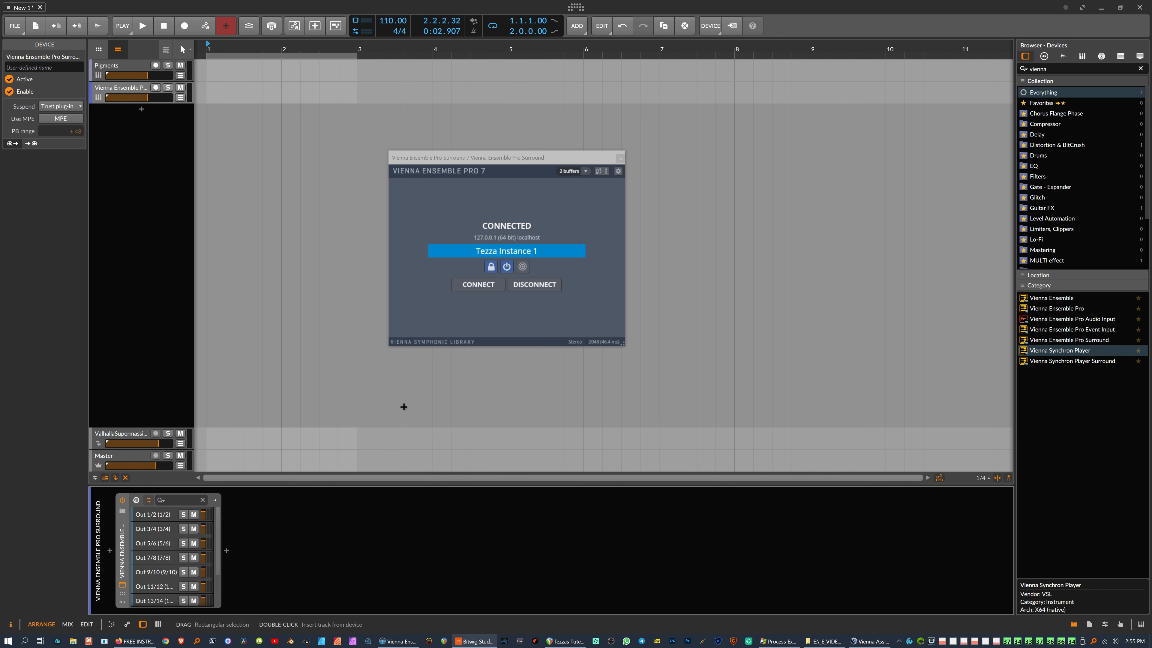
# Step: Move the VE Pro plugin window further left, then switch to Vienna Ensemble Pro Server
pyautogui.click(427, 308)
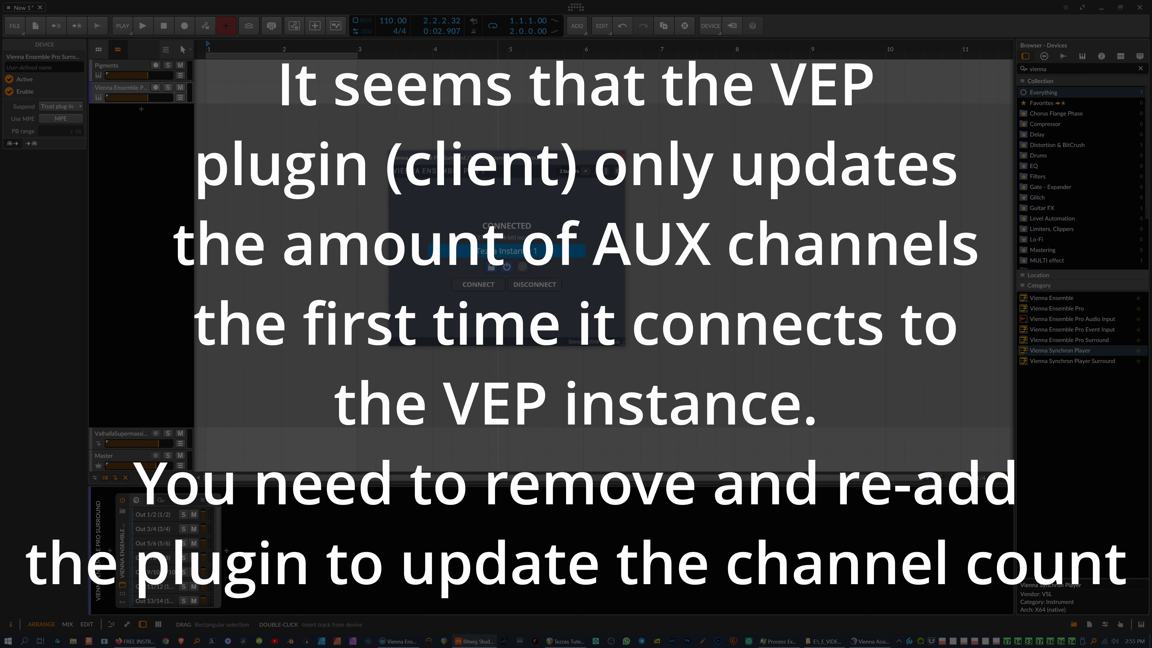
pyautogui.moveTo(506, 161); pyautogui.dragTo(482, 157)
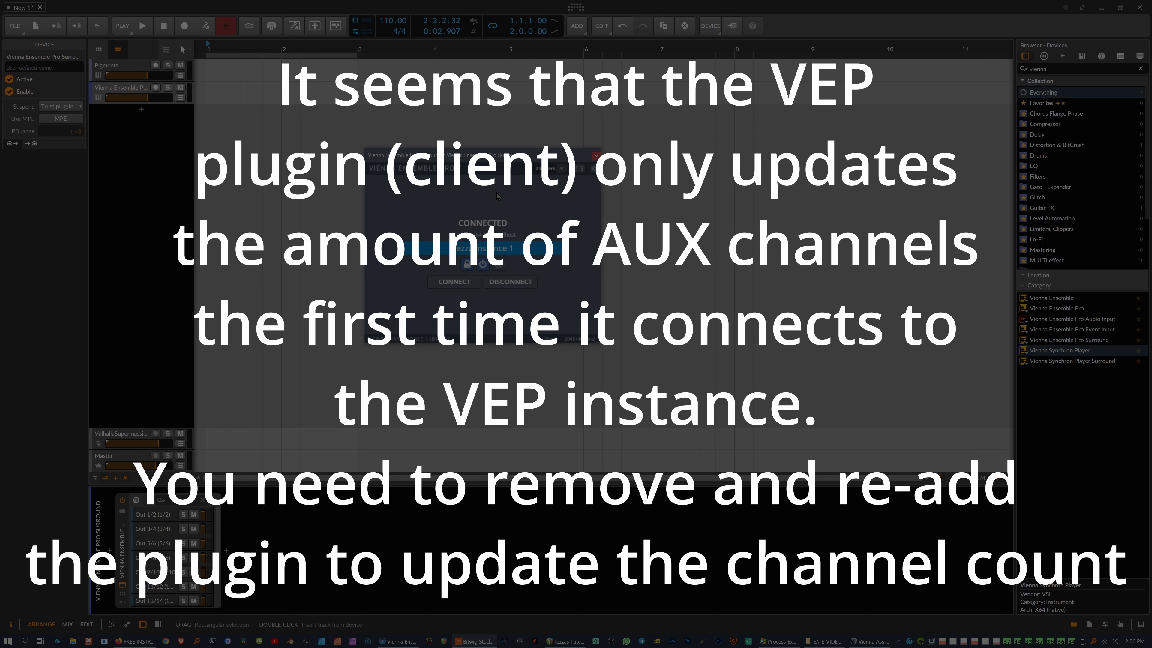
pyautogui.moveTo(494, 157); pyautogui.dragTo(418, 137)
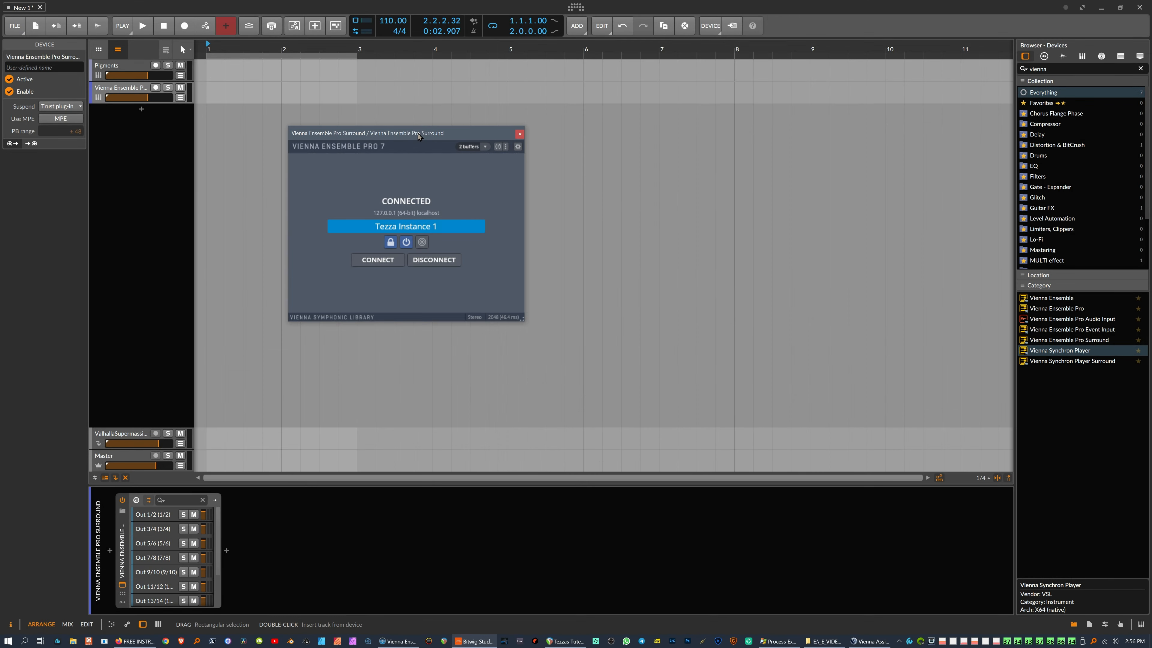
pyautogui.hotkey('alt', 'Tab')
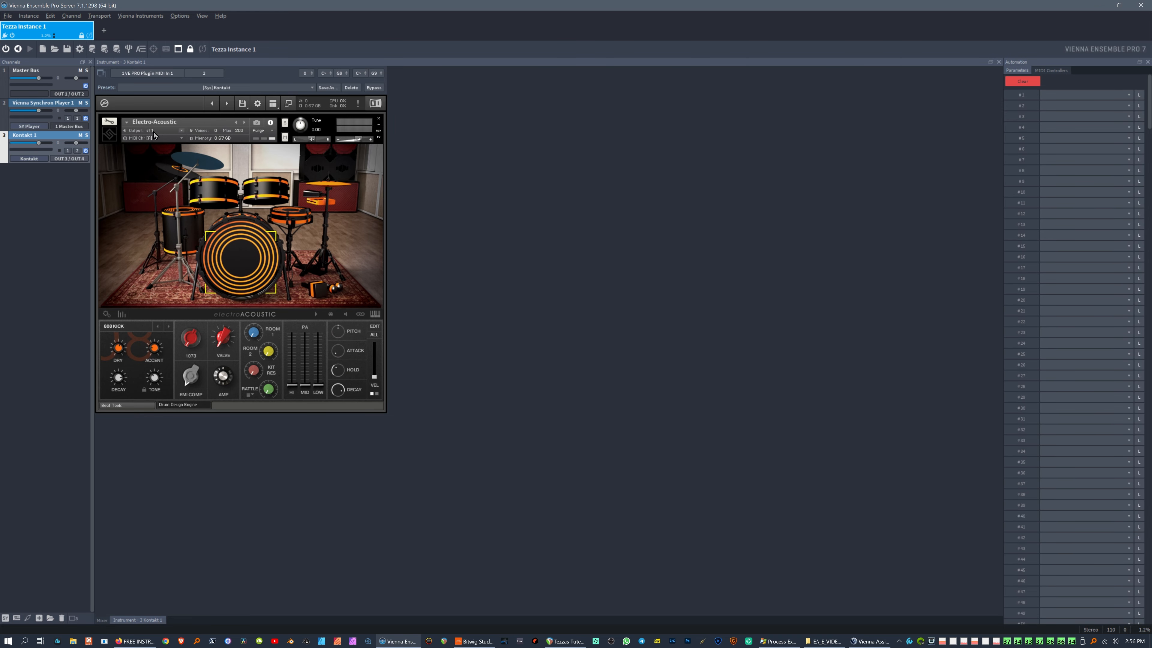
# Step: Keep the drum kit on Kontakt output st.1, play several drum sounds, then restore the window
pyautogui.click(182, 131)
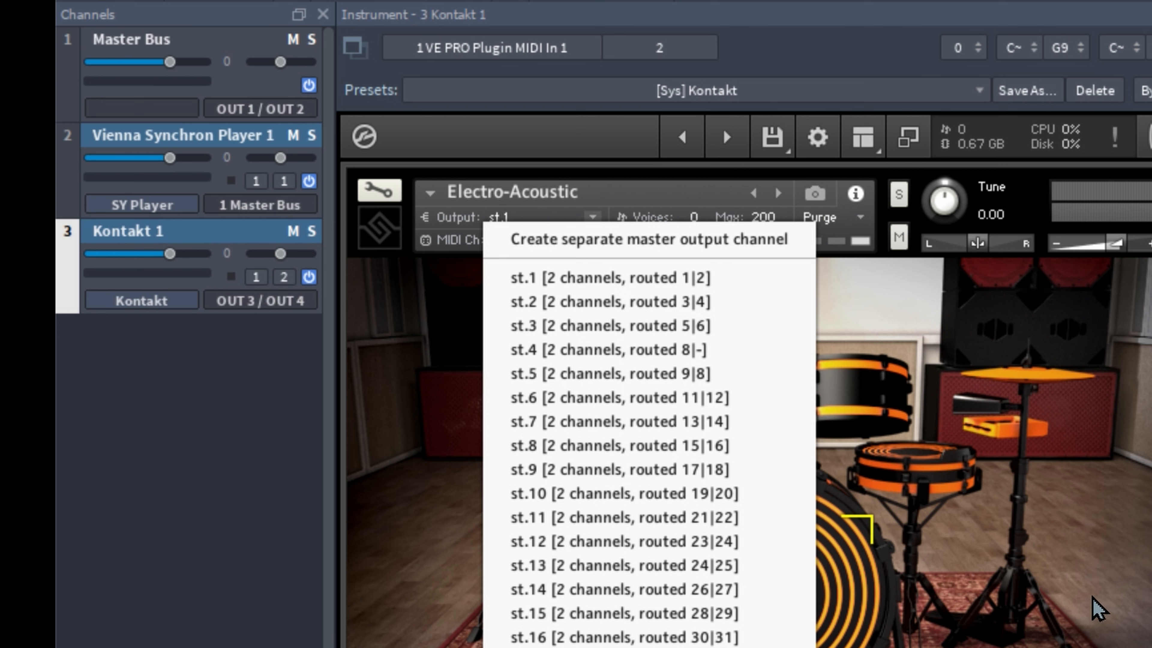
pyautogui.click(460, 219)
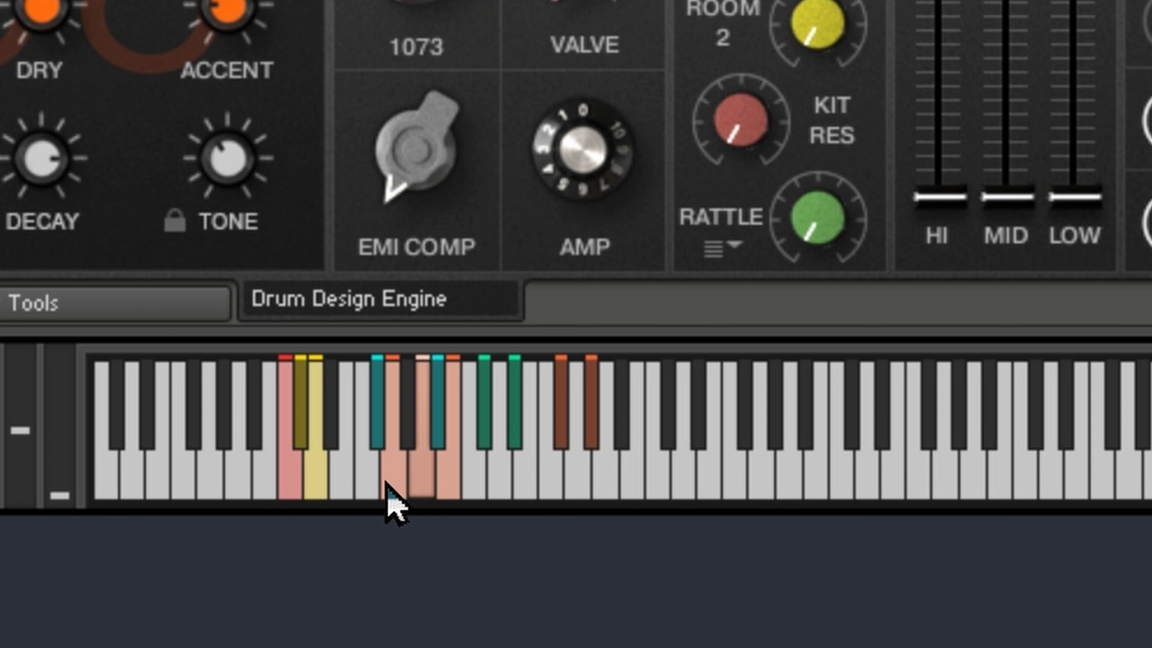
pyautogui.click(404, 480)
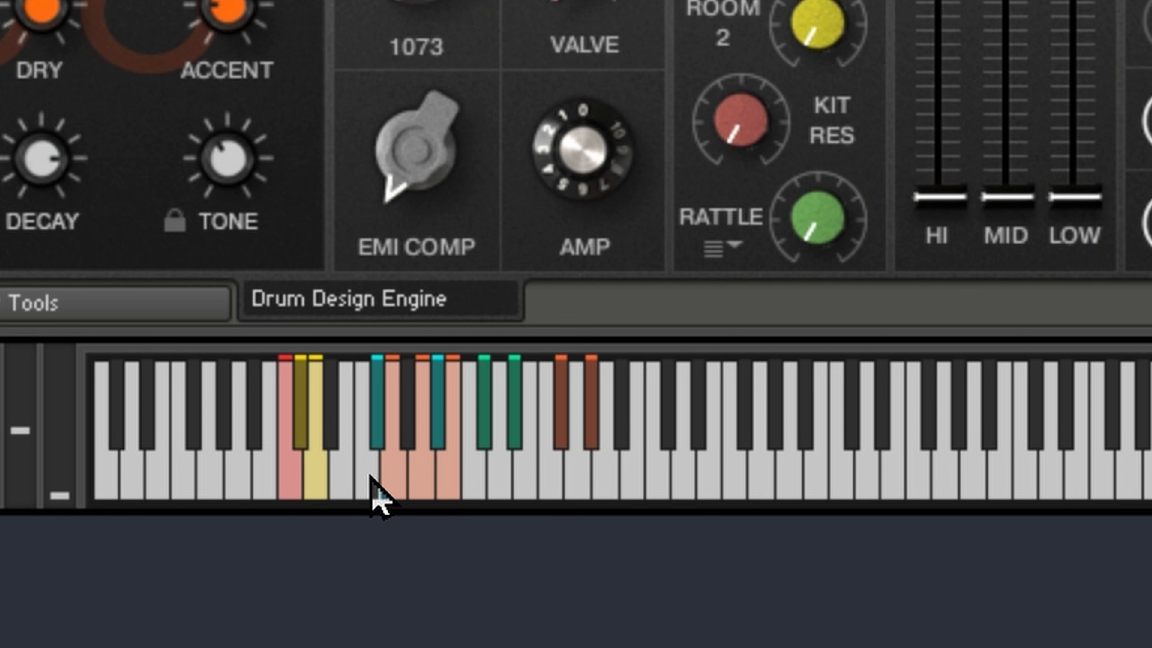
pyautogui.click(292, 479)
pyautogui.click(317, 480)
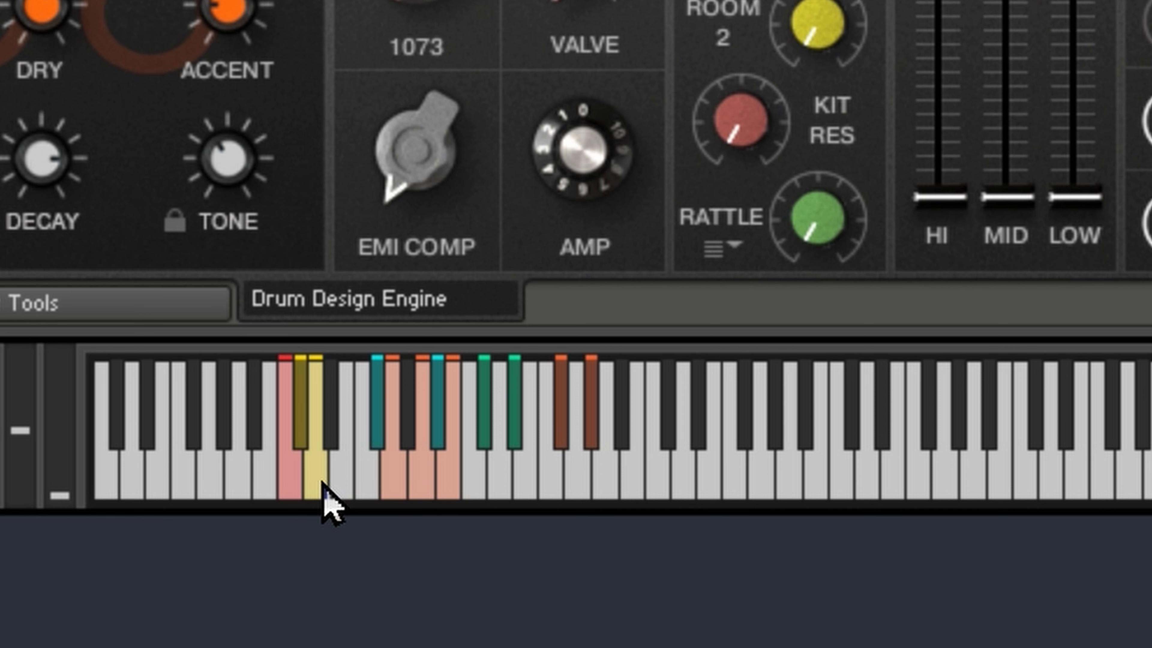
pyautogui.click(322, 482)
pyautogui.click(323, 483)
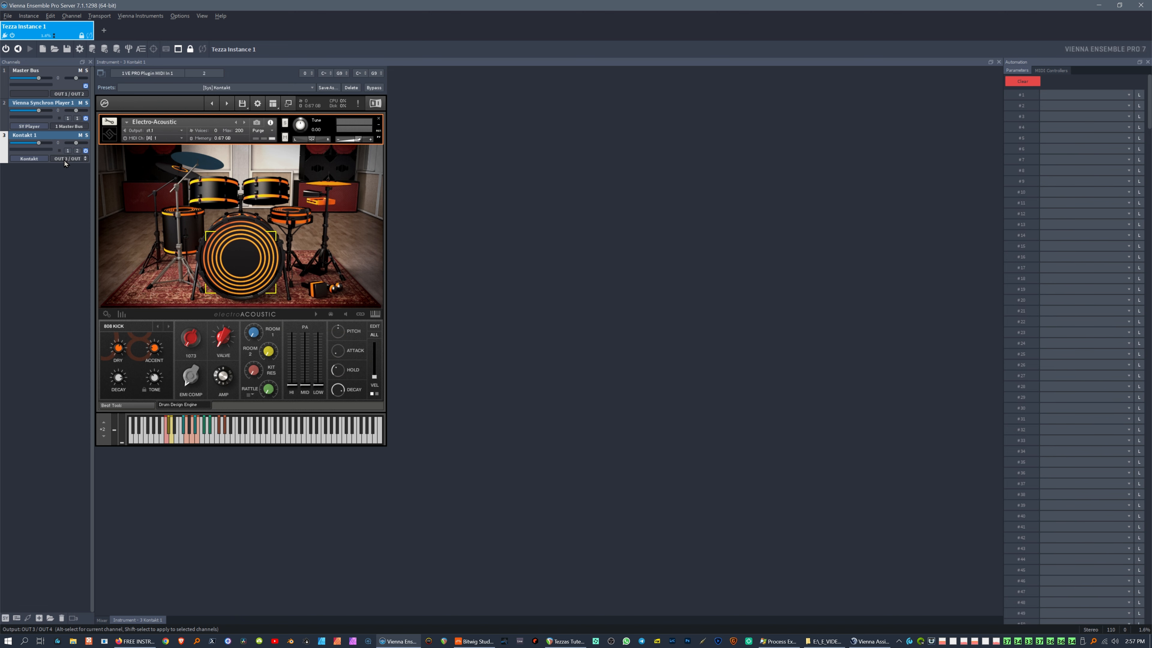
pyautogui.moveTo(212, 4); pyautogui.dragTo(621, 48)
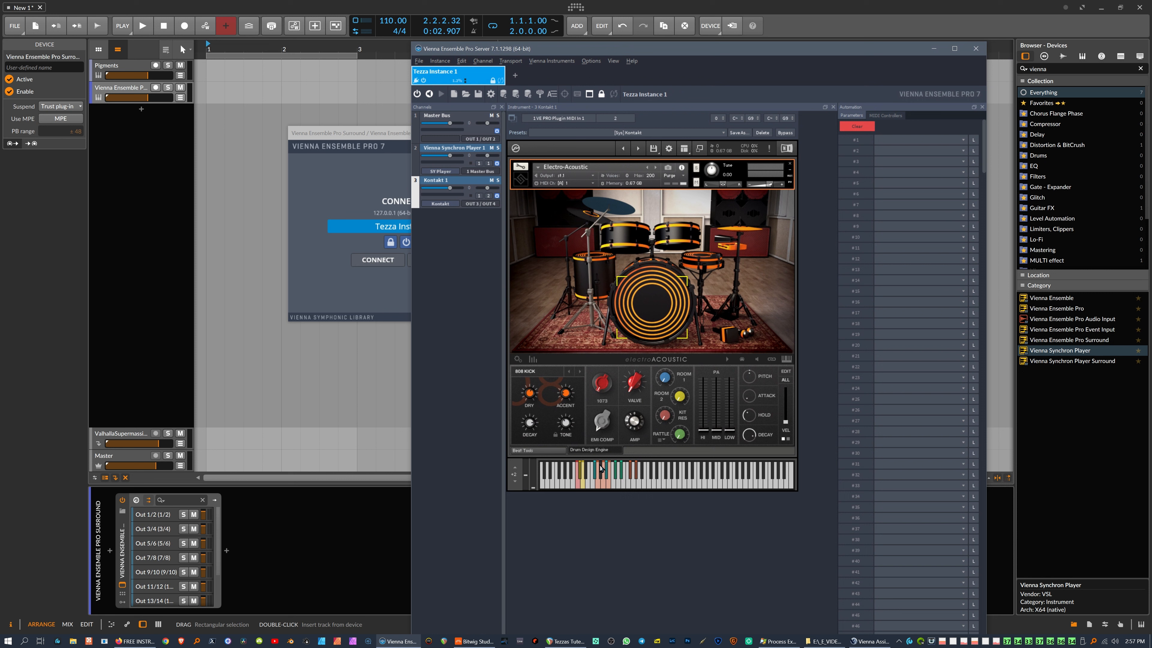
pyautogui.click(580, 485)
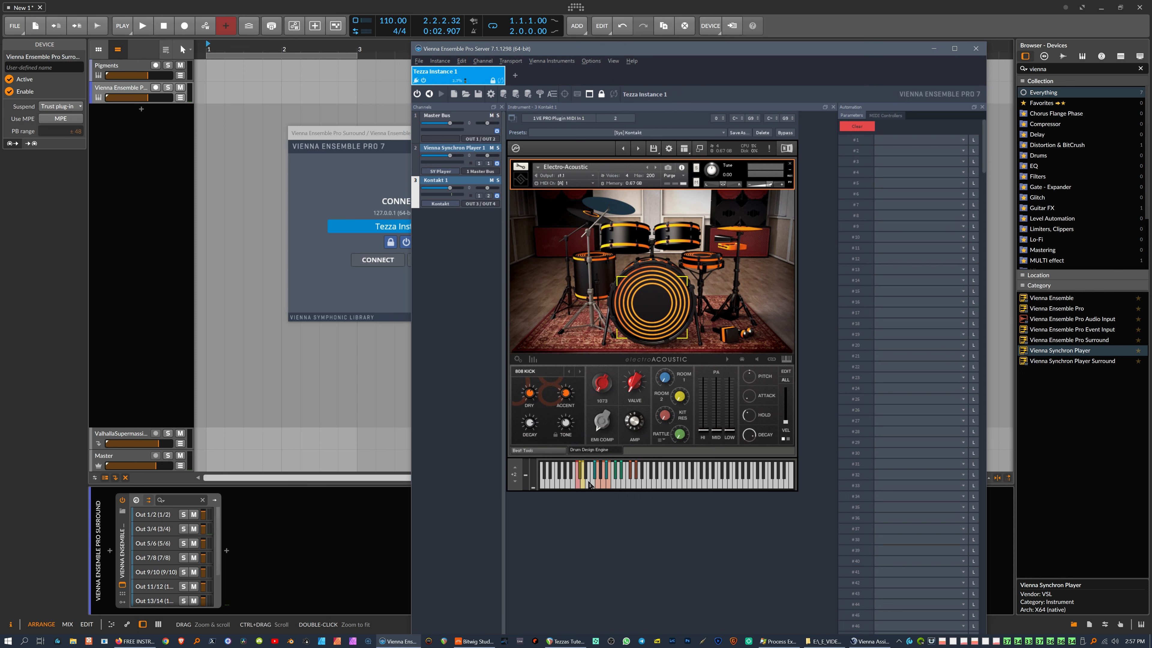
pyautogui.click(581, 486)
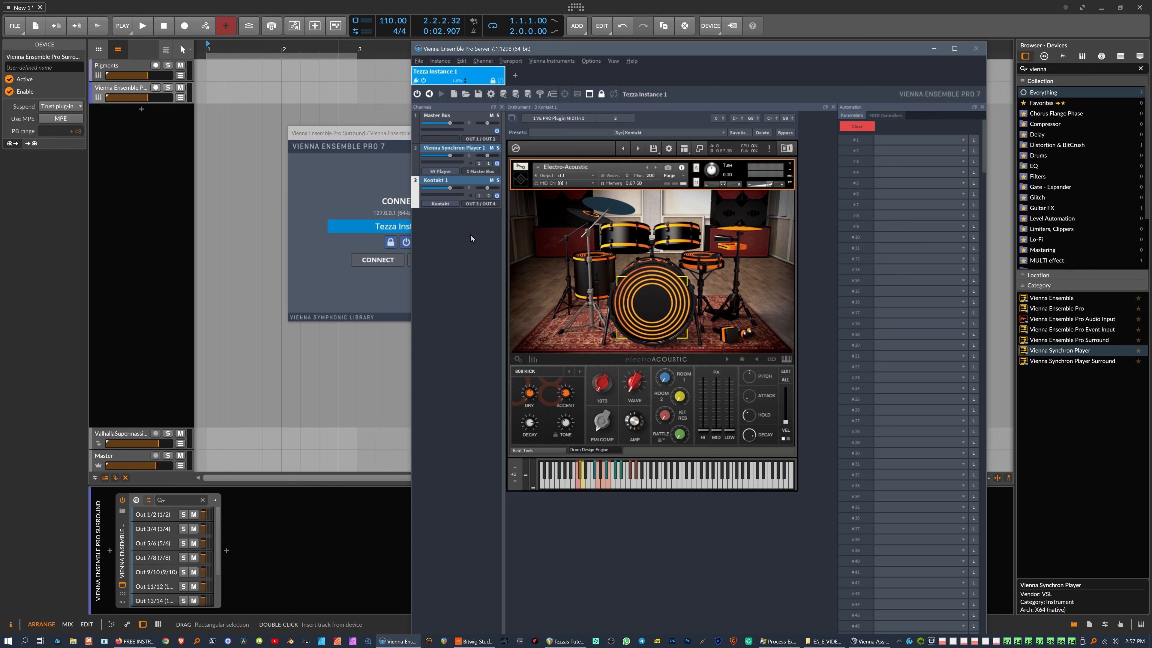
pyautogui.scroll(-3, 165, 528)
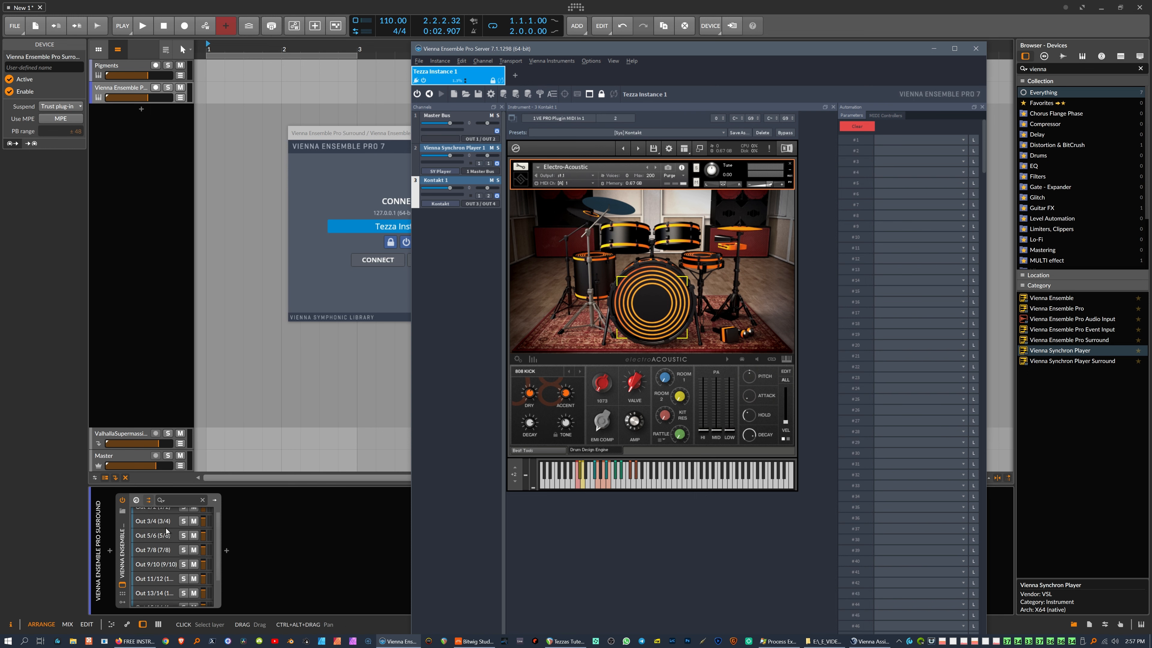
pyautogui.scroll(3, 165, 530)
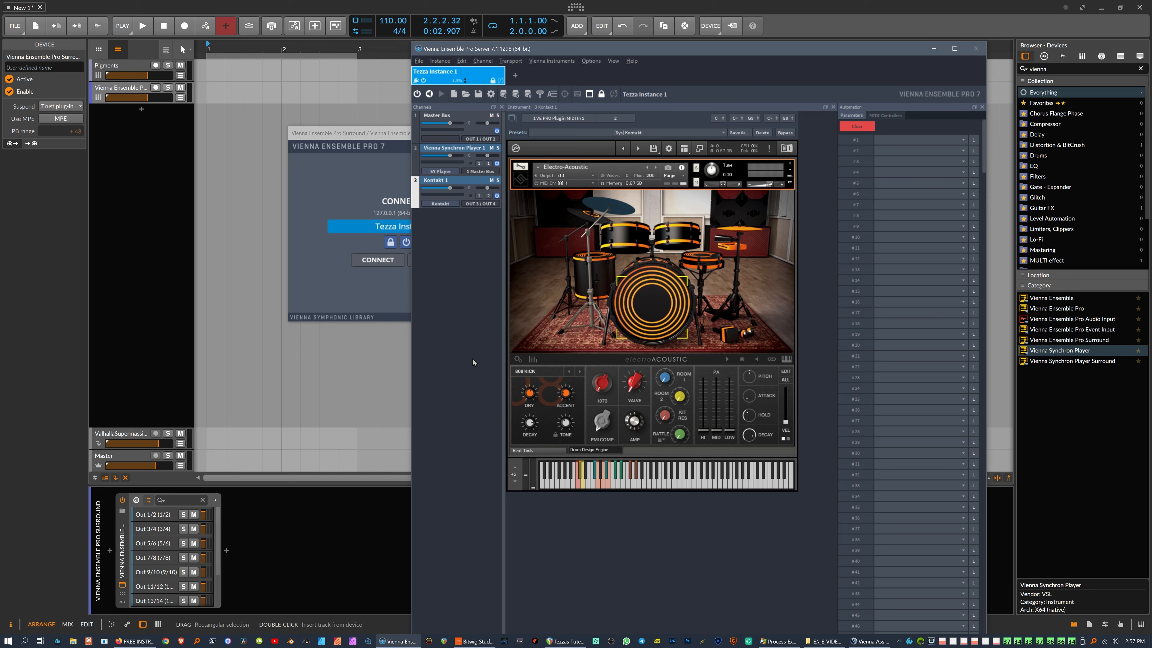
pyautogui.moveTo(664, 50); pyautogui.dragTo(633, 13)
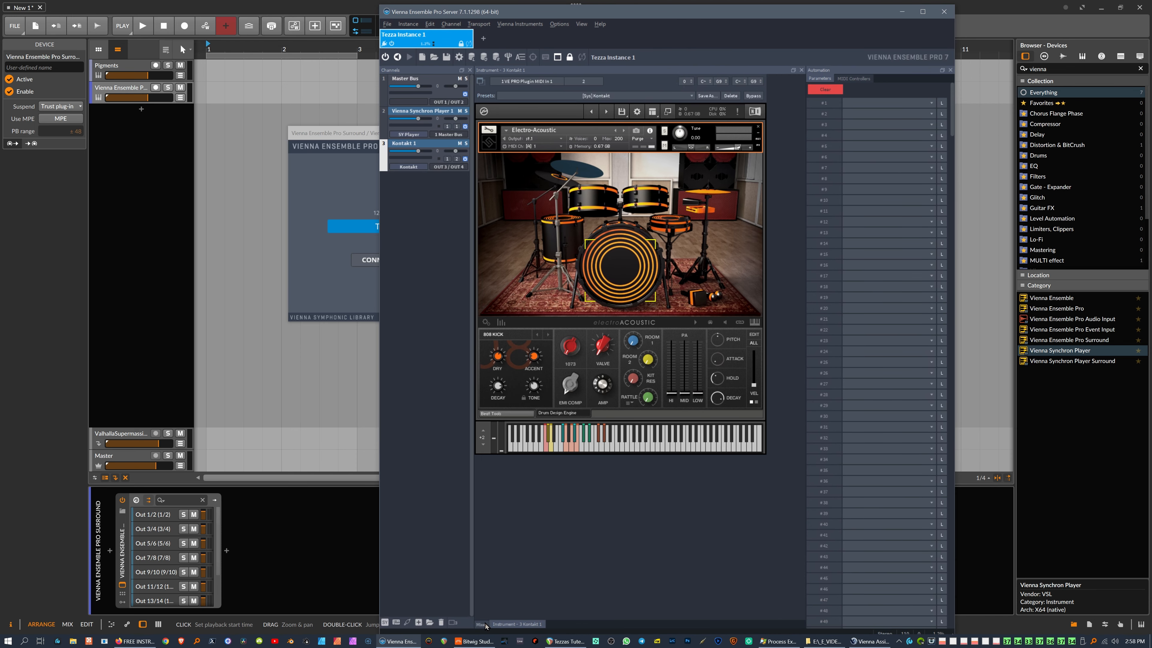
# Step: Show the instance's mixer with the automation panel closed, and resize the window to fit
pyautogui.click(480, 624)
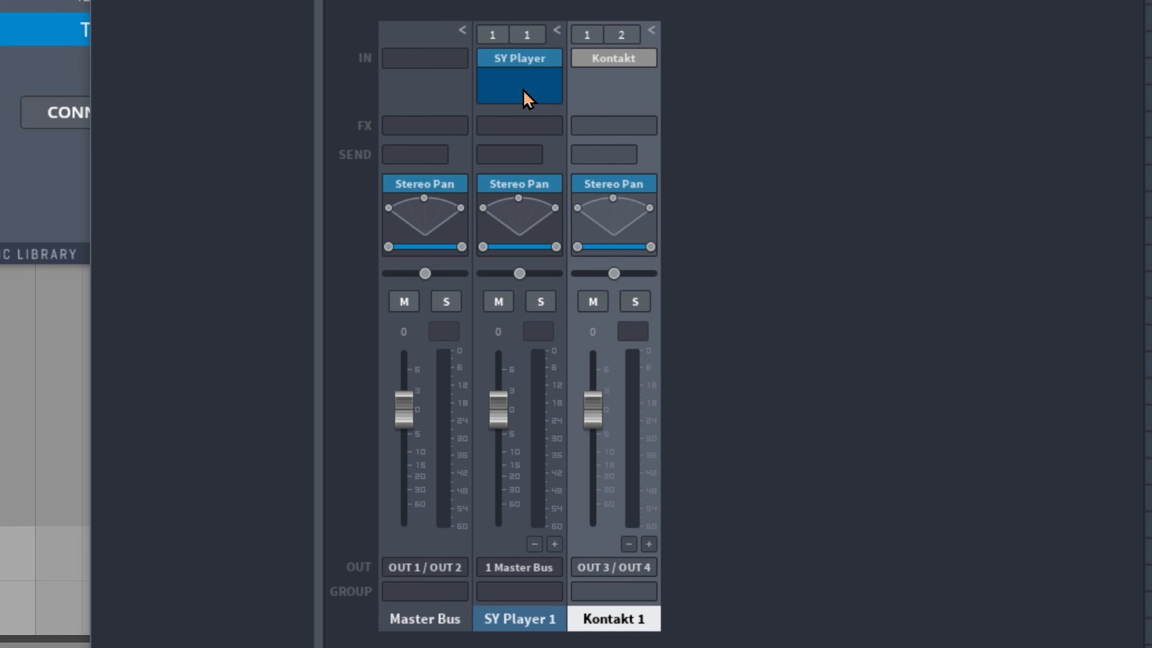
pyautogui.moveTo(523, 59)
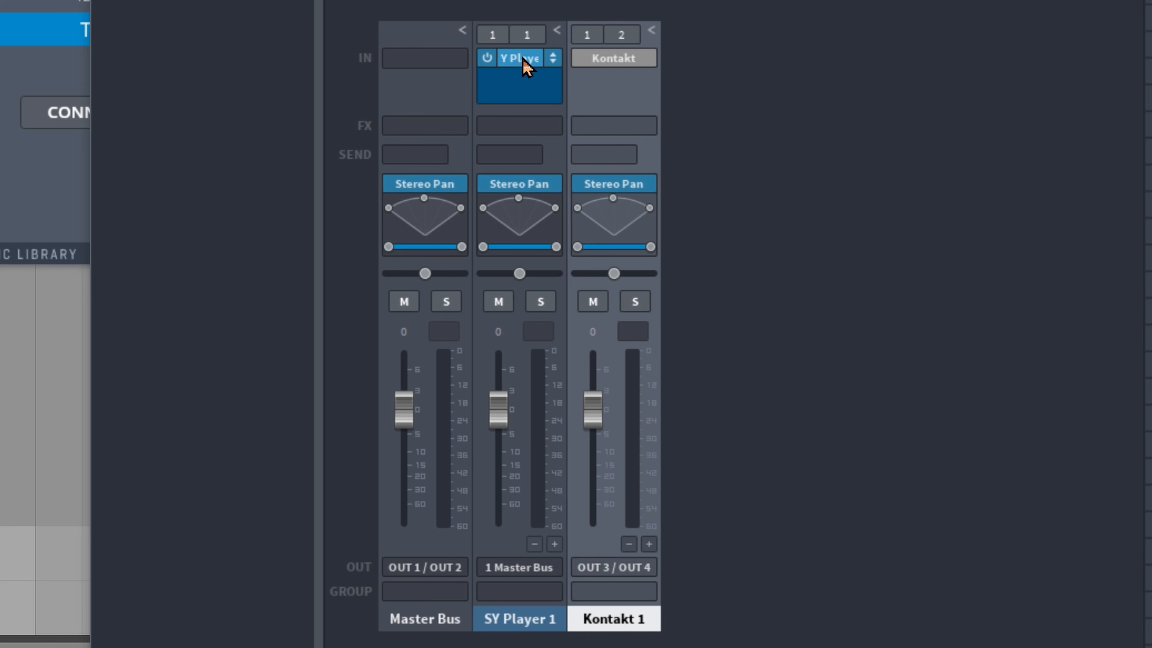
pyautogui.moveTo(628, 58)
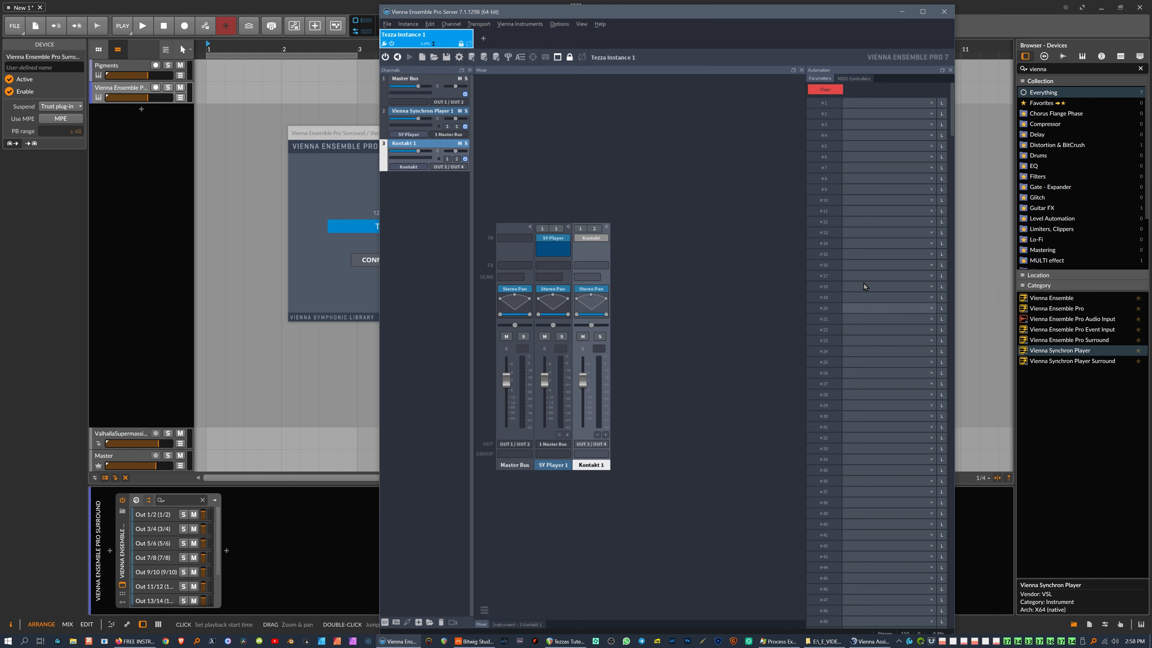
pyautogui.click(951, 70)
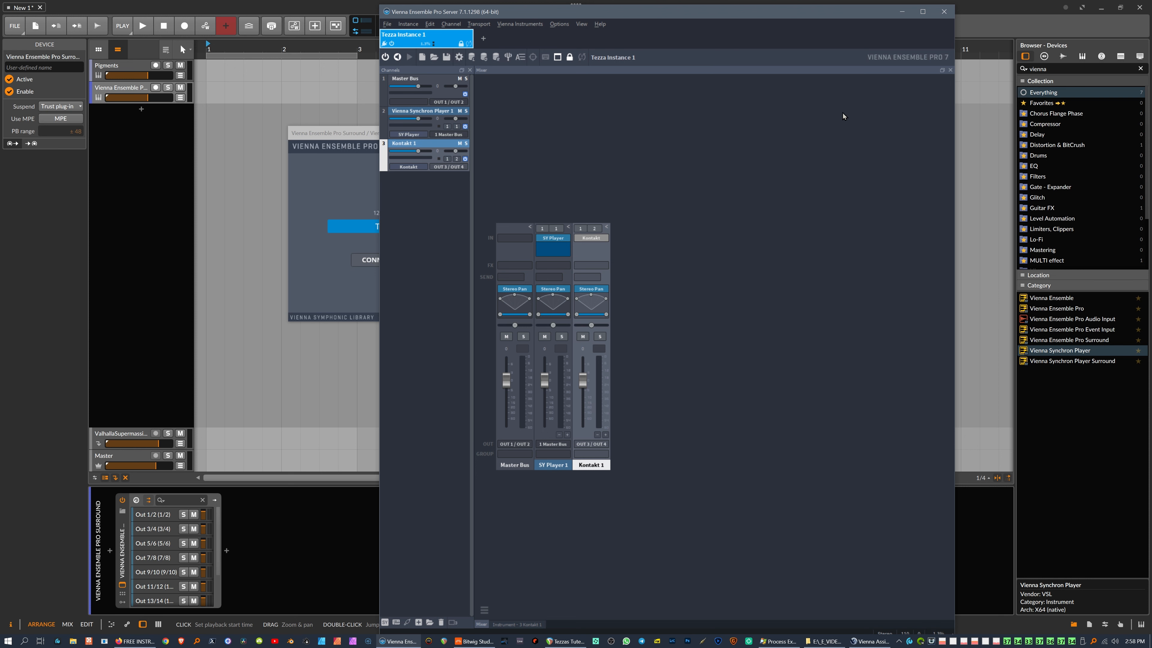
pyautogui.moveTo(741, 6); pyautogui.dragTo(690, 18)
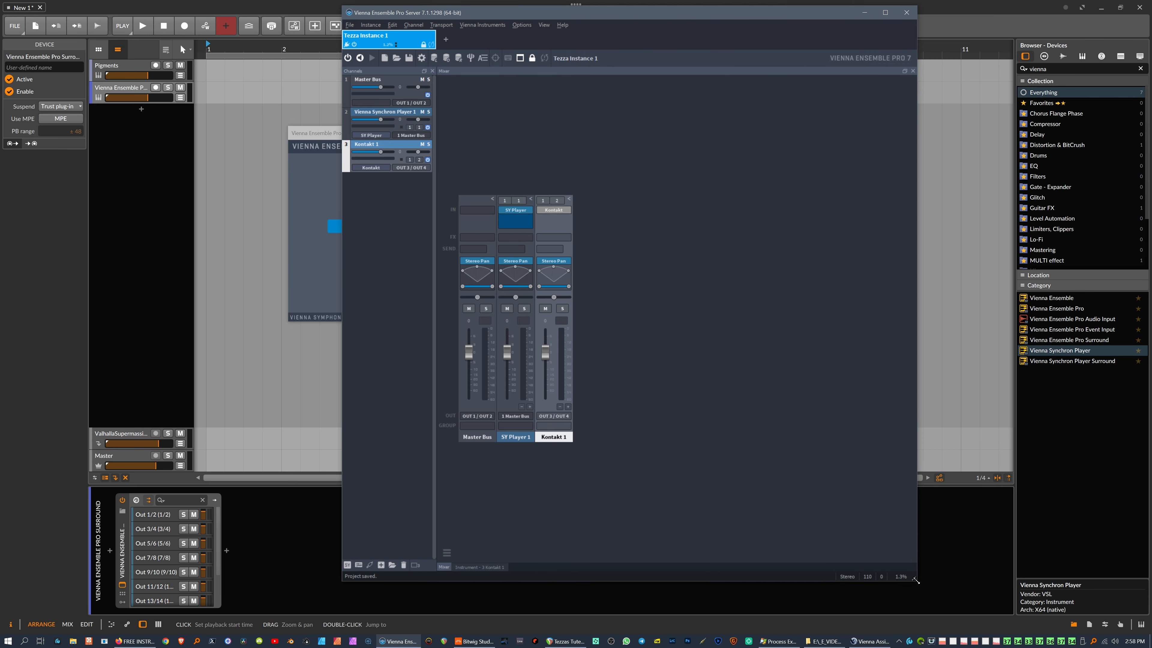
pyautogui.moveTo(916, 580); pyautogui.dragTo(1128, 603)
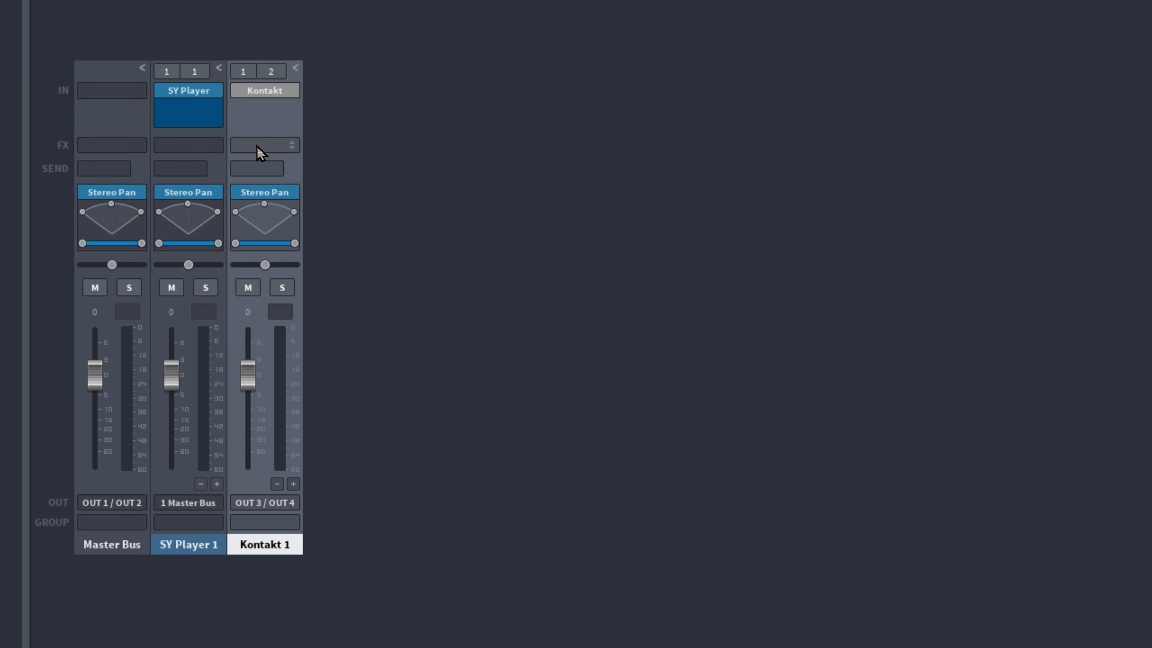
# Step: Insert Waves TrueVerb Mono on the Kontakt 1 channel and move its window aside
pyautogui.click(257, 146)
pyautogui.click(386, 346)
pyautogui.moveTo(537, 52); pyautogui.dragTo(707, 19)
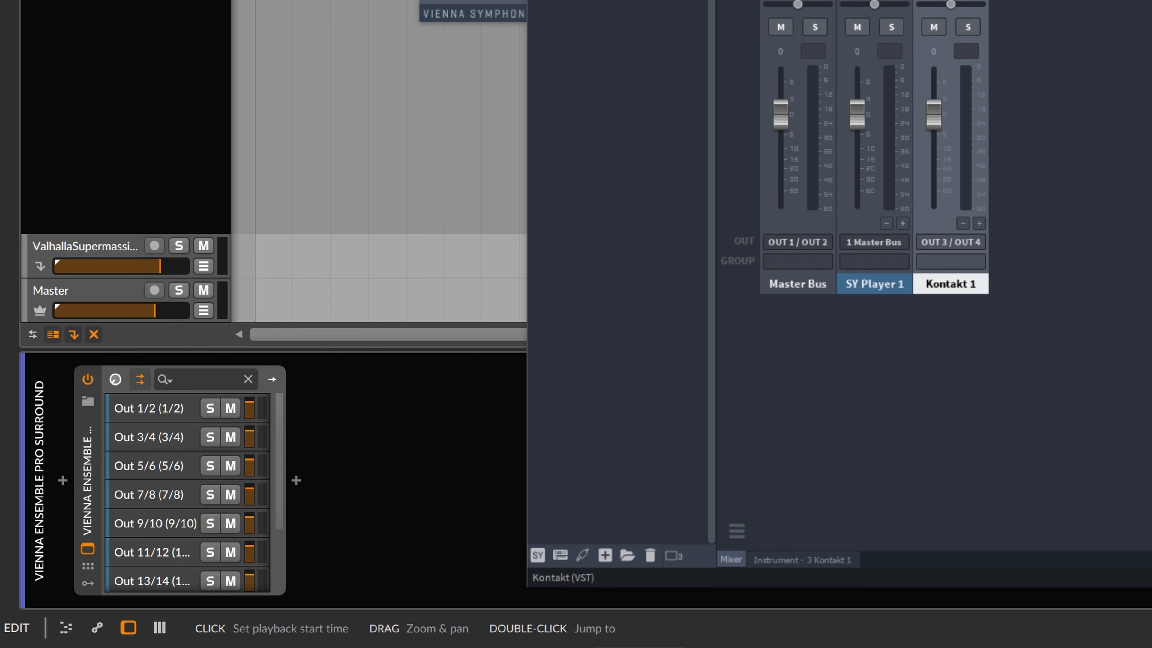
# Step: Play a few drums from Kontakt 1's instrument view to hear the reverb, then return to the mixer
pyautogui.click(264, 87)
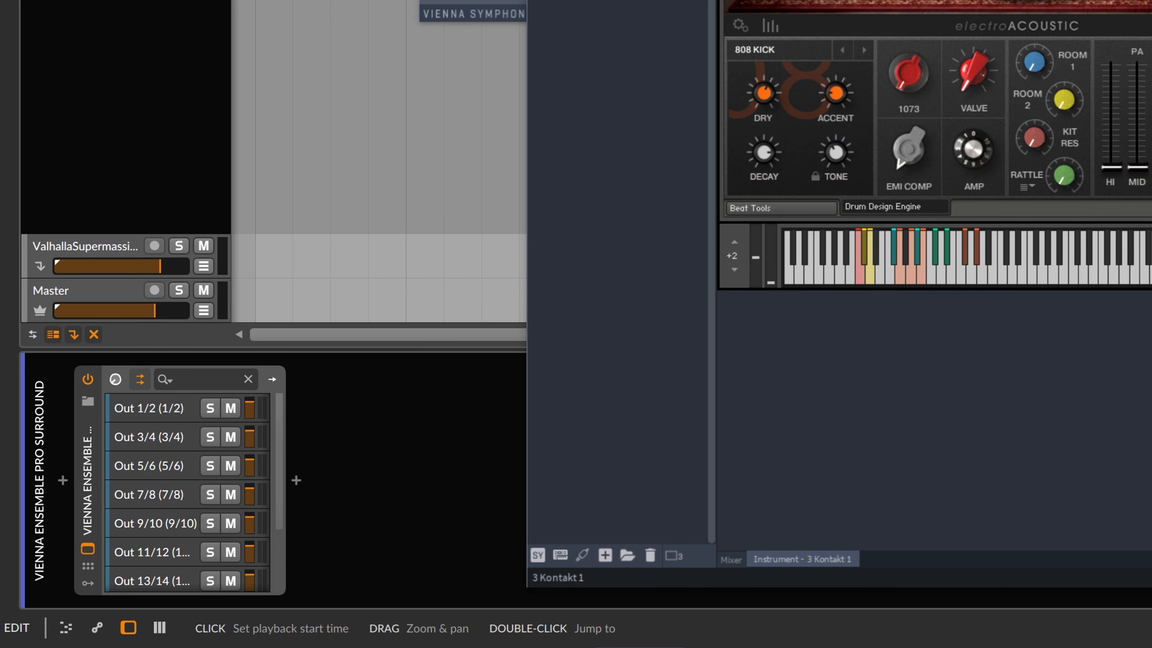
pyautogui.click(903, 277)
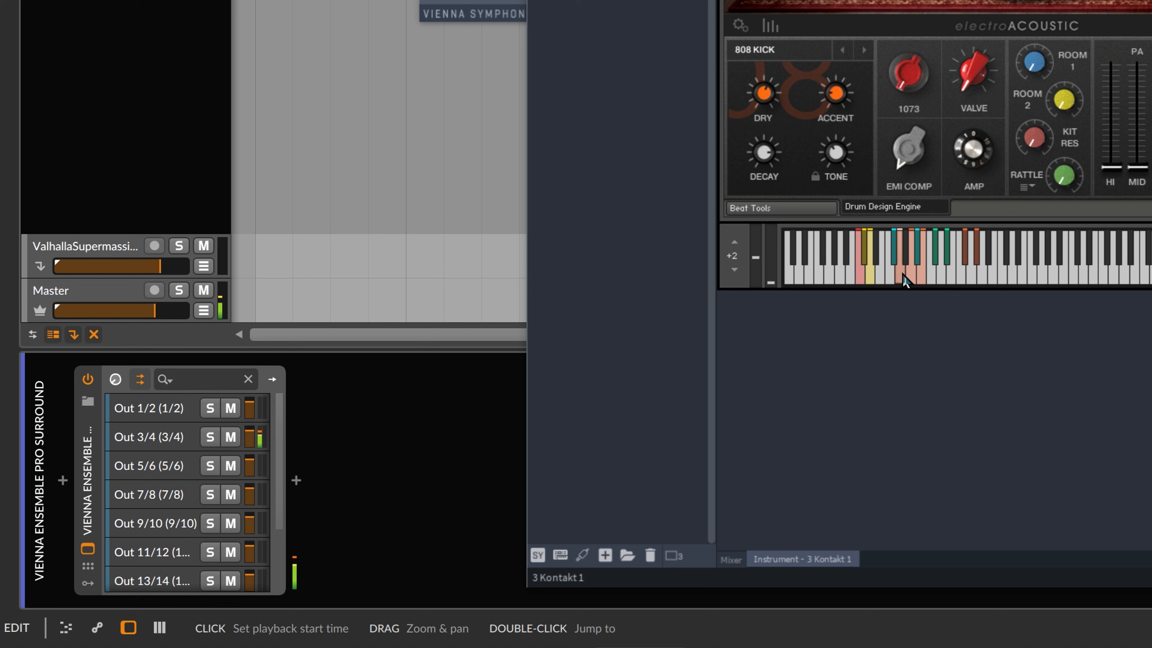
pyautogui.click(860, 275)
pyautogui.click(872, 276)
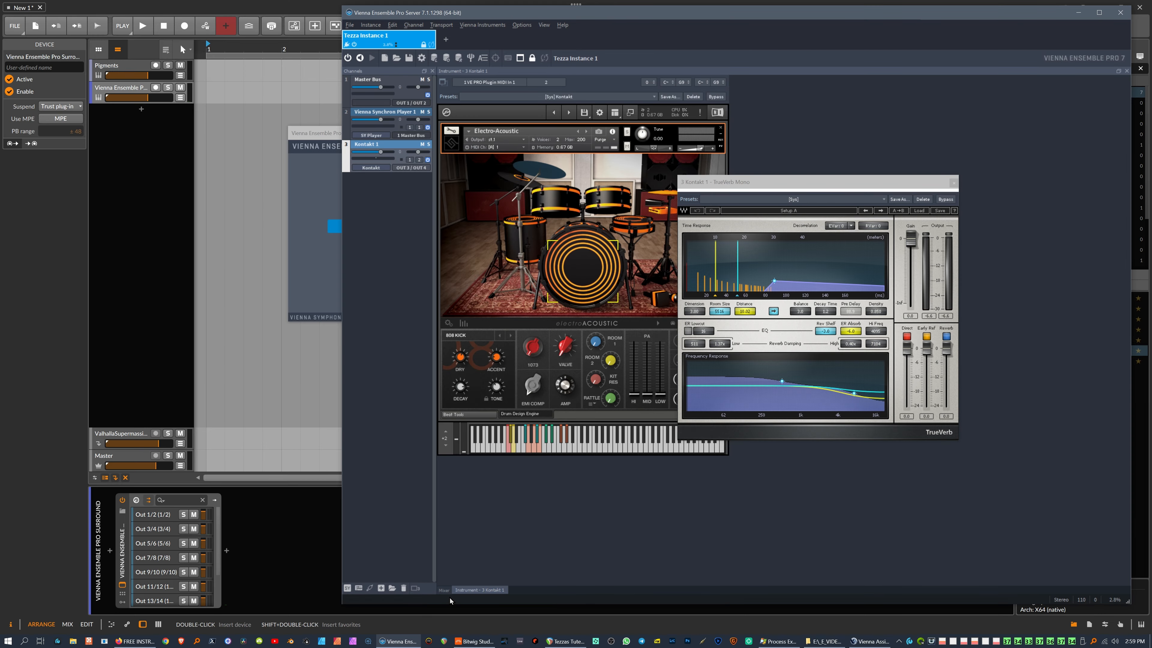
pyautogui.click(444, 589)
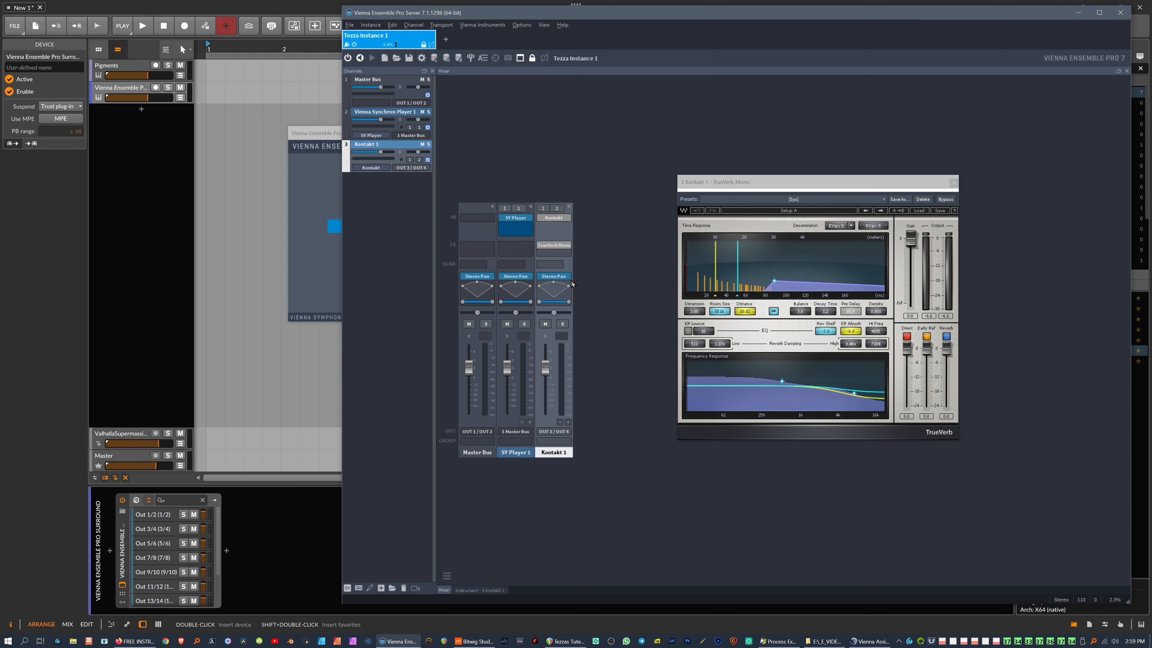
pyautogui.click(557, 265)
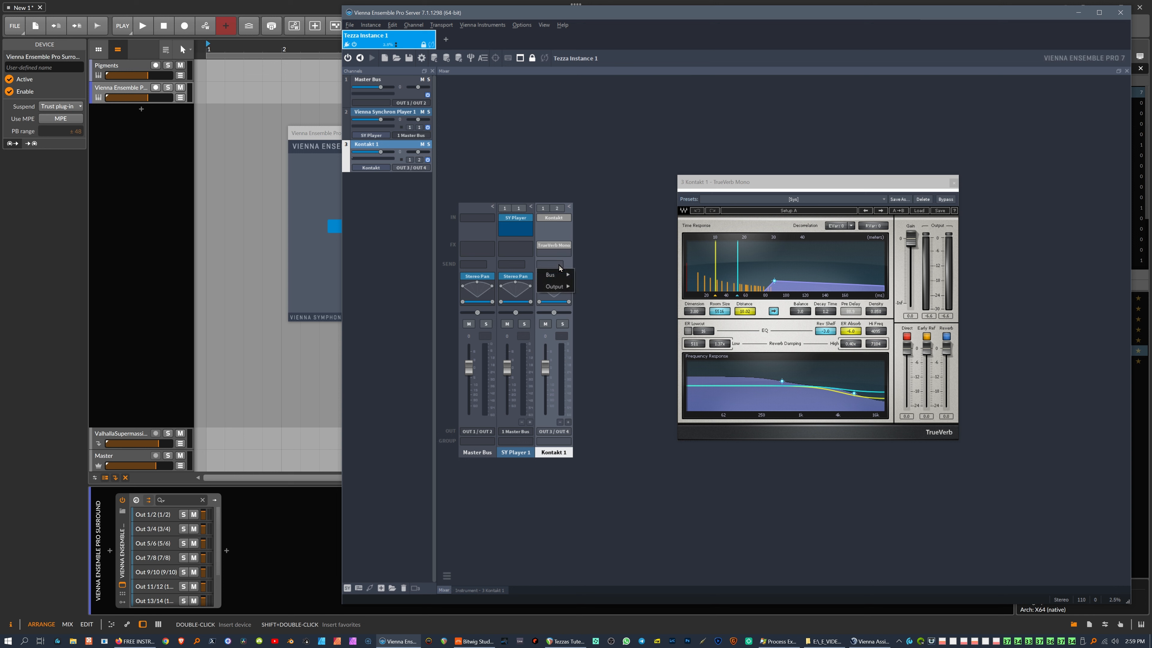
pyautogui.moveTo(558, 276)
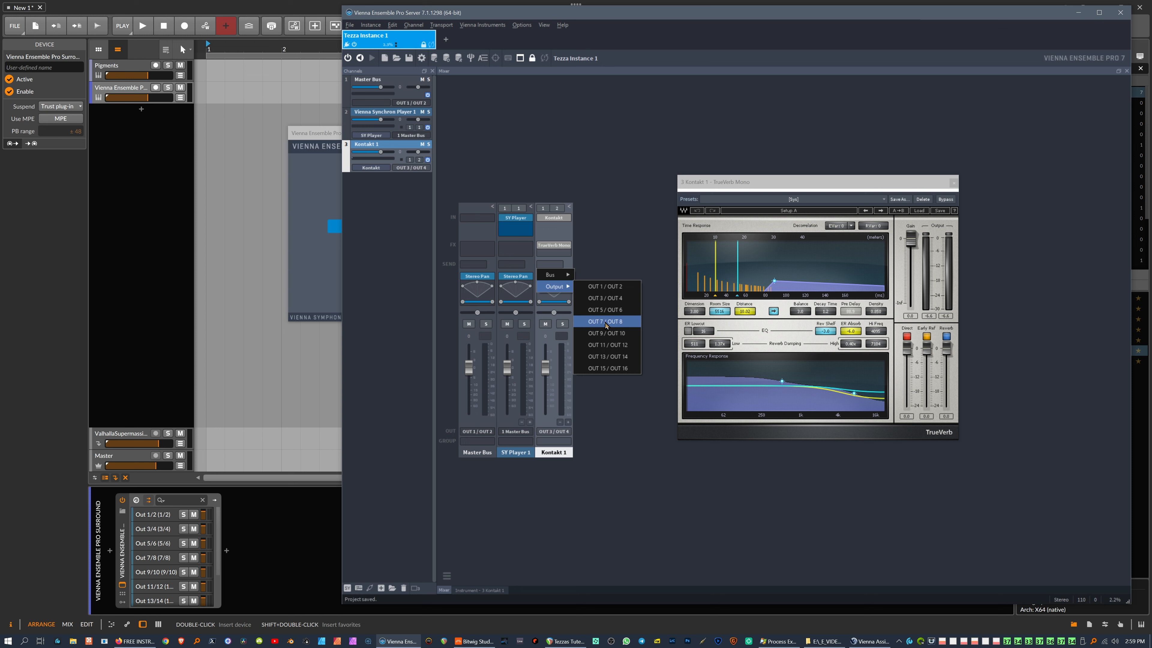
pyautogui.click(621, 202)
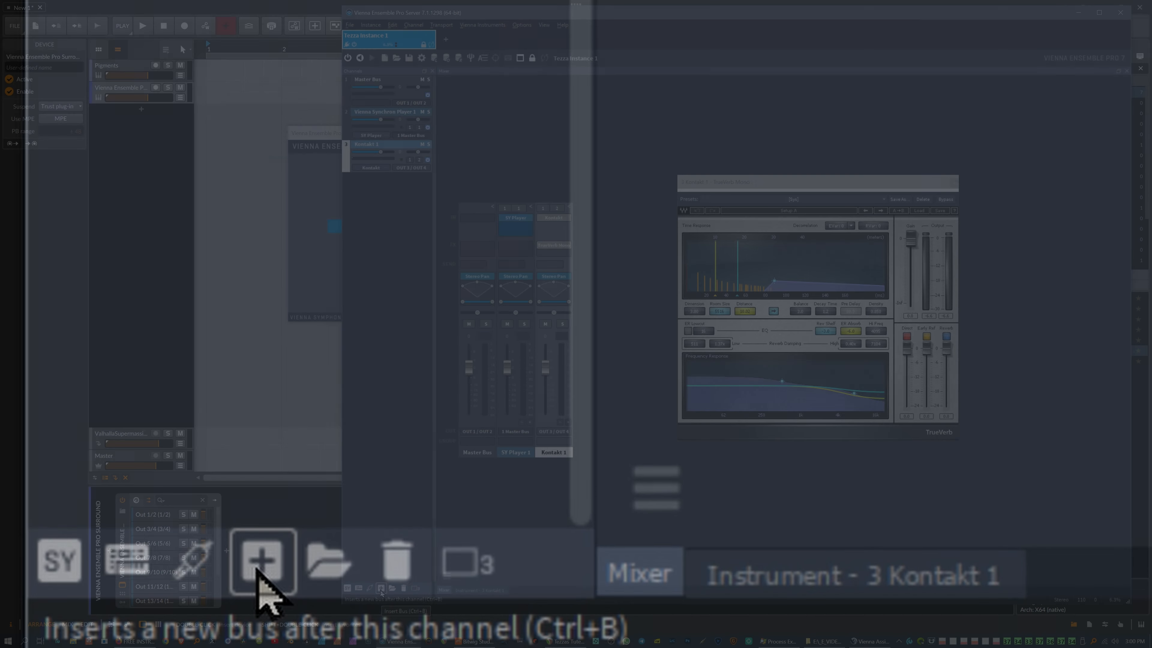
# Step: Add a new bus channel after Kontakt 1 with its output set to OUT 15 / OUT 16
pyautogui.click(381, 588)
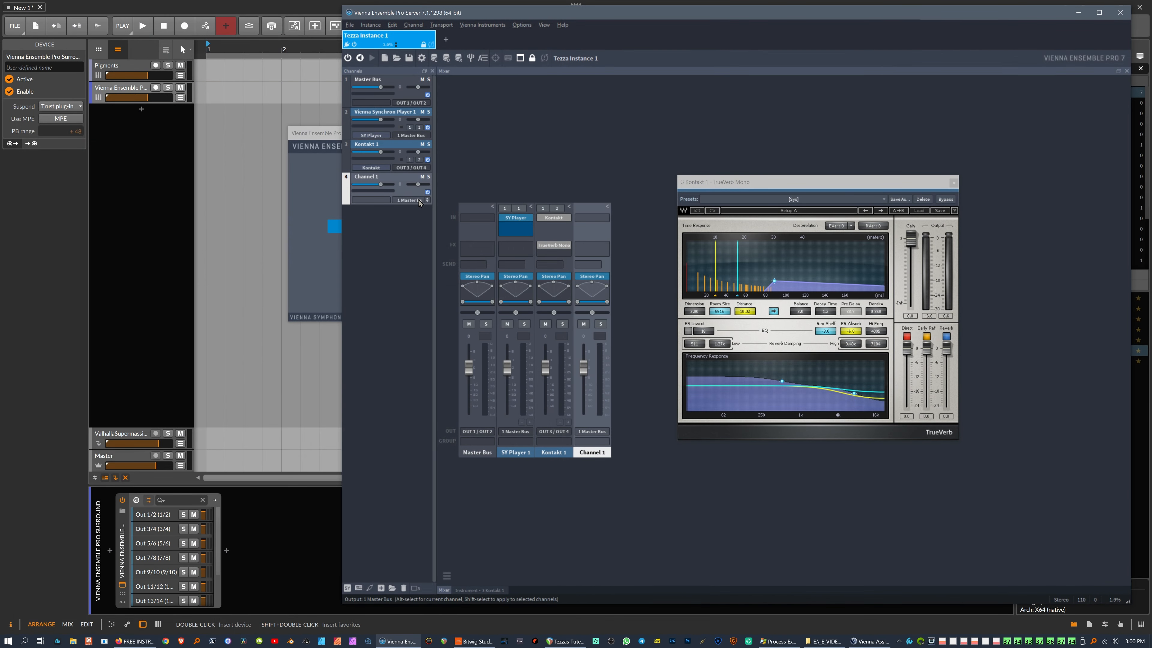
pyautogui.click(427, 204)
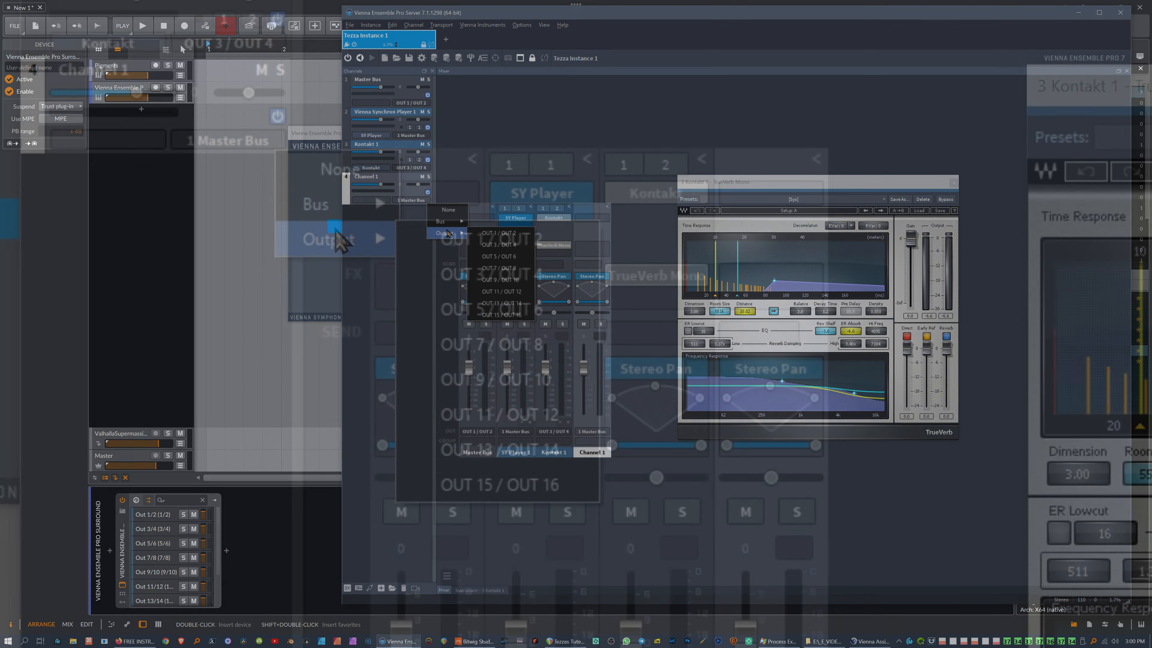
pyautogui.moveTo(445, 232)
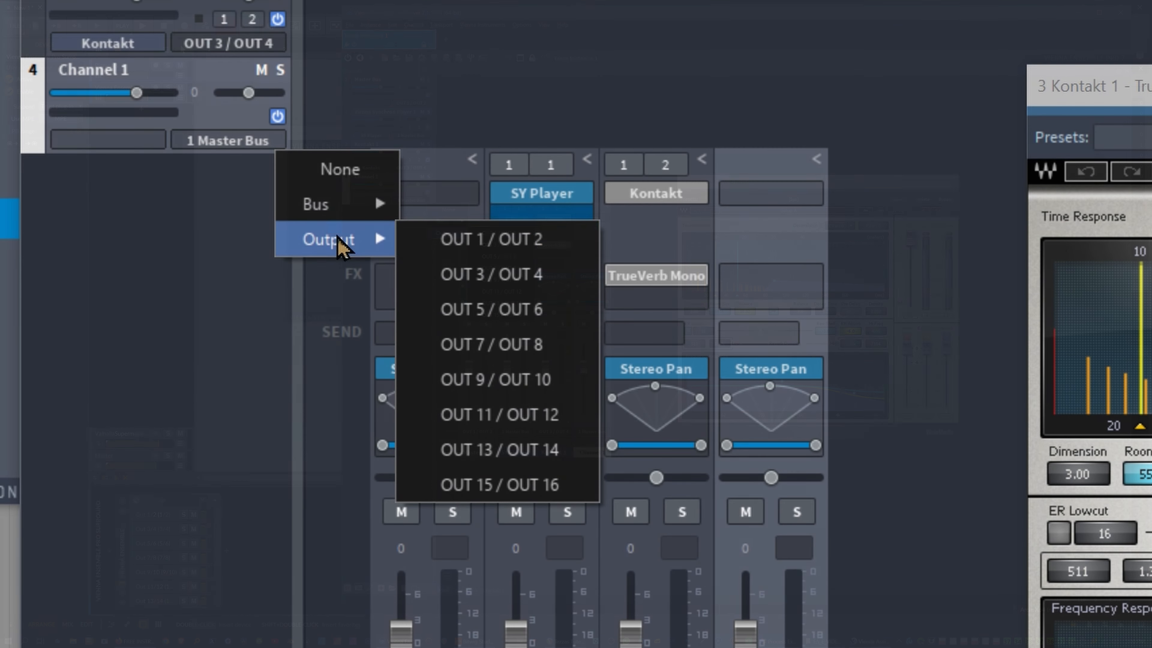
pyautogui.click(501, 484)
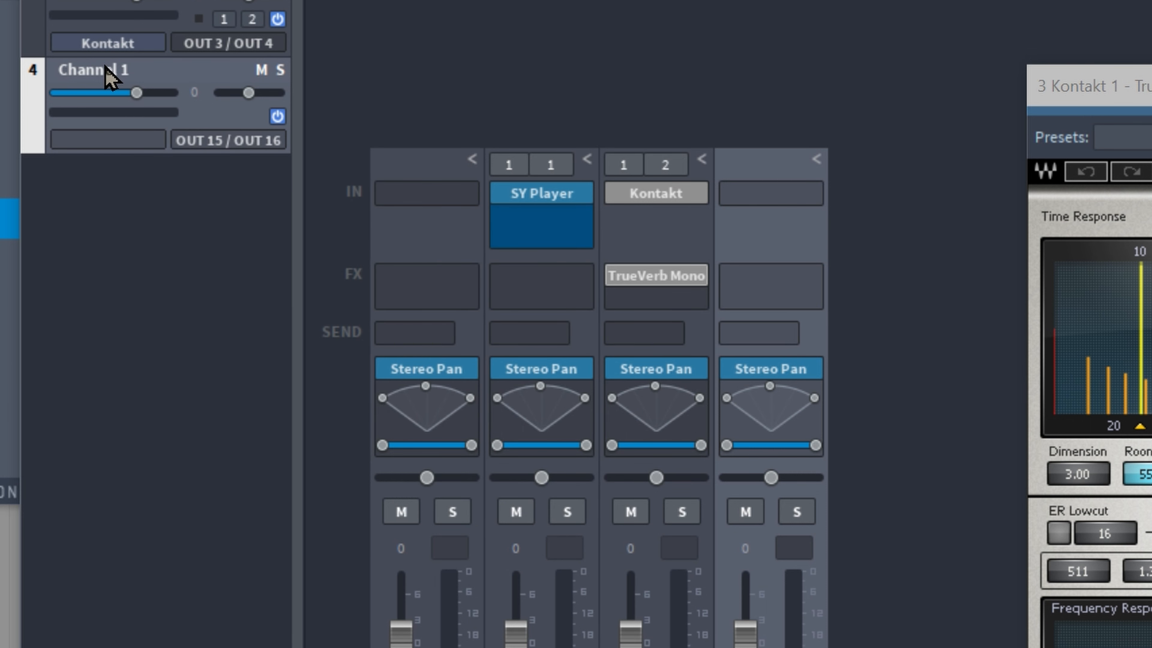
# Step: Rename the new bus channel to 'RVB rt.'
pyautogui.doubleClick(104, 69)
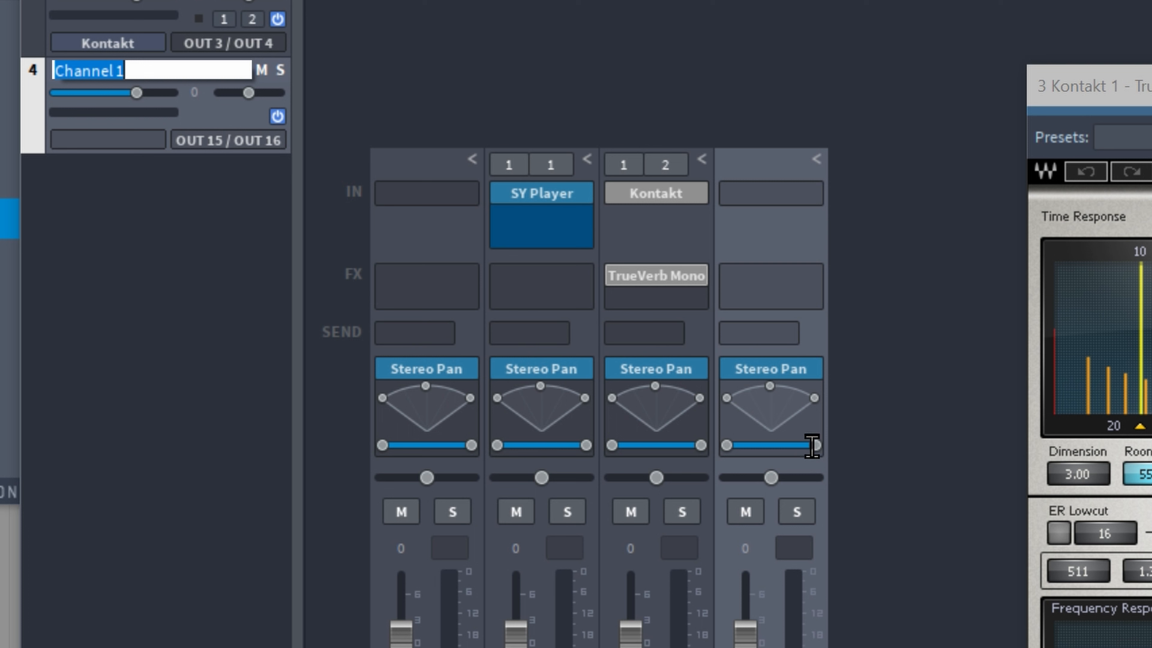
pyautogui.write('RVB')
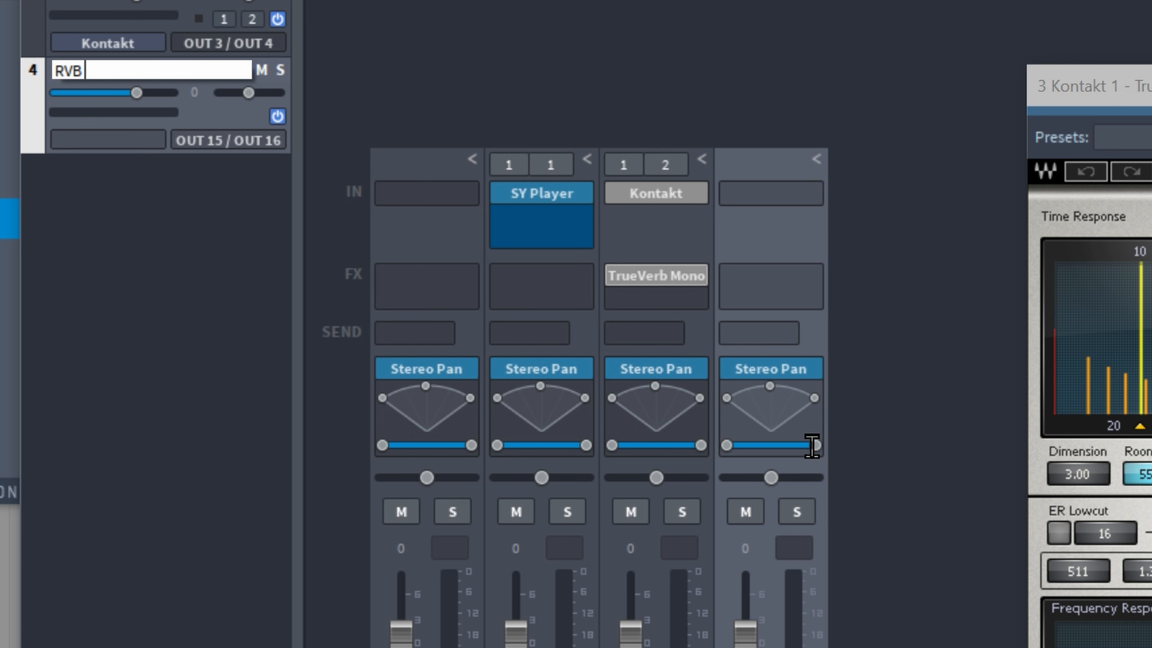
pyautogui.write(' rt.')
pyautogui.press('Return')
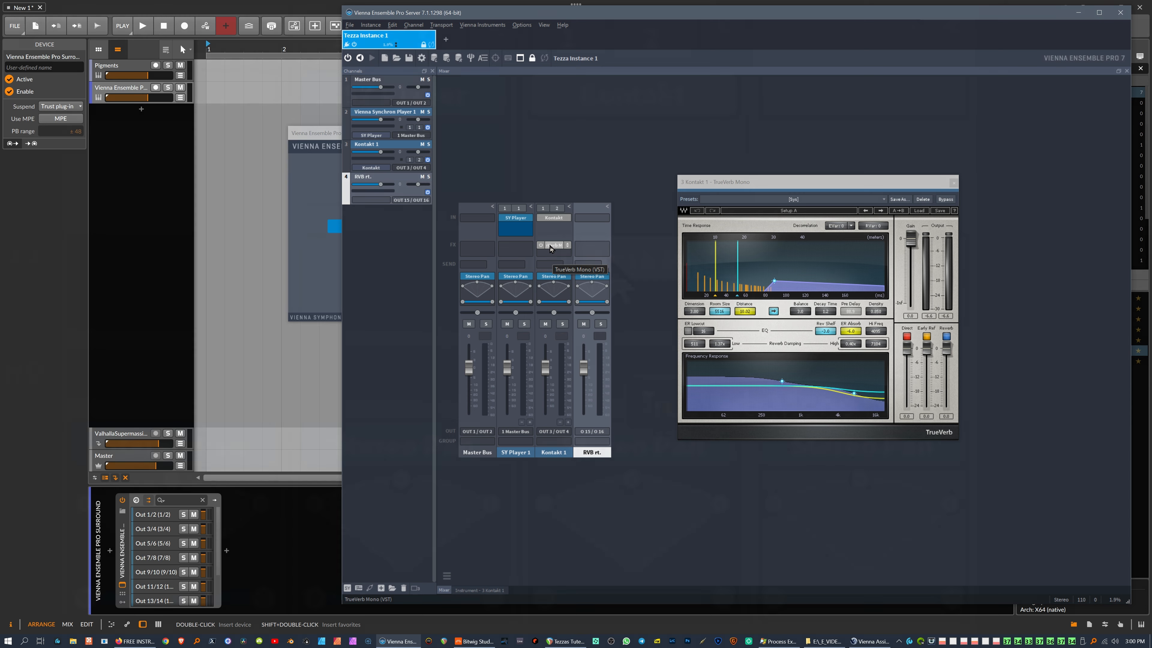
# Step: Move TrueVerb Mono from Kontakt 1 onto RVB rt., save, and lower its Direct level to -3.7
pyautogui.moveTo(551, 248); pyautogui.dragTo(588, 246)
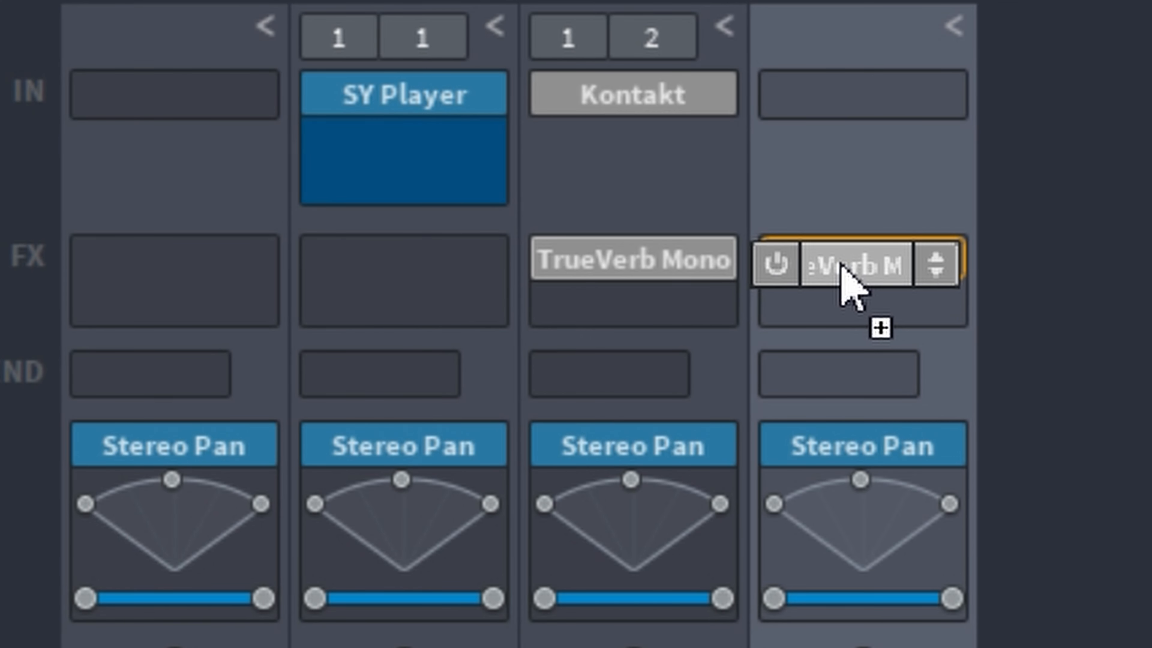
pyautogui.moveTo(841, 268); pyautogui.dragTo(856, 290)
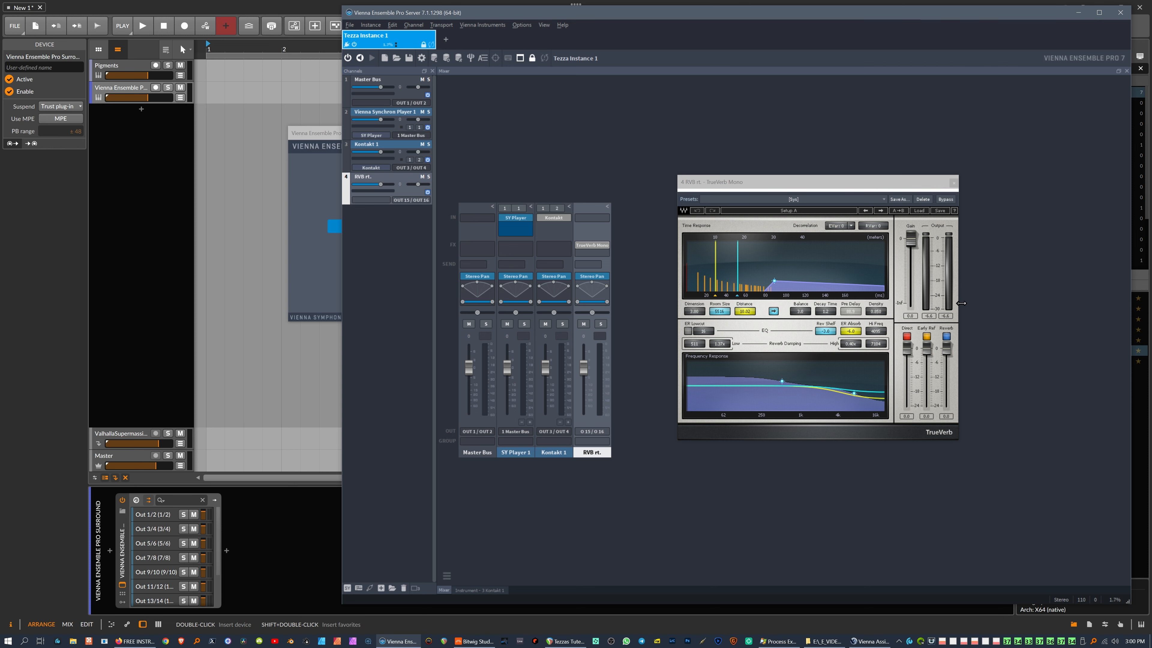
pyautogui.hotkey('ctrl', 's')
pyautogui.moveTo(907, 348); pyautogui.dragTo(907, 404)
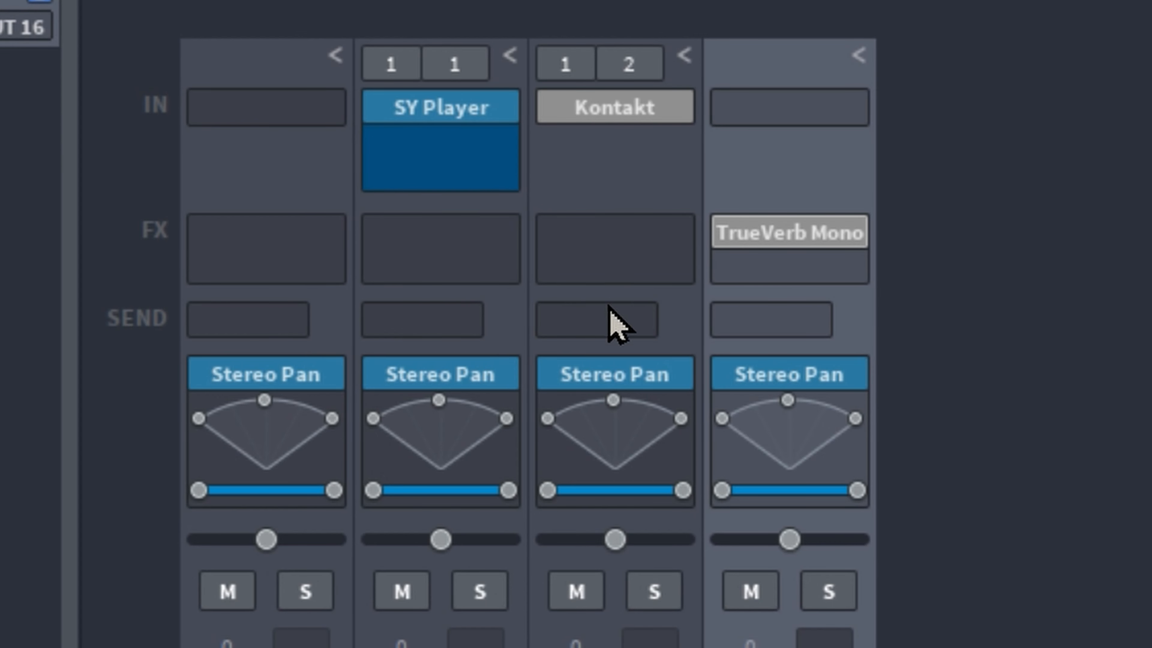
# Step: Send the Kontakt channel to the 4 RVB rt. bus and raise its send level
pyautogui.click(649, 319)
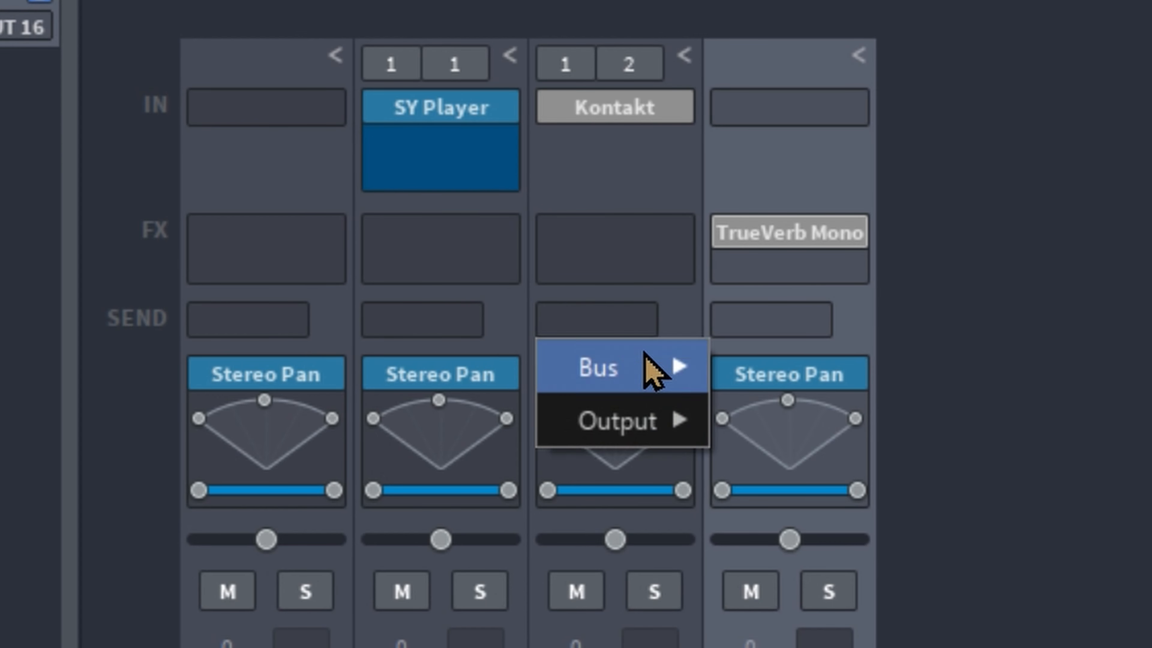
pyautogui.moveTo(646, 407)
pyautogui.moveTo(648, 363)
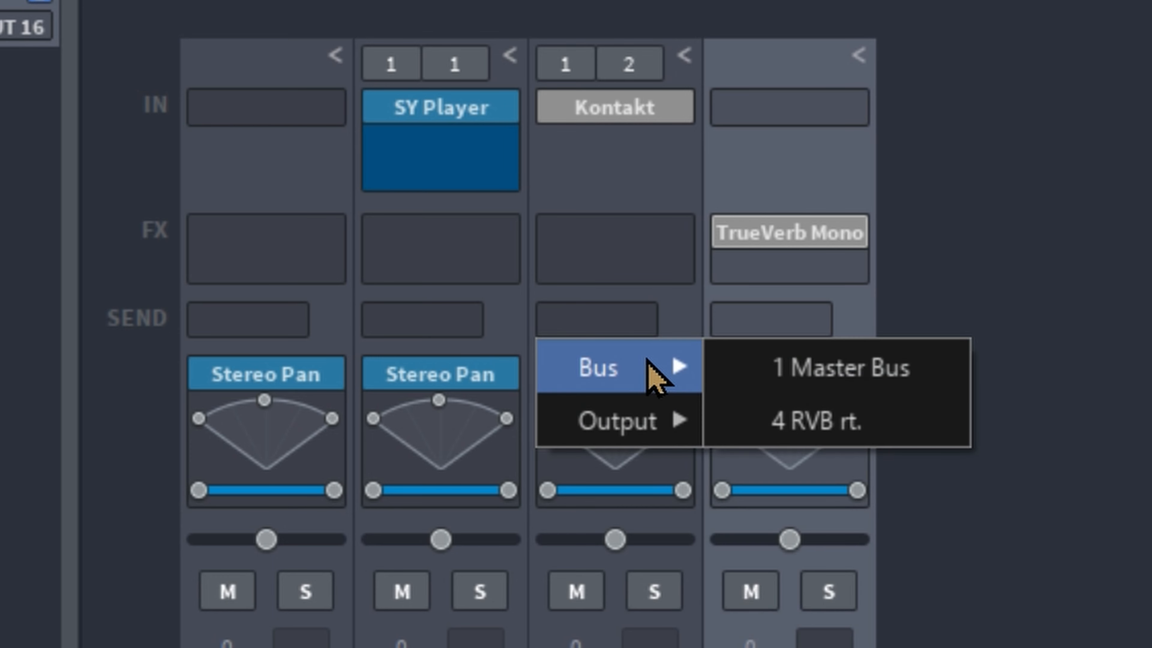
pyautogui.click(798, 425)
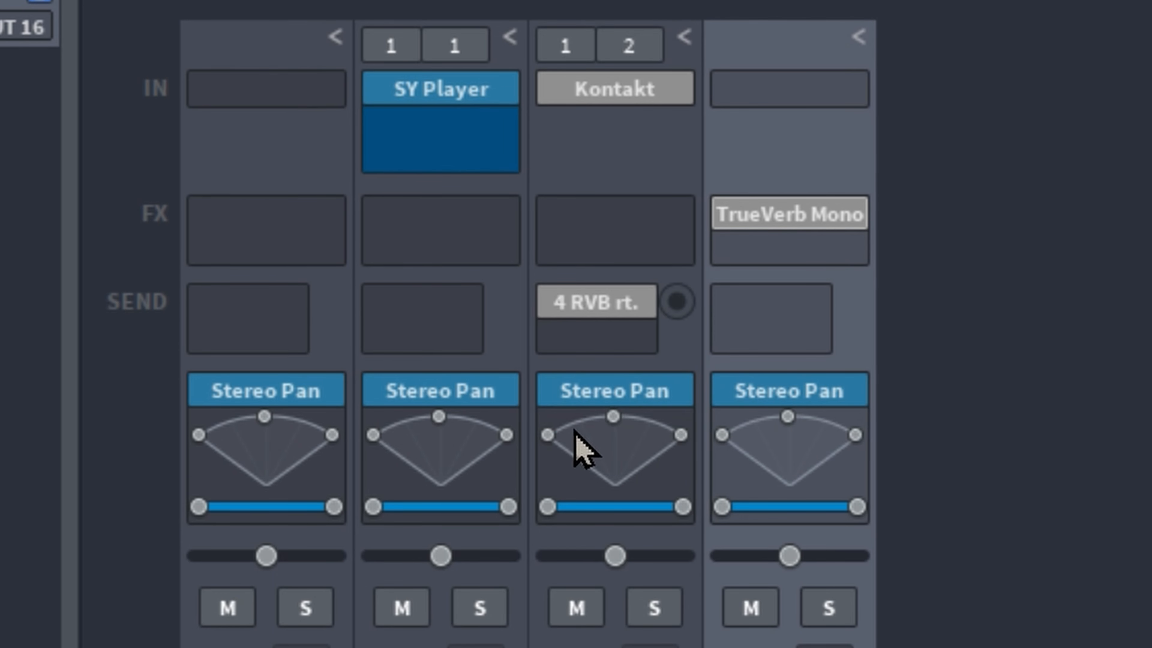
pyautogui.moveTo(681, 302); pyautogui.dragTo(567, 172)
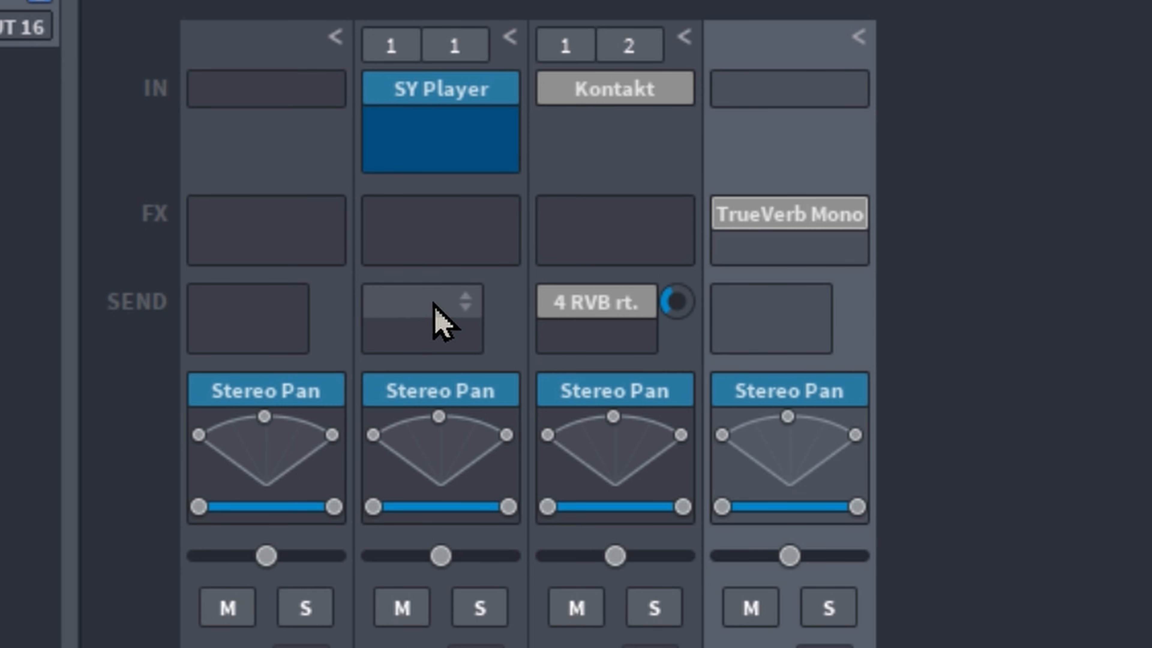
# Step: Send SY Player to the 4 RVB rt. bus with its send raised to -9.92 dB
pyautogui.click(465, 309)
pyautogui.moveTo(488, 349)
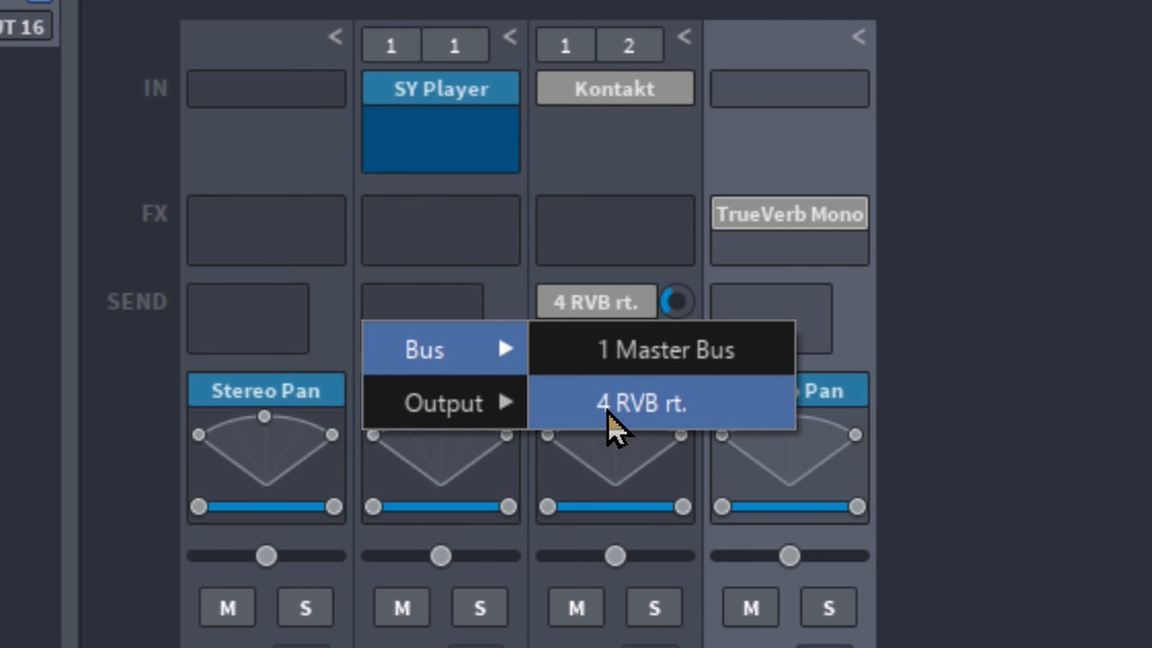
pyautogui.click(610, 423)
pyautogui.moveTo(501, 302); pyautogui.dragTo(560, 39)
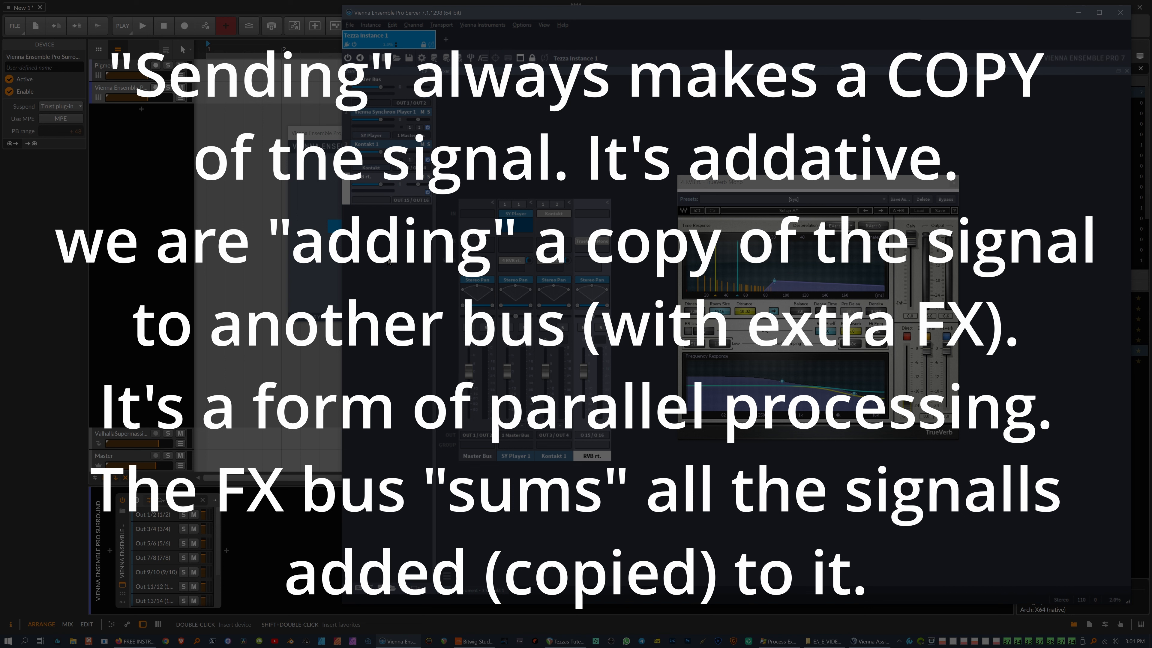
# Step: Move the TrueVerb window to the lower right, clear of the mixer, and save the project
pyautogui.moveTo(756, 185); pyautogui.dragTo(923, 331)
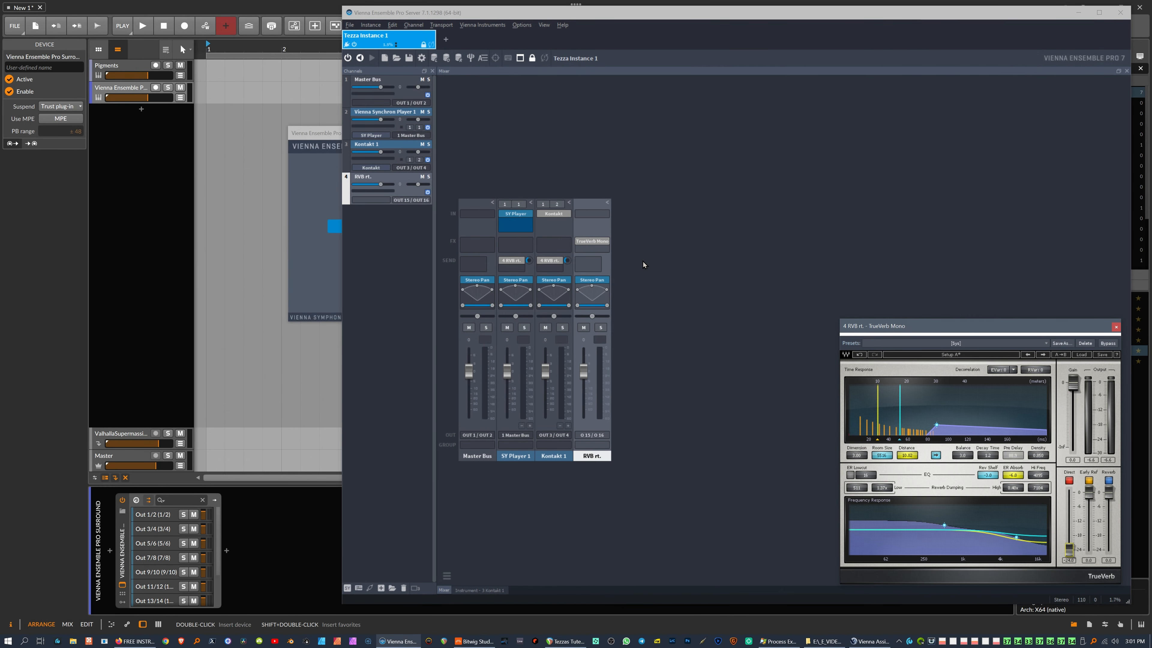
pyautogui.hotkey('ctrl', 's')
# Step: Open Kontakt 1's Electro-Acoustic kit and play several drum hits to check the reverb meters
pyautogui.click(558, 214)
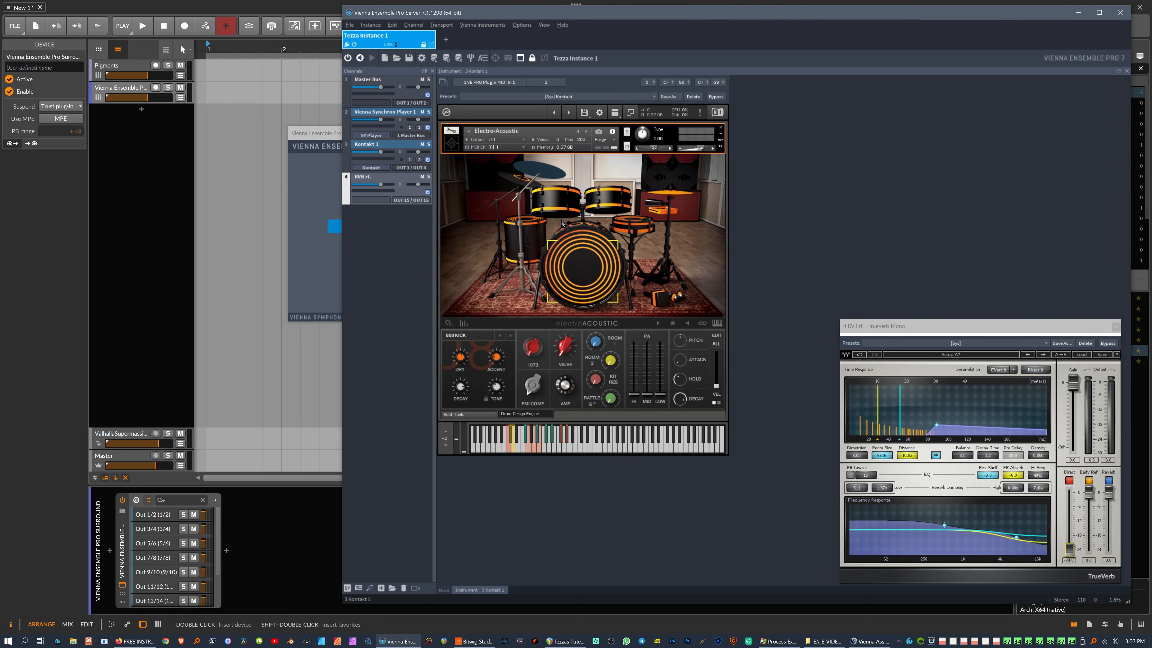
pyautogui.click(528, 450)
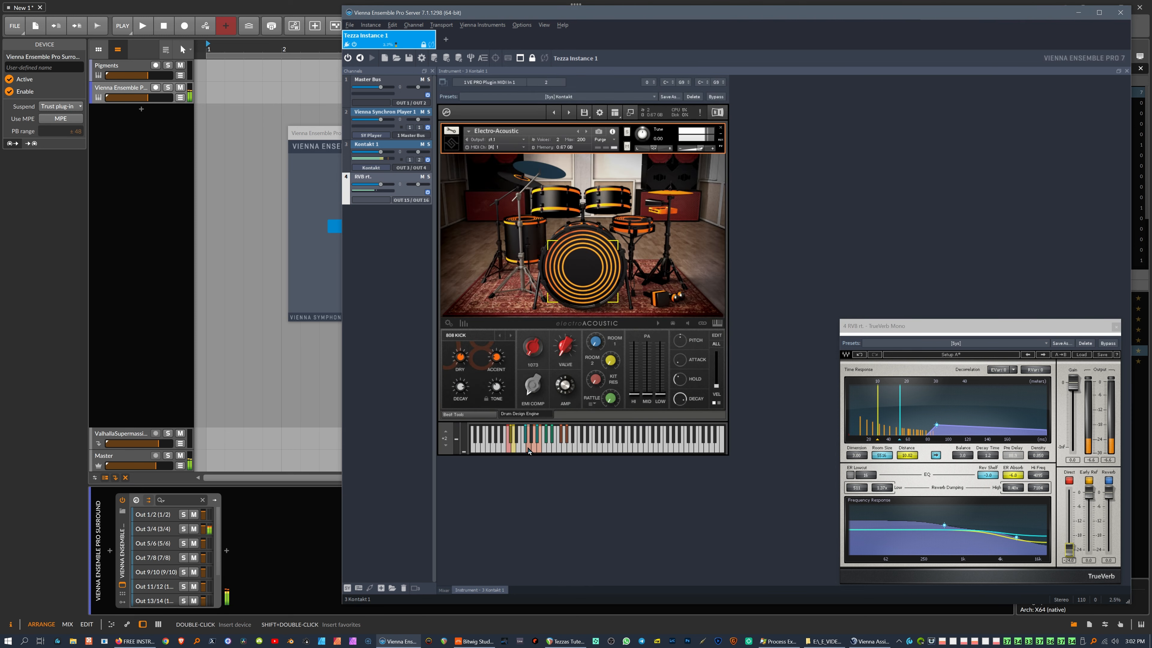
pyautogui.scroll(-3, 119, 556)
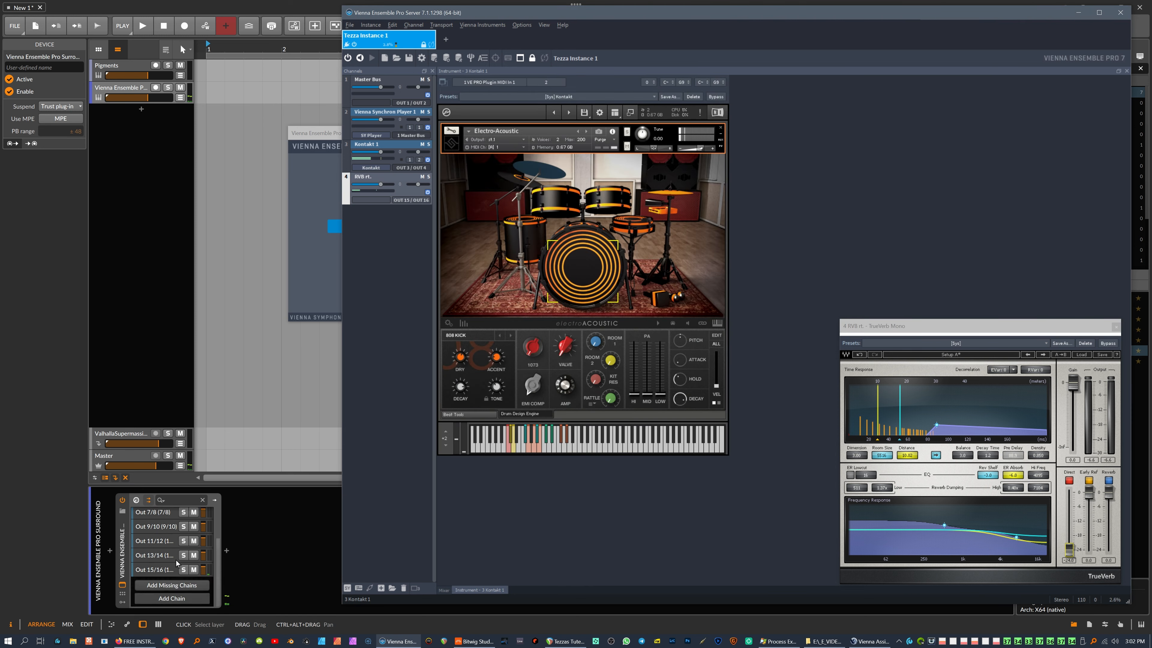
pyautogui.click(513, 448)
pyautogui.click(514, 448)
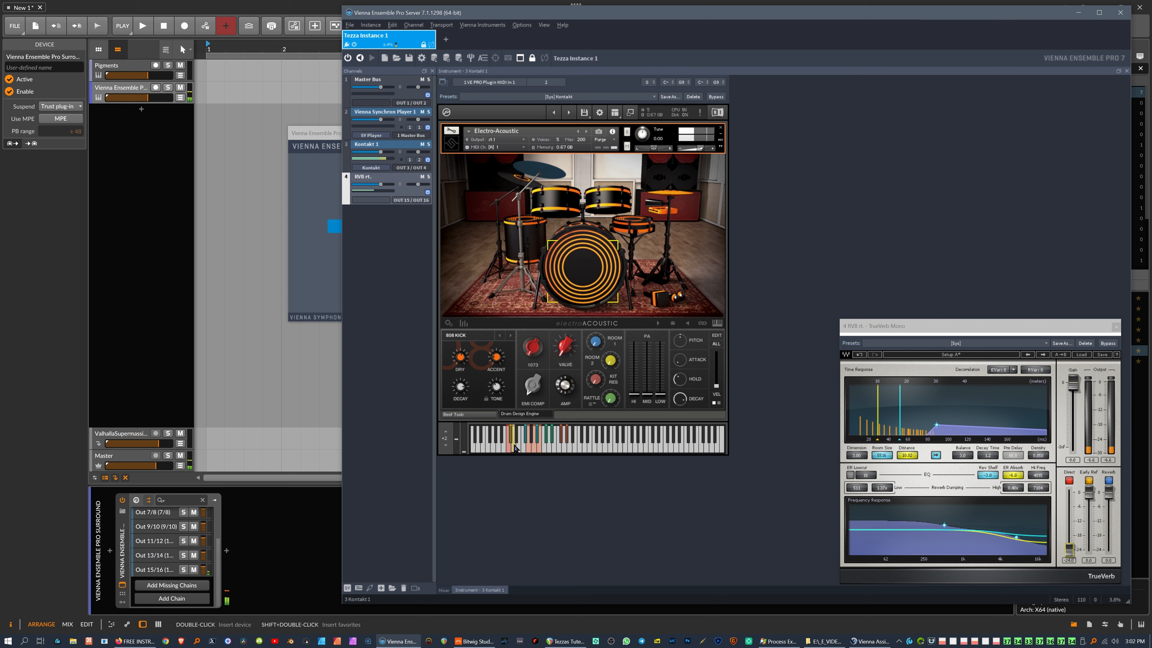
pyautogui.click(528, 452)
pyautogui.click(538, 451)
pyautogui.click(538, 452)
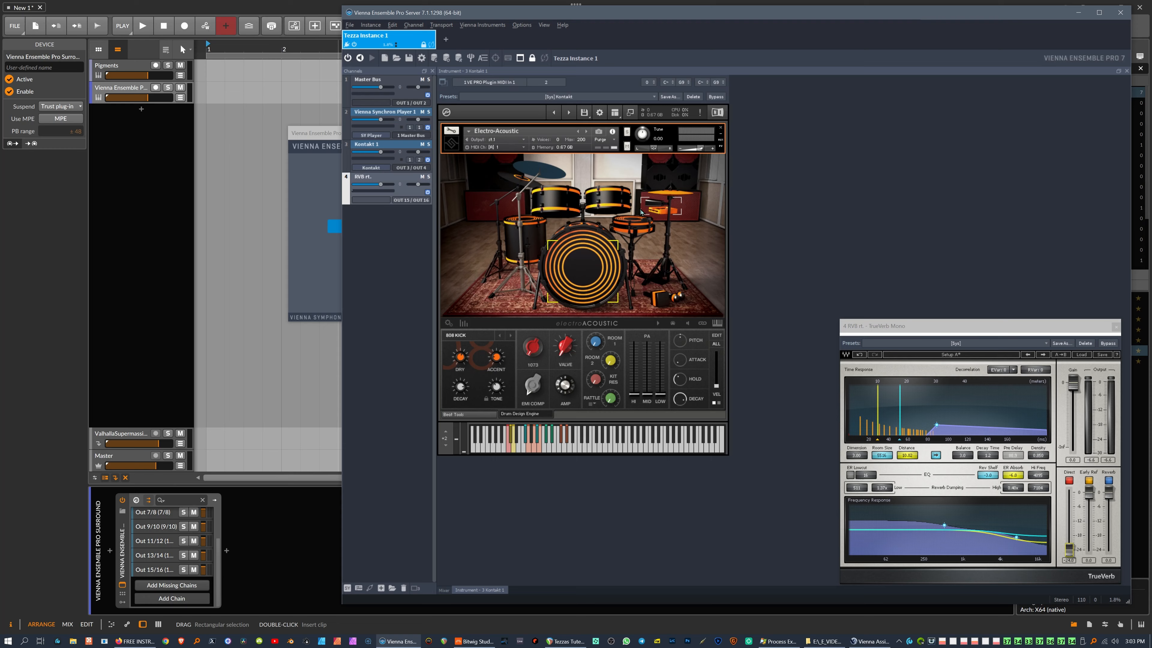
# Step: Reposition the Vienna Ensemble Pro plugin window and disconnect it from the server
pyautogui.click(321, 136)
pyautogui.moveTo(320, 136); pyautogui.dragTo(164, 175)
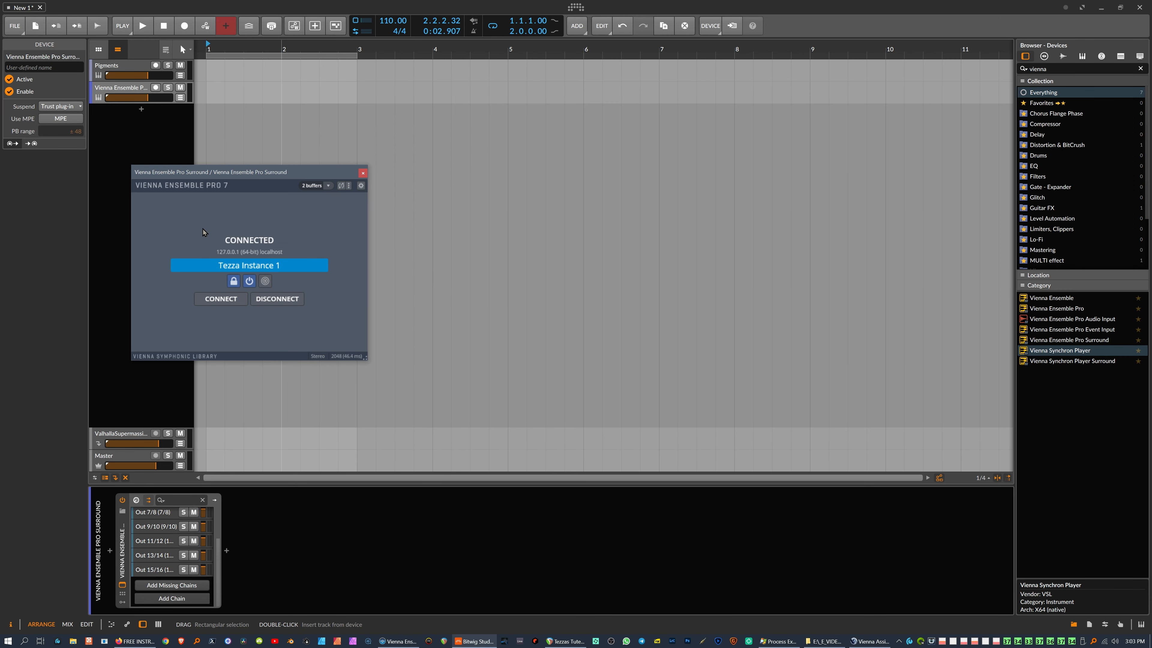
pyautogui.moveTo(264, 173); pyautogui.dragTo(251, 138)
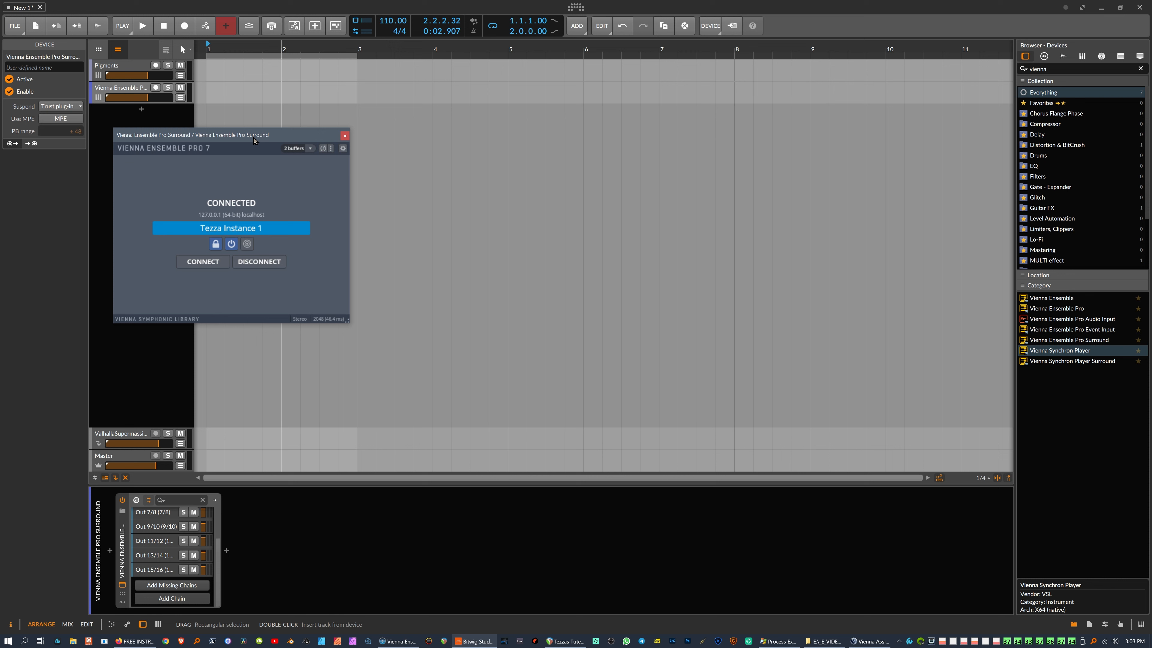
pyautogui.click(253, 263)
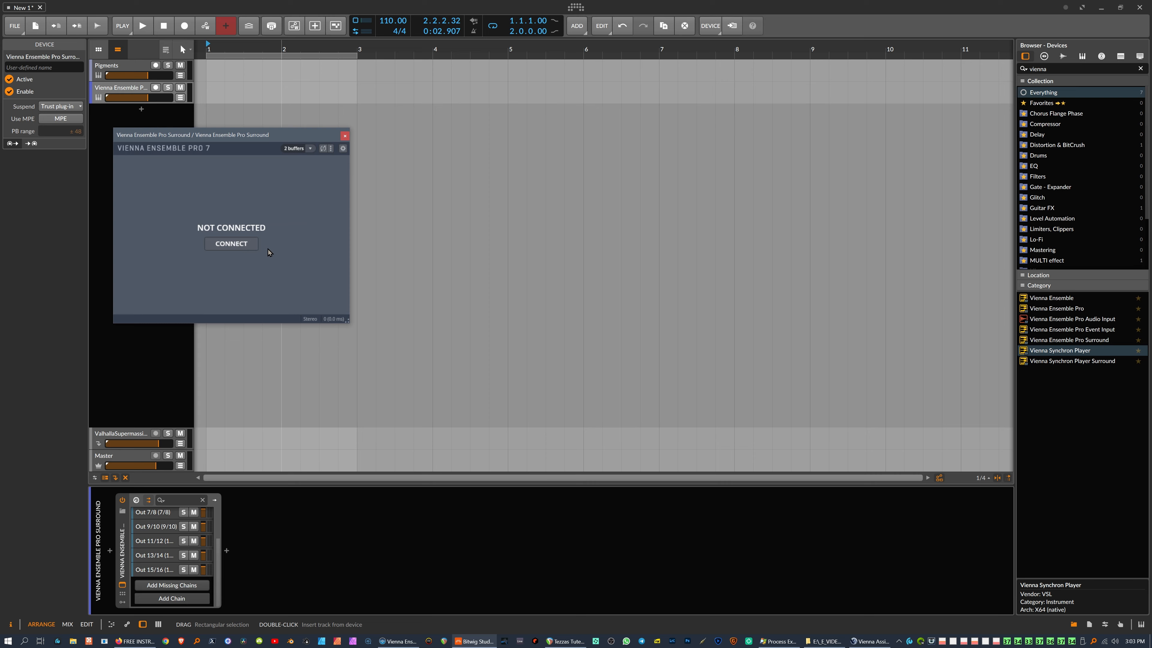
# Step: Reconnect the plugin to Tezza Instance 1 and mark that instance Preserve in VEP Server
pyautogui.hotkey('alt', 'Tab')
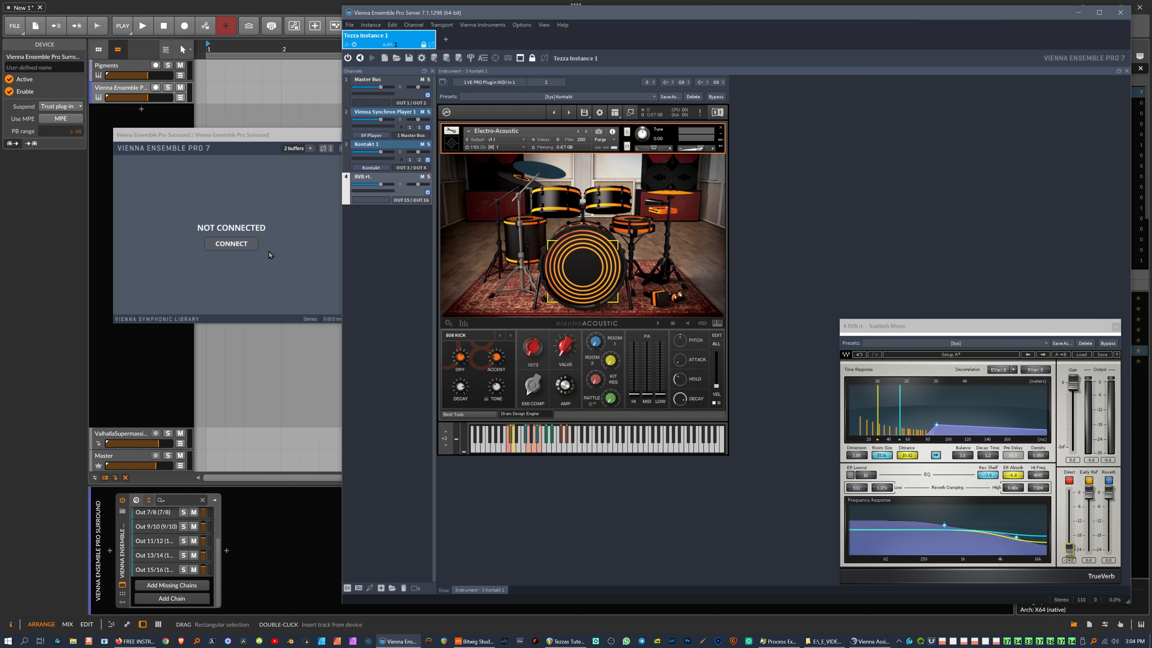
pyautogui.click(240, 246)
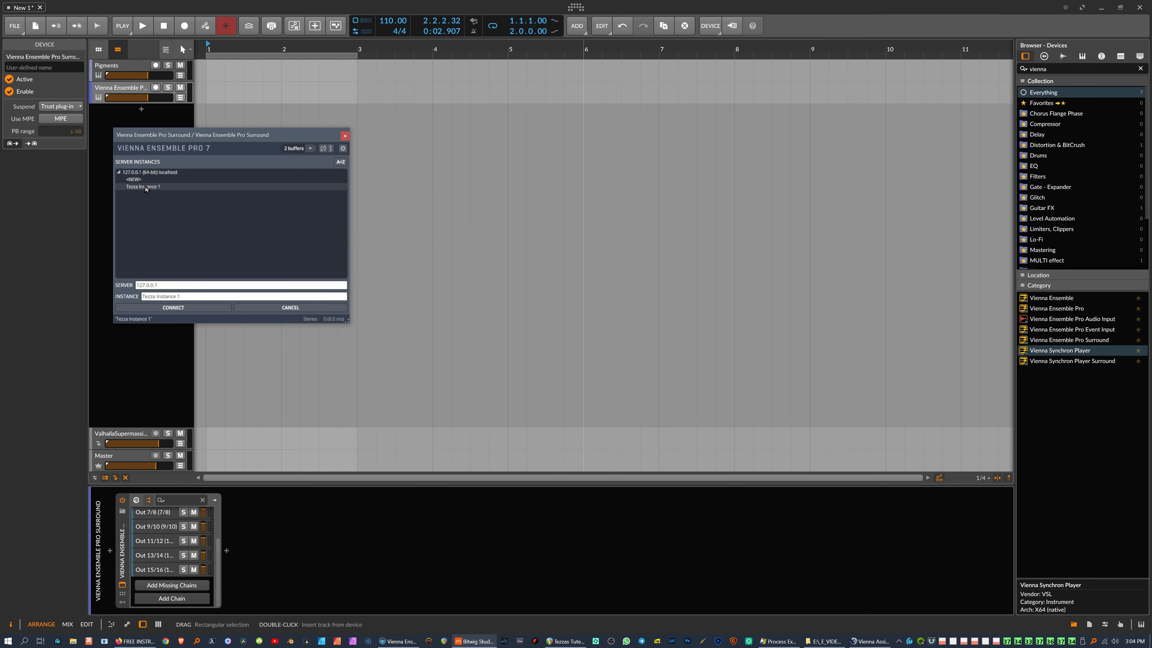
pyautogui.doubleClick(145, 187)
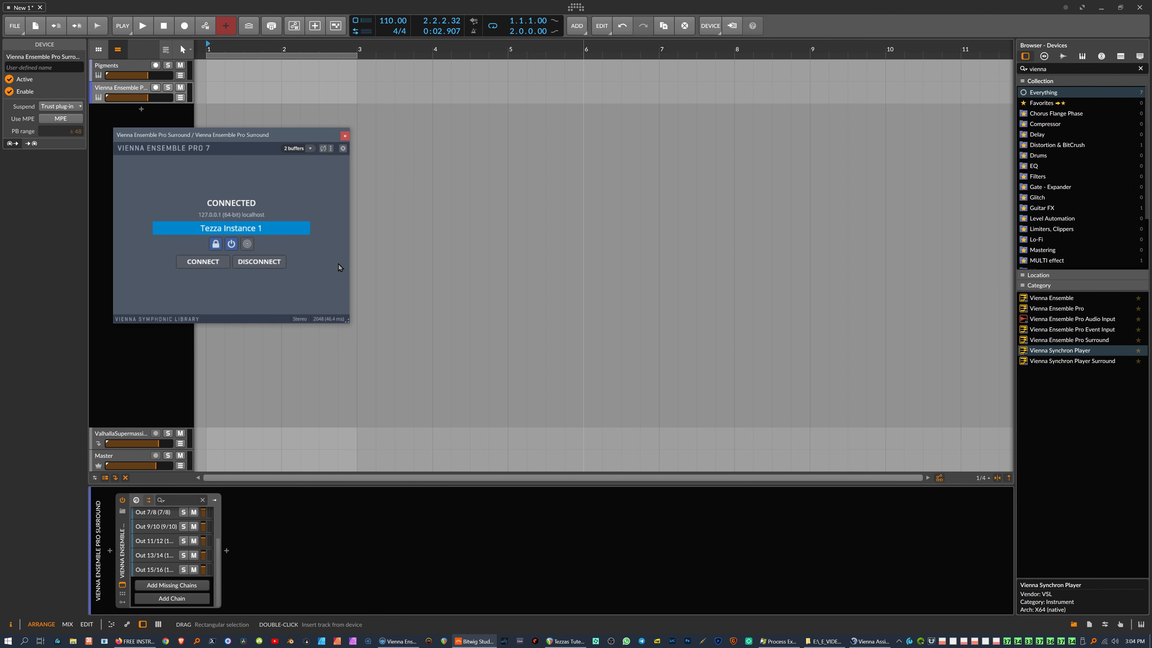
pyautogui.hotkey('alt', 'Tab')
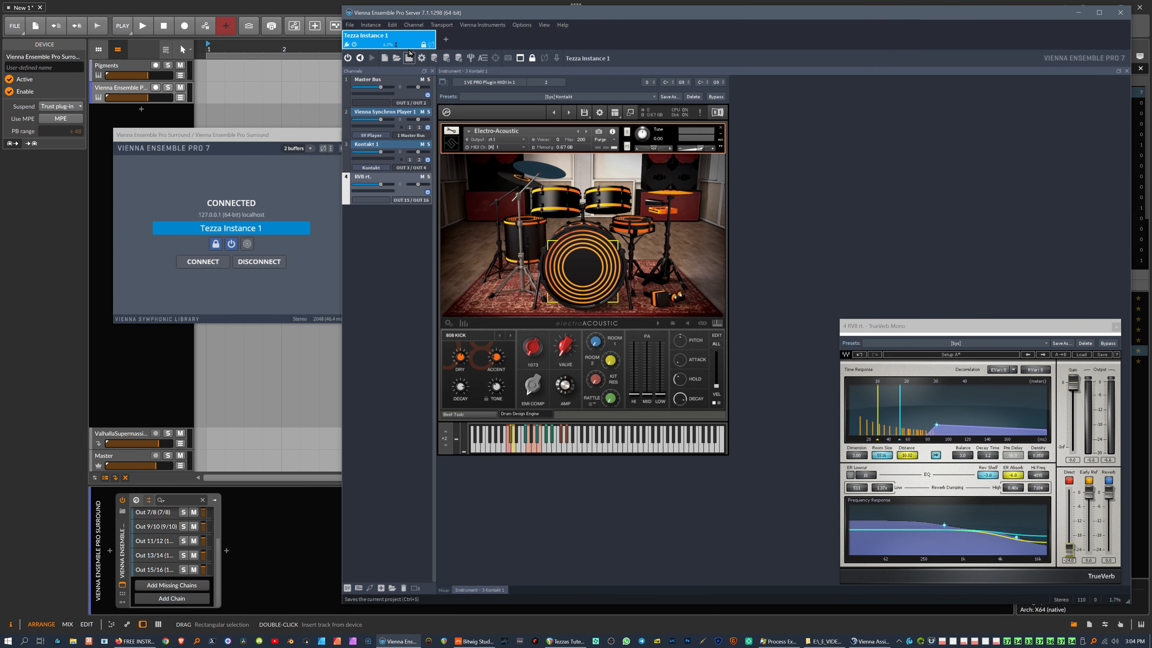
pyautogui.click(424, 45)
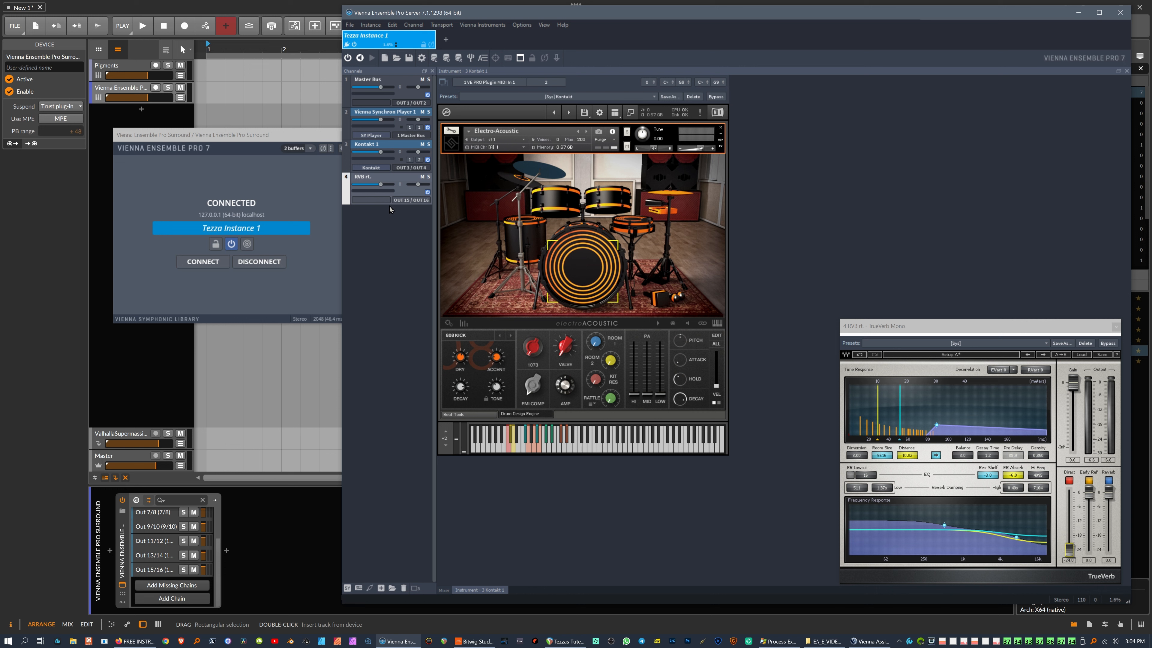
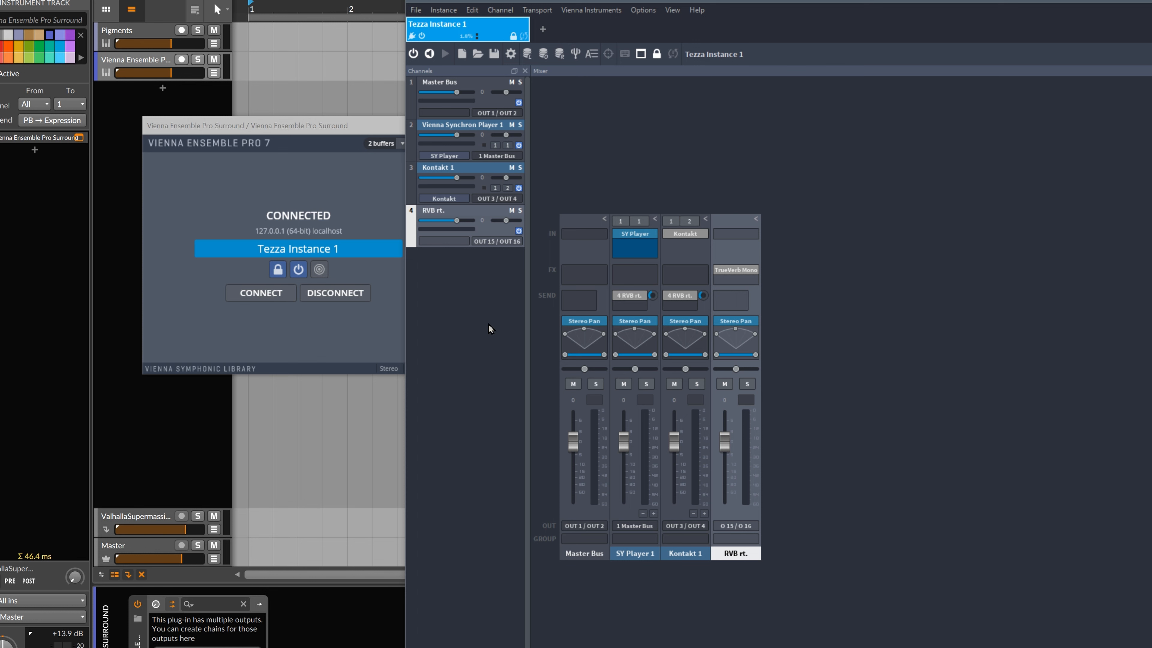
# Step: Bring the Bitwig project forward and select the Pigments track
pyautogui.click(285, 129)
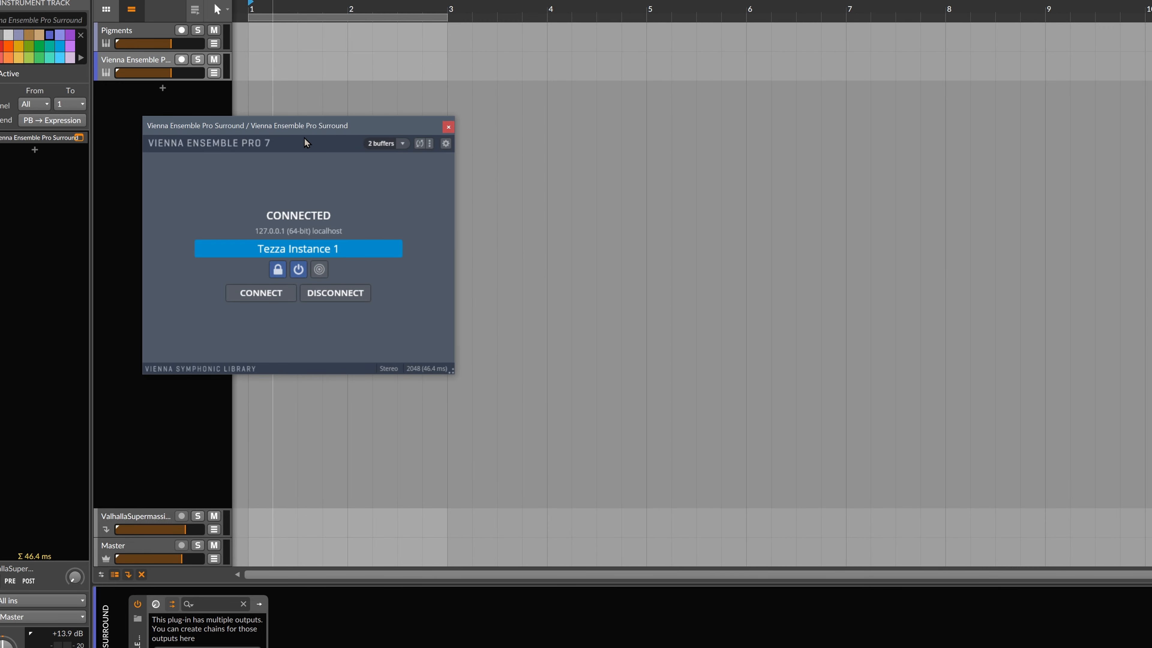
pyautogui.moveTo(318, 131); pyautogui.dragTo(373, 159)
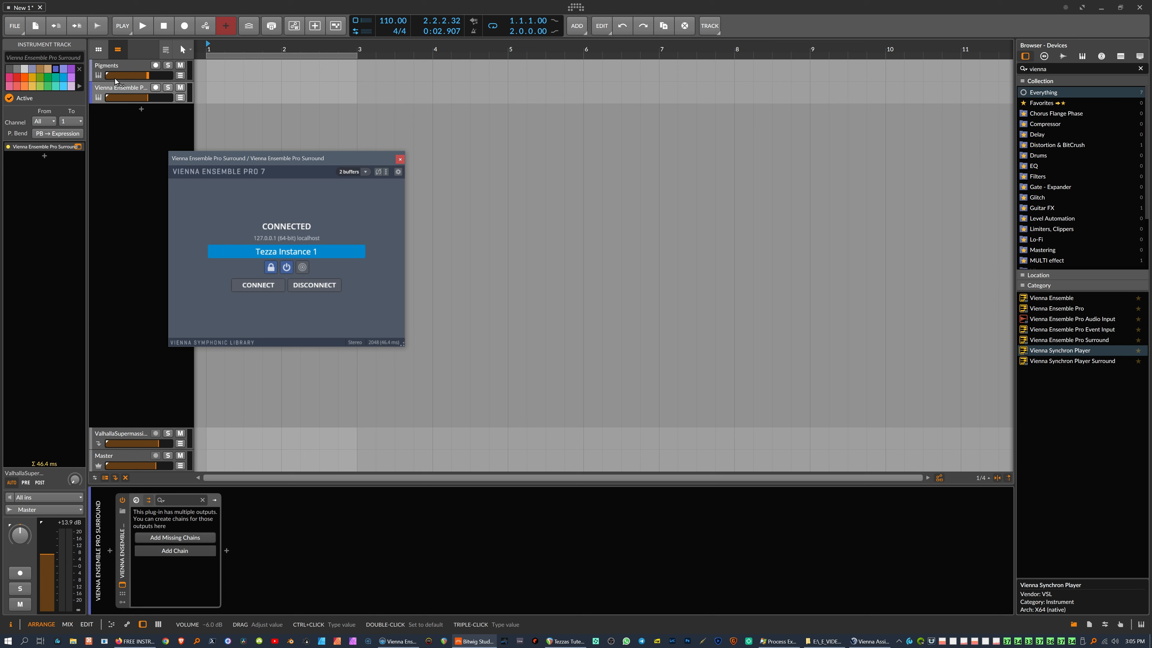
pyautogui.click(118, 66)
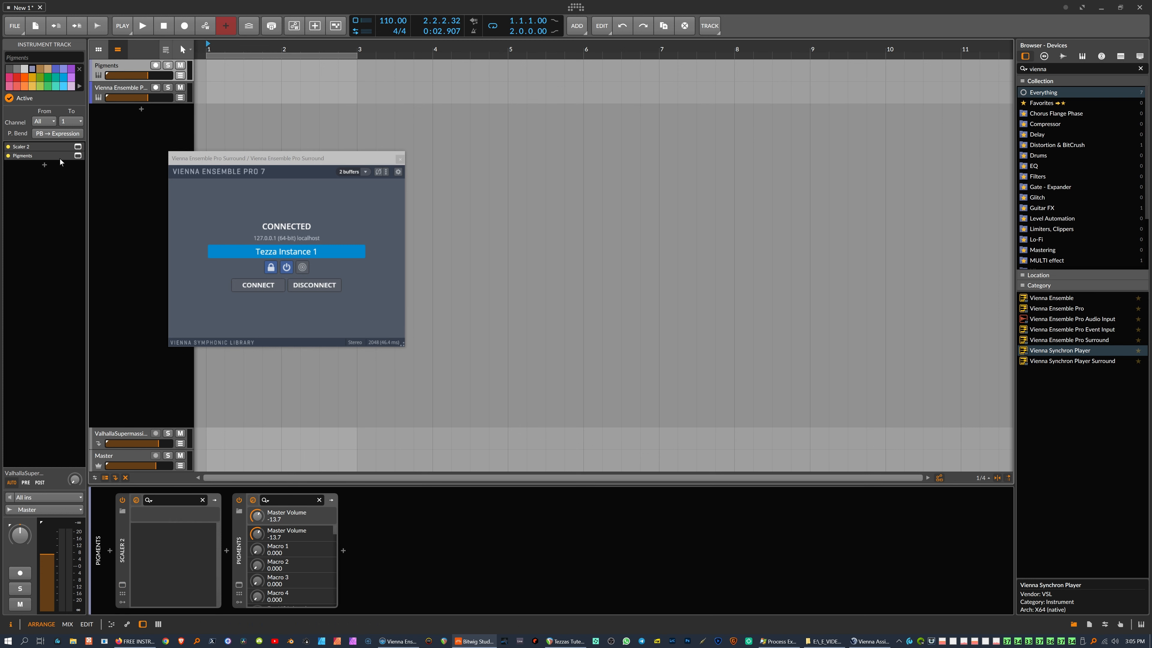
# Step: Open the Pigments synth window and disconnect Vienna Ensemble Pro from Tezza Instance 1
pyautogui.click(78, 157)
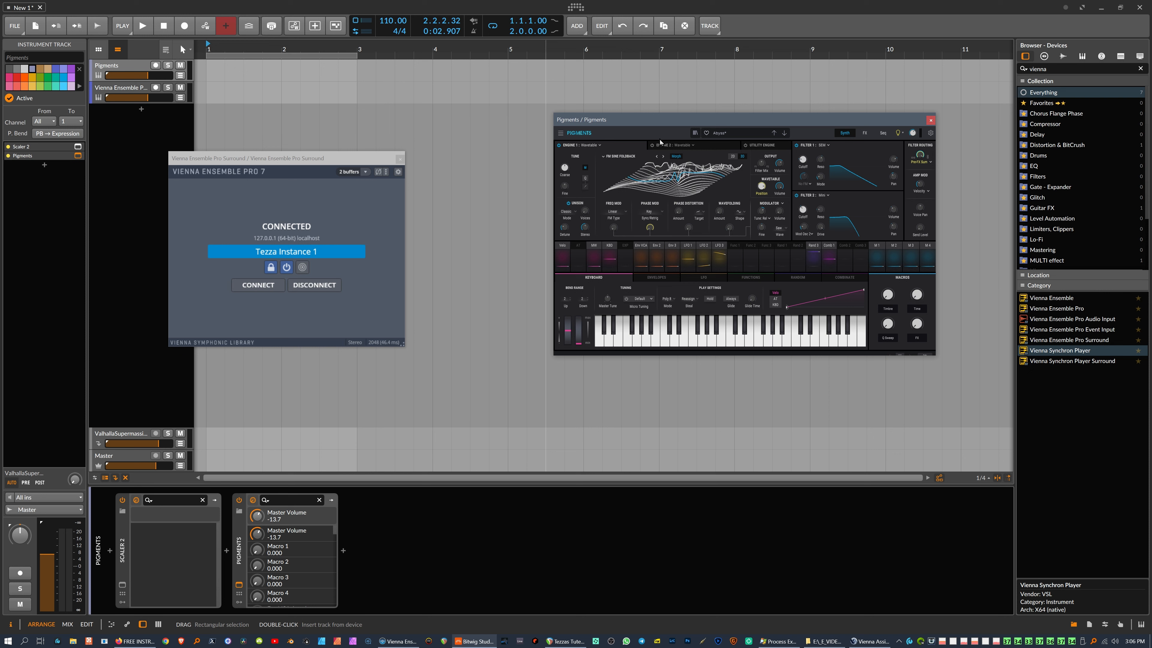
pyautogui.moveTo(269, 162); pyautogui.dragTo(232, 161)
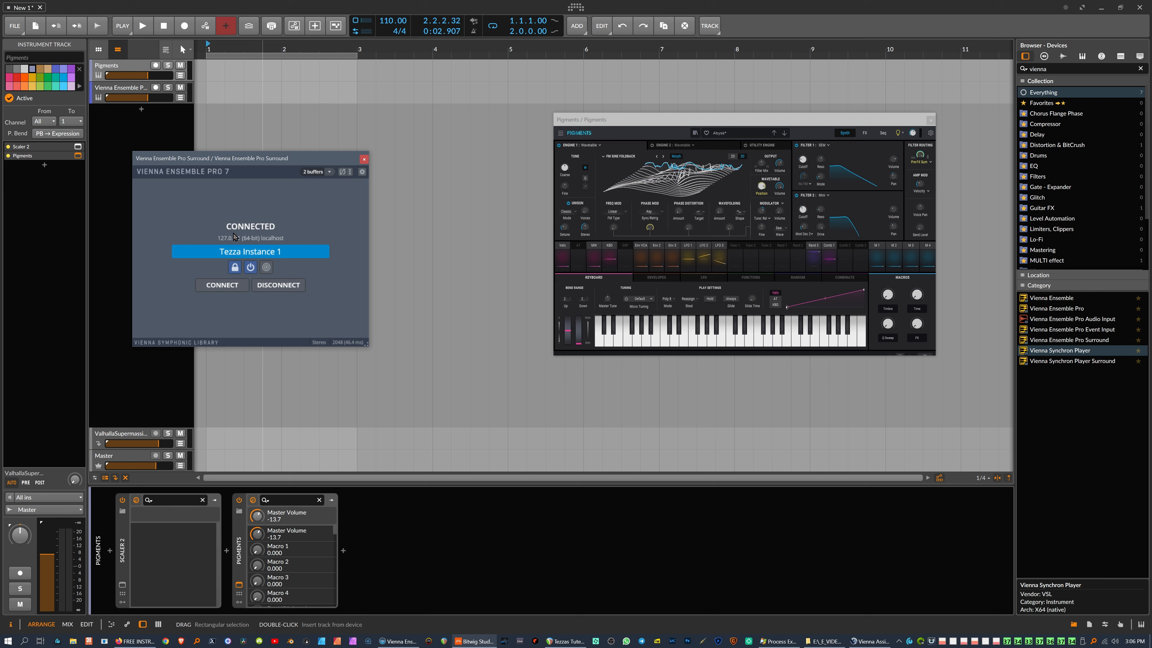
pyautogui.click(276, 285)
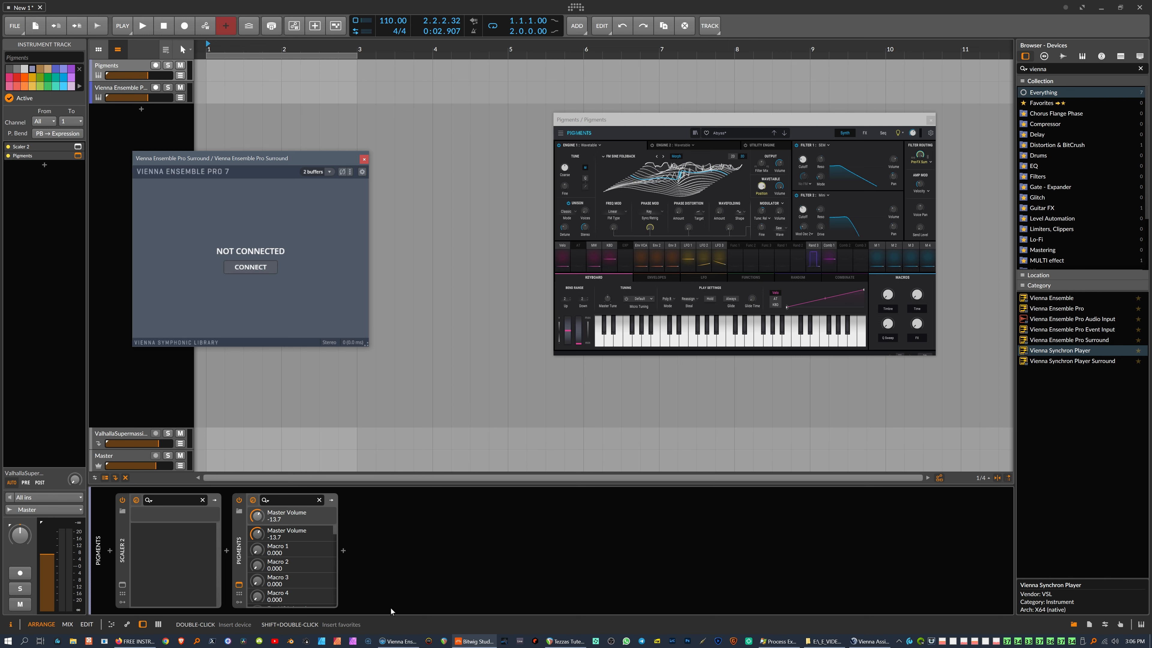
# Step: Tile VEP Server on the right half and Bitwig on the left, hiding the device browser
pyautogui.click(394, 641)
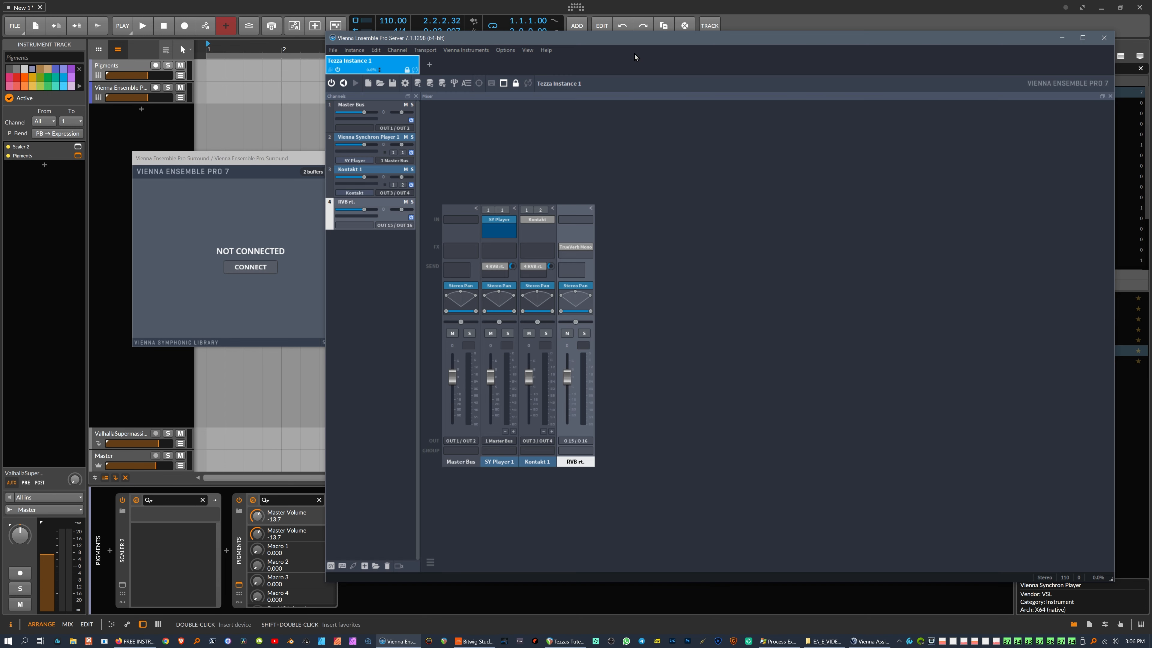
pyautogui.moveTo(648, 40); pyautogui.dragTo(1150, 212)
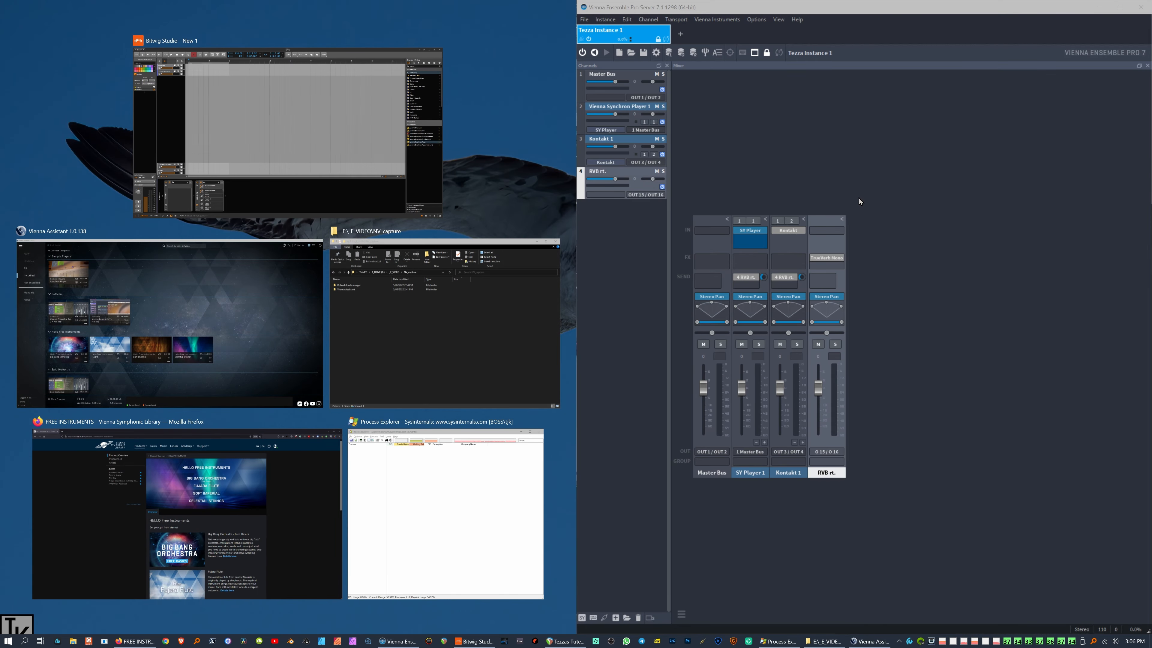
pyautogui.click(433, 188)
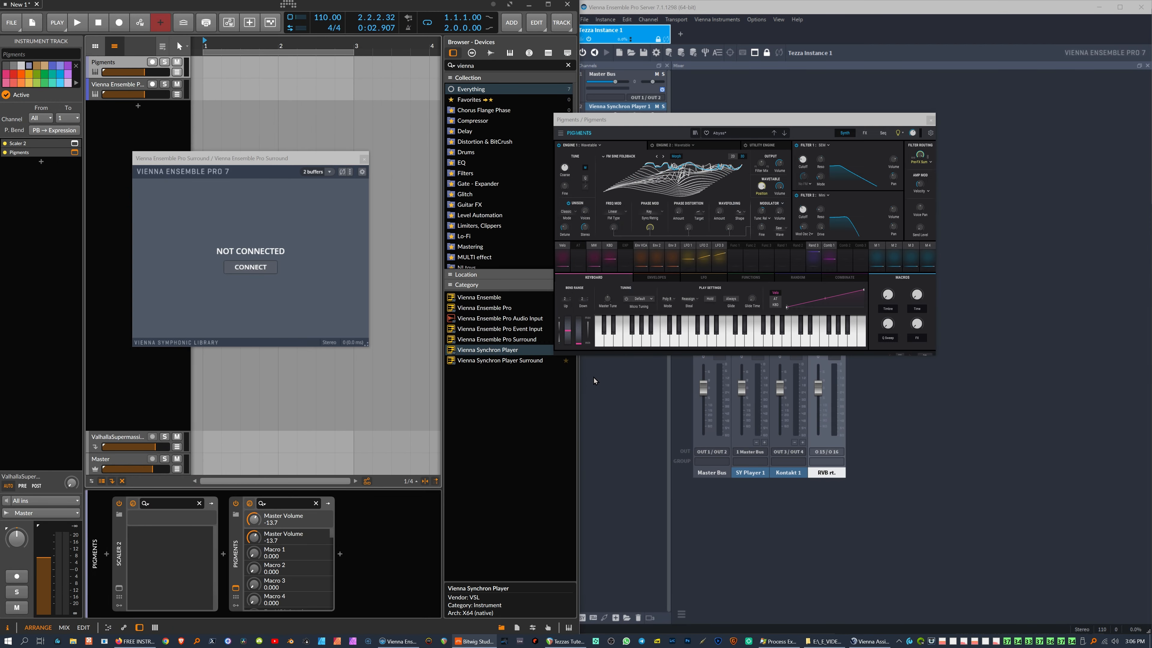
pyautogui.click(501, 628)
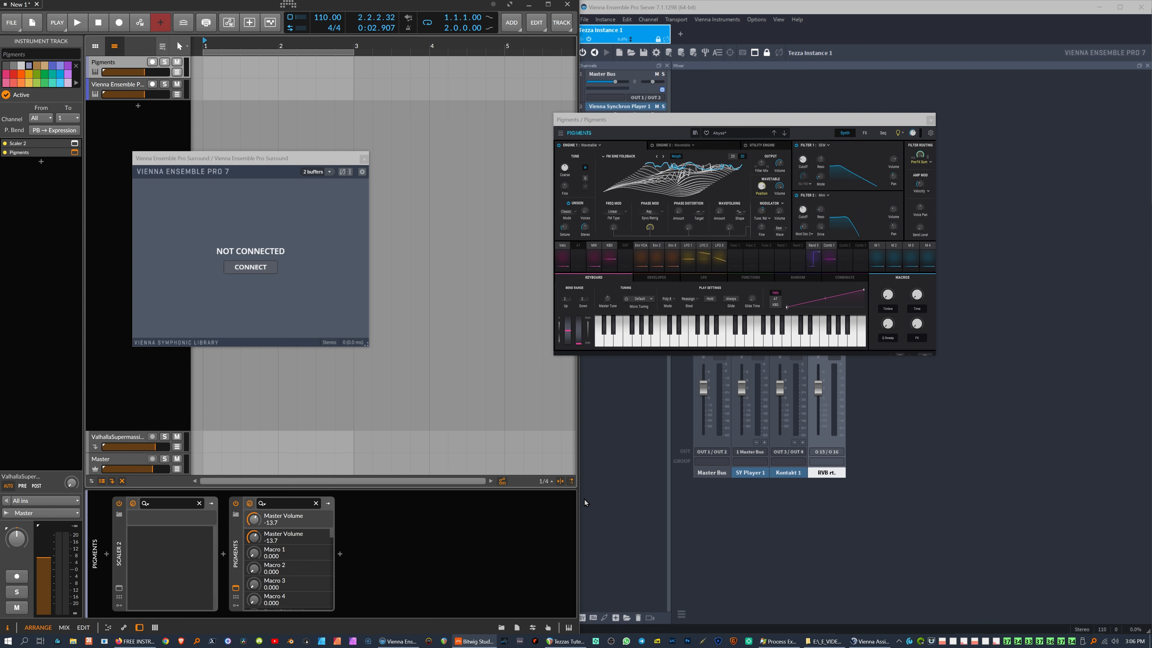
# Step: Close the Pigments window, then cancel deleting Tezza Instance 1 so it is kept
pyautogui.click(925, 119)
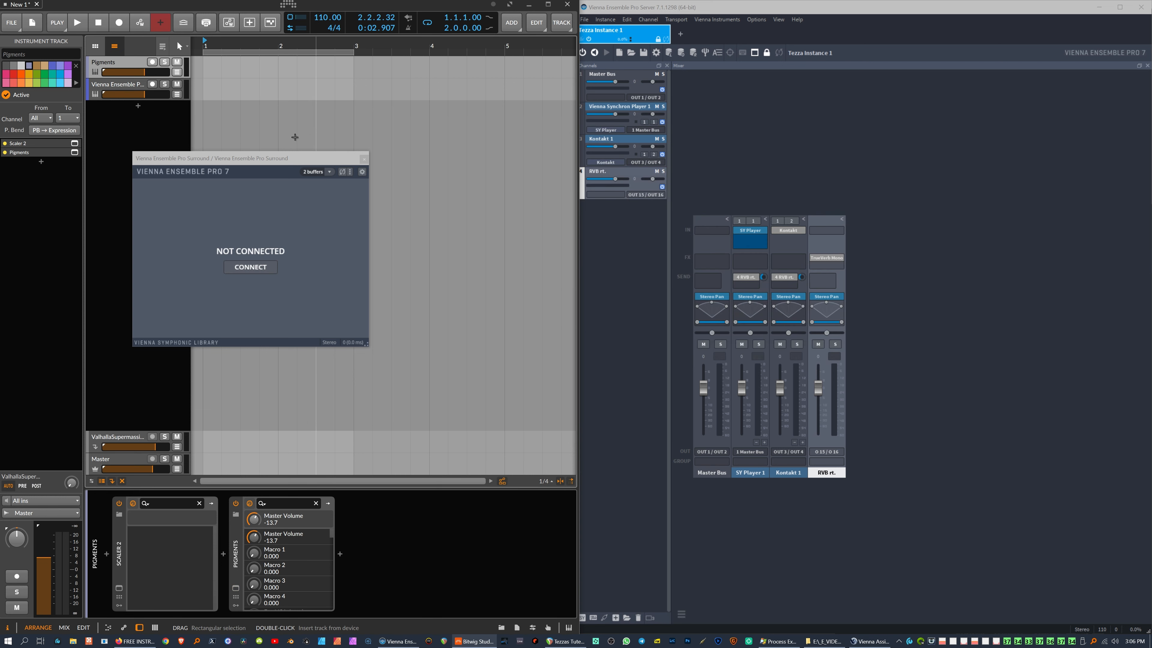
pyautogui.moveTo(277, 163); pyautogui.dragTo(410, 142)
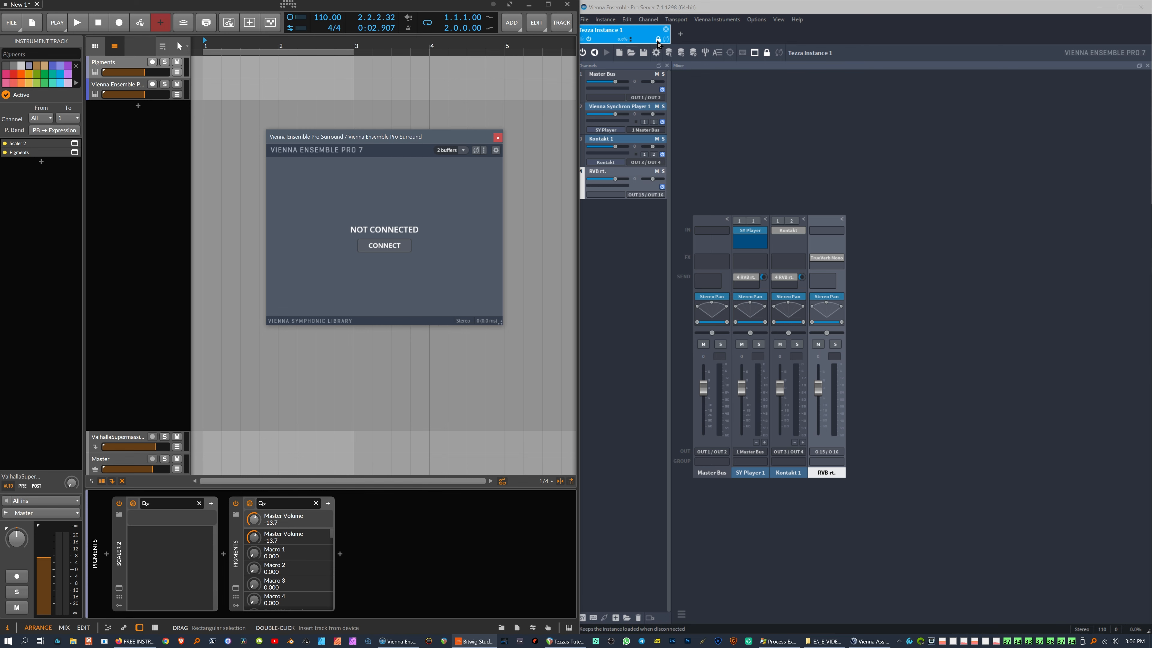
pyautogui.click(666, 30)
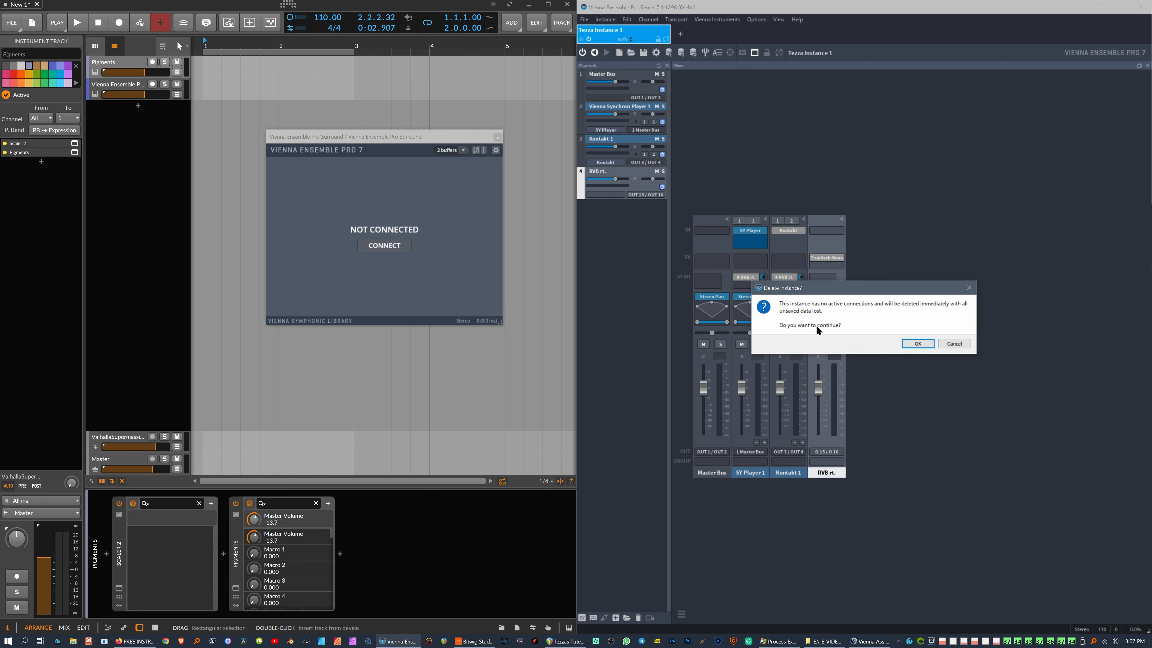
pyautogui.click(954, 344)
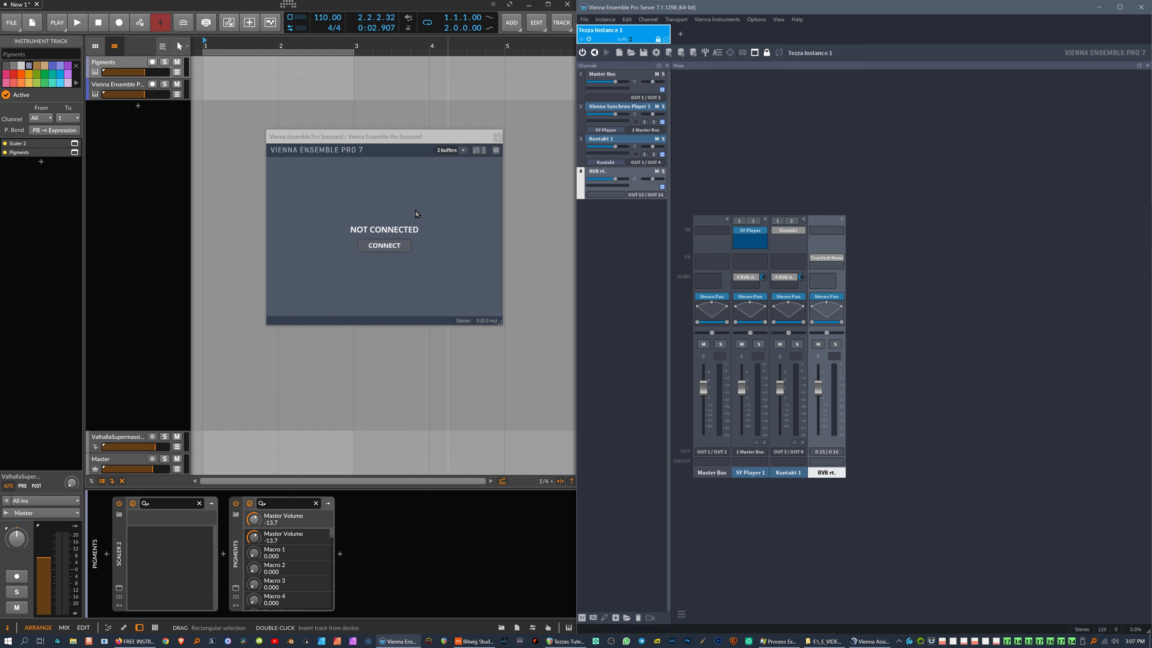
# Step: Connect to Tezza Instance 1 and load its incoming project data, restoring Synchron Player, Kontakt and reverb channels
pyautogui.click(398, 251)
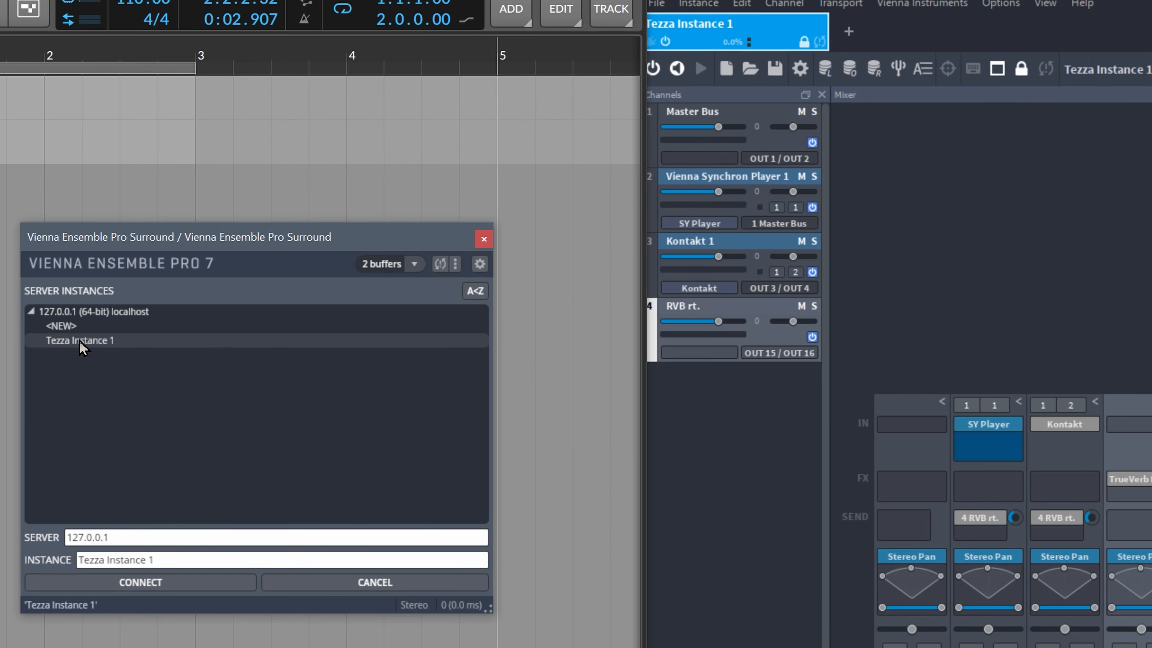
pyautogui.doubleClick(85, 343)
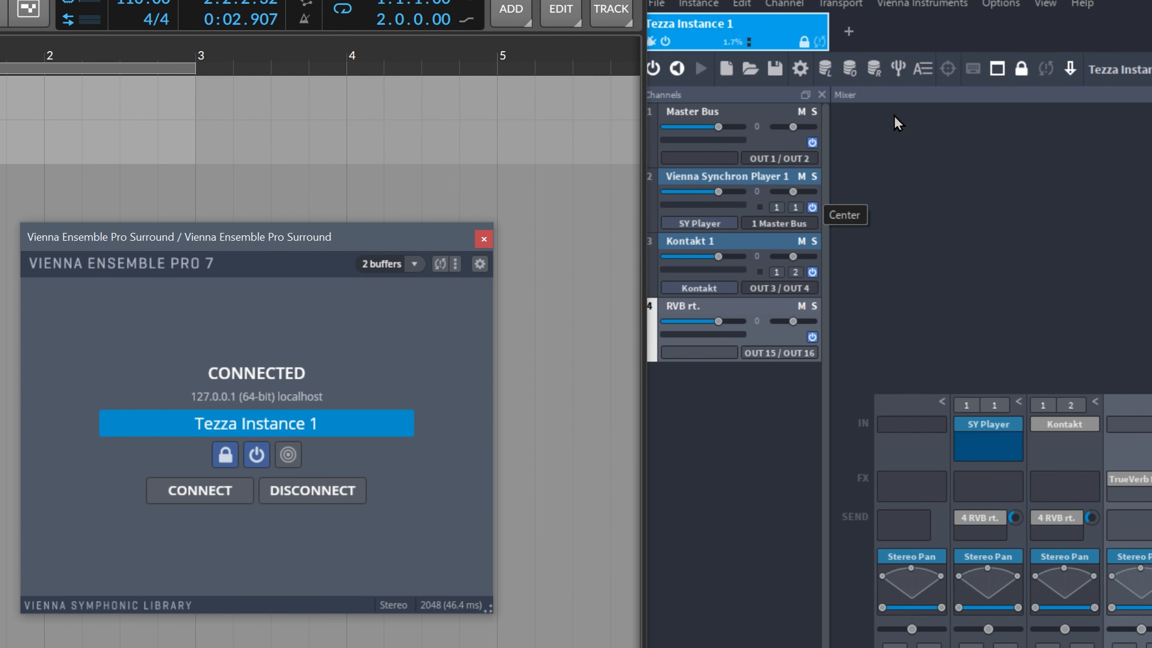
pyautogui.click(1071, 70)
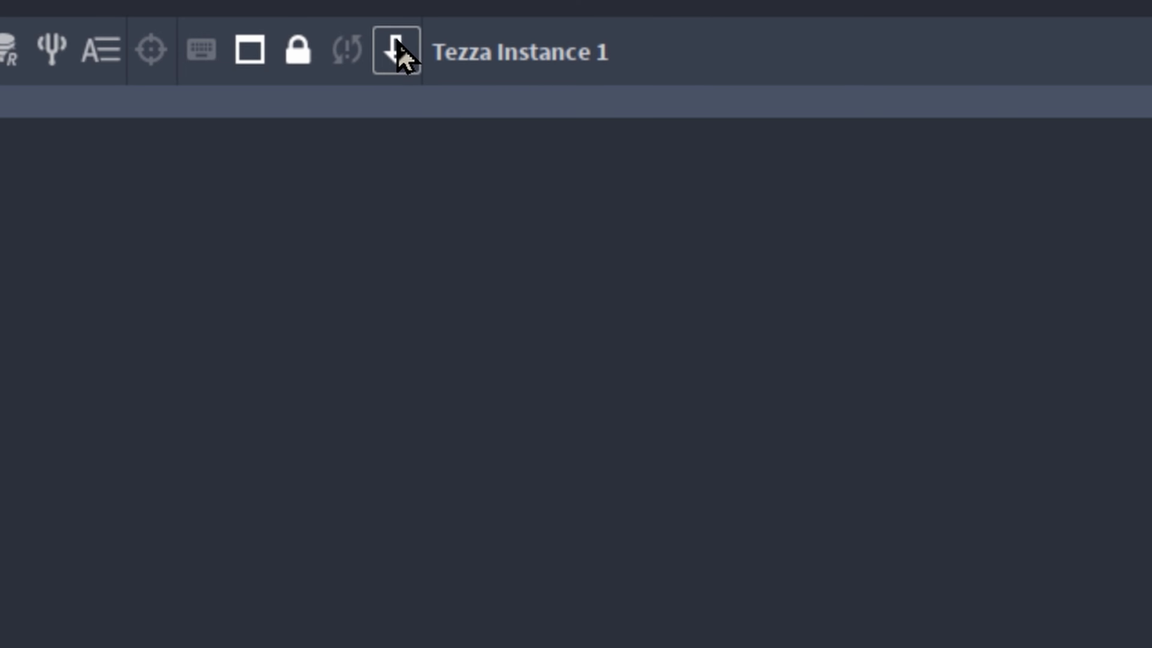
pyautogui.click(398, 50)
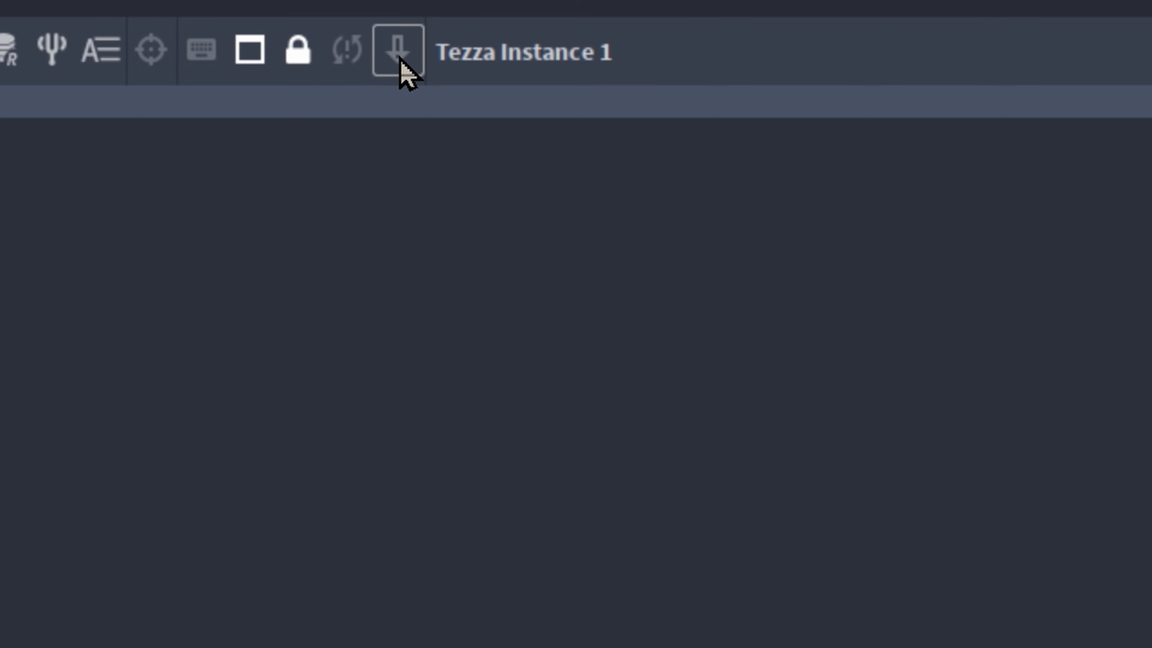
pyautogui.click(399, 60)
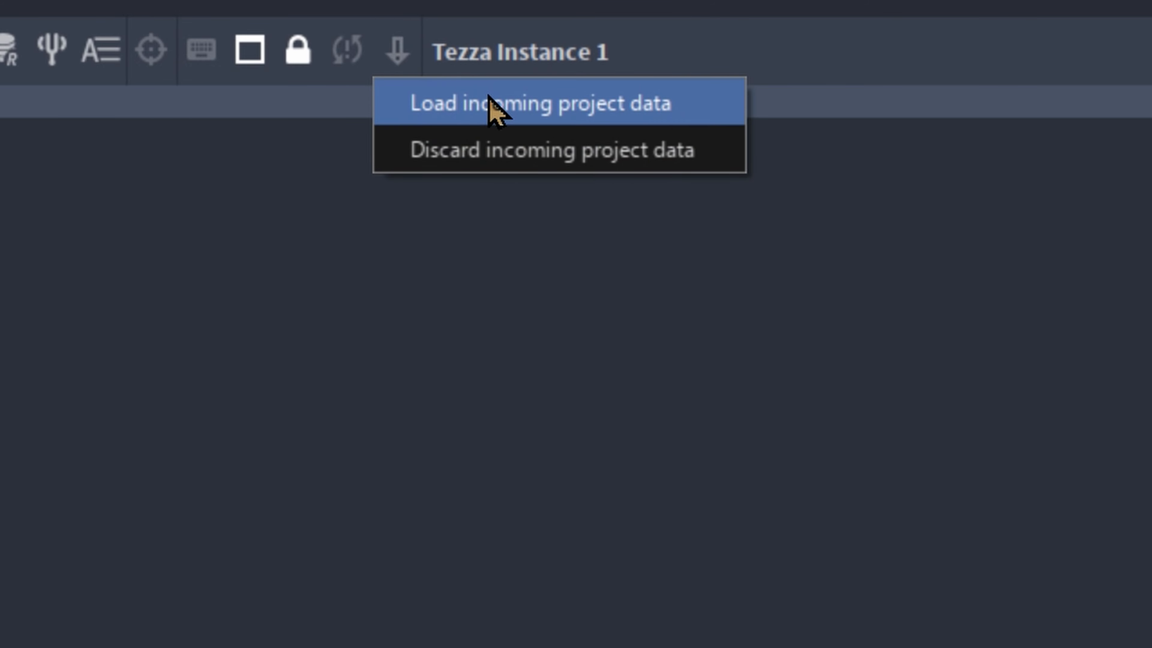
pyautogui.click(488, 108)
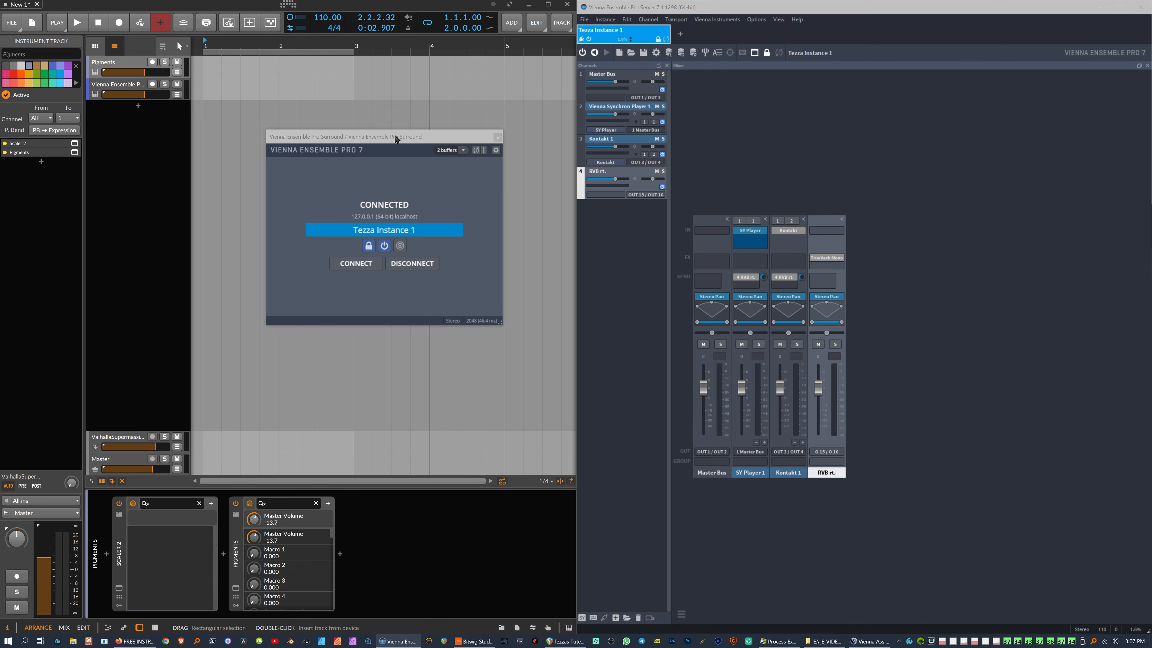
# Step: Unlock Tezza Instance 1 in VEP Server
pyautogui.moveTo(419, 138); pyautogui.dragTo(368, 133)
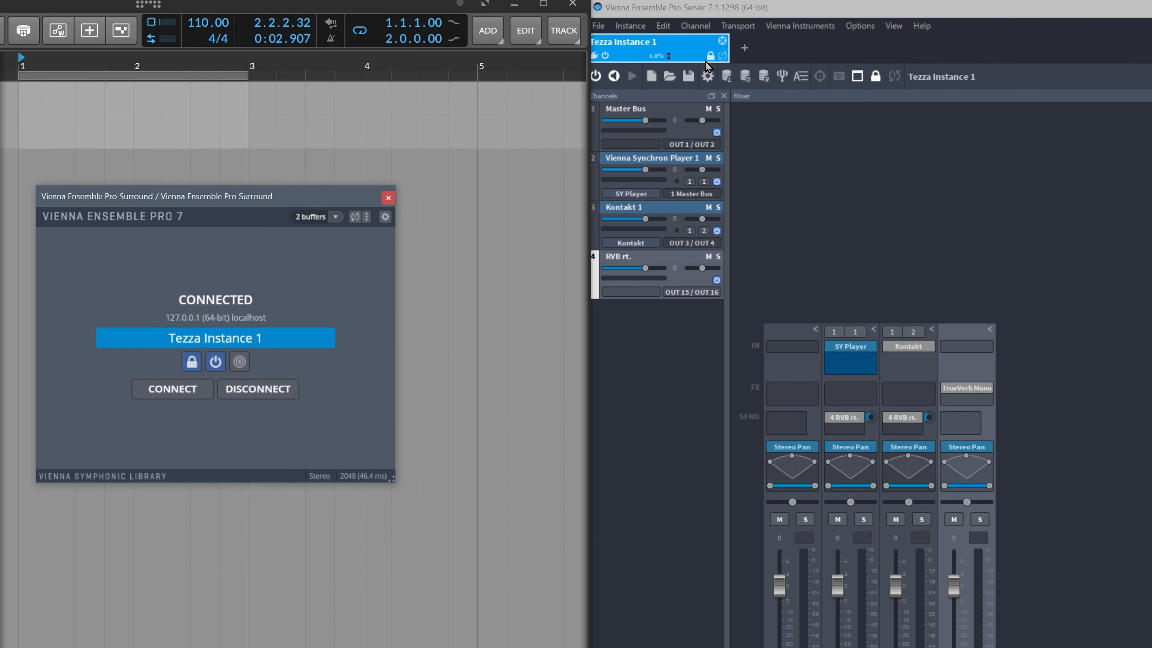
pyautogui.click(710, 57)
pyautogui.click(710, 57)
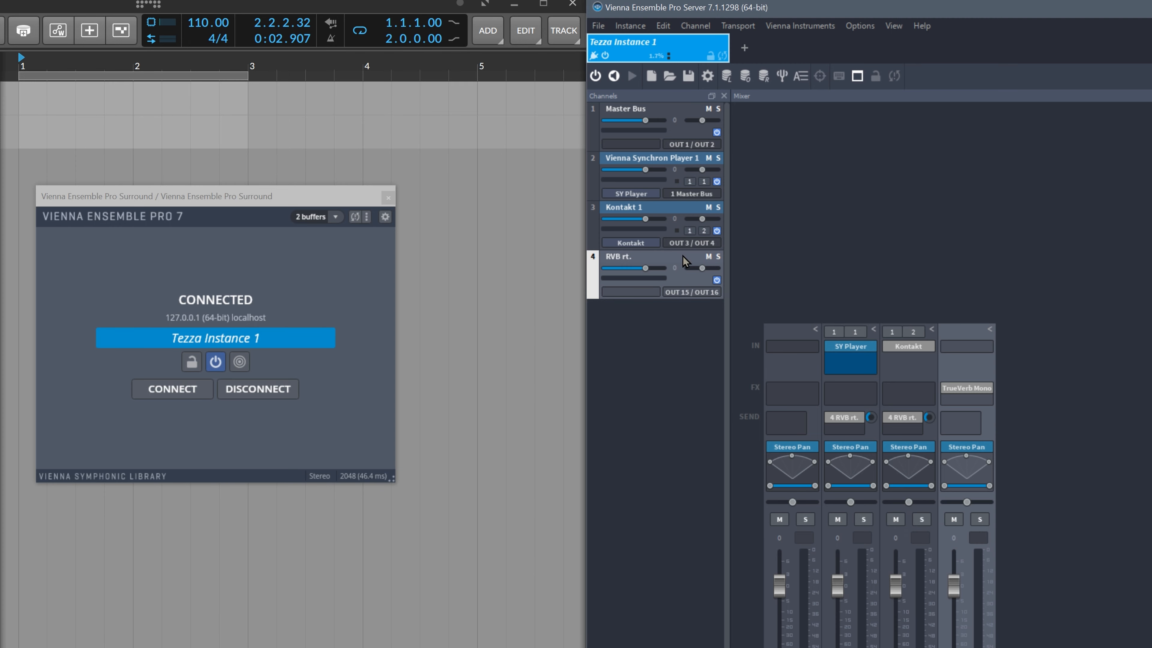
pyautogui.moveTo(236, 198); pyautogui.dragTo(262, 202)
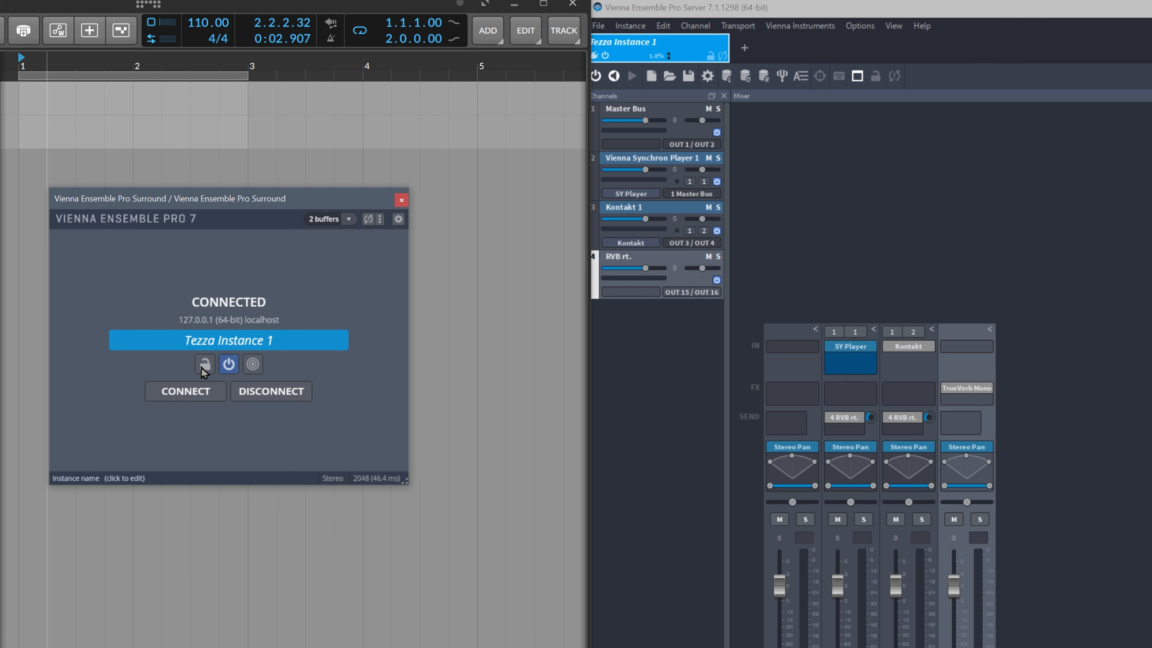
pyautogui.moveTo(239, 200); pyautogui.dragTo(219, 258)
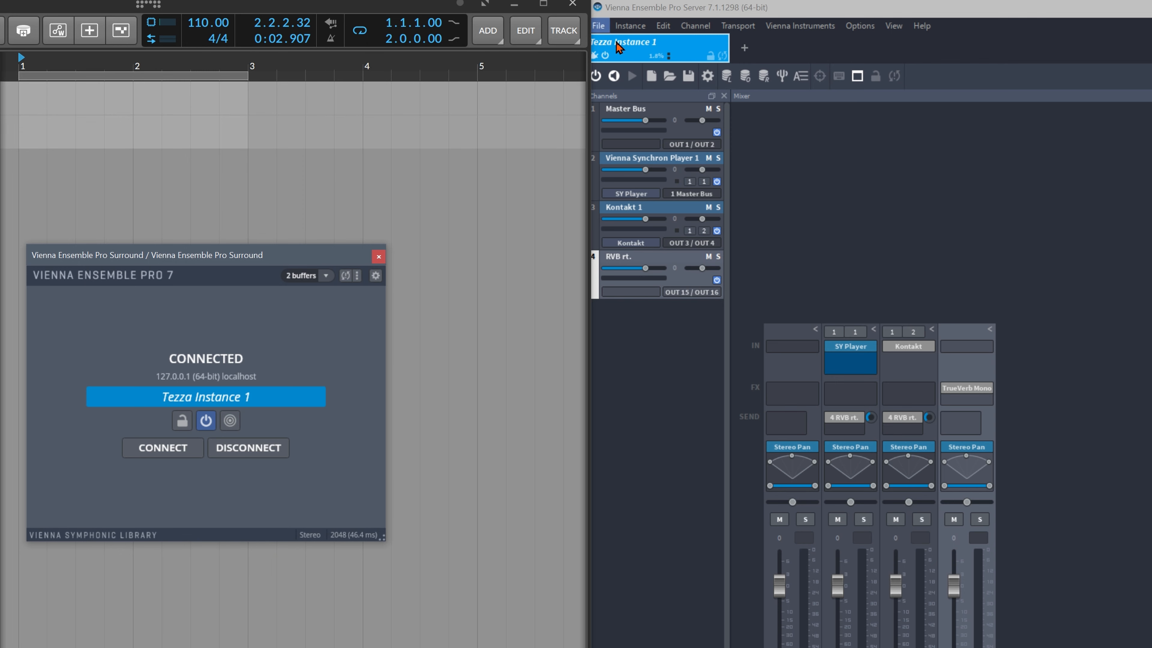
pyautogui.moveTo(231, 257); pyautogui.dragTo(257, 248)
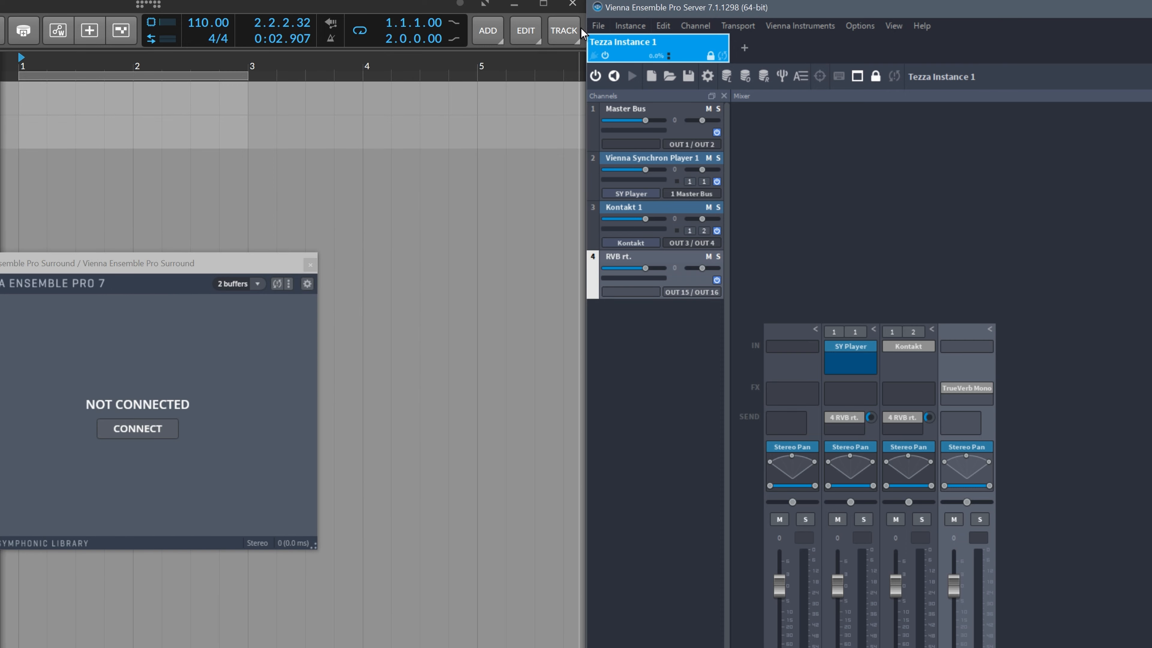
# Step: Save the server project as 'Tezza Tutes'
pyautogui.click(598, 26)
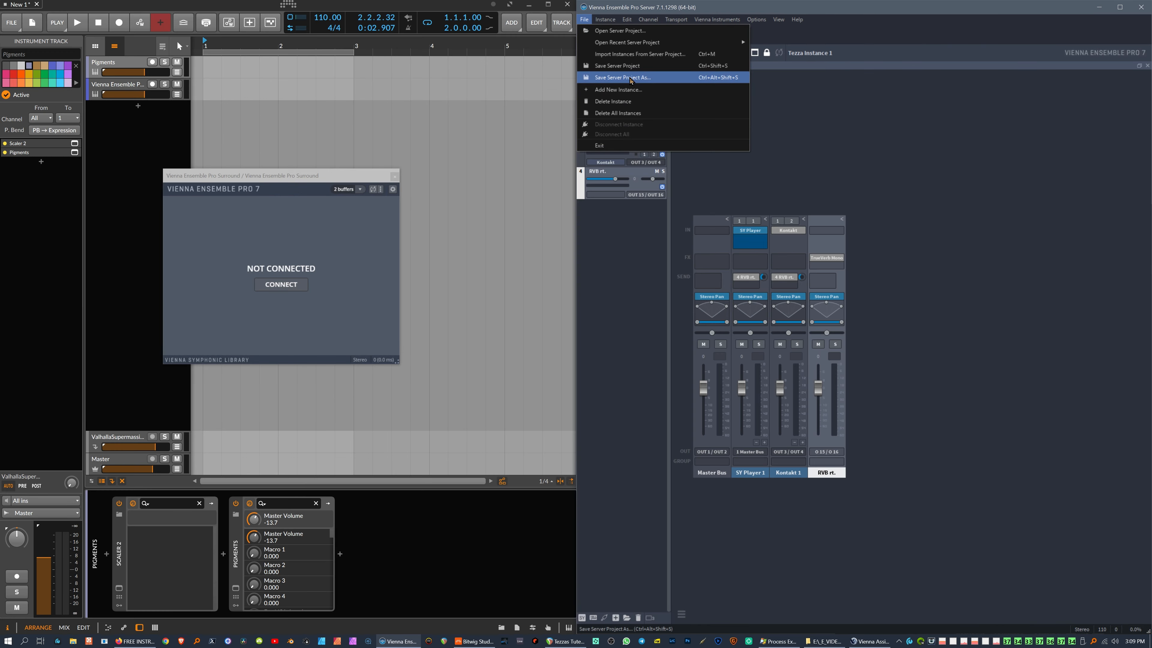
pyautogui.click(631, 78)
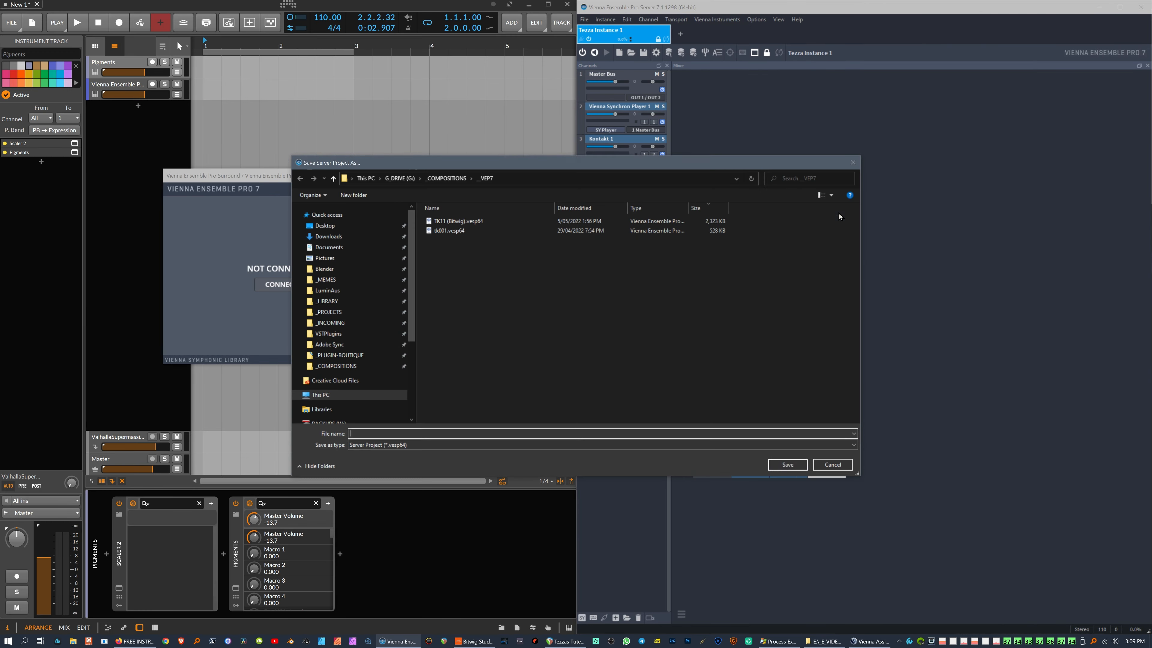
pyautogui.click(788, 465)
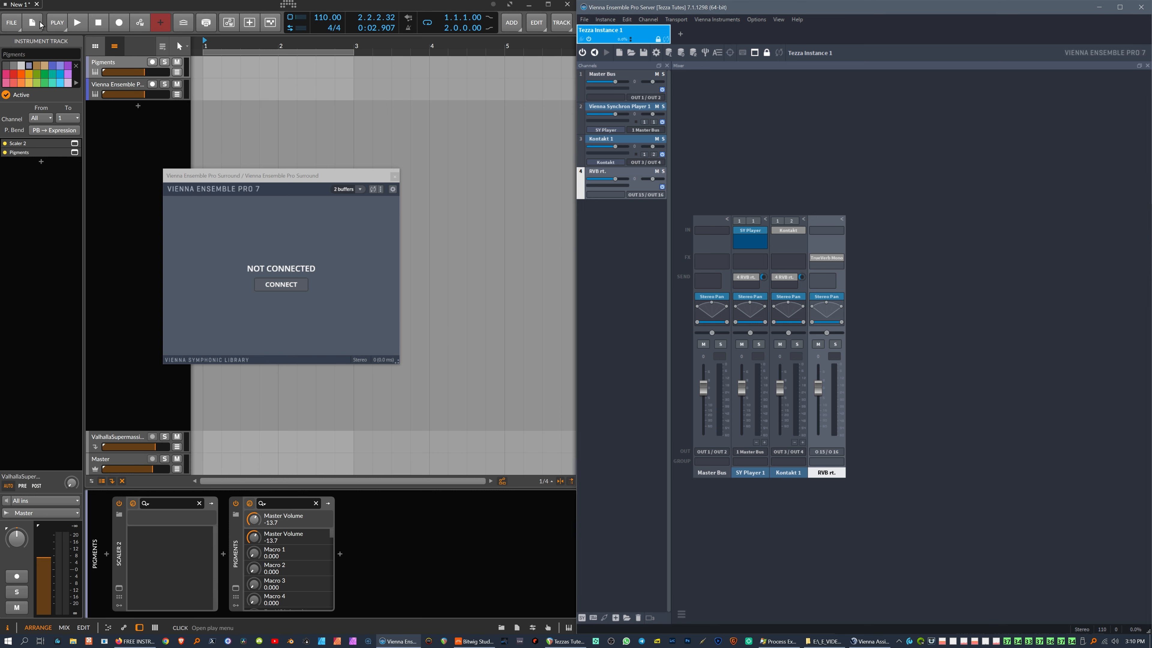
# Step: Close the New 1 project without saving and create a new Bitwig project
pyautogui.click(37, 4)
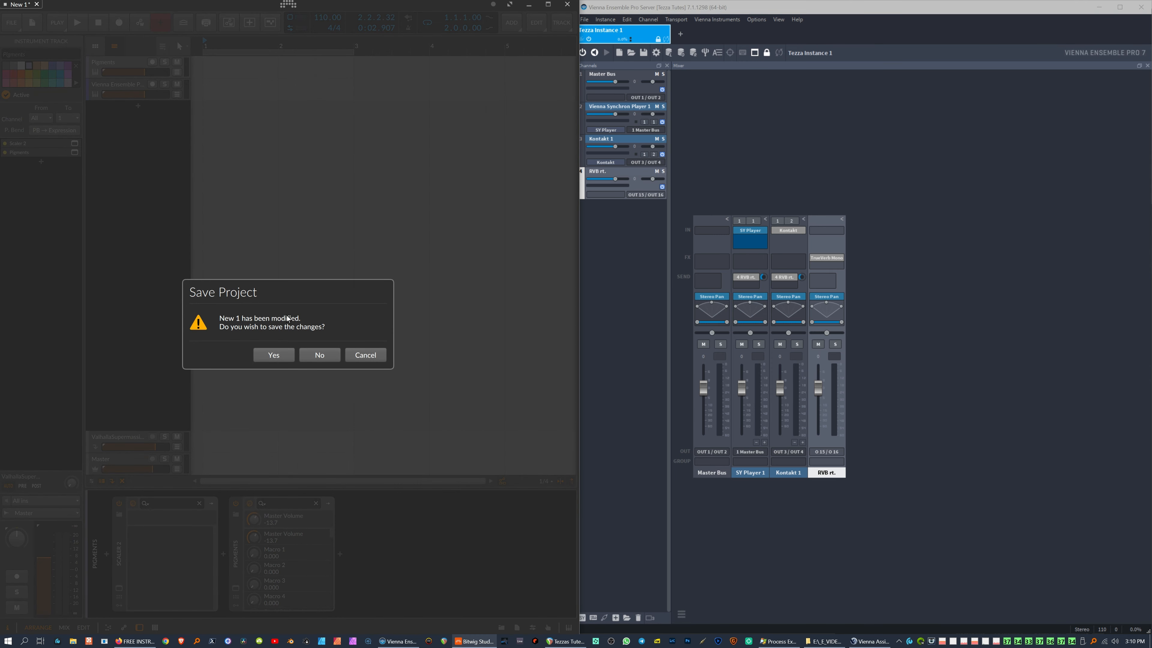
pyautogui.click(317, 356)
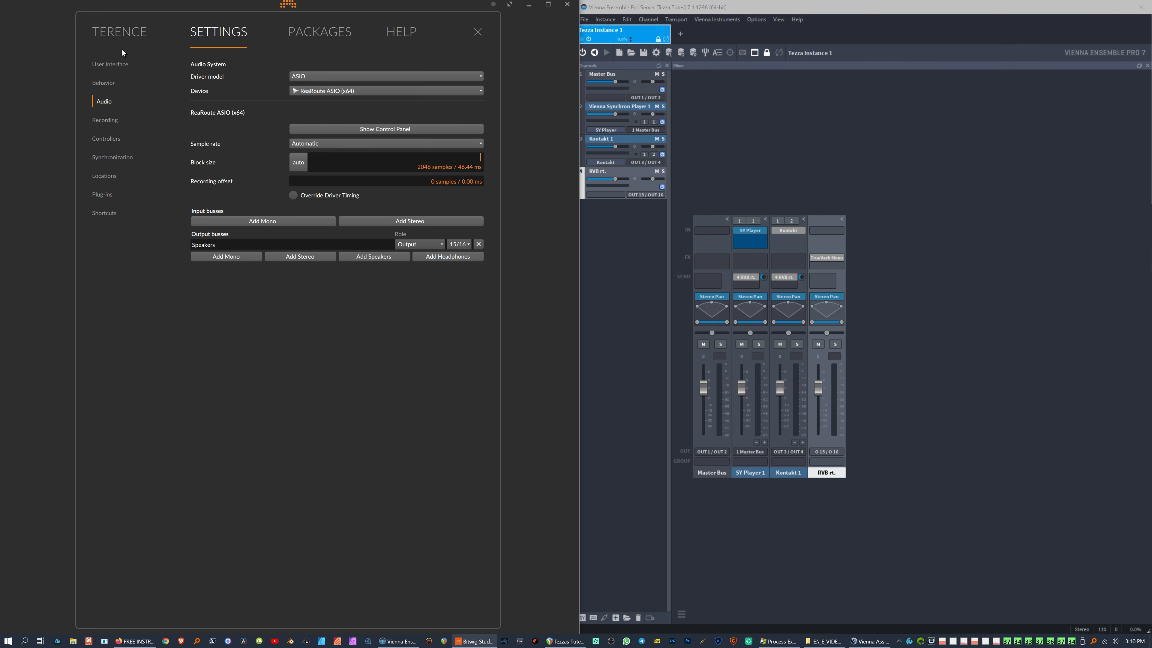
pyautogui.click(127, 39)
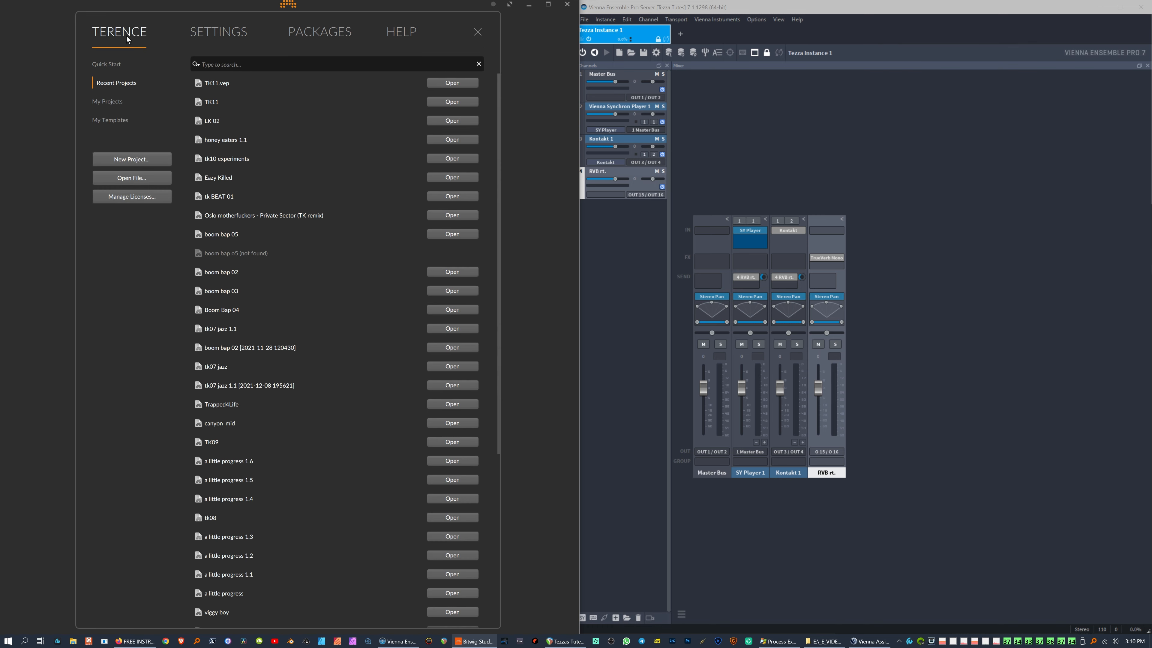
pyautogui.click(130, 154)
# Step: Search the browser for 'vienna' and insert Vienna Ensemble Pro Surround on the track
pyautogui.write('vienna')
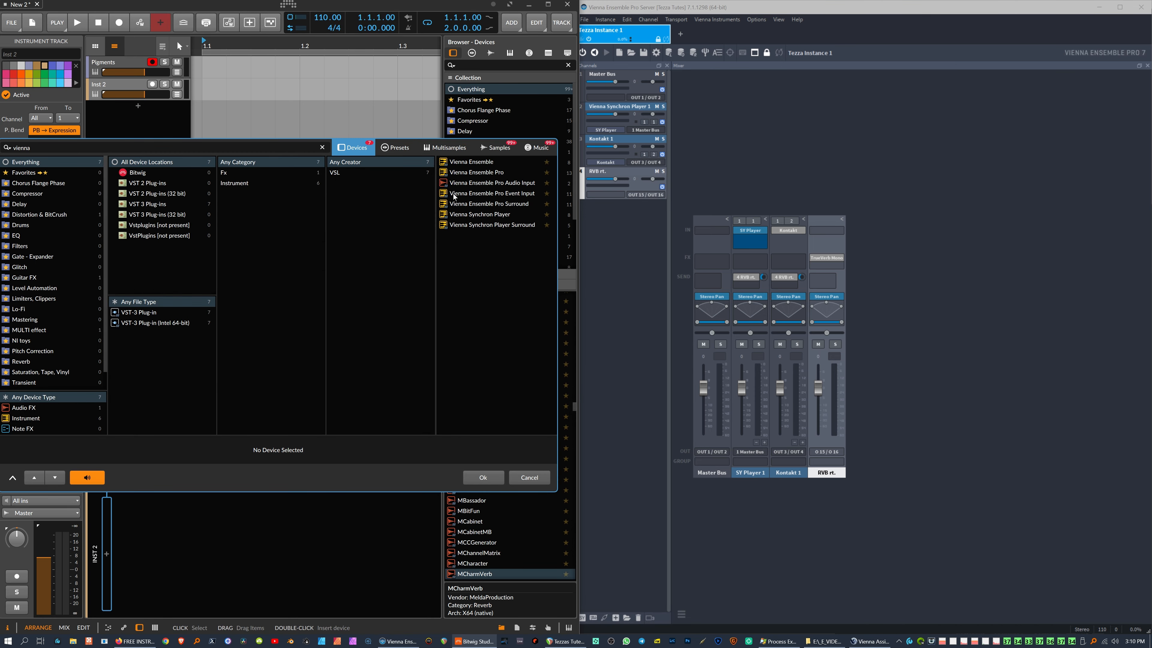
pyautogui.click(492, 203)
pyautogui.click(483, 476)
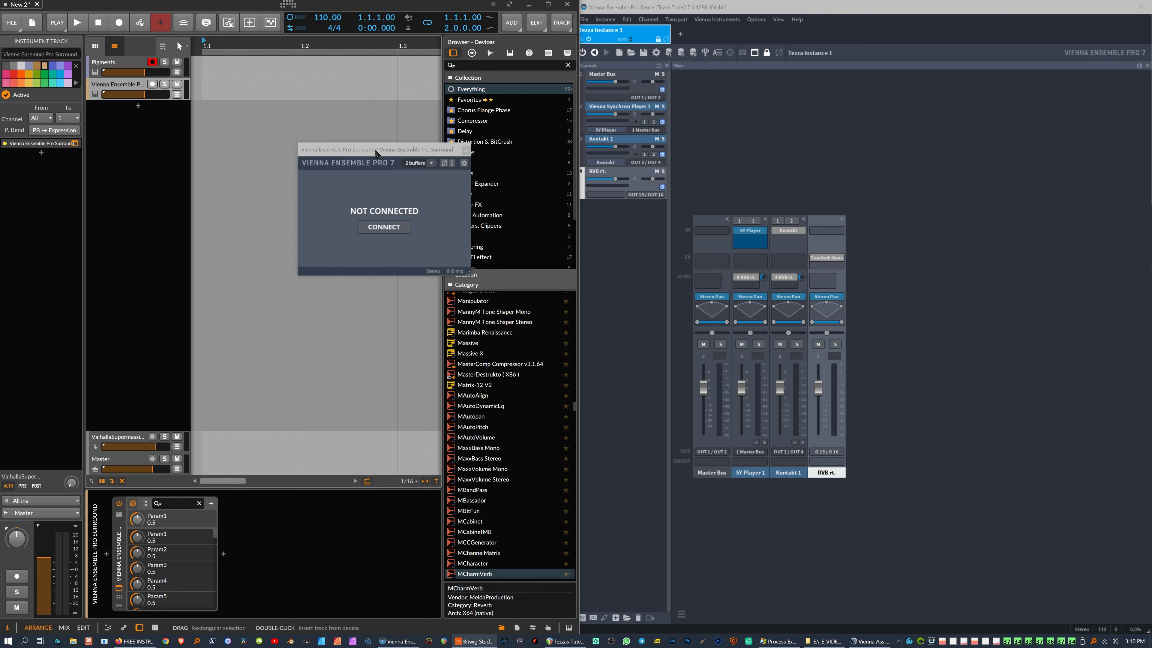
# Step: Connect the Vienna Ensemble Pro plug-in to Tezza Instance 1 on localhost
pyautogui.moveTo(377, 151); pyautogui.dragTo(212, 183)
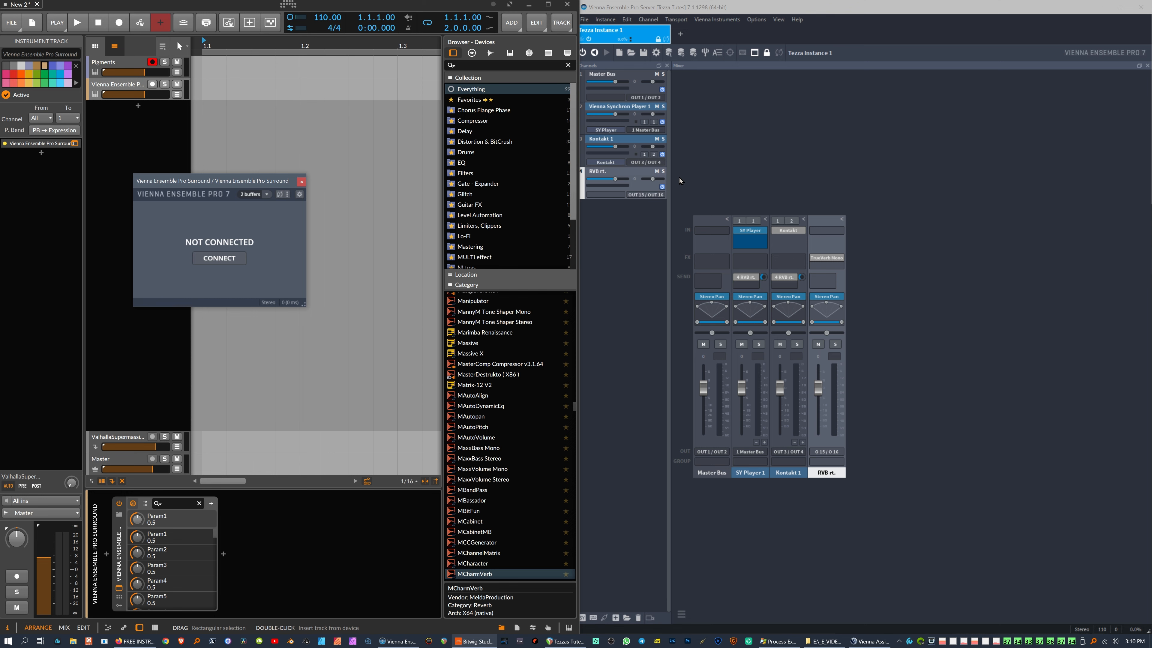
pyautogui.click(238, 259)
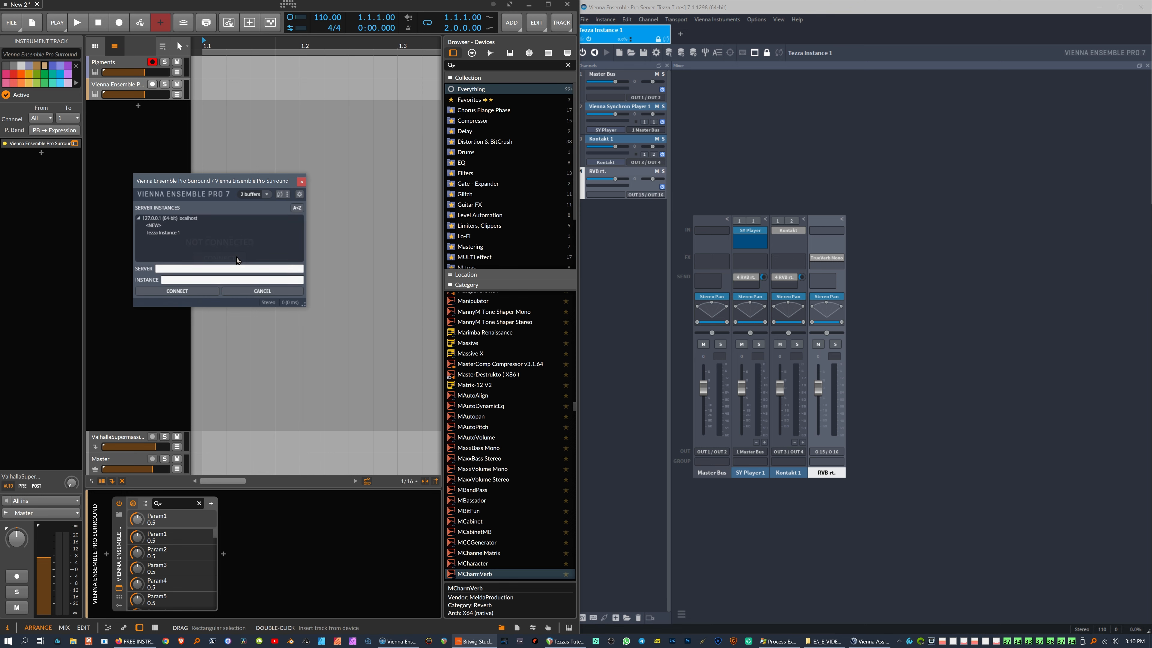
pyautogui.doubleClick(166, 233)
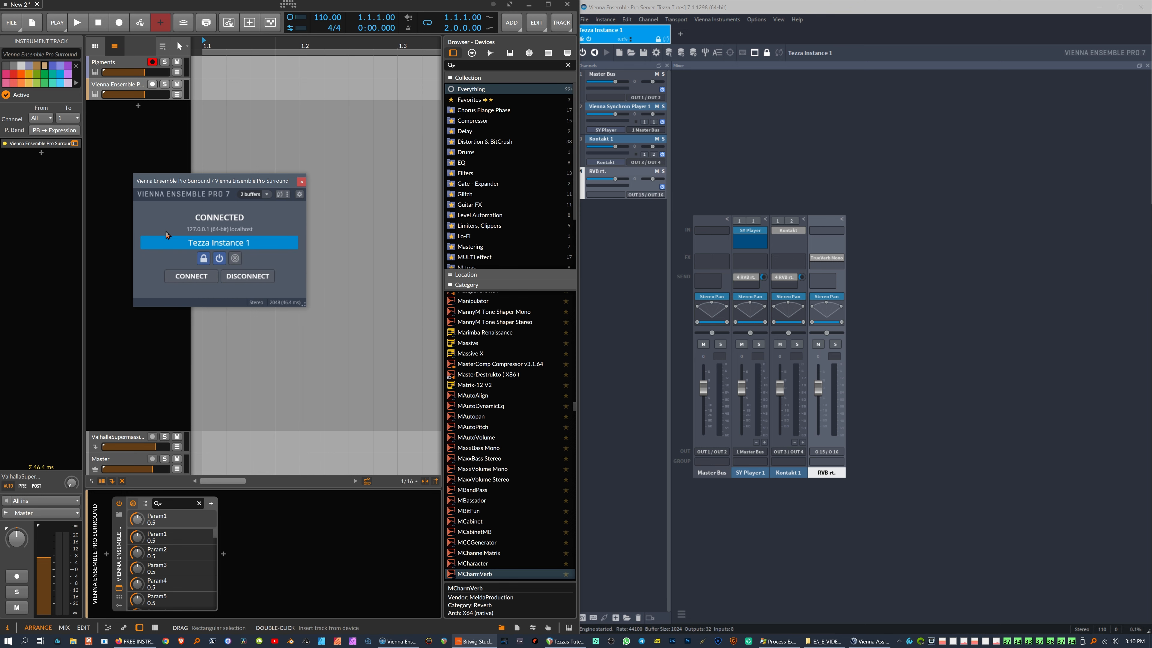
pyautogui.moveTo(237, 182); pyautogui.dragTo(287, 148)
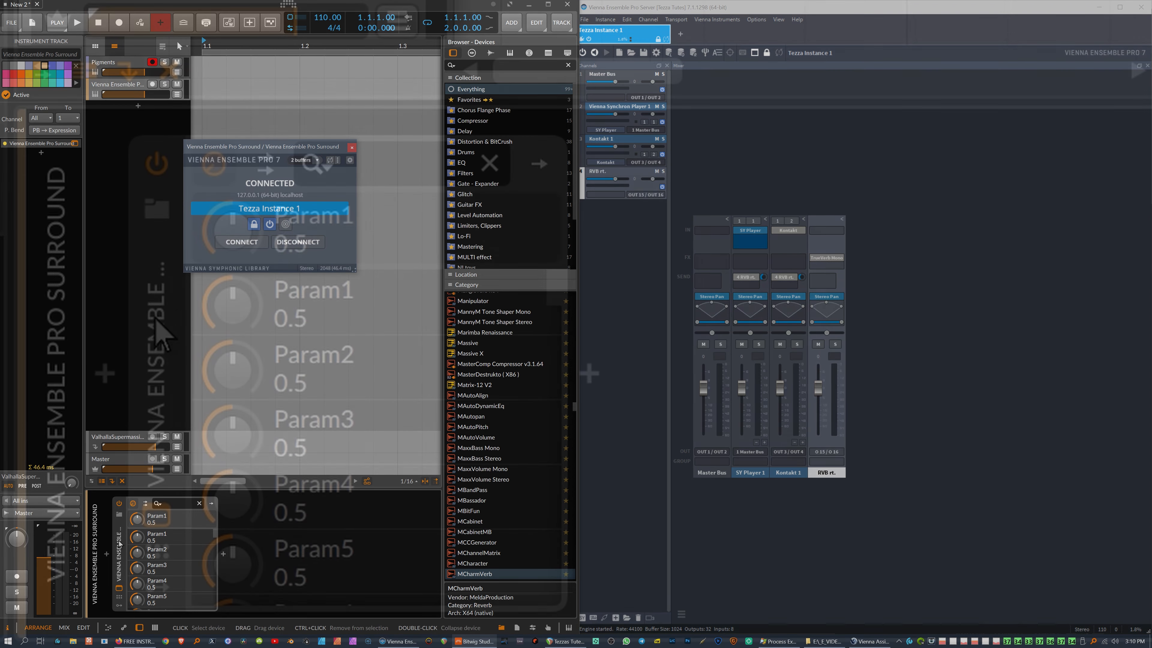
# Step: Add missing chains on the VEP Surround device, creating outputs Out 1/2 through Out 31/32
pyautogui.click(146, 542)
pyautogui.moveTo(551, 311)
pyautogui.mouseDown()
pyautogui.moveTo(563, 429)
pyautogui.moveTo(555, 605)
pyautogui.moveTo(555, 303)
pyautogui.mouseUp()
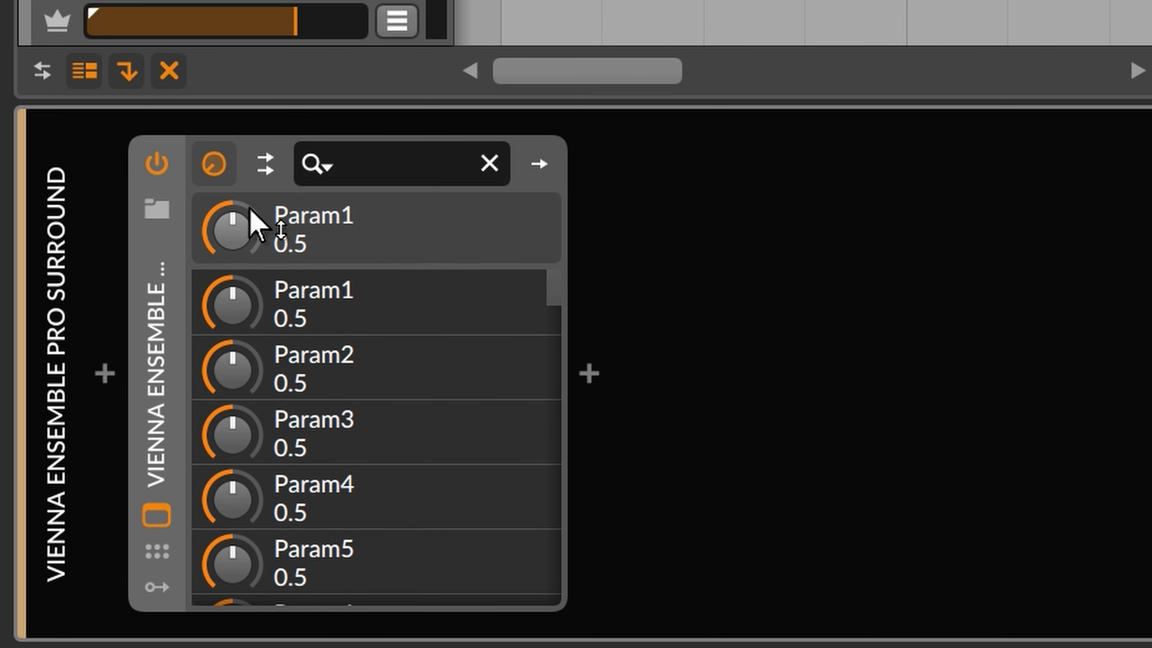
pyautogui.click(269, 182)
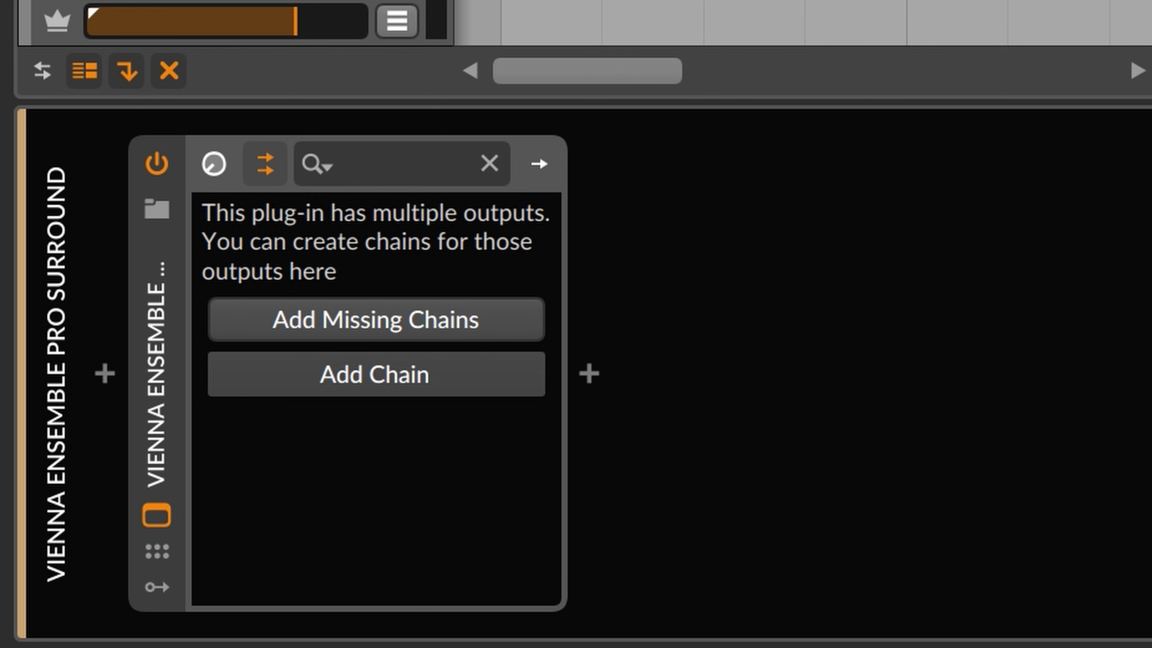
pyautogui.click(403, 323)
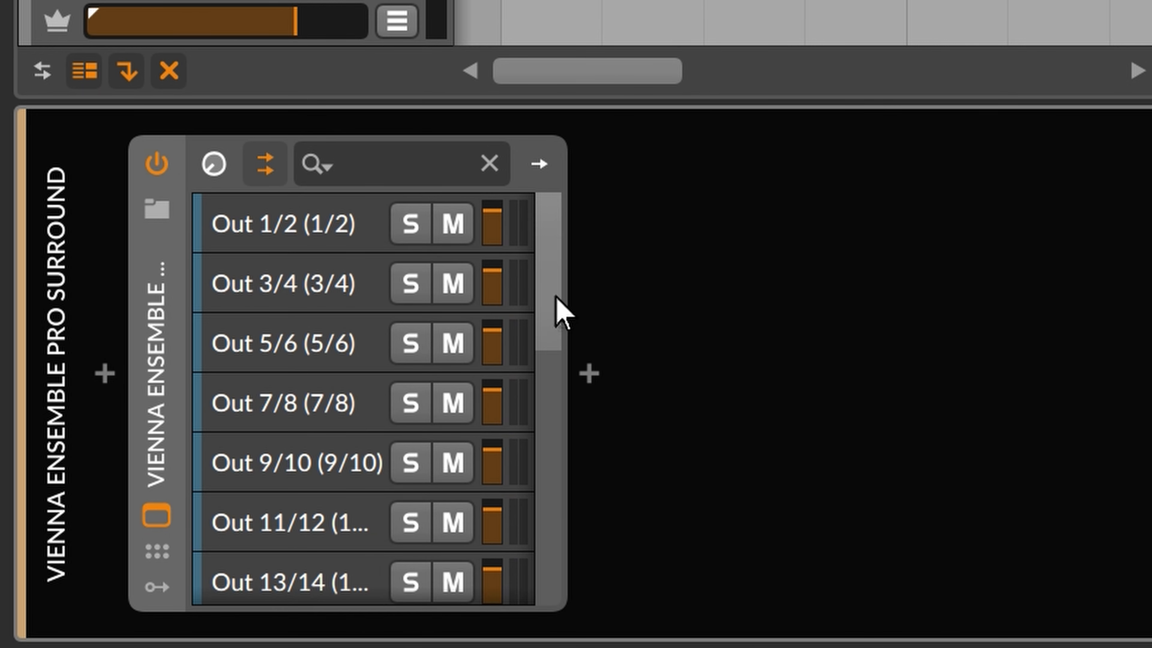
pyautogui.moveTo(552, 300); pyautogui.dragTo(532, 575)
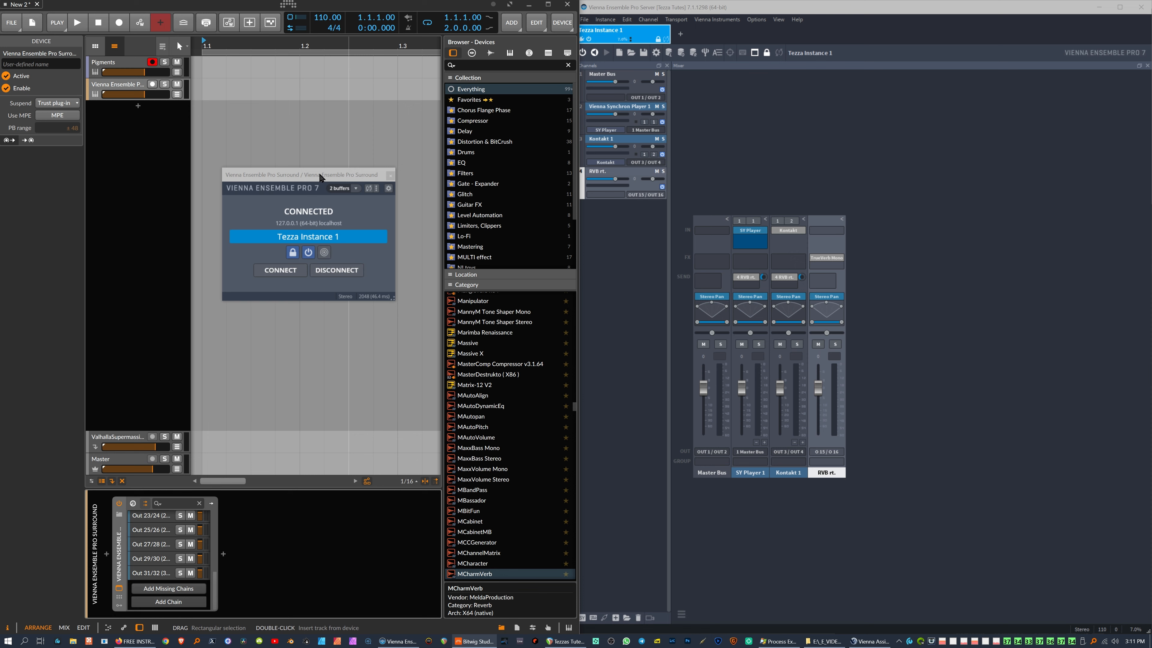
pyautogui.moveTo(318, 176); pyautogui.dragTo(255, 163)
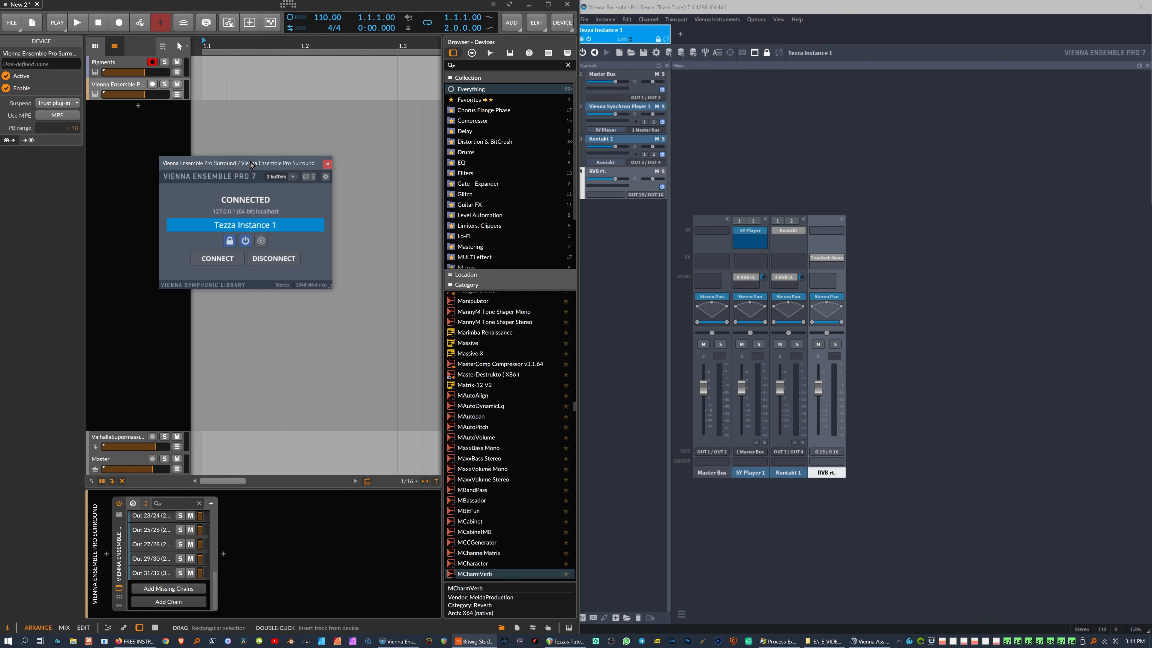
# Step: Set VEP Server's audio outputs per instance to 64 and acknowledge the restart warning
pyautogui.moveTo(252, 165); pyautogui.dragTo(245, 155)
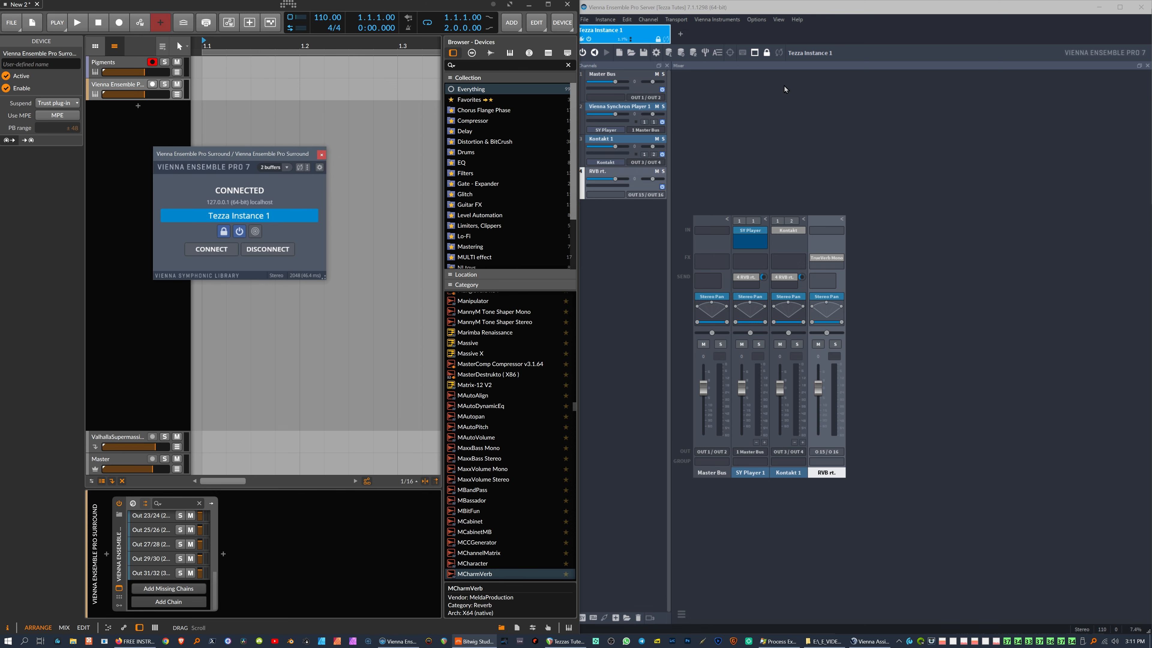
pyautogui.click(657, 53)
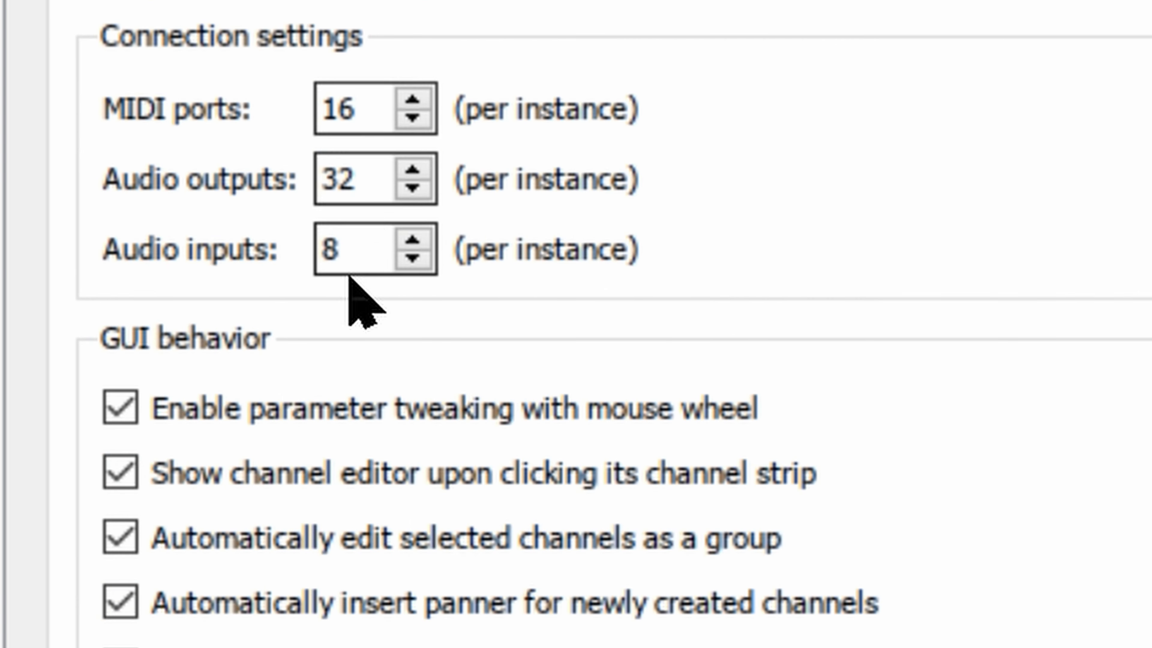
pyautogui.doubleClick(352, 184)
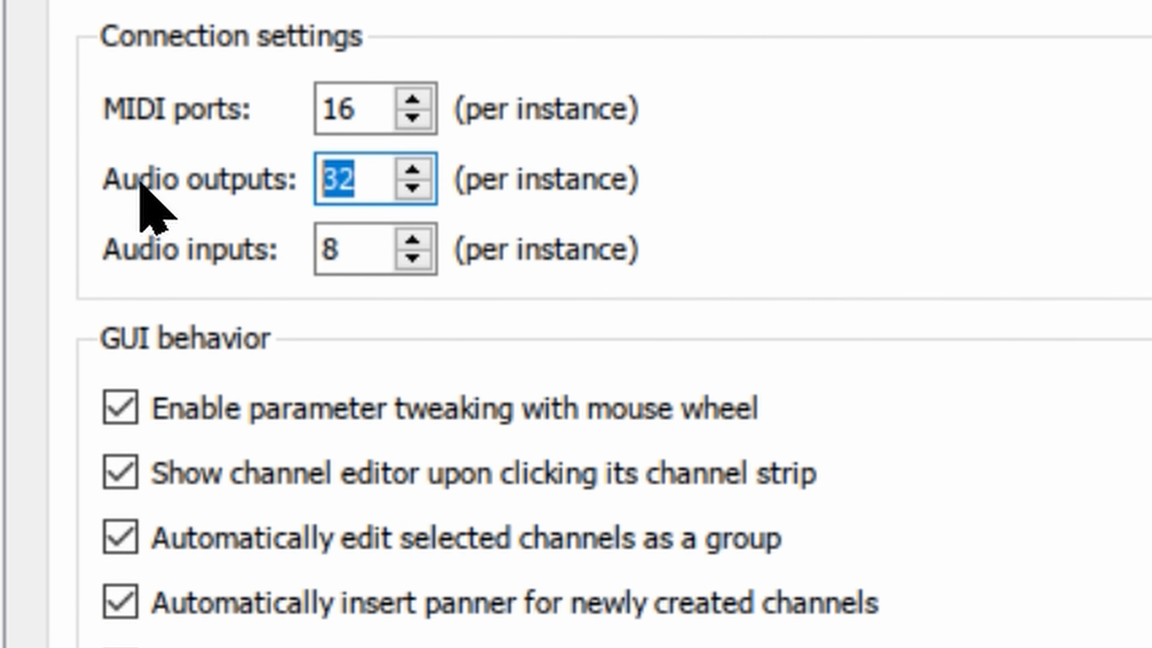
pyautogui.write('64')
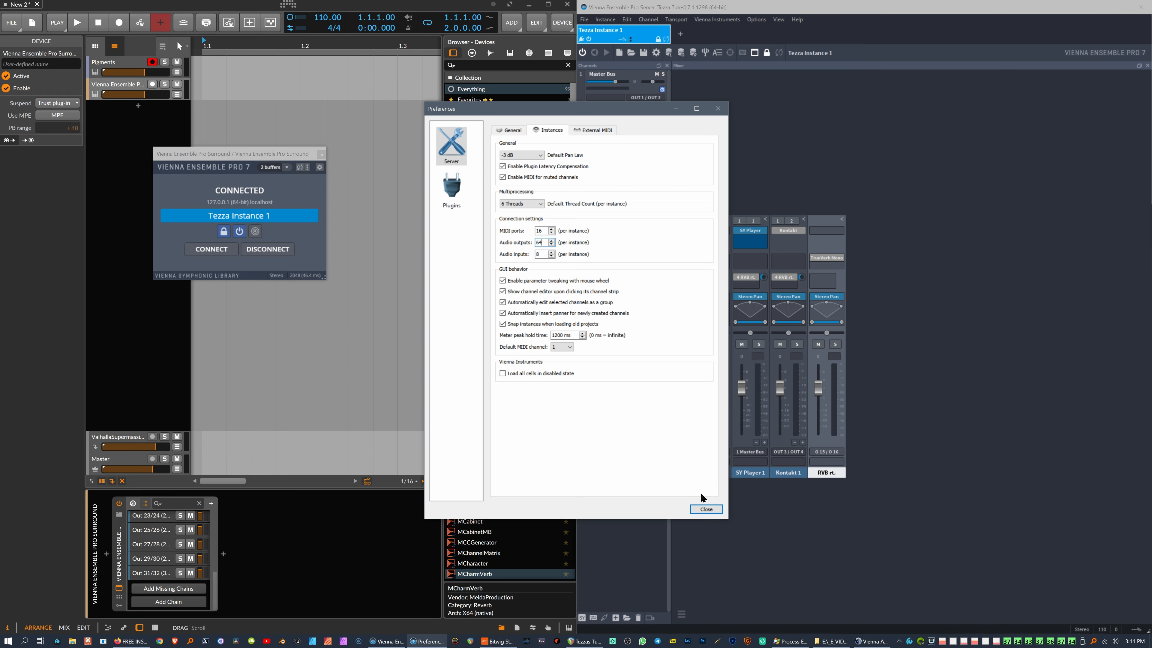
pyautogui.click(706, 510)
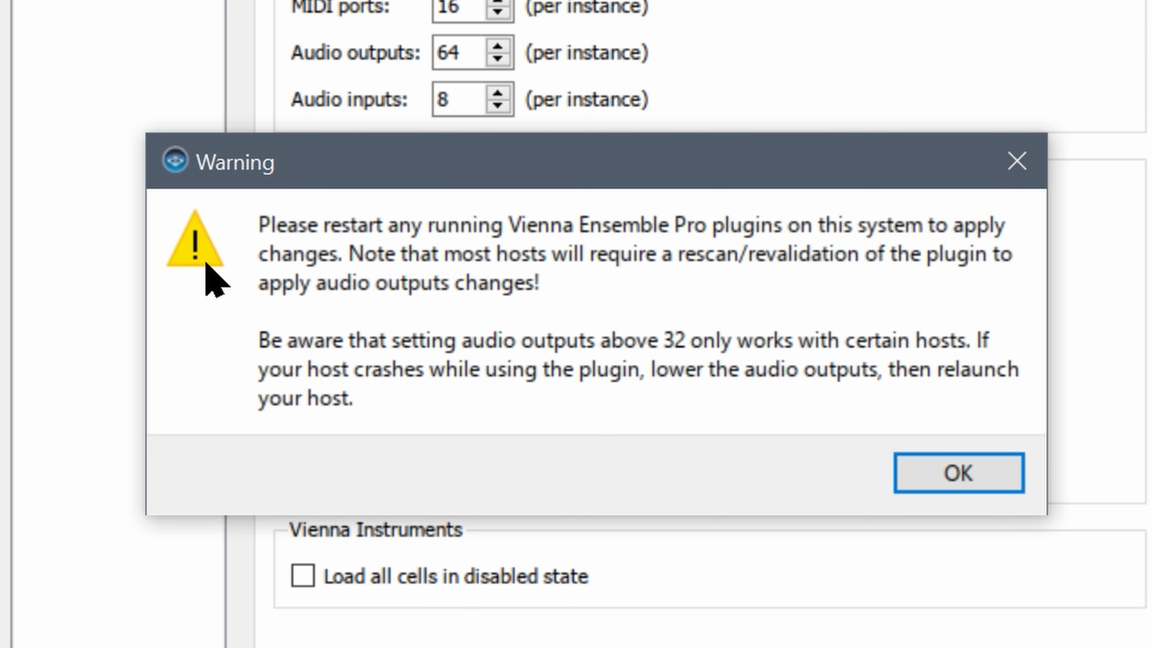
pyautogui.click(972, 482)
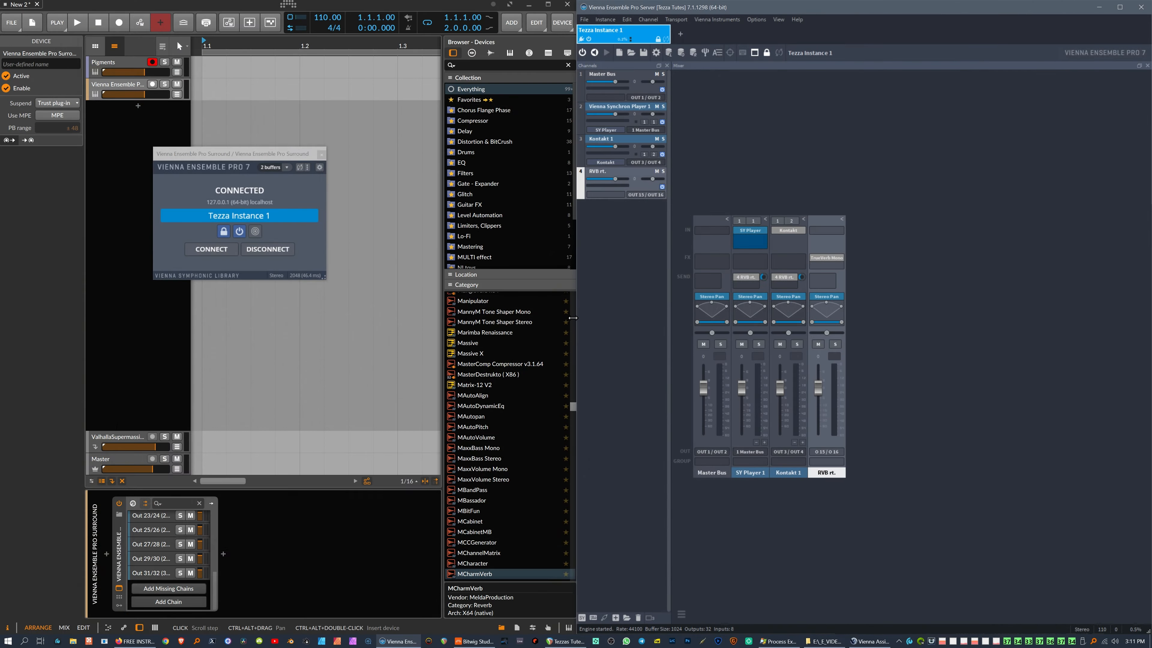
# Step: Inspect the RVB rt. output choices, then delete Tezza Instance 1
pyautogui.click(656, 197)
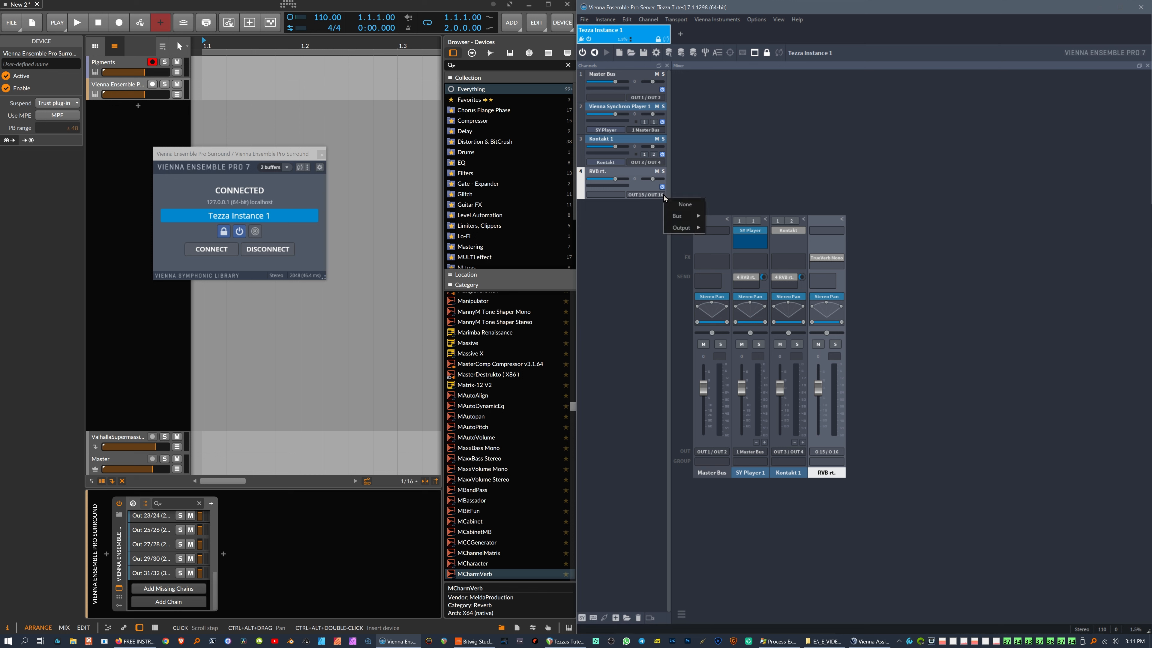
pyautogui.moveTo(686, 229)
pyautogui.click(633, 261)
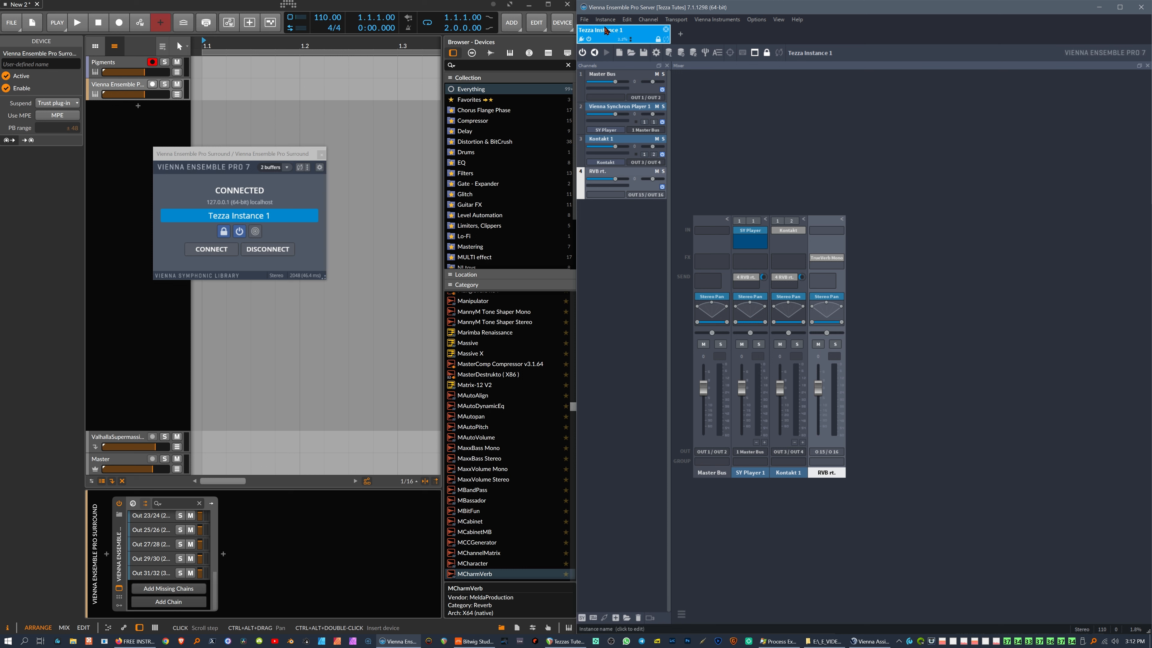
pyautogui.click(666, 30)
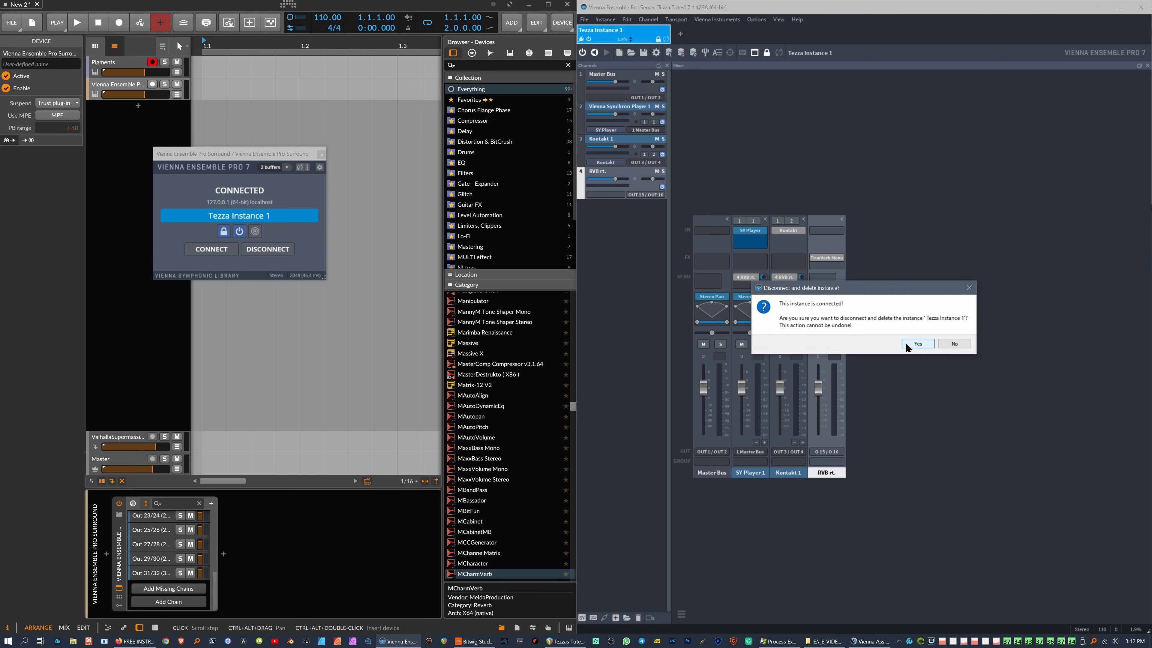
pyautogui.click(916, 343)
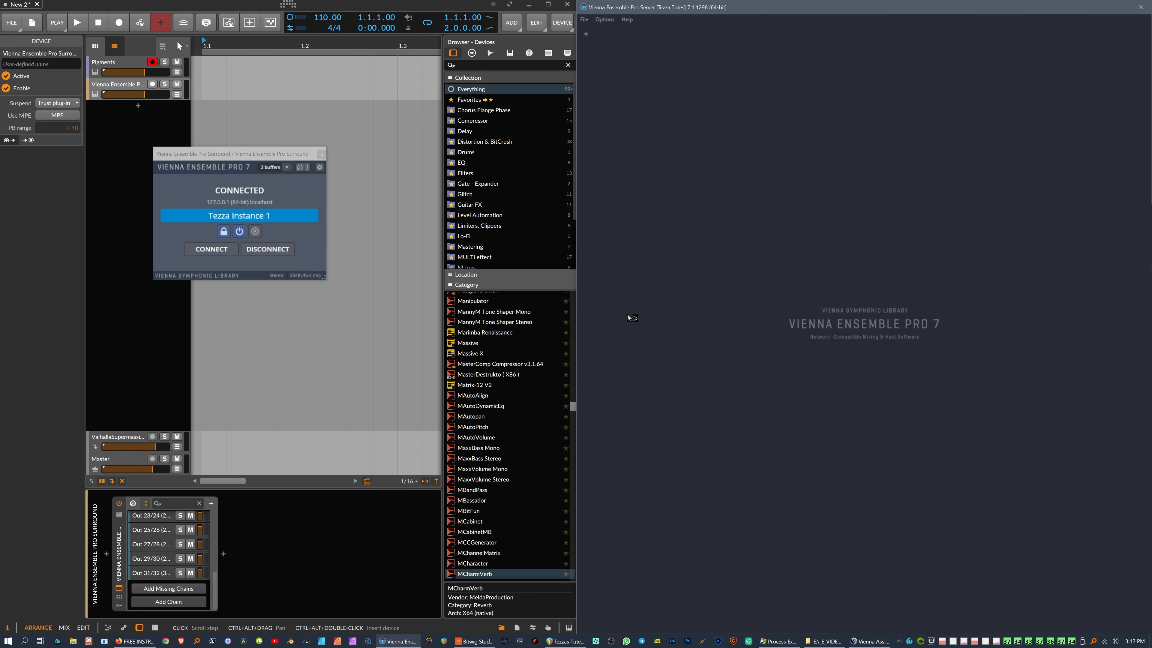
# Step: Reload the Tezza Tutes server project from the recent projects list
pyautogui.click(584, 19)
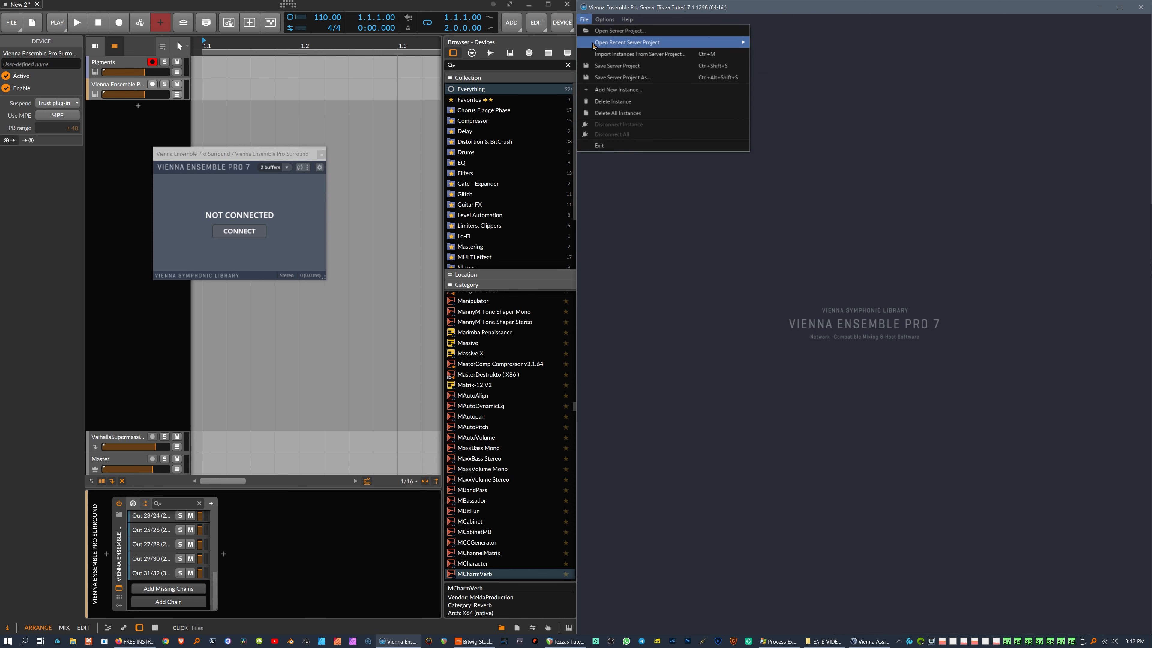
pyautogui.moveTo(705, 44)
pyautogui.click(788, 45)
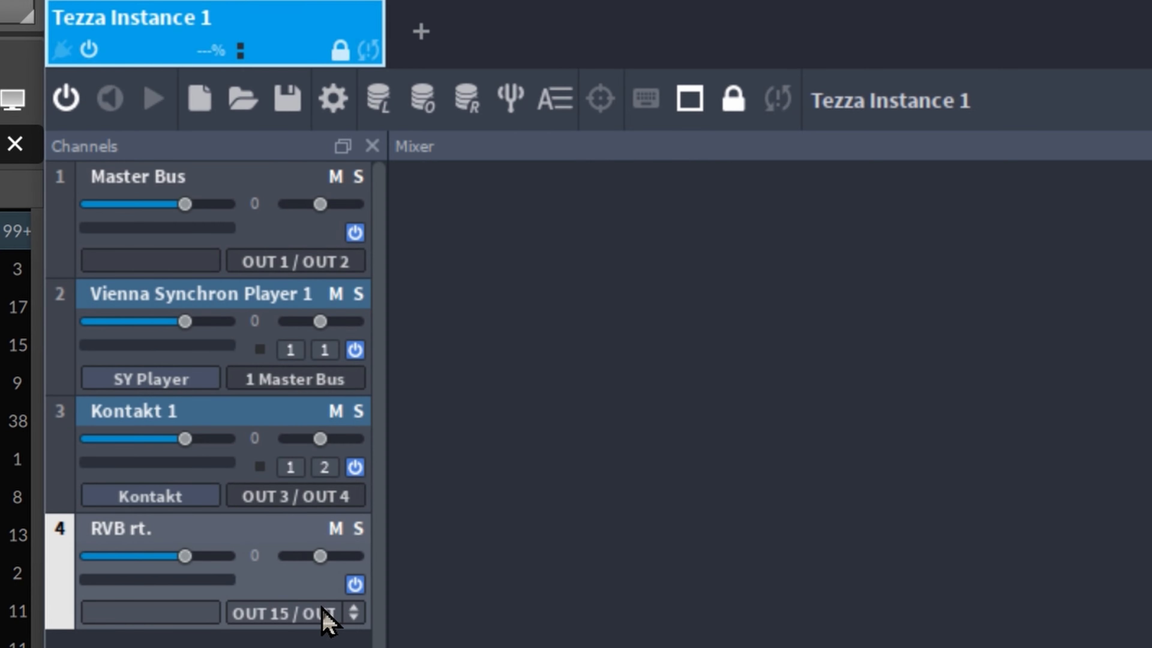
# Step: Check RVB rt. outputs now reach OUT 63 / OUT 64, keeping OUT 15 / OUT 16
pyautogui.click(358, 631)
pyautogui.moveTo(438, 646)
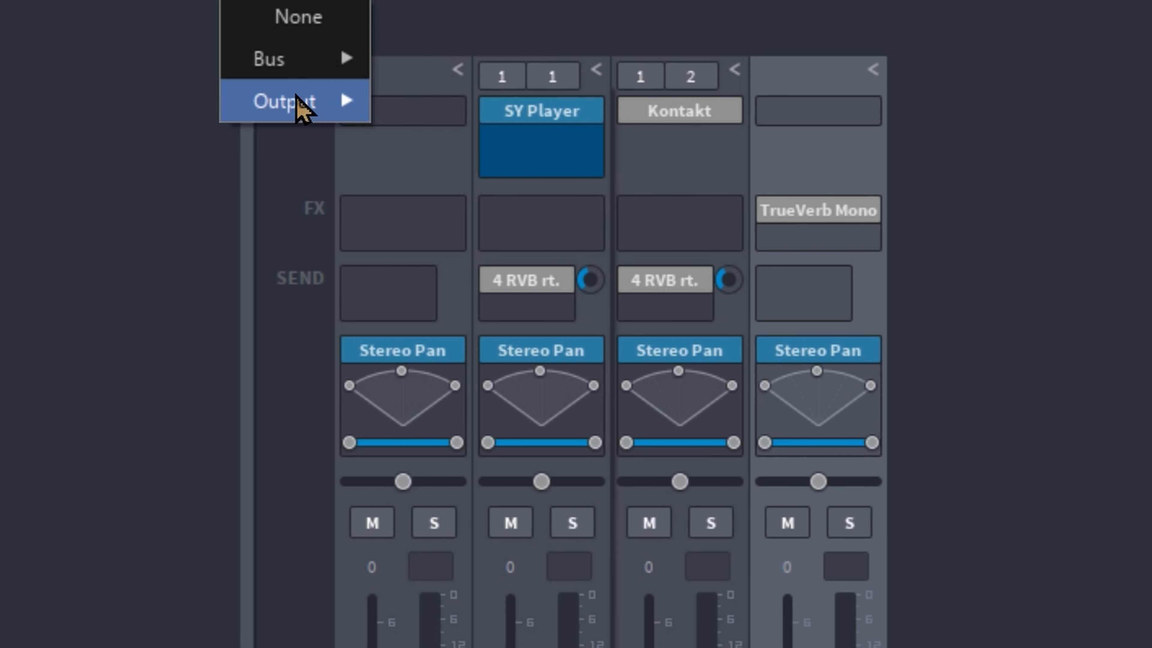
pyautogui.moveTo(291, 101)
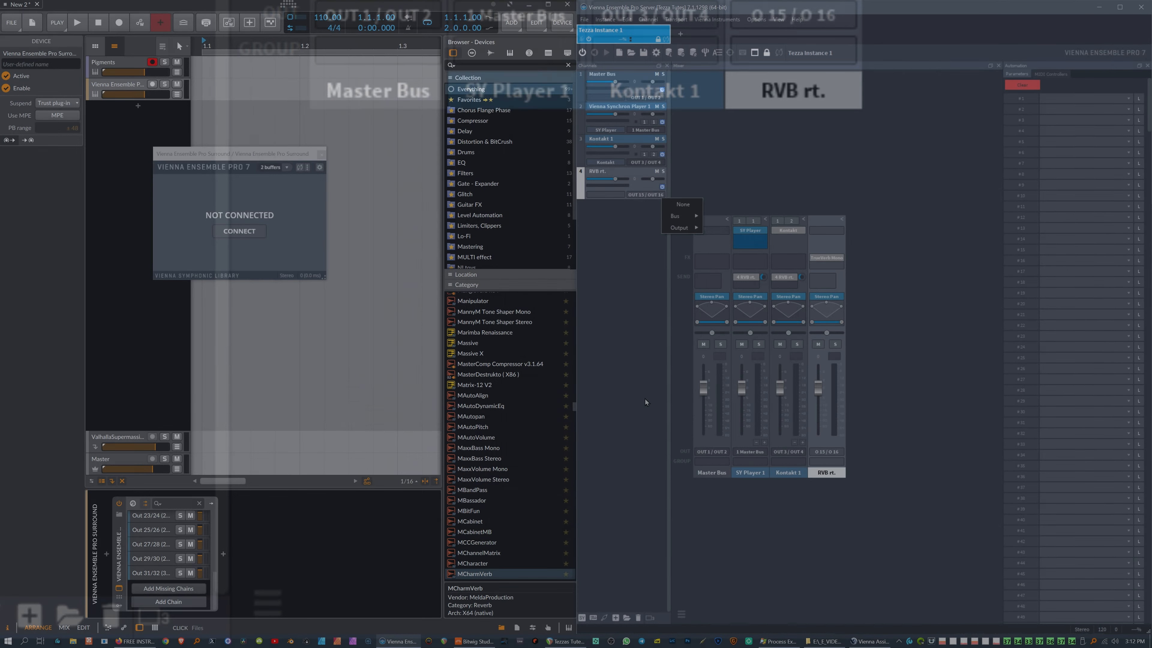
pyautogui.click(645, 391)
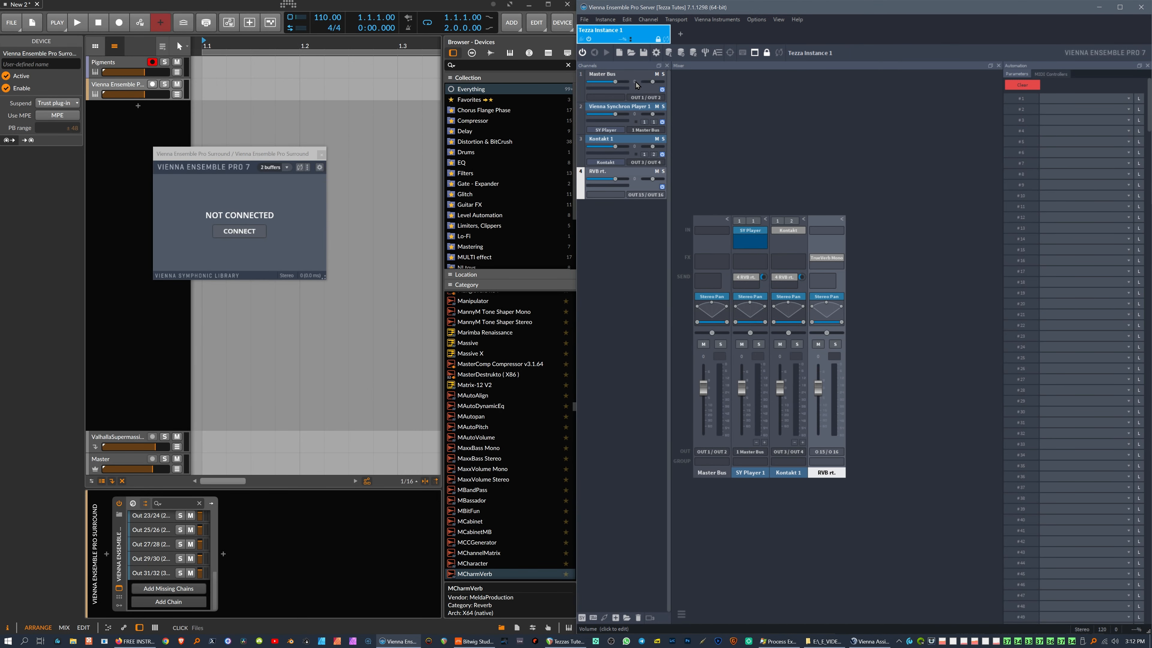
pyautogui.click(243, 159)
pyautogui.moveTo(247, 158); pyautogui.dragTo(246, 159)
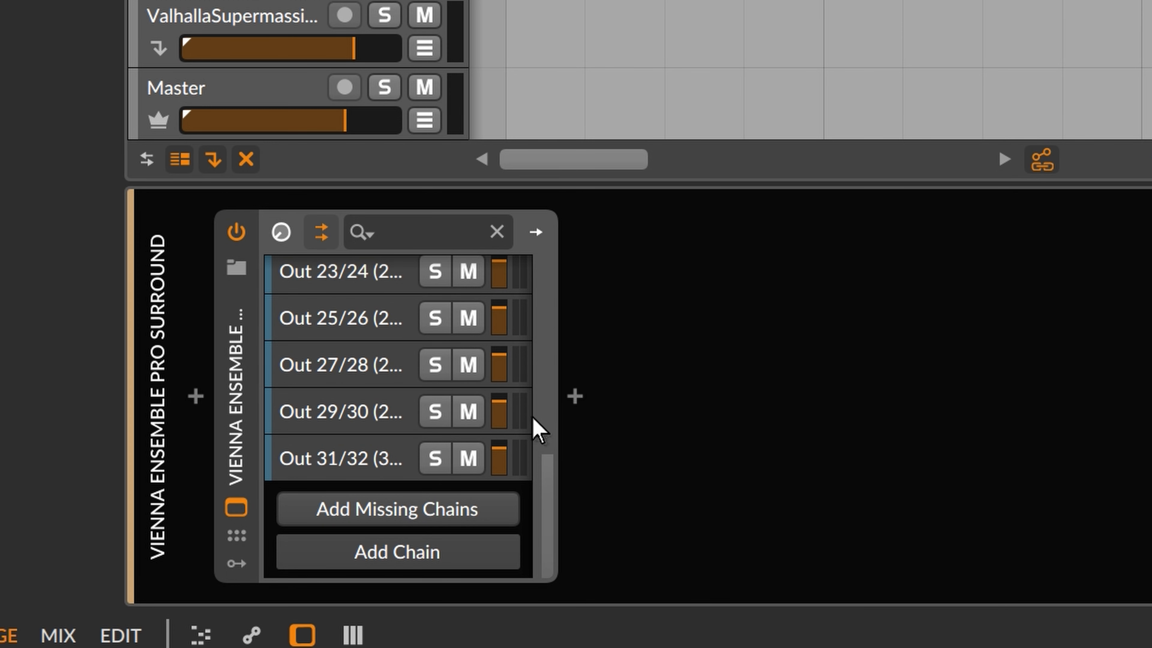
# Step: Delete all output chains, Out 1/2 through Out 31/32, from the VEP device
pyautogui.click(147, 571)
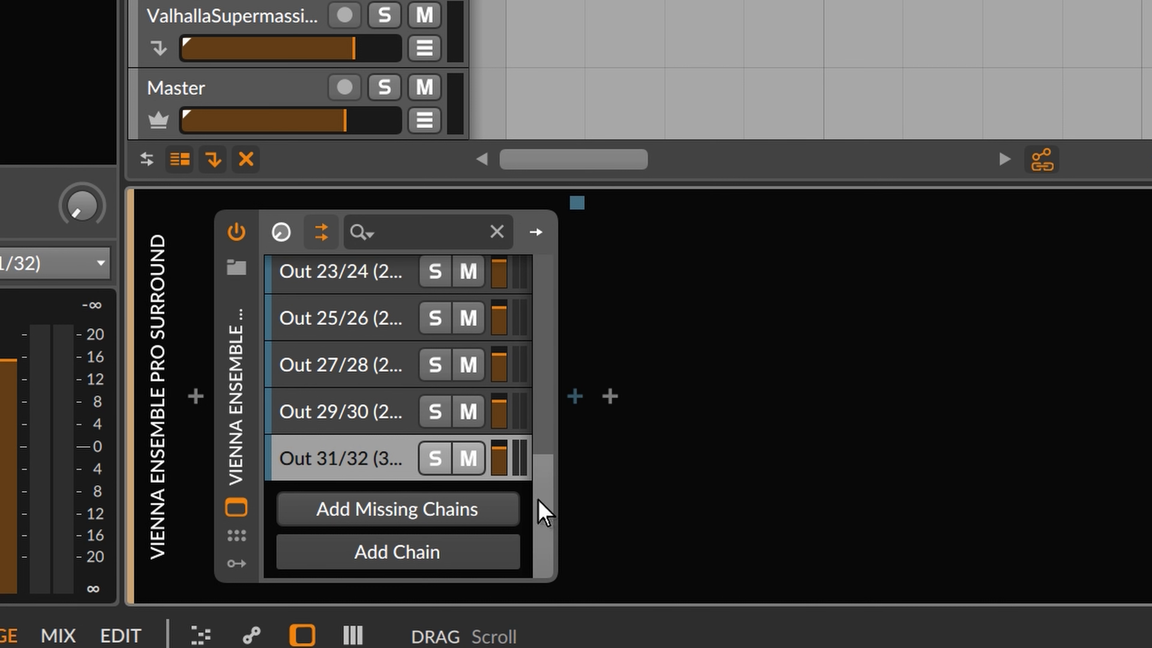
pyautogui.moveTo(545, 509); pyautogui.dragTo(514, 548)
pyautogui.click(354, 282)
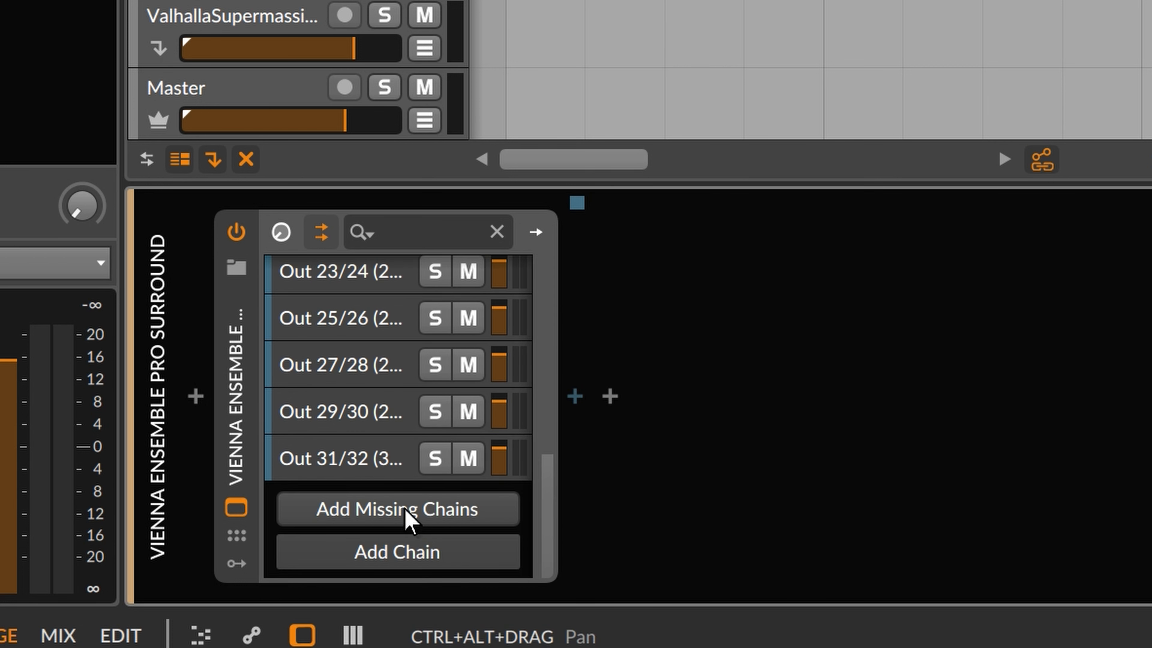
pyautogui.keyDown('shift'); pyautogui.click(363, 456); pyautogui.keyUp('shift')
pyautogui.press('Delete')
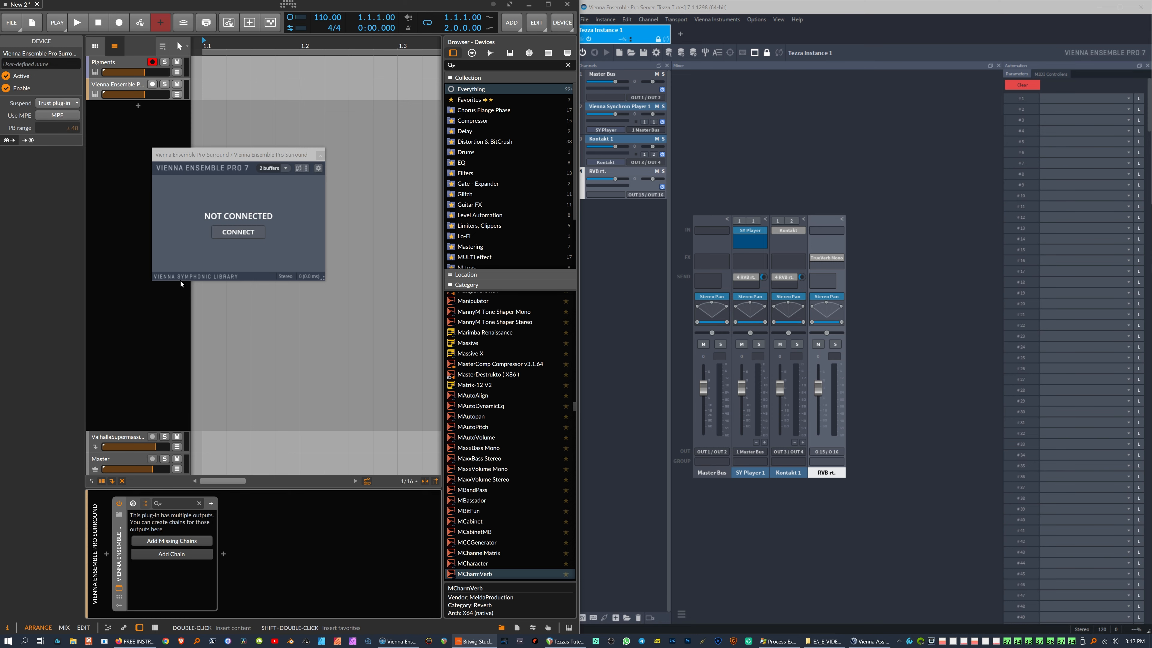
# Step: Deactivate and reactivate the Vienna Ensemble Pro track
pyautogui.click(125, 89)
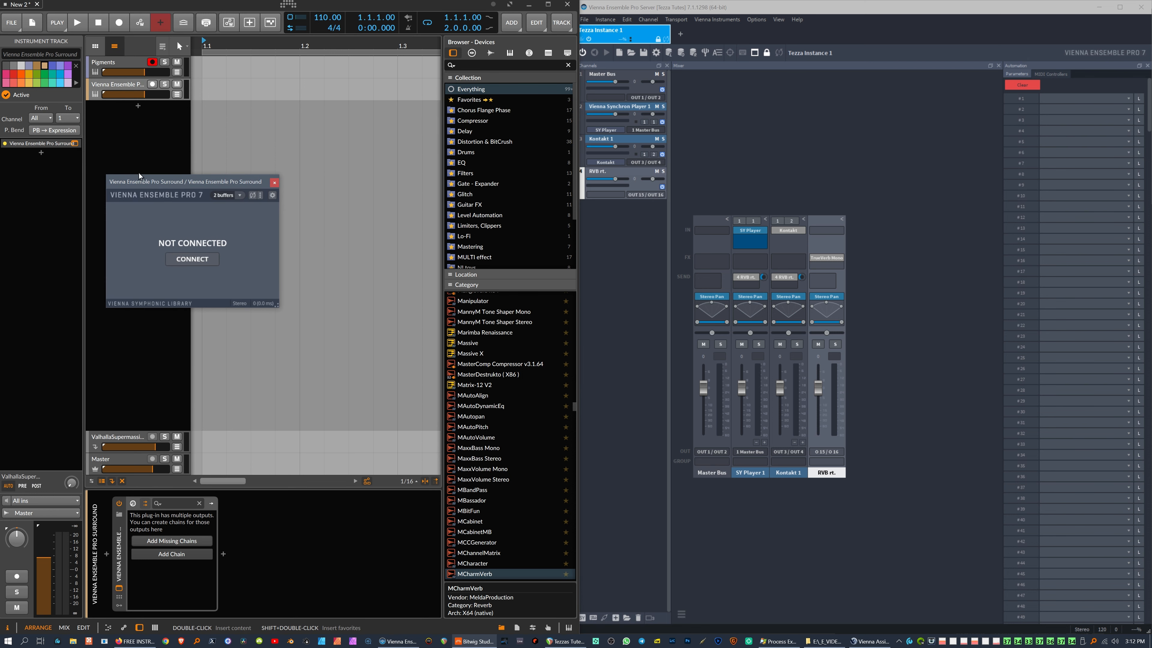
pyautogui.click(5, 96)
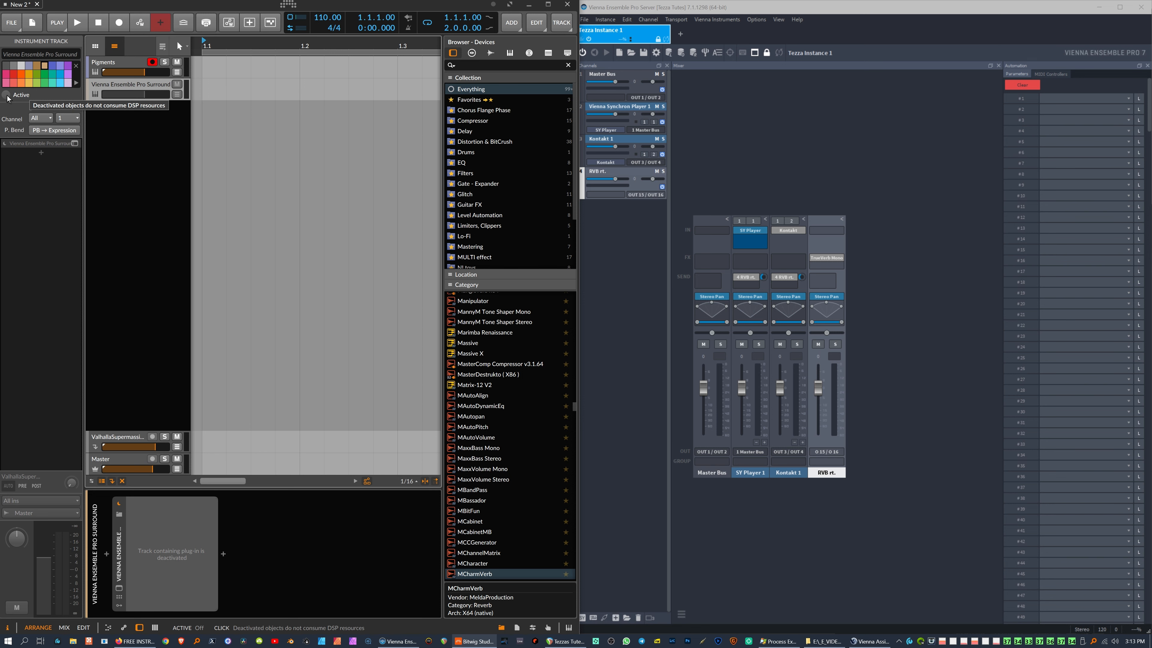
pyautogui.click(7, 95)
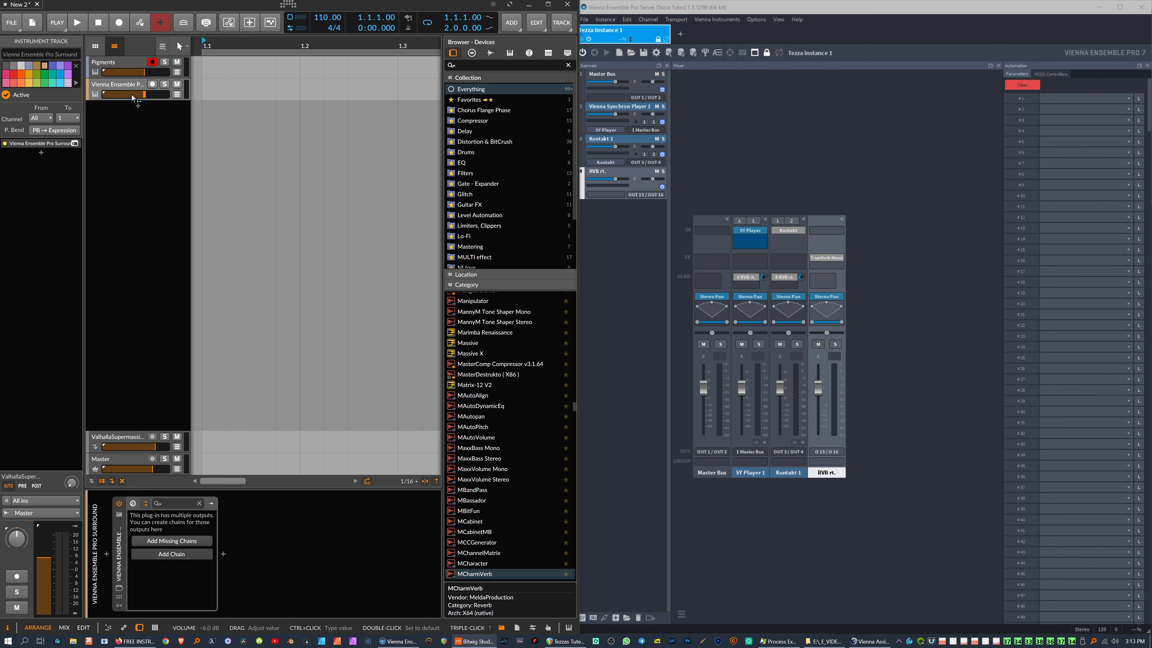
# Step: Open the VEP plug-in window and connect it to Tezza Instance 1
pyautogui.click(74, 143)
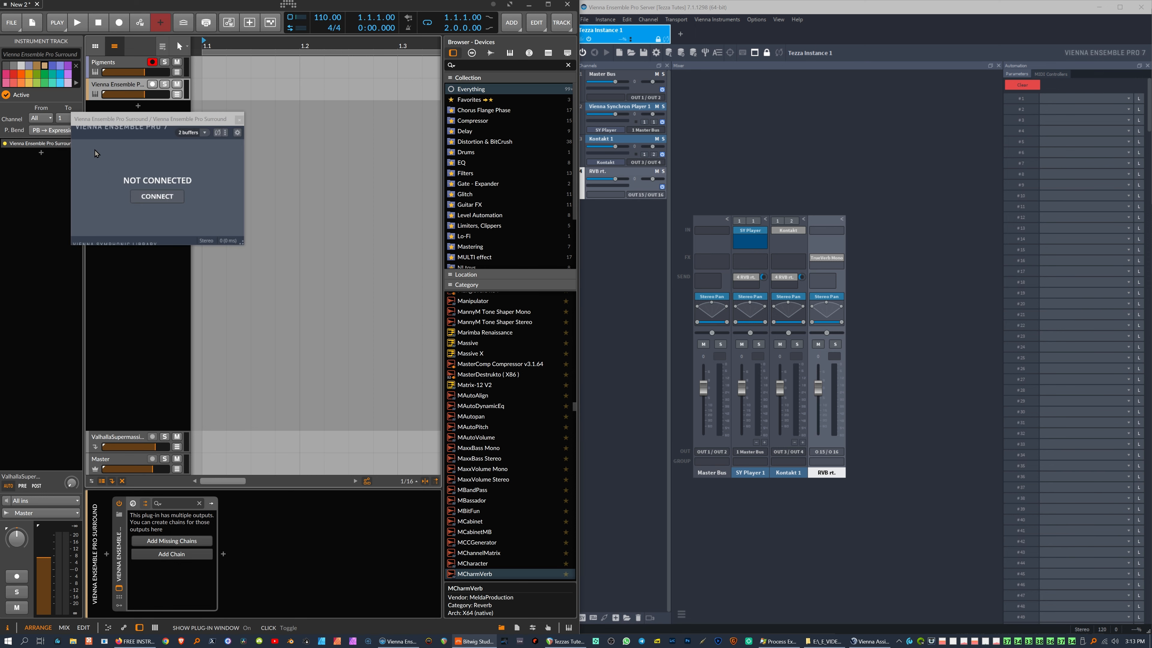
pyautogui.click(157, 196)
pyautogui.doubleClick(102, 171)
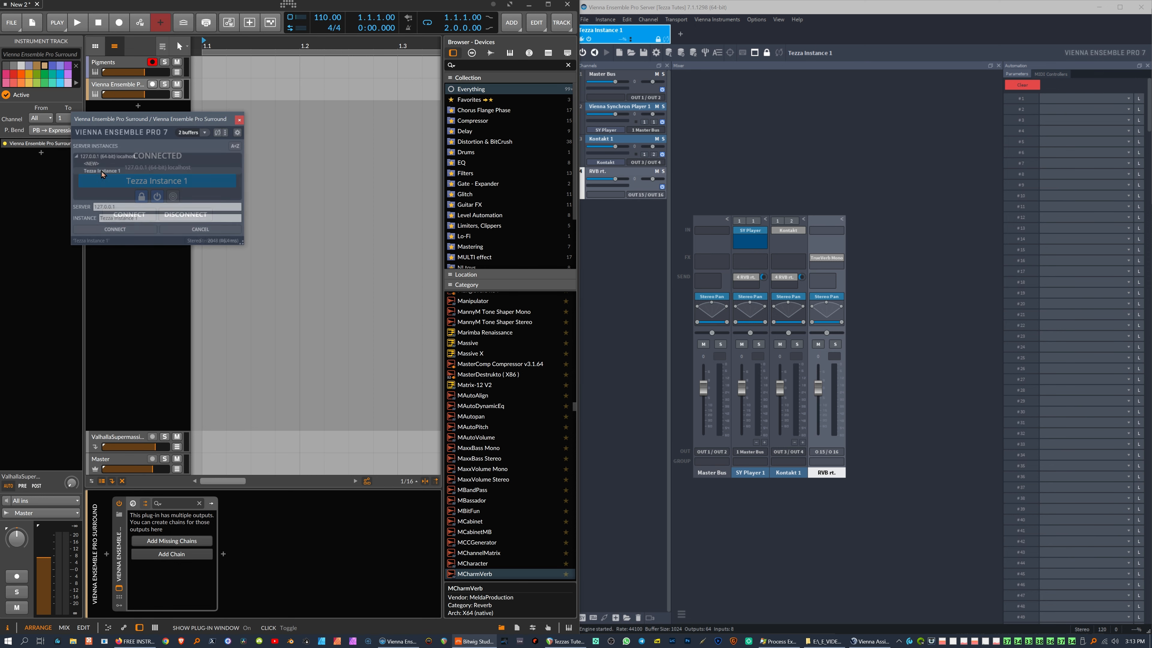
pyautogui.moveTo(154, 118); pyautogui.dragTo(339, 119)
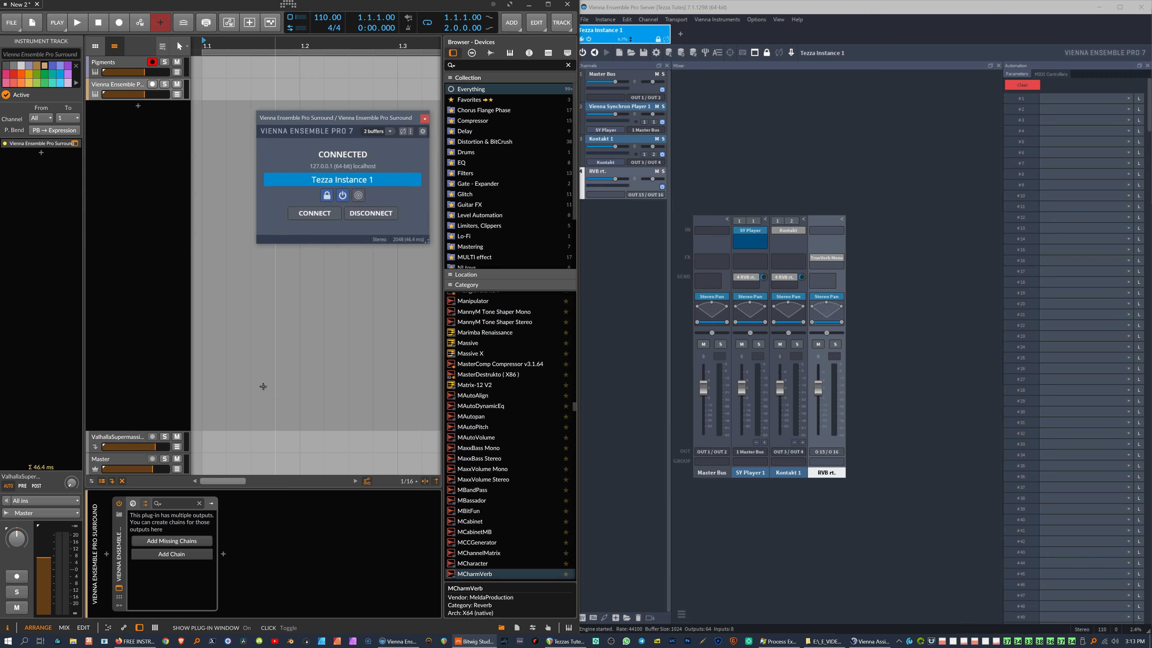
# Step: Add the plug-in's missing output chains and discard VEP's incoming project data
pyautogui.click(173, 543)
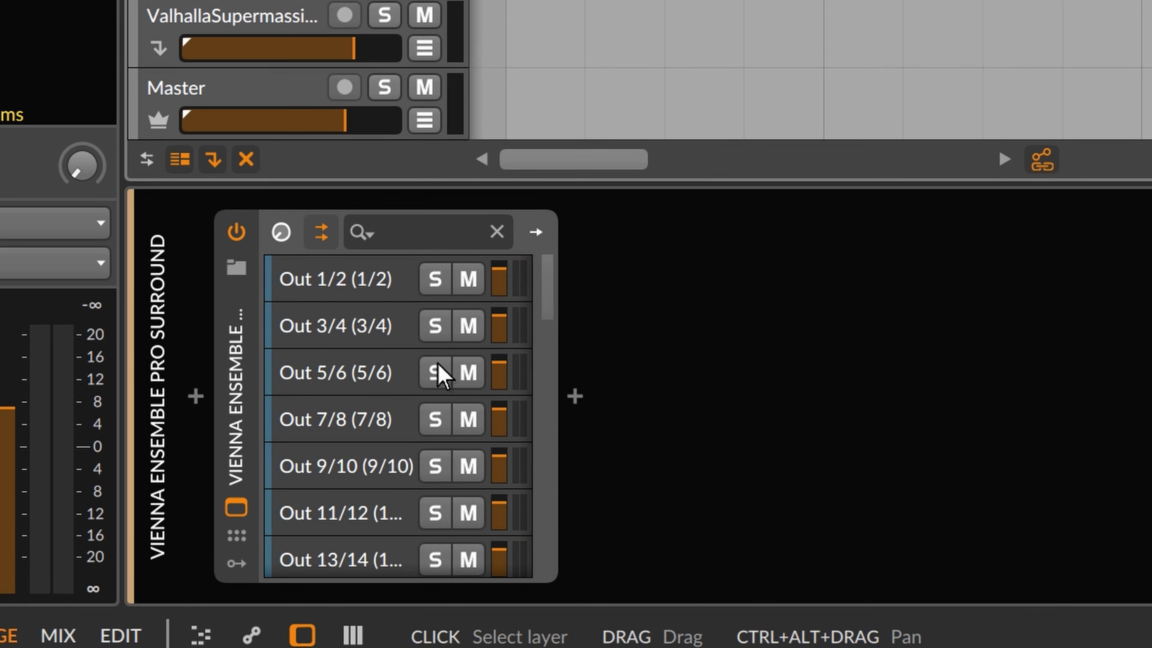
pyautogui.moveTo(539, 280); pyautogui.dragTo(555, 219)
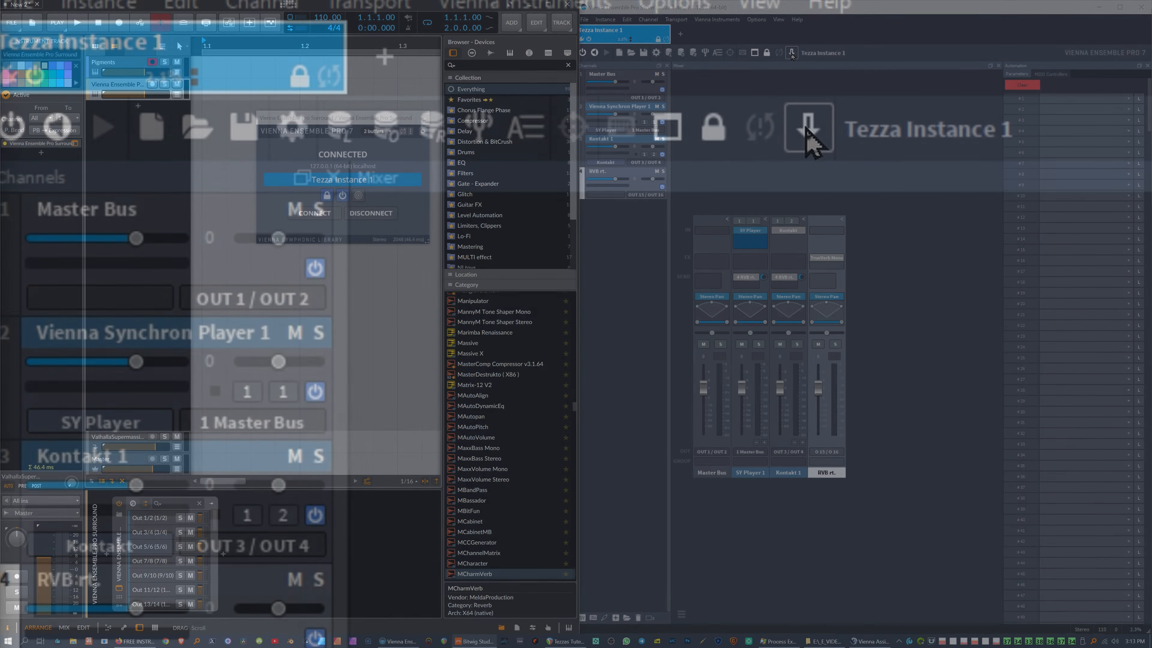
pyautogui.click(791, 53)
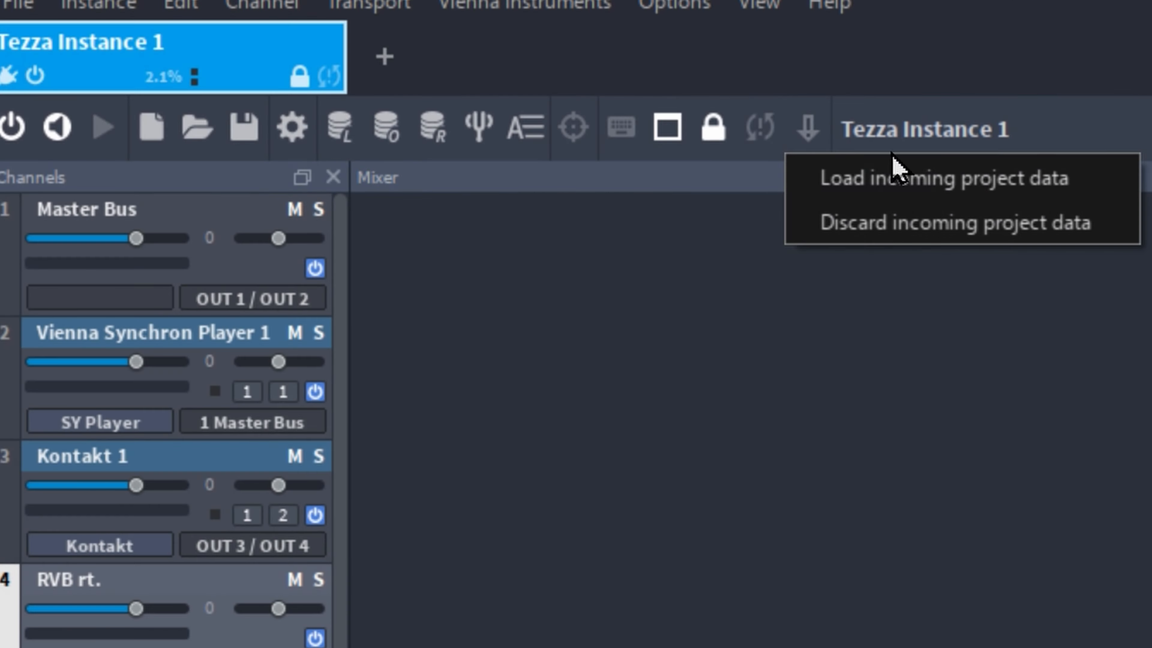
pyautogui.click(1027, 222)
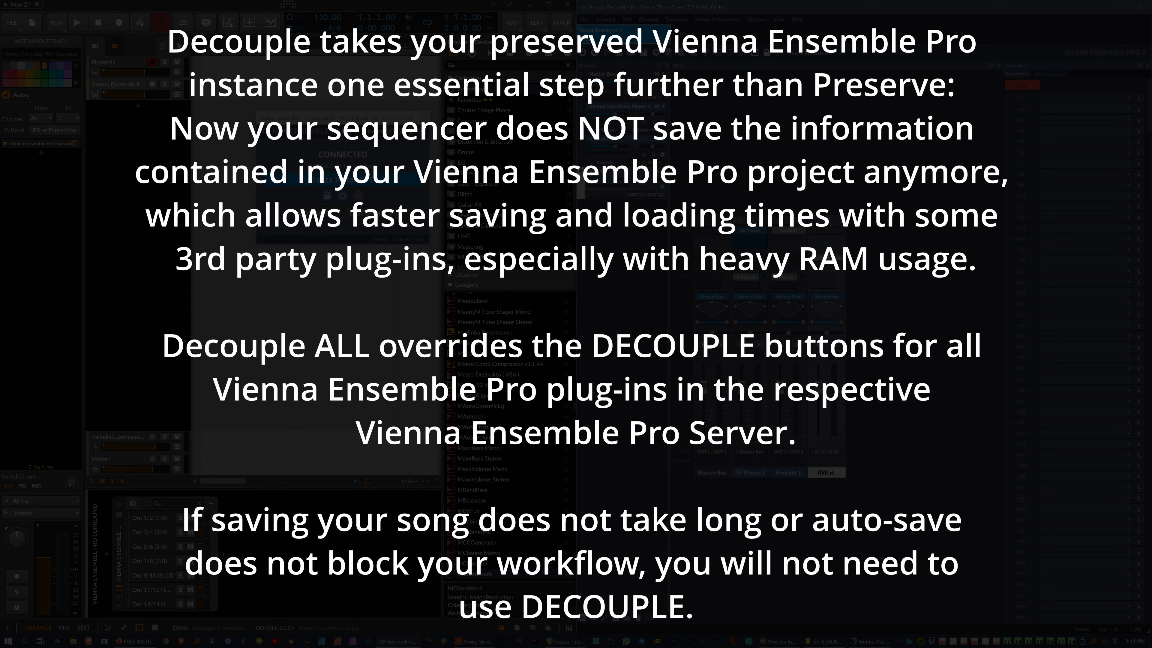
pyautogui.moveTo(348, 119); pyautogui.dragTo(253, 150)
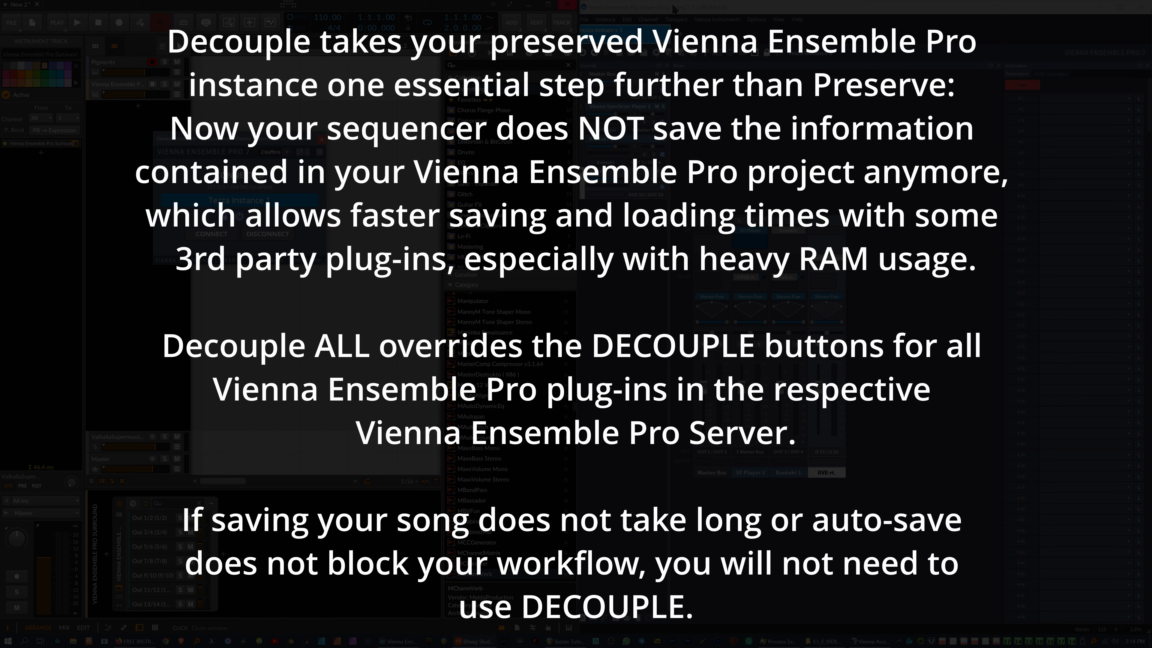
pyautogui.click(746, 10)
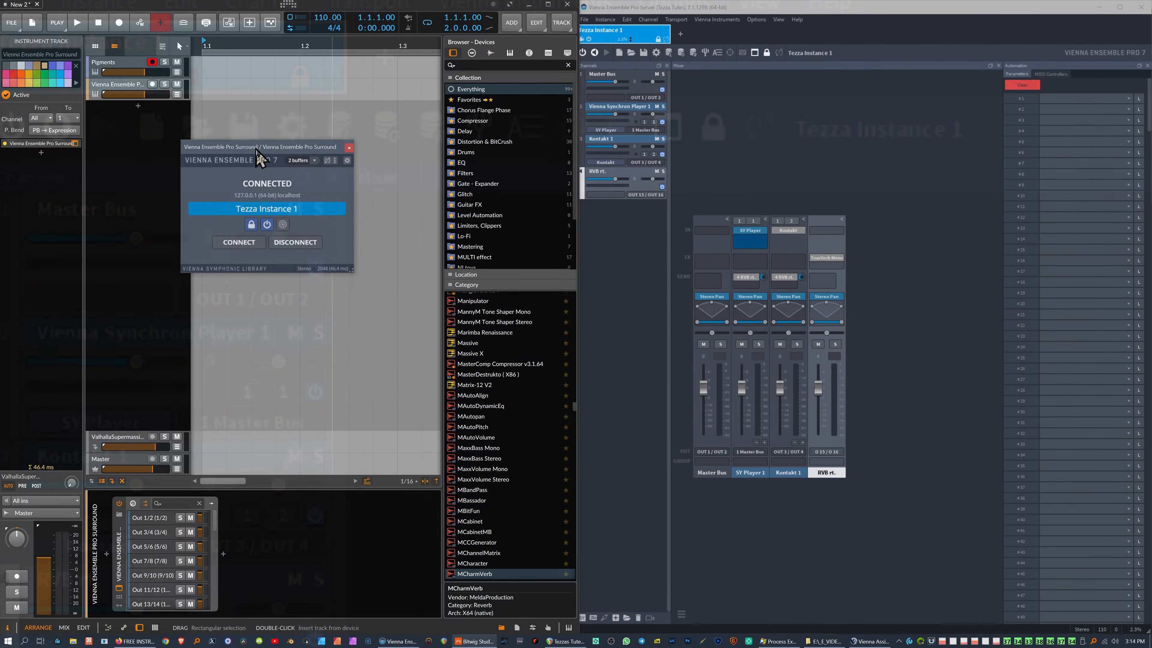
pyautogui.moveTo(257, 150); pyautogui.dragTo(232, 169)
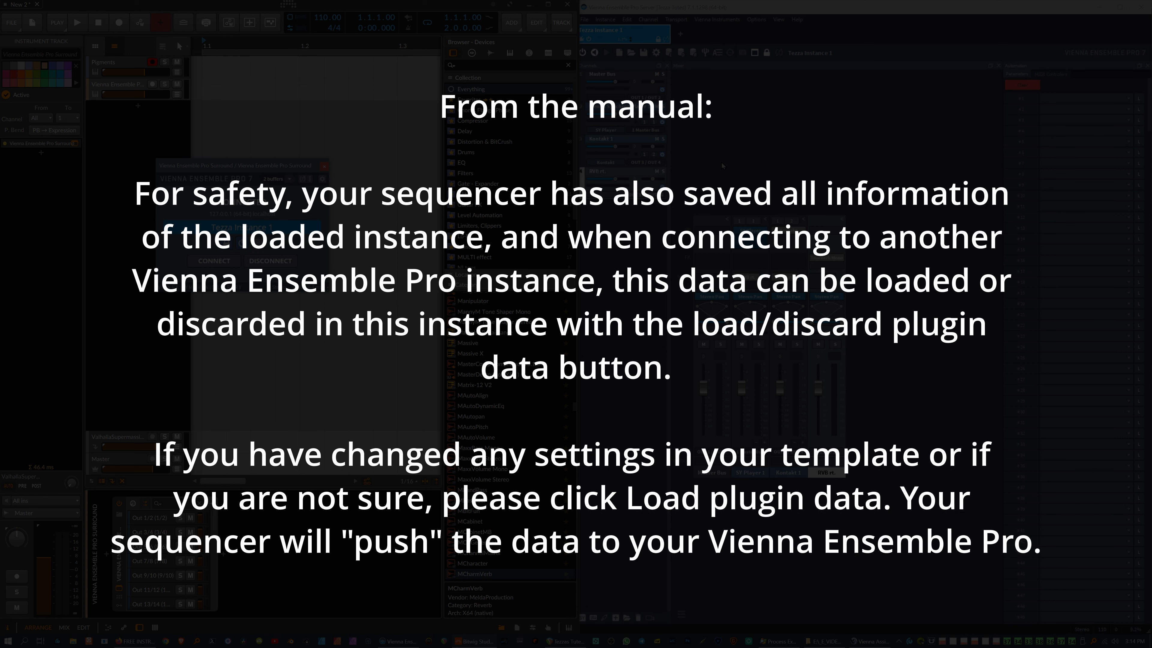
pyautogui.moveTo(280, 169)
pyautogui.mouseDown()
pyautogui.moveTo(307, 169)
pyautogui.moveTo(292, 168)
pyautogui.mouseUp()
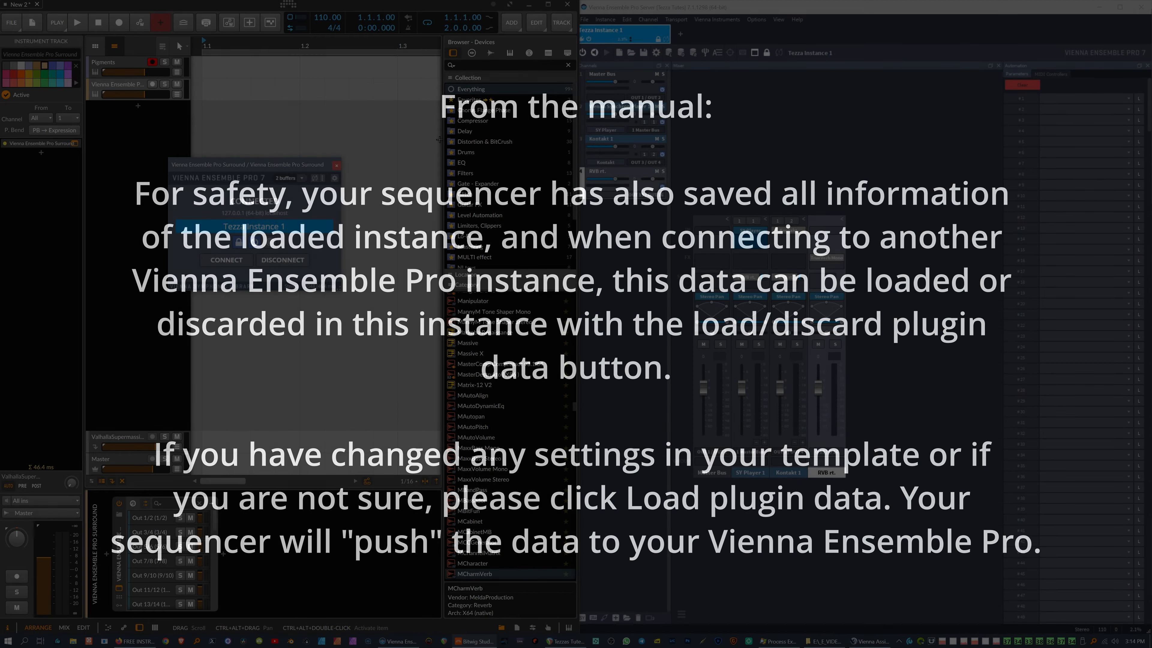
pyautogui.moveTo(249, 164); pyautogui.dragTo(245, 162)
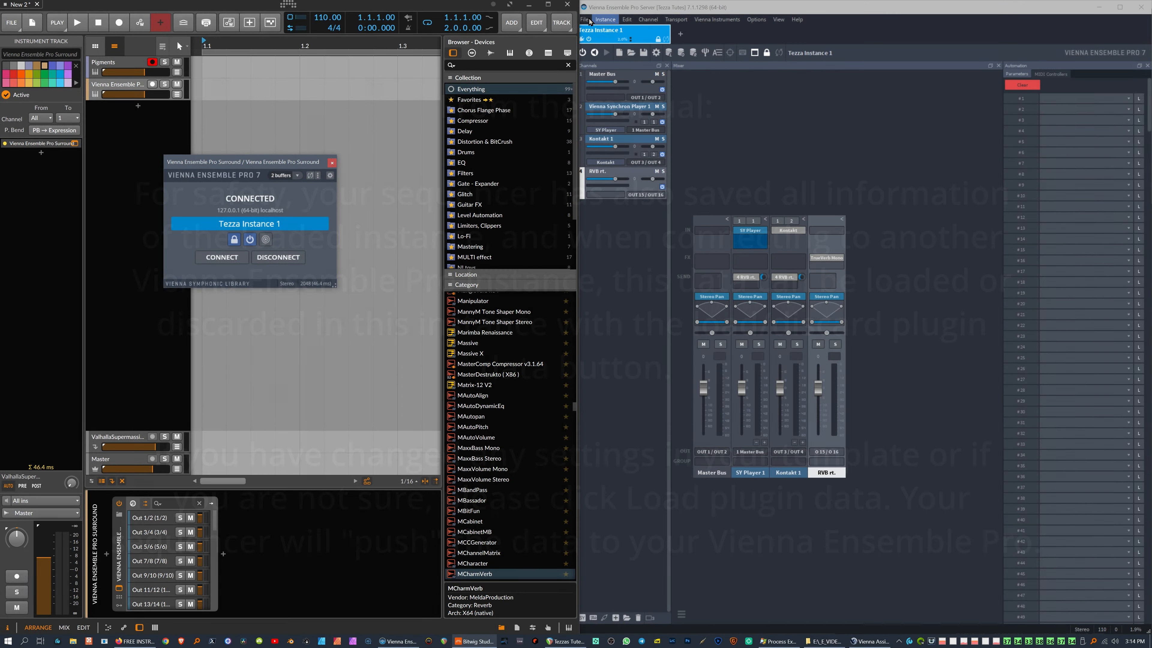
# Step: Load the recent TK11 (Bitwig) server project in VEP Server, discarding the old project's changes
pyautogui.click(583, 21)
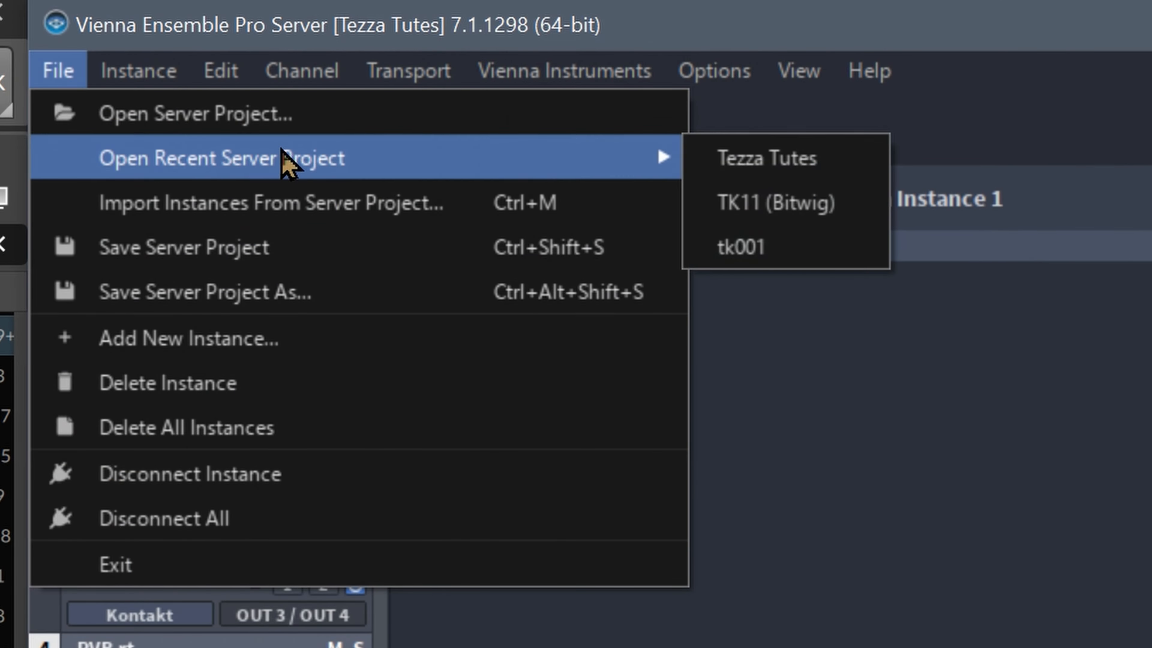
pyautogui.moveTo(533, 173)
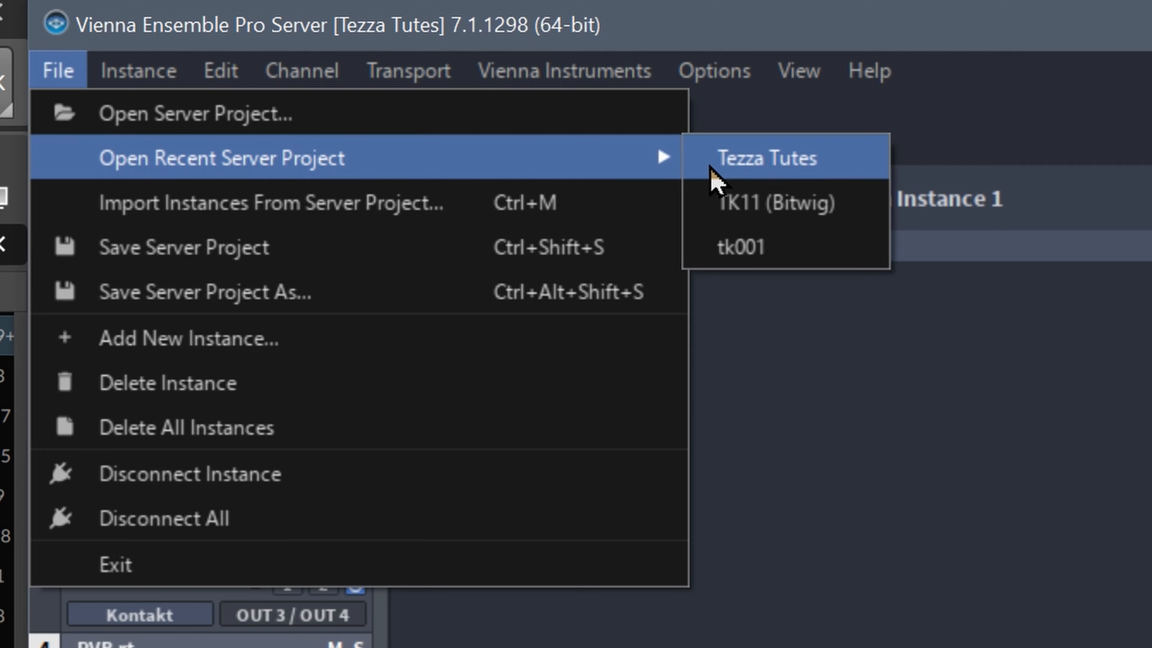
pyautogui.click(789, 221)
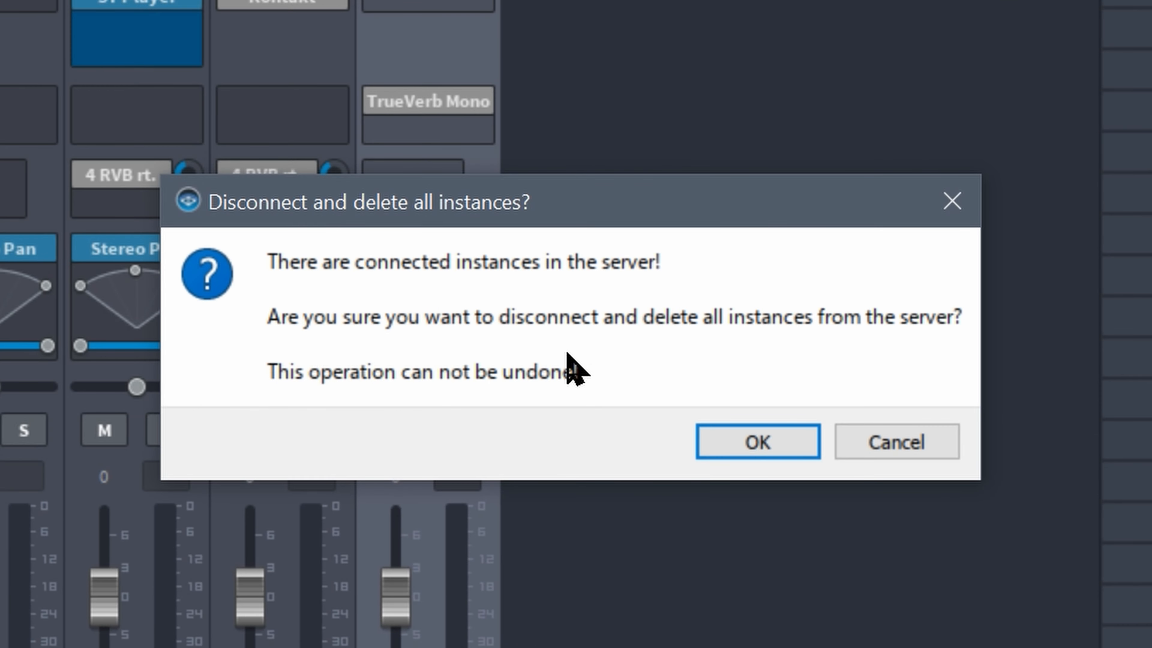
pyautogui.click(756, 444)
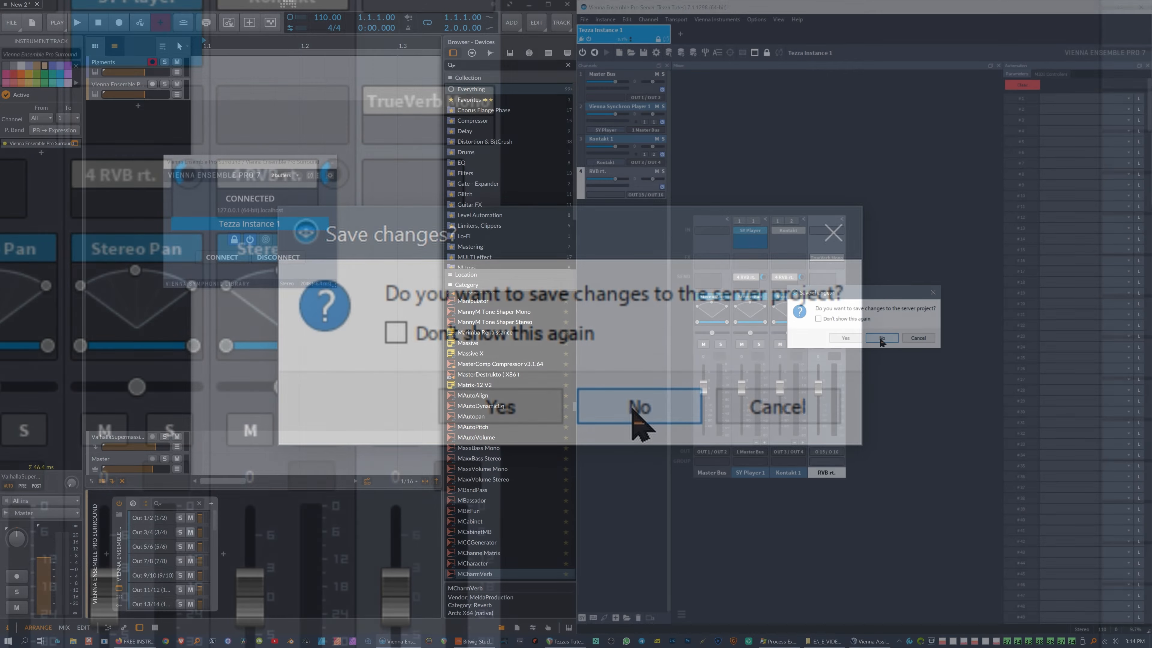
pyautogui.click(880, 338)
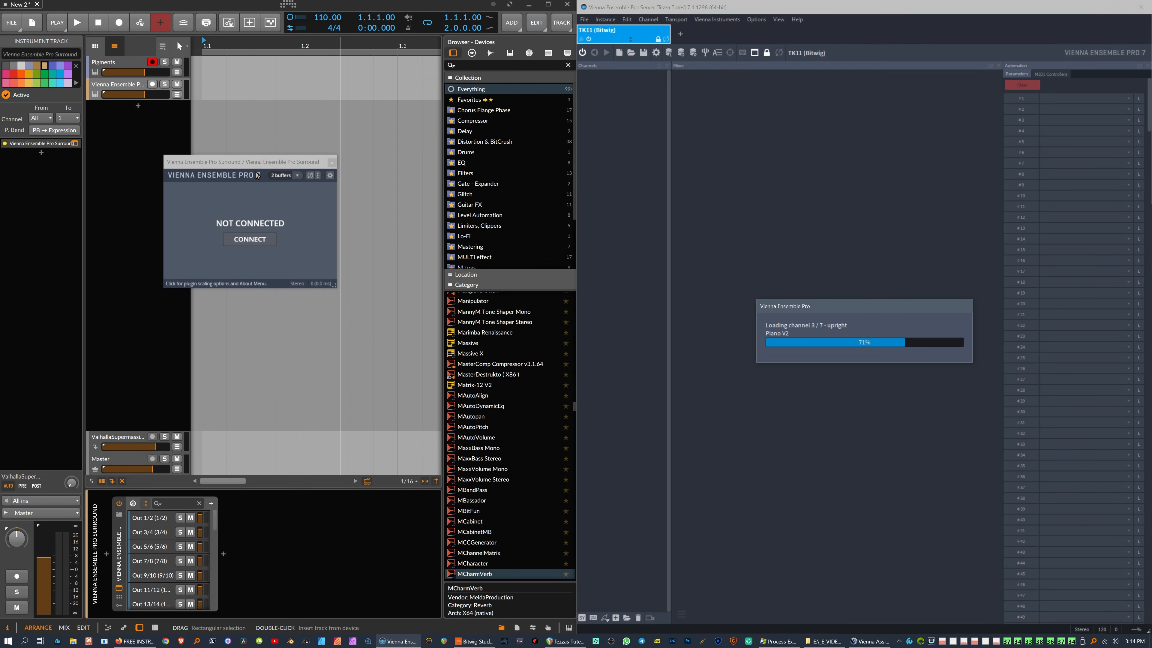
# Step: Close the current Bitwig project without saving and reopen TK11.vep from recent projects
pyautogui.moveTo(258, 176); pyautogui.dragTo(212, 162)
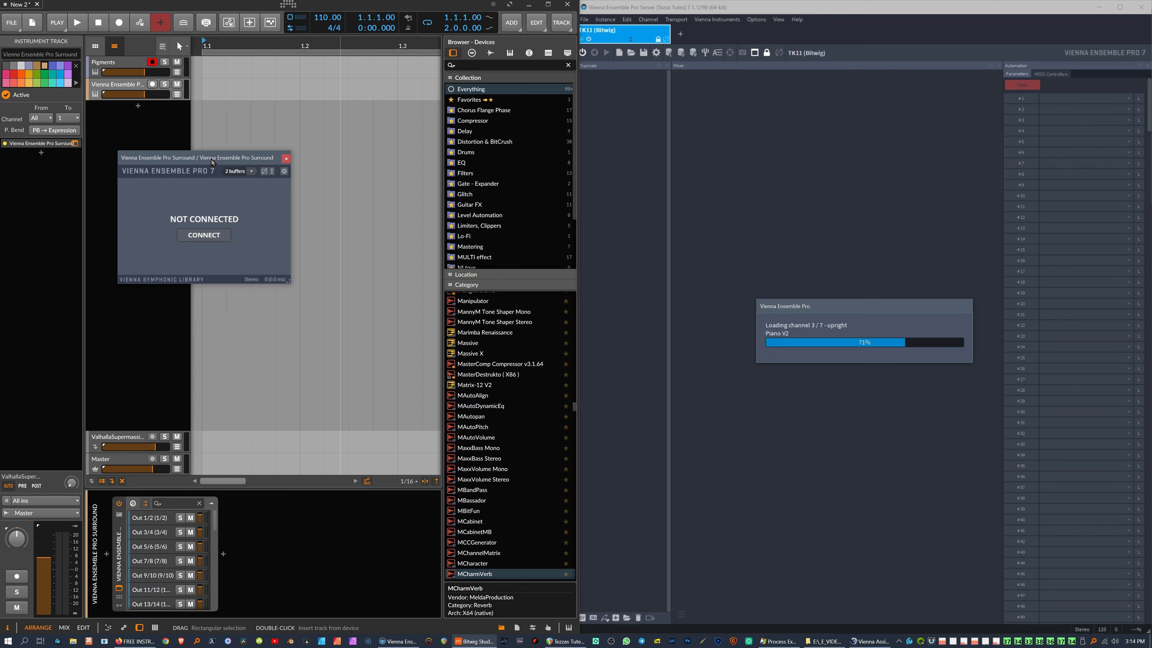
pyautogui.click(38, 4)
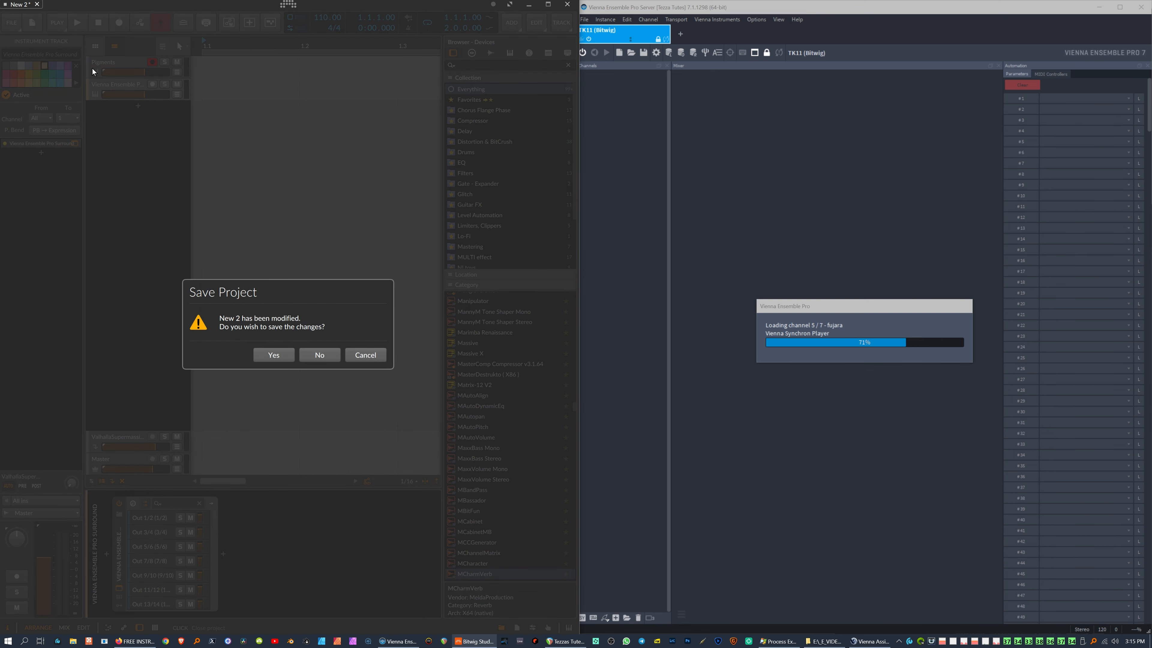
pyautogui.click(317, 355)
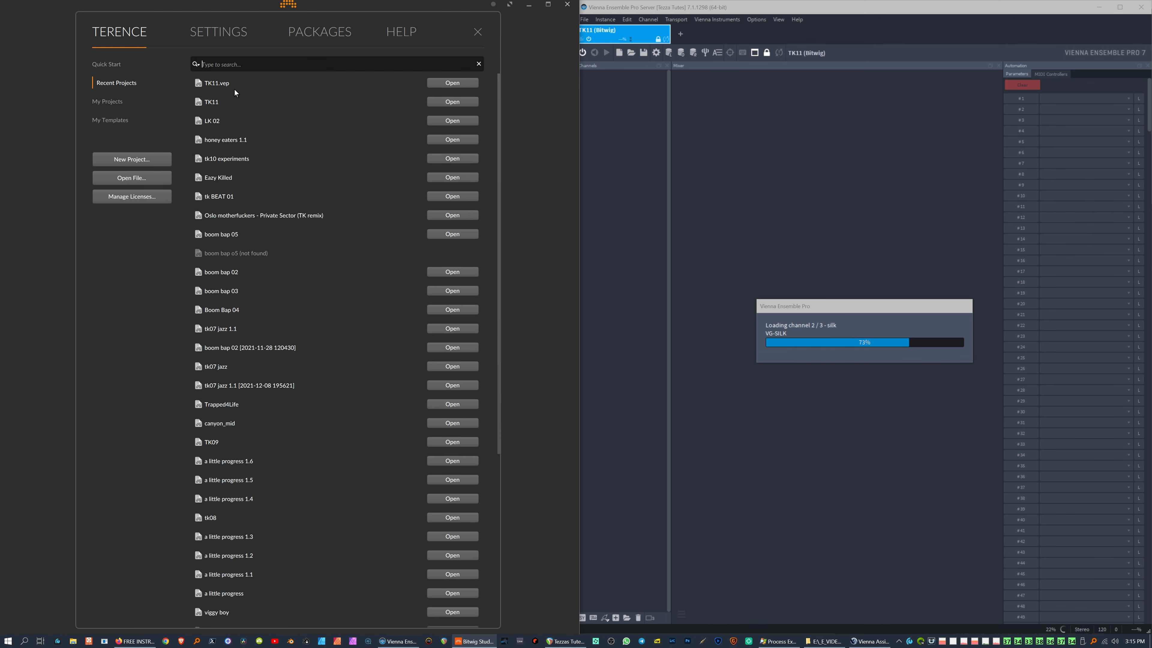
pyautogui.click(205, 84)
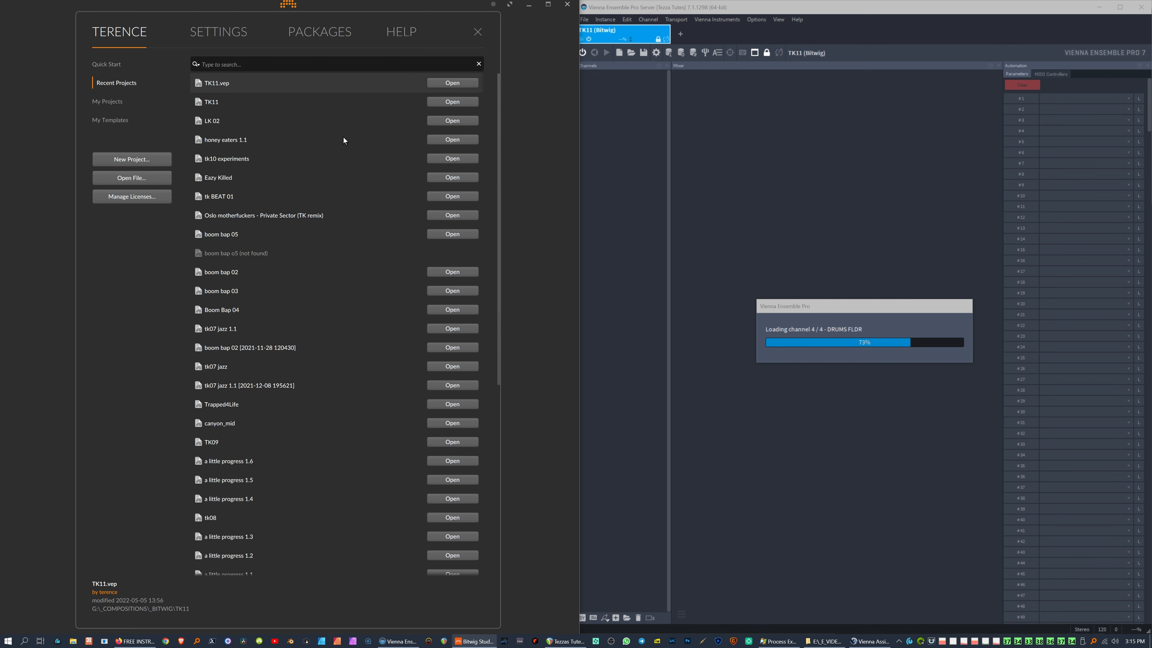
pyautogui.click(452, 83)
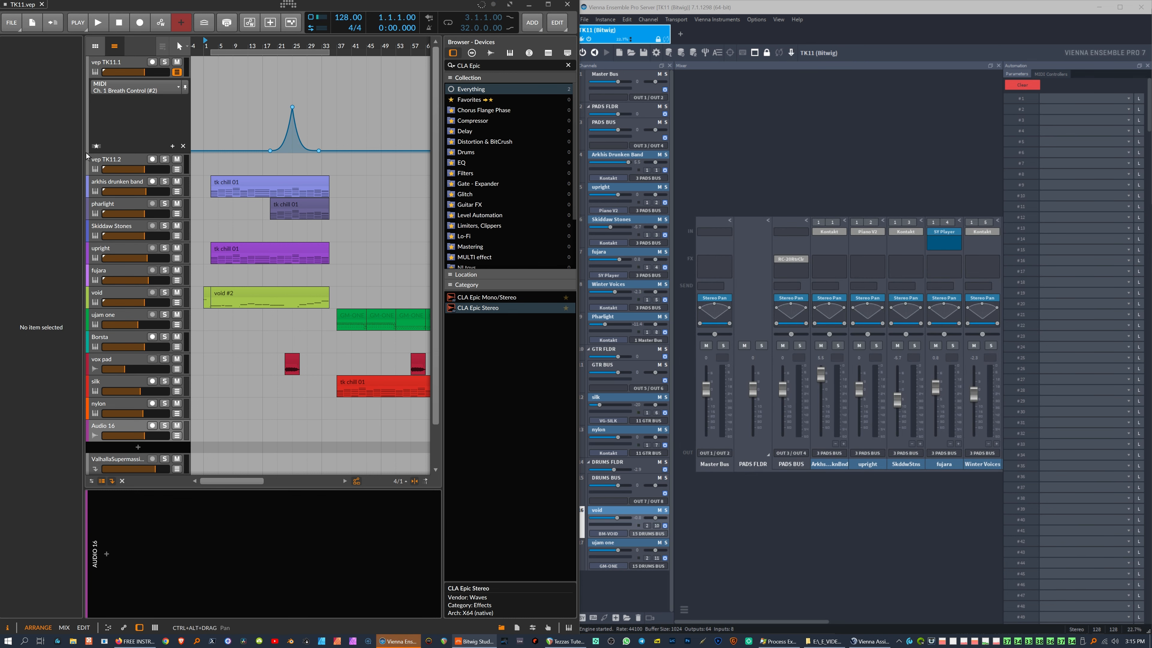
# Step: Select the vep TK11.1 track and bring its VEP plug-in window over the track list
pyautogui.click(109, 68)
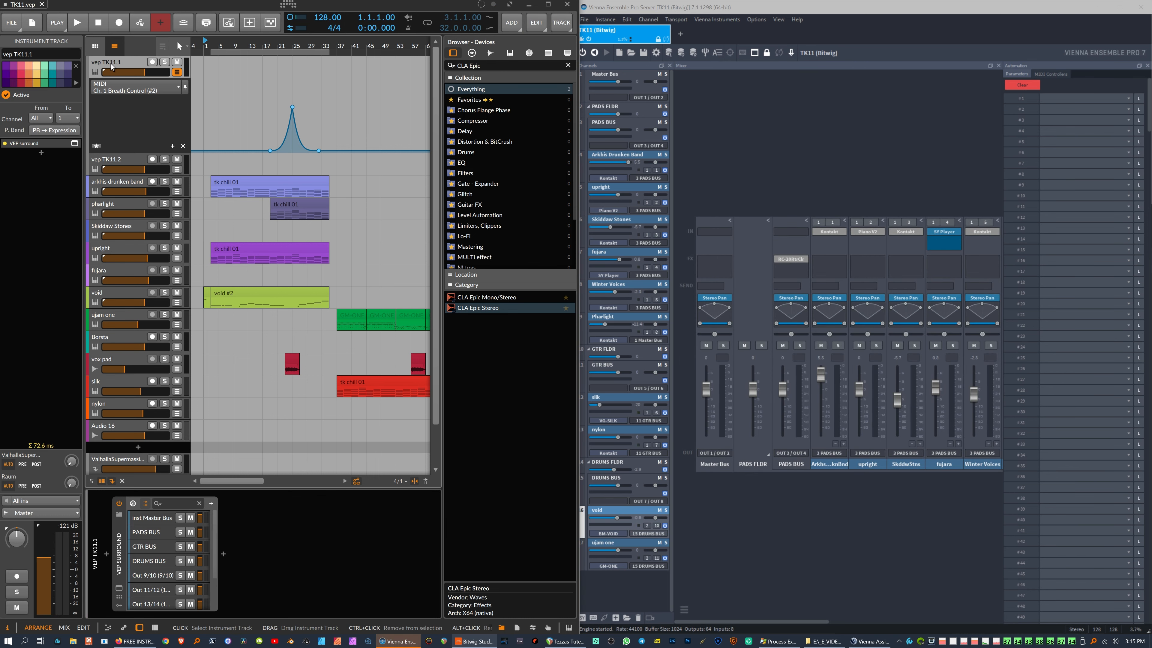
pyautogui.click(75, 143)
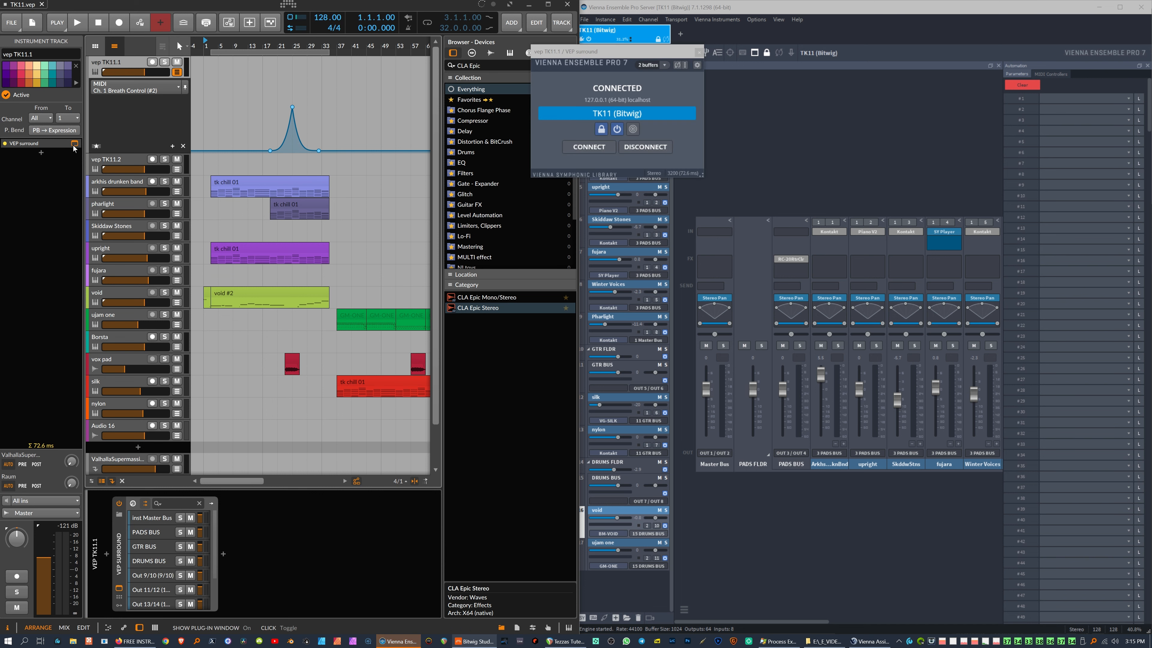
pyautogui.moveTo(589, 51); pyautogui.dragTo(82, 205)
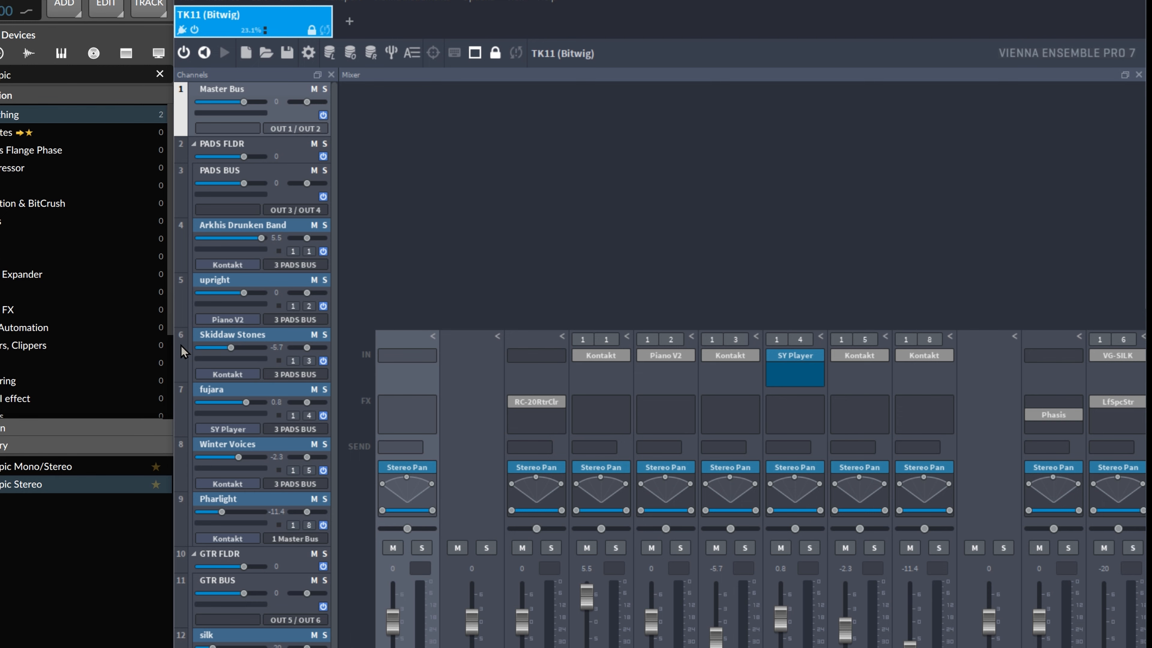
# Step: In VEP Server, collapse GTR FLDR and PADS FLDR and insert a new folder channel
pyautogui.click(194, 554)
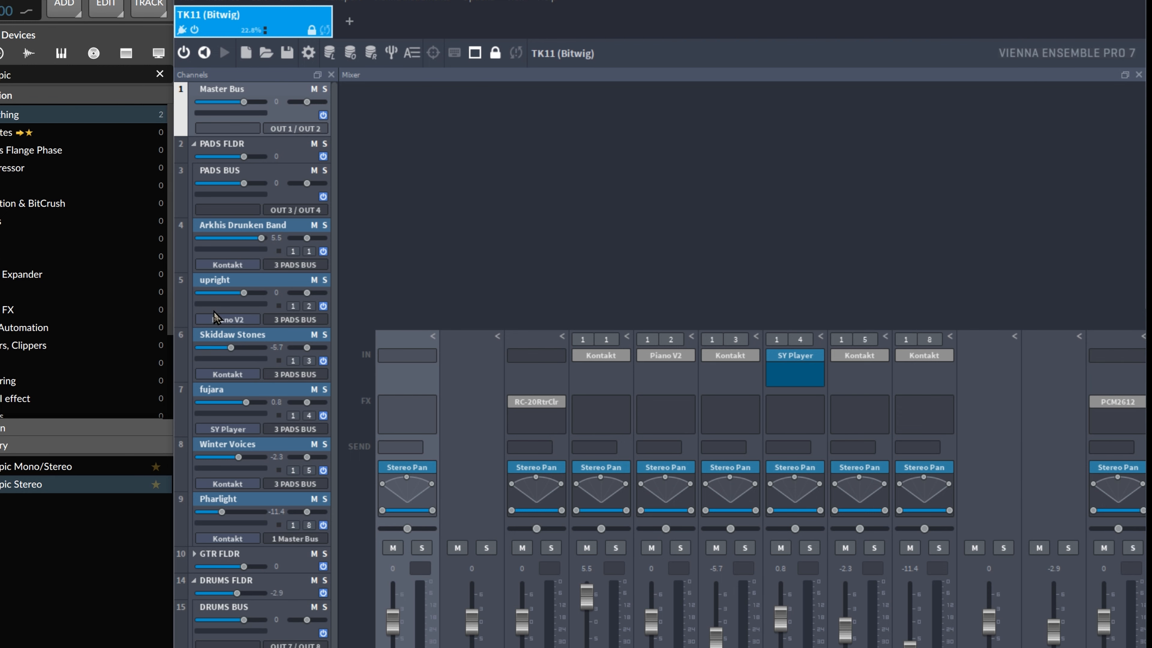
pyautogui.click(193, 144)
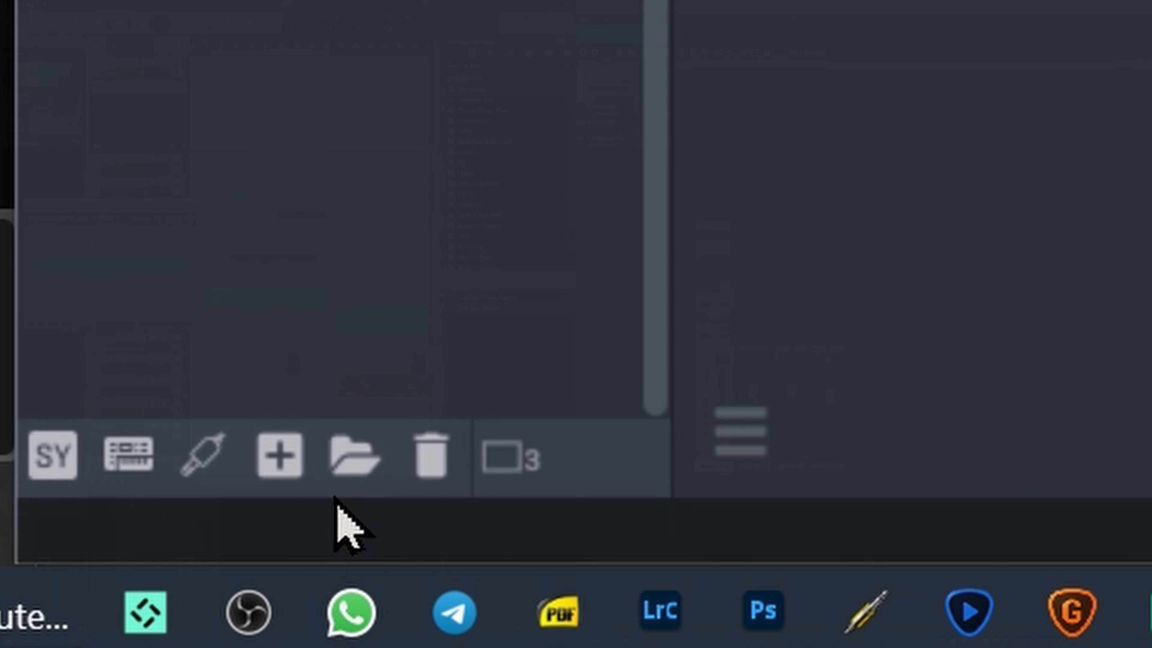
pyautogui.click(338, 465)
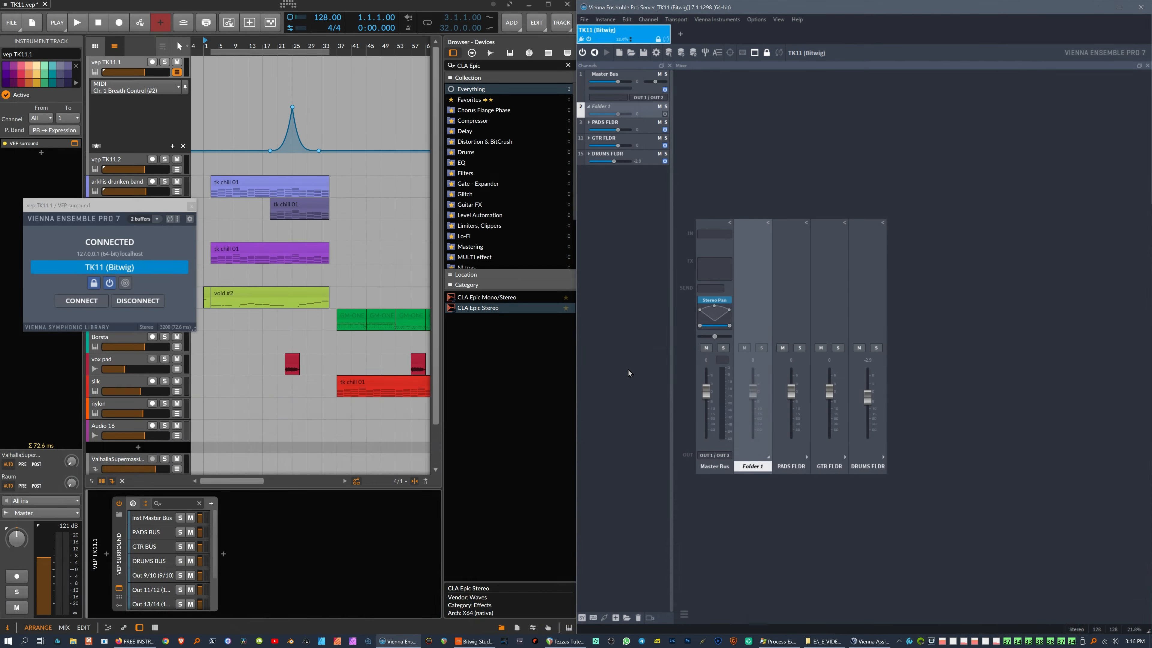
# Step: Undo the Folder 1 channel insert in VEP Server, then reposition Bitwig's VEP surround plug-in window
pyautogui.click(627, 19)
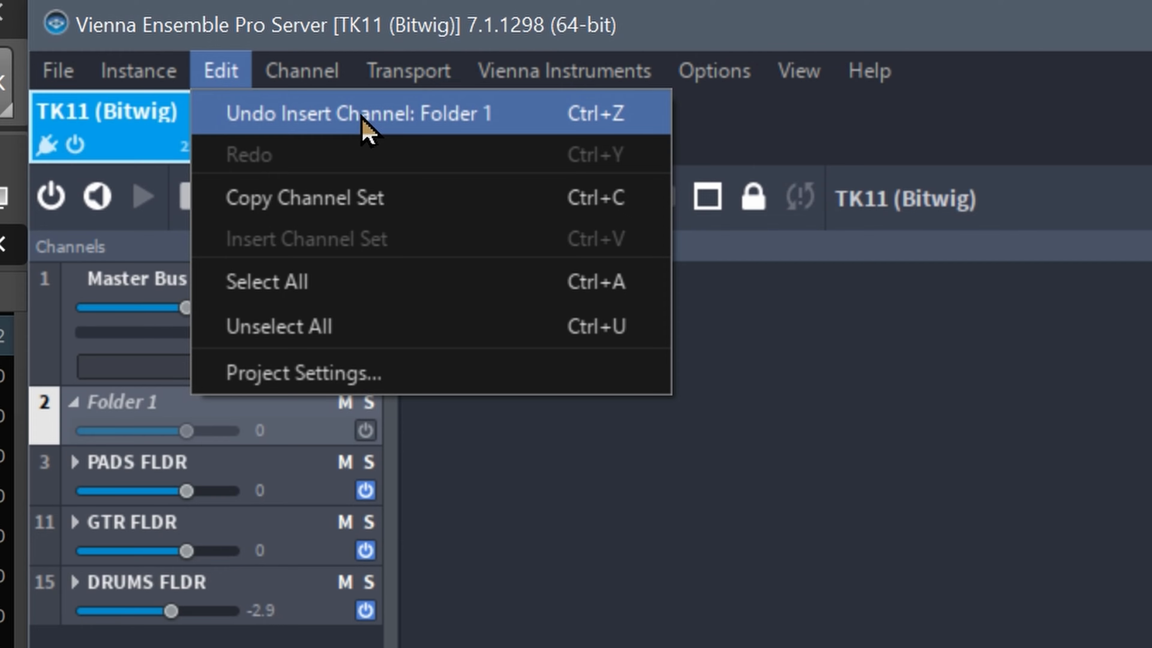
pyautogui.click(362, 114)
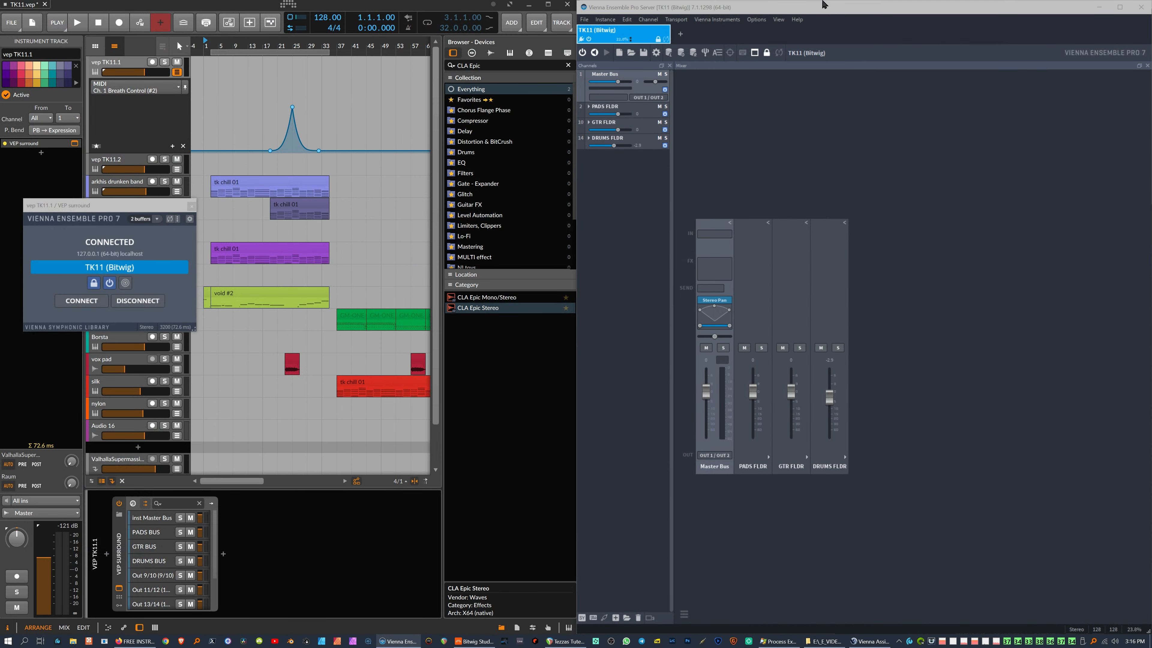
pyautogui.click(380, 4)
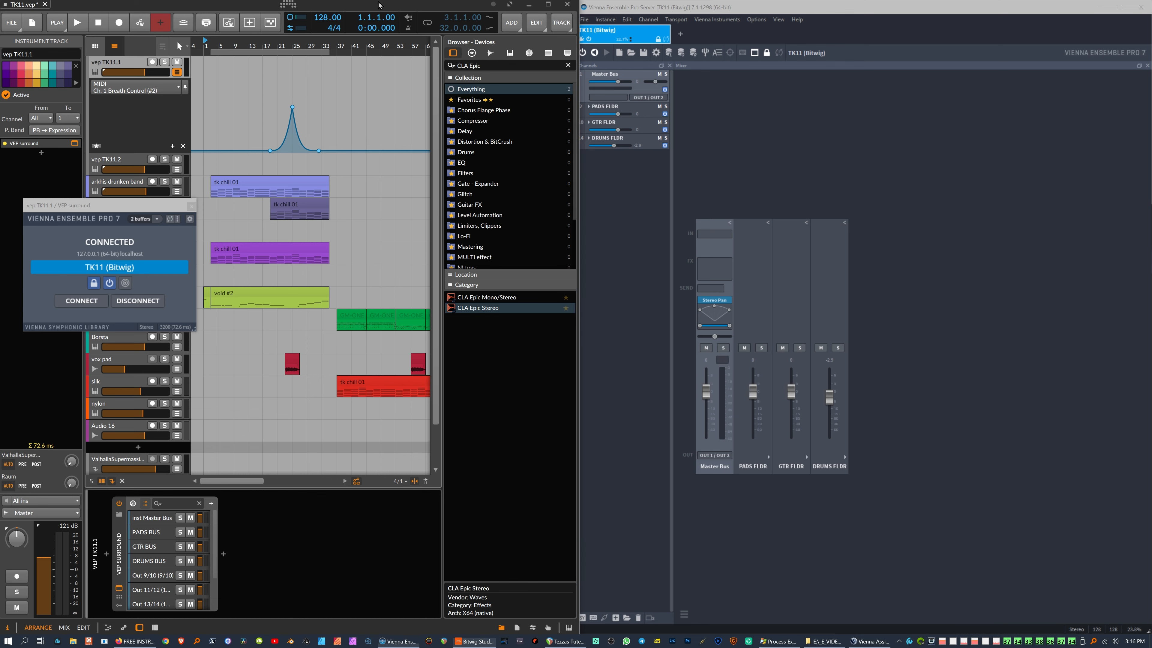
pyautogui.moveTo(96, 204); pyautogui.dragTo(233, 227)
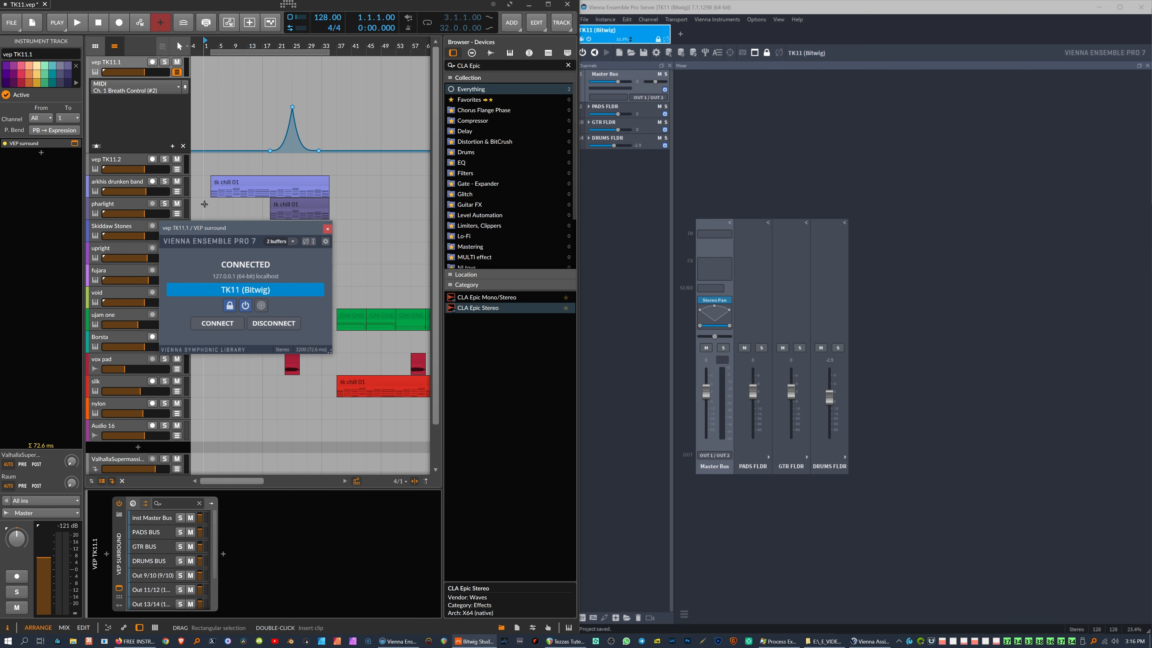
pyautogui.moveTo(227, 227); pyautogui.dragTo(101, 216)
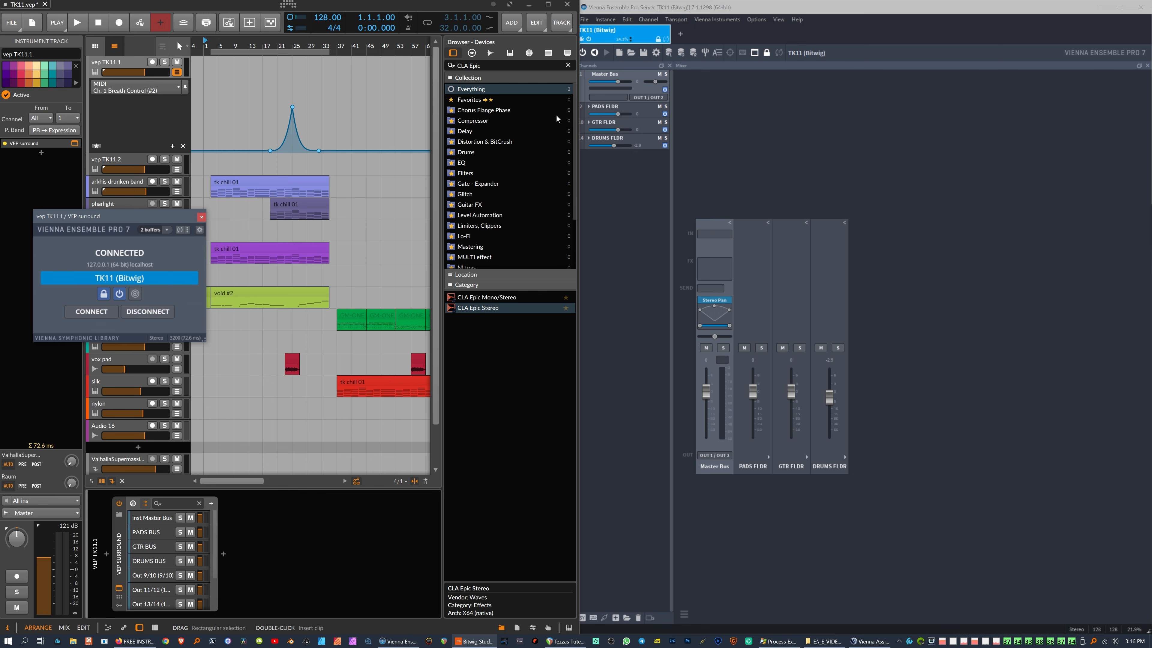
pyautogui.click(751, 9)
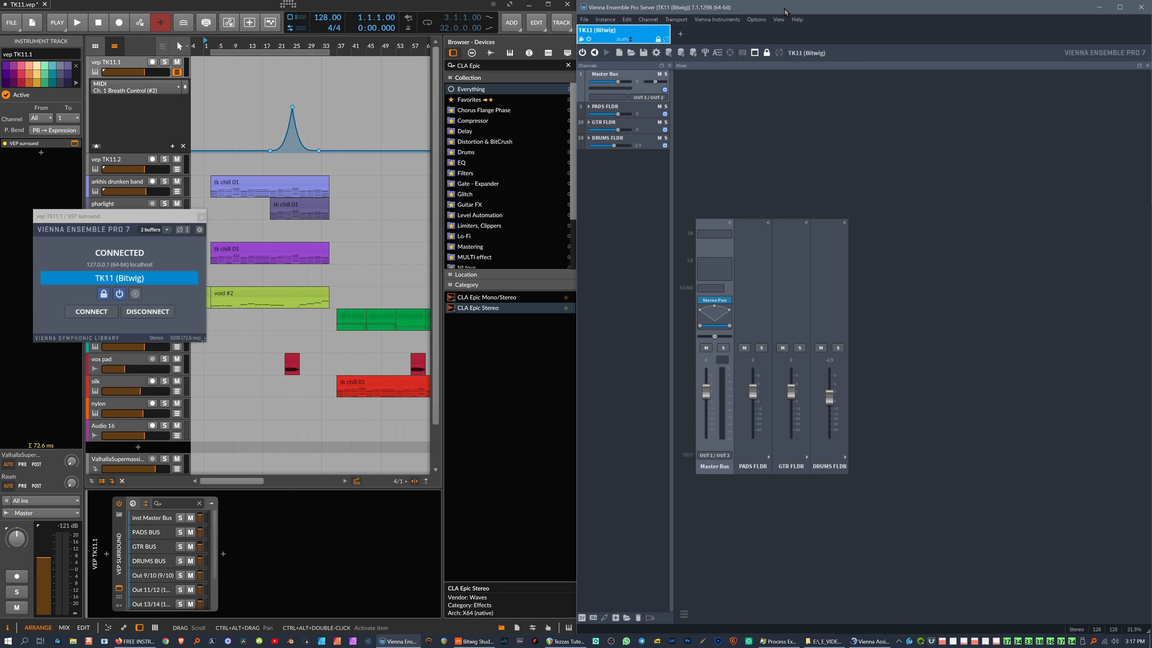
pyautogui.moveTo(147, 217); pyautogui.dragTo(340, 454)
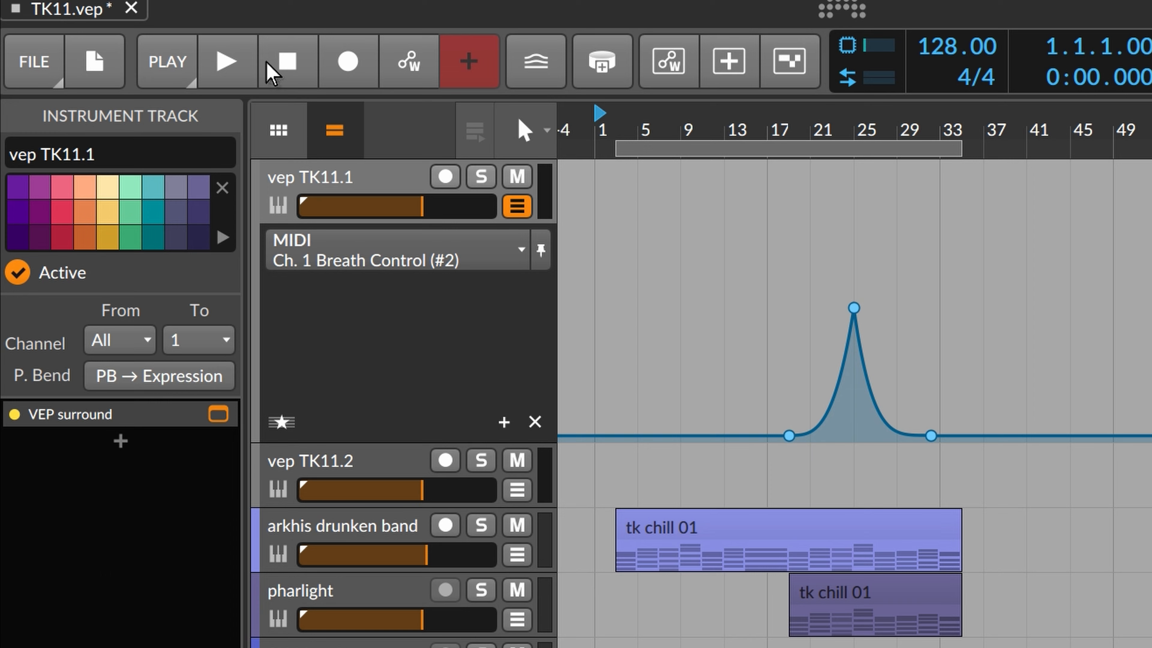
# Step: Play the arrangement full-screen, lowering arkhis drunken band and inst Master Bus volumes slightly, then stop
pyautogui.click(239, 76)
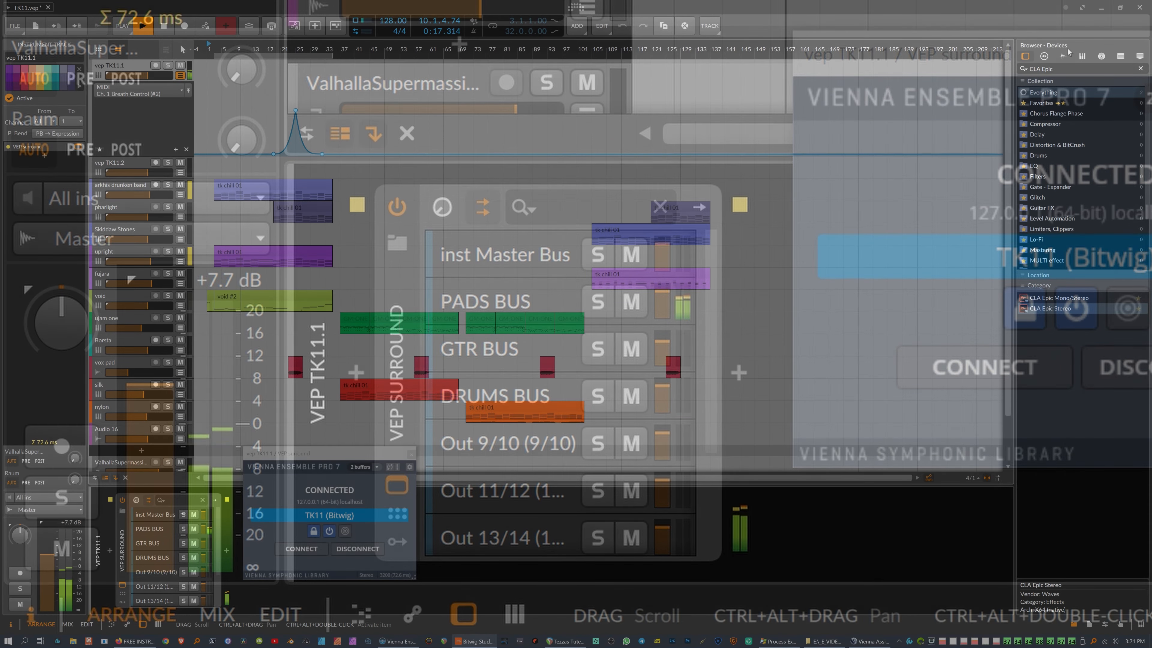
pyautogui.click(1082, 8)
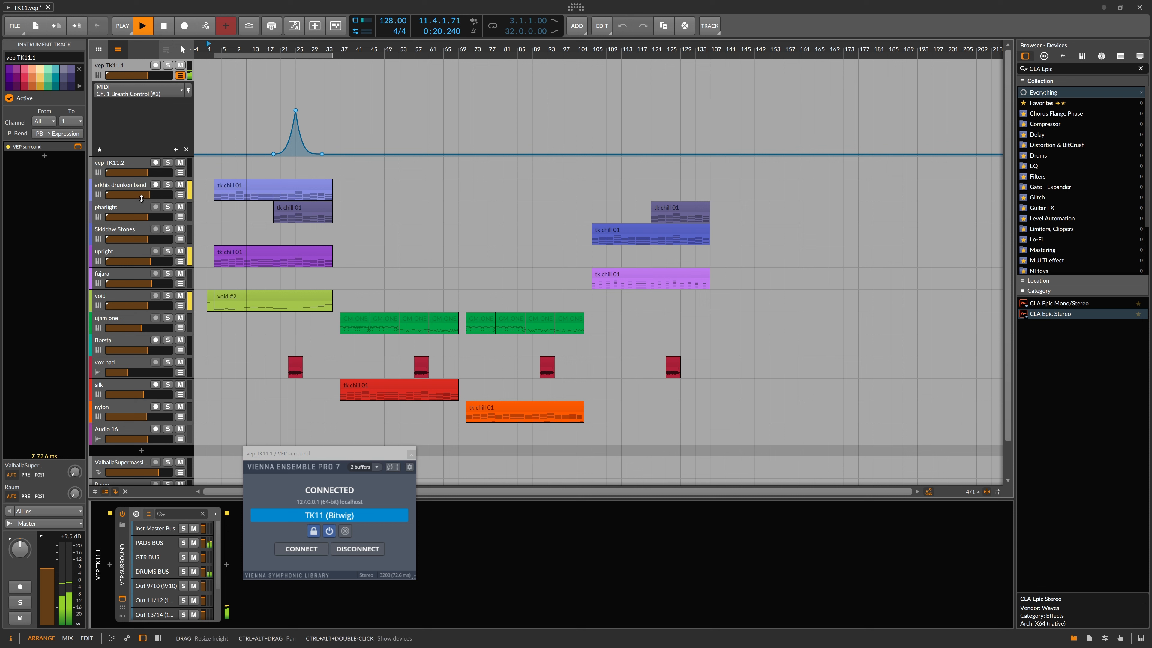
pyautogui.moveTo(141, 198); pyautogui.dragTo(149, 195)
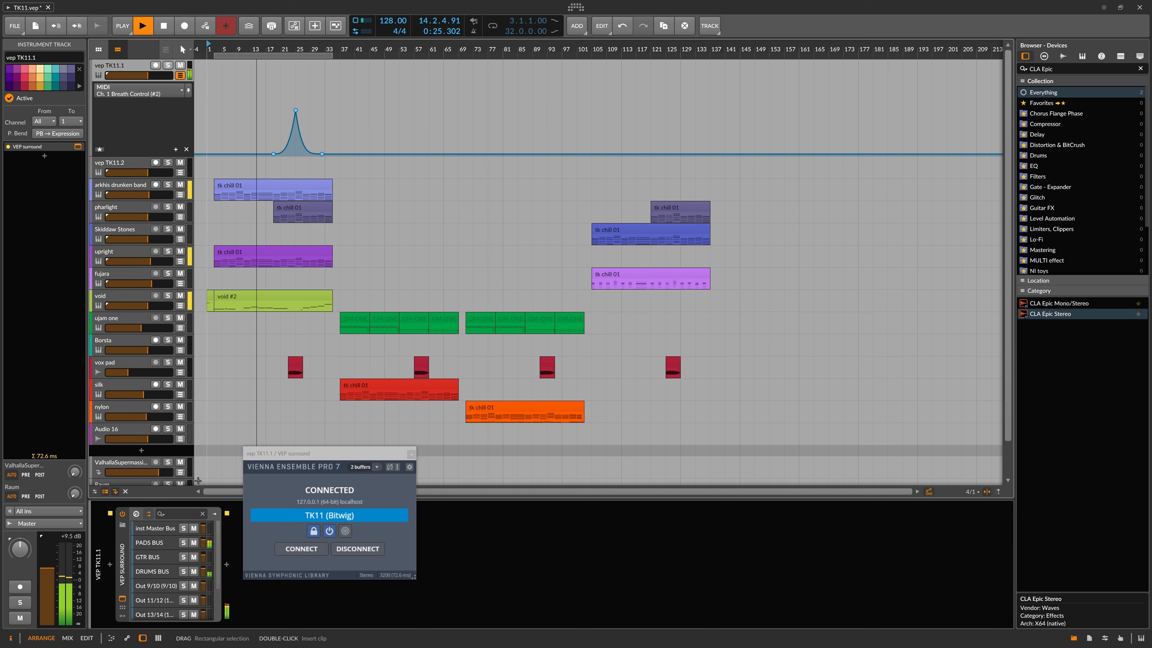
pyautogui.click(204, 528)
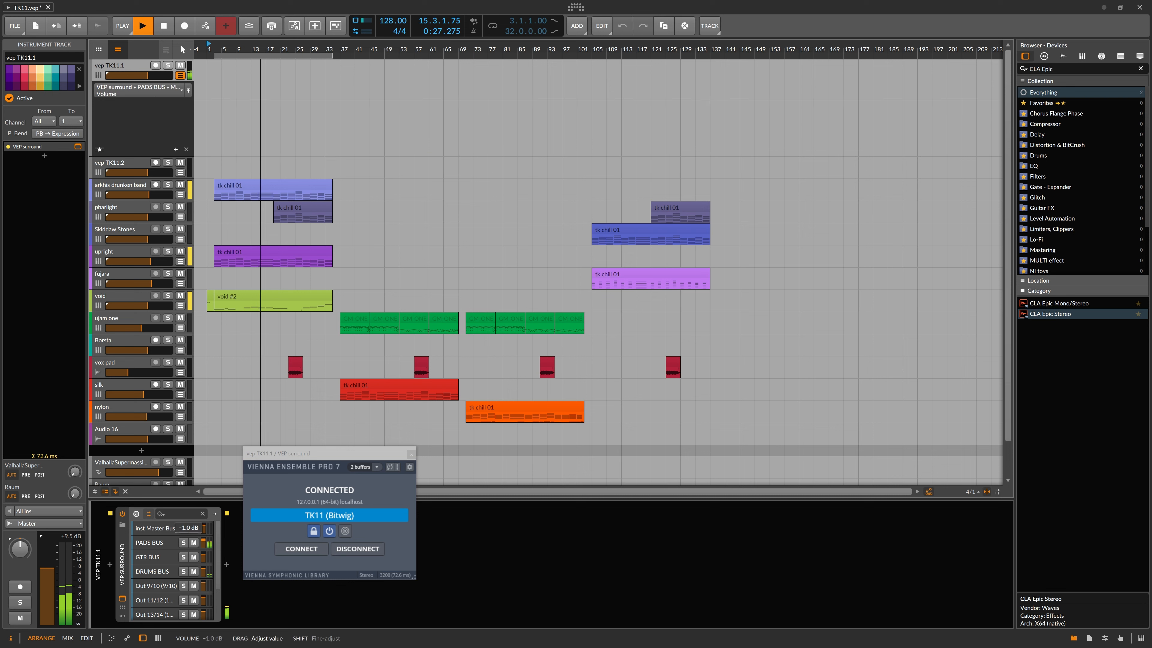
pyautogui.moveTo(203, 529); pyautogui.dragTo(203, 543)
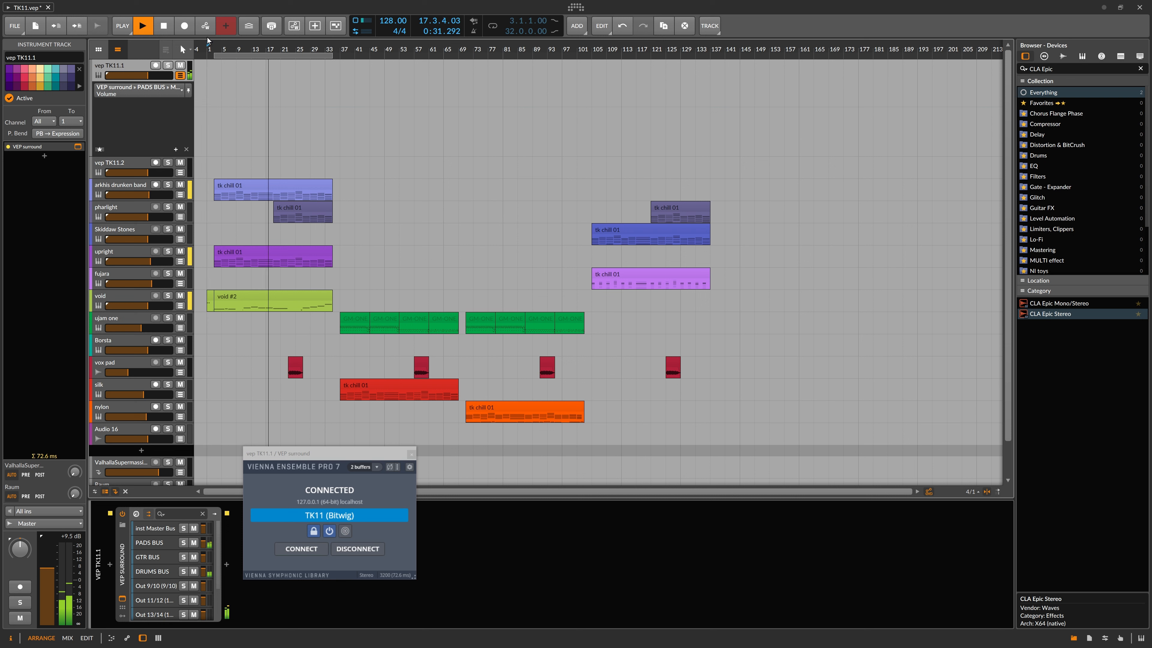
pyautogui.click(163, 27)
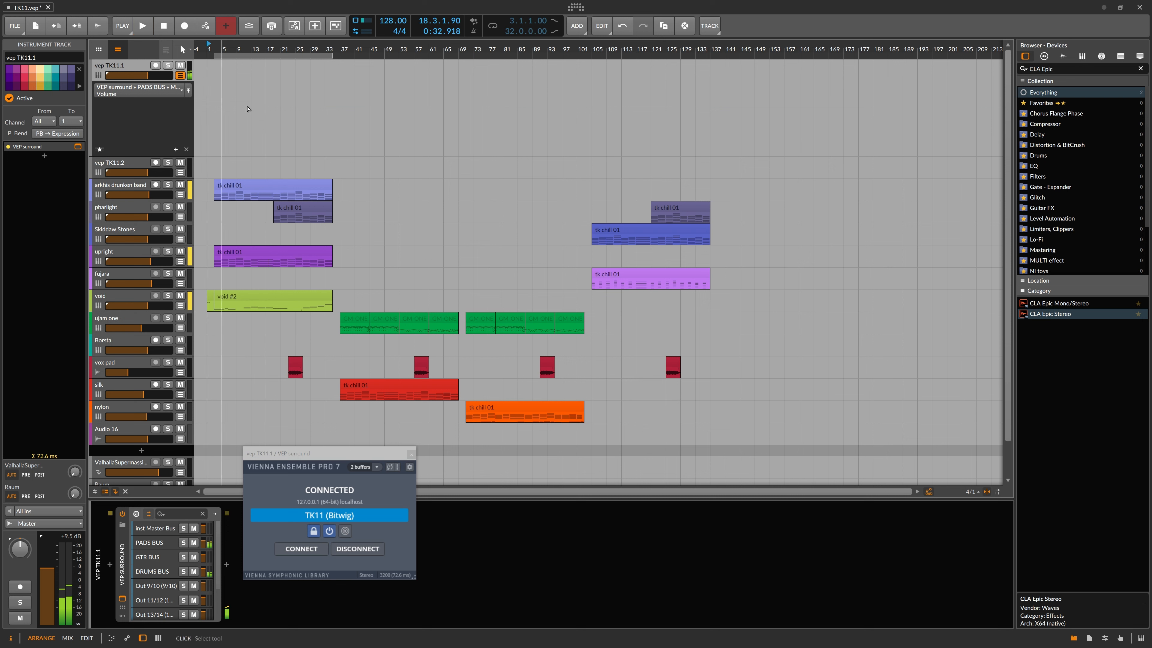
# Step: Dismiss the quick tool options and select the arkhis drunken band track
pyautogui.rightClick(421, 189)
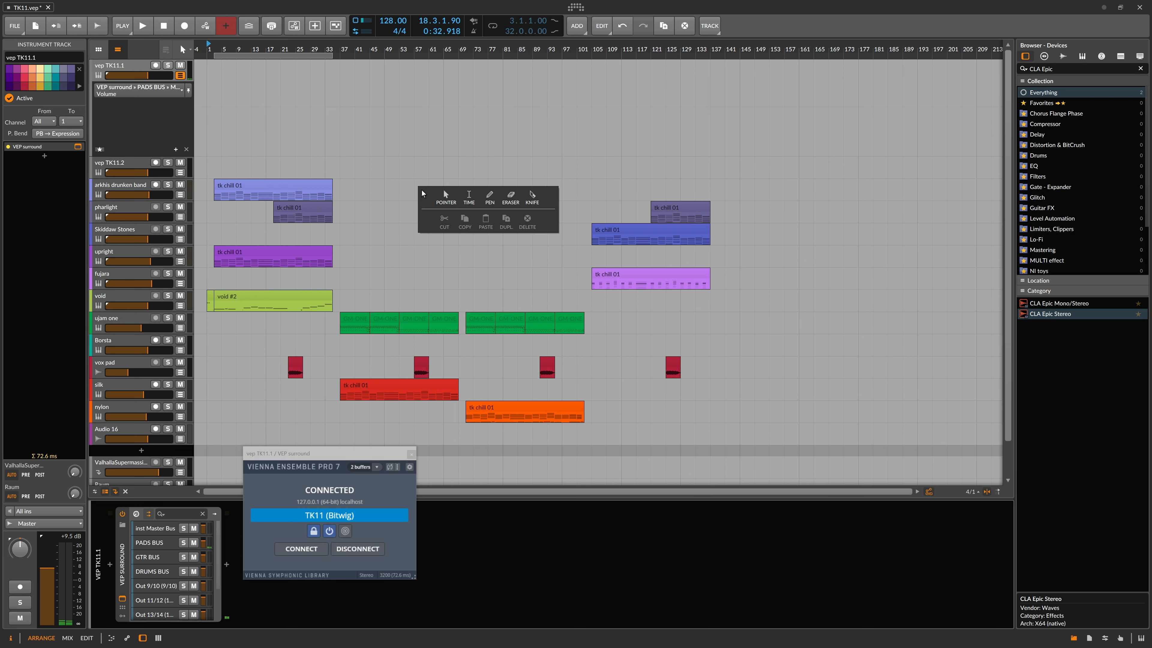
pyautogui.click(342, 51)
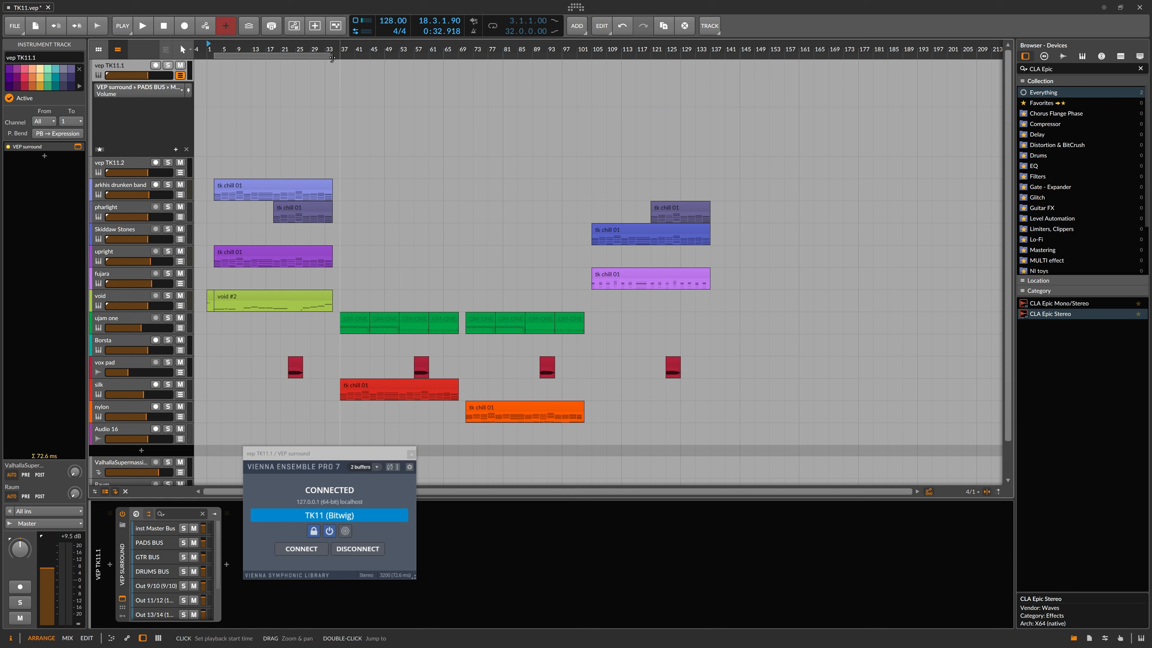
pyautogui.click(127, 187)
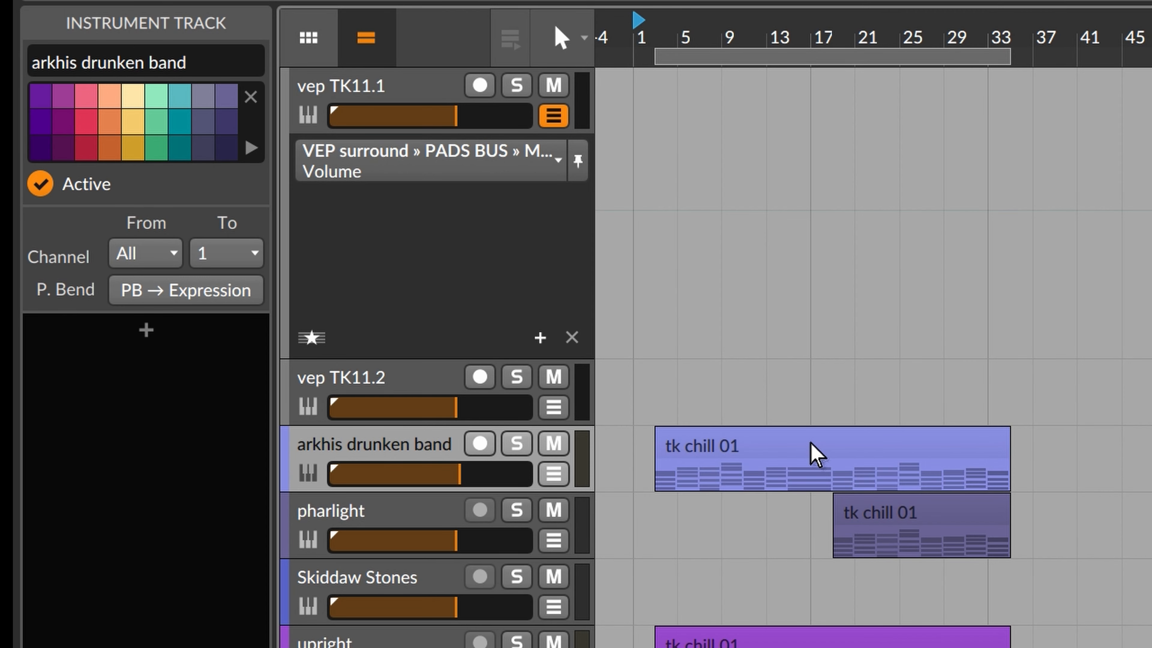
# Step: Select the vep TK11.1 track to show its VEP surround plug-in window and position it
pyautogui.click(814, 454)
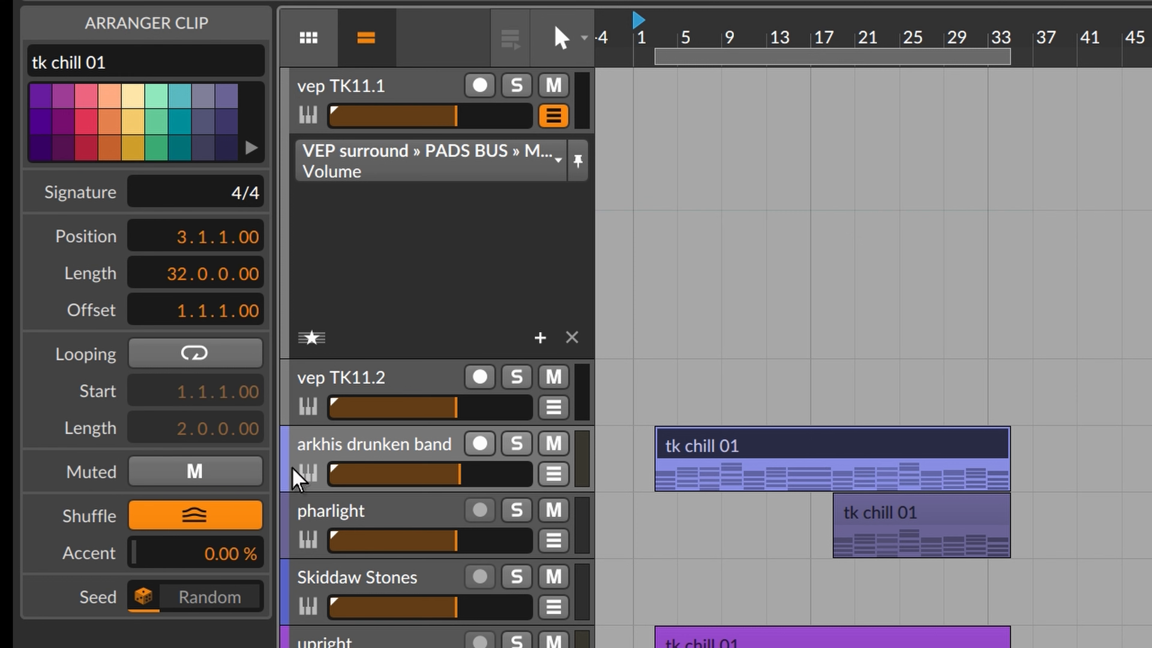
pyautogui.click(375, 441)
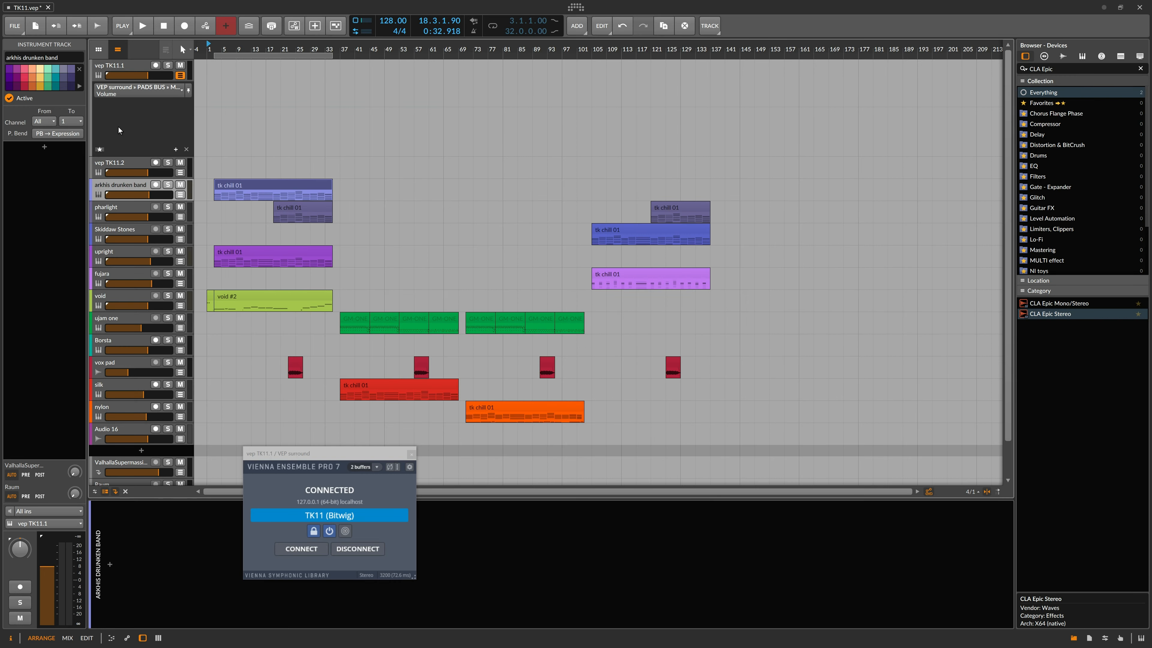
pyautogui.click(121, 67)
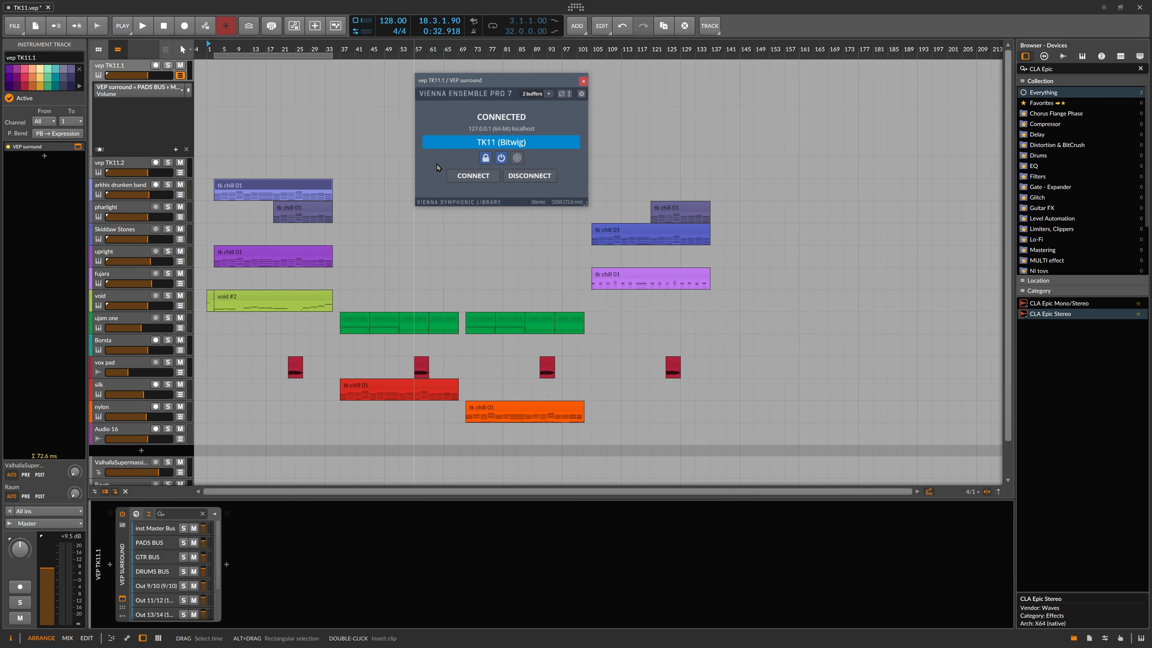
pyautogui.moveTo(473, 77)
pyautogui.mouseDown()
pyautogui.moveTo(431, 68)
pyautogui.moveTo(466, 73)
pyautogui.mouseUp()
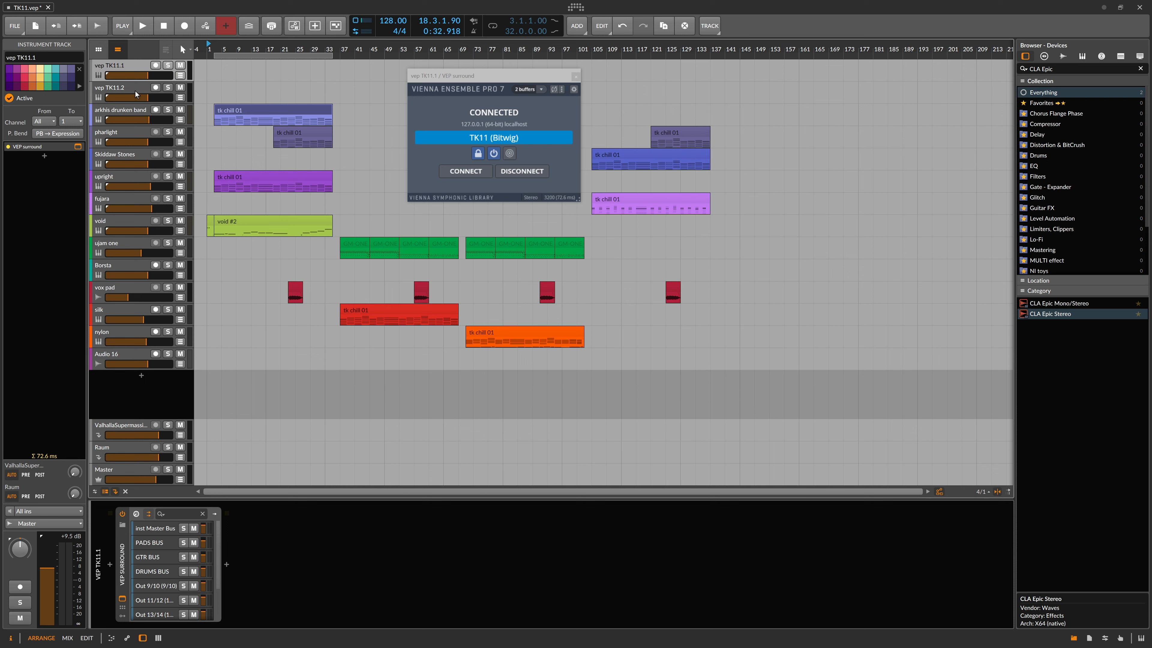
# Step: Switch to vep TK11.2 and arrange its Event Input window alongside the surround window
pyautogui.click(136, 93)
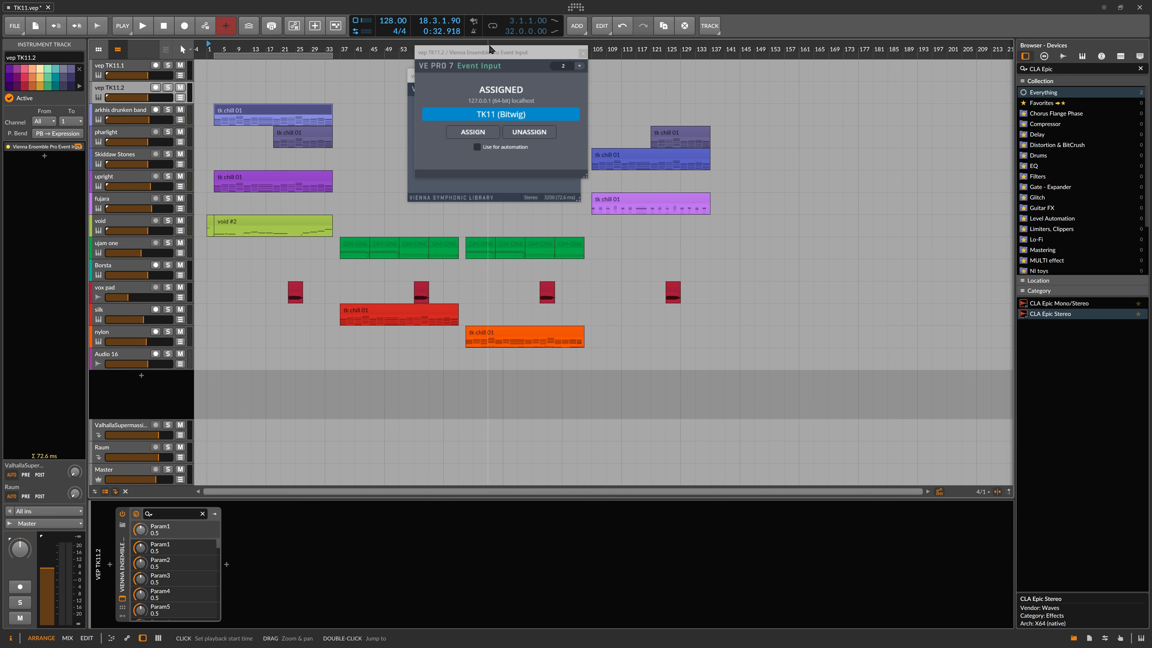
pyautogui.moveTo(487, 82); pyautogui.dragTo(485, 222)
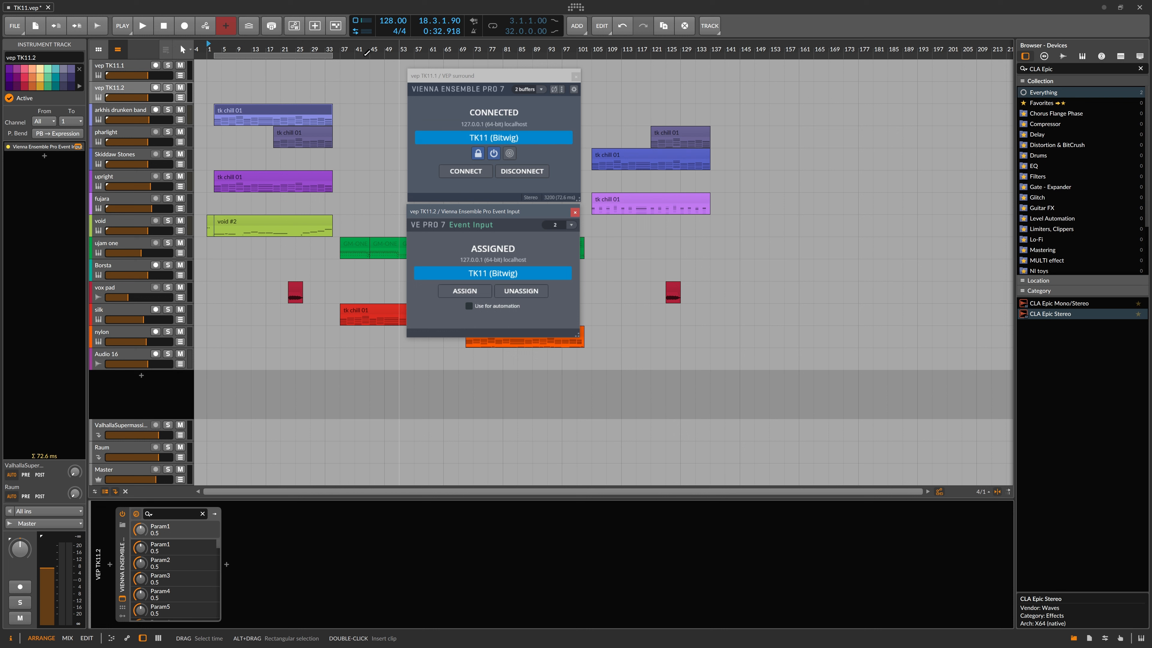
pyautogui.click(468, 81)
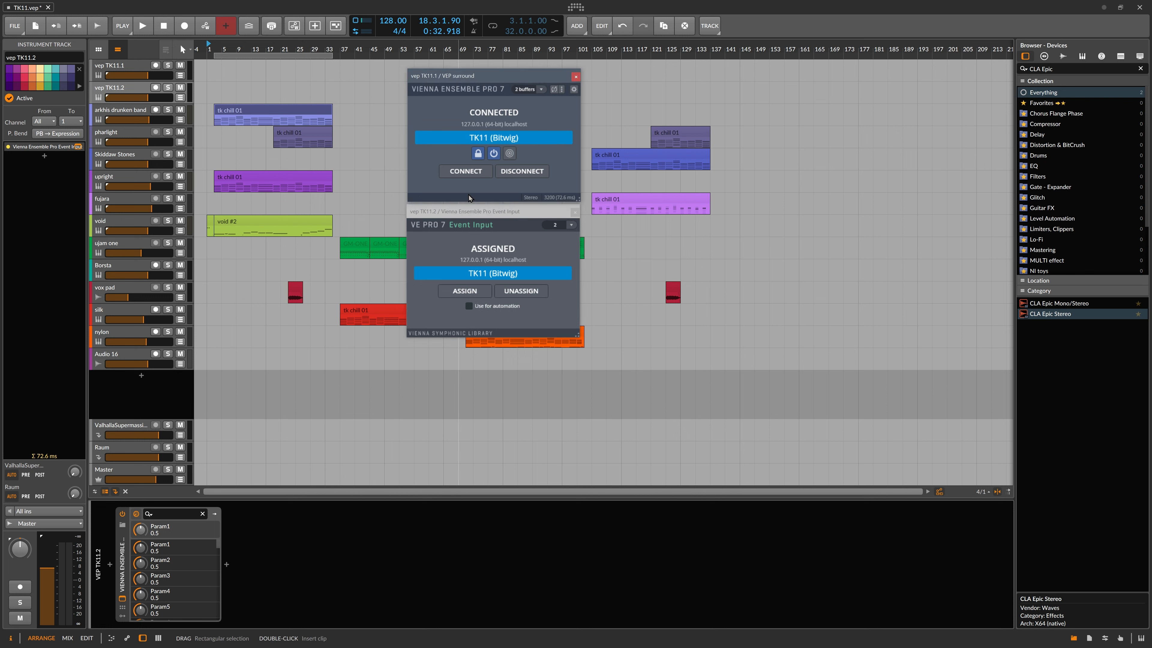
pyautogui.moveTo(483, 215); pyautogui.dragTo(486, 217)
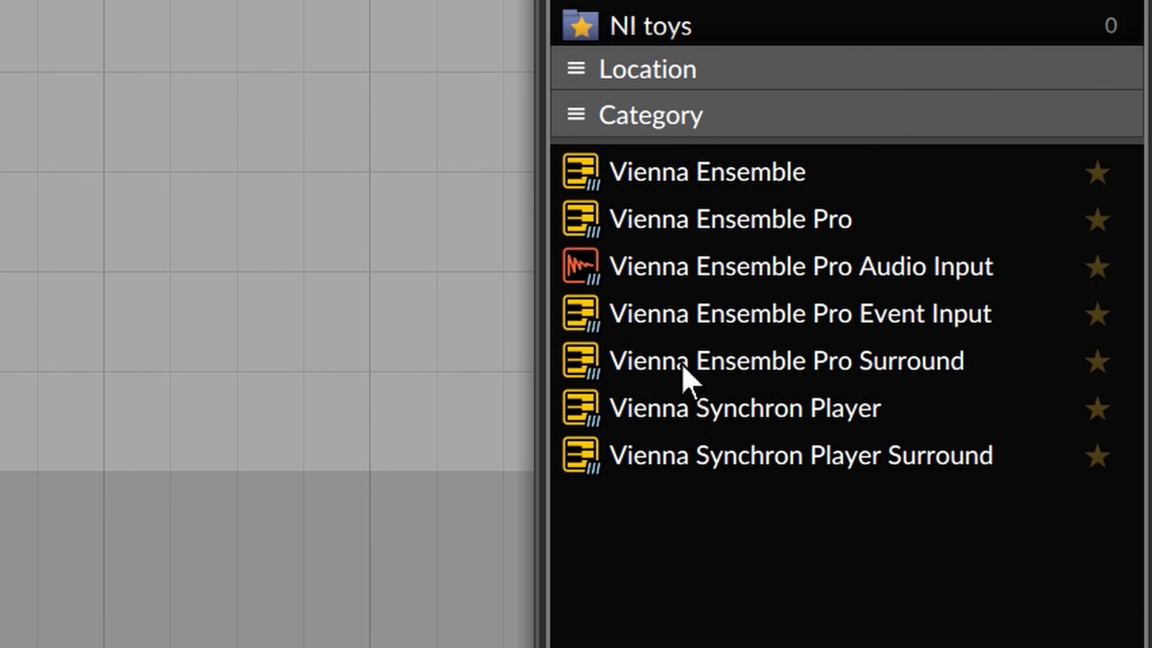
# Step: Pick the Vienna Ensemble Pro Surround and Event Input plug-ins and bring the Event Input window into view
pyautogui.click(683, 366)
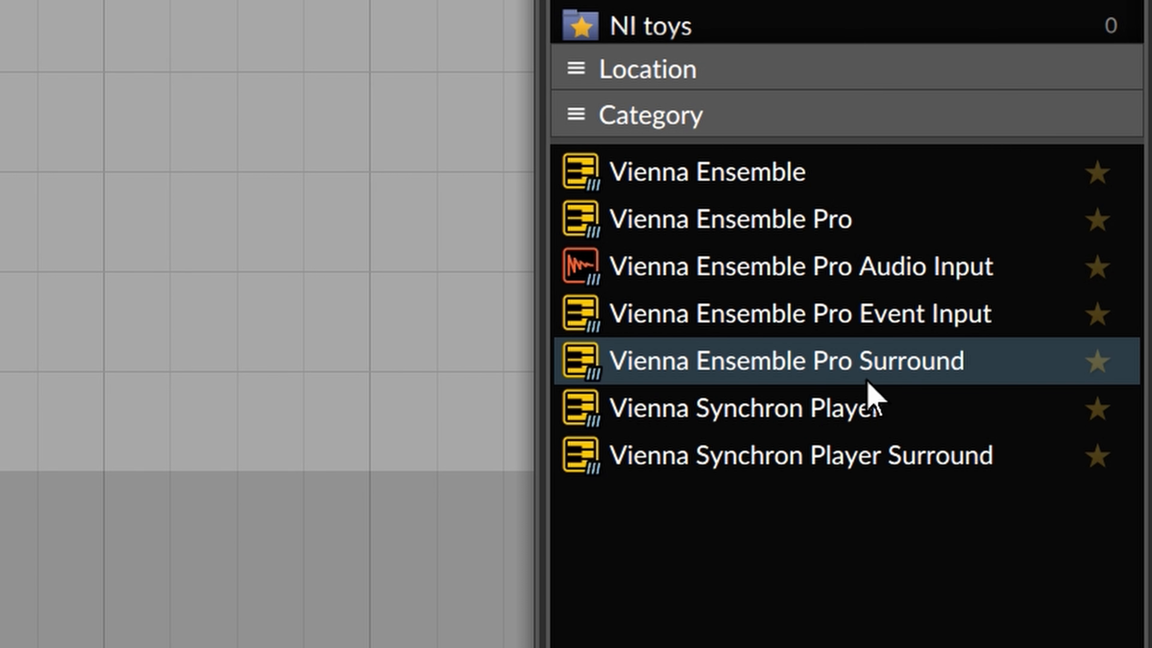
pyautogui.click(892, 320)
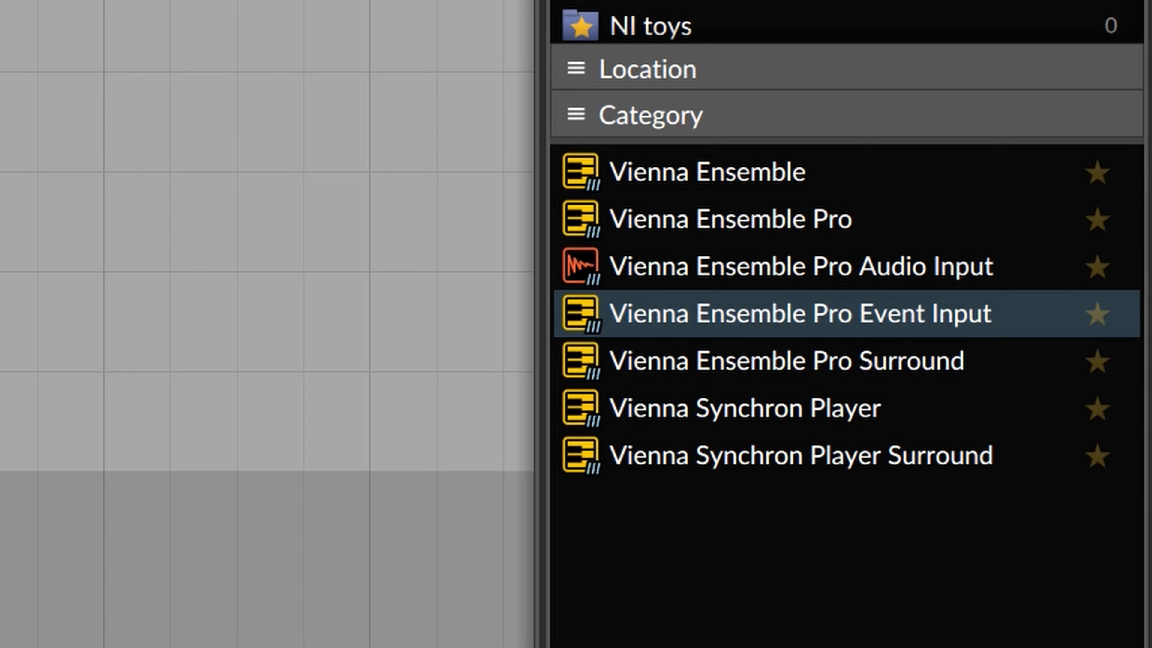
pyautogui.moveTo(3, 233); pyautogui.dragTo(677, 358)
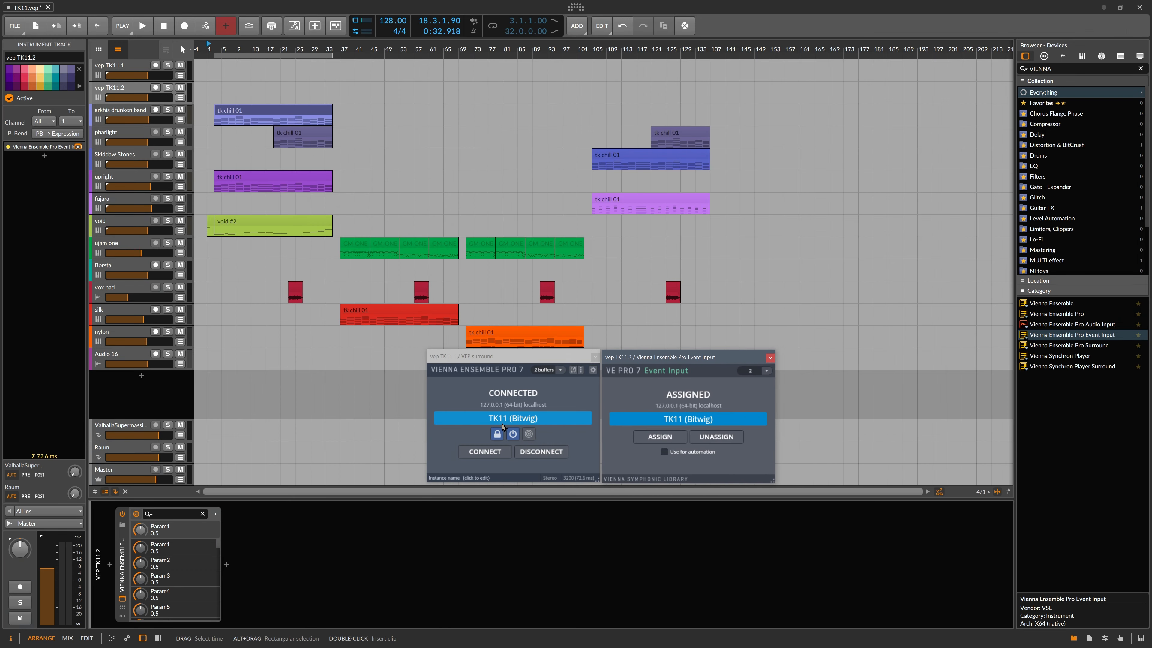
pyautogui.moveTo(723, 357); pyautogui.dragTo(723, 357)
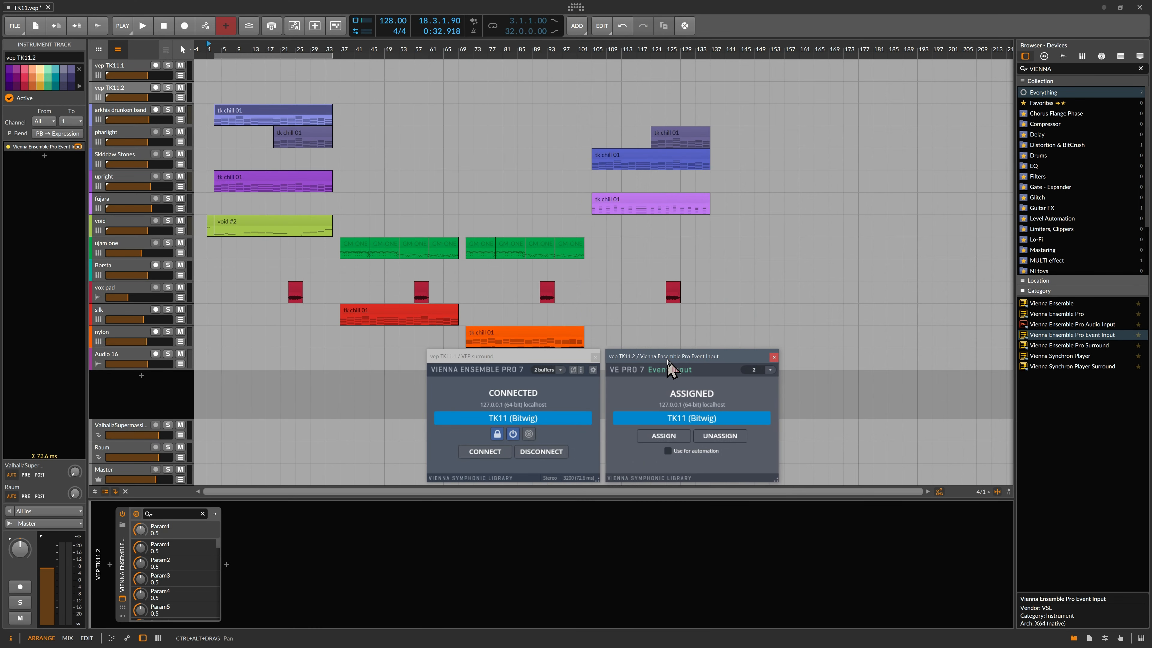
pyautogui.moveTo(667, 359); pyautogui.dragTo(666, 358)
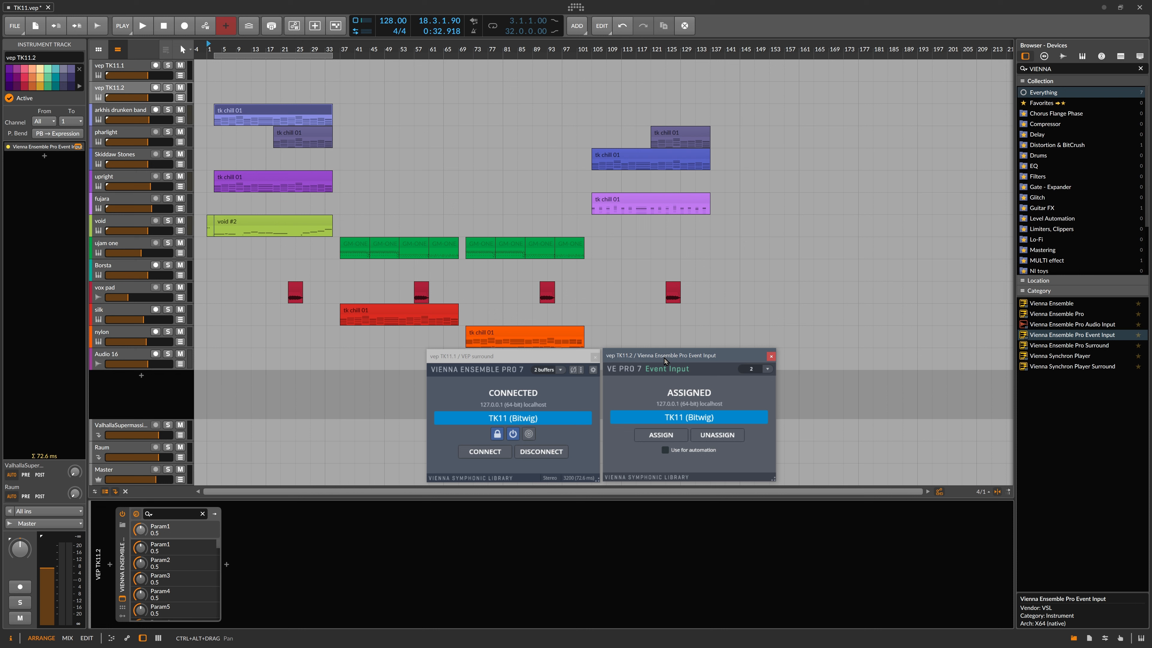
# Step: Stack the surround window above the Event Input window, select tk chill 01, and switch to VEP Server
pyautogui.moveTo(540, 356); pyautogui.dragTo(844, 85)
pyautogui.moveTo(675, 361); pyautogui.dragTo(803, 226)
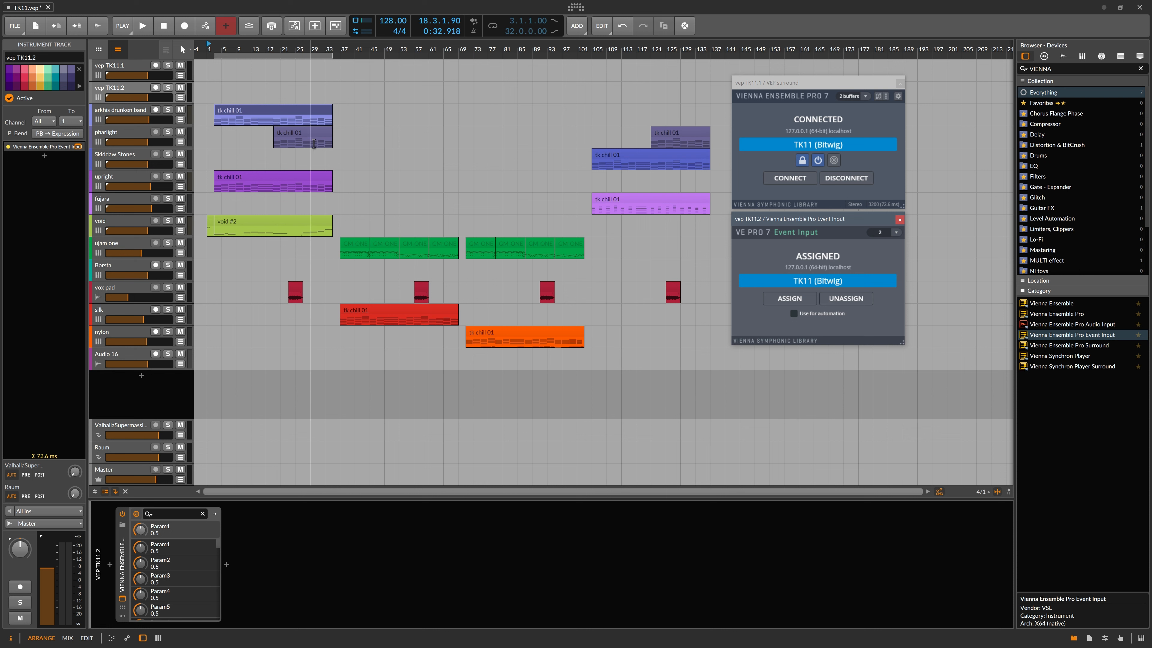
pyautogui.click(238, 110)
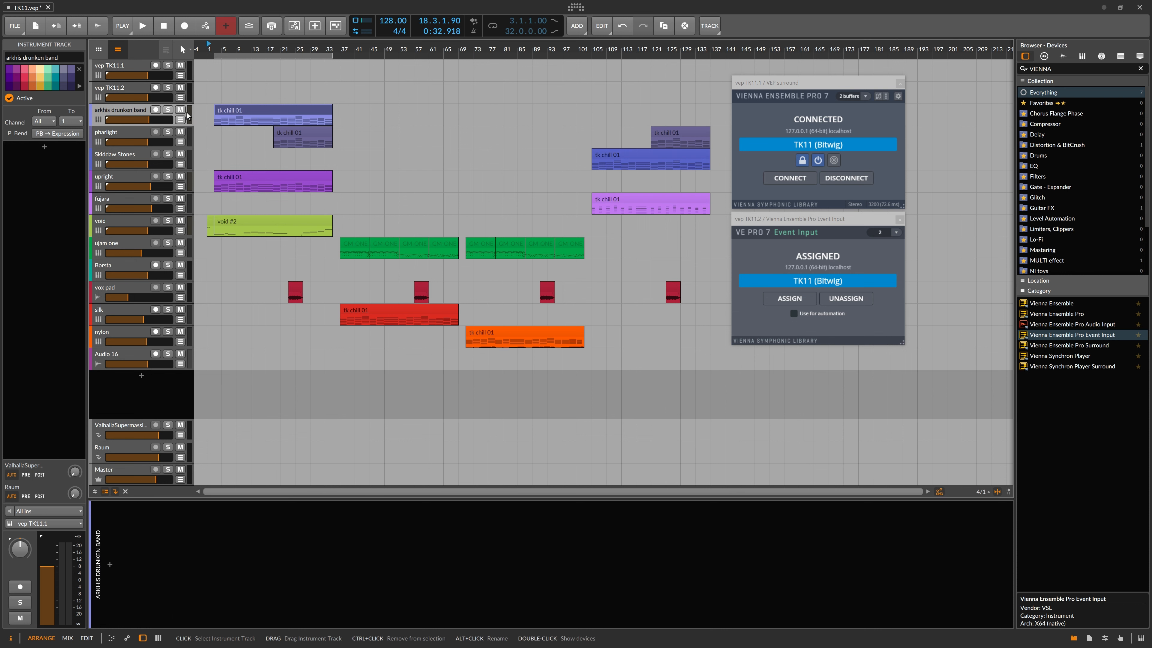
pyautogui.click(238, 111)
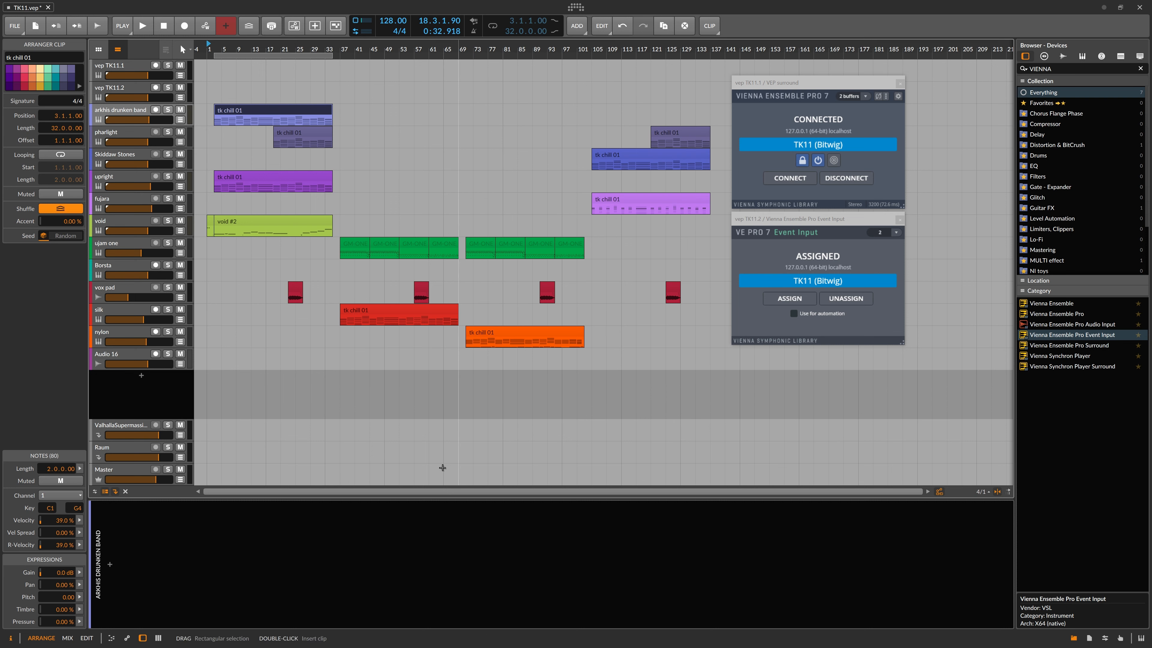
pyautogui.hotkey('alt', 'Tab')
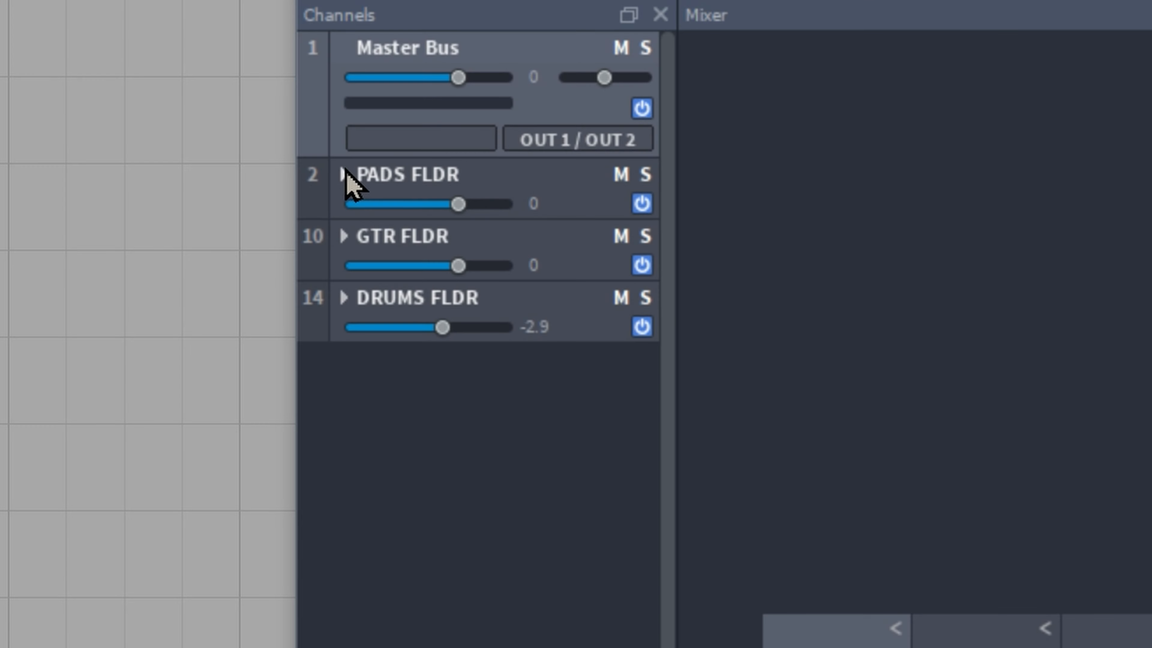
# Step: Expand PADS FLDR, view Arkhis Drunken Band's Kontakt instrument snapshot, then select PADS BUS
pyautogui.click(345, 174)
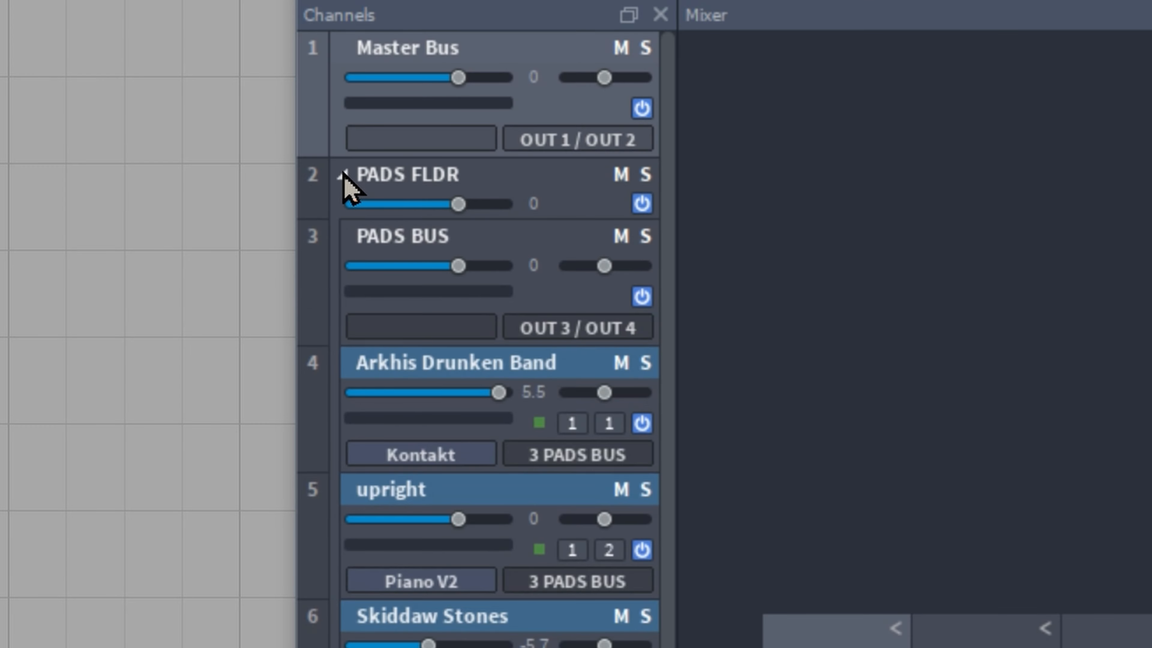
pyautogui.click(428, 367)
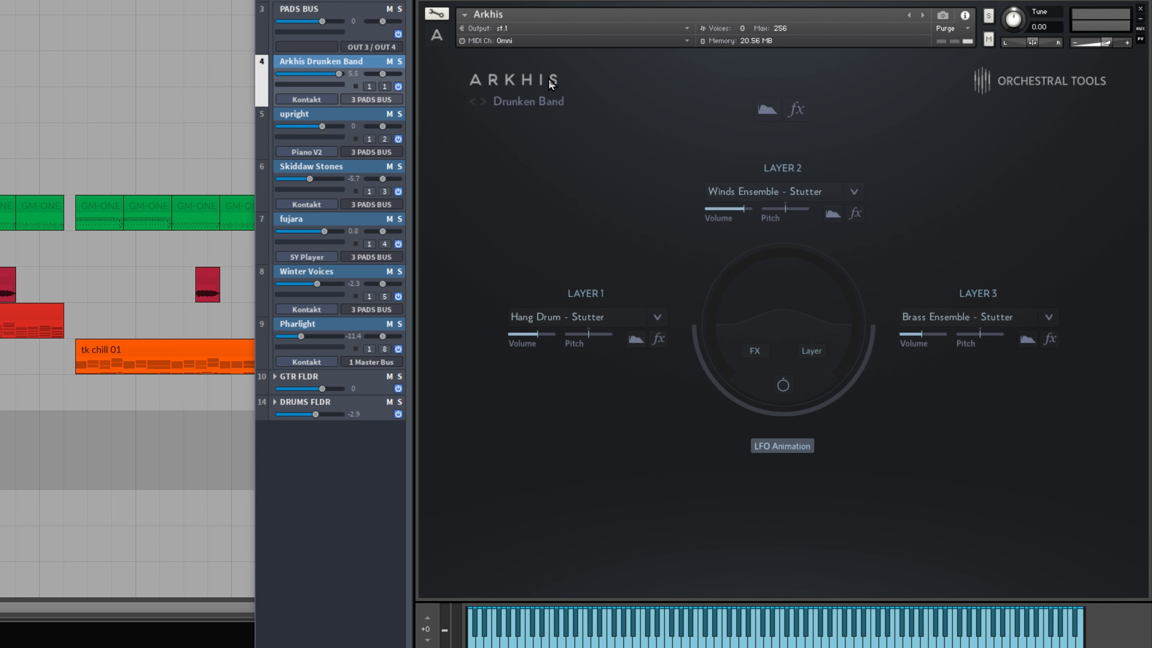
pyautogui.click(943, 15)
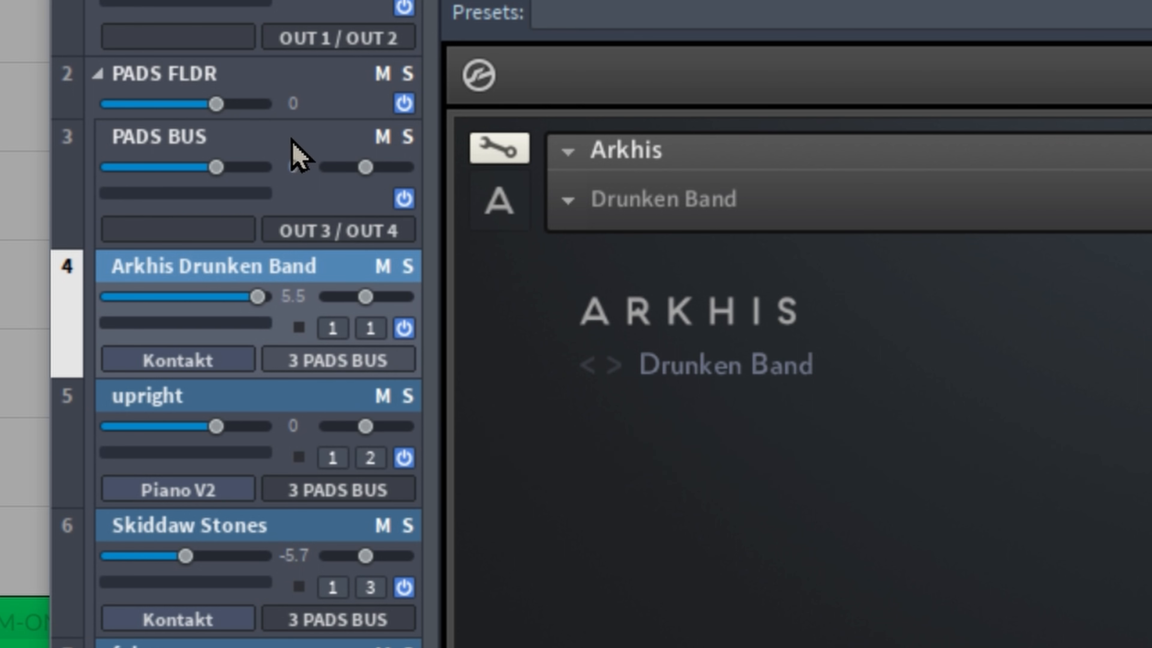
pyautogui.click(296, 154)
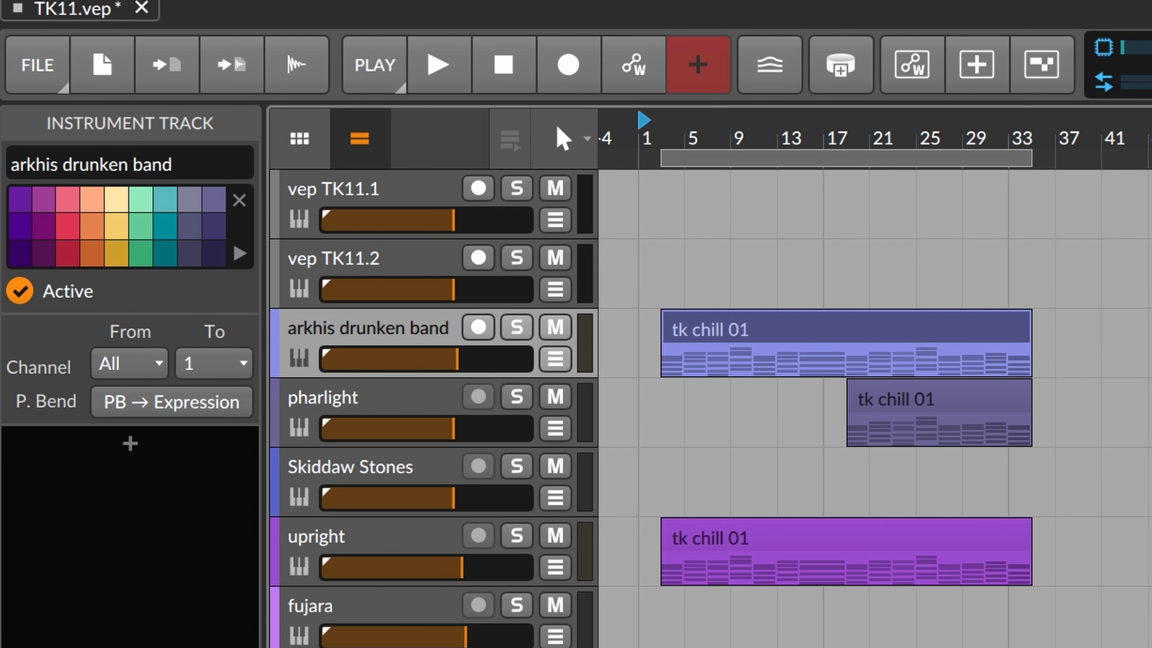
# Step: Select the tk chill 01 clip, then the vep TK11.1 track to show its VEP surround device
pyautogui.click(797, 332)
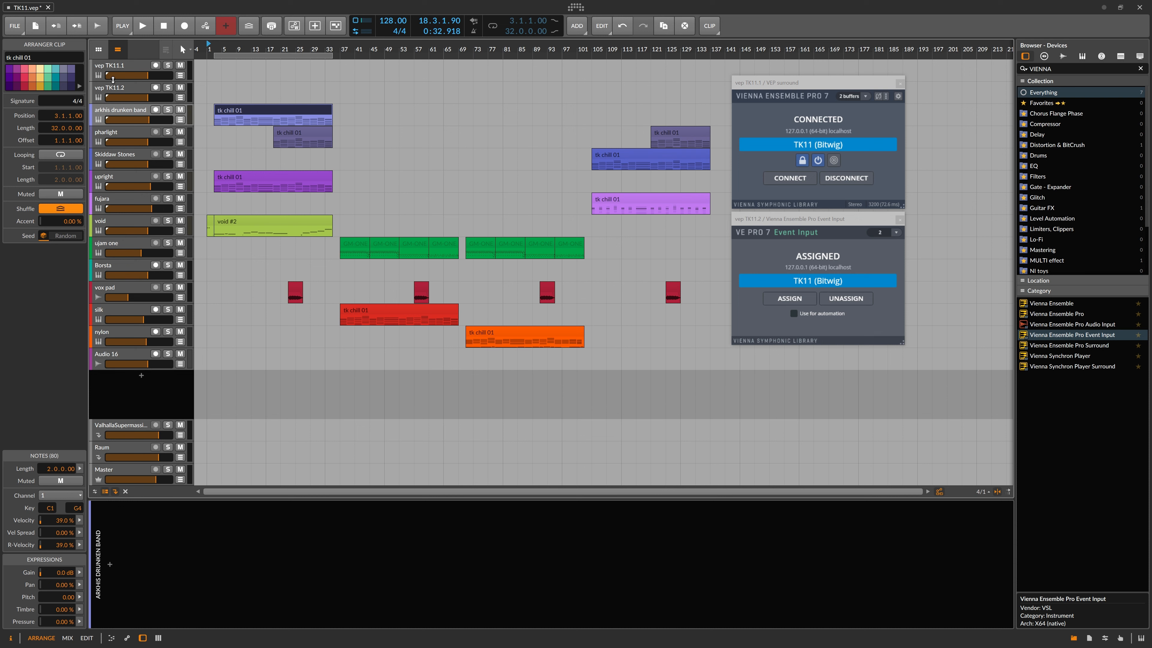
pyautogui.click(120, 66)
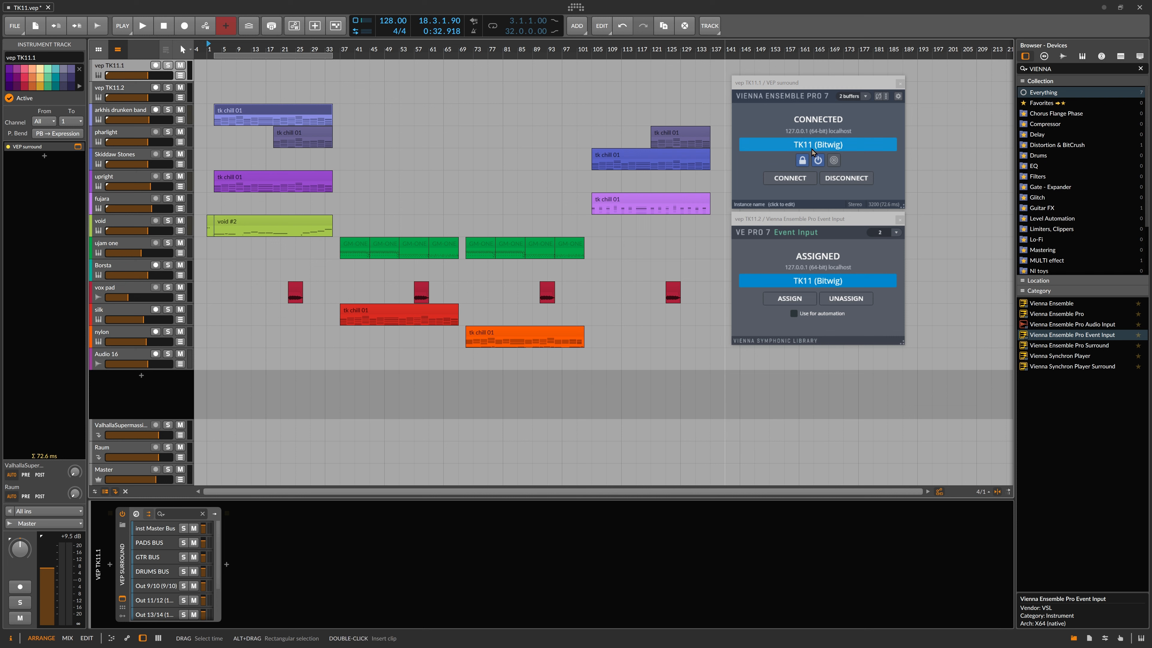
# Step: Maximize VEP Server, open the Arkhis Drunken Band Kontakt instrument window, and open Preferences
pyautogui.hotkey('alt', 'Tab')
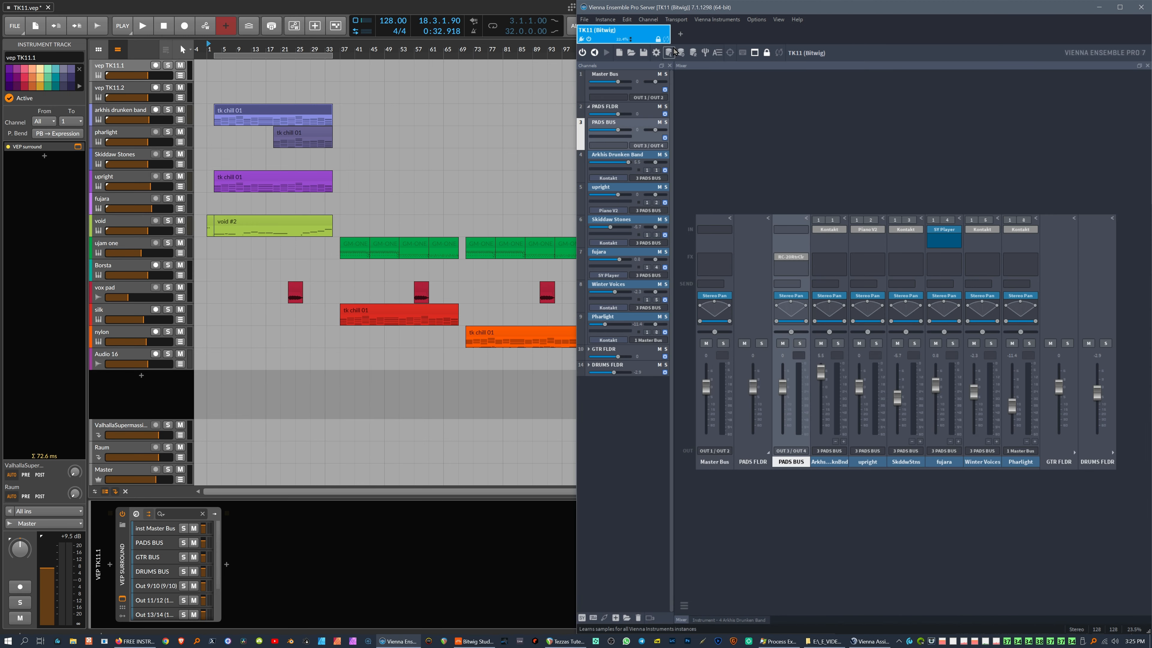
pyautogui.press('super+Up')
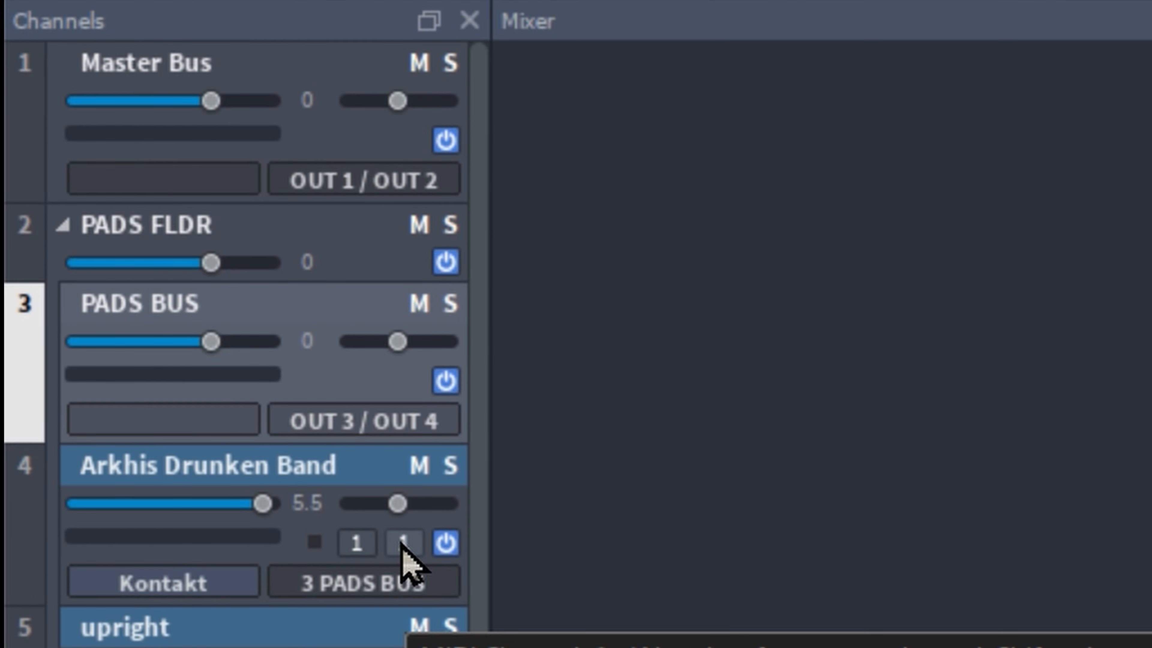
pyautogui.click(200, 584)
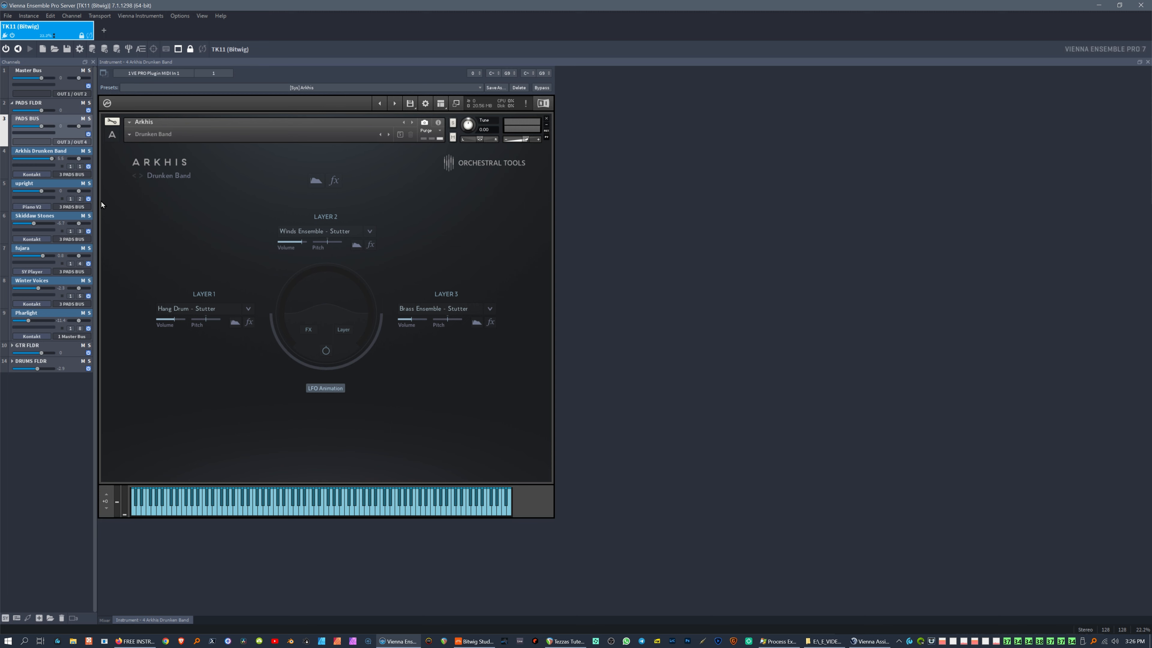
pyautogui.click(79, 49)
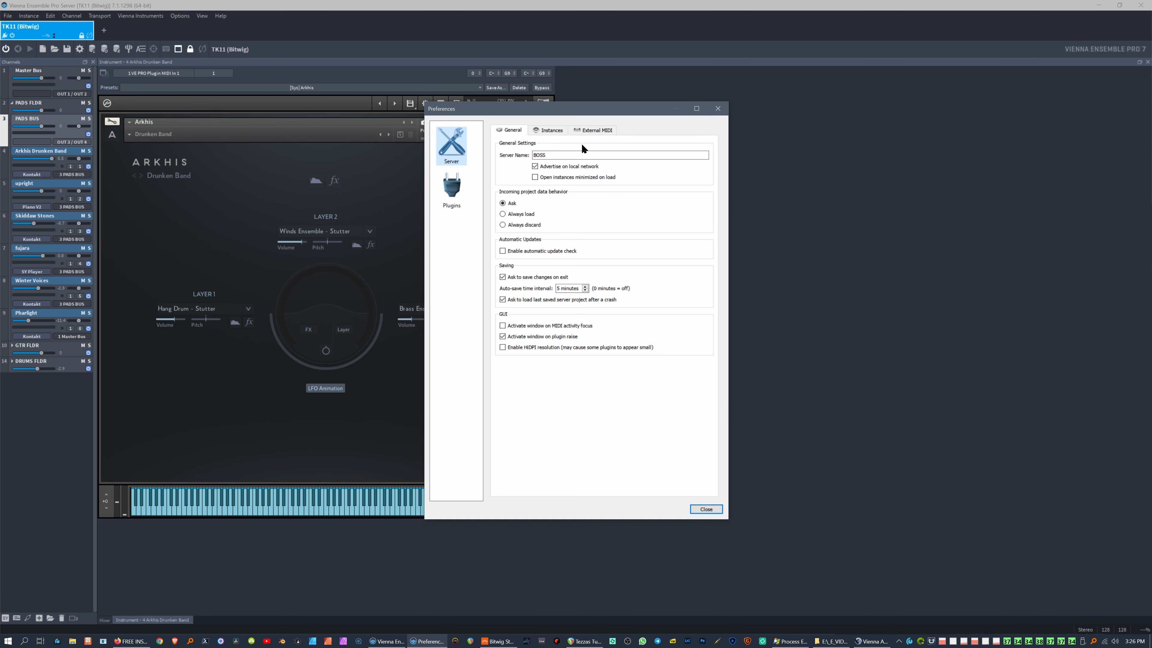
# Step: Check the Instances settings show 16 MIDI ports per instance, then close Preferences
pyautogui.click(459, 192)
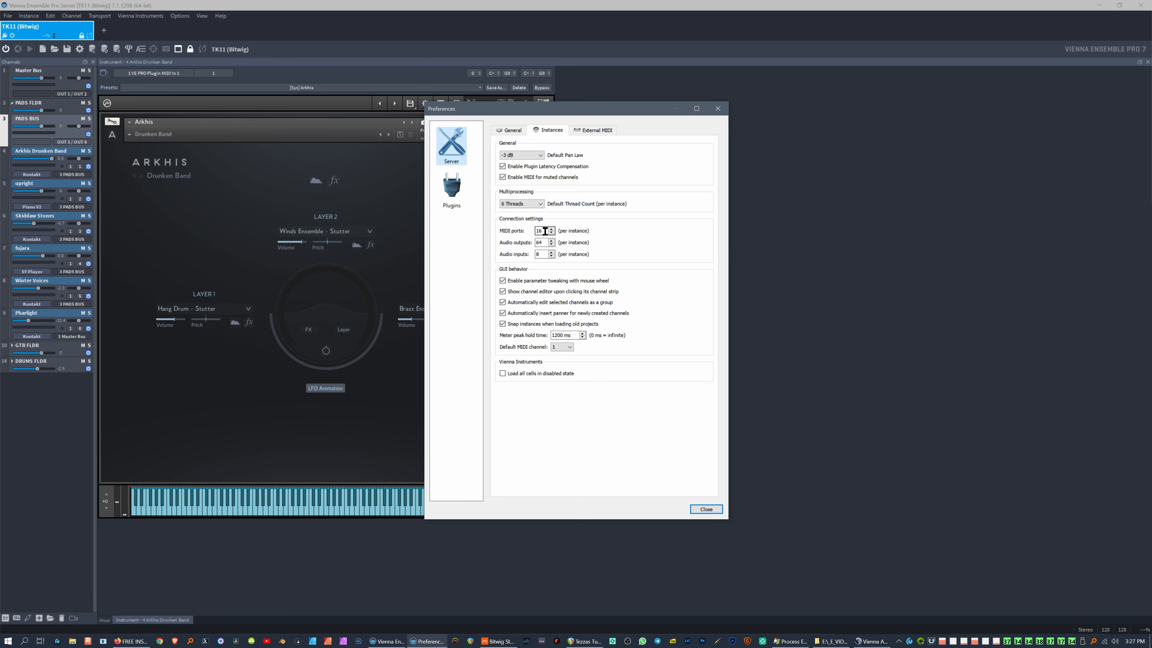
pyautogui.click(543, 231)
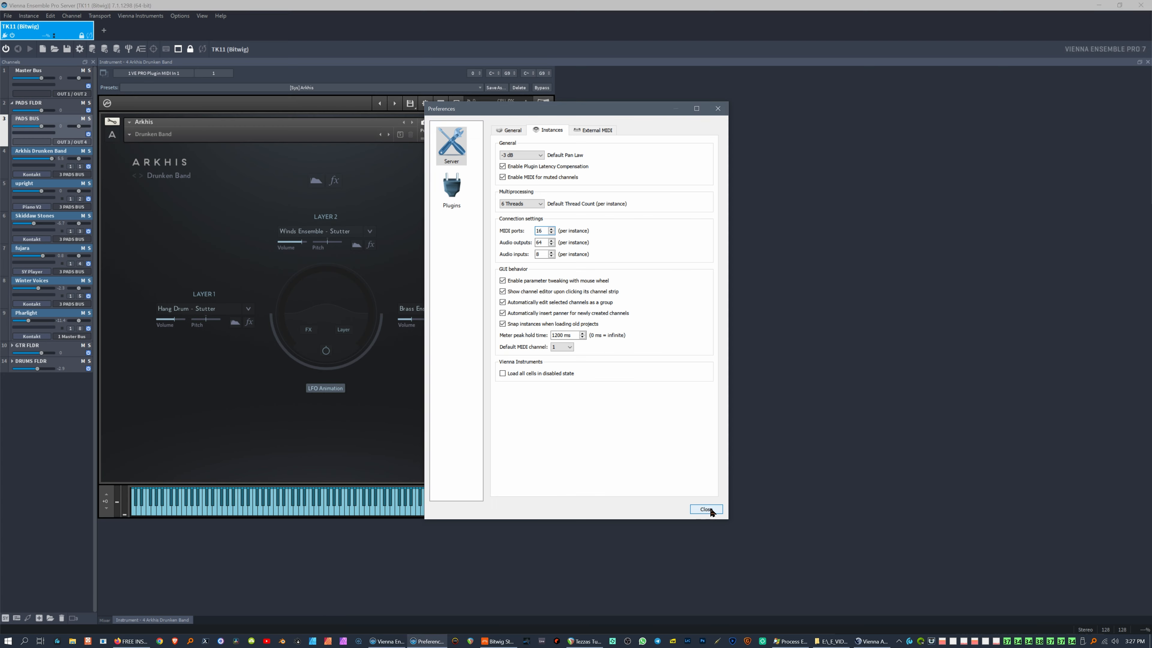
pyautogui.click(706, 509)
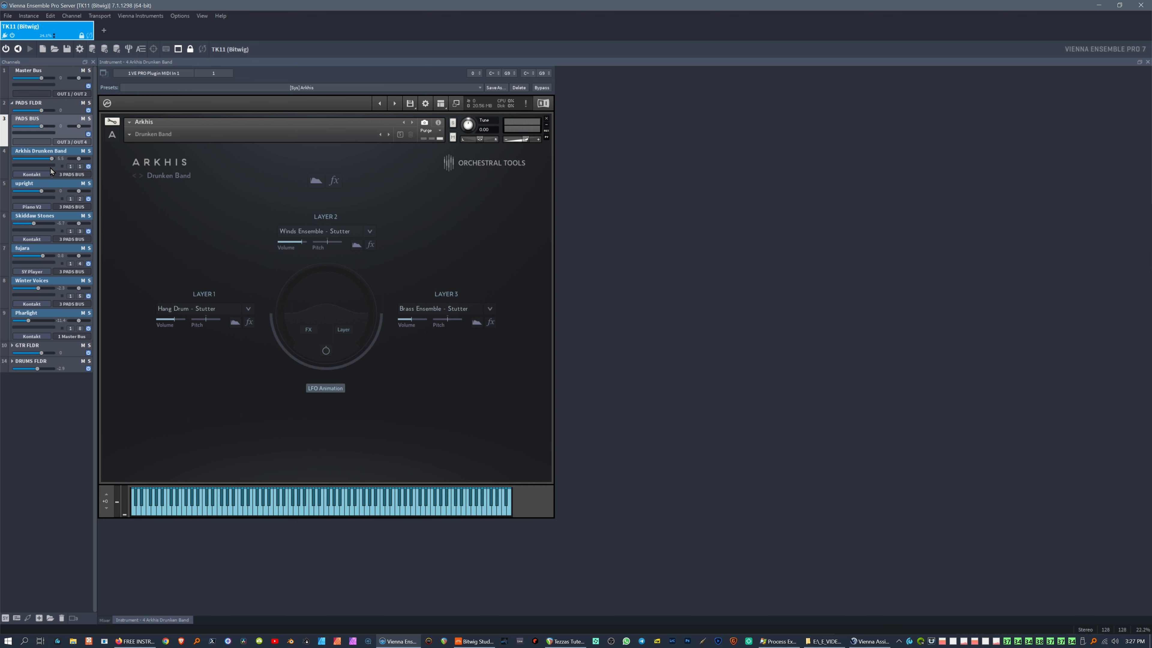
# Step: Keep Arkhis Drunken Band on MIDI channel 1, then check its MIDI port list
pyautogui.click(80, 167)
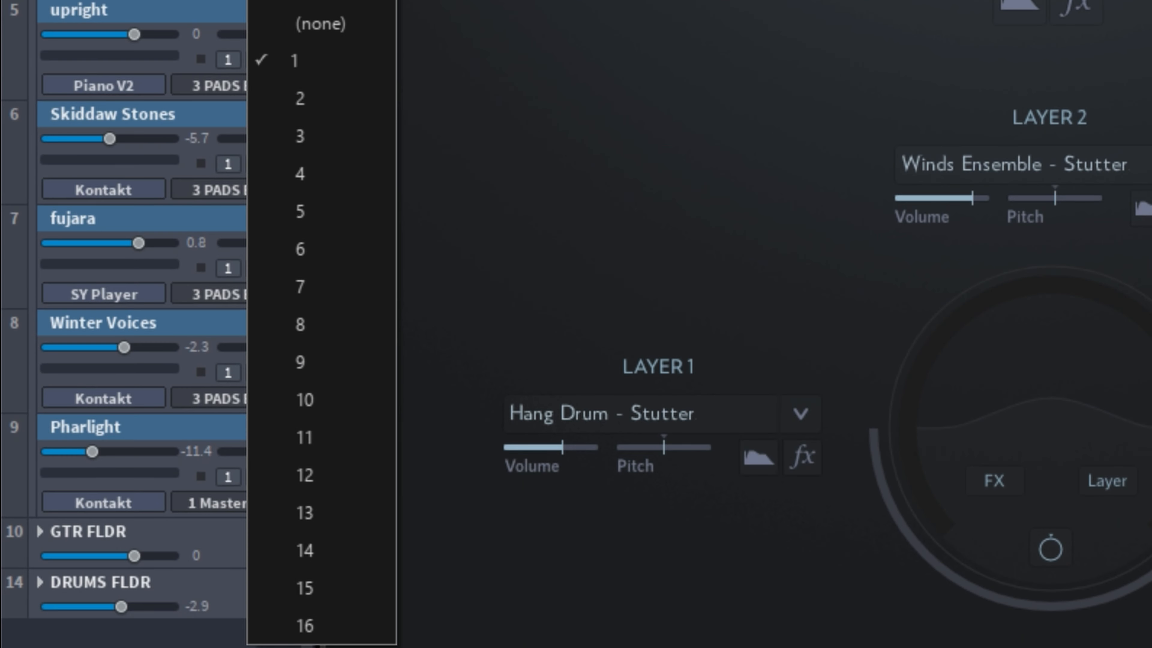
pyautogui.click(290, 50)
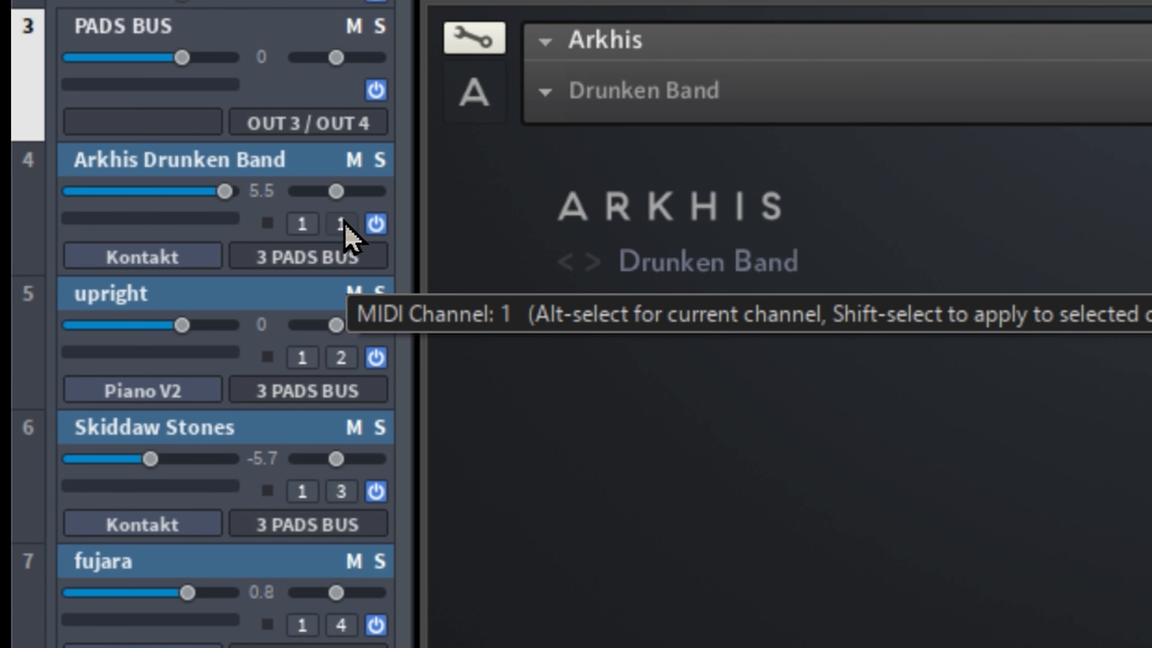
pyautogui.click(300, 226)
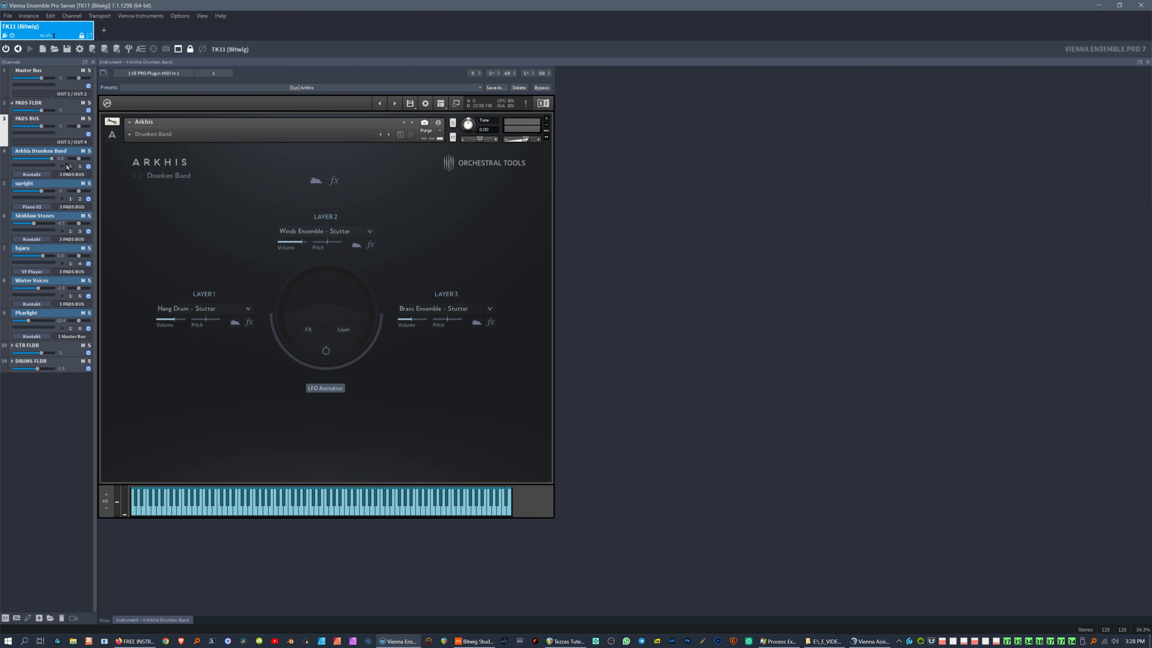
# Step: Close the port list unchanged, expand DRUMS FLDR to view void and ujam one, then minimize VEP
pyautogui.click(70, 166)
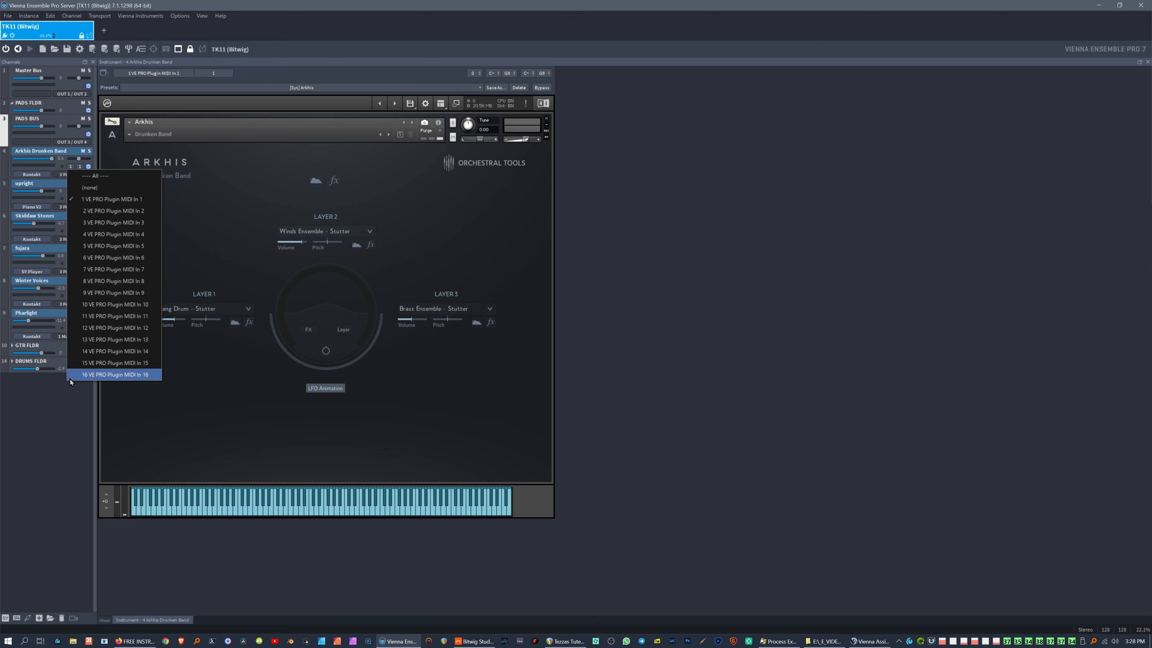
pyautogui.click(37, 286)
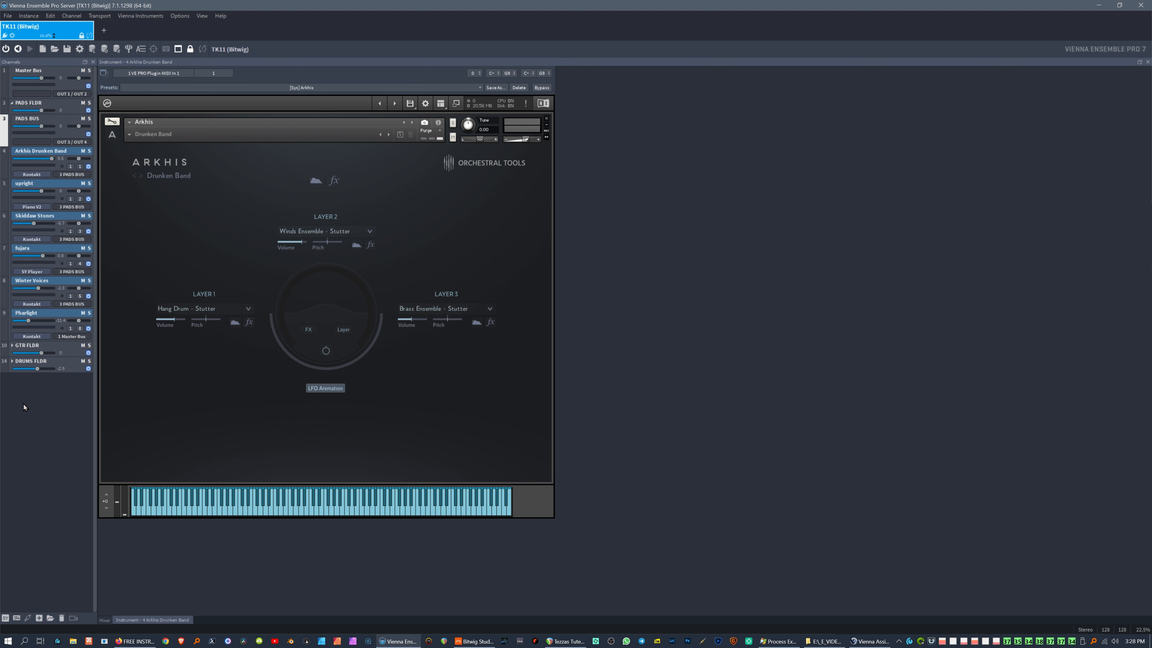
pyautogui.click(12, 360)
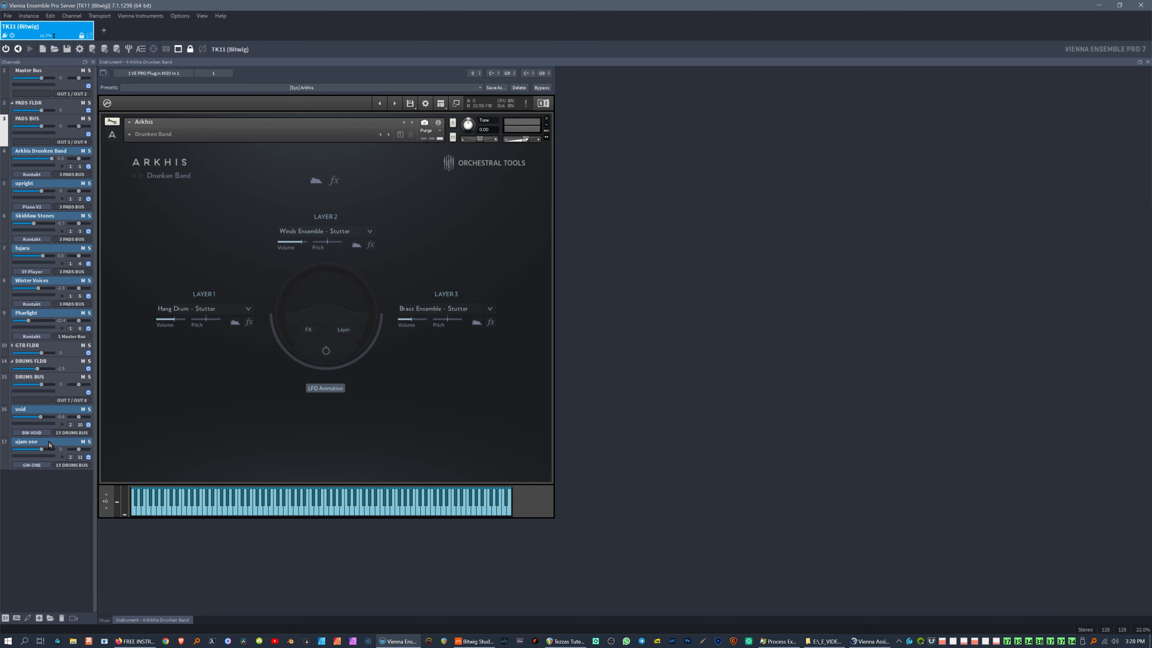
pyautogui.click(49, 442)
pyautogui.click(51, 410)
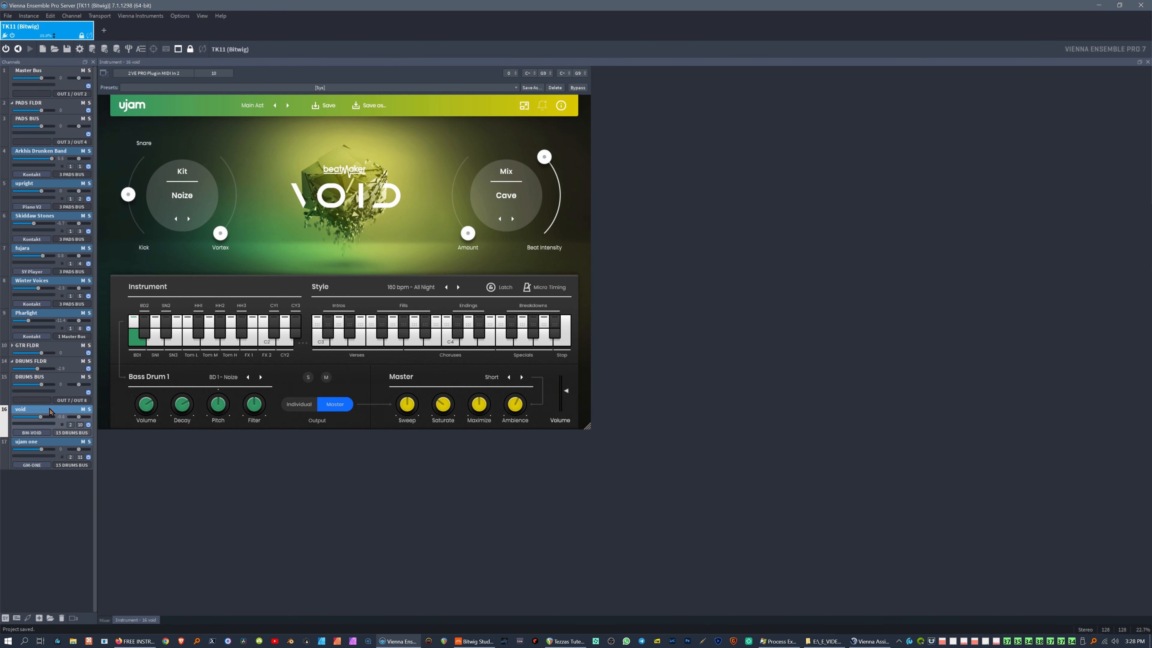
pyautogui.click(59, 449)
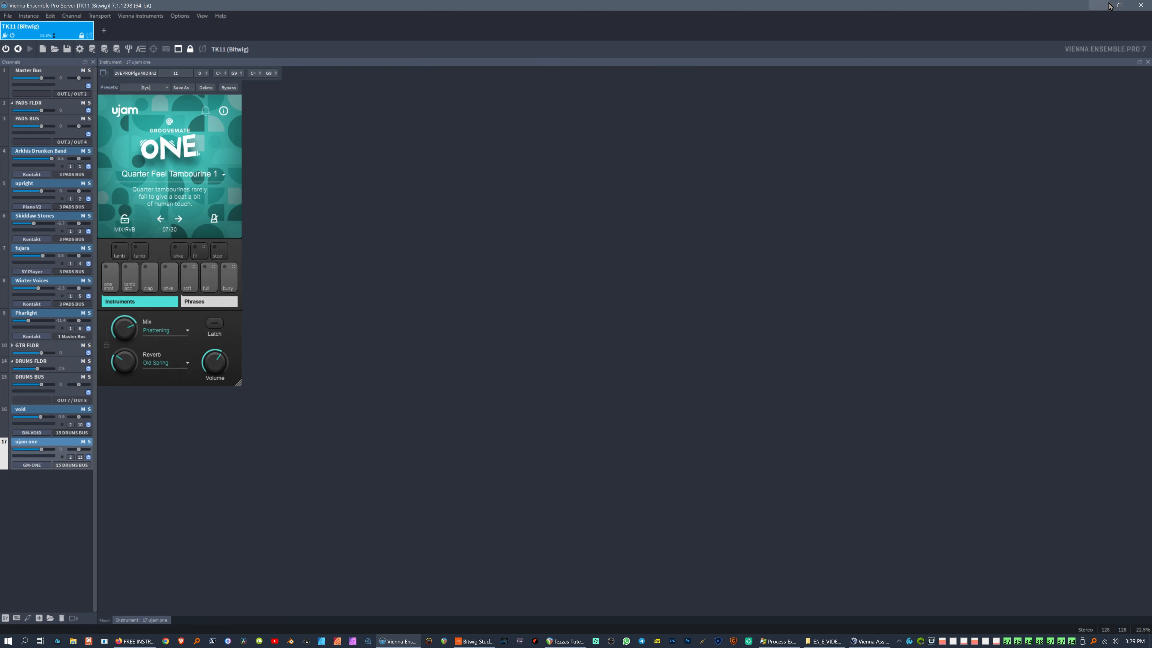
pyautogui.click(1099, 5)
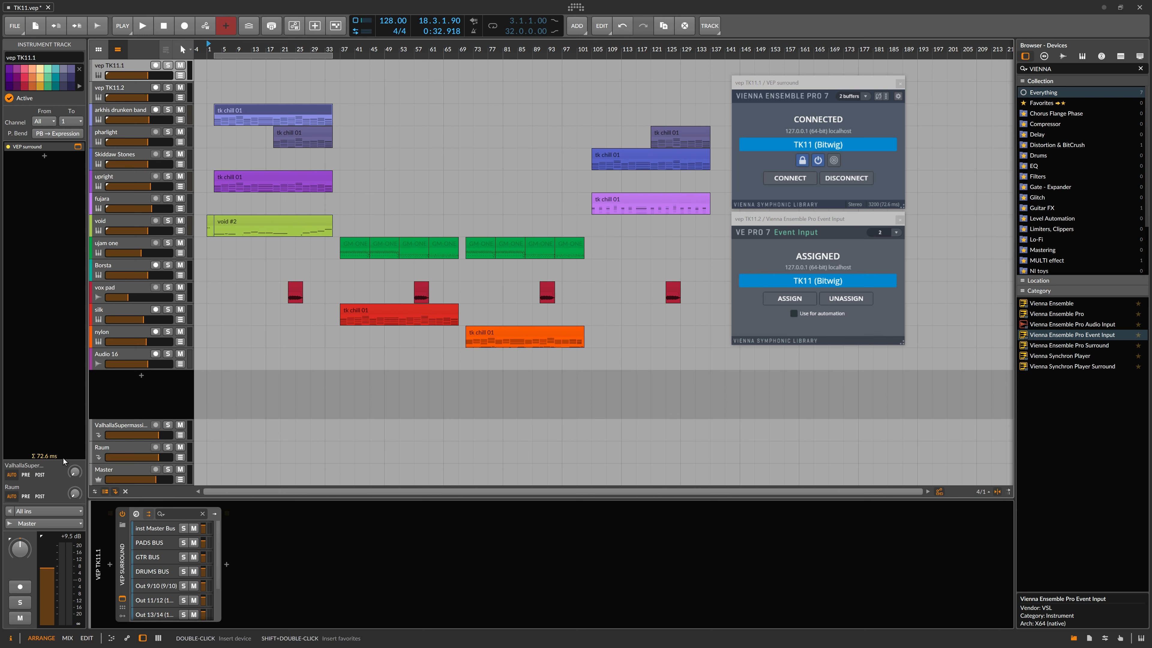
pyautogui.click(123, 568)
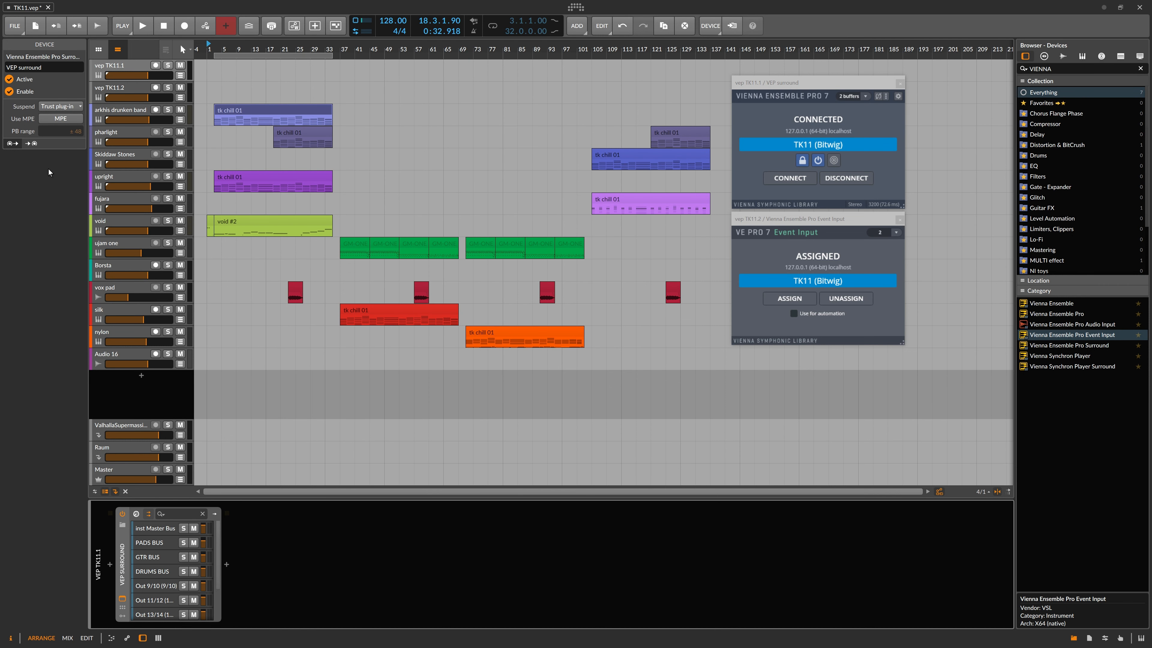
pyautogui.click(116, 67)
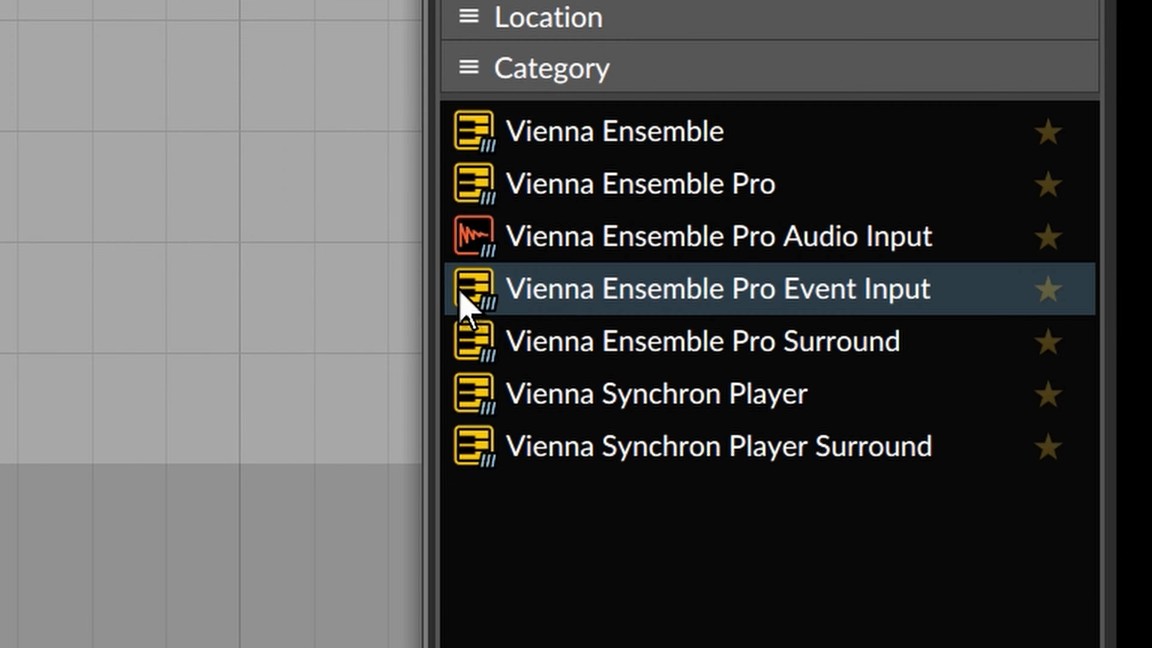
# Step: Show vep TK11.2's Event Input device and shift the Event Input and VEP surround windows left
pyautogui.click(1023, 337)
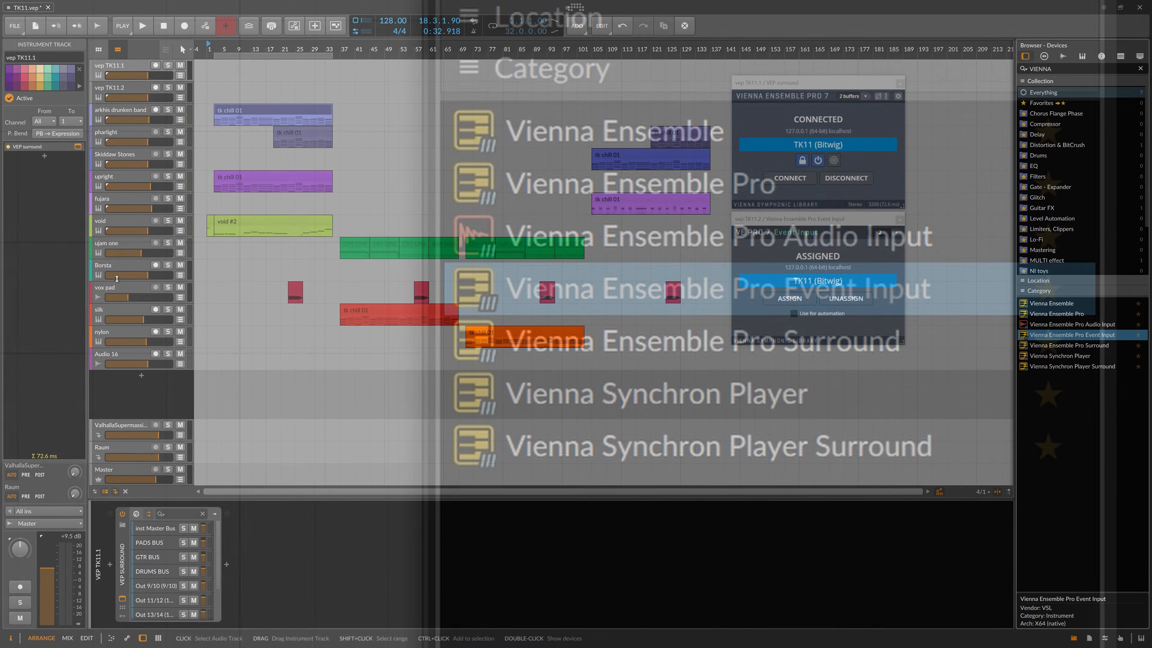
pyautogui.click(119, 219)
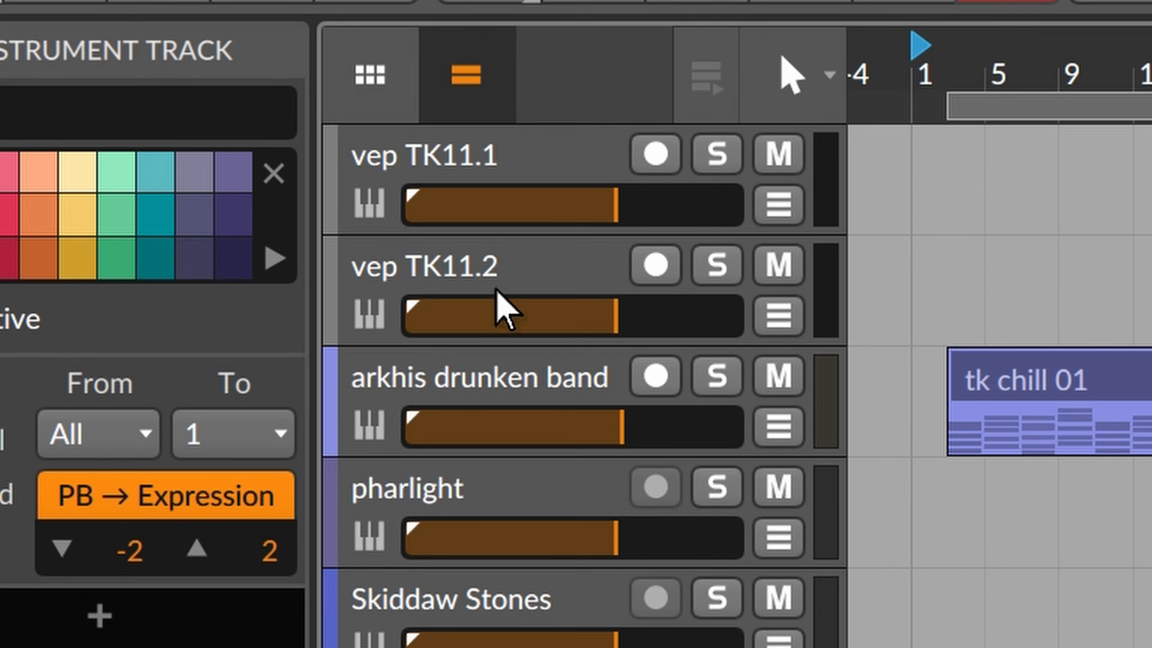
pyautogui.click(124, 92)
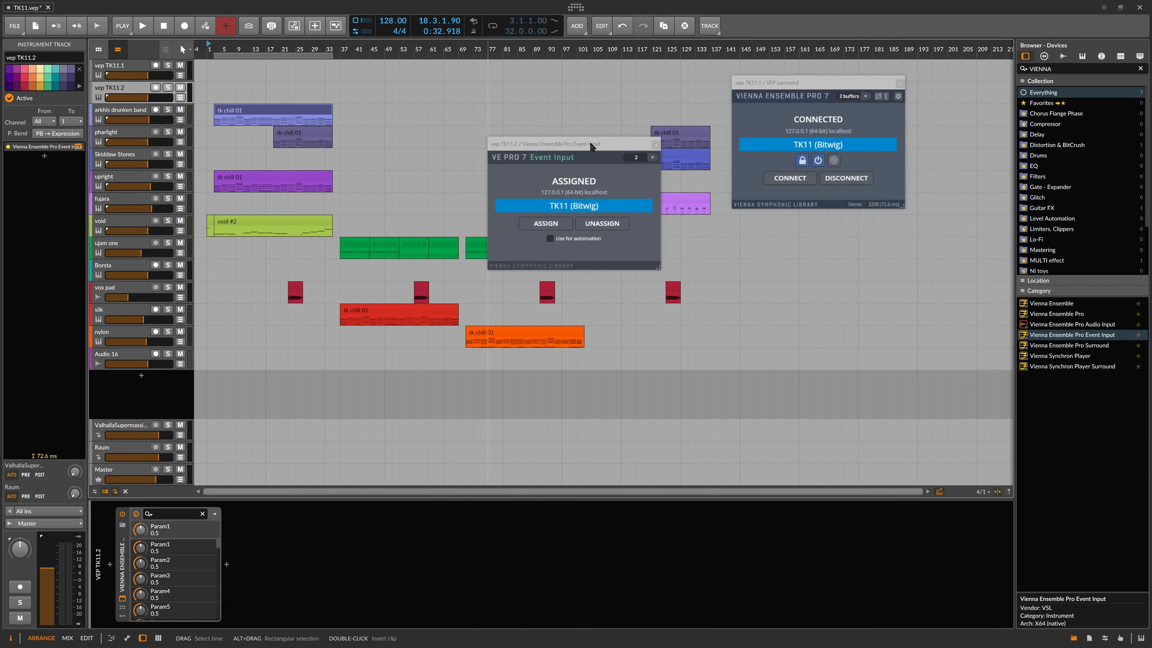
pyautogui.moveTo(589, 143); pyautogui.dragTo(524, 81)
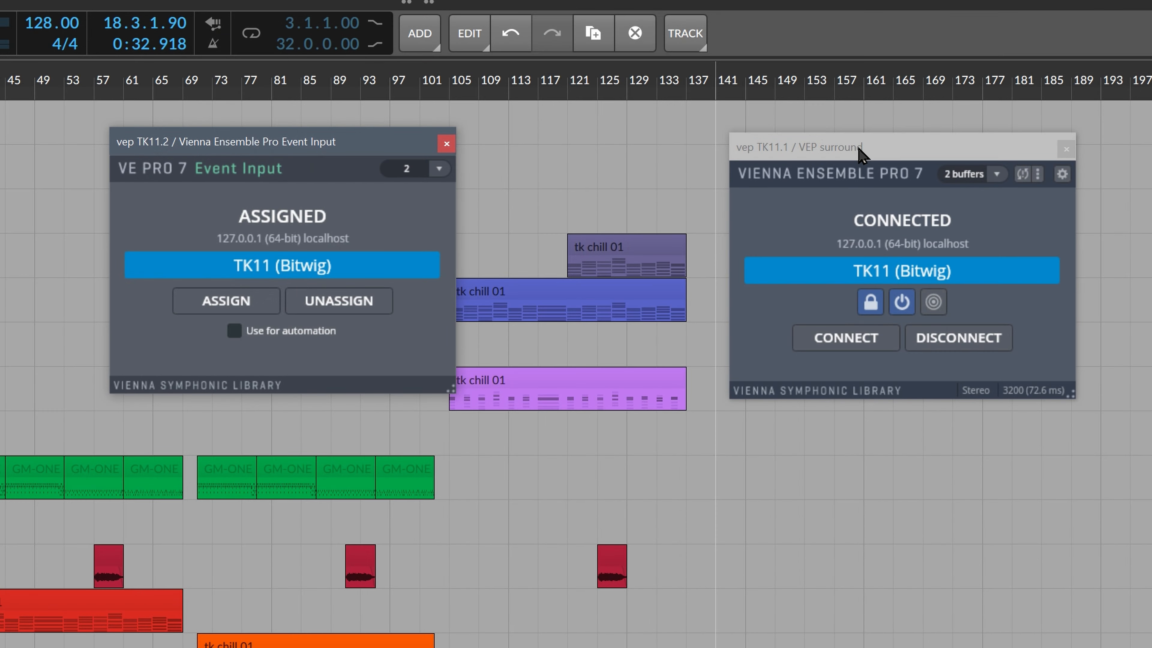
pyautogui.moveTo(857, 147); pyautogui.dragTo(800, 147)
# Step: Park the Event Input window below VEP surround and open the void #2 clip's notes
pyautogui.moveTo(270, 149); pyautogui.dragTo(288, 152)
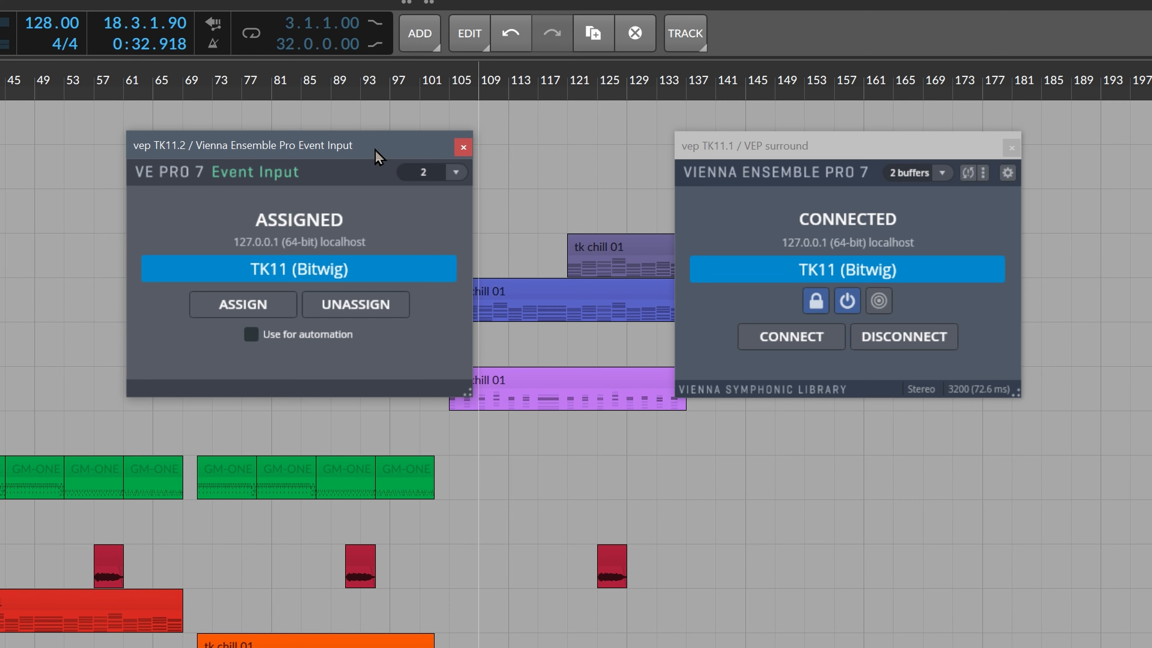
pyautogui.moveTo(660, 104); pyautogui.dragTo(585, 372)
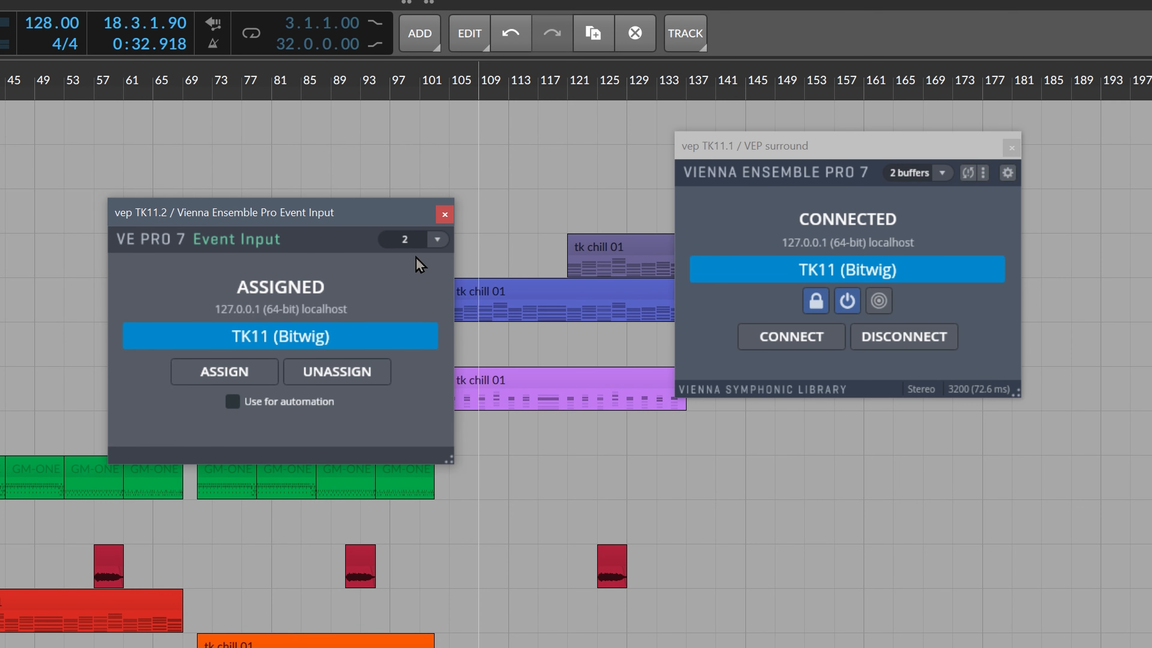
pyautogui.moveTo(405, 226); pyautogui.dragTo(413, 220)
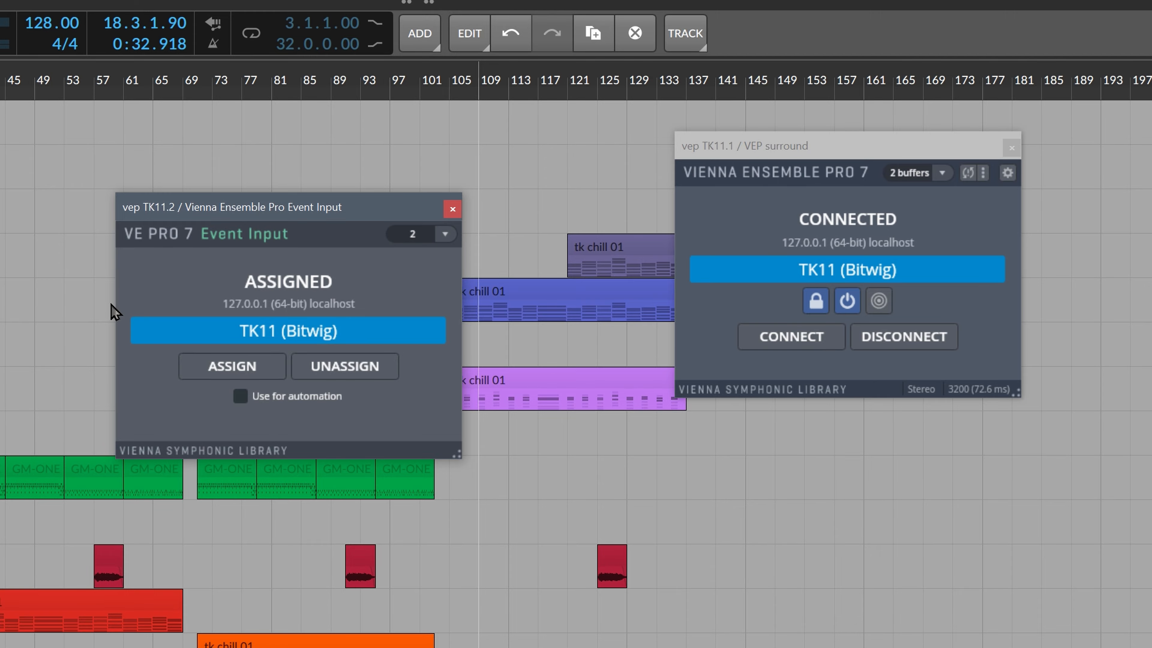
pyautogui.moveTo(259, 209); pyautogui.dragTo(292, 198)
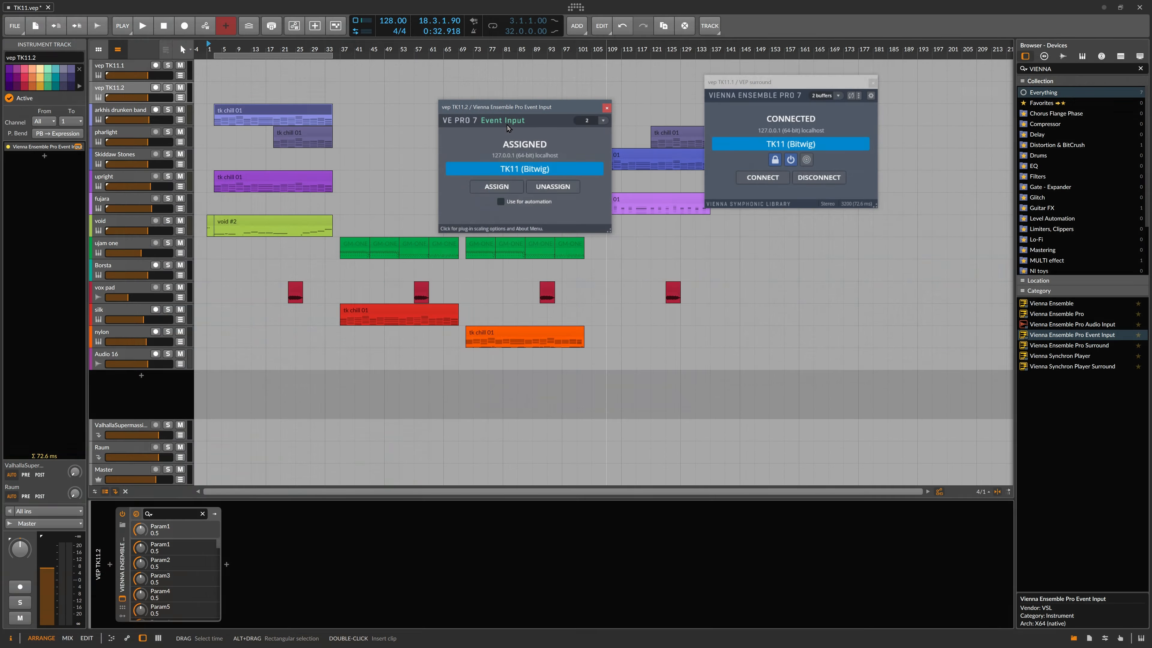
pyautogui.moveTo(518, 113); pyautogui.dragTo(783, 230)
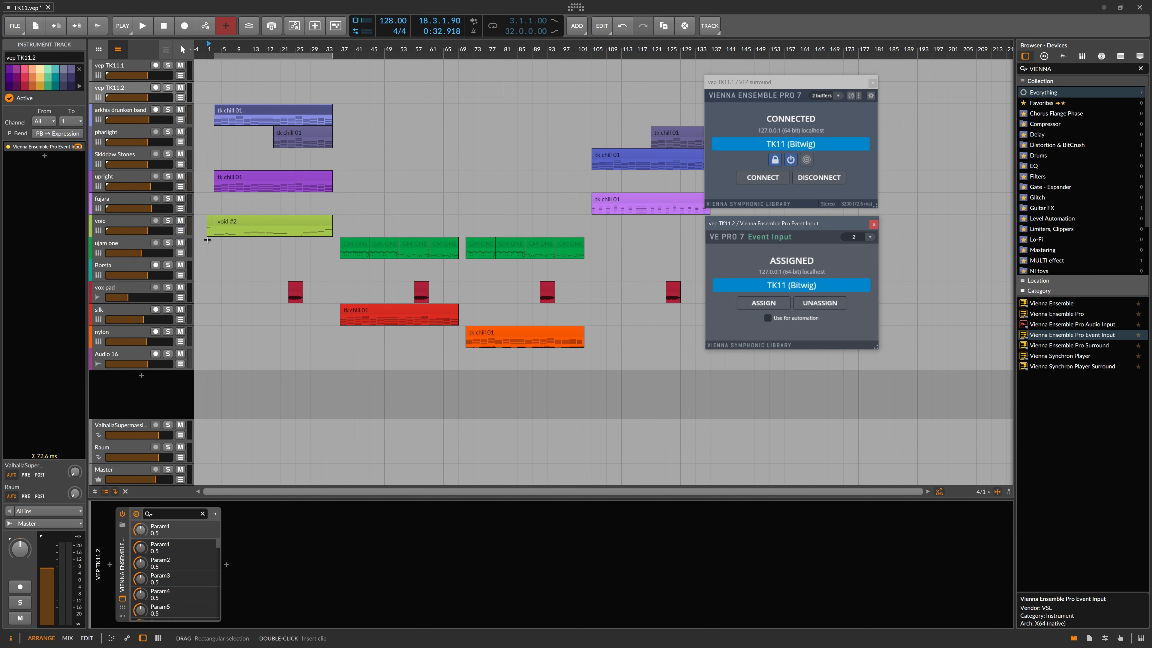
pyautogui.doubleClick(222, 222)
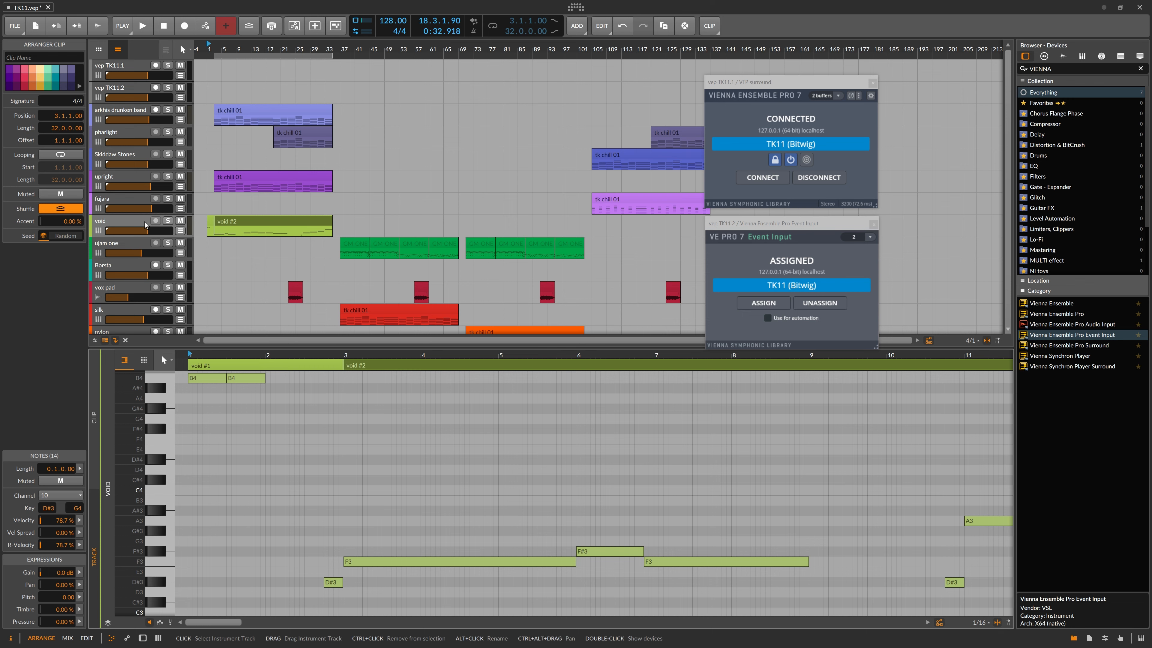
# Step: Solo VEP surround's DRUMS BUS output and zoom the piano roll to about 11 bars
pyautogui.press('d')
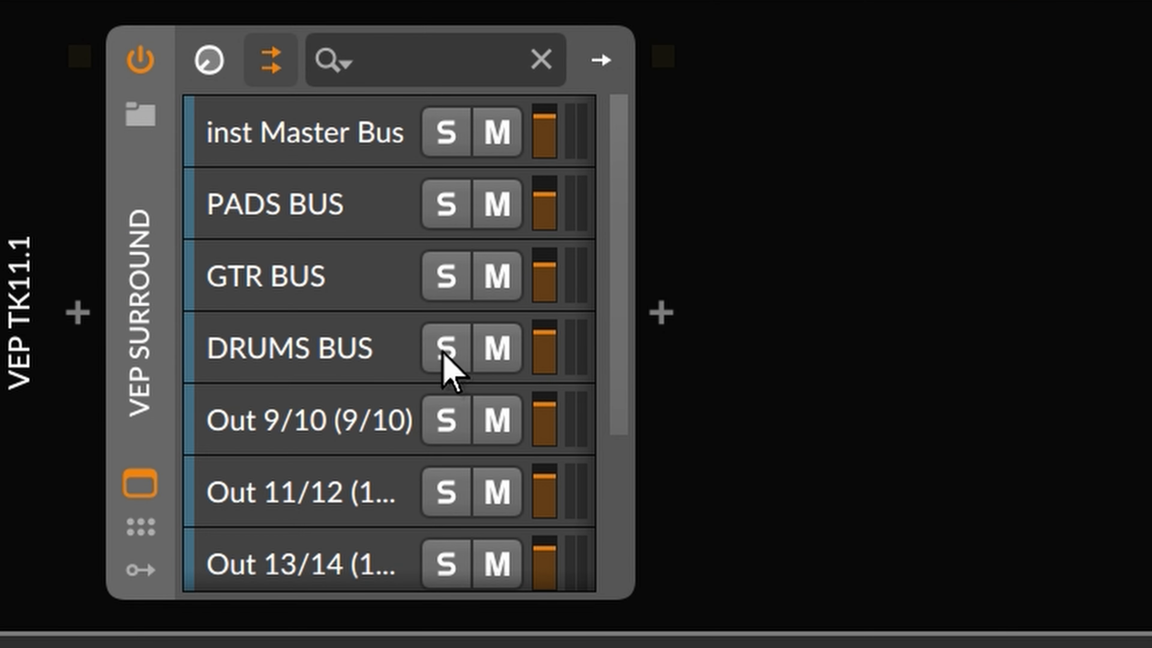
pyautogui.click(183, 571)
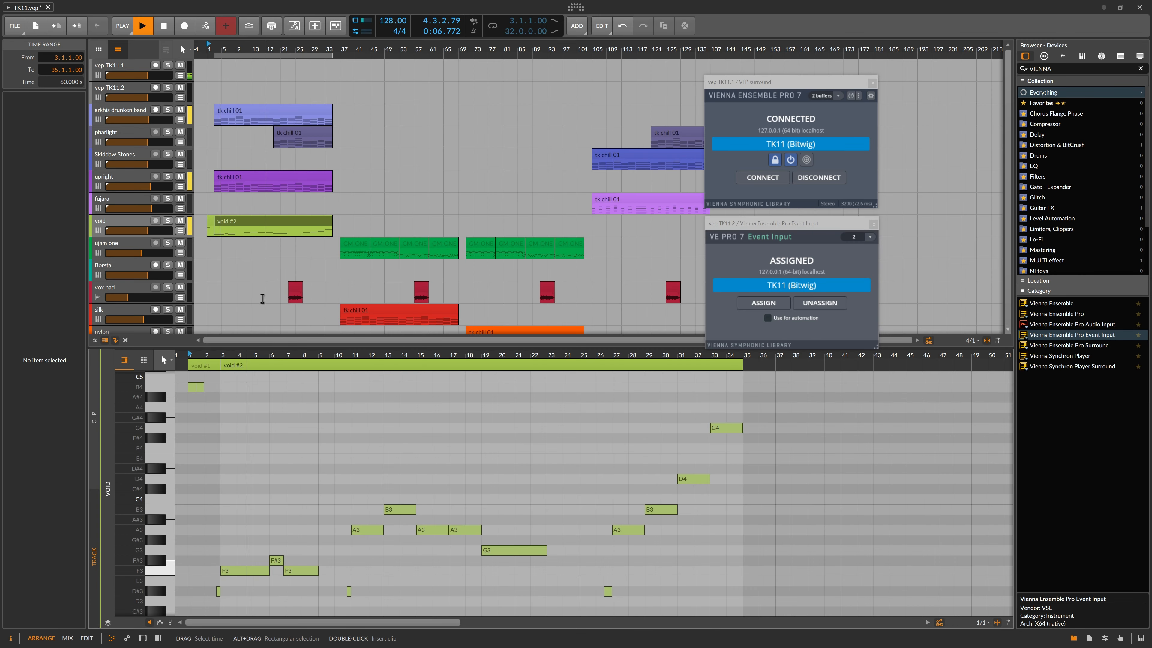
pyautogui.moveTo(220, 355); pyautogui.dragTo(220, 444)
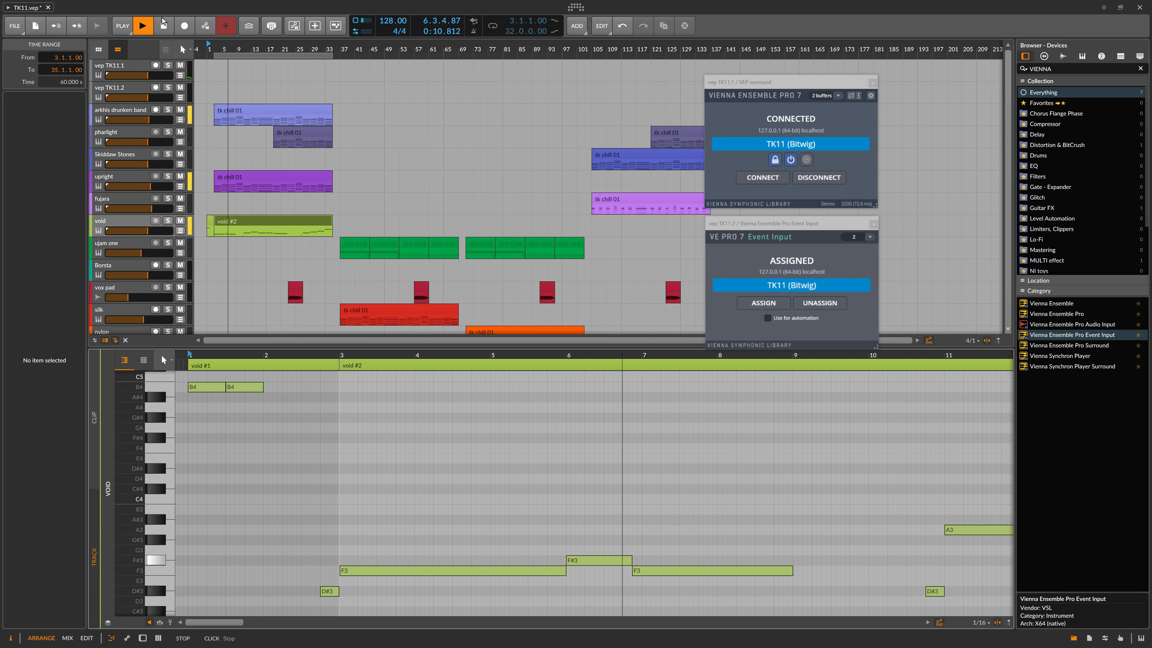
pyautogui.press('space')
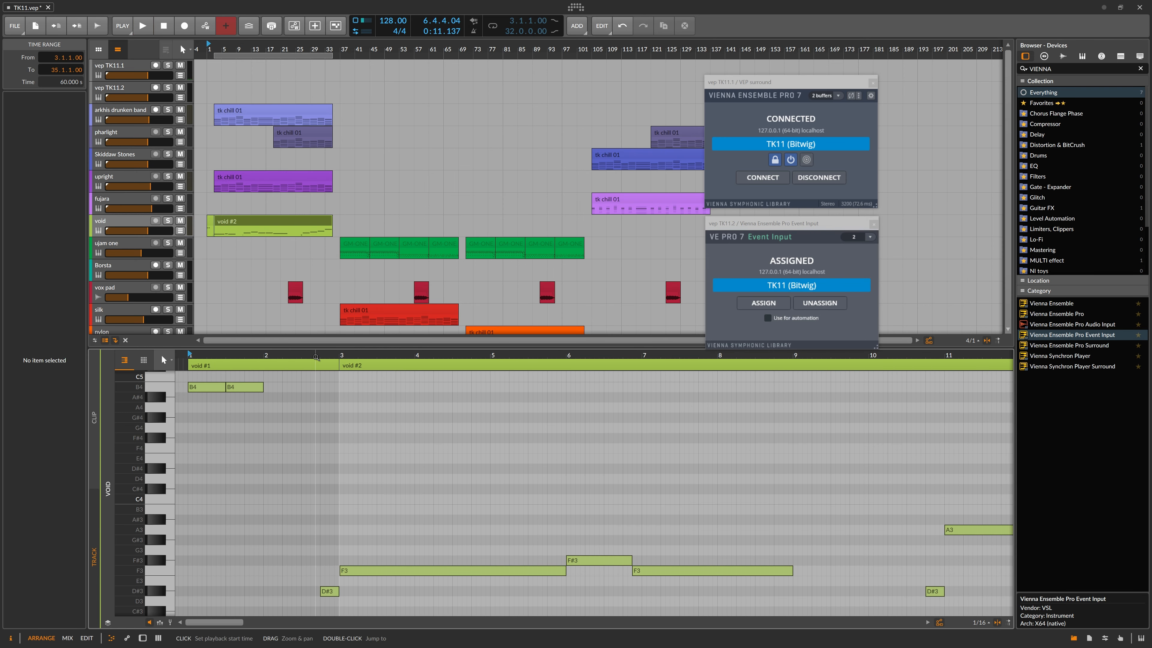
# Step: Audition the void notes from bar 3, starting and stopping playback several times
pyautogui.click(315, 357)
pyautogui.press('space')
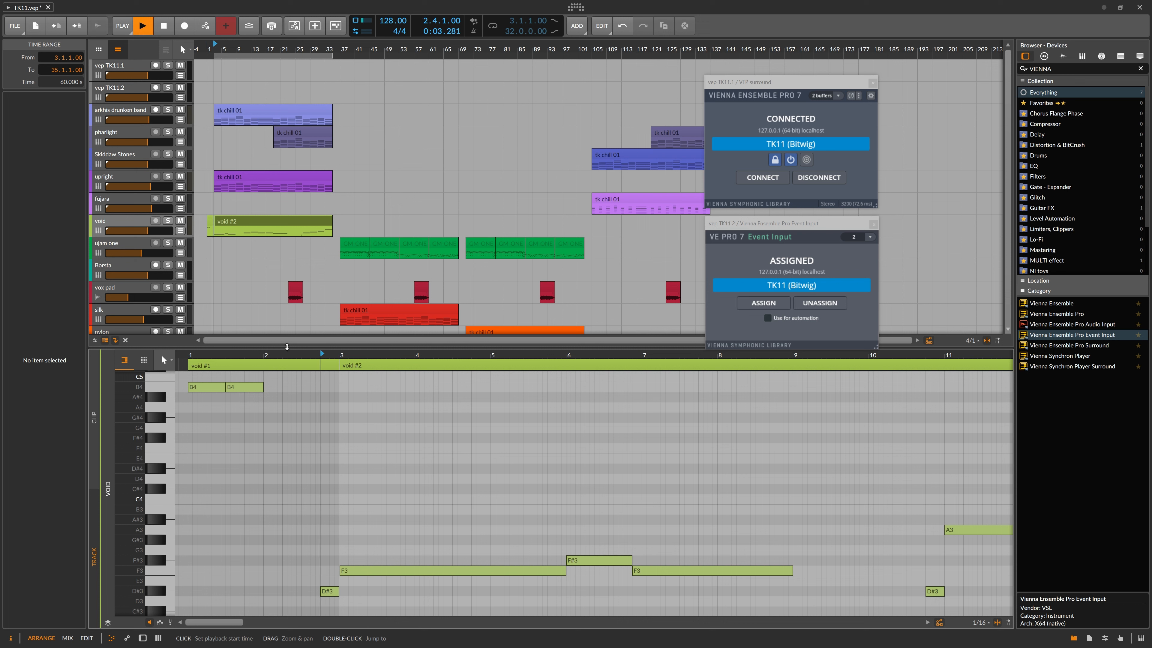
pyautogui.click(161, 26)
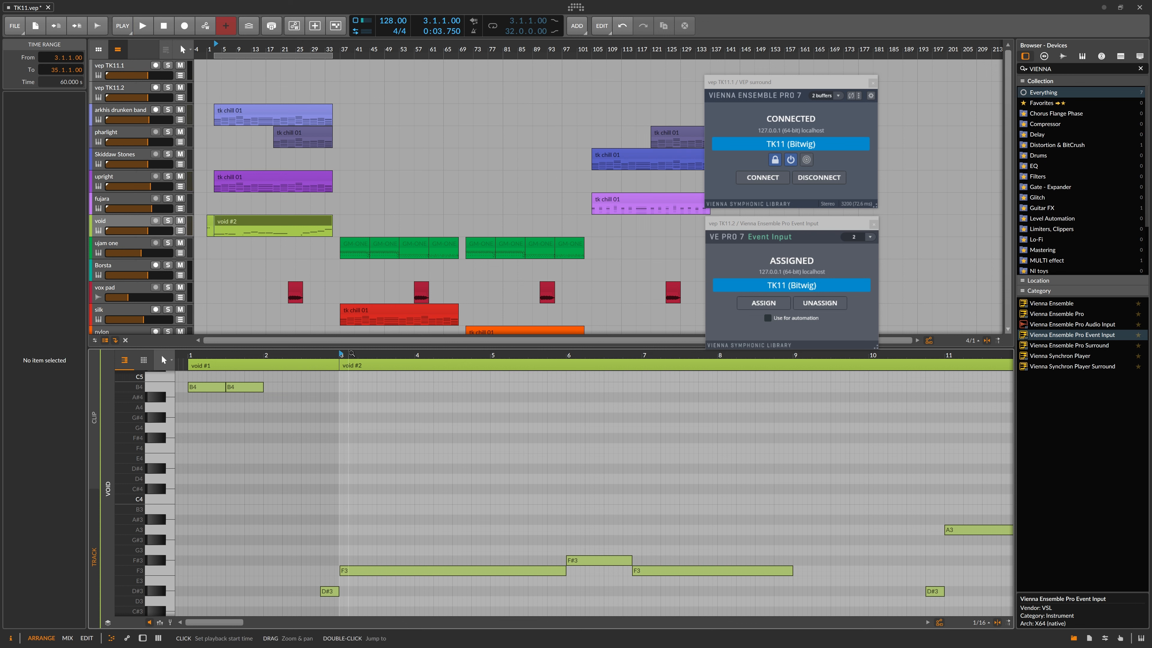
pyautogui.click(337, 353)
pyautogui.press('space')
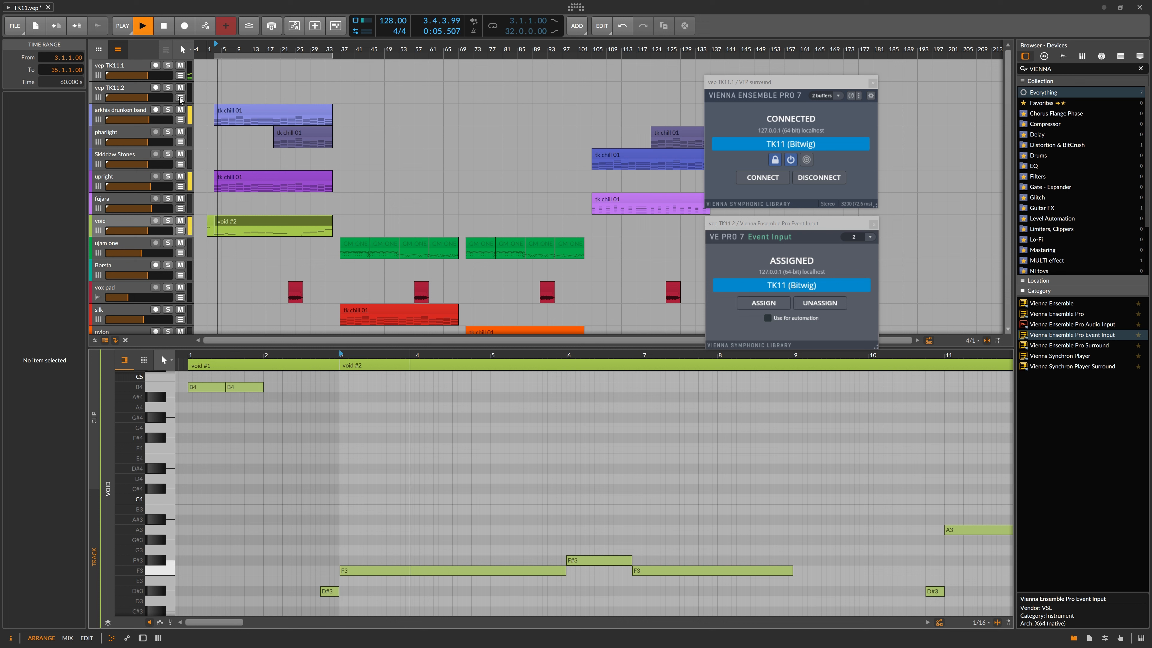
pyautogui.click(144, 27)
pyautogui.click(144, 27)
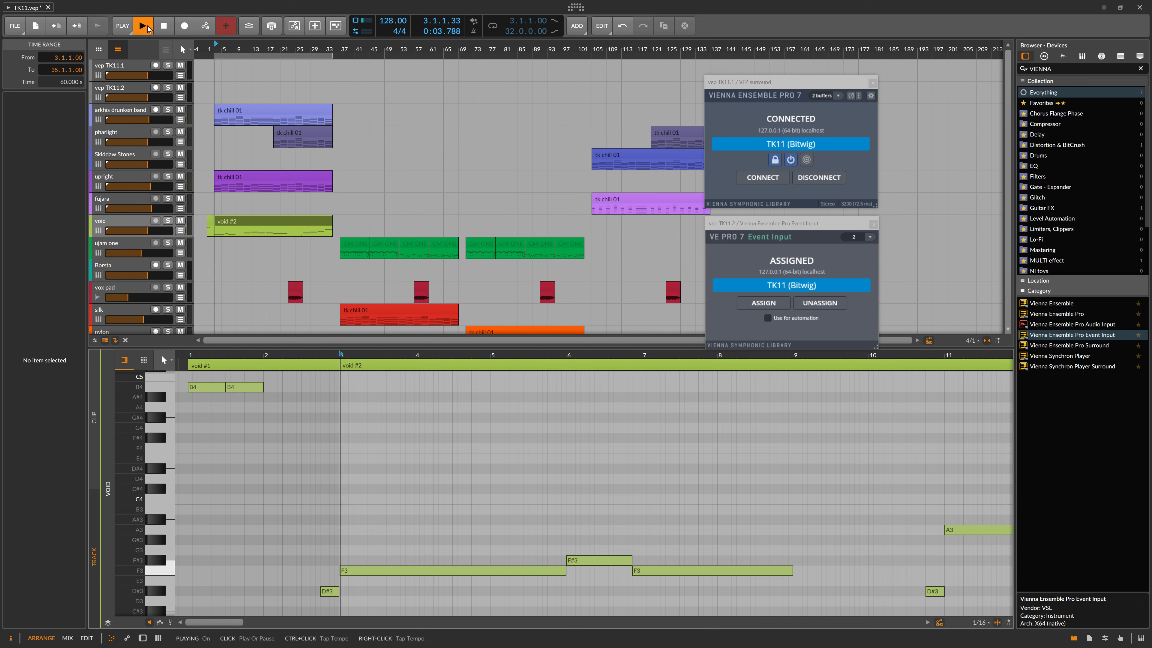
pyautogui.click(168, 27)
pyautogui.click(144, 28)
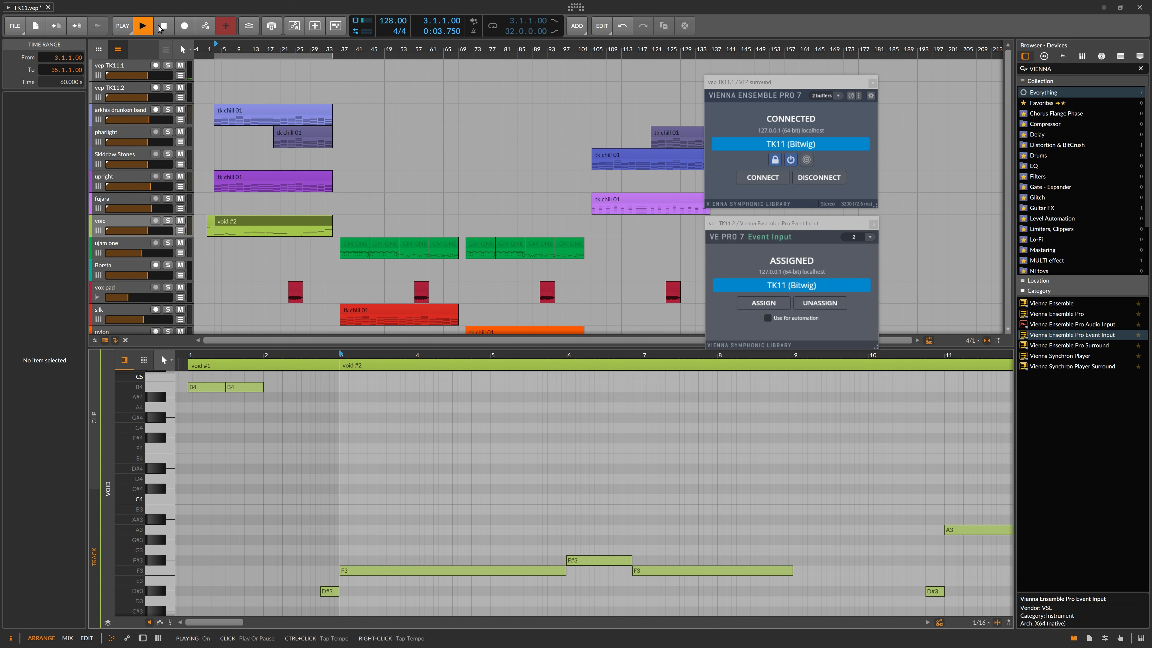
pyautogui.click(164, 29)
pyautogui.click(144, 27)
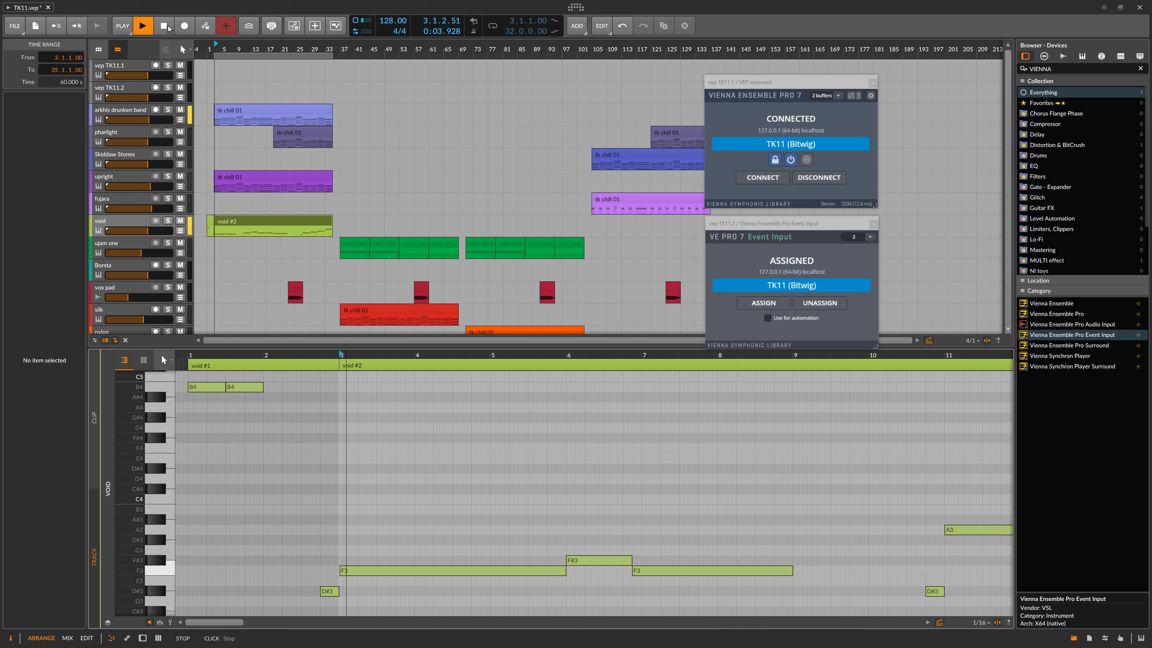
pyautogui.click(168, 28)
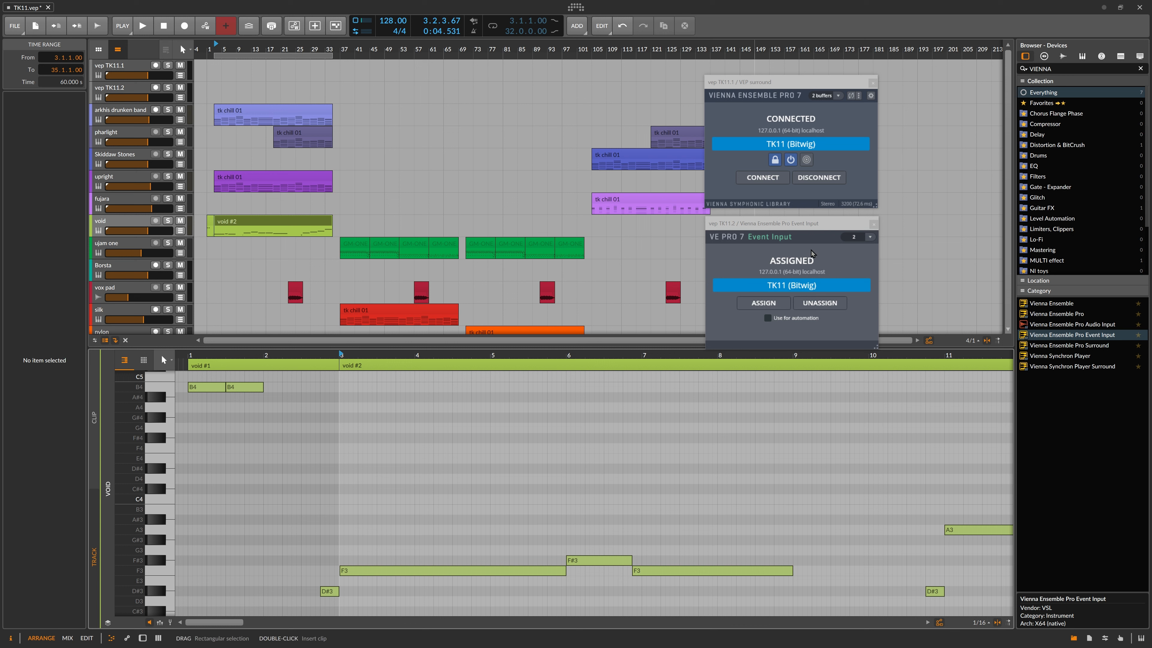
pyautogui.moveTo(800, 229); pyautogui.dragTo(801, 216)
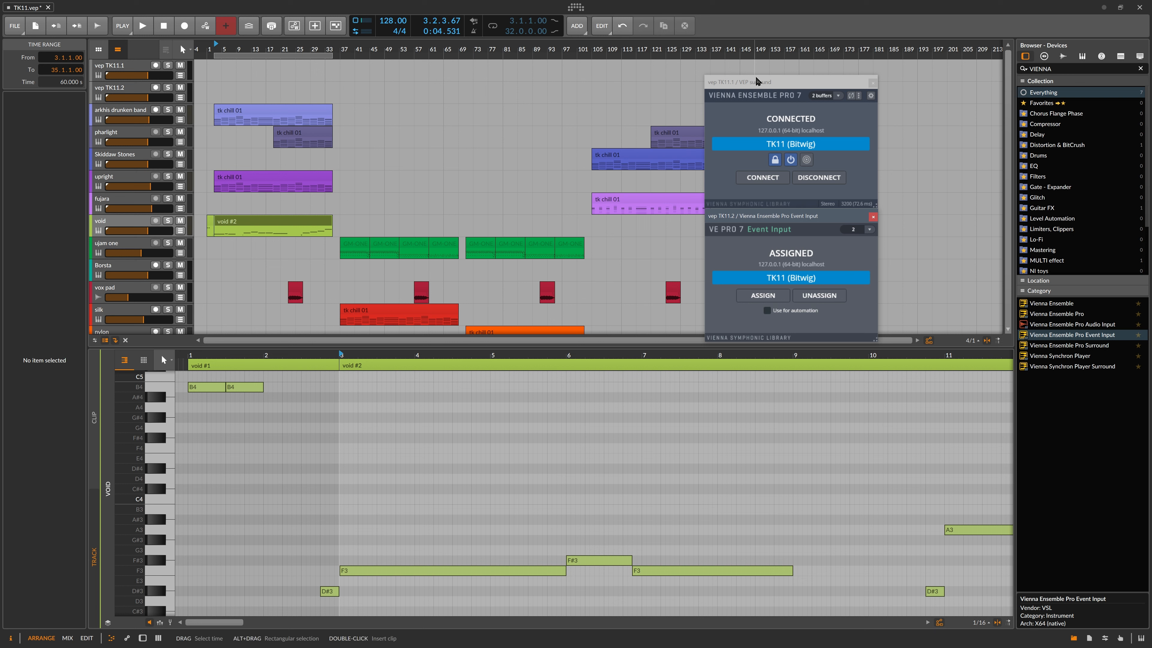
# Step: Move both VEP windows to the upper right and play the arrangement from bar 37
pyautogui.moveTo(760, 82); pyautogui.dragTo(834, 28)
pyautogui.moveTo(747, 221); pyautogui.dragTo(825, 166)
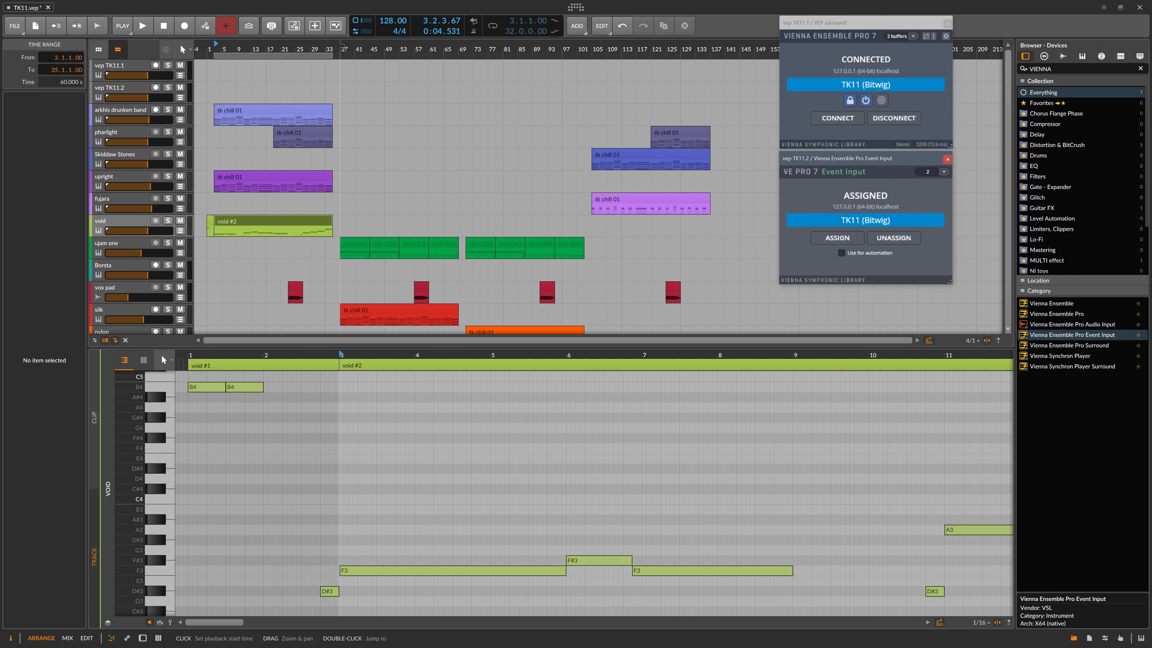
pyautogui.click(341, 46)
pyautogui.press('space')
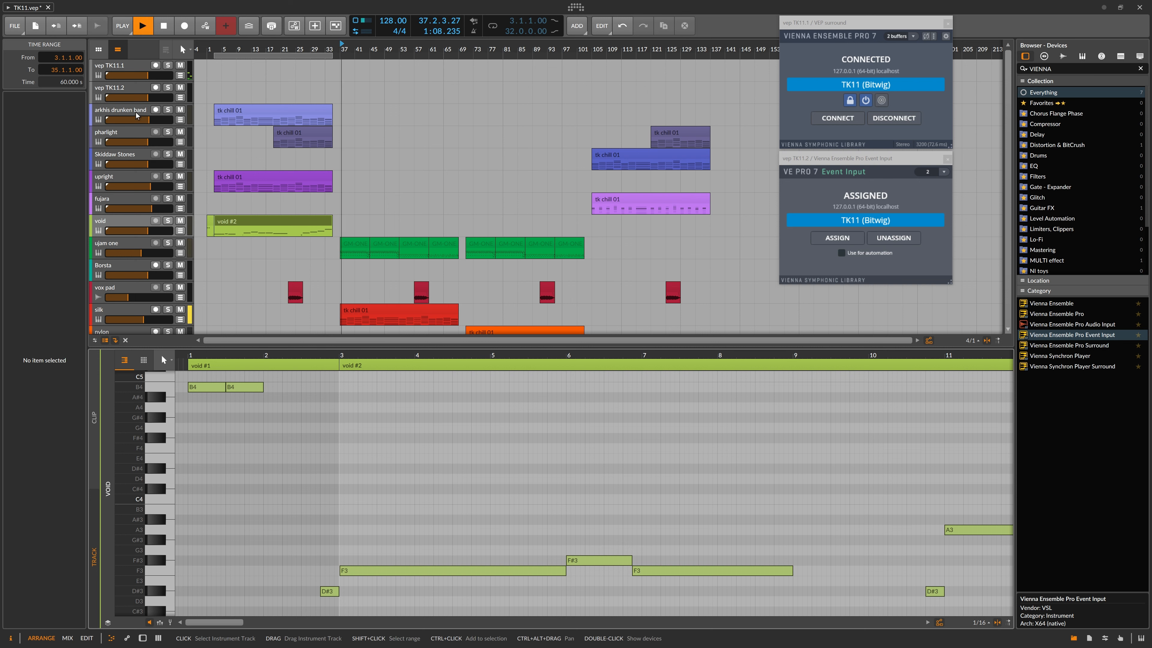
# Step: Show the vep TK11.1 track's devices, then switch to the Vienna Ensemble Pro server
pyautogui.click(132, 69)
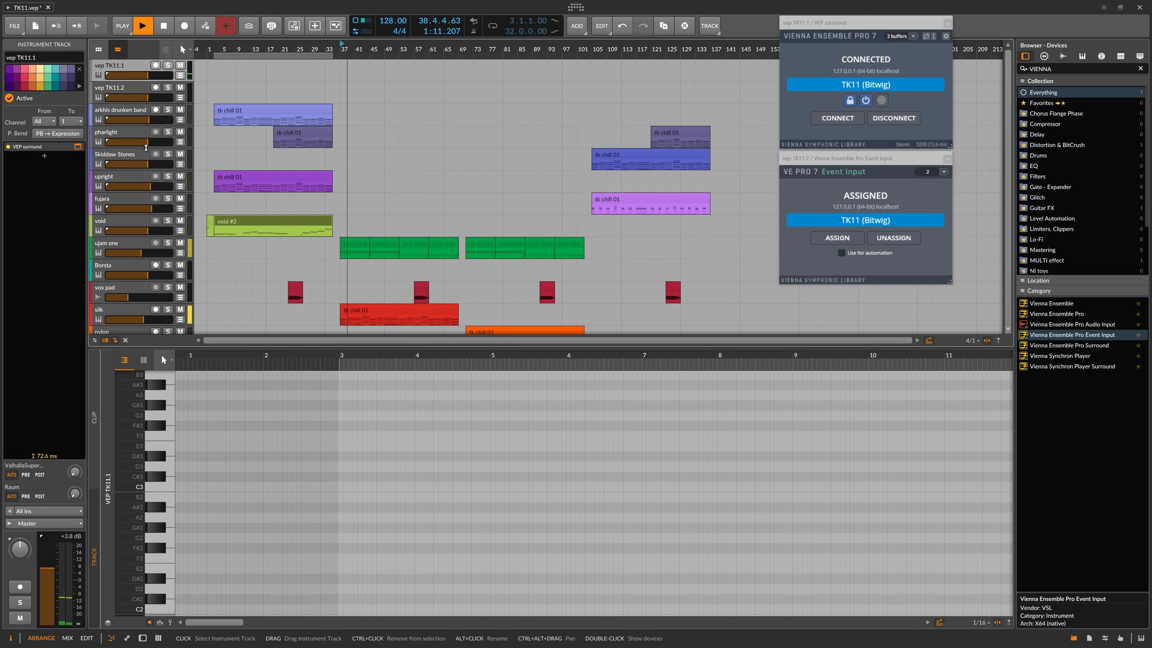
pyautogui.doubleClick(138, 72)
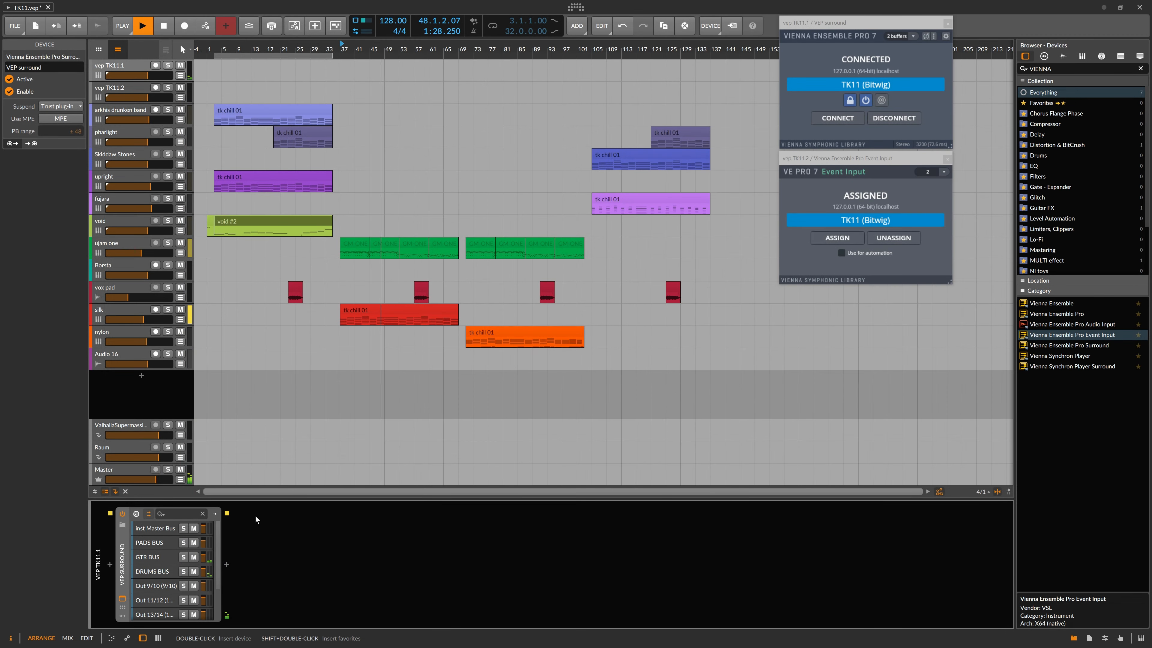
pyautogui.hotkey('alt', 'Tab')
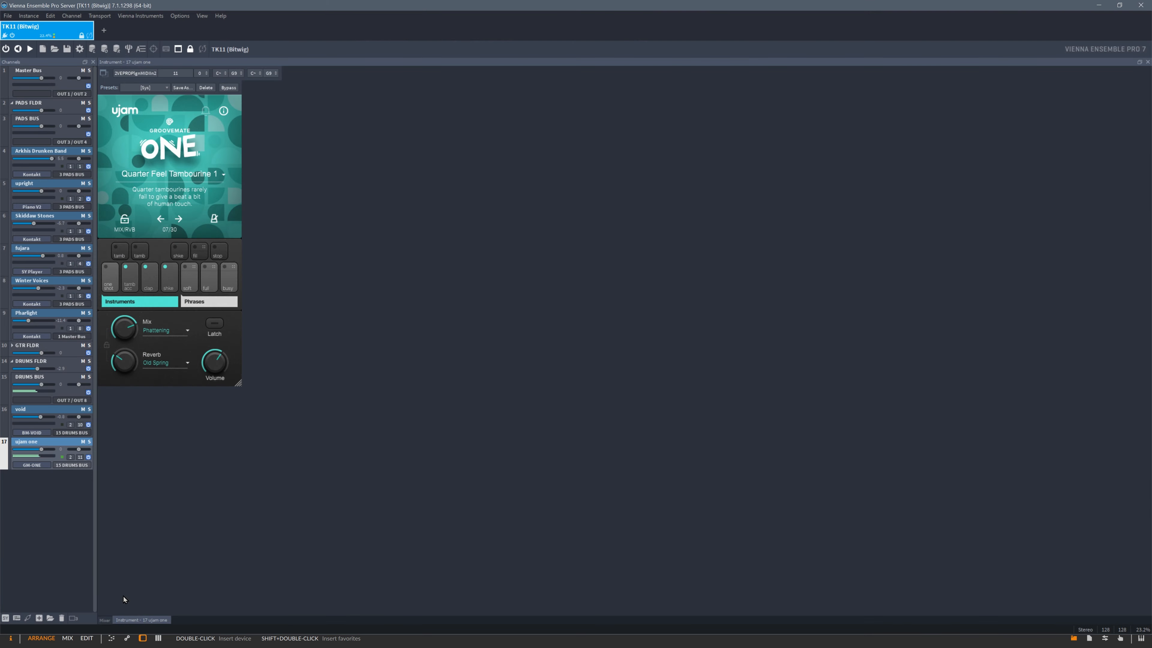
# Step: Expand GTR FLDR in the VEP mixer and raise silk's volume from -20 to about -5.3
pyautogui.click(234, 607)
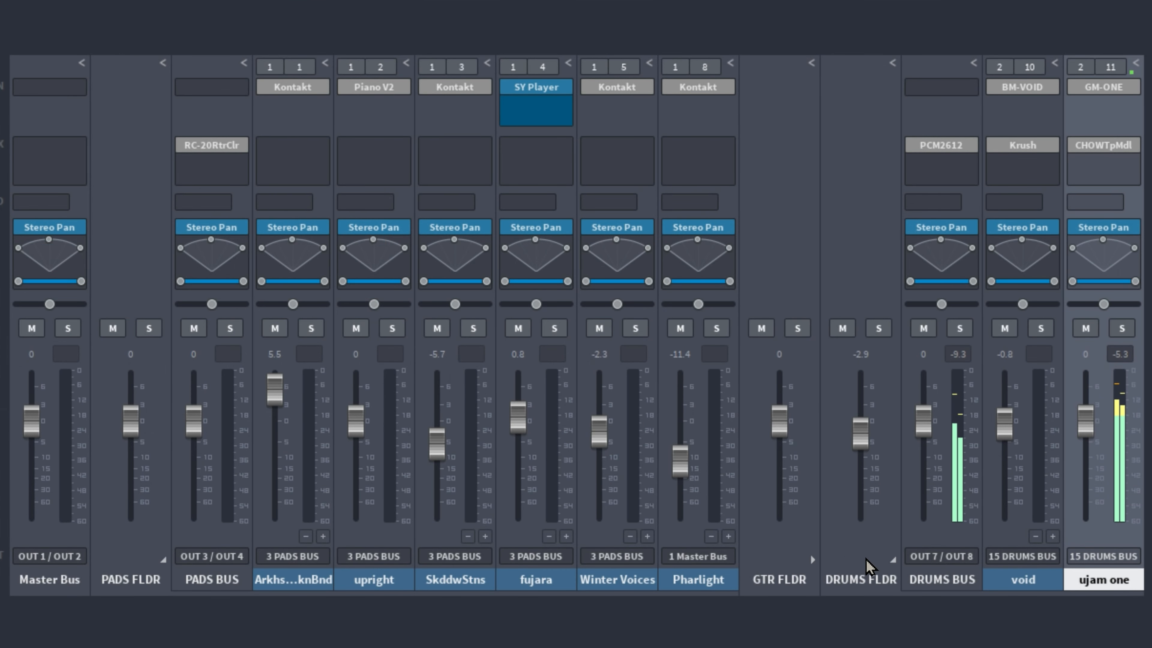
pyautogui.click(812, 560)
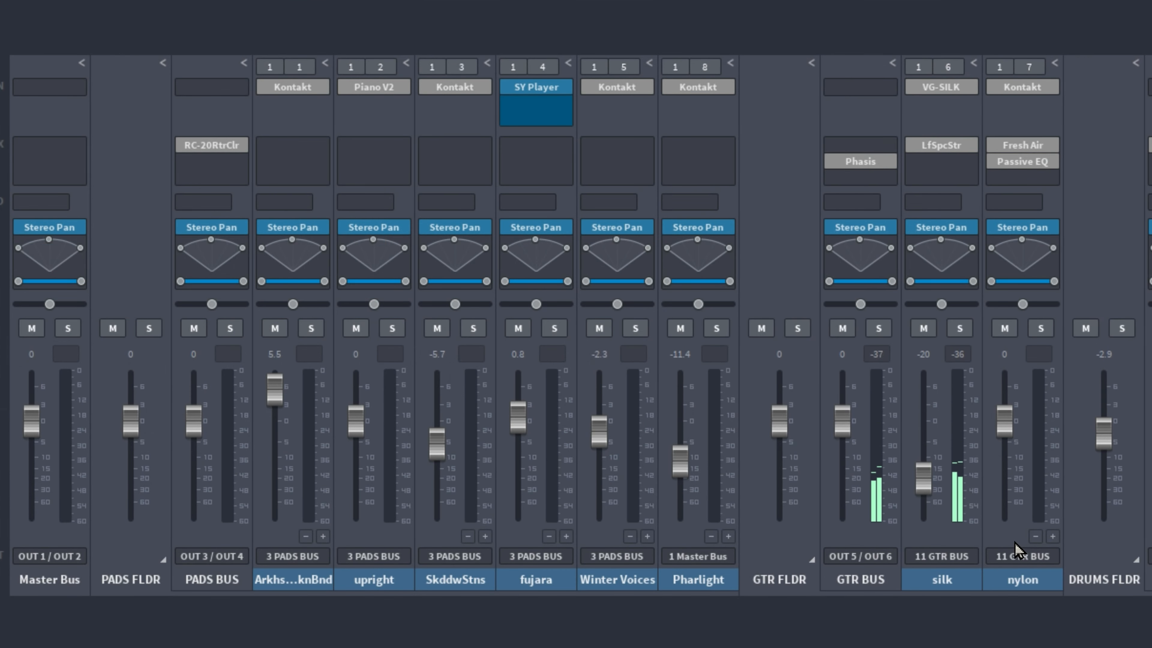
pyautogui.moveTo(919, 482); pyautogui.dragTo(921, 448)
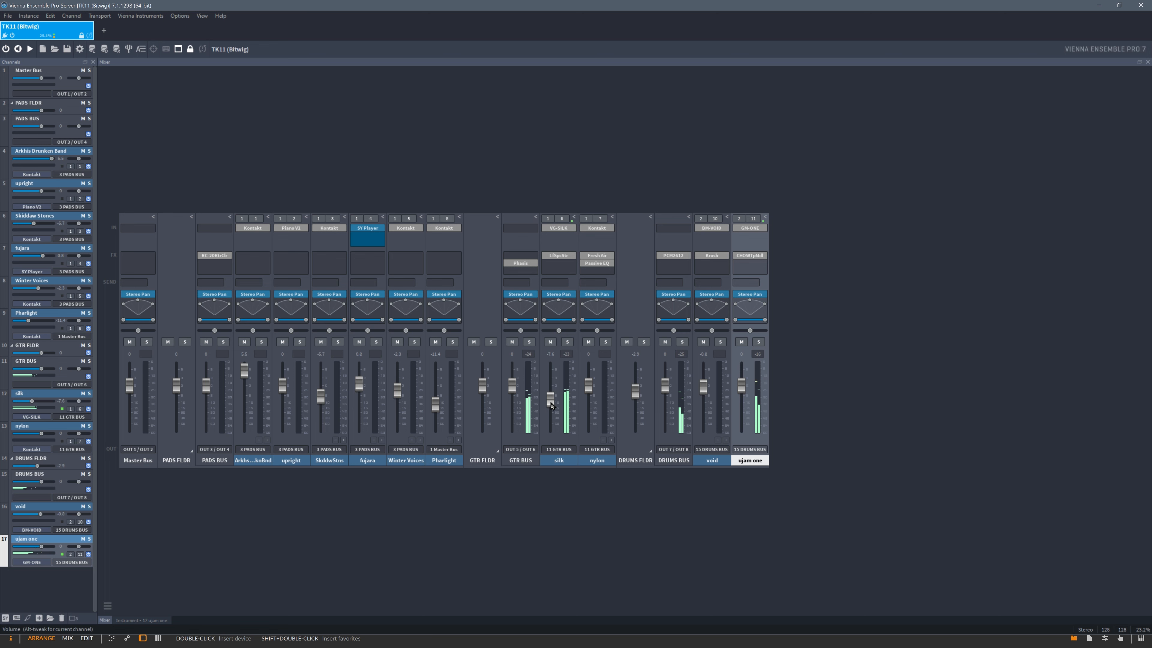
pyautogui.moveTo(551, 402); pyautogui.dragTo(550, 395)
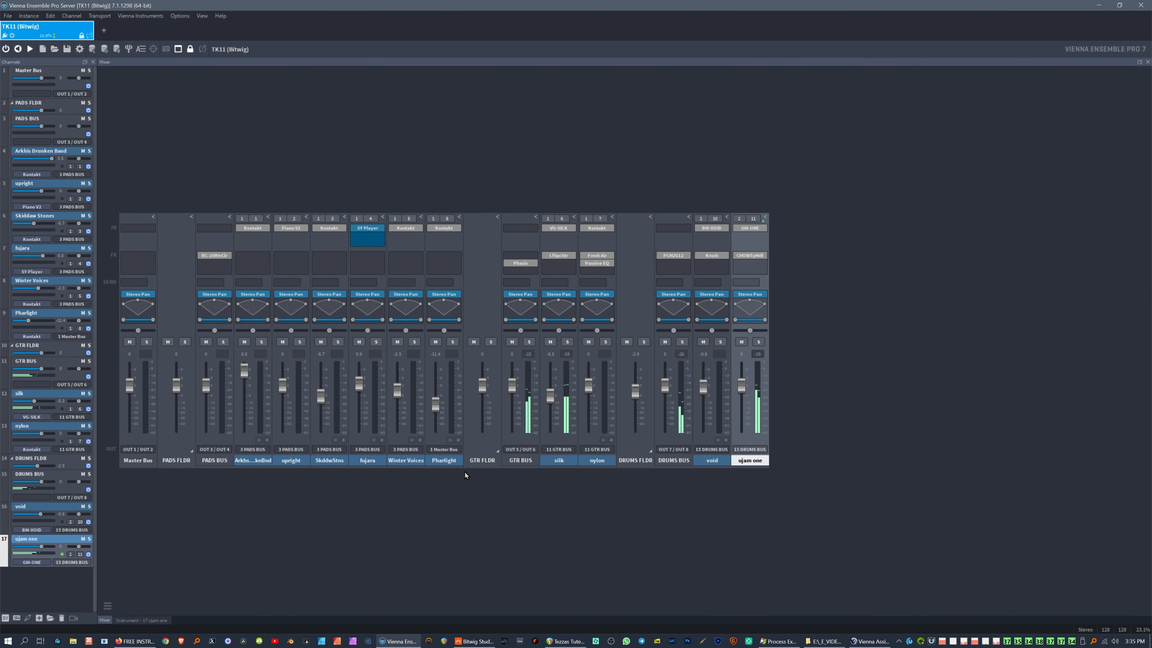
pyautogui.hotkey('alt', 'Tab')
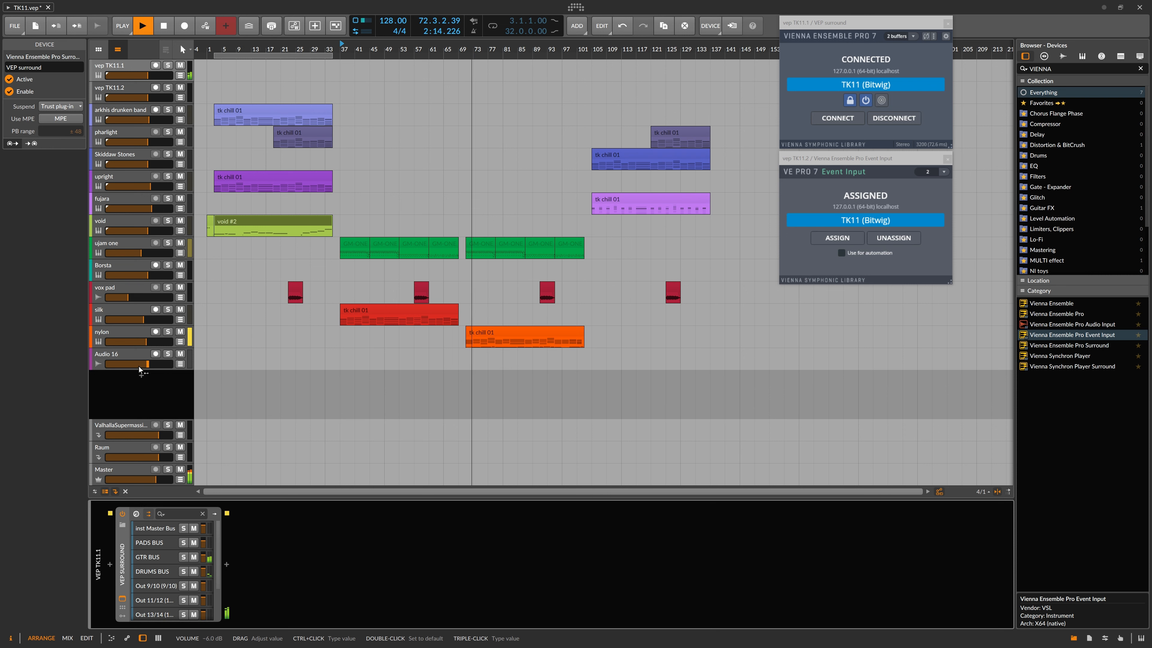
# Step: Alt+Tab to the Vienna Ensemble Pro Server mixer showing the TK11 (Bitwig) channels
pyautogui.hotkey('alt', 'Tab')
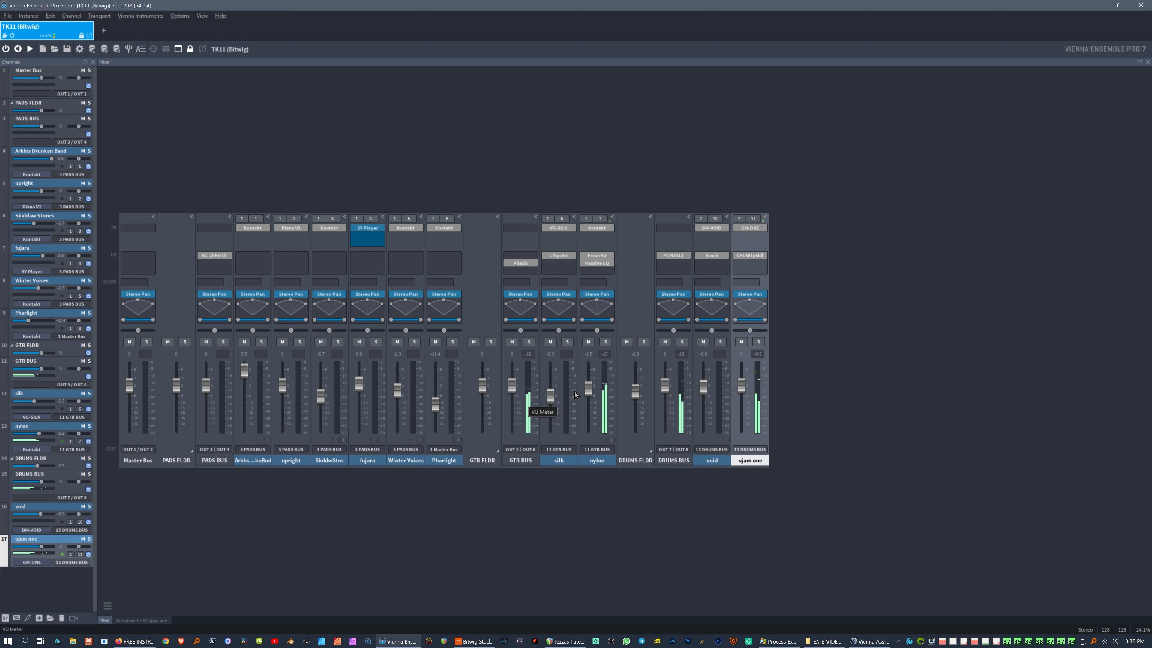
# Step: Lower nylon's volume to -1.9 and move its Fresh Air and Passive EQ windows aside
pyautogui.moveTo(591, 392); pyautogui.dragTo(592, 394)
pyautogui.click(597, 255)
pyautogui.moveTo(905, 90); pyautogui.dragTo(239, 105)
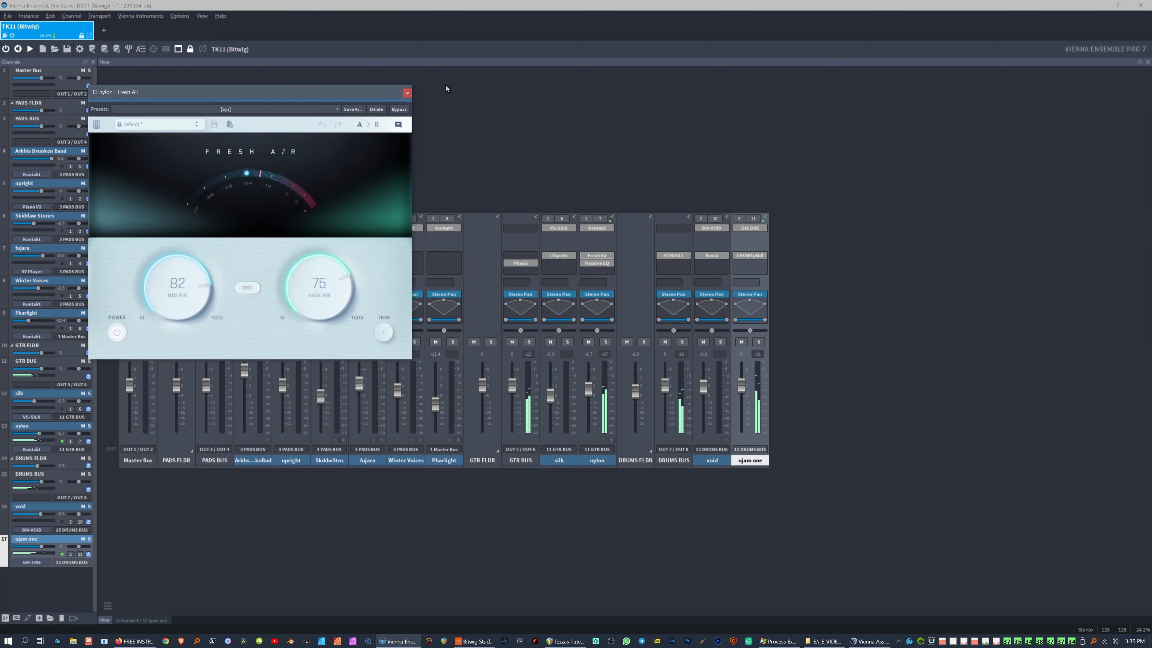
pyautogui.click(596, 263)
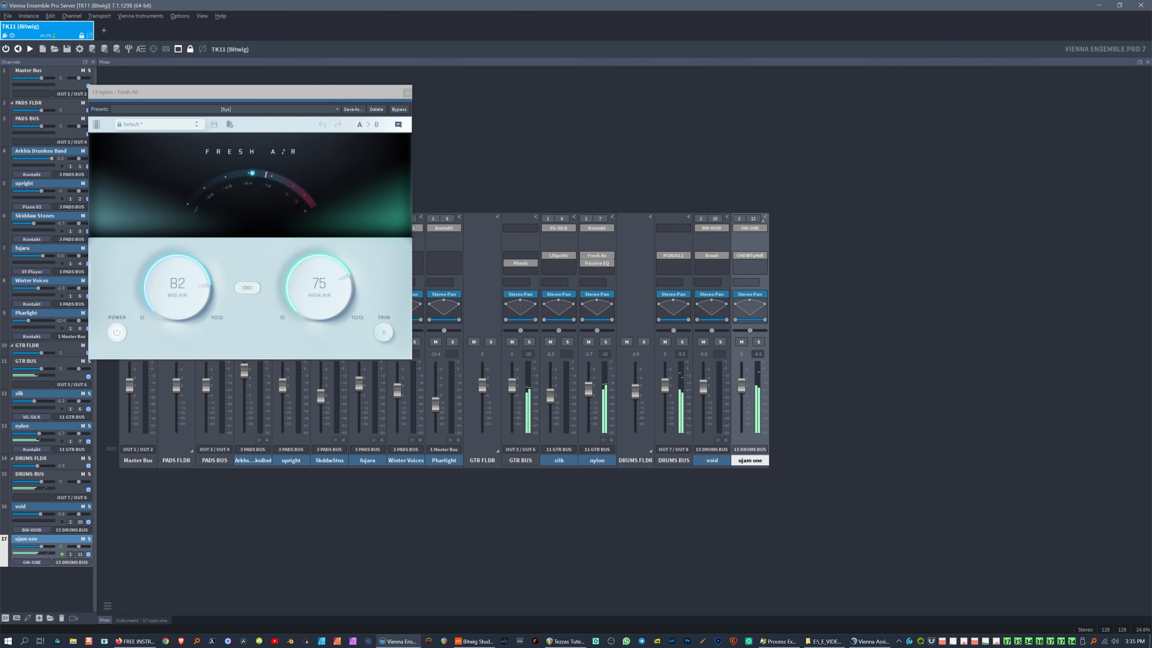
pyautogui.moveTo(1120, 92); pyautogui.dragTo(311, 412)
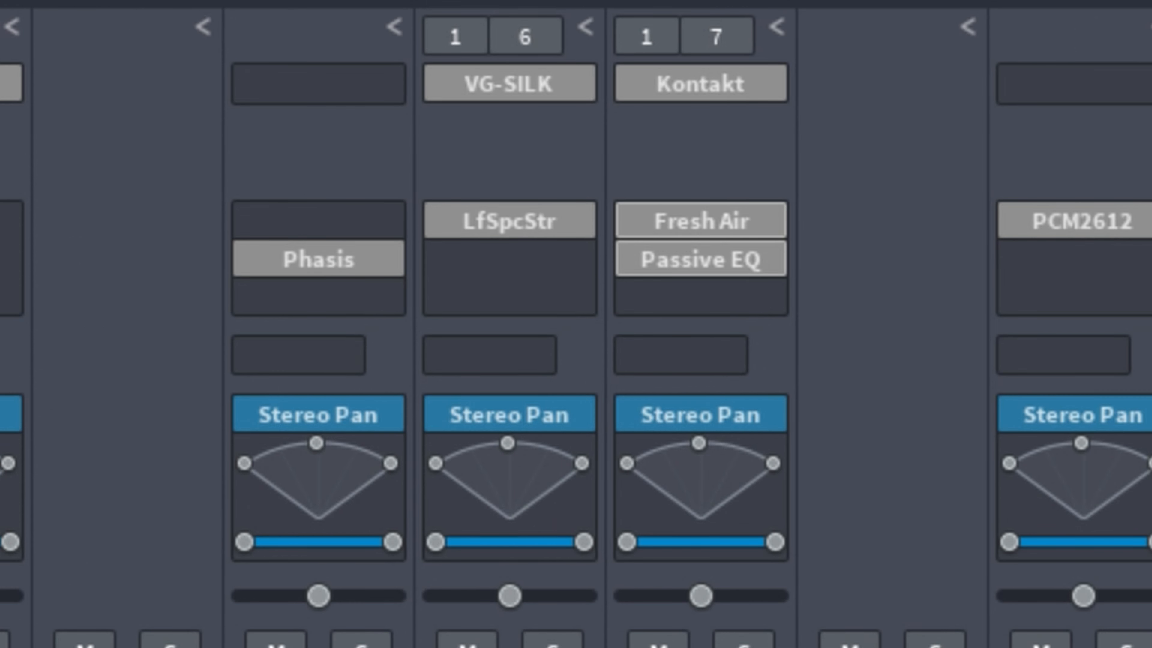
# Step: Put Passive EQ ahead of Fresh Air in nylon's insert chain, restoring Fresh Air with Ctrl+Z
pyautogui.moveTo(696, 264); pyautogui.dragTo(695, 232)
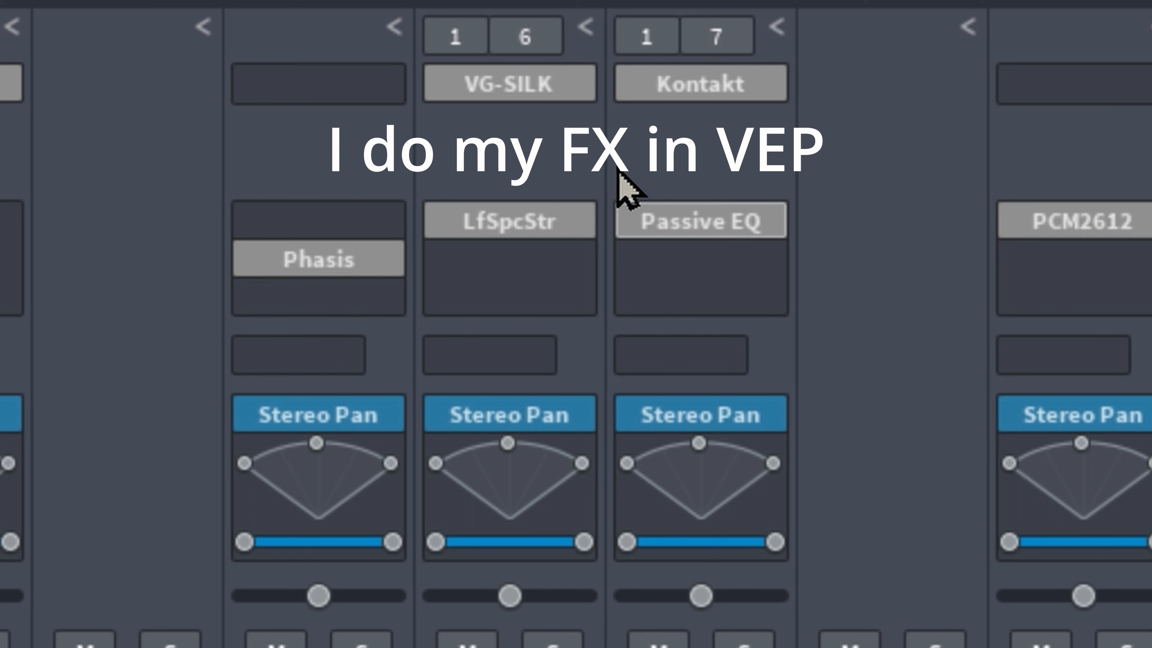
pyautogui.hotkey('ctrl', 'z')
pyautogui.click(738, 278)
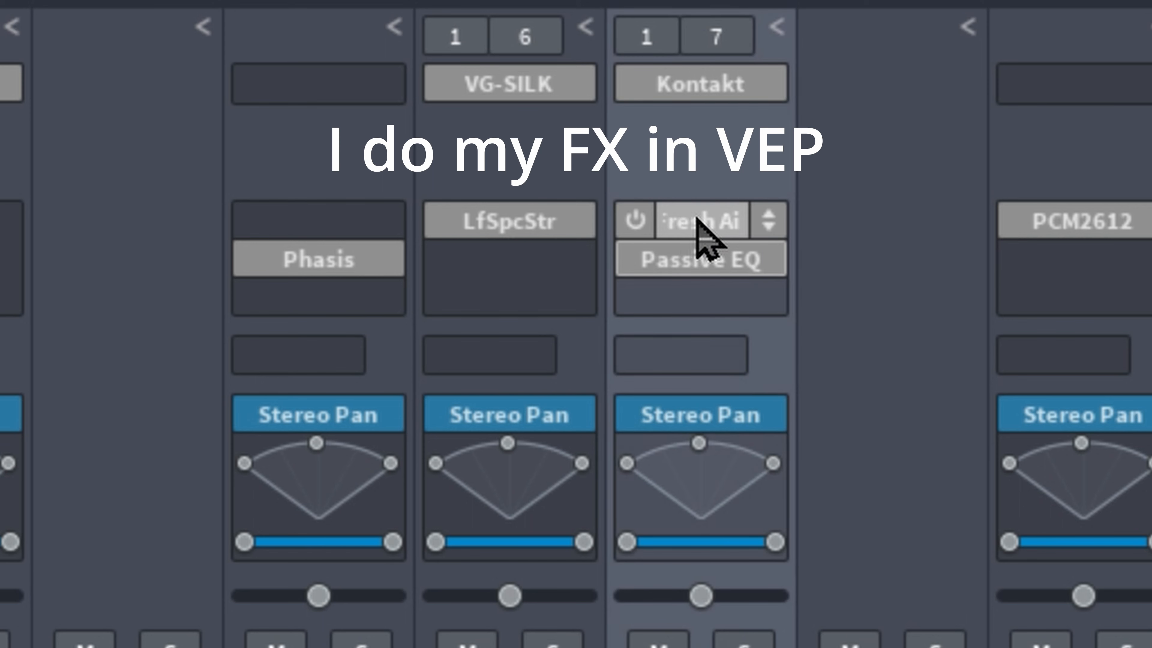
pyautogui.moveTo(672, 221); pyautogui.dragTo(678, 305)
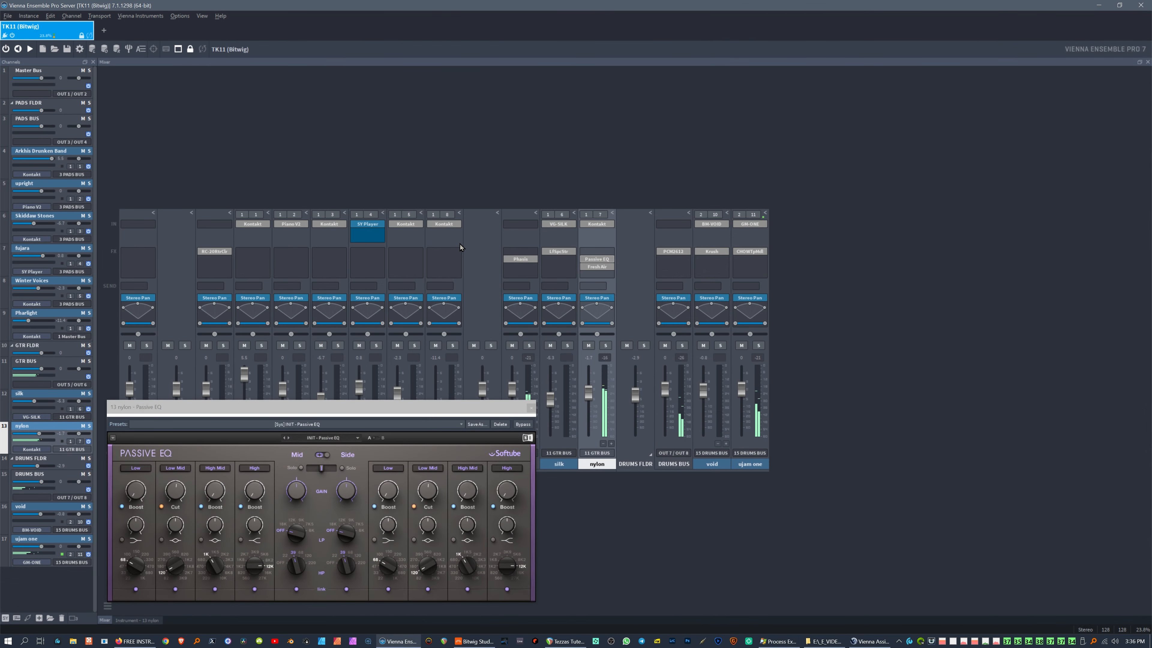
# Step: Move the '13 nylon - Passive EQ' window to the lower right, then switch to Bitwig
pyautogui.moveTo(280, 407); pyautogui.dragTo(831, 386)
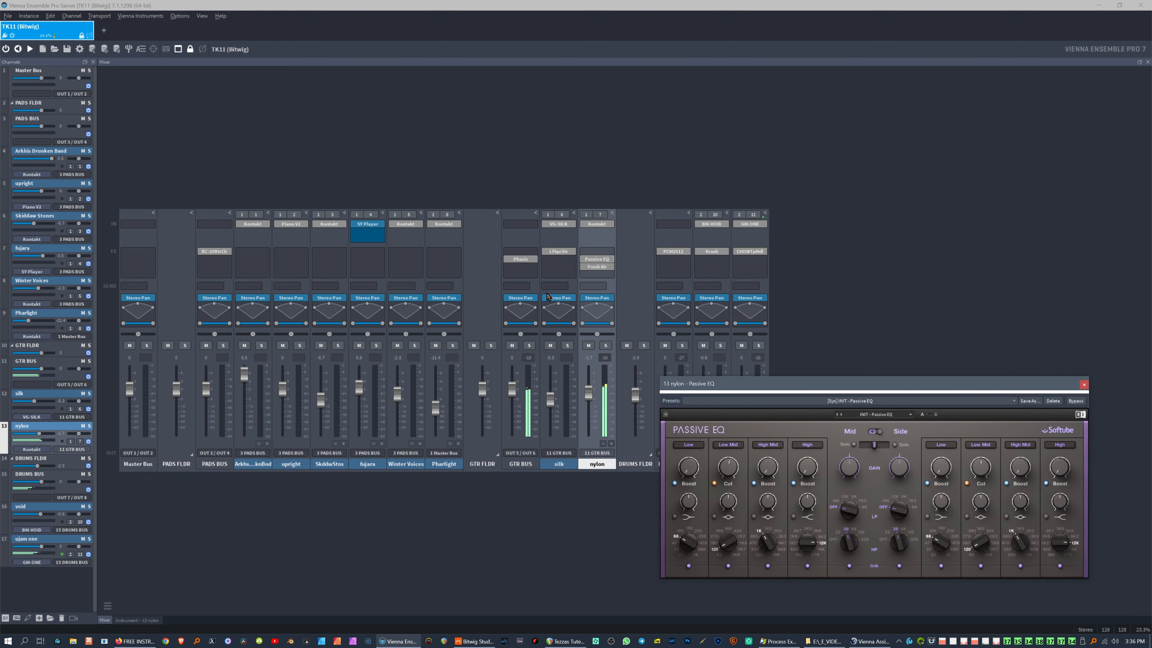
pyautogui.hotkey('alt', 'Tab')
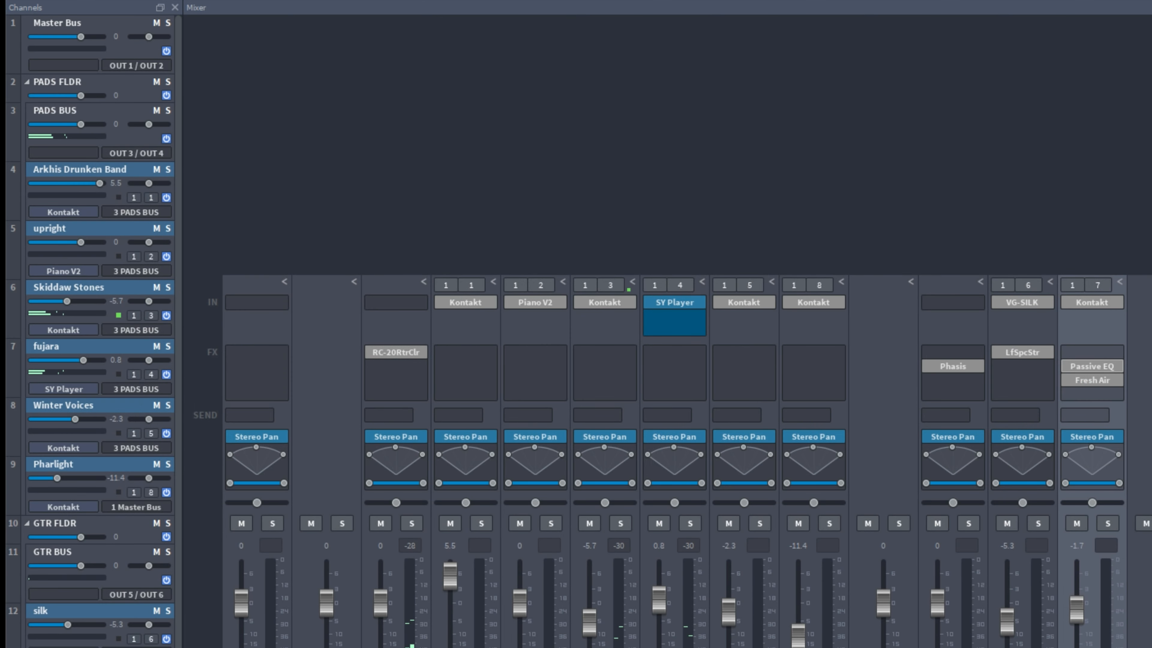
# Step: Check fujara's Synchron Player, then place Skiddaw Stones' Kontakt window at the mixer's right
pyautogui.click(669, 303)
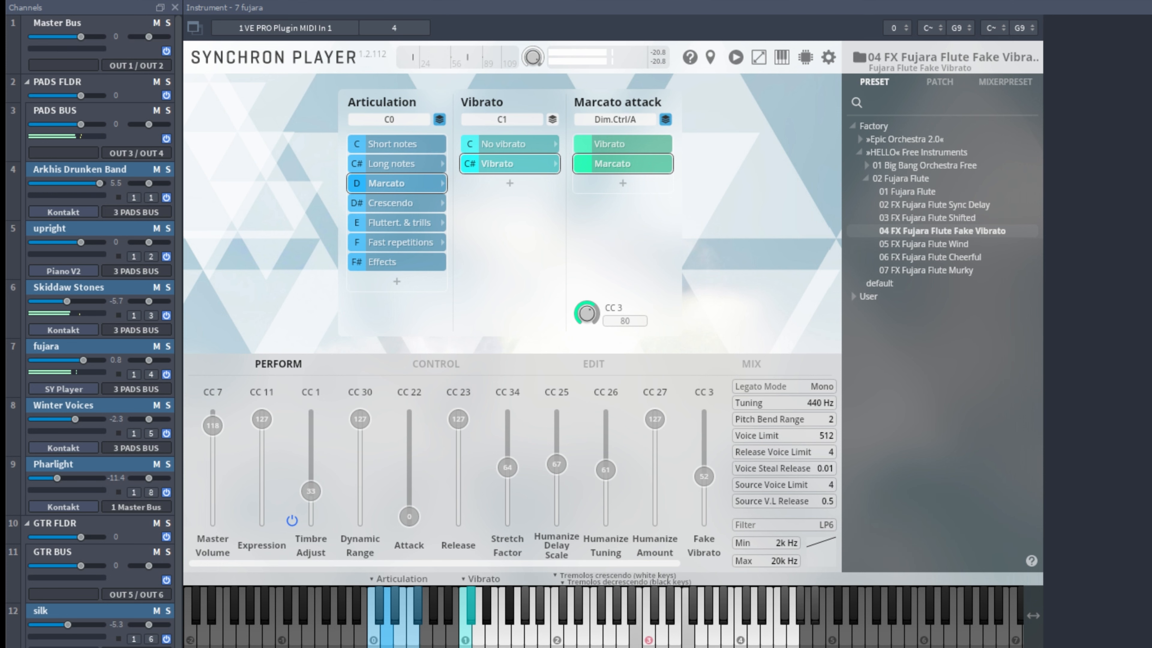
pyautogui.press('F3')
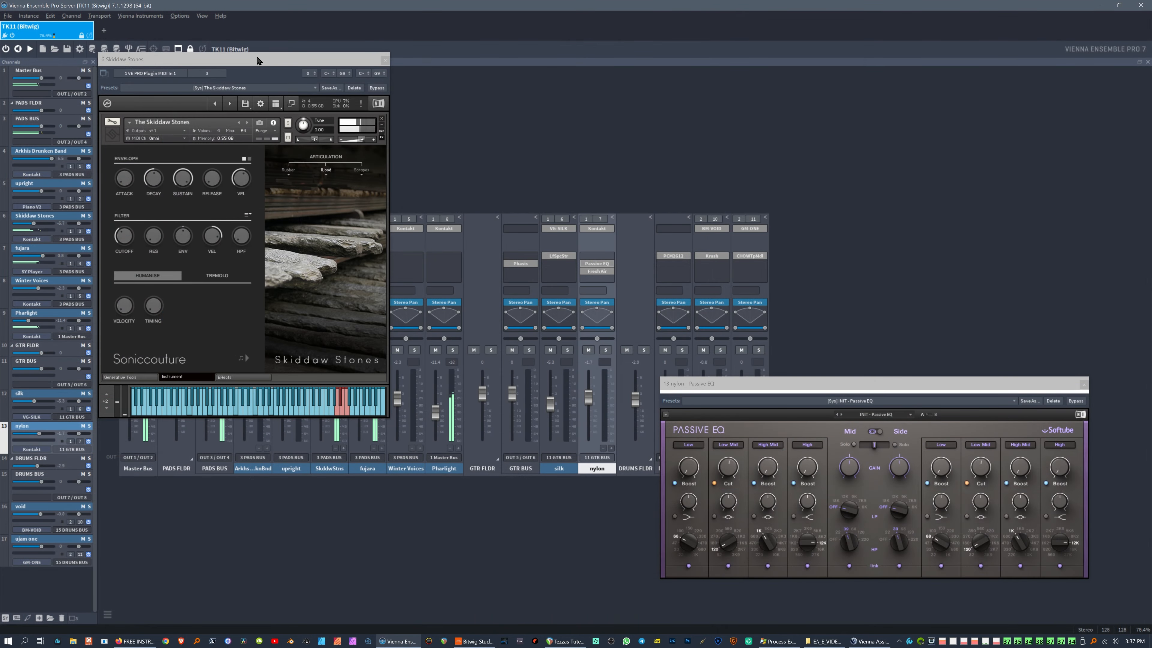
pyautogui.moveTo(258, 59); pyautogui.dragTo(1018, 91)
# Step: Close the nylon Passive EQ, unsnap fujara's Synchron Player to the right, and open Pharlight's Kontakt
pyautogui.moveTo(827, 383); pyautogui.dragTo(705, 430)
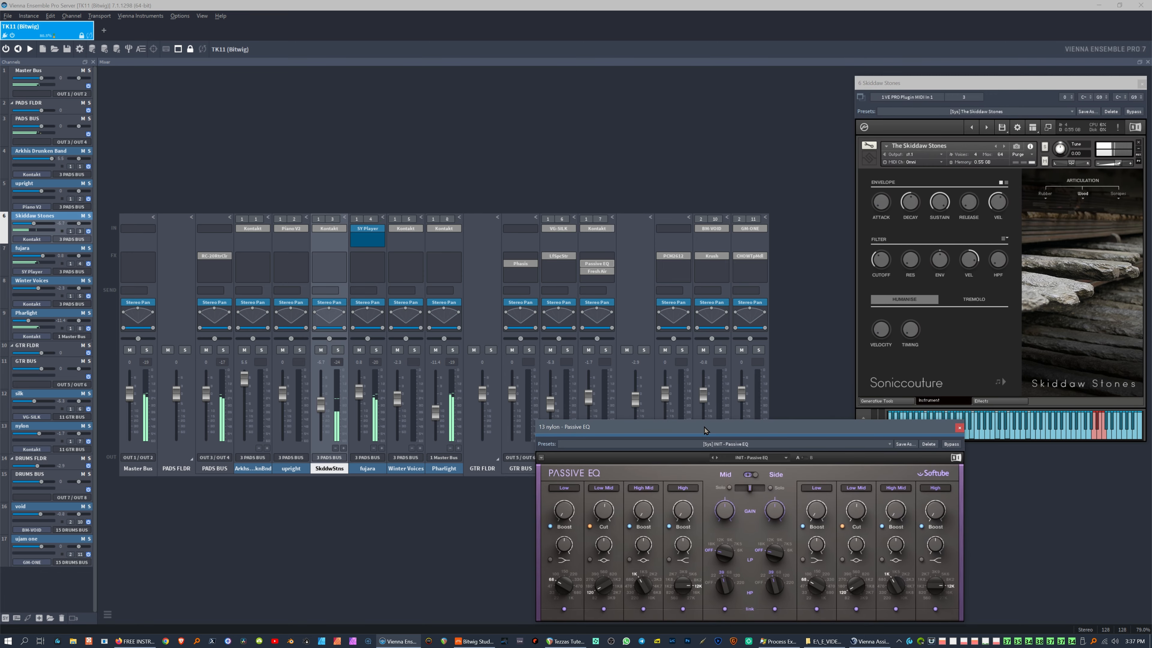
pyautogui.click(958, 427)
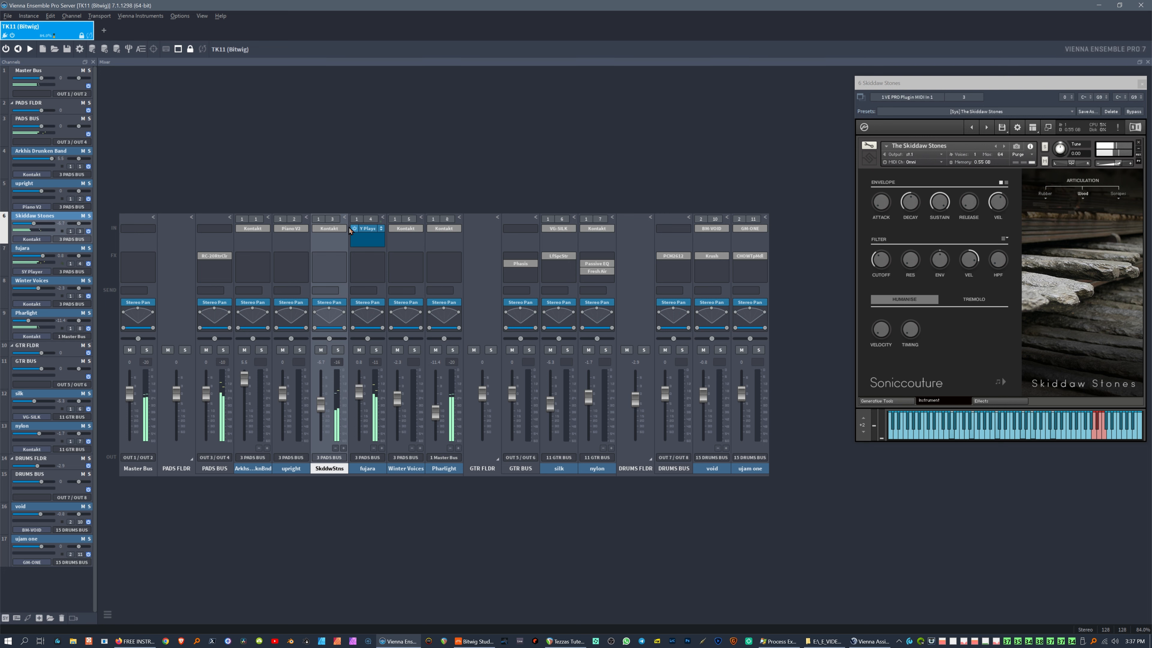
pyautogui.click(367, 228)
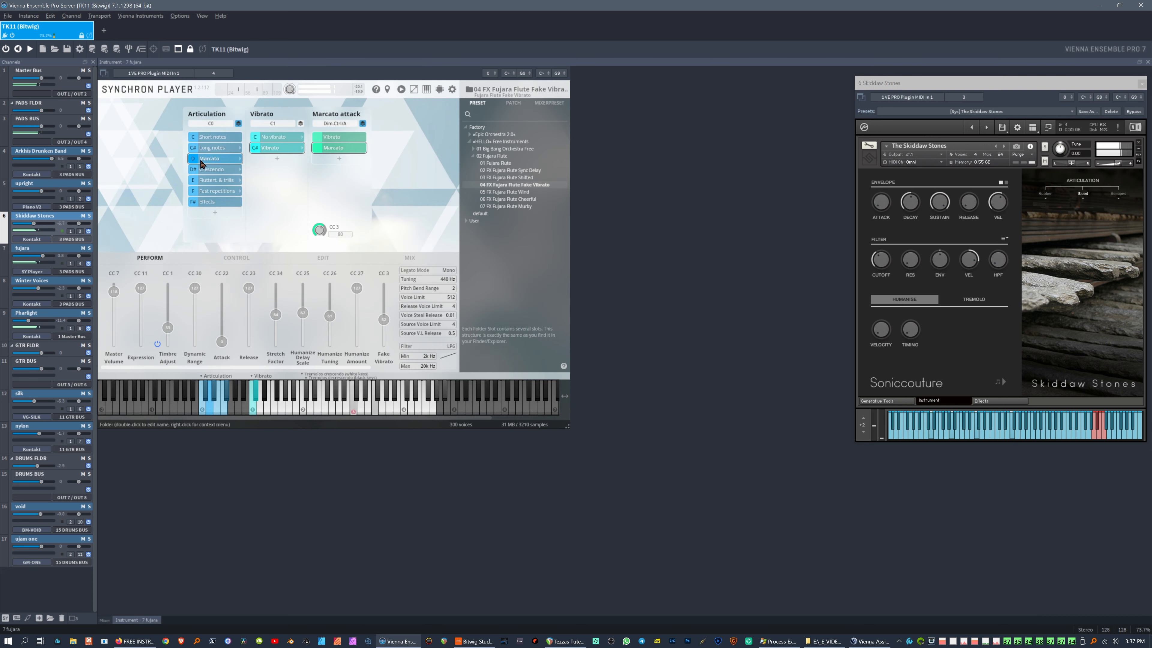
pyautogui.click(104, 78)
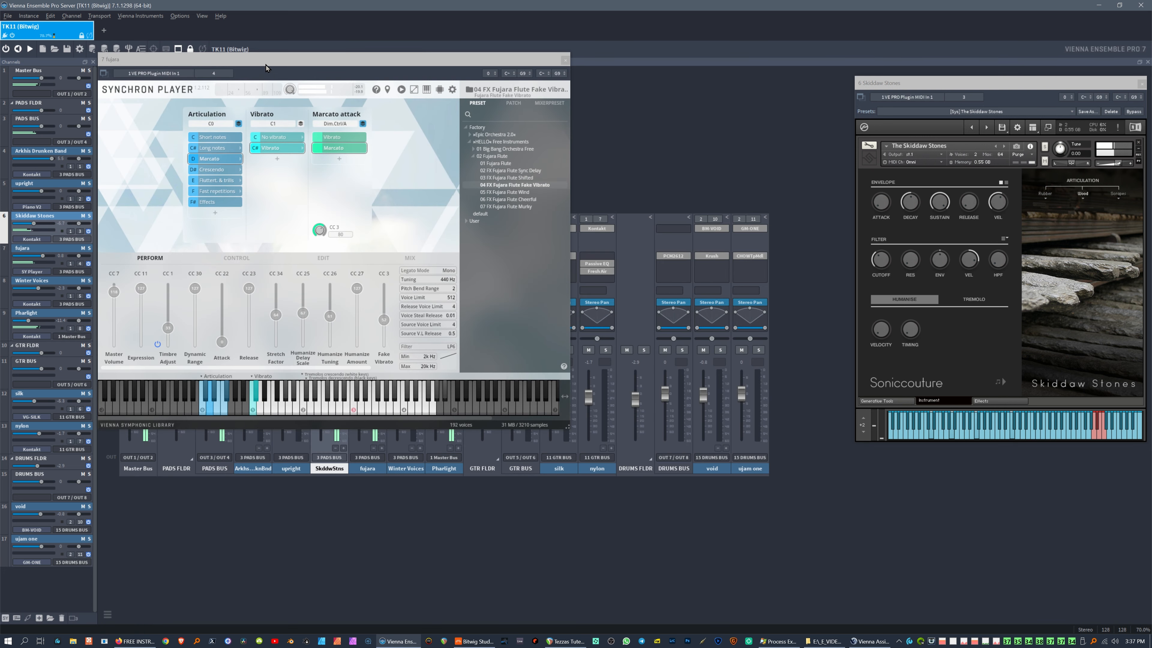
pyautogui.moveTo(273, 66); pyautogui.dragTo(983, 225)
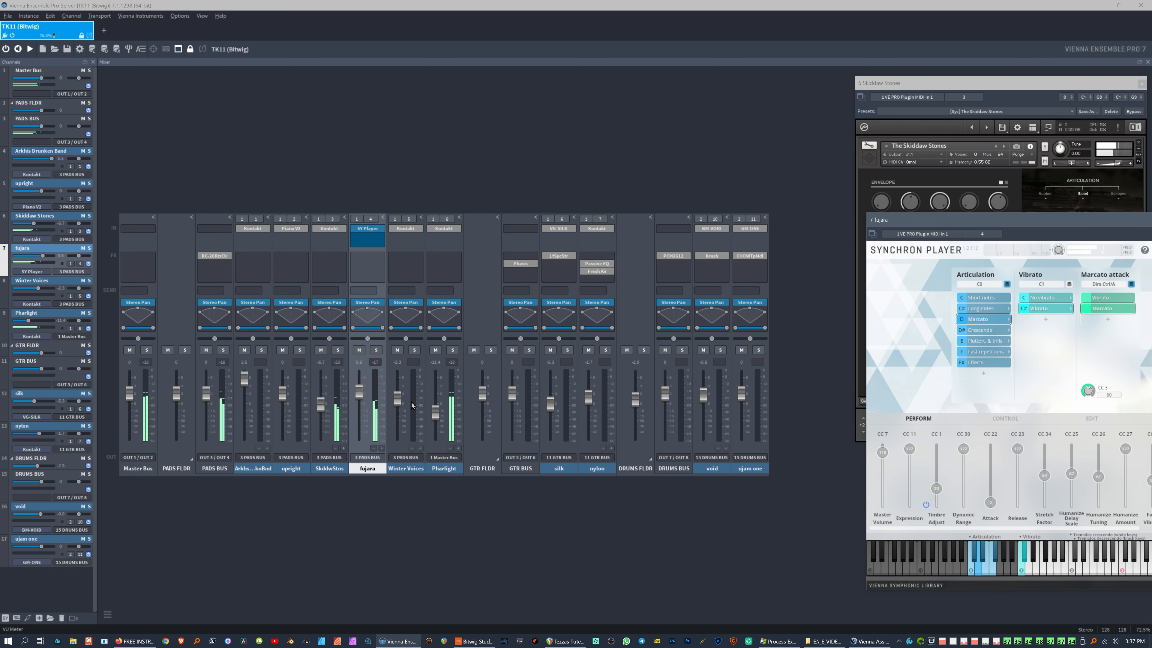
pyautogui.click(443, 230)
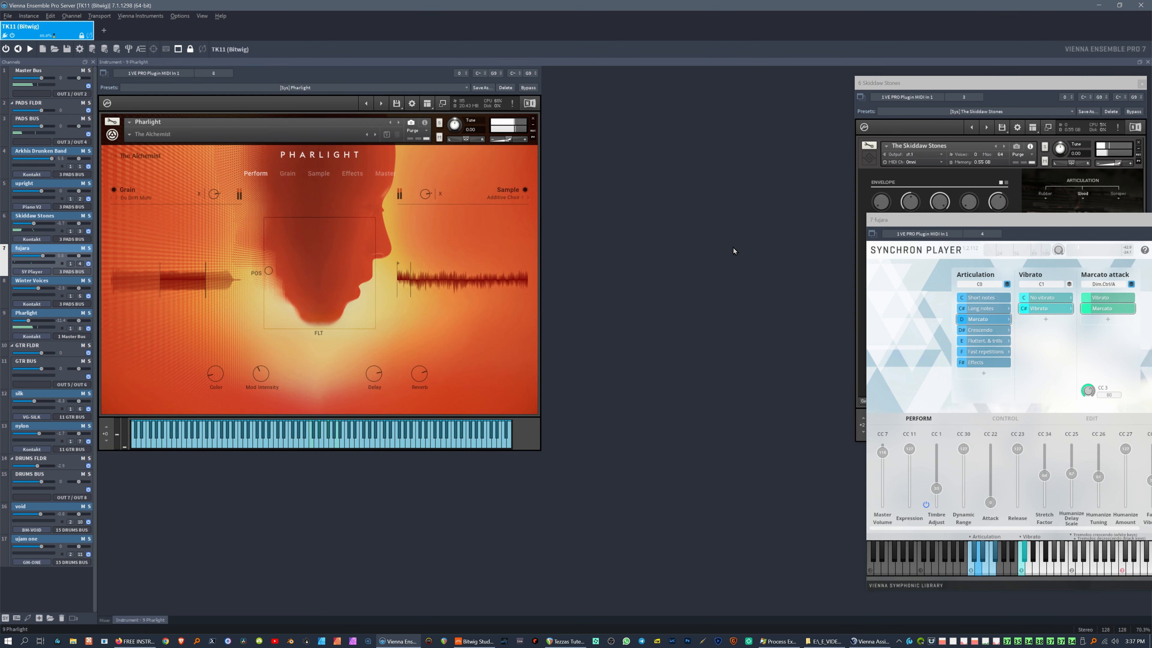
pyautogui.moveTo(1045, 222); pyautogui.dragTo(547, 231)
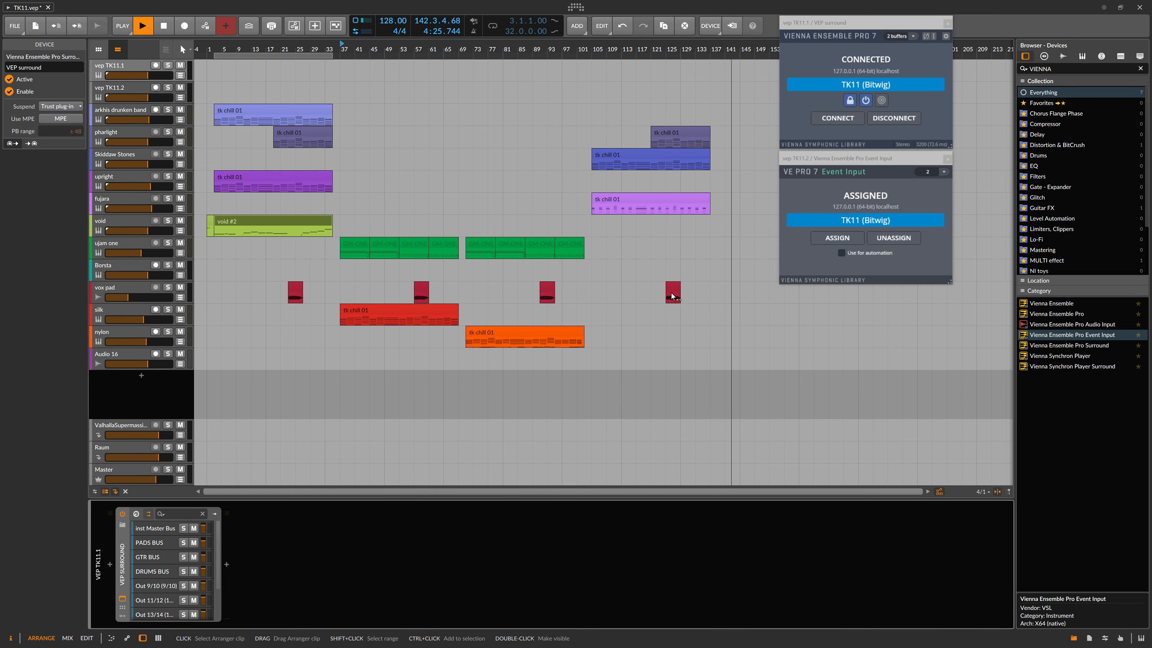
# Step: Restart playback from bar 125 and select the pharlight track's tk chill 01 clip
pyautogui.doubleClick(666, 49)
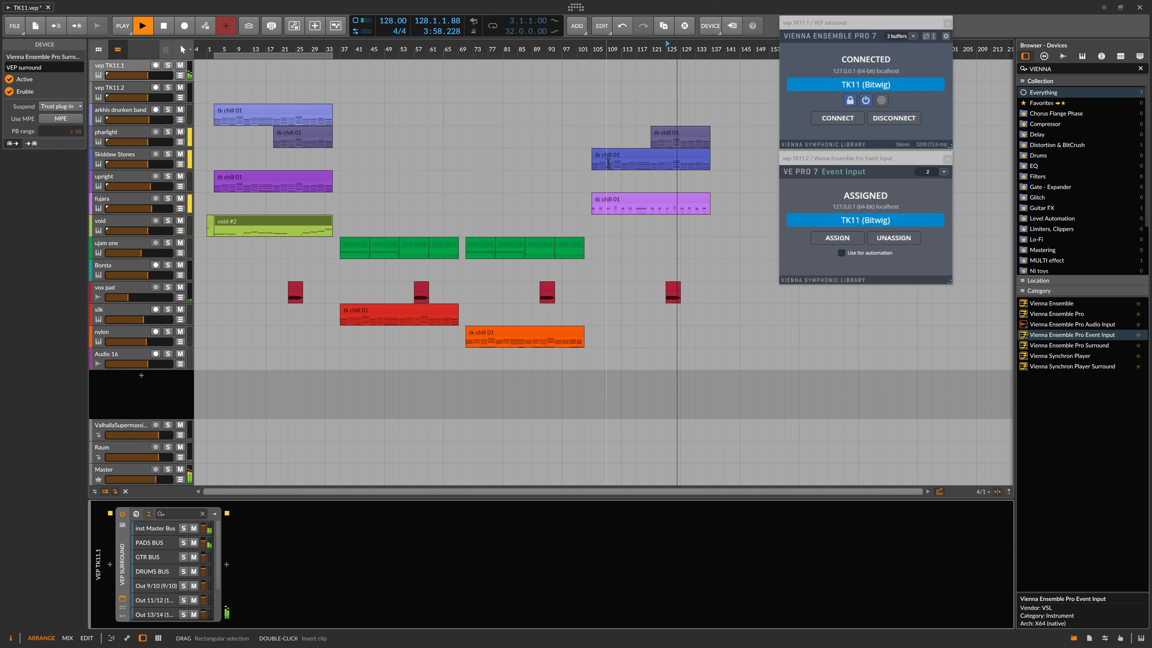
pyautogui.click(117, 134)
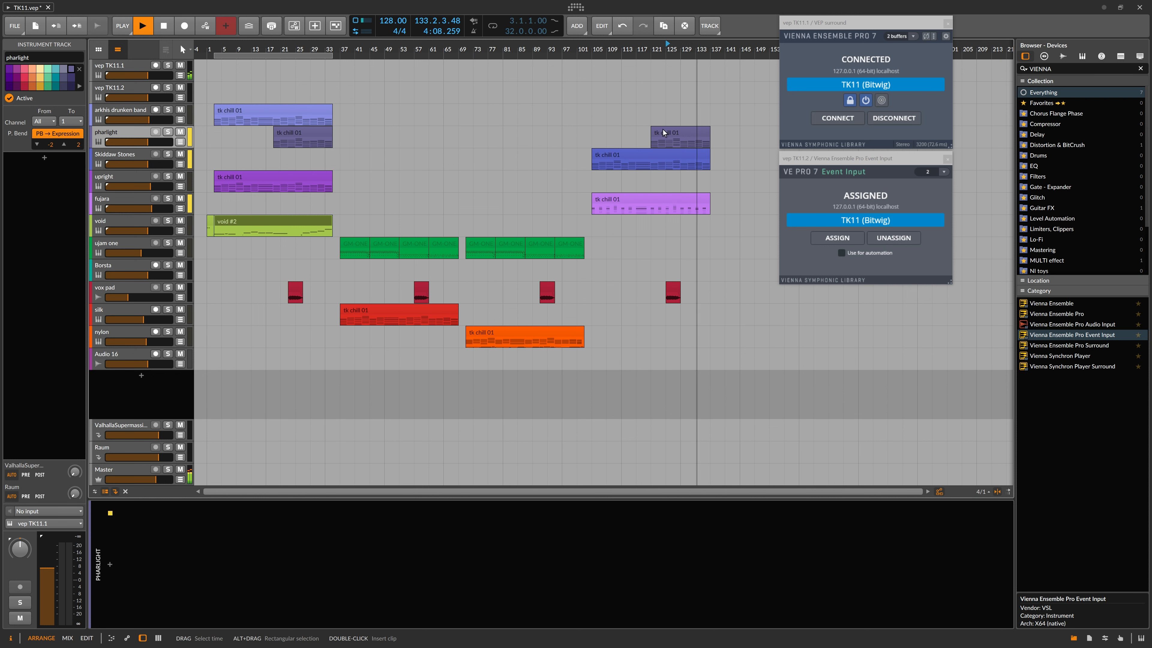
pyautogui.click(672, 135)
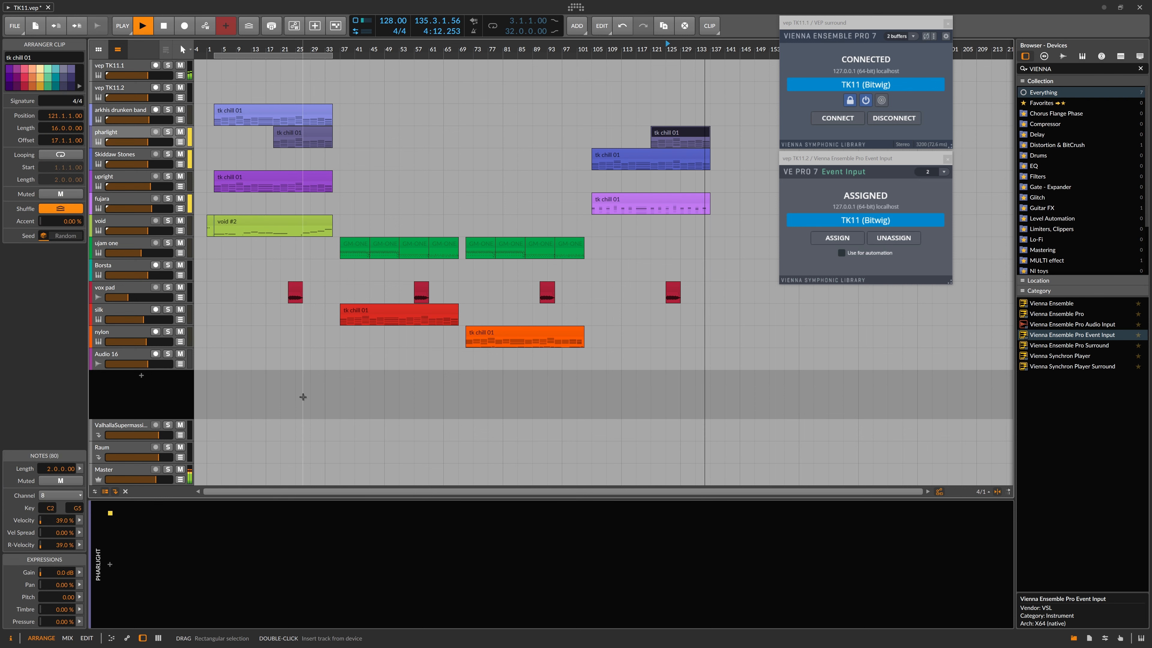
# Step: Select the Pharlight channel in the VEP server, then select the vep TK11.1 track in Bitwig
pyautogui.hotkey('alt', 'Tab')
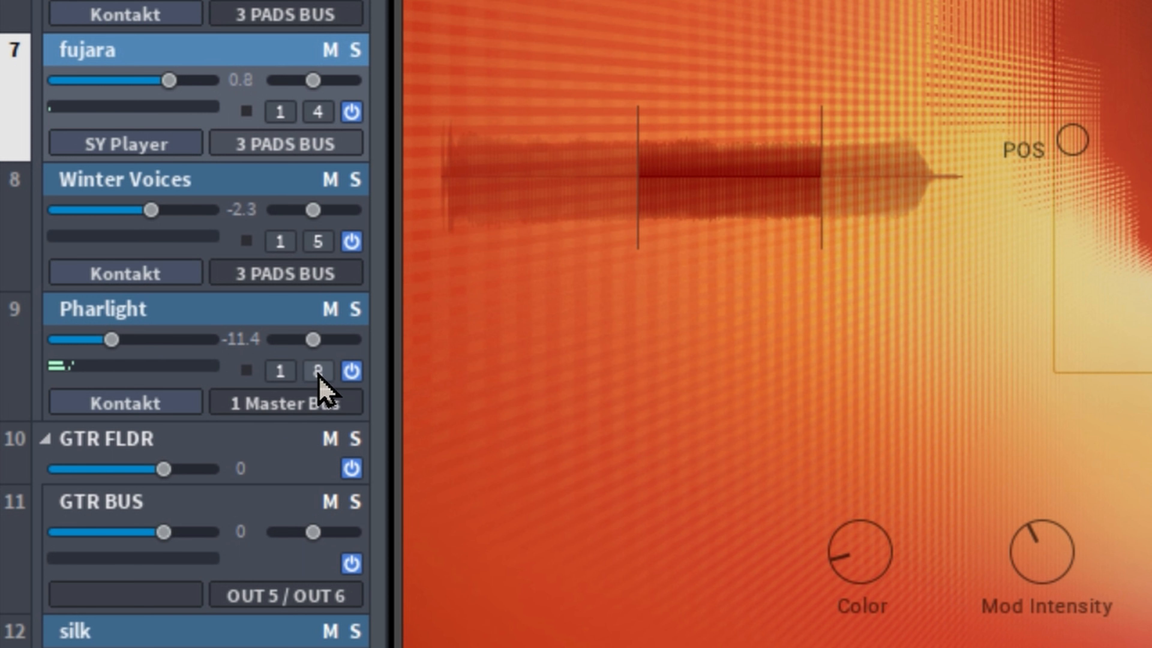
pyautogui.click(238, 323)
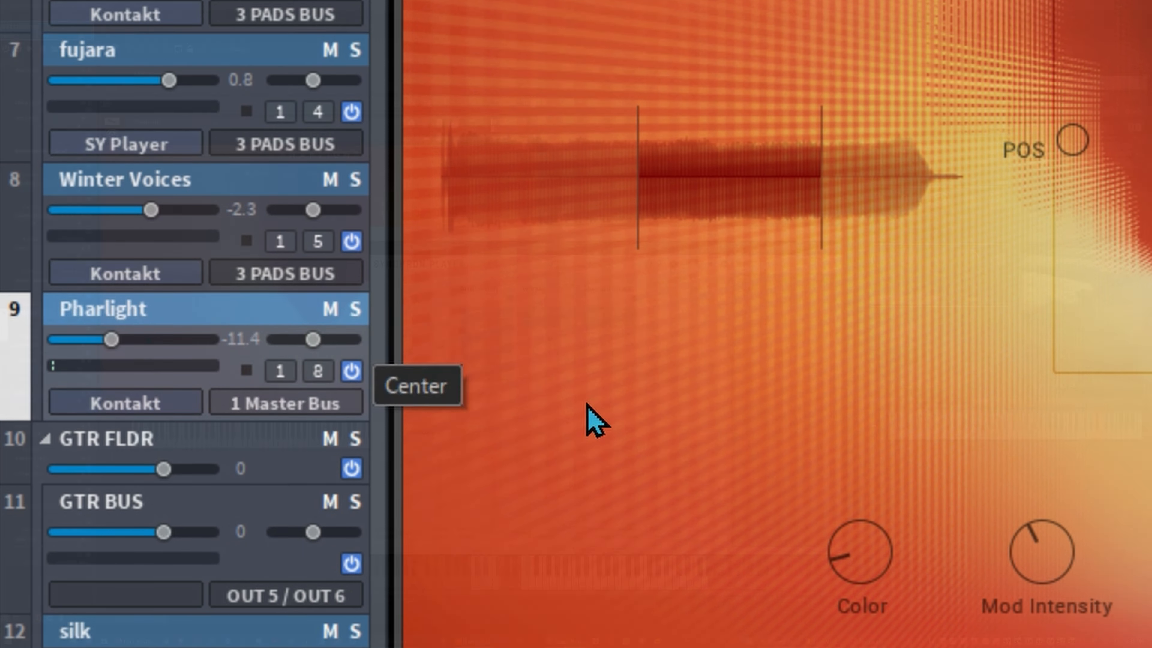
pyautogui.hotkey('alt', 'Tab')
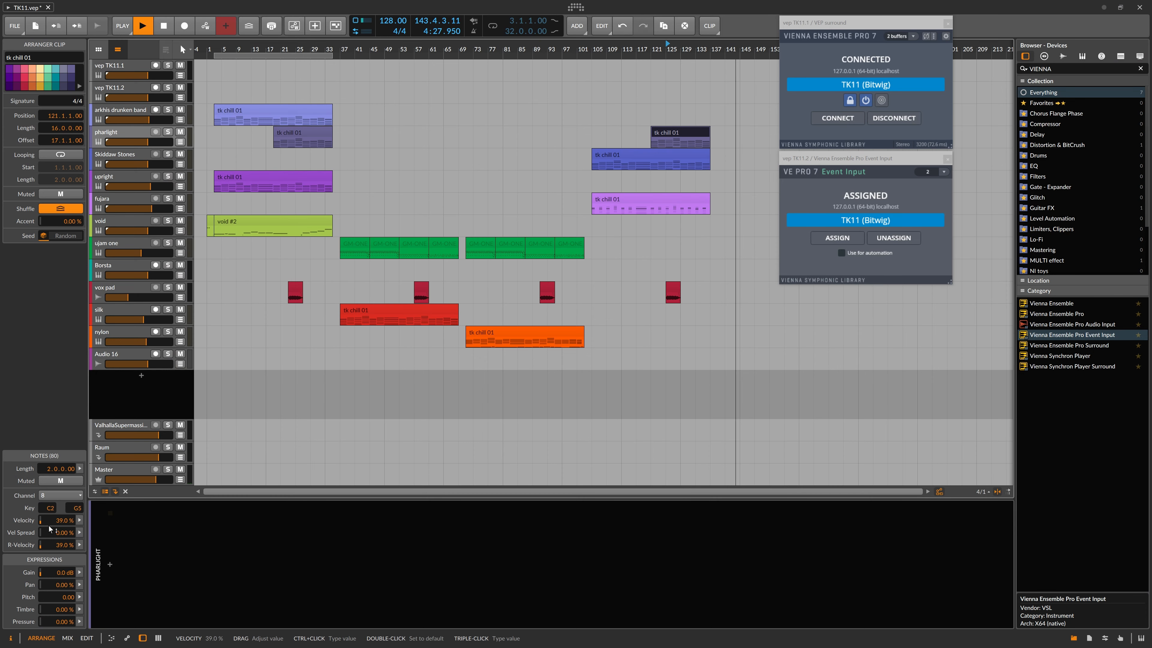
pyautogui.click(119, 68)
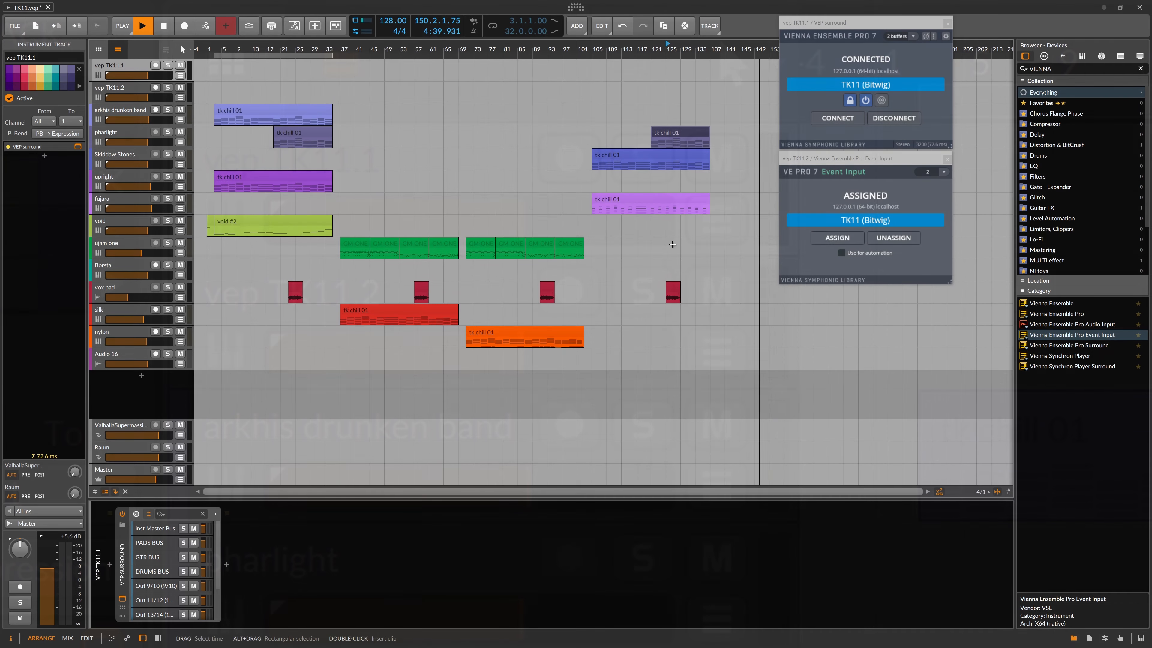
# Step: Rename the new Event Input track to 'vep TK11.3'
pyautogui.click(861, 160)
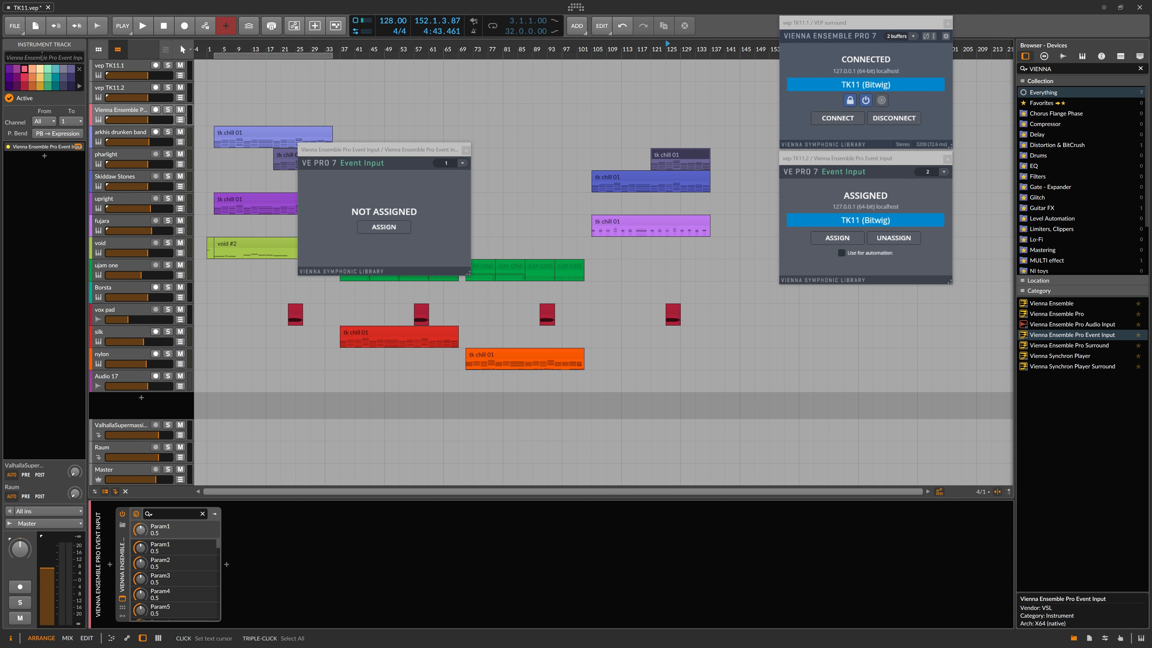
pyautogui.write('tk11.')
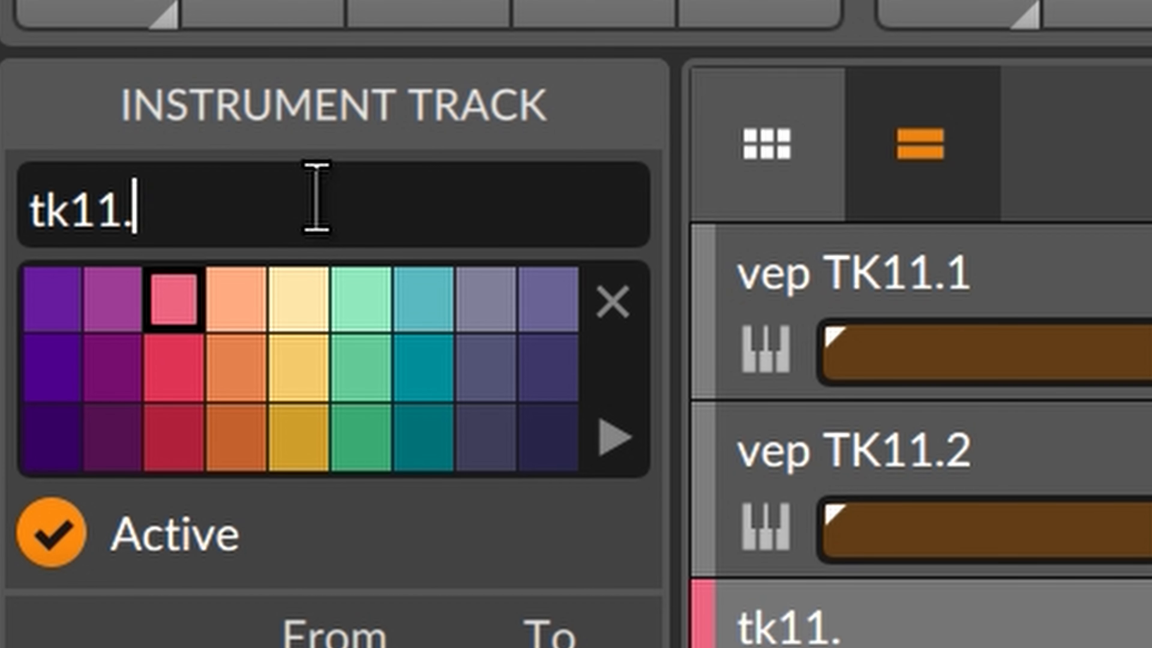
pyautogui.write('3')
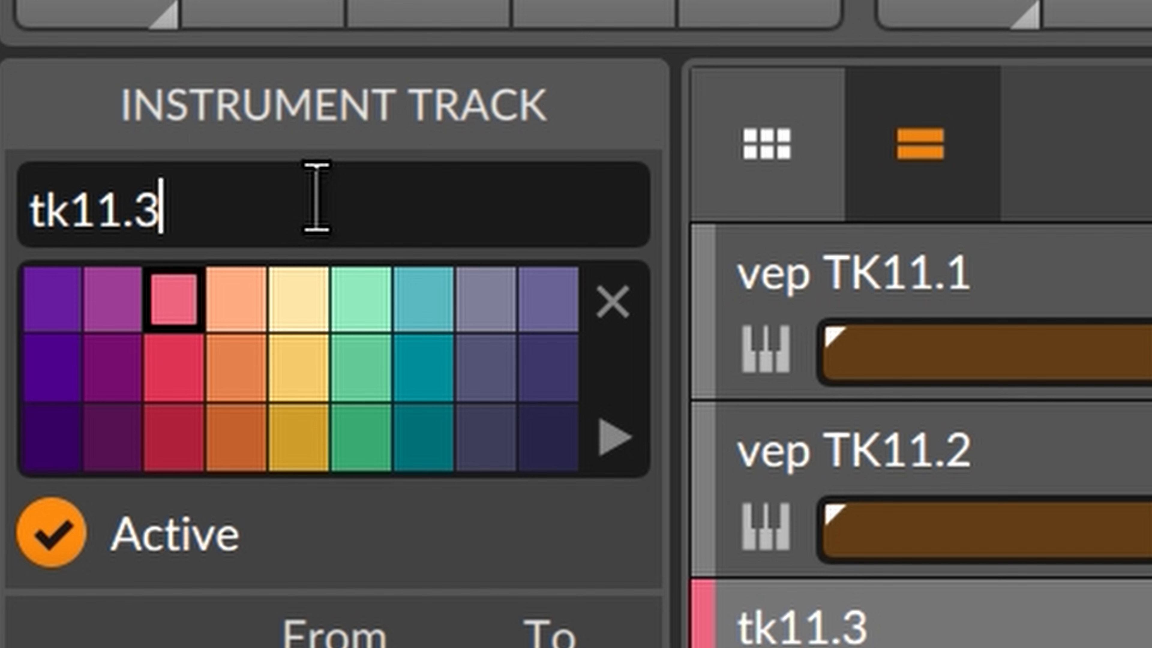
pyautogui.press('Home')
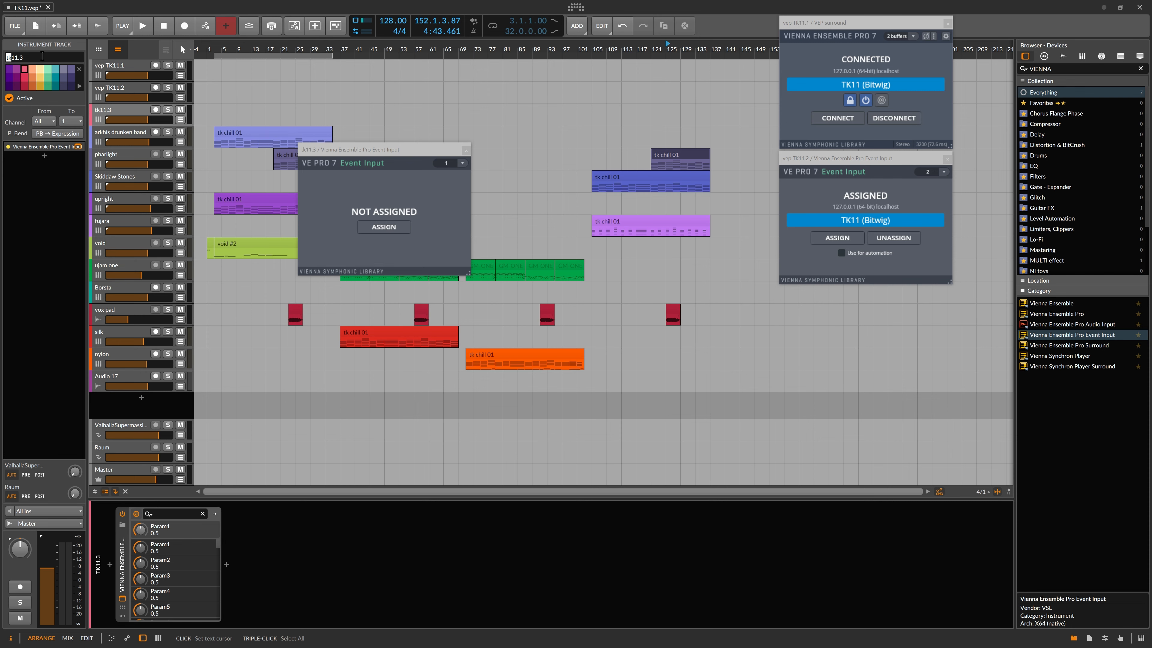
pyautogui.write('tk')
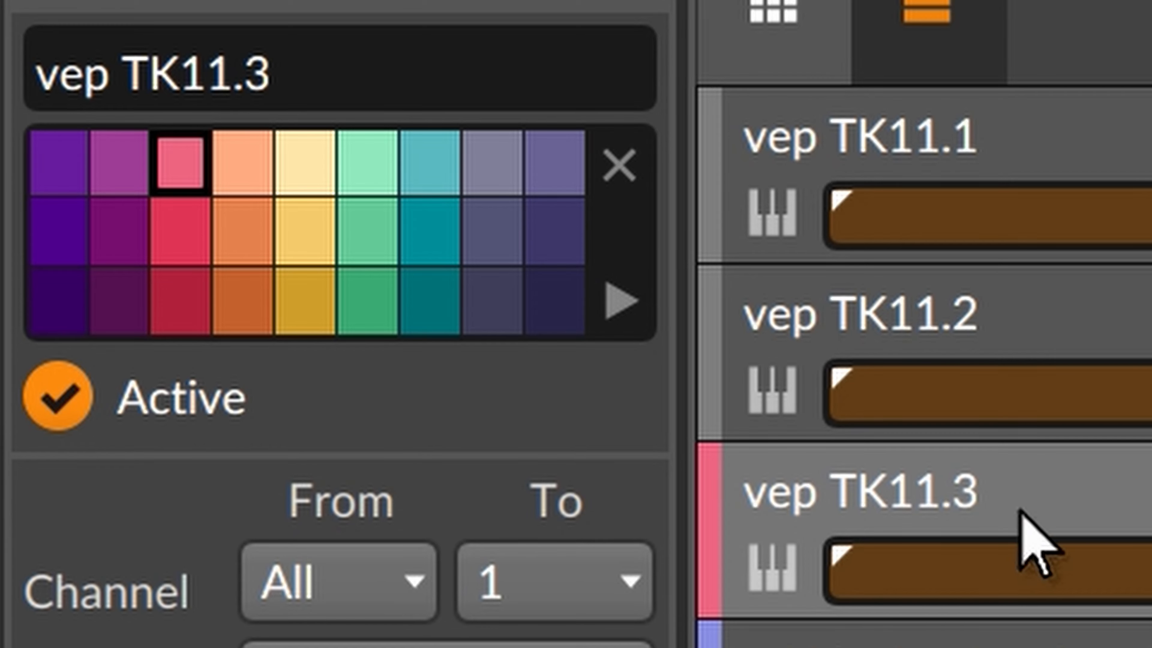
# Step: Set vep TK11.3's Event Input to channel 3 and assign it to TK11 (Bitwig)
pyautogui.click(129, 110)
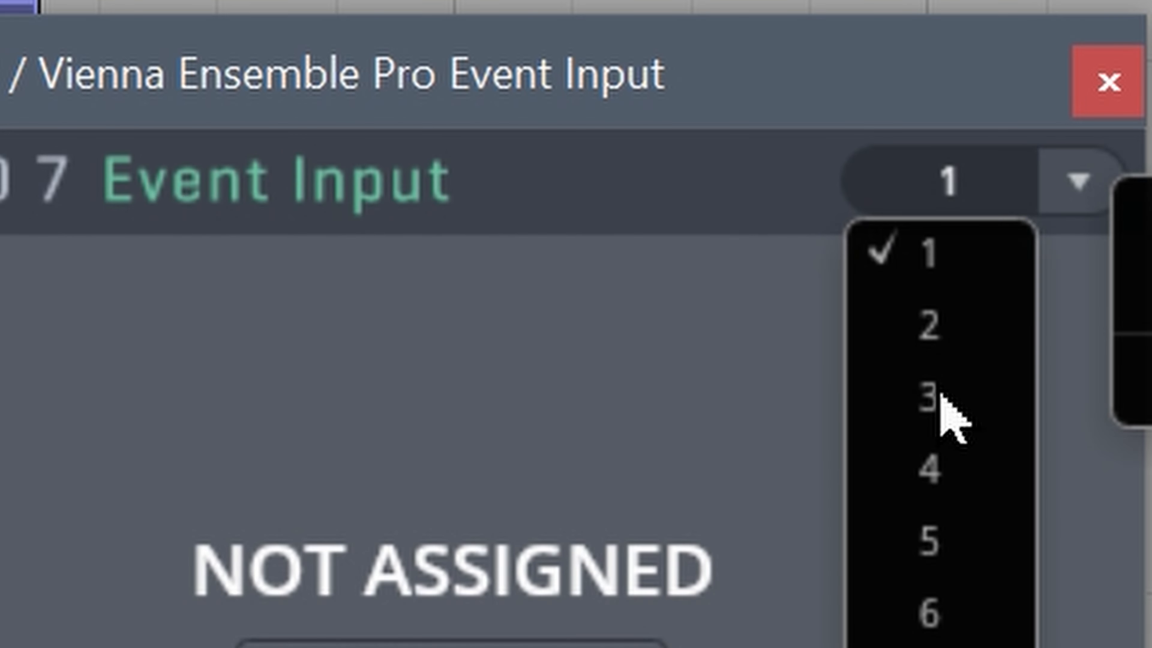
pyautogui.click(446, 190)
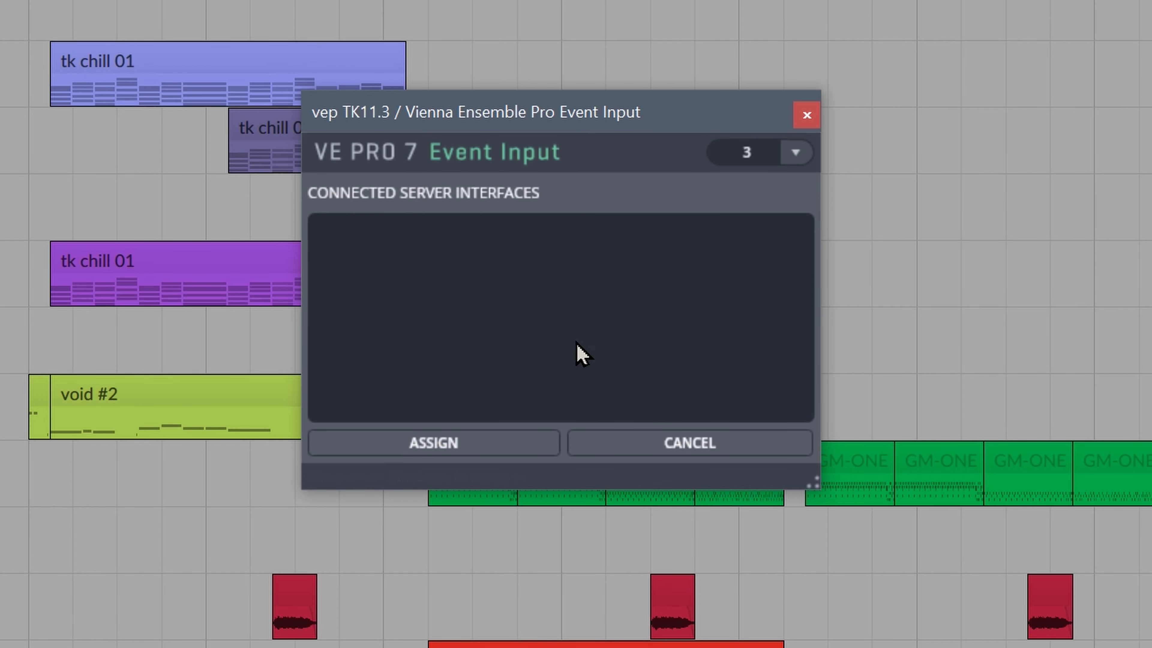
pyautogui.click(0, 435)
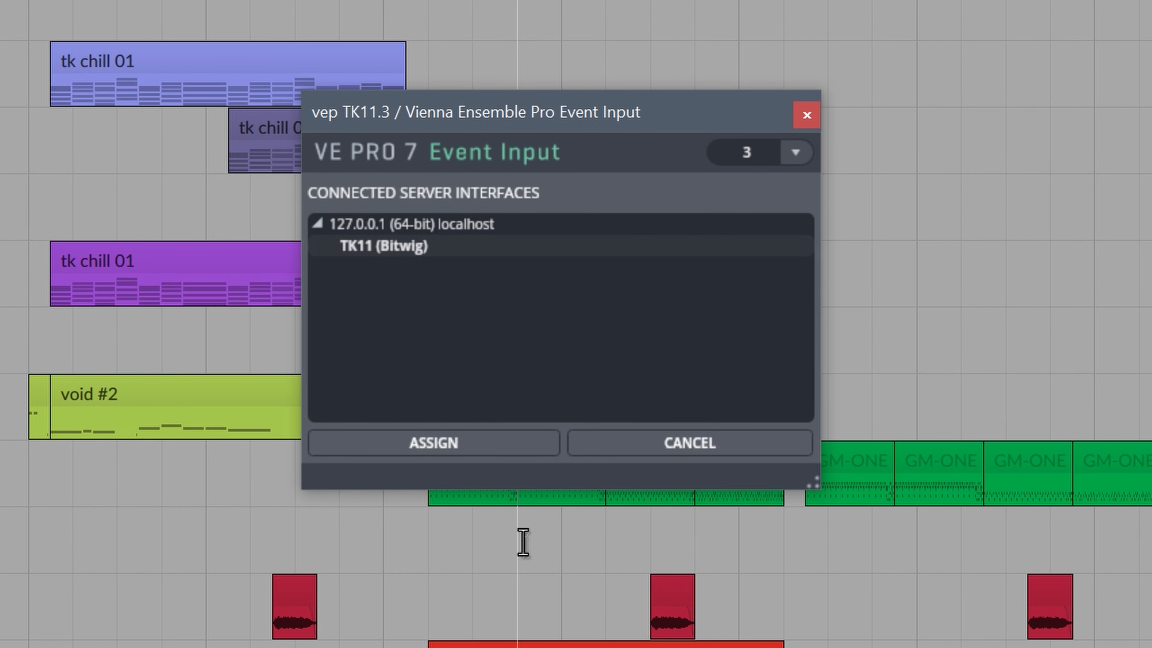
pyautogui.click(474, 444)
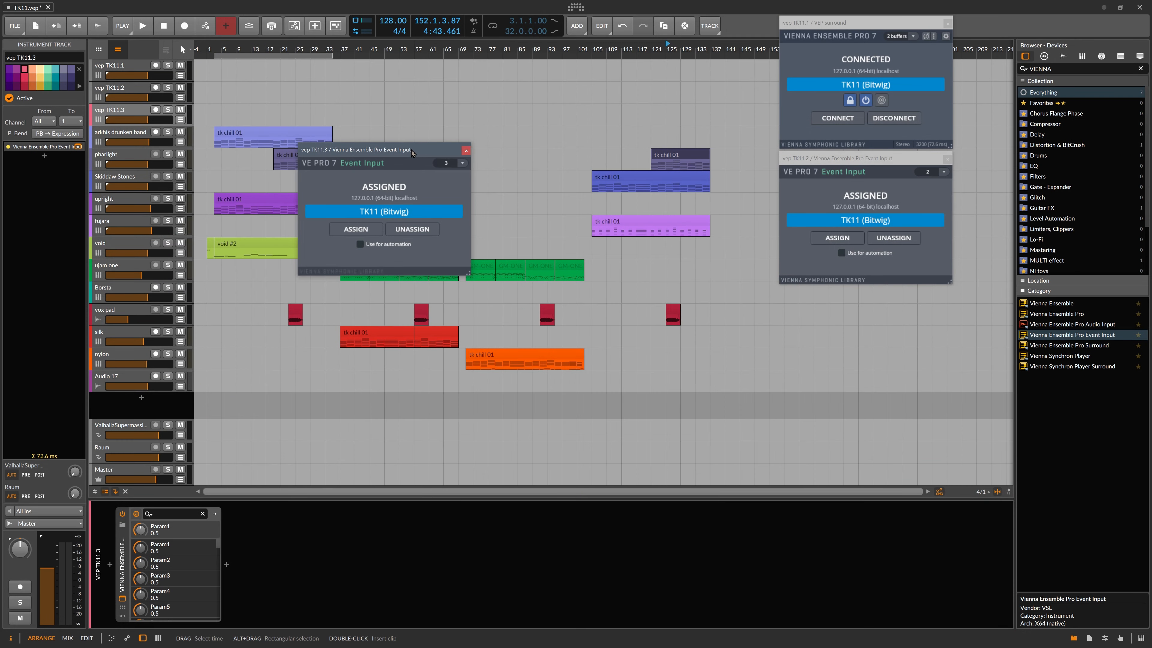
pyautogui.moveTo(411, 150); pyautogui.dragTo(895, 297)
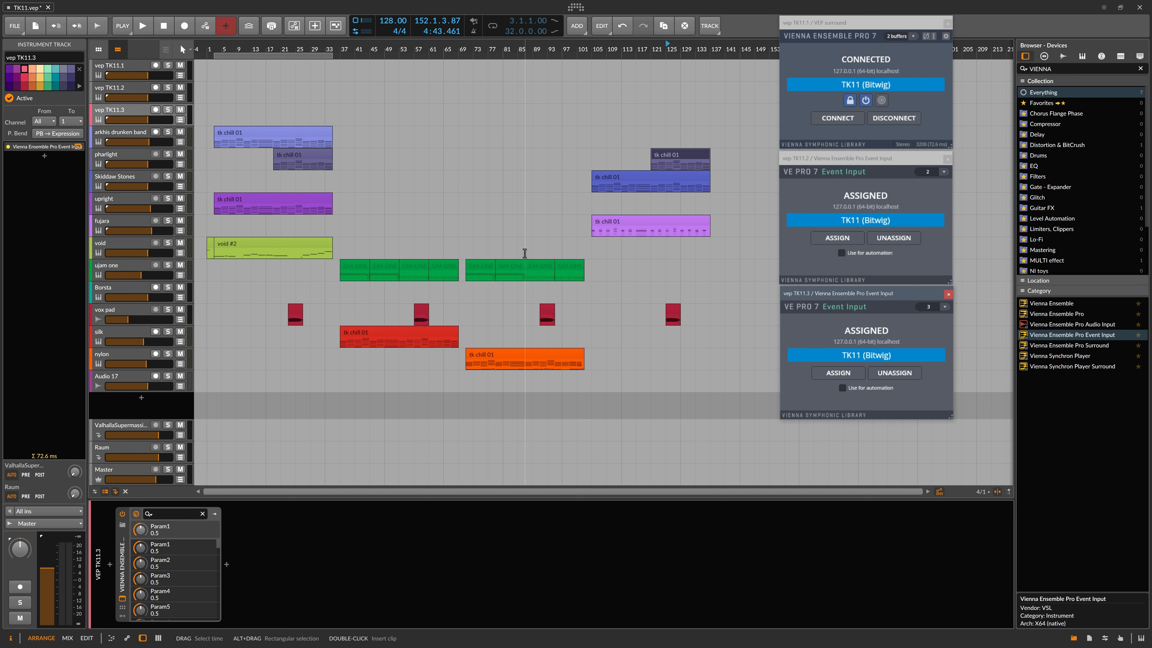
# Step: Search 'pigm' in the VEP server's plugin list and load Pigments as a new channel
pyautogui.hotkey('alt', 'Tab')
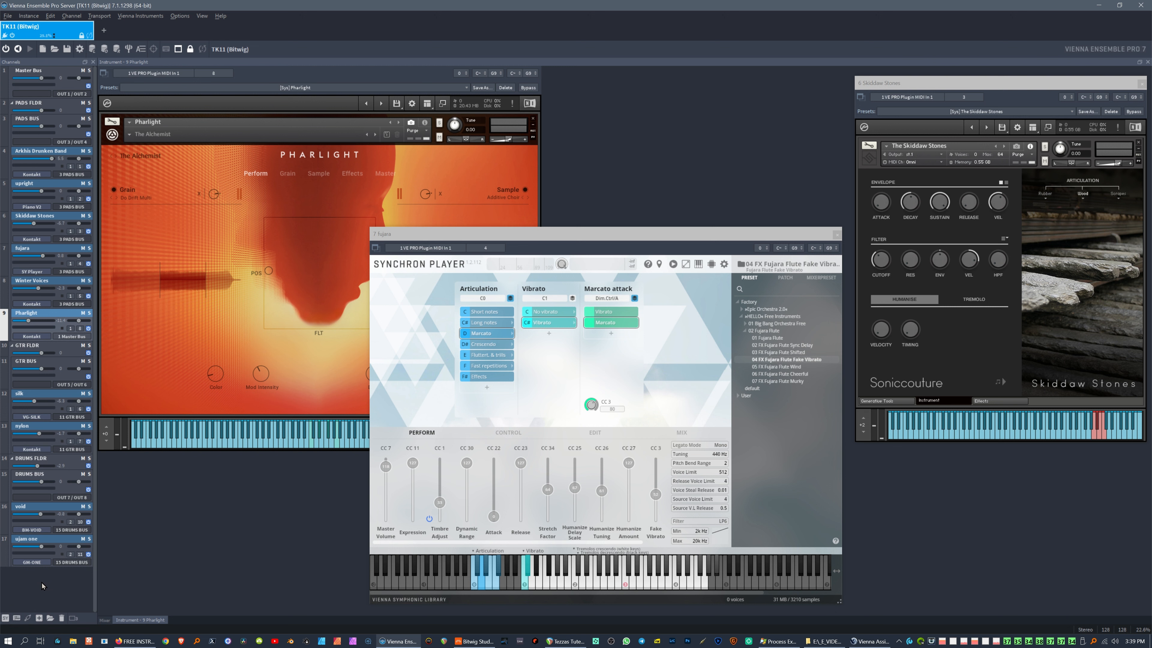
pyautogui.click(18, 618)
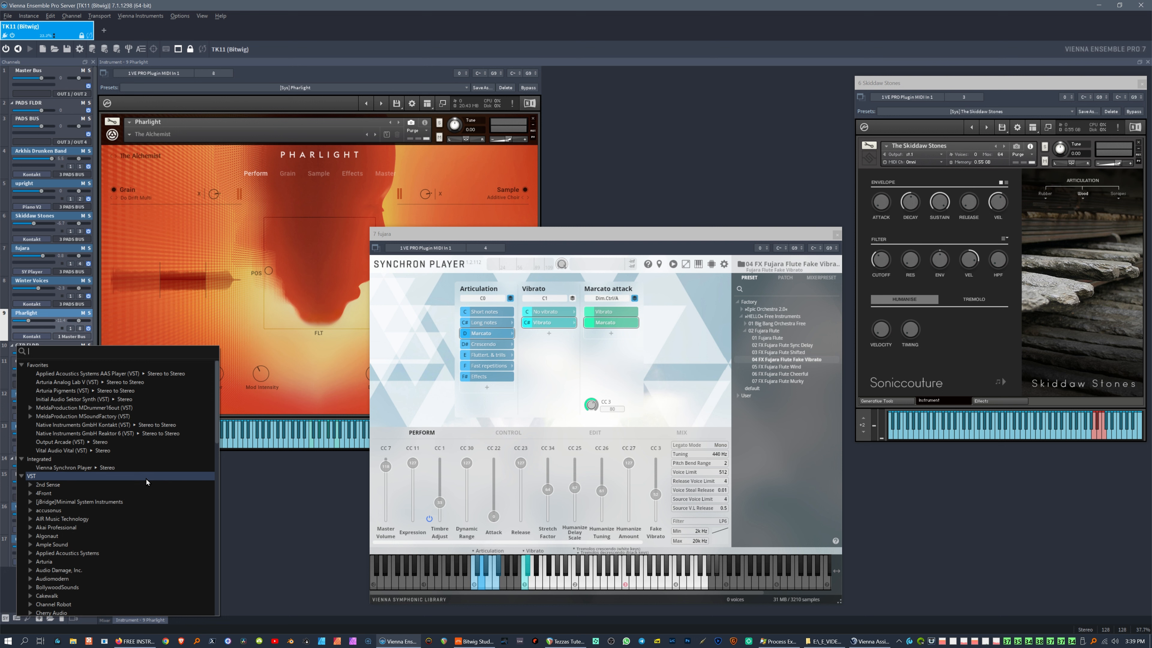
pyautogui.write('pigm')
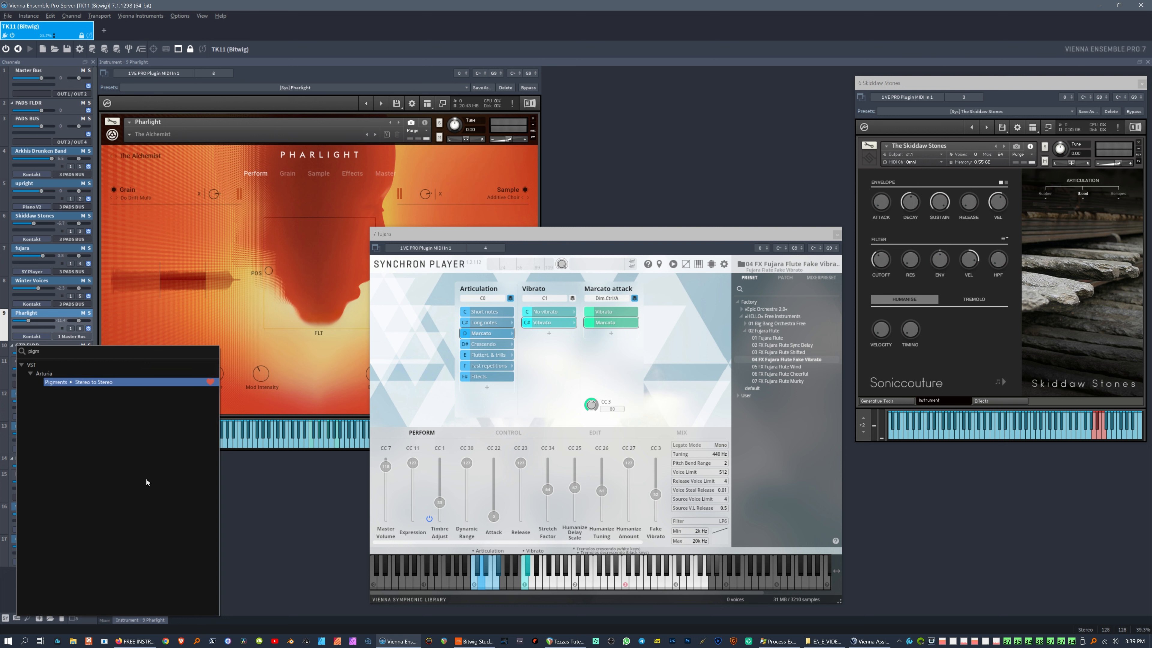
pyautogui.press('Return')
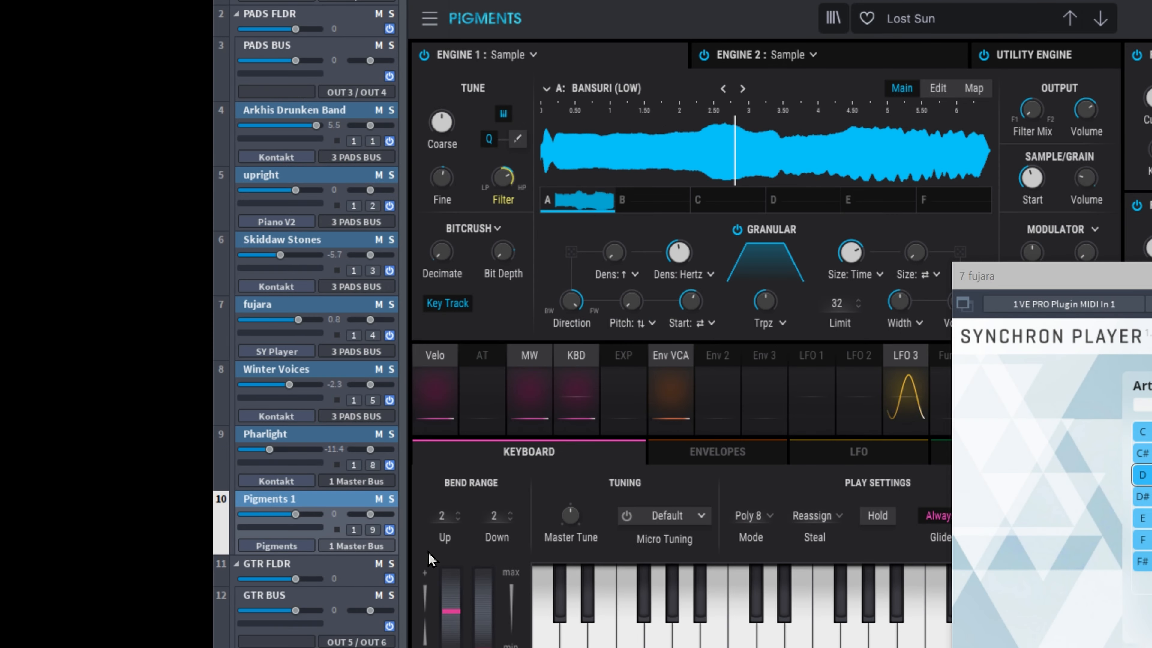
# Step: Route Pigments 1 to OUT 7 / OUT 8 with MIDI input Plugin MIDI In 3, channel 1
pyautogui.click(390, 547)
pyautogui.moveTo(438, 612)
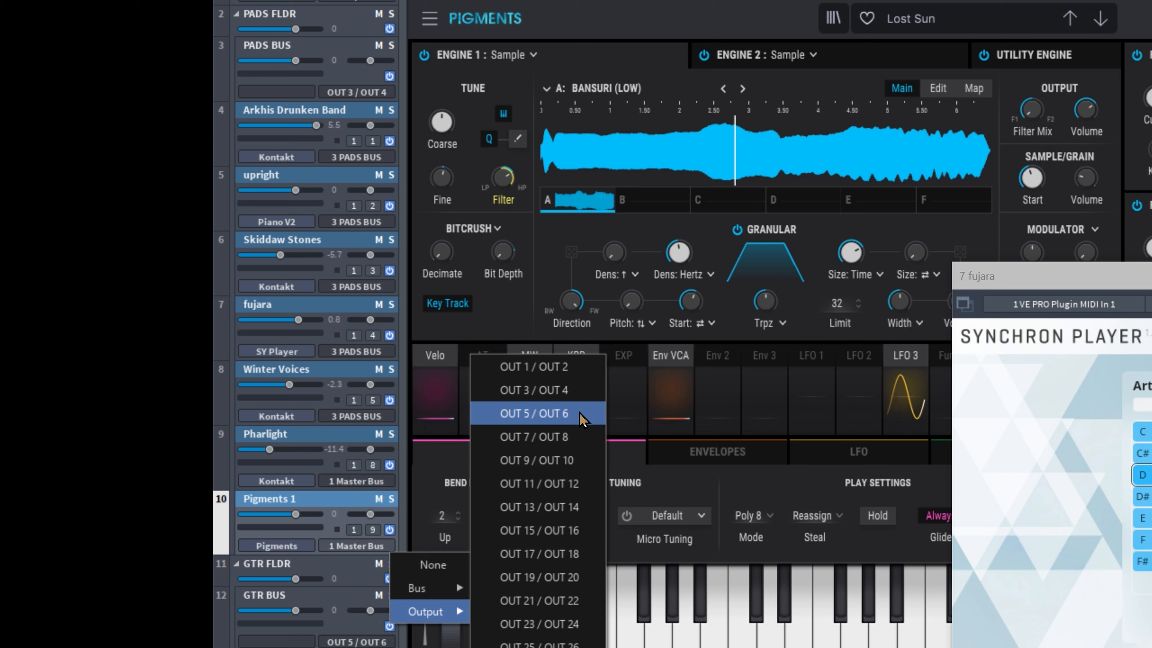
pyautogui.click(570, 437)
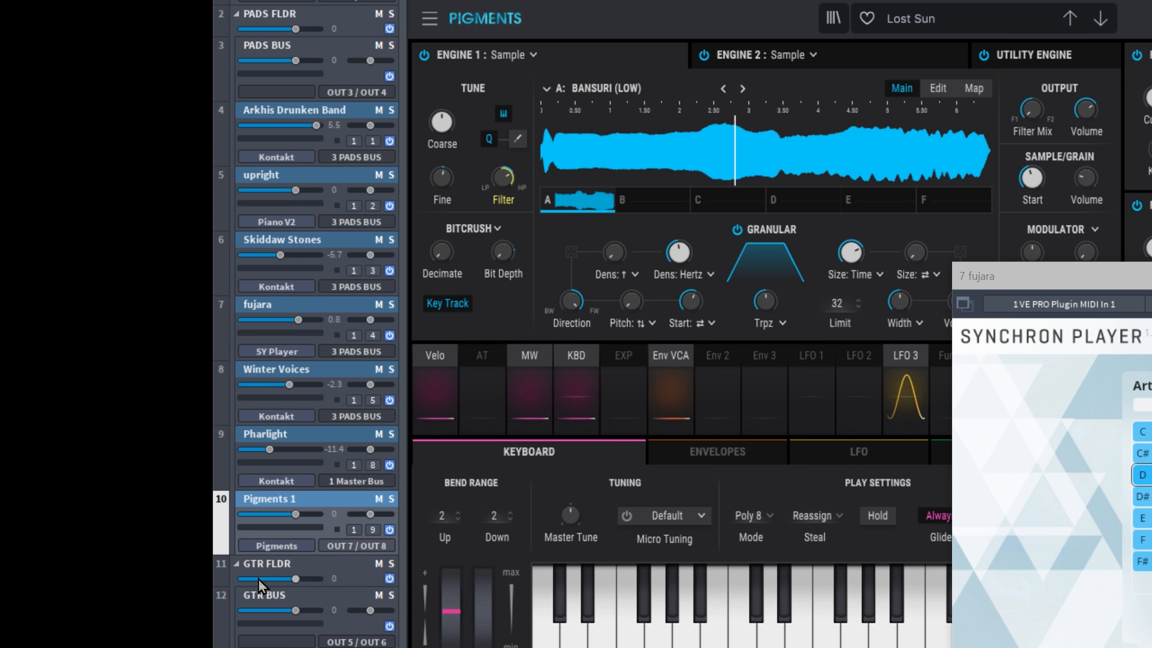
pyautogui.click(354, 530)
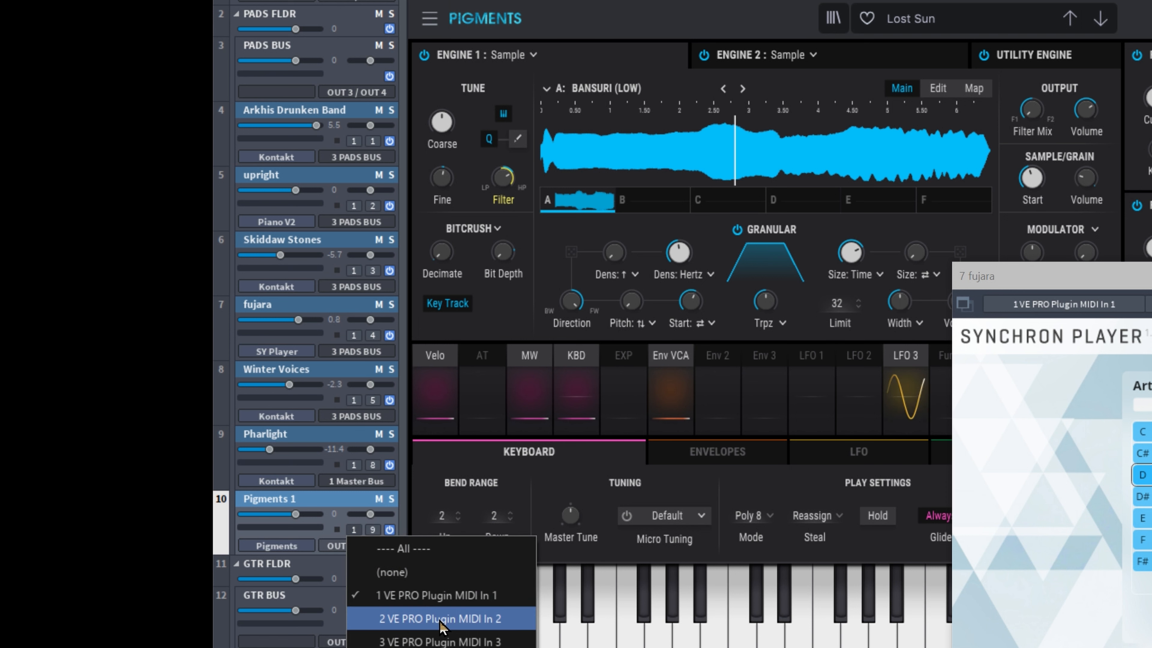
pyautogui.click(442, 640)
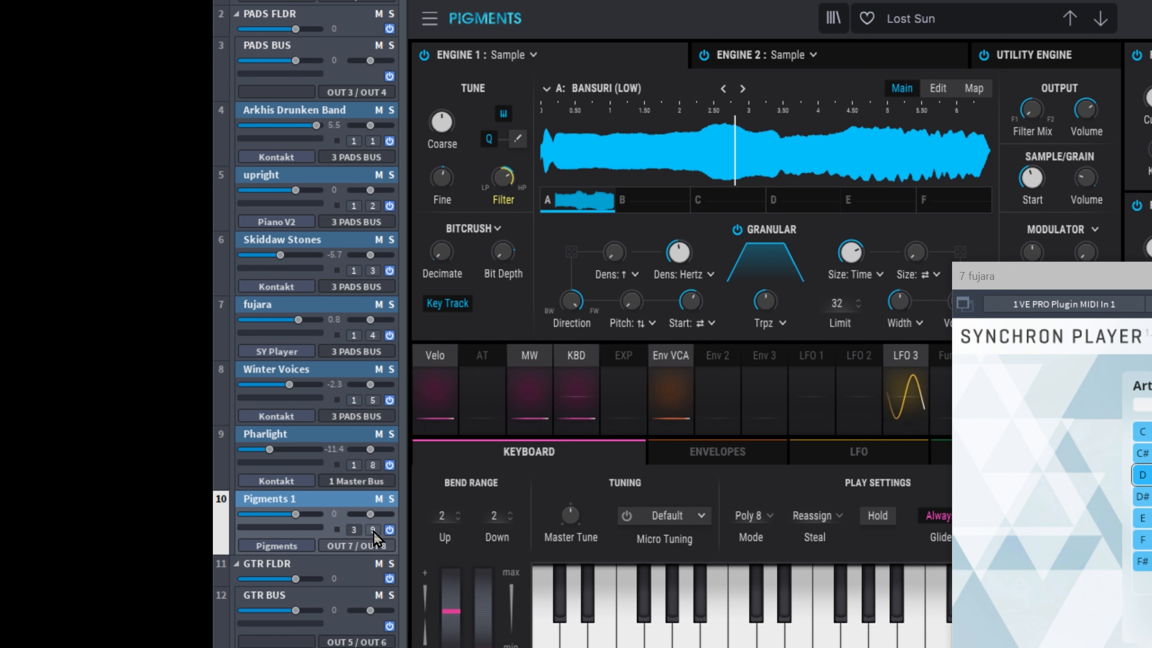
pyautogui.click(374, 530)
pyautogui.click(399, 597)
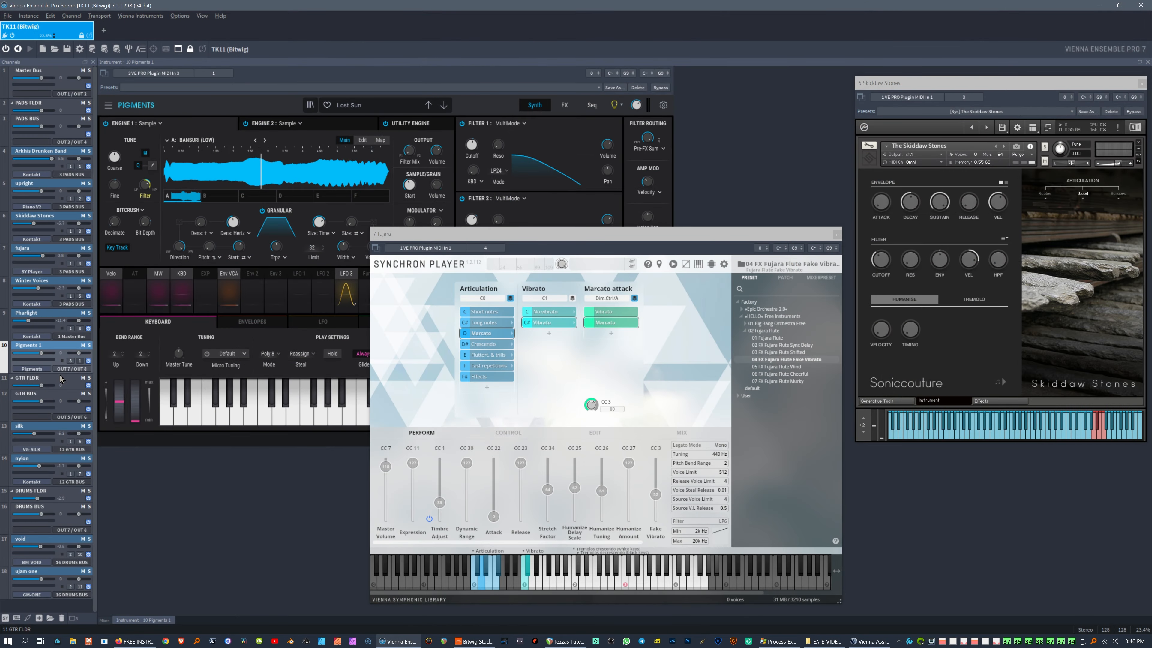
# Step: Add instrument track Inst 18 below Audio 17 from the empty track area's context menu
pyautogui.hotkey('alt', 'Tab')
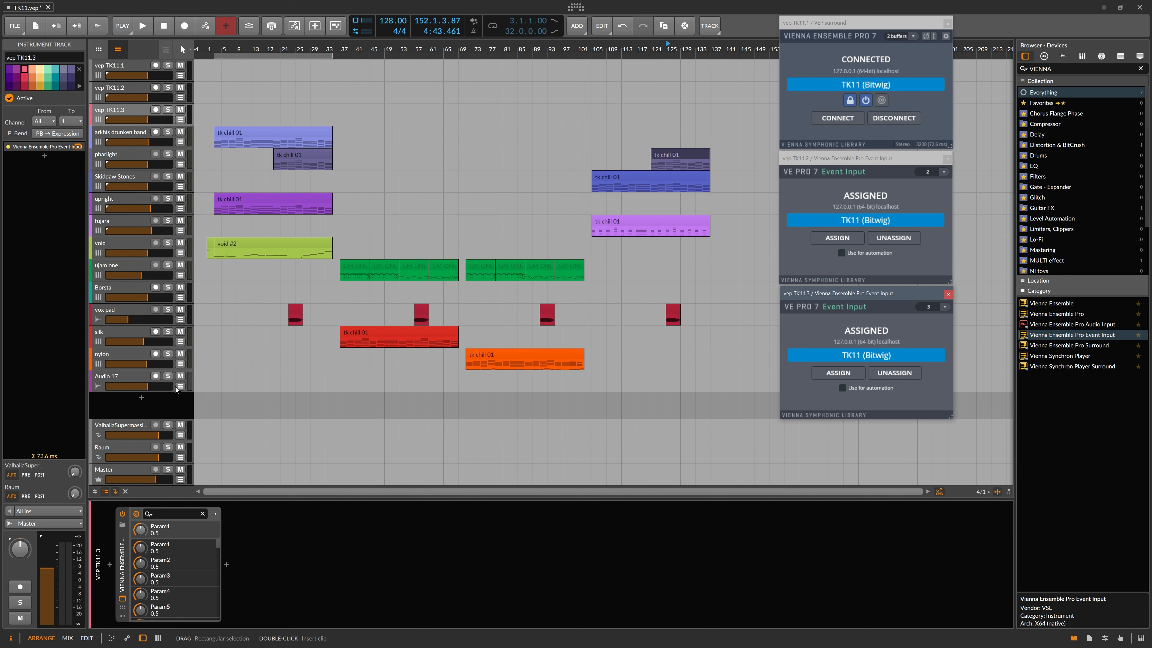
pyautogui.click(141, 398)
pyautogui.click(527, 487)
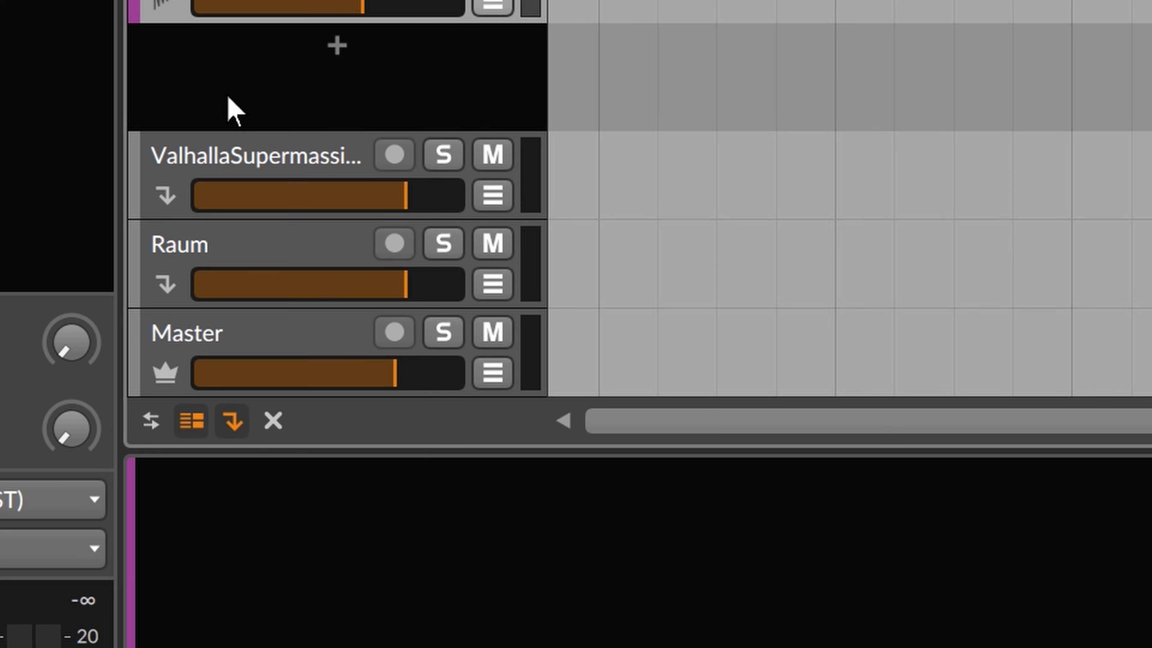
pyautogui.rightClick(113, 412)
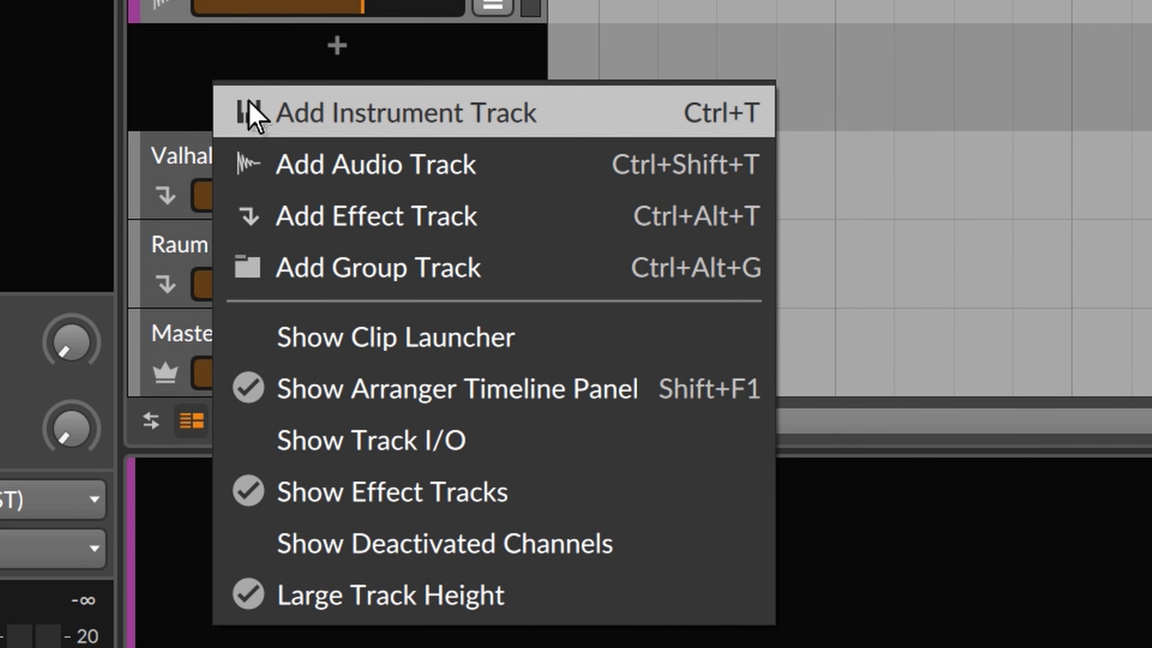
pyautogui.click(369, 131)
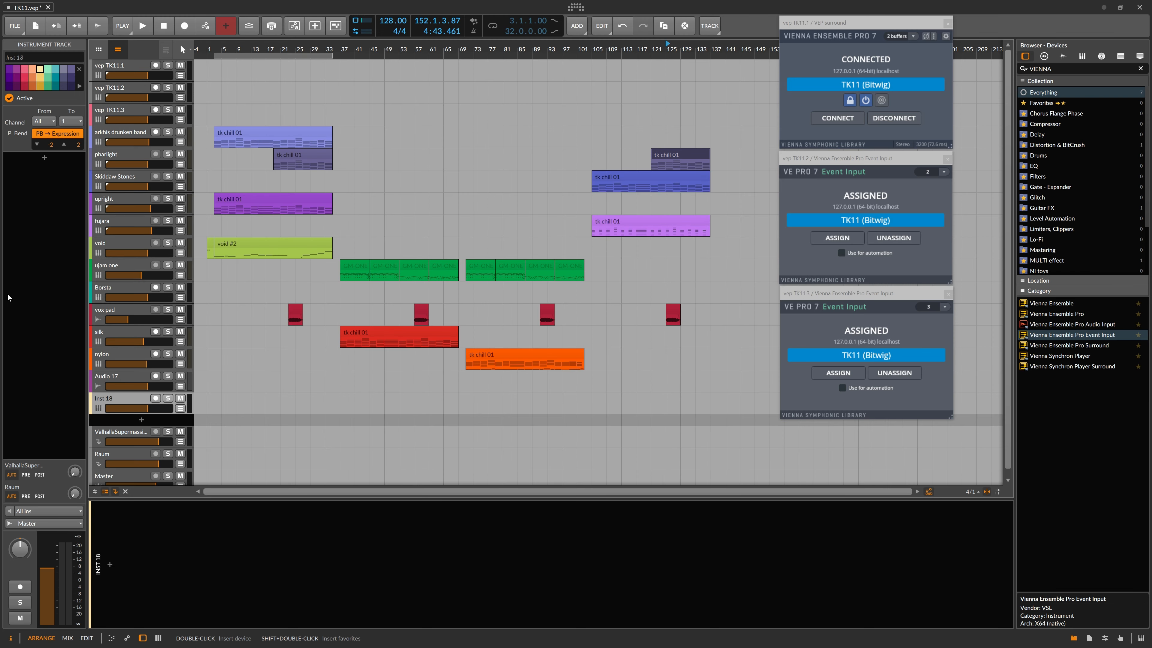
pyautogui.click(37, 510)
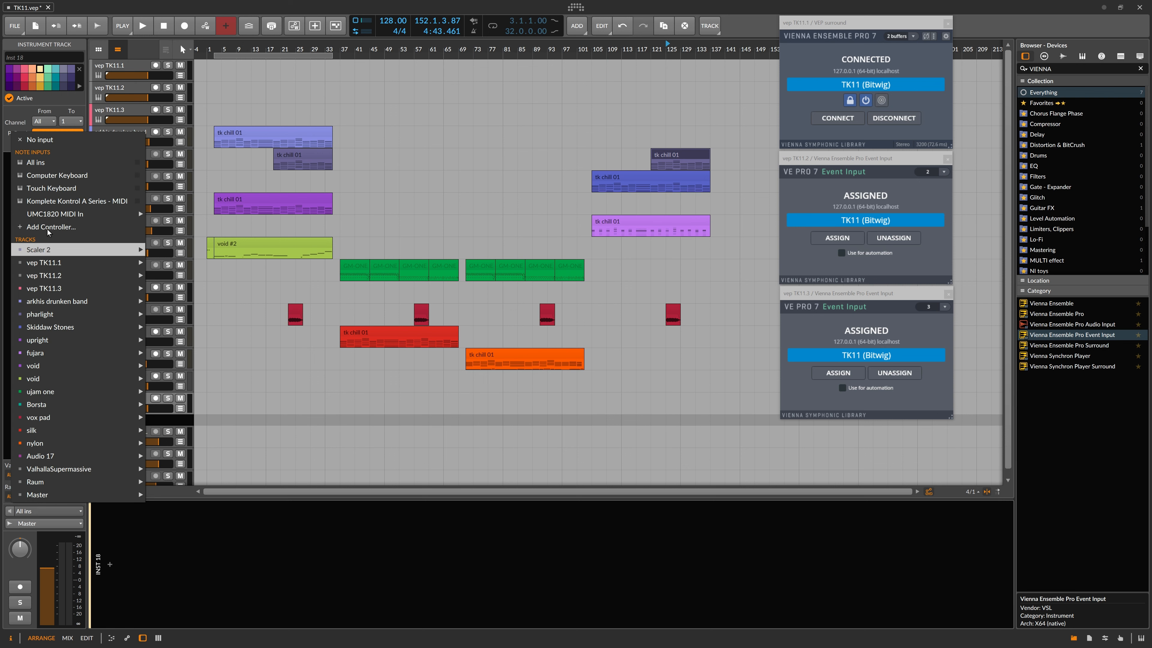
# Step: Set Inst 18's note input to No input and its destination to Tracks > vep TK11.3
pyautogui.click(39, 139)
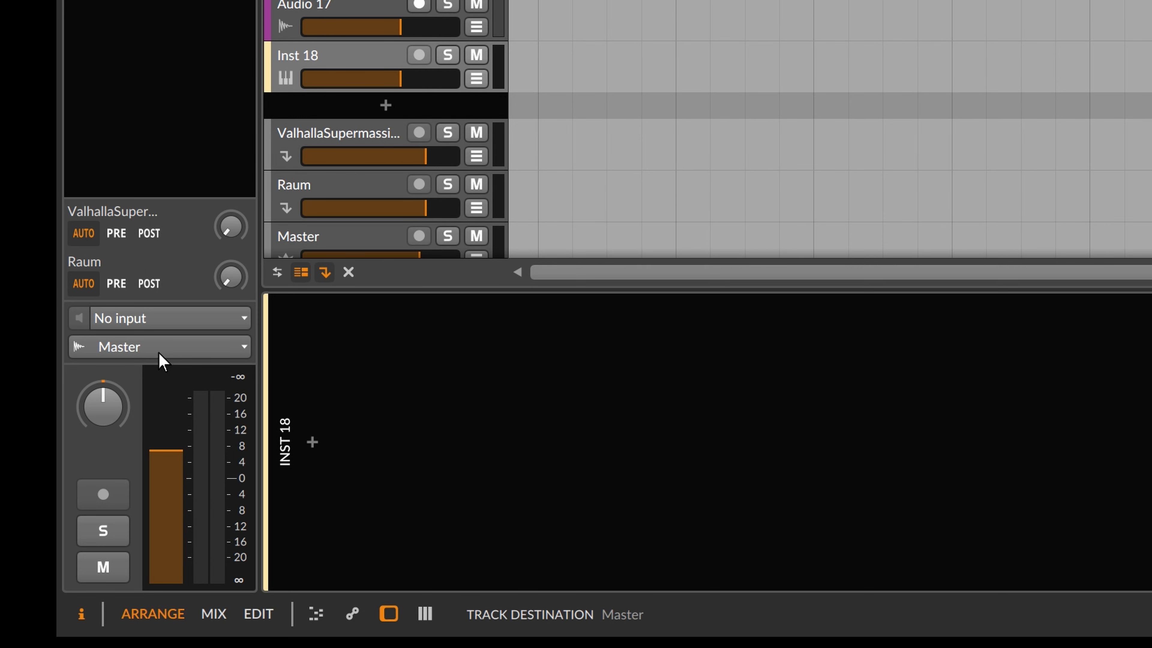
pyautogui.click(154, 353)
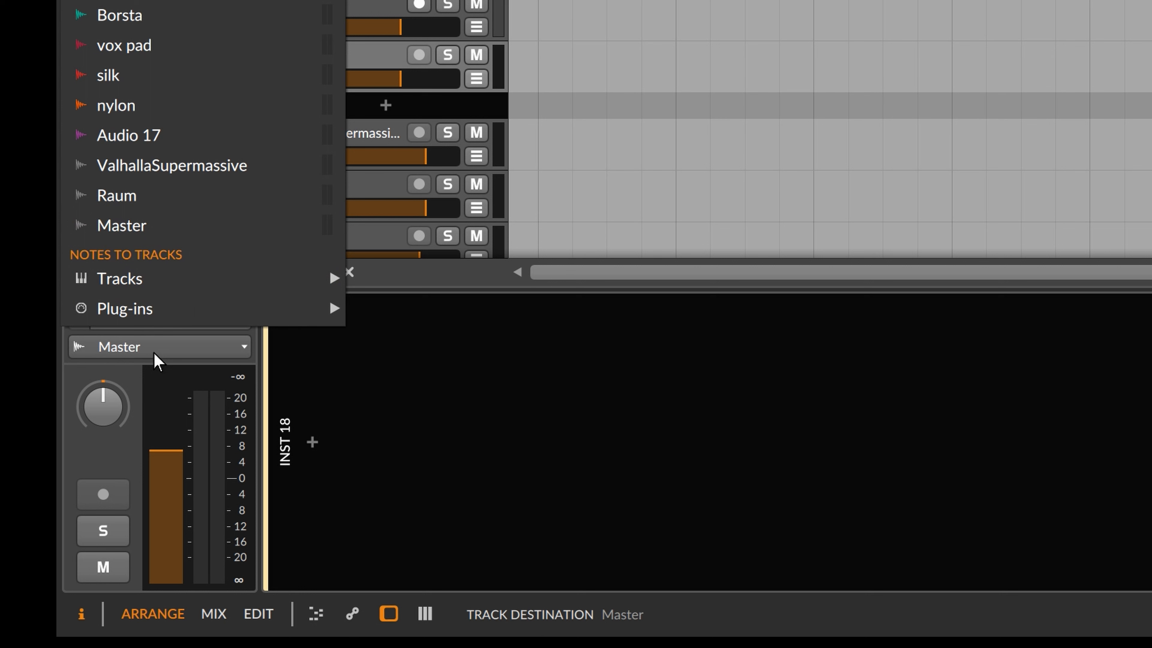
pyautogui.moveTo(180, 297)
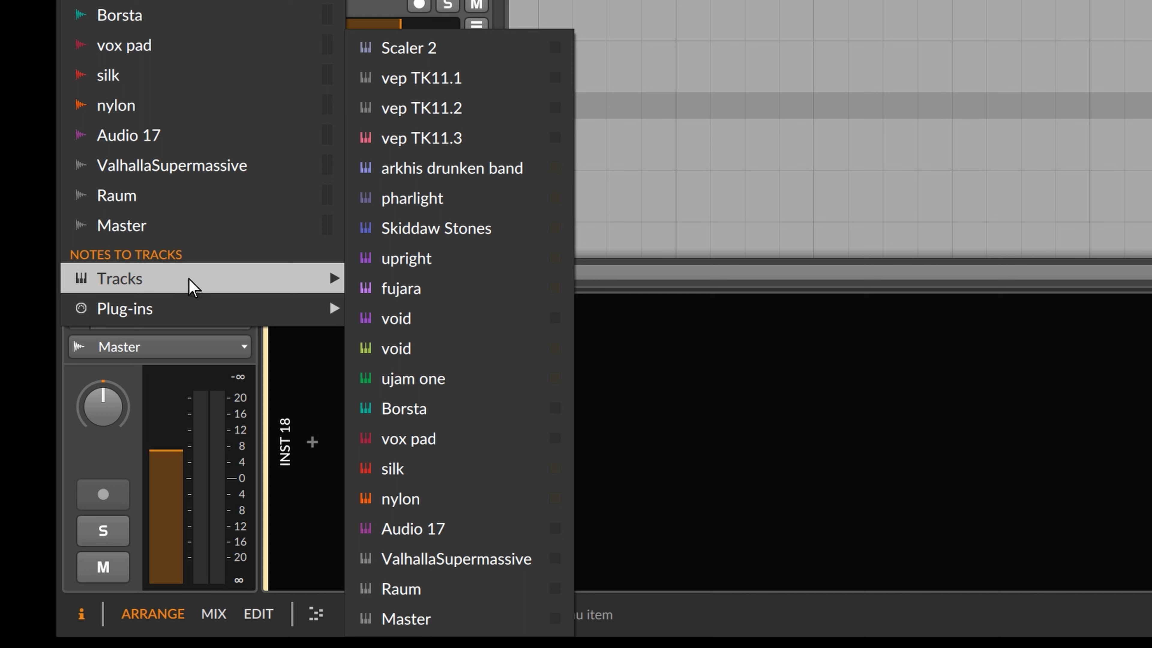
pyautogui.click(464, 142)
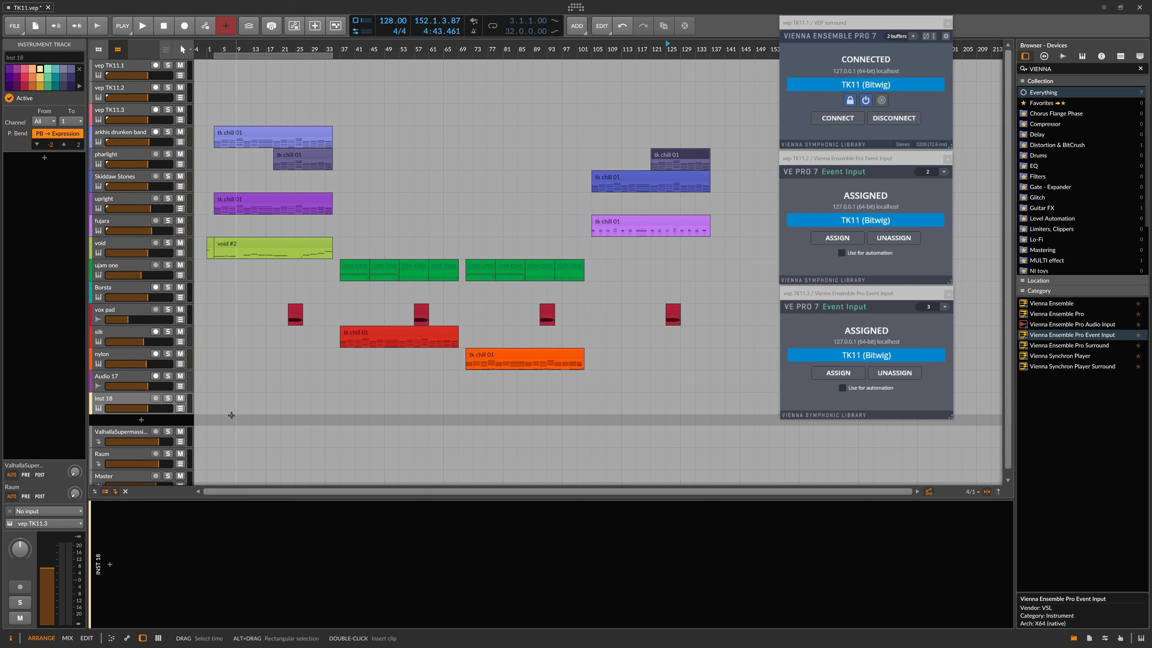
# Step: Copy the tk chill 01 clip onto Inst 18 at bar 37
pyautogui.doubleClick(216, 403)
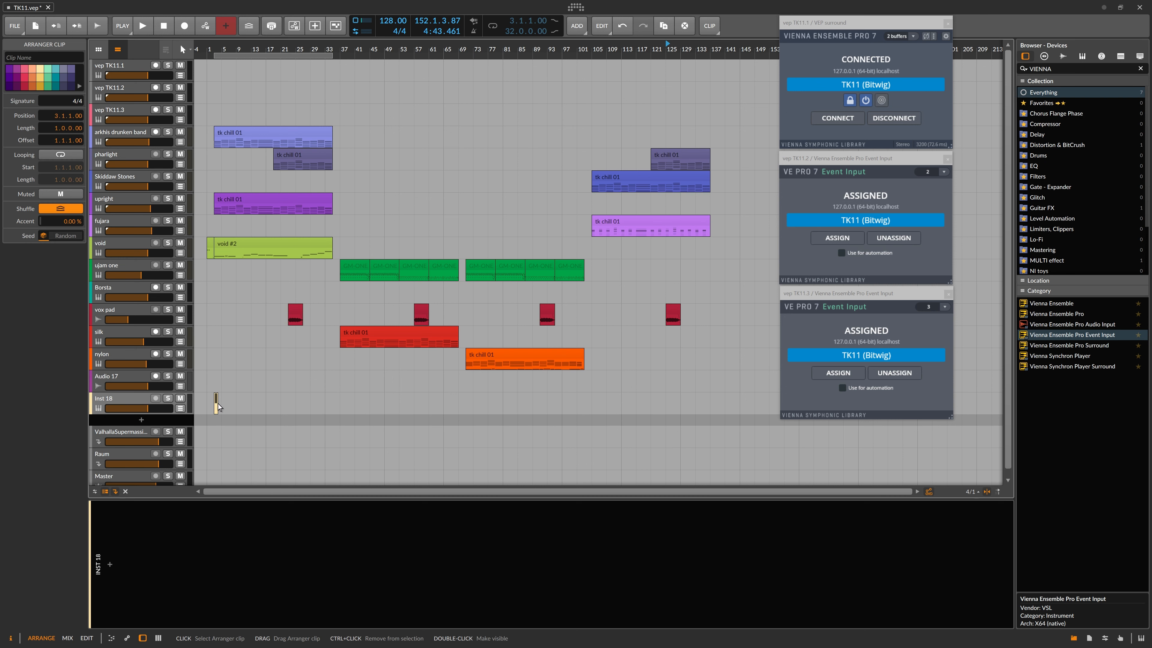
pyautogui.hotkey('ctrl', 'z')
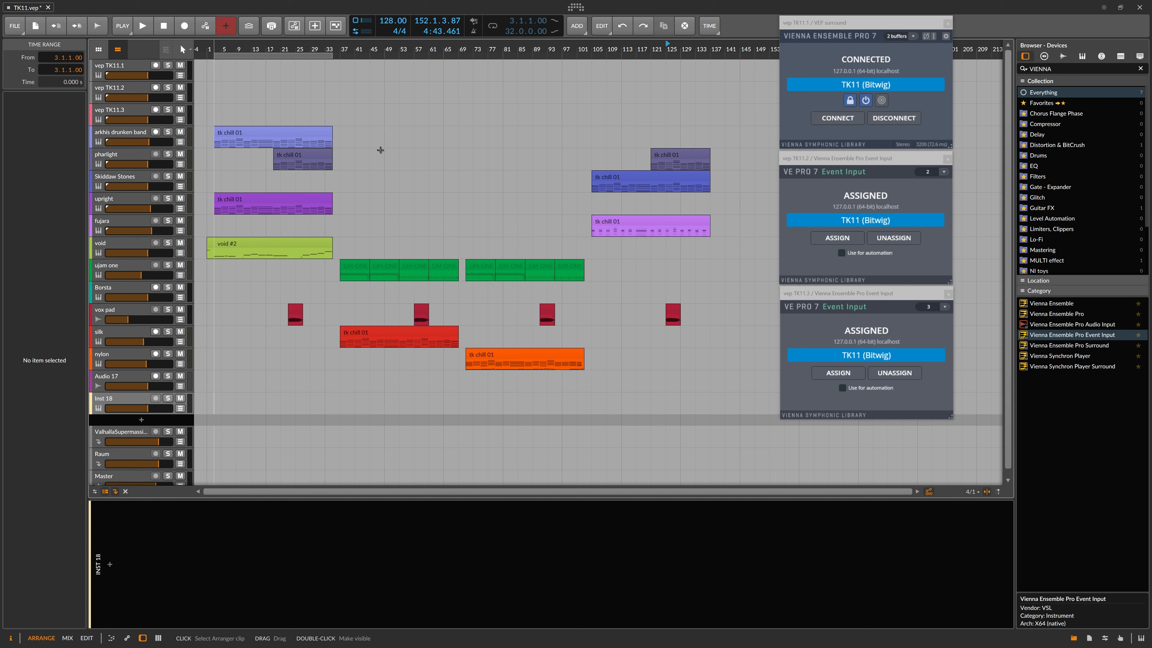
pyautogui.moveTo(259, 130); pyautogui.dragTo(329, 397)
pyautogui.moveTo(325, 399); pyautogui.dragTo(384, 397)
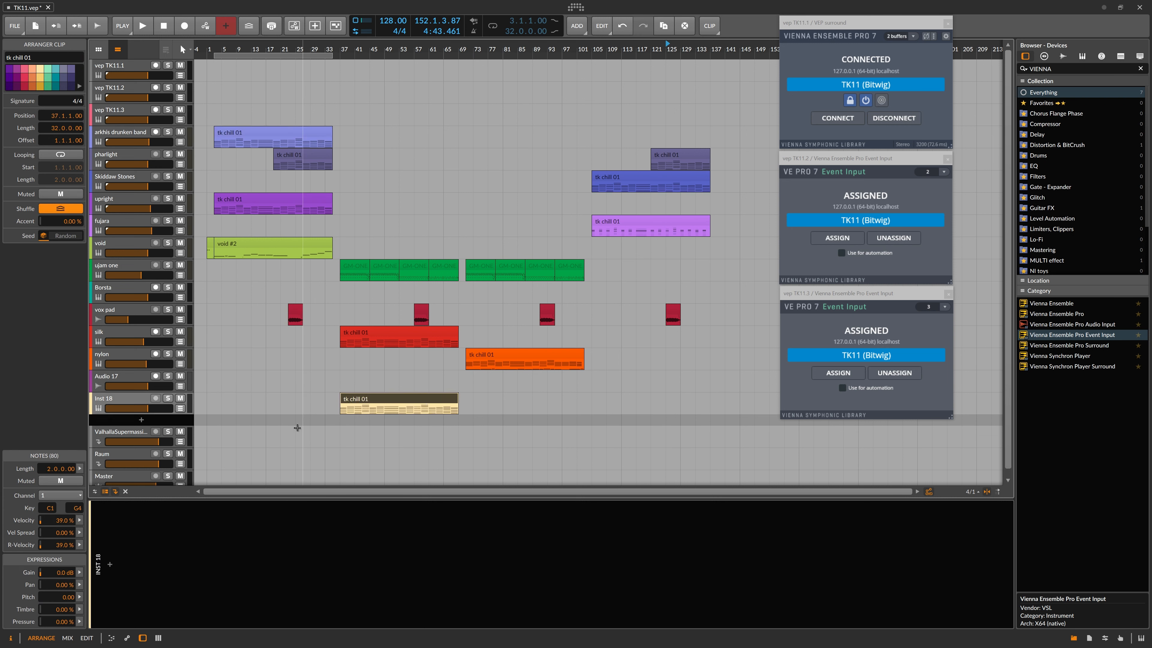
# Step: Rename Inst 18 to 'pigments', then switch to Vienna Ensemble Pro
pyautogui.click(132, 399)
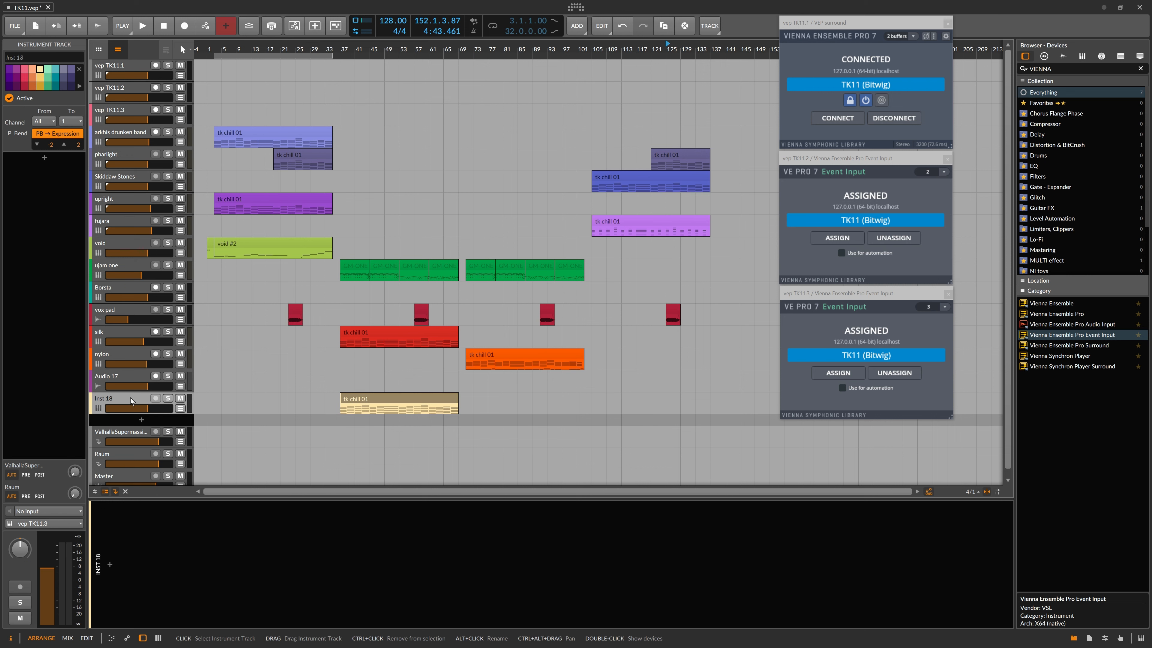
pyautogui.click(51, 58)
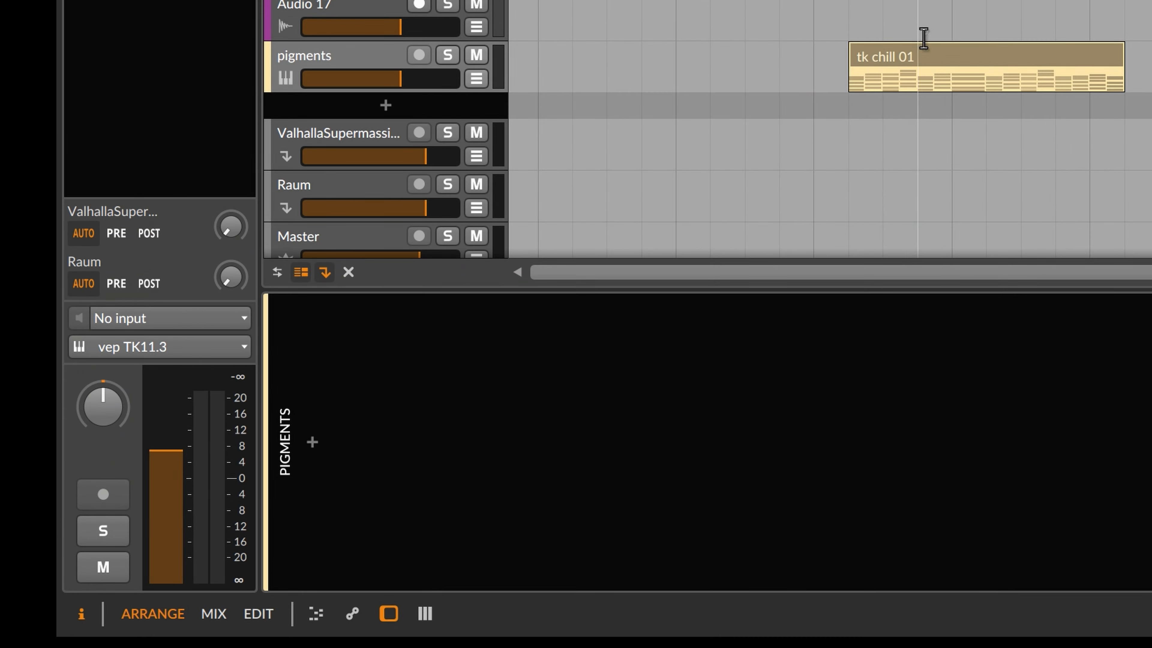
pyautogui.click(374, 398)
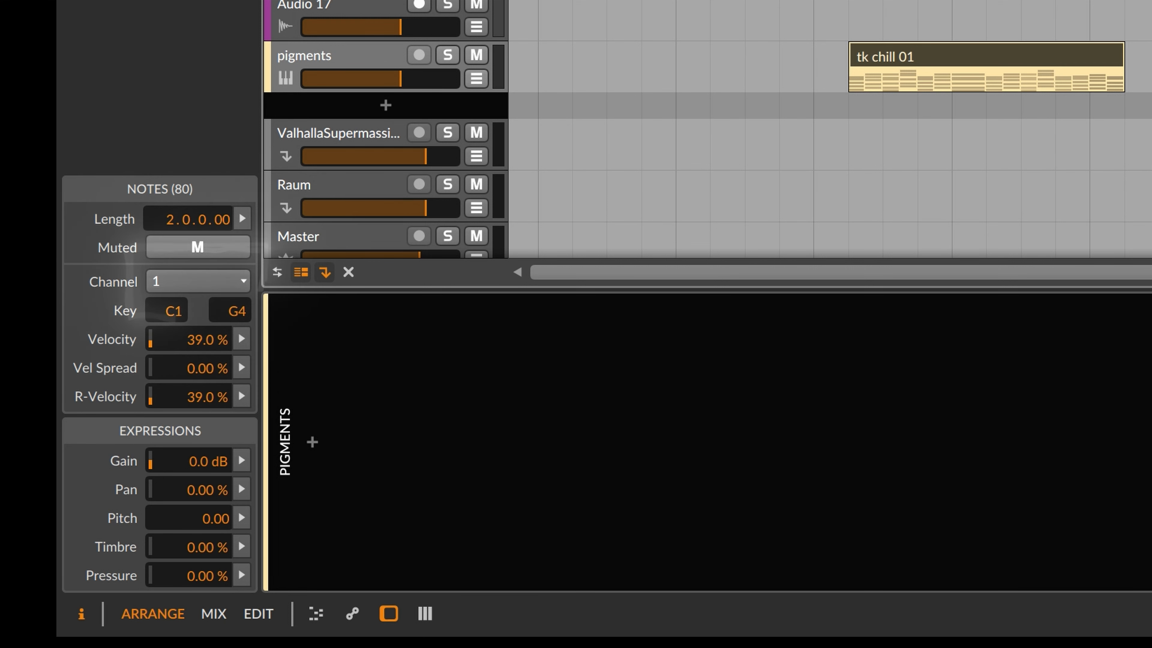
pyautogui.click(325, 56)
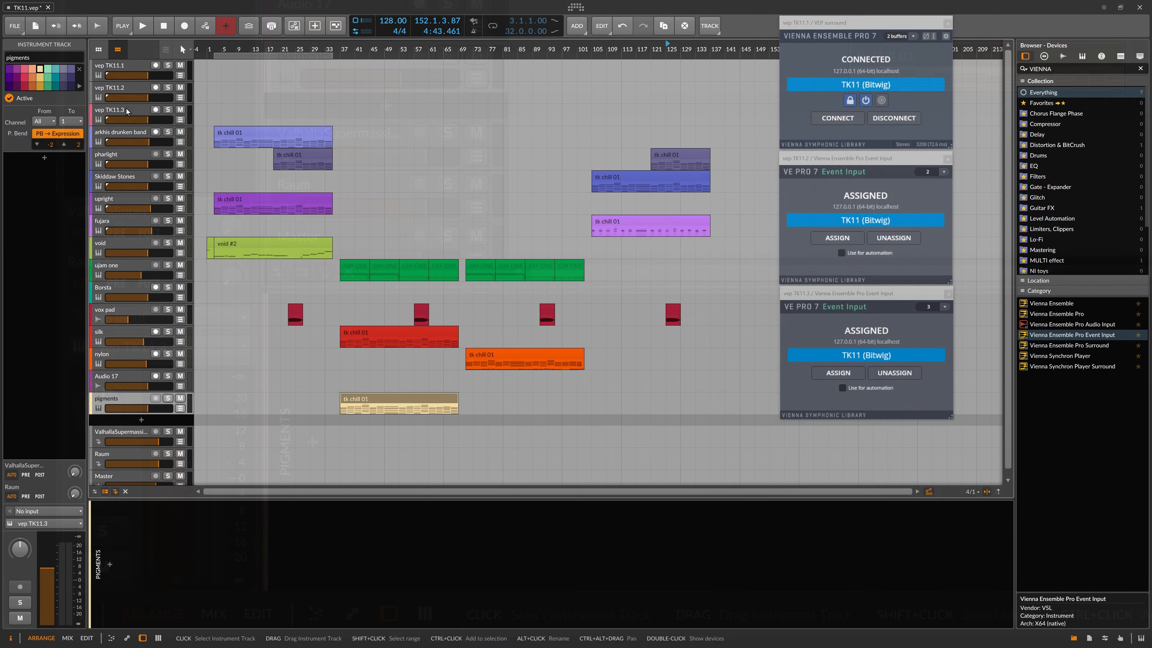
pyautogui.click(129, 111)
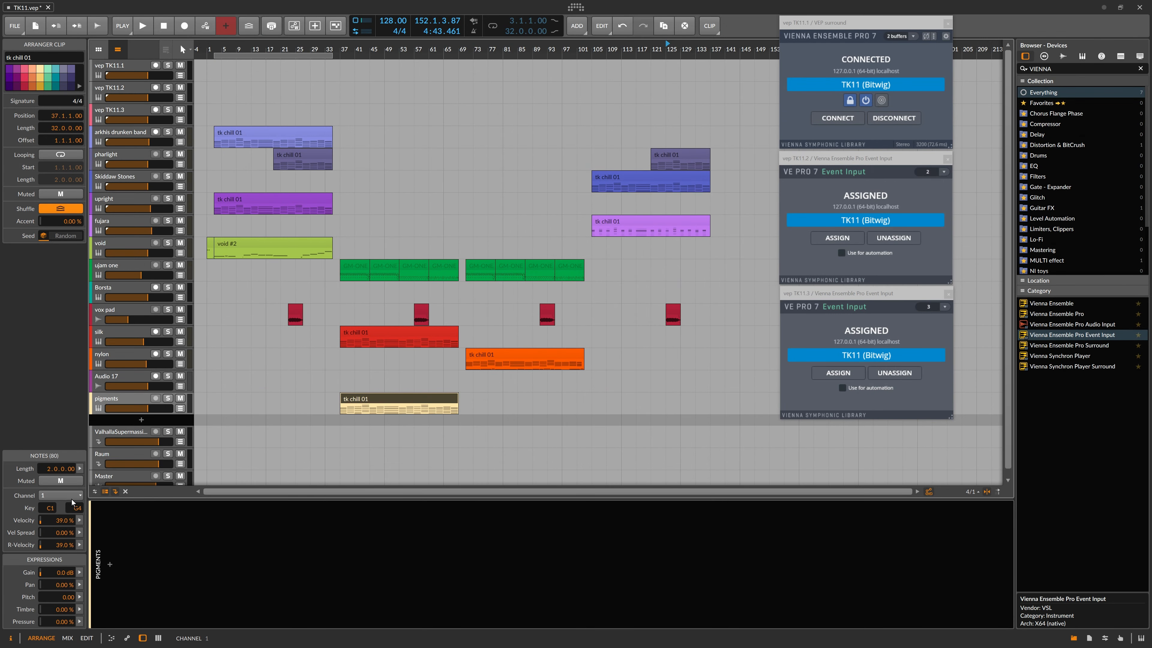
pyautogui.hotkey('alt', 'Tab')
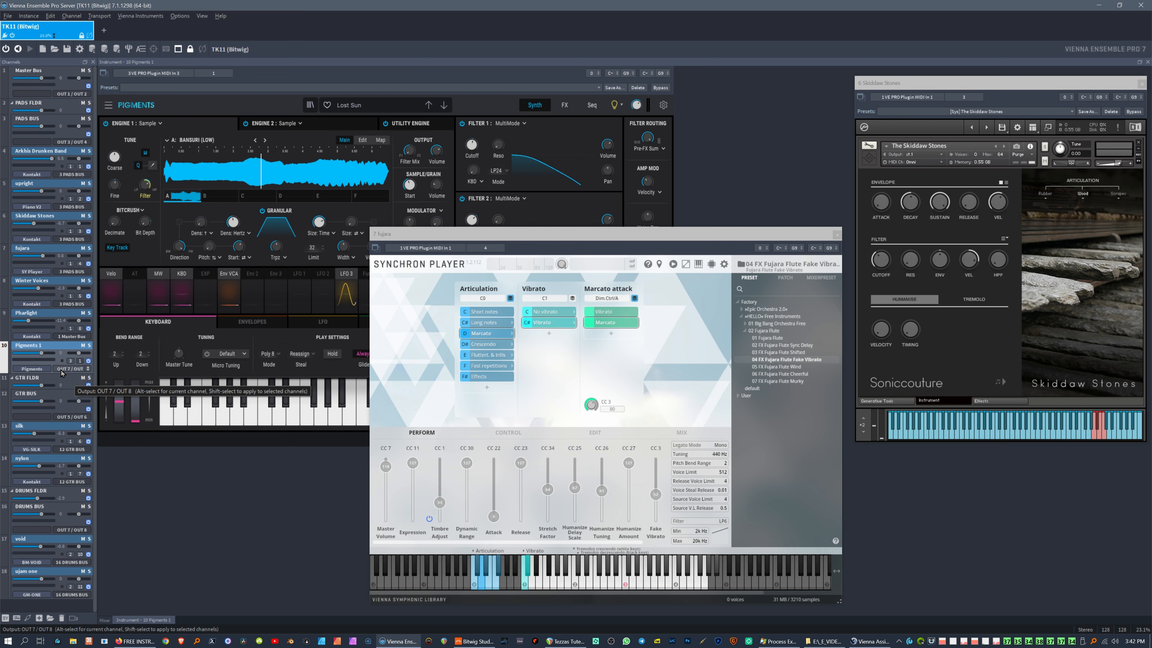
# Step: On vep TK11.1, rename the VEP surround Out 9/10 output chain to pigments
pyautogui.hotkey('alt', 'Tab')
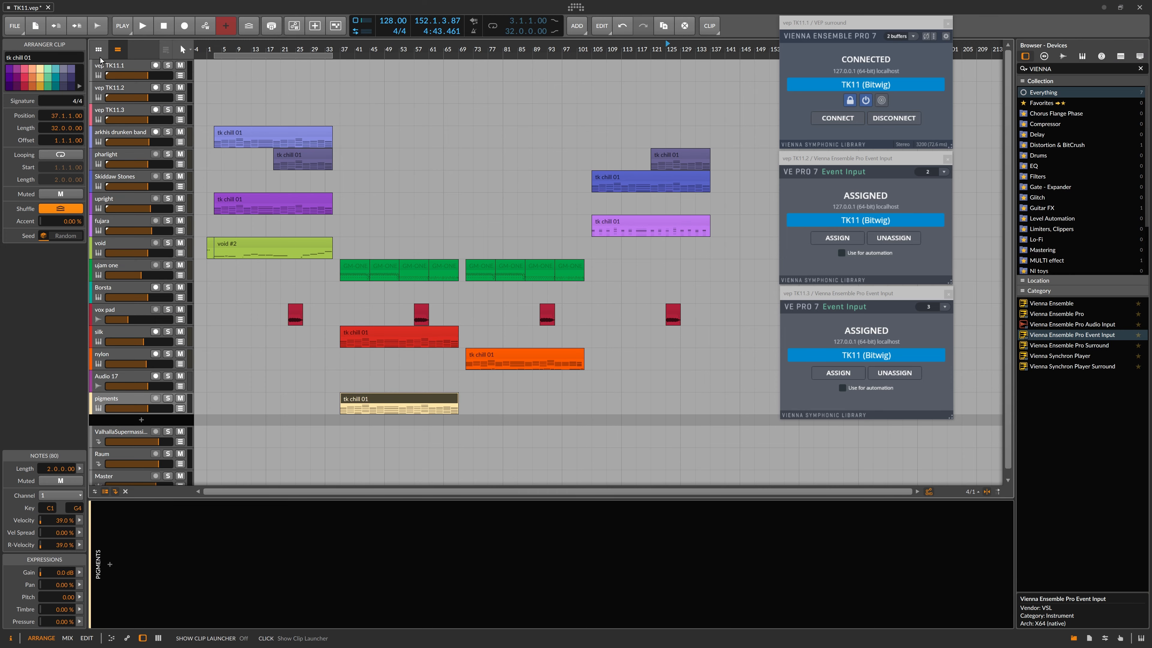
pyautogui.click(127, 67)
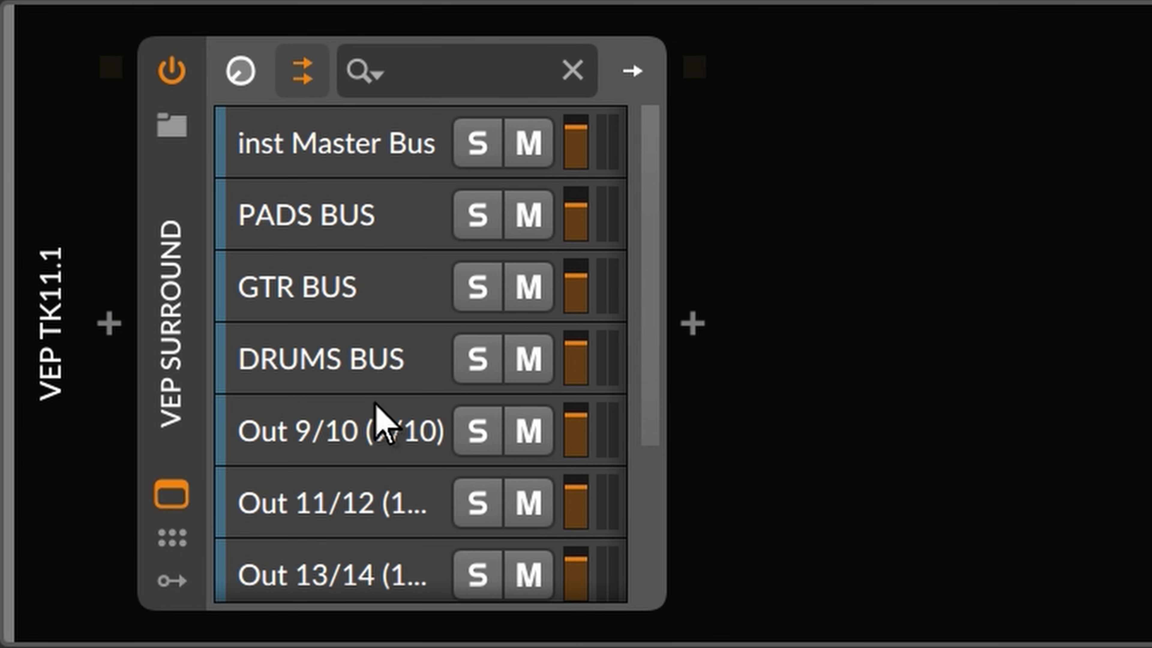
pyautogui.scroll(-3, 377, 408)
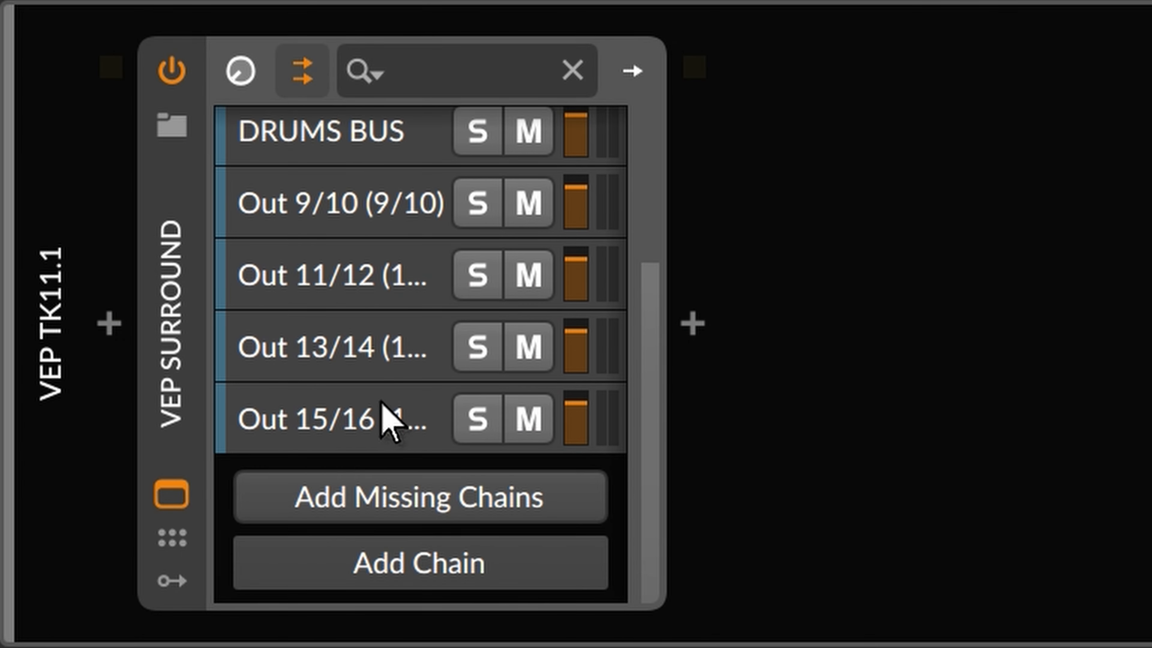
pyautogui.scroll(3, 399, 411)
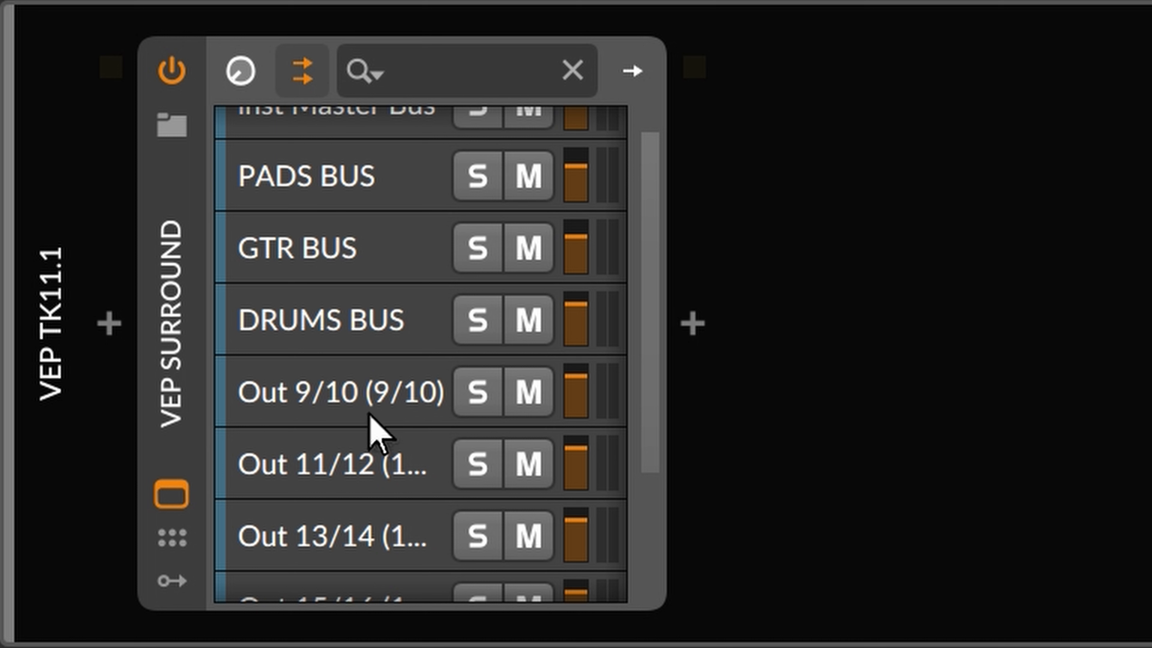
pyautogui.scroll(1, 350, 417)
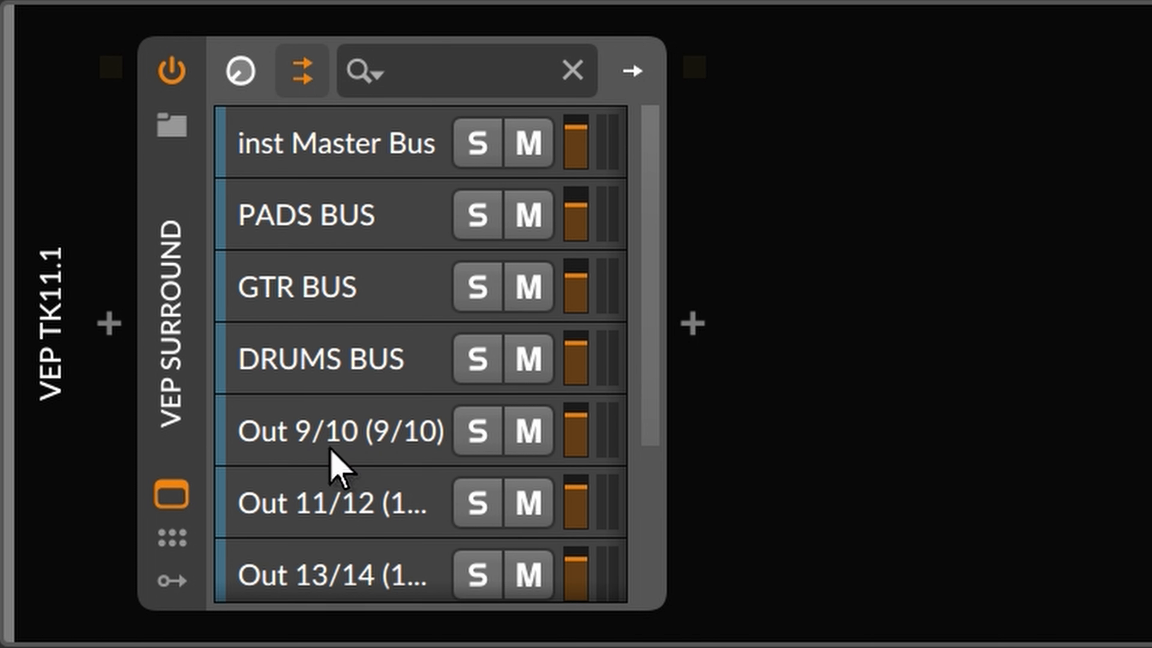
pyautogui.click(319, 442)
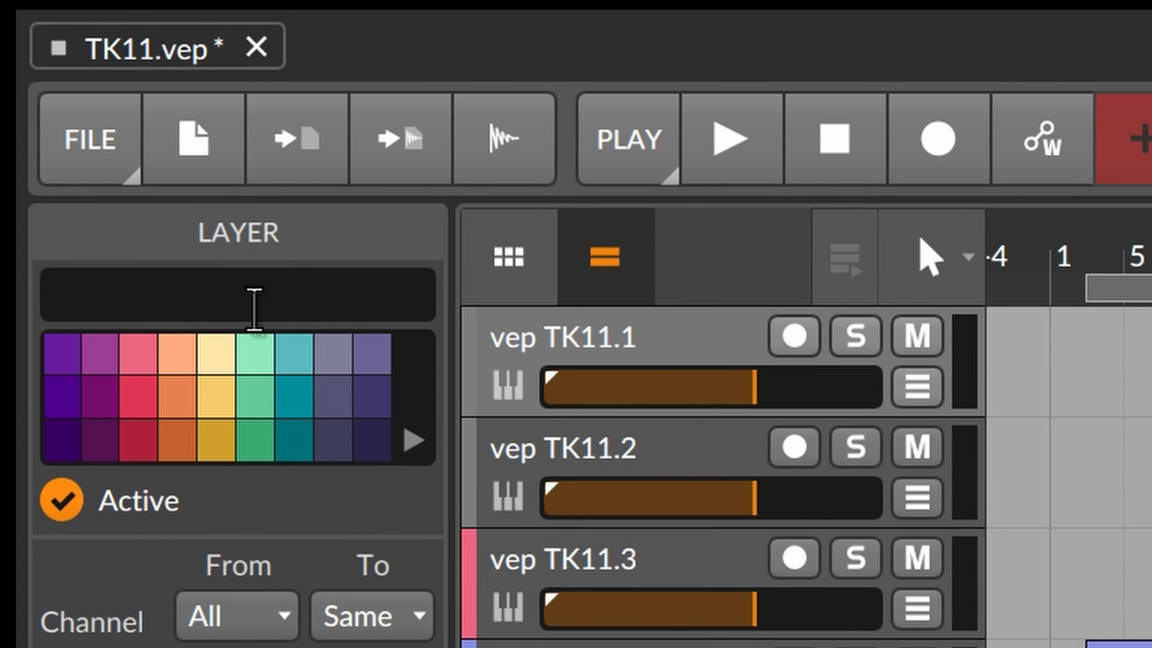
pyautogui.click(269, 299)
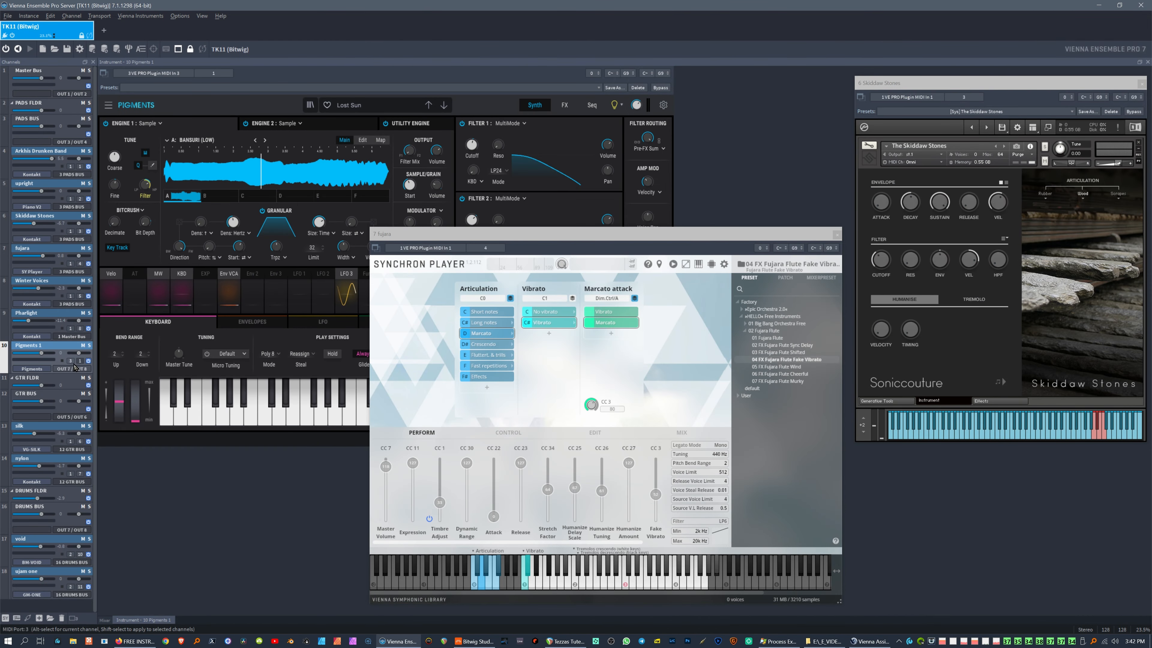
# Step: Route Pigments 1's output to OUT 9 / OUT 10 and restore the VEP server window
pyautogui.click(87, 372)
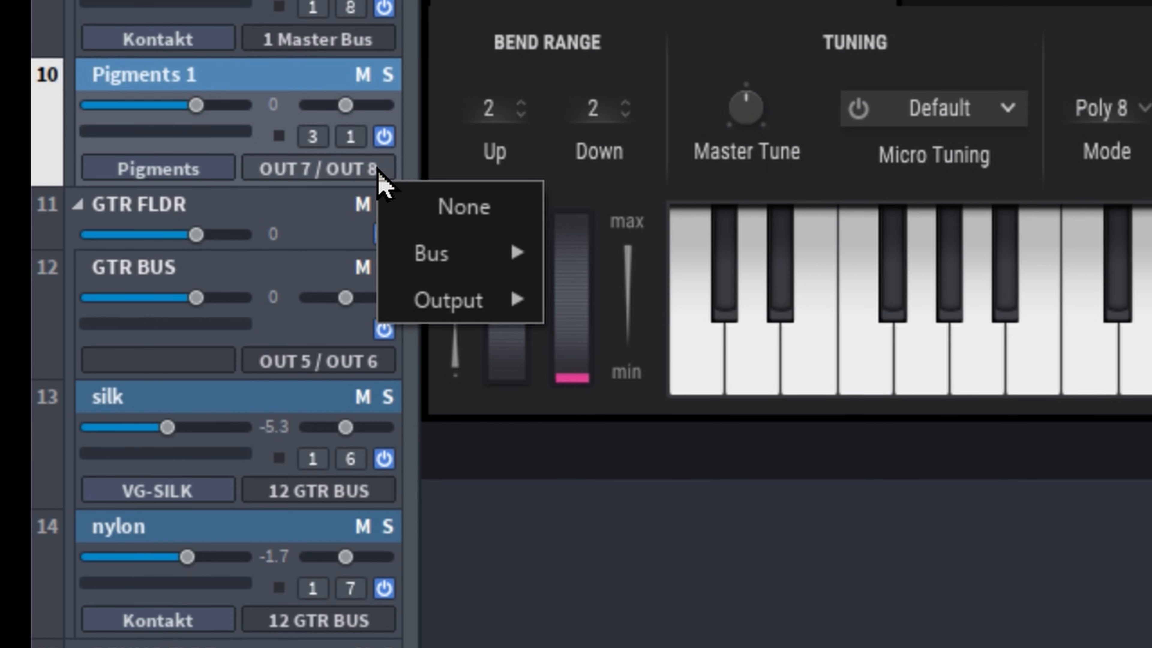
pyautogui.moveTo(98, 401)
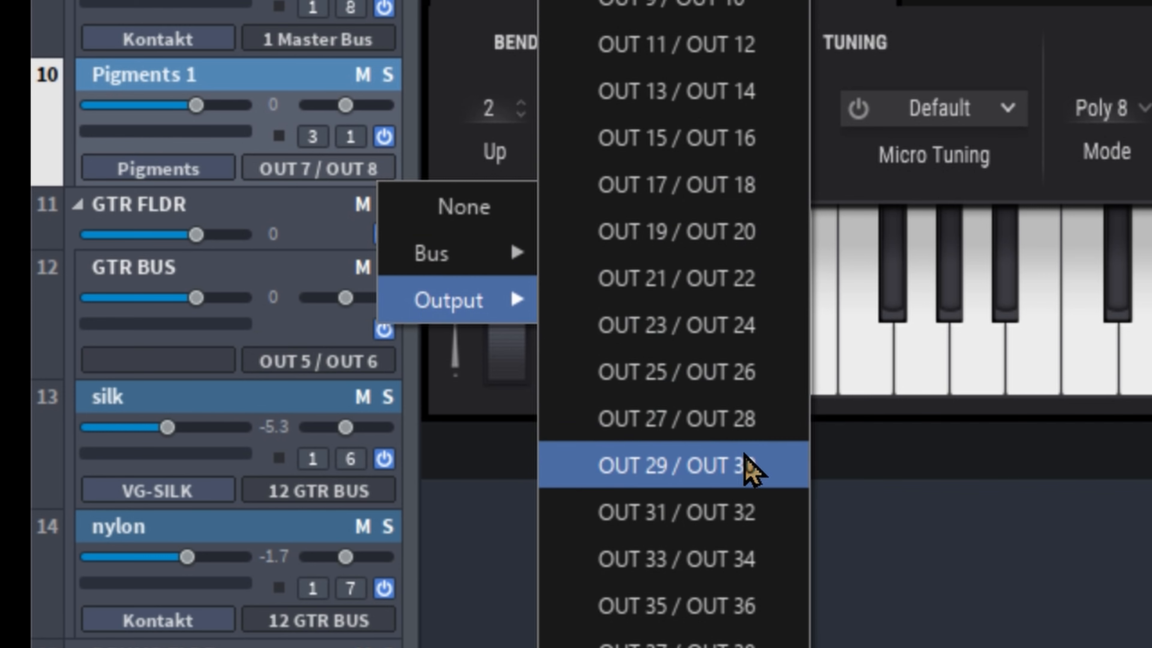
pyautogui.click(703, 5)
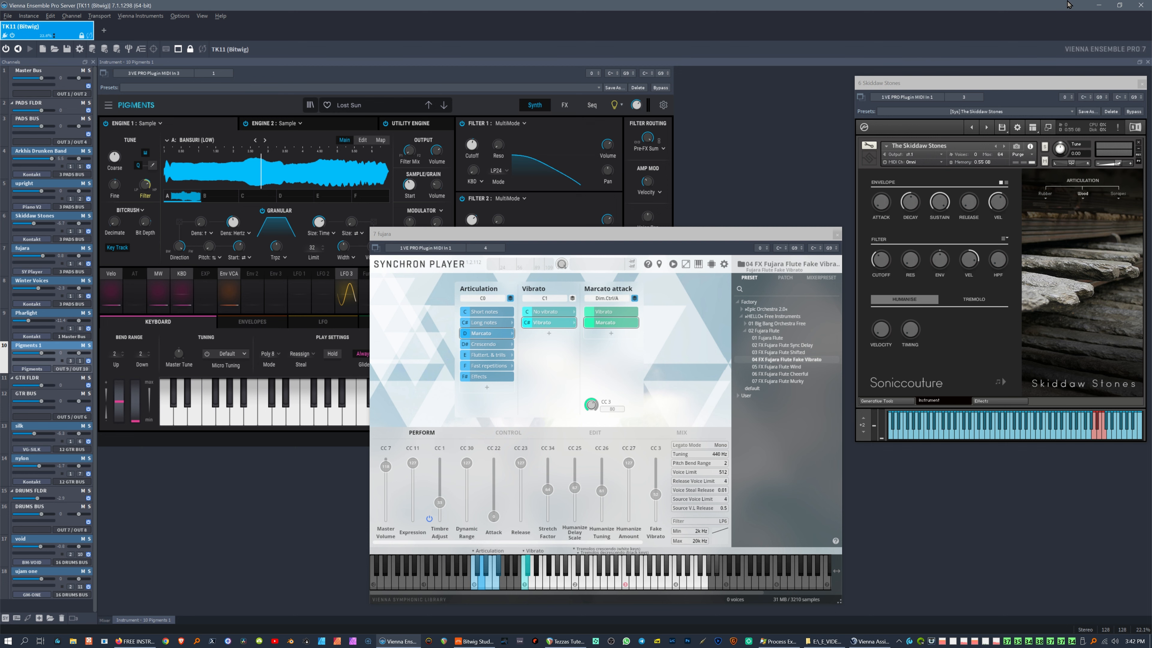
pyautogui.click(1119, 6)
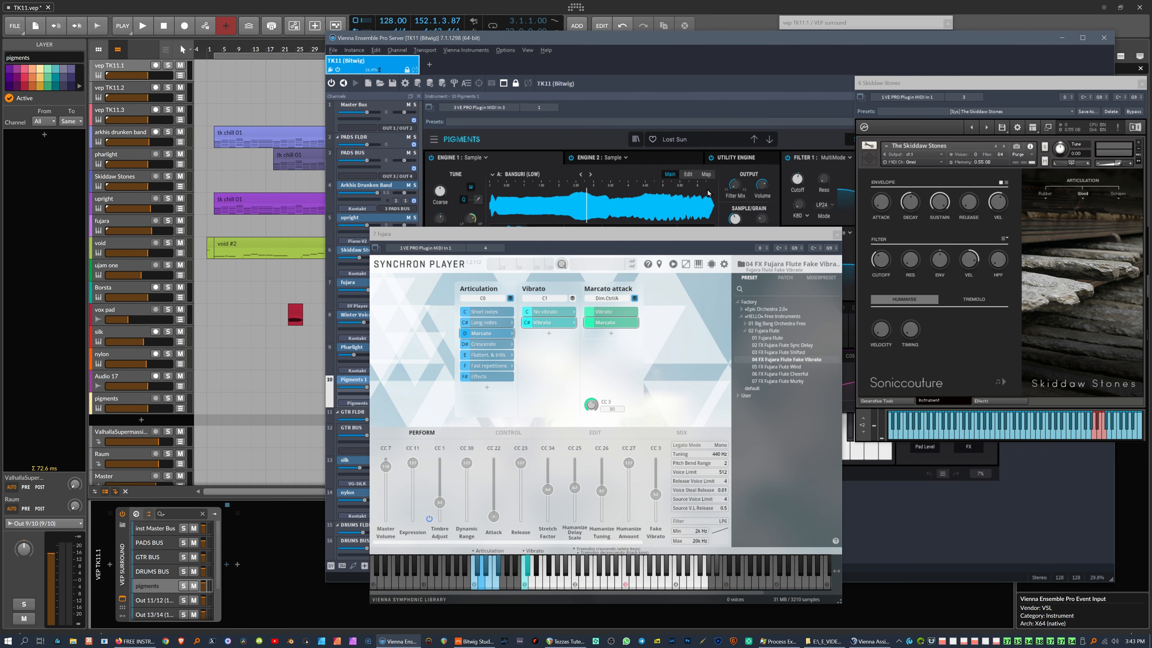
# Step: Close the fujara and Skiddaw Stones plugin windows and audition Pigments with a test note
pyautogui.click(836, 235)
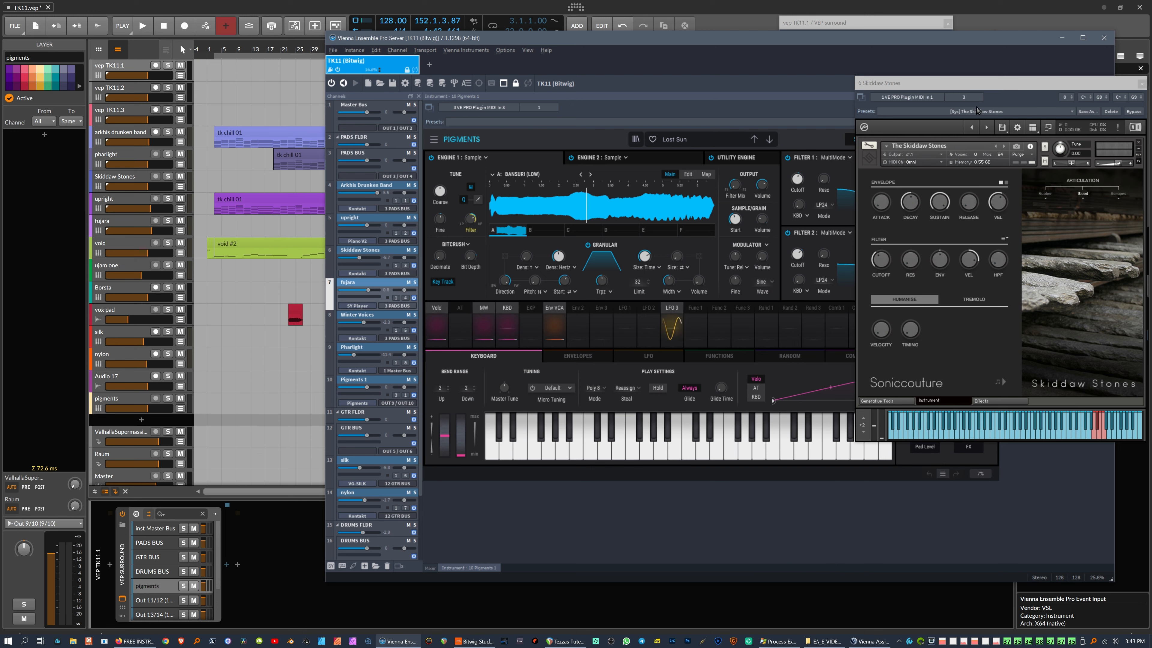
pyautogui.click(1141, 84)
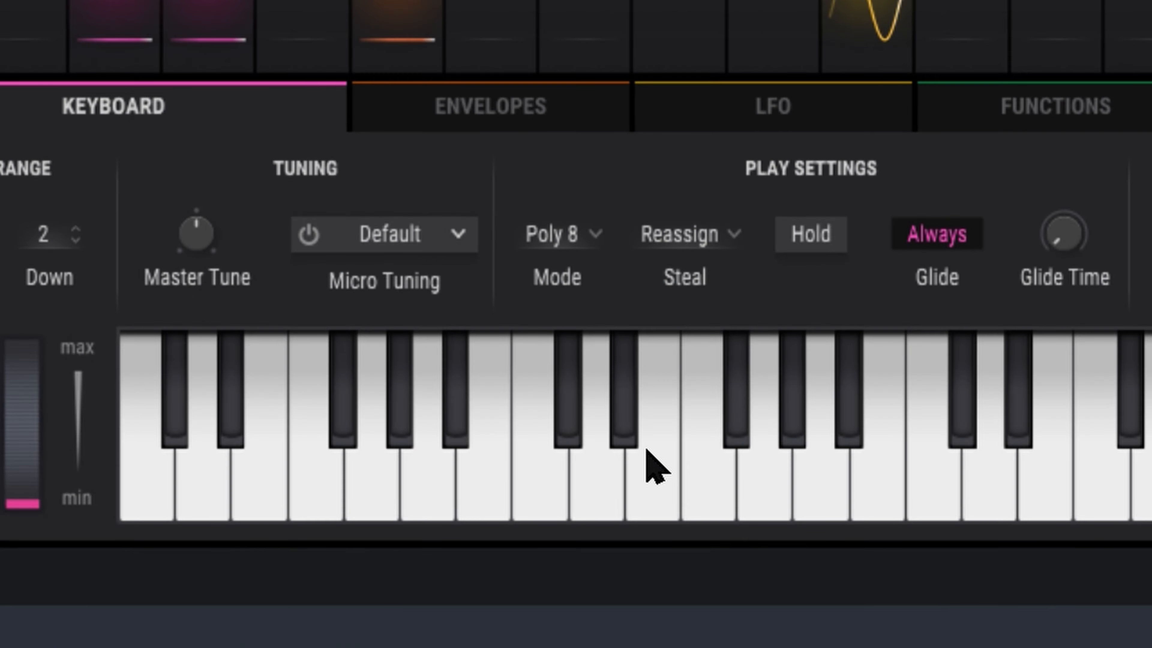
pyautogui.click(622, 448)
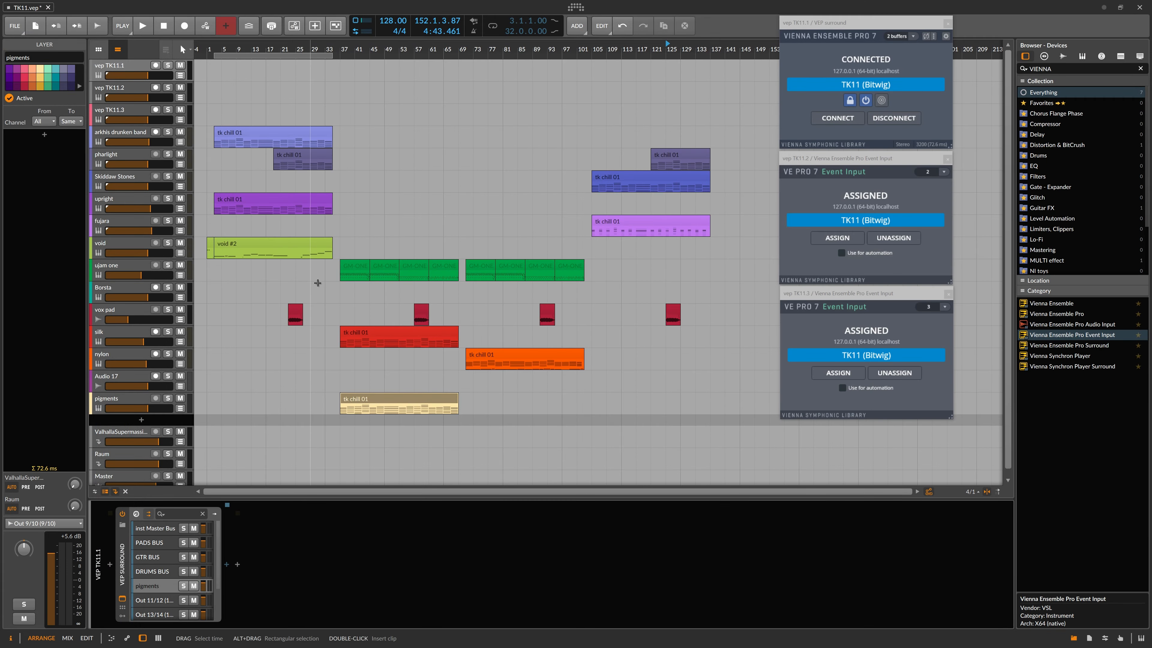
pyautogui.click(377, 401)
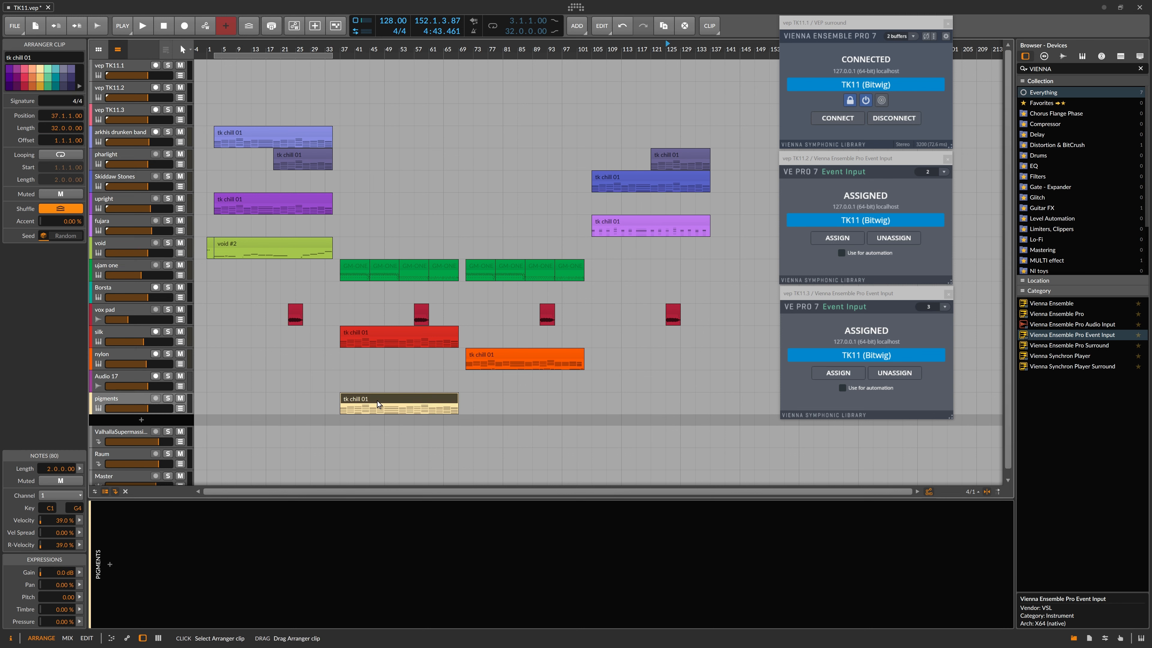
# Step: Play from bar 37 and pull the Pigments 1 fader down to about -10.1 dB
pyautogui.doubleClick(339, 46)
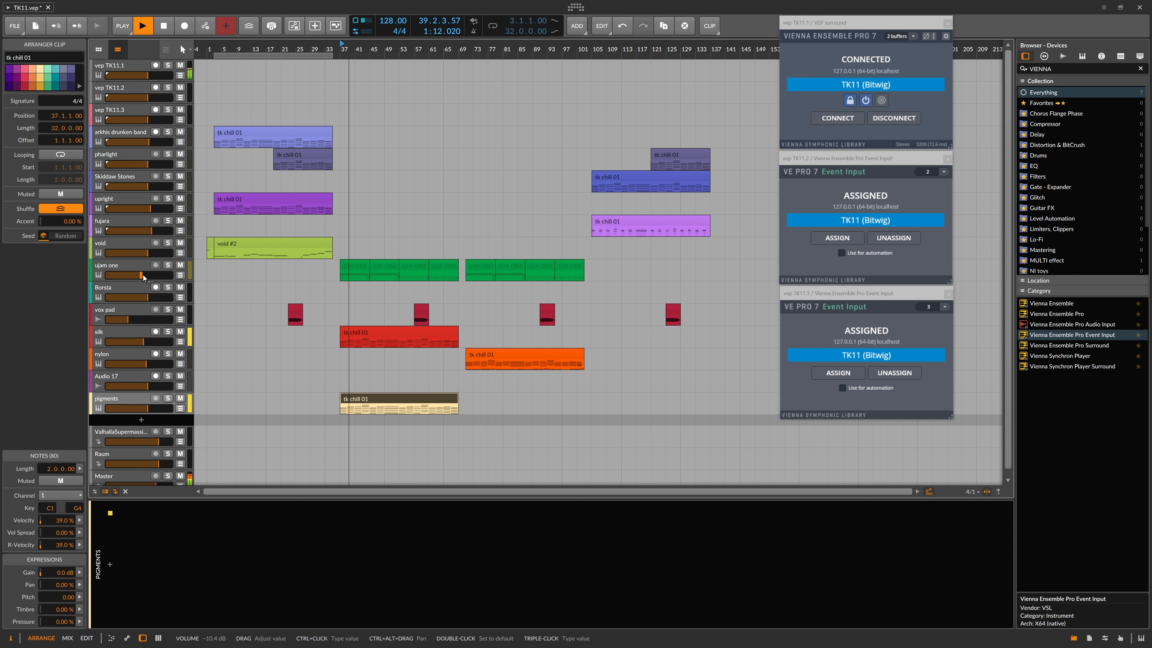
pyautogui.hotkey('alt', 'Tab')
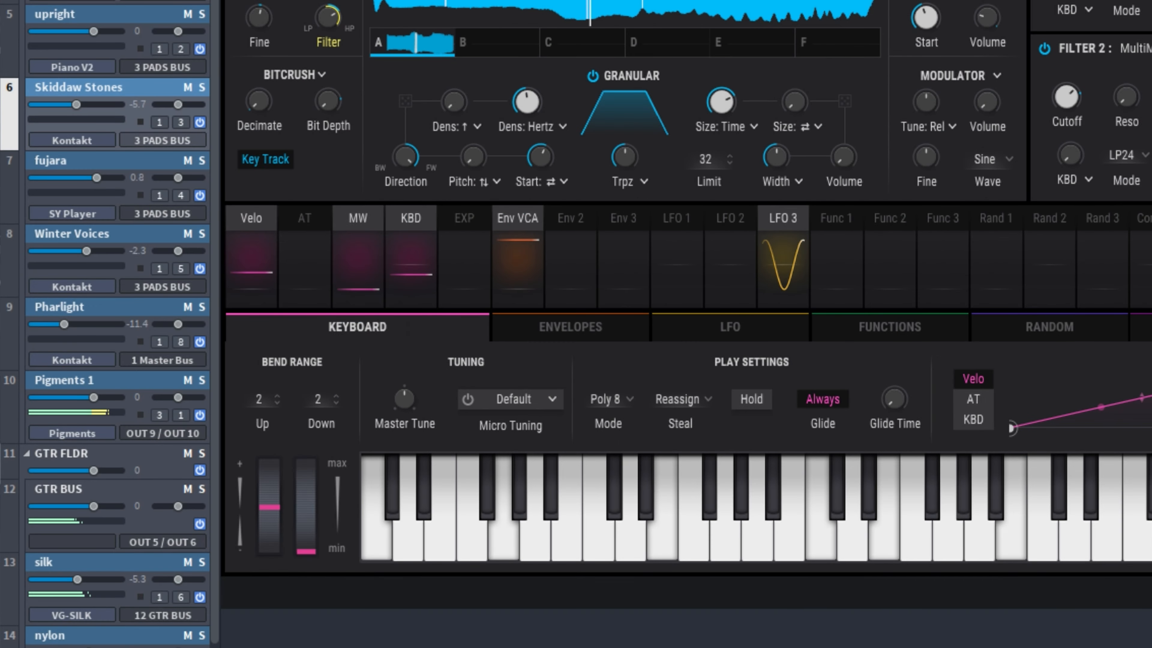
pyautogui.click(627, 644)
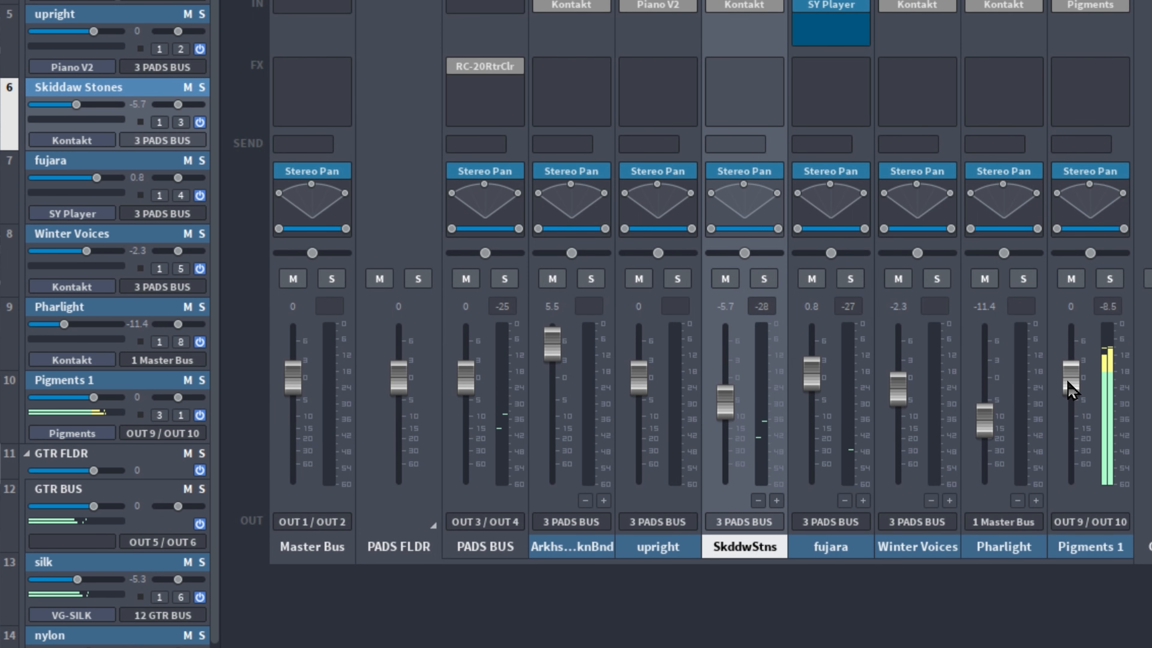
pyautogui.moveTo(1069, 387); pyautogui.dragTo(1071, 421)
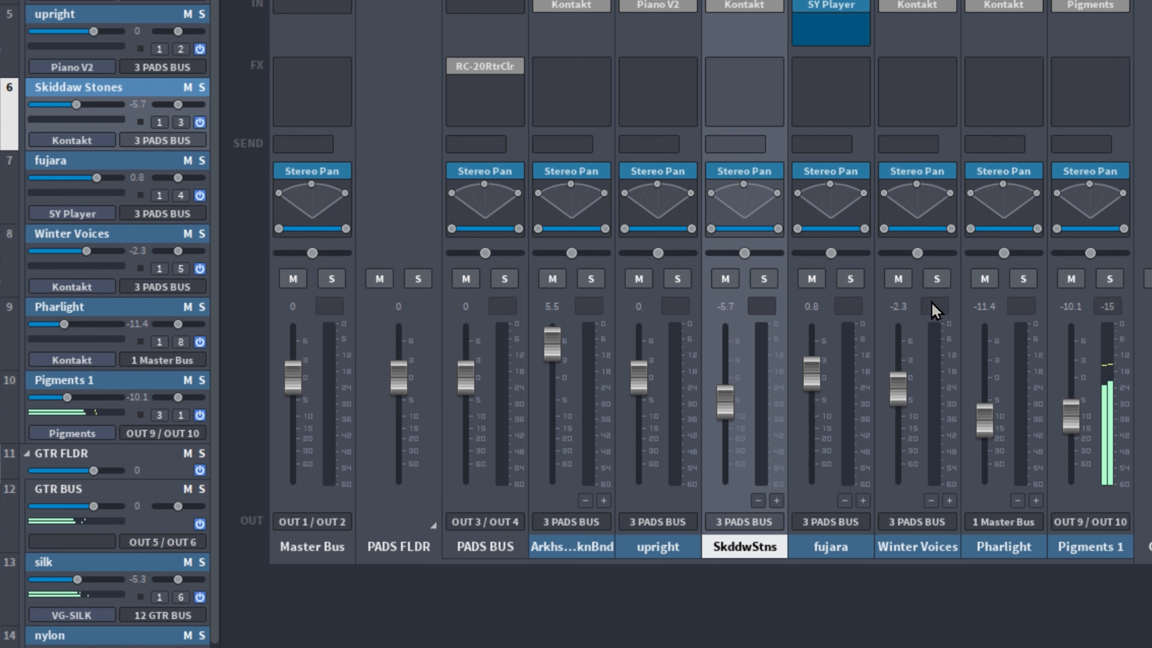
# Step: Step Pigments forward two presets to Love Robot MkIII
pyautogui.click(1088, 6)
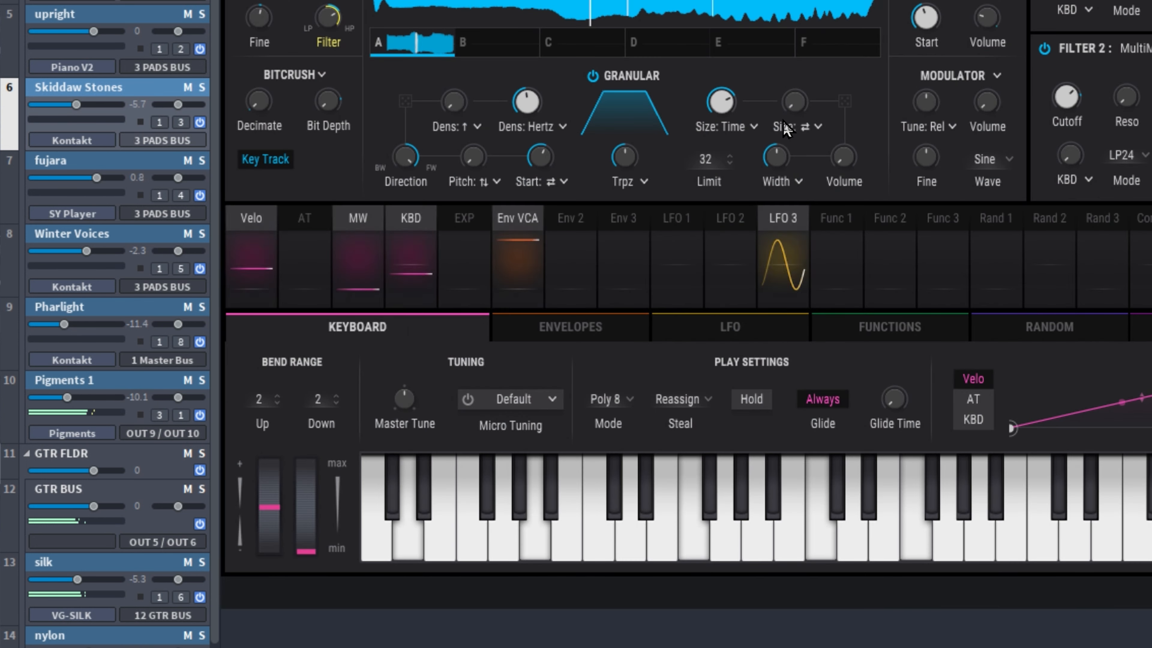
pyautogui.click(1039, 1)
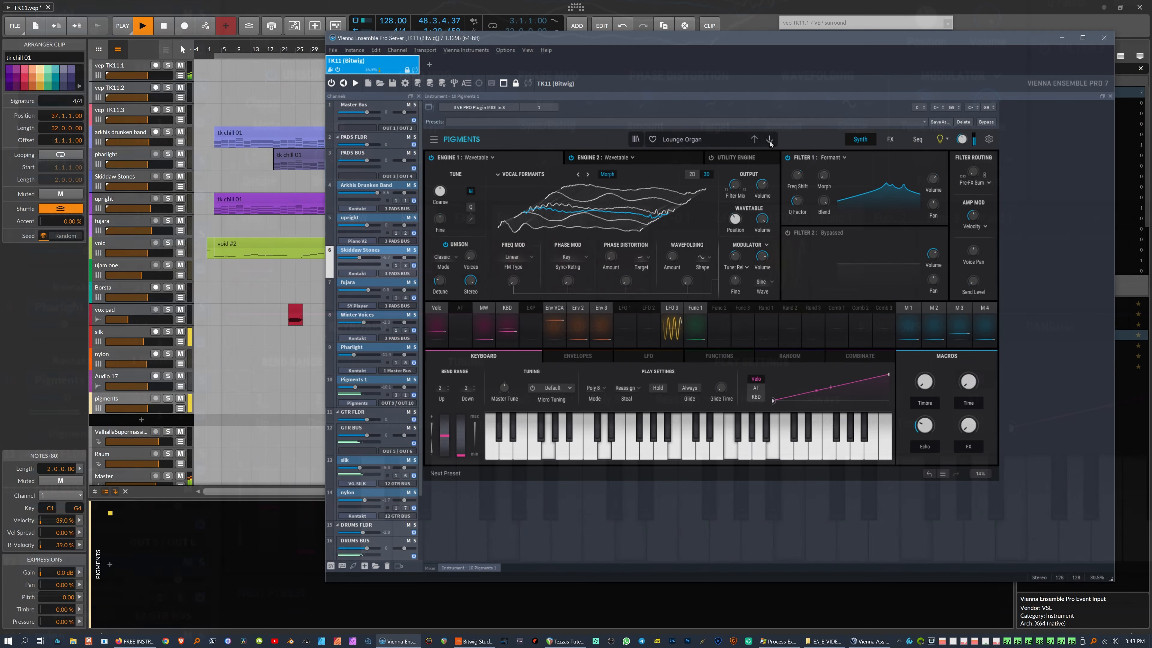
pyautogui.click(770, 140)
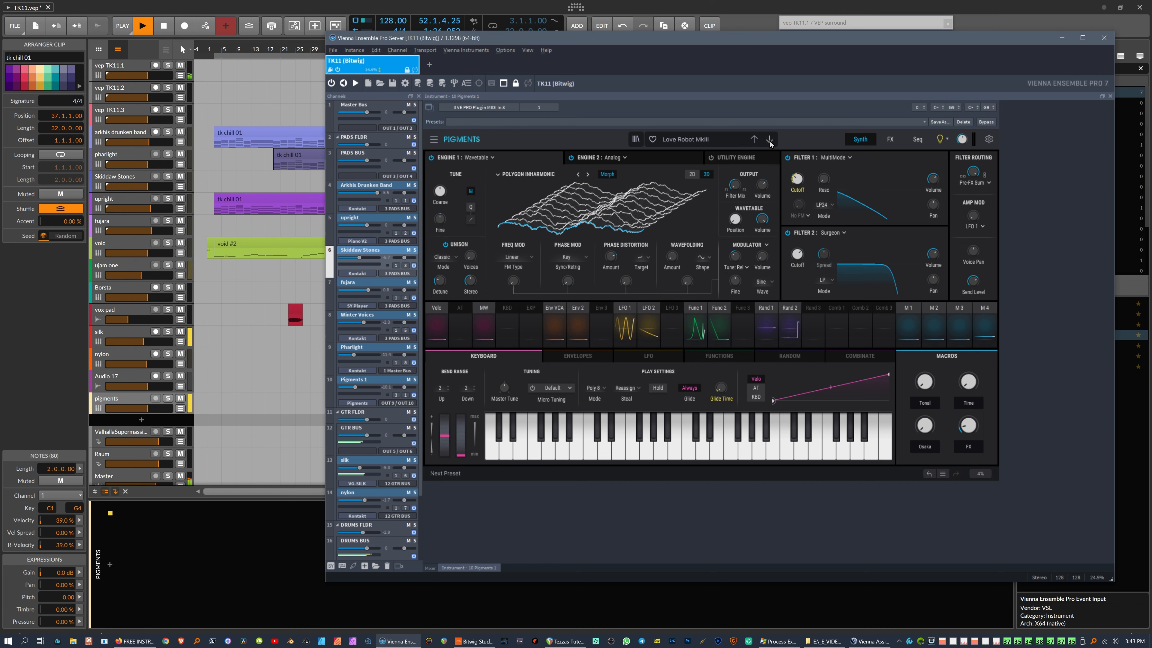
# Step: Step Pigments to the Love Tyci Rev preset and pop its editor into its own window
pyautogui.click(770, 141)
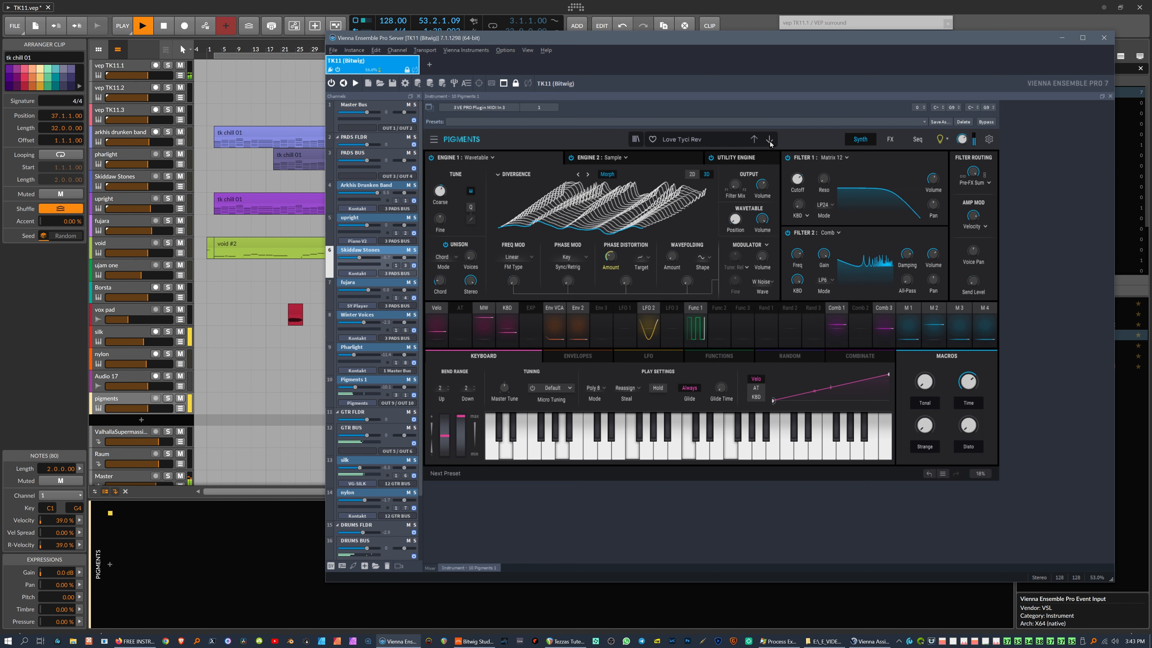
pyautogui.click(430, 108)
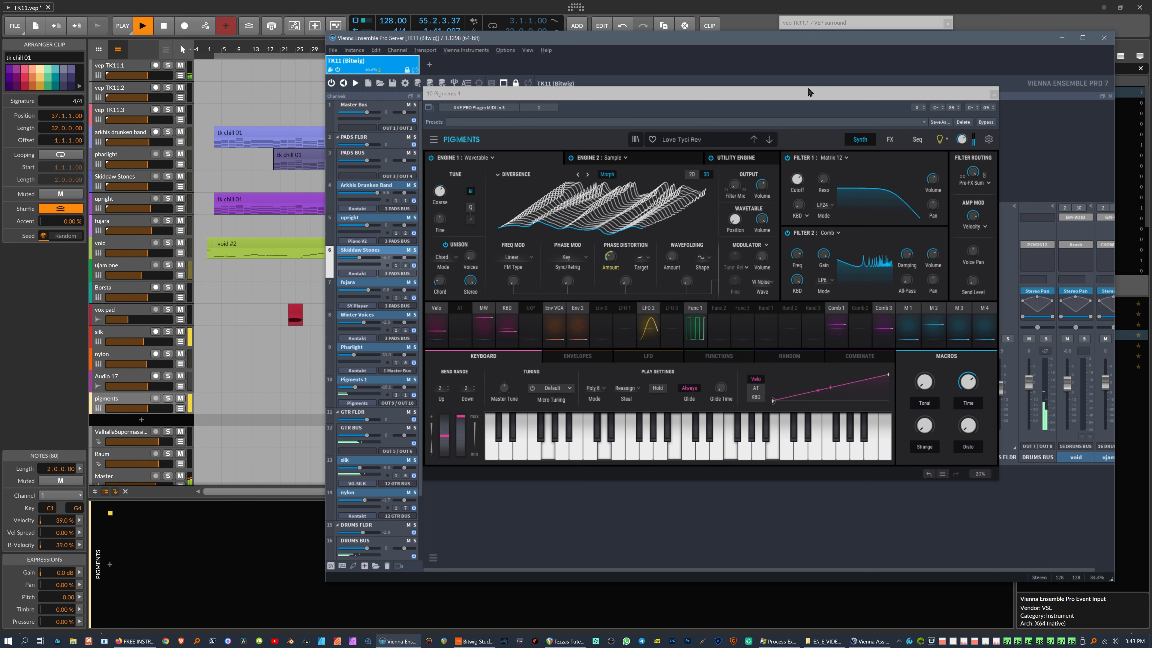
pyautogui.moveTo(806, 97); pyautogui.dragTo(580, 81)
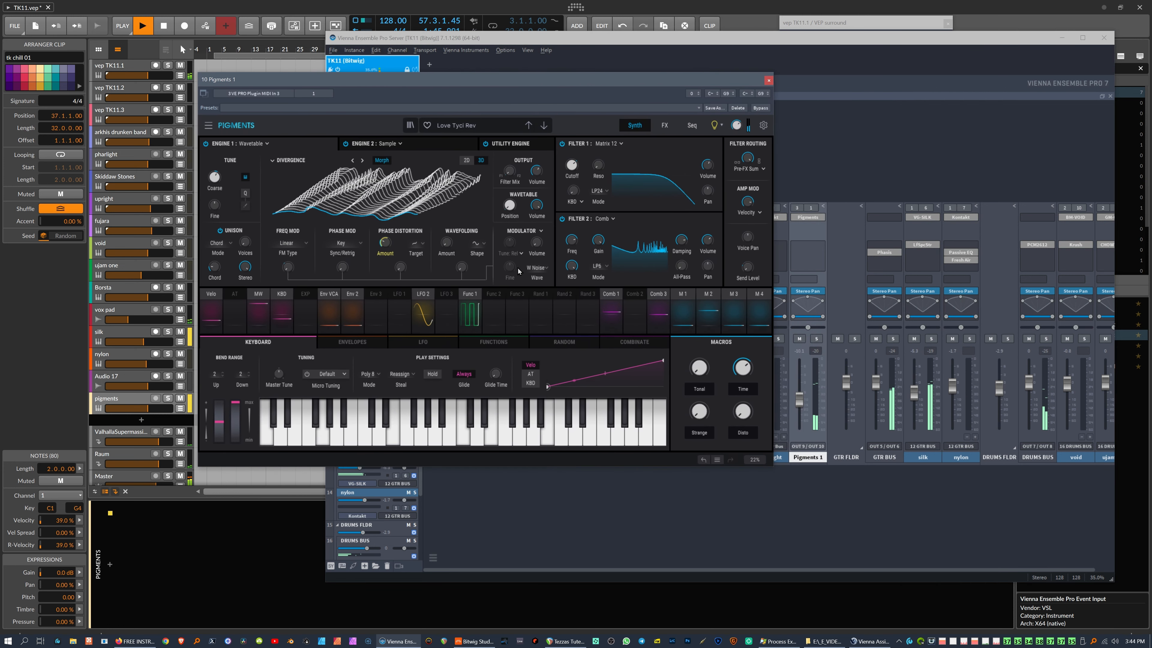
pyautogui.click(139, 67)
pyautogui.hotkey('alt', 'Tab')
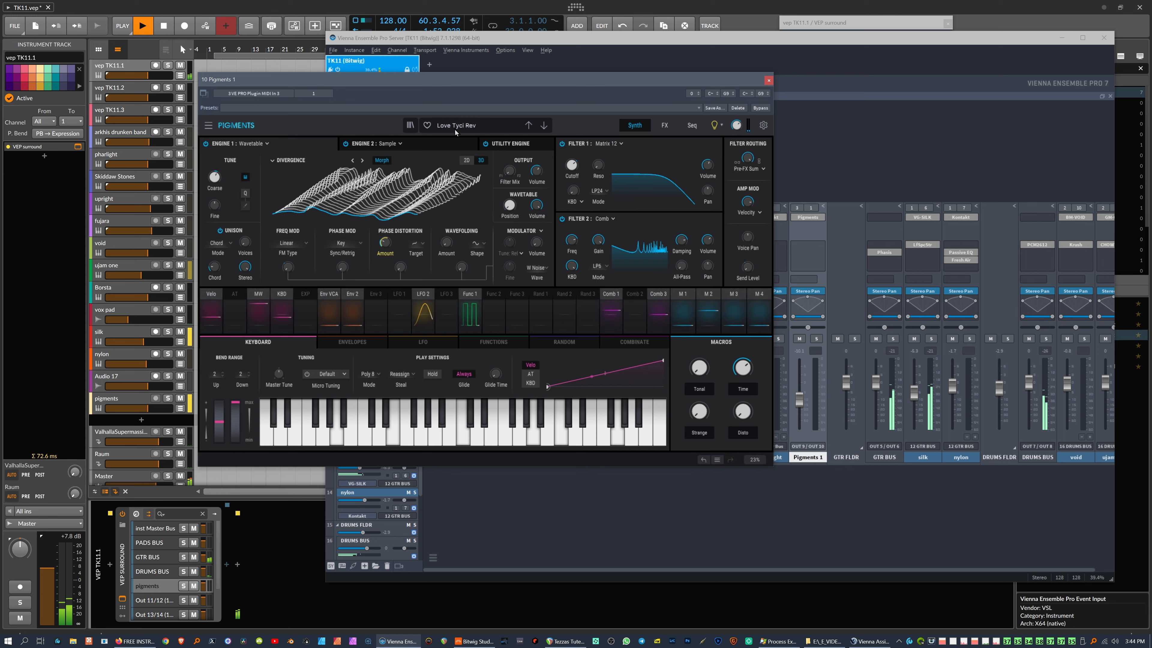
# Step: Step past Loved By Everyone to Lovely Dulcitone, set Pigments 1 to -10.7 dB, then return to Bitwig
pyautogui.click(544, 126)
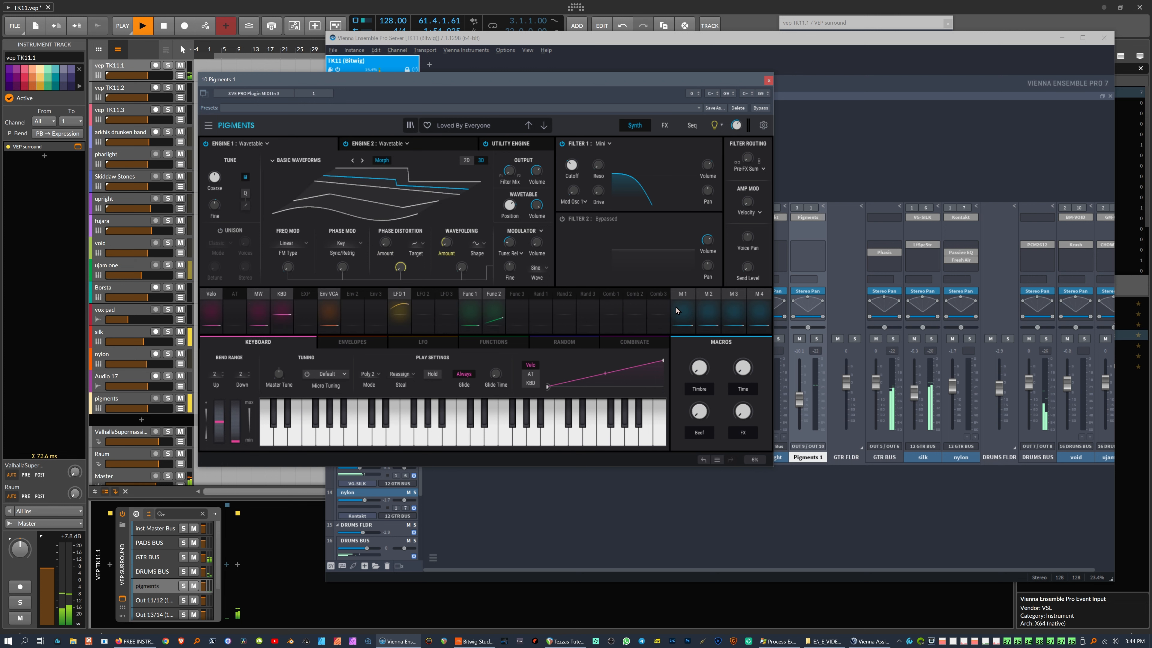
pyautogui.moveTo(800, 407); pyautogui.dragTo(800, 403)
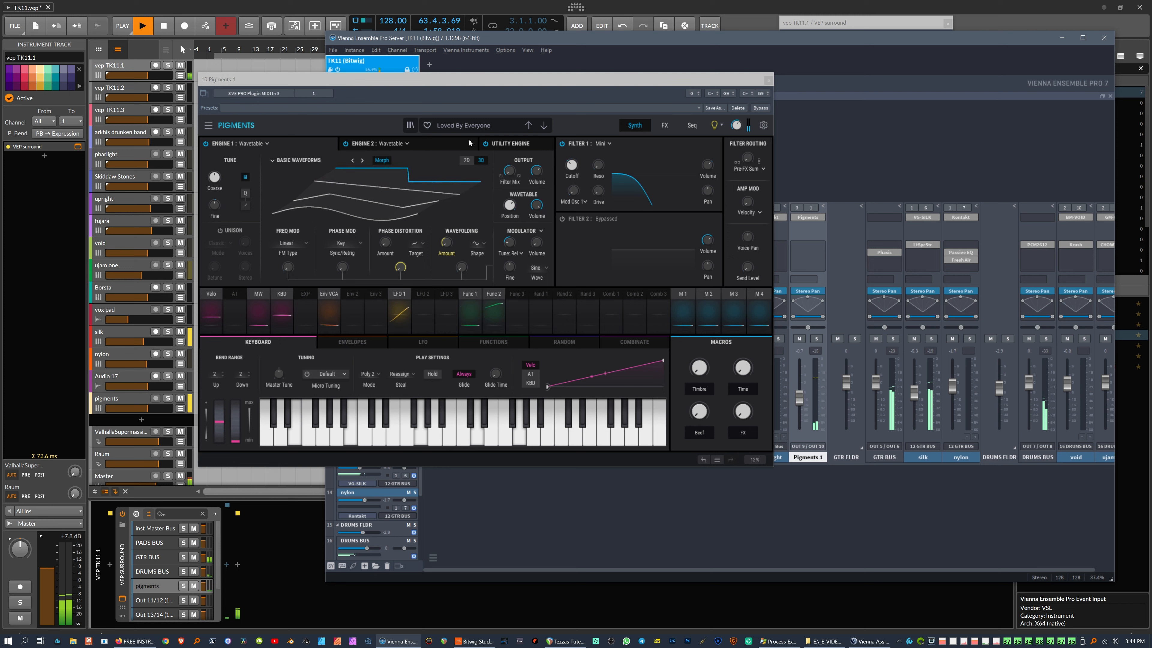
pyautogui.click(544, 125)
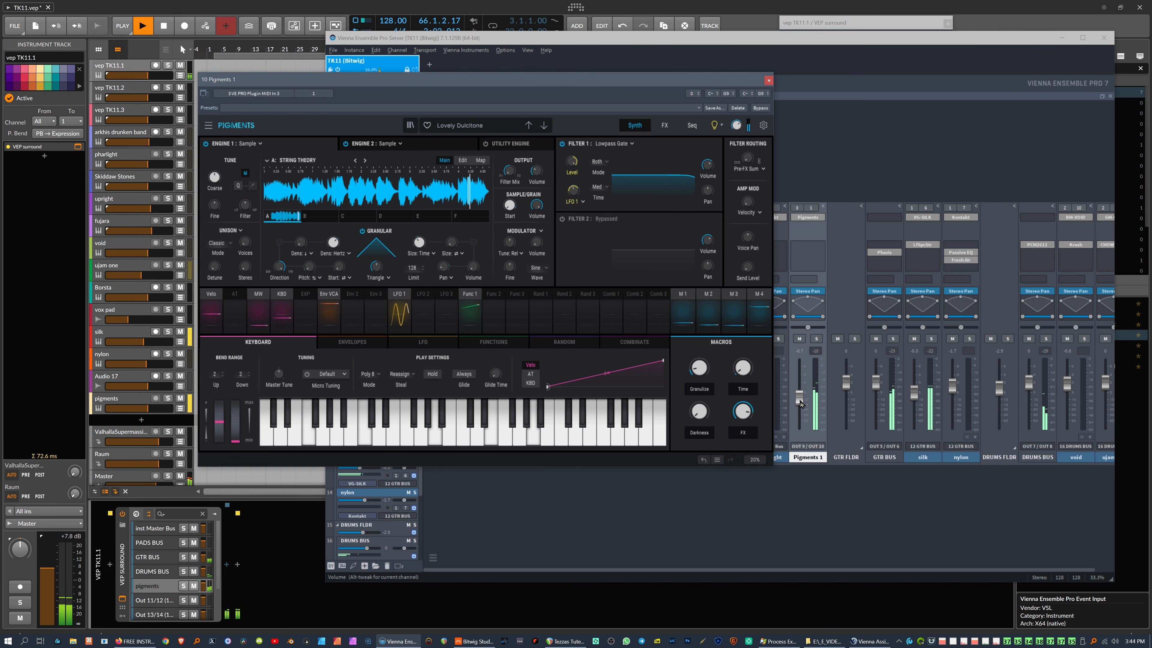
pyautogui.moveTo(800, 403); pyautogui.dragTo(800, 406)
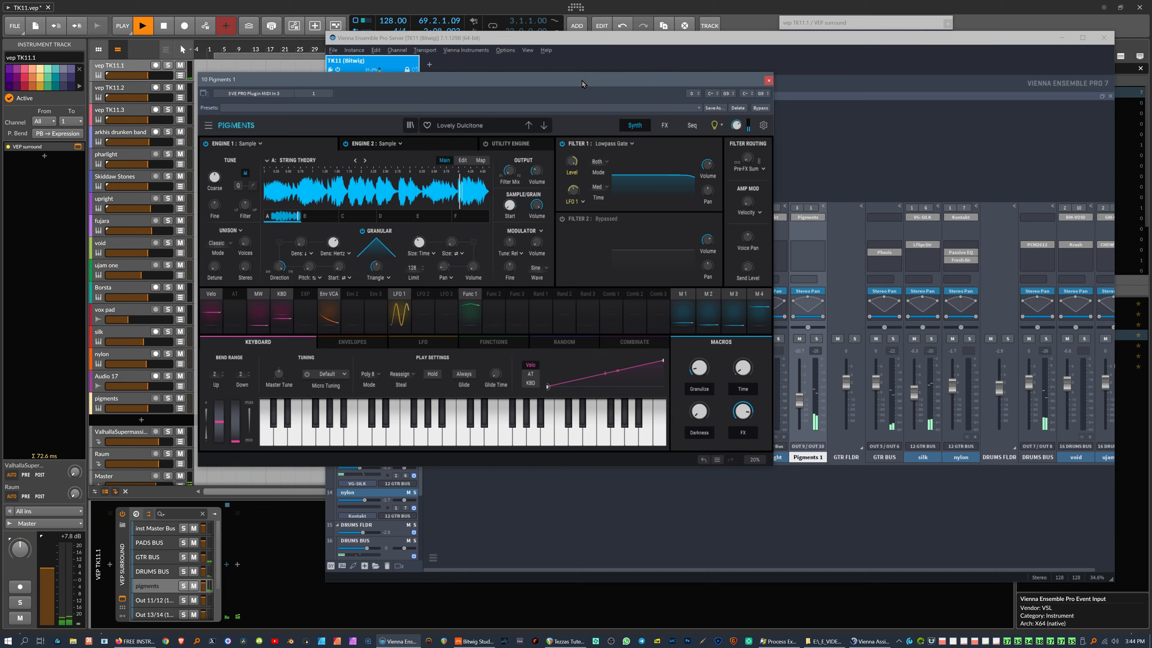
pyautogui.moveTo(582, 81); pyautogui.dragTo(881, 160)
pyautogui.click(511, 9)
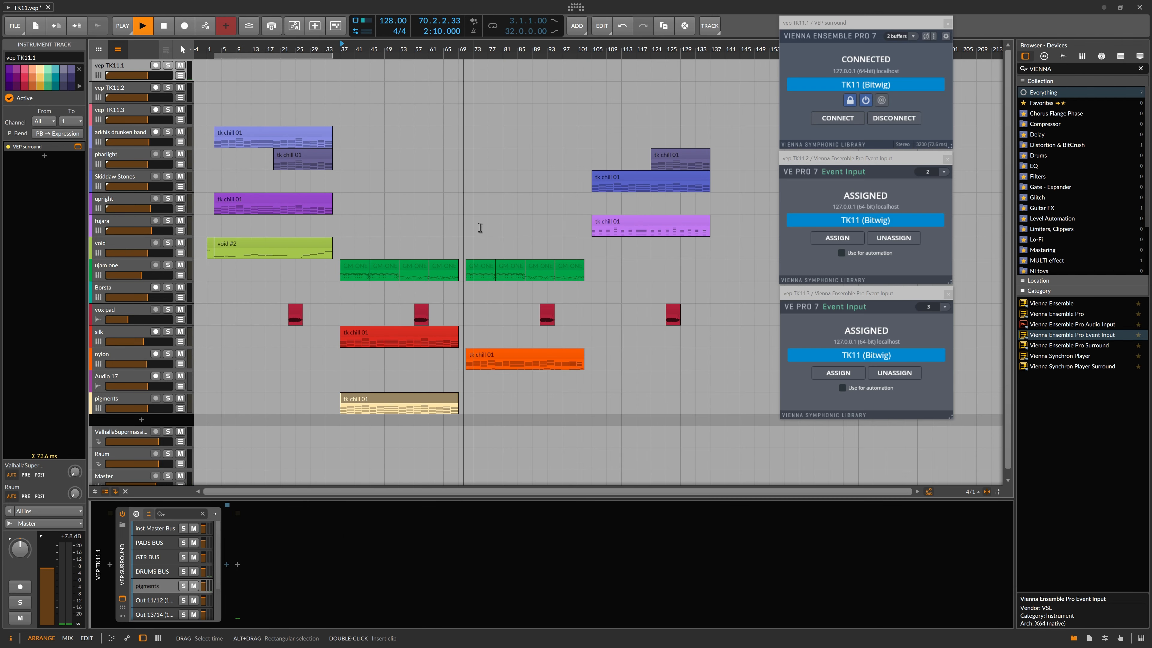
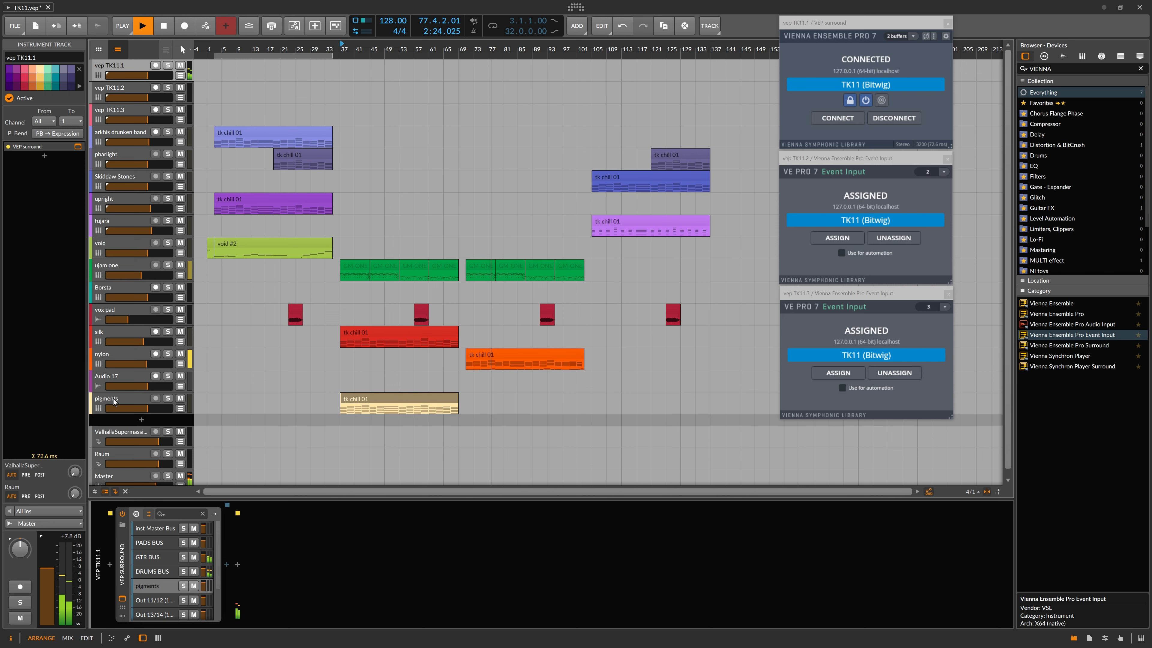
# Step: Duplicate the pigments track and move the copy's clip to bar 71 on MIDI channel 2
pyautogui.click(129, 400)
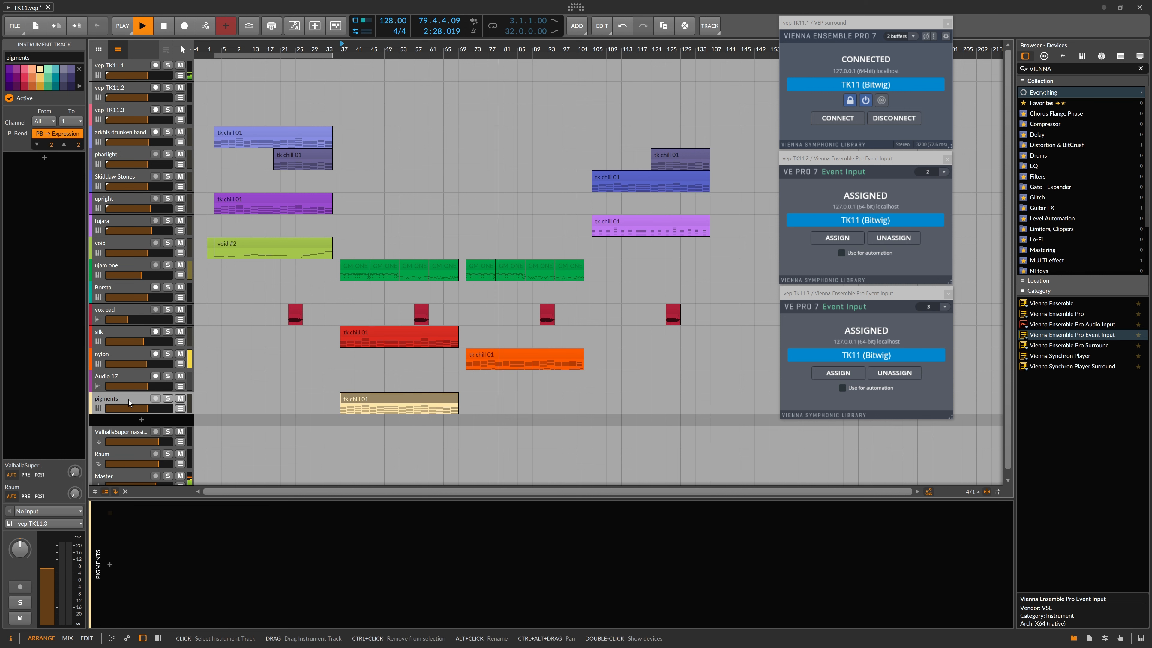
pyautogui.rightClick(128, 399)
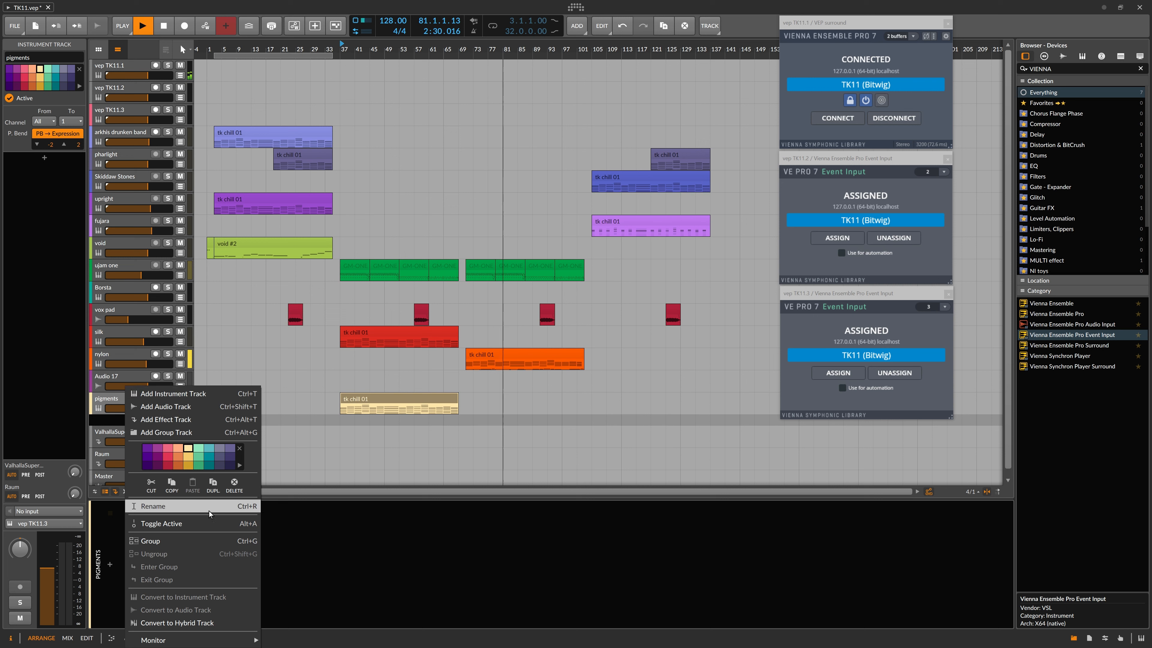
pyautogui.click(213, 483)
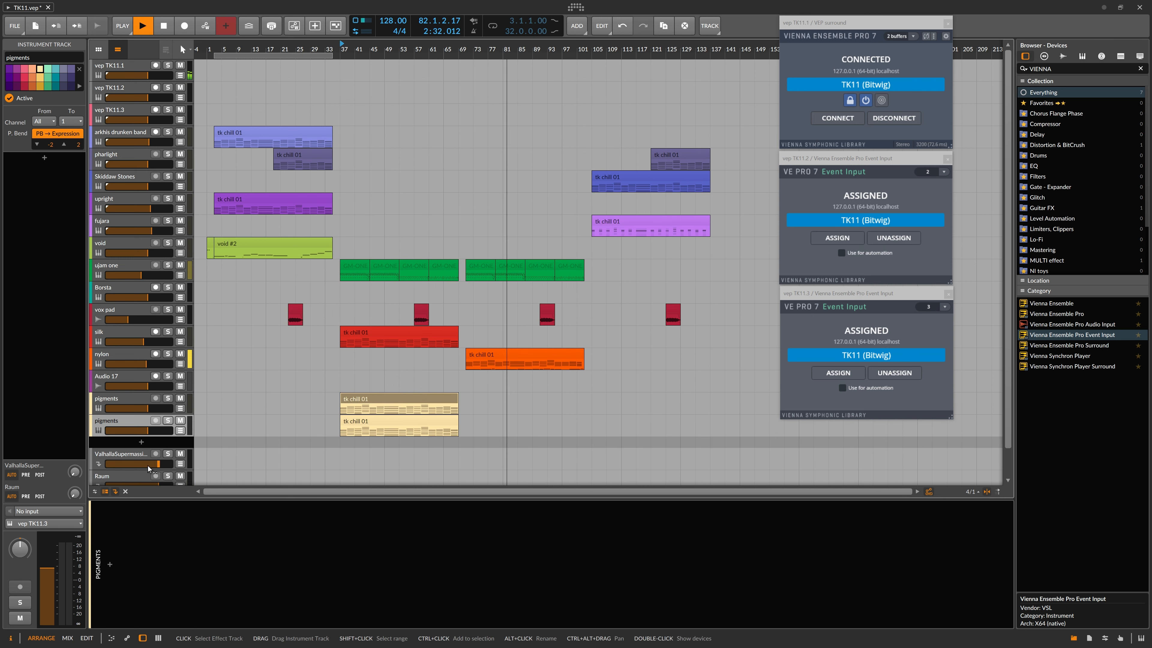
pyautogui.moveTo(417, 423); pyautogui.dragTo(541, 433)
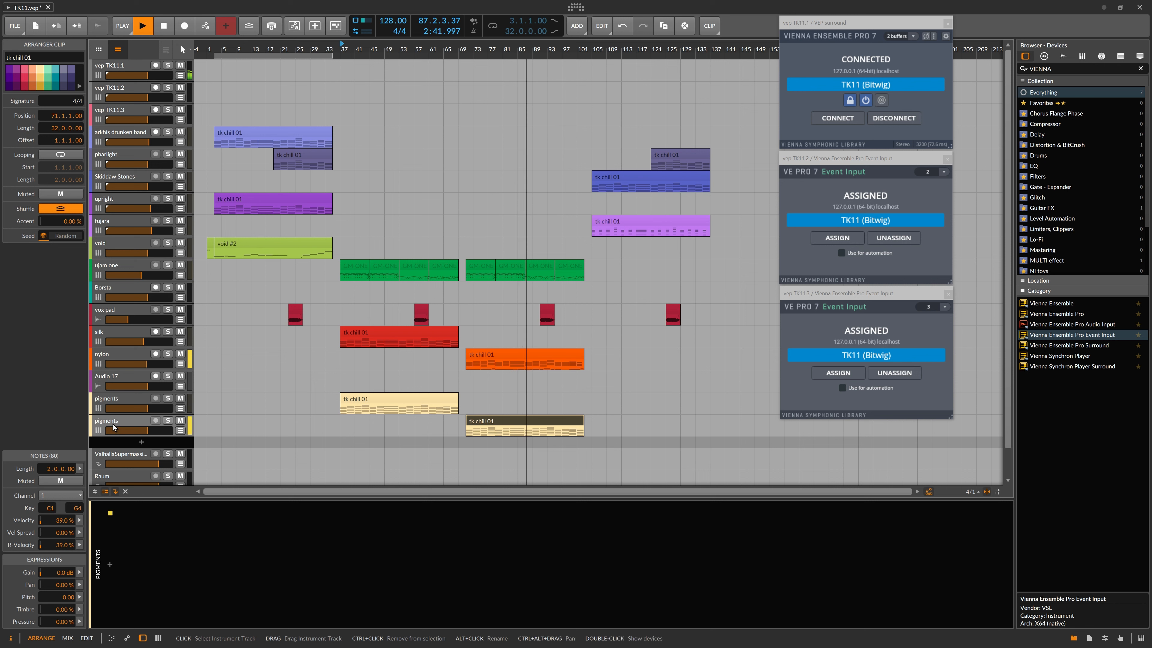
pyautogui.click(68, 495)
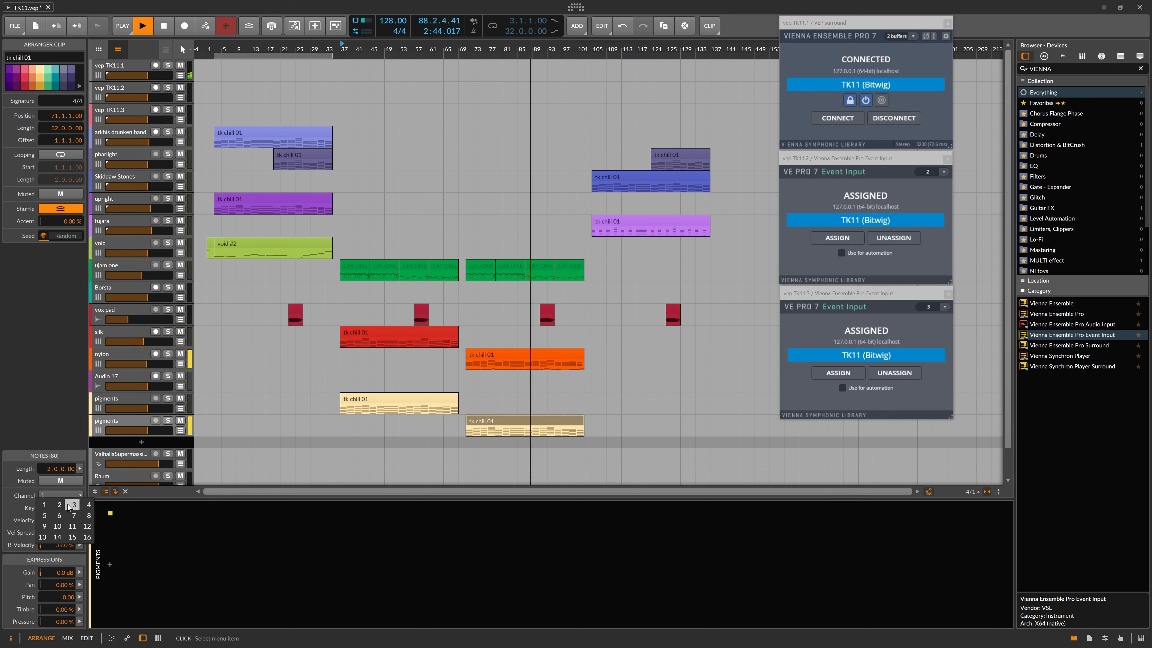
pyautogui.click(60, 504)
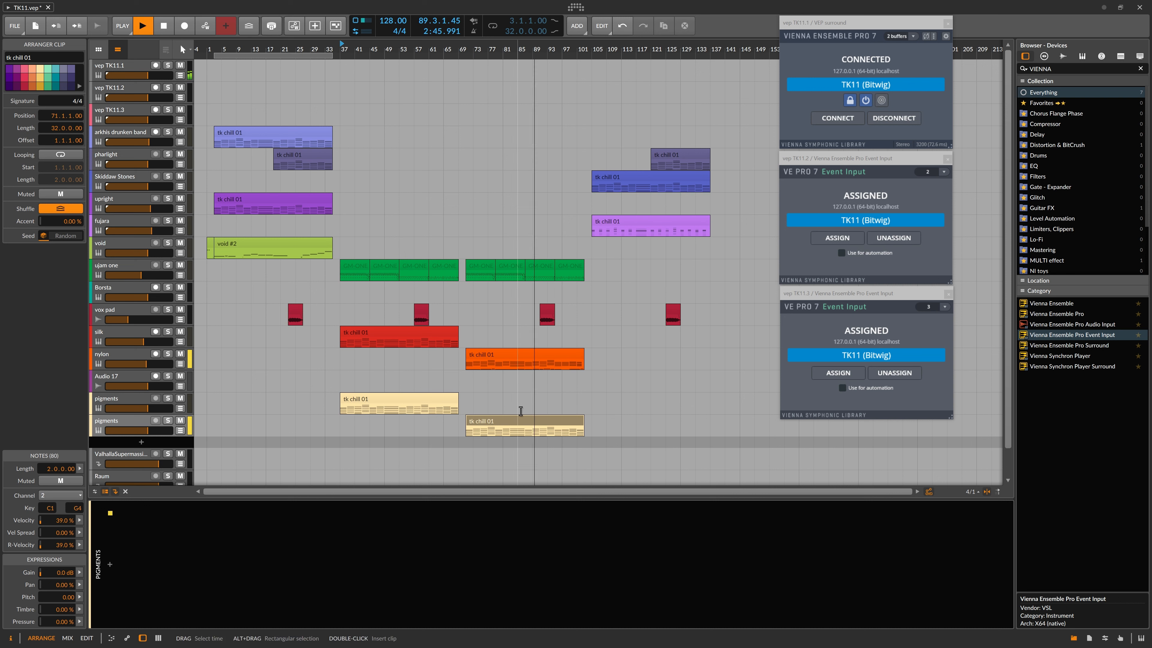
# Step: Rename the duplicate track 'dreamsynth' and loop playback over its clip
pyautogui.click(121, 424)
pyautogui.click(61, 56)
pyautogui.hotkey('ctrl', 'a')
pyautogui.write('d')
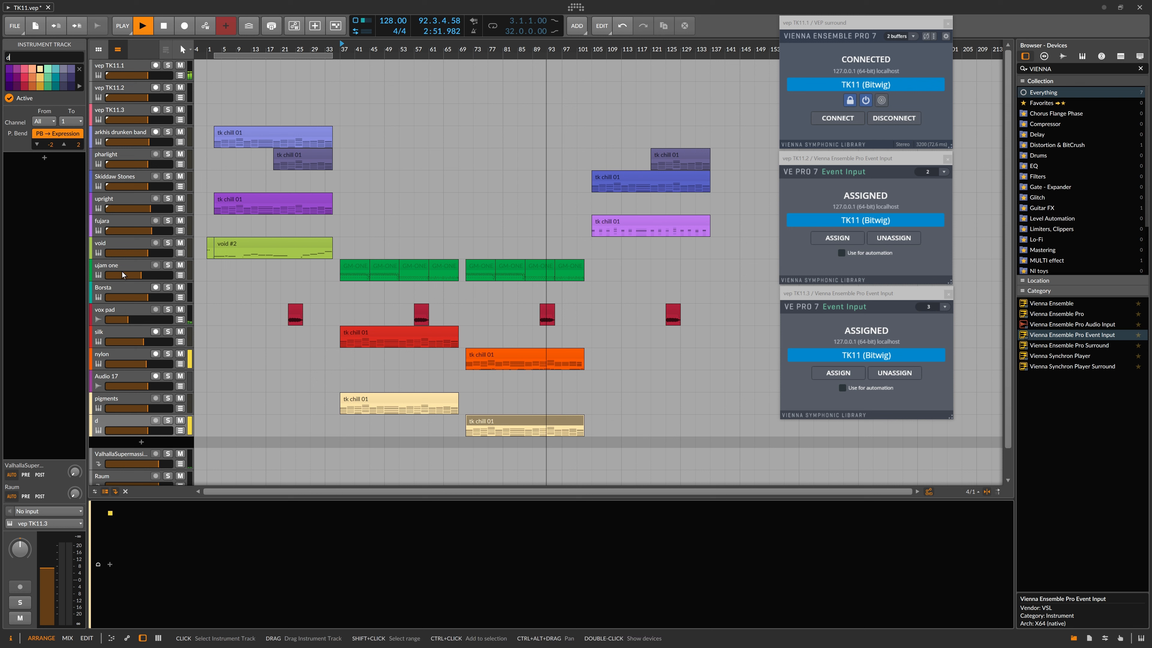
pyautogui.write('reamsynth')
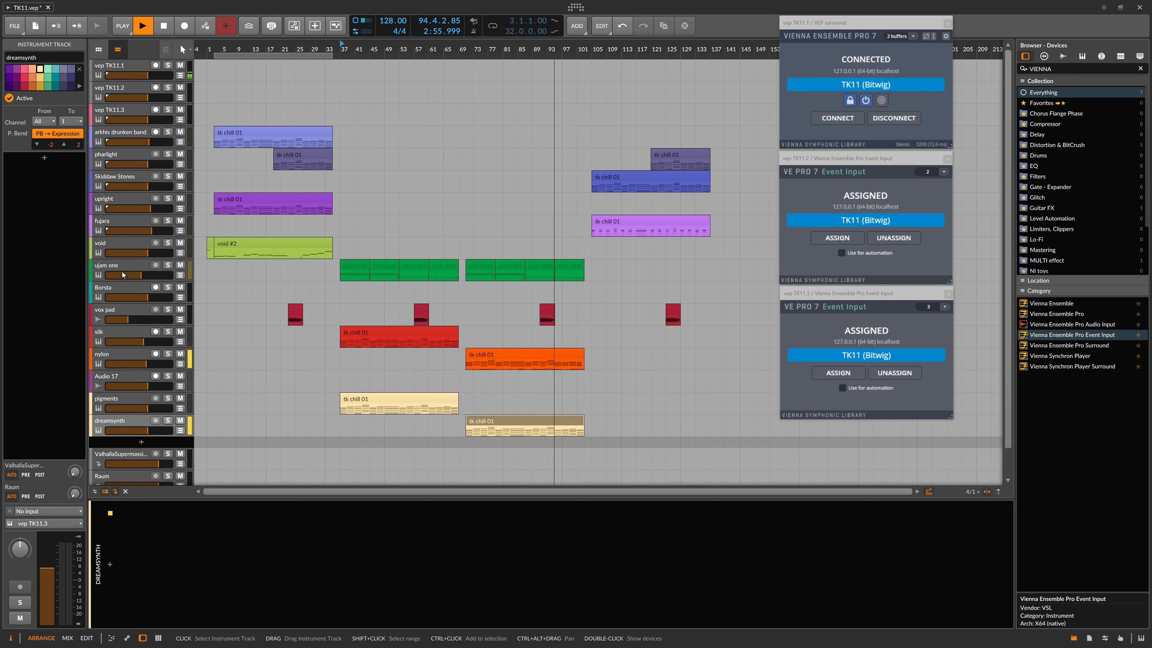
pyautogui.click(538, 419)
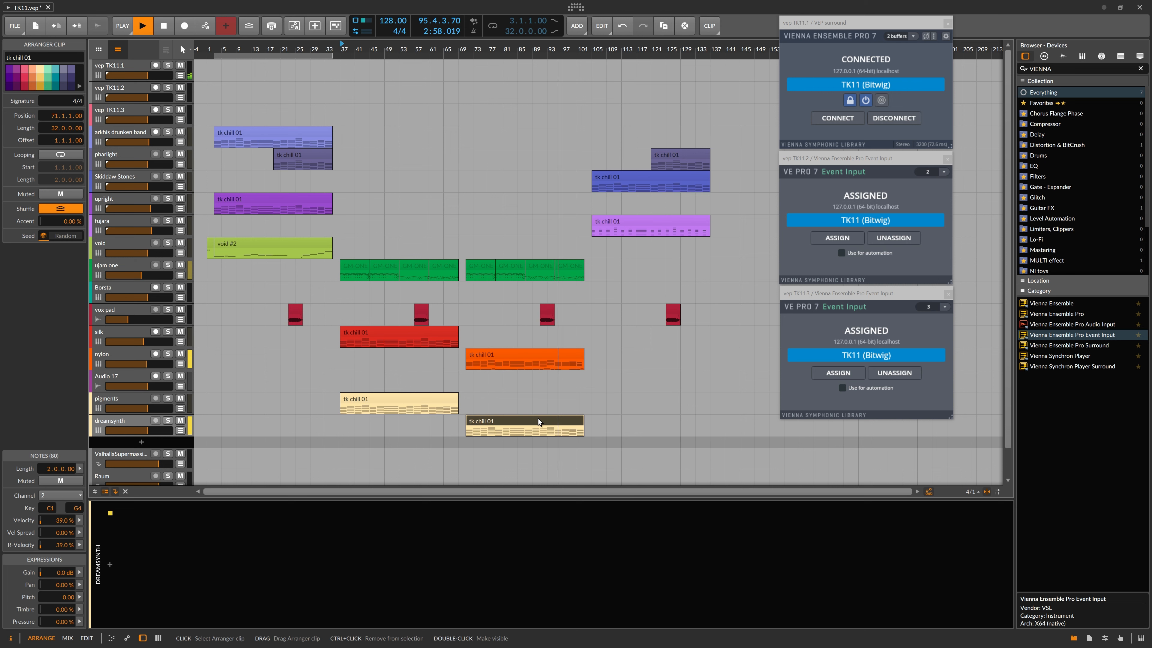
pyautogui.hotkey('ctrl', 'l')
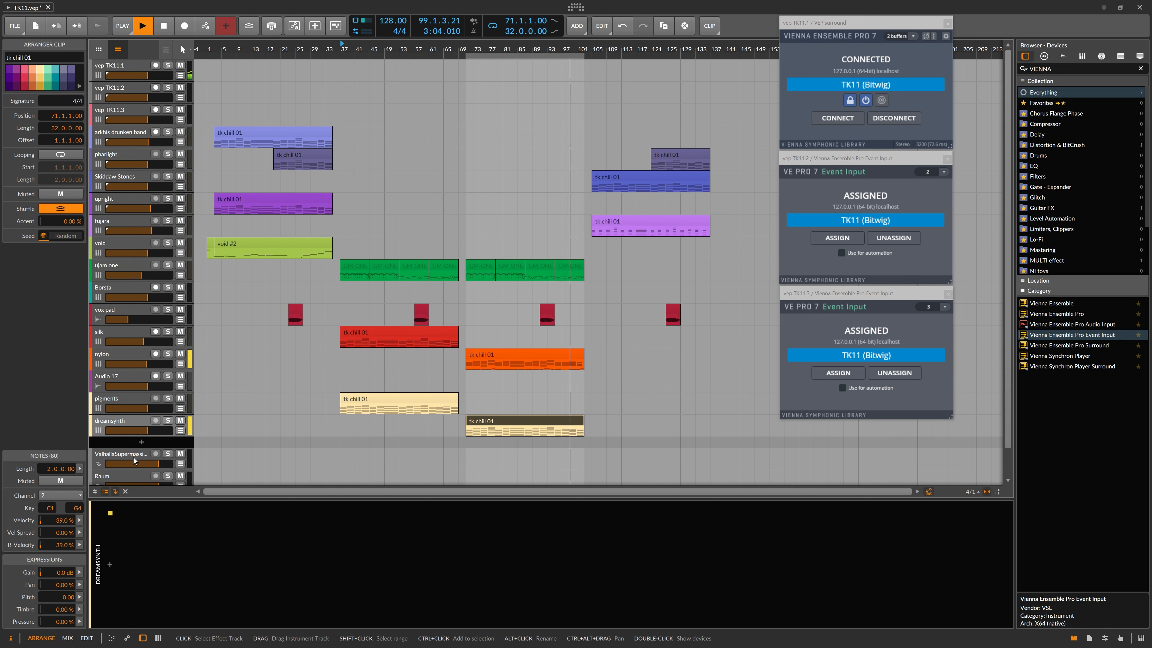
# Step: Close the Pigments window in VEP and load Dreamsynth on a new channel via a 'drea' search
pyautogui.hotkey('alt', 'Tab')
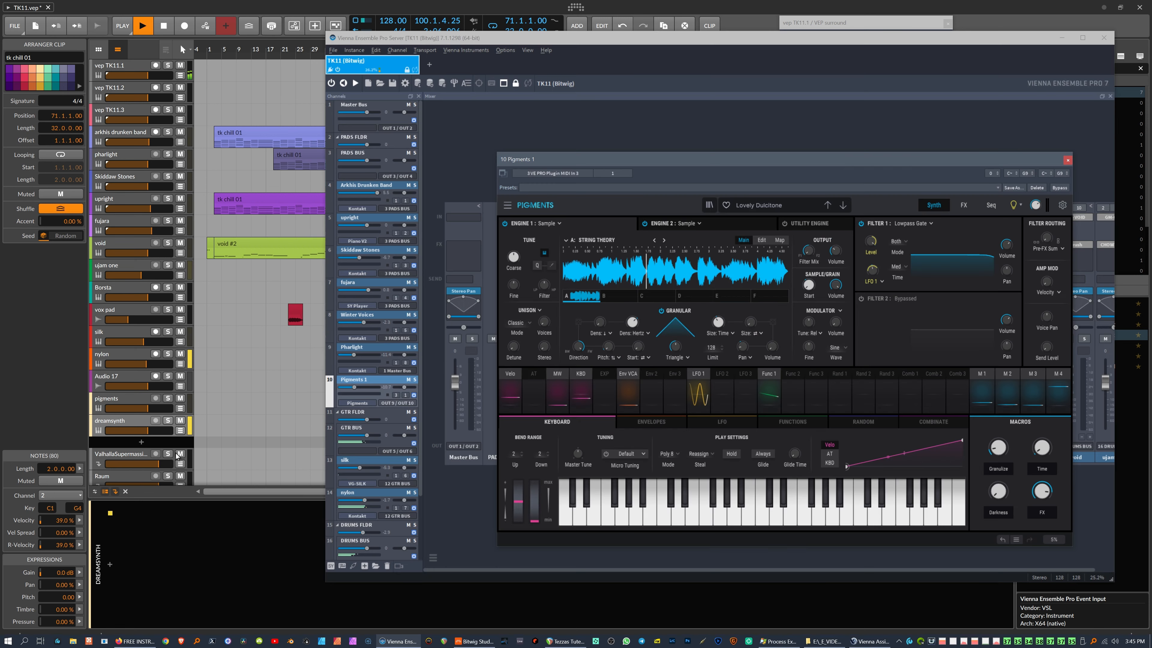
pyautogui.moveTo(712, 160); pyautogui.dragTo(730, 120)
pyautogui.click(1086, 120)
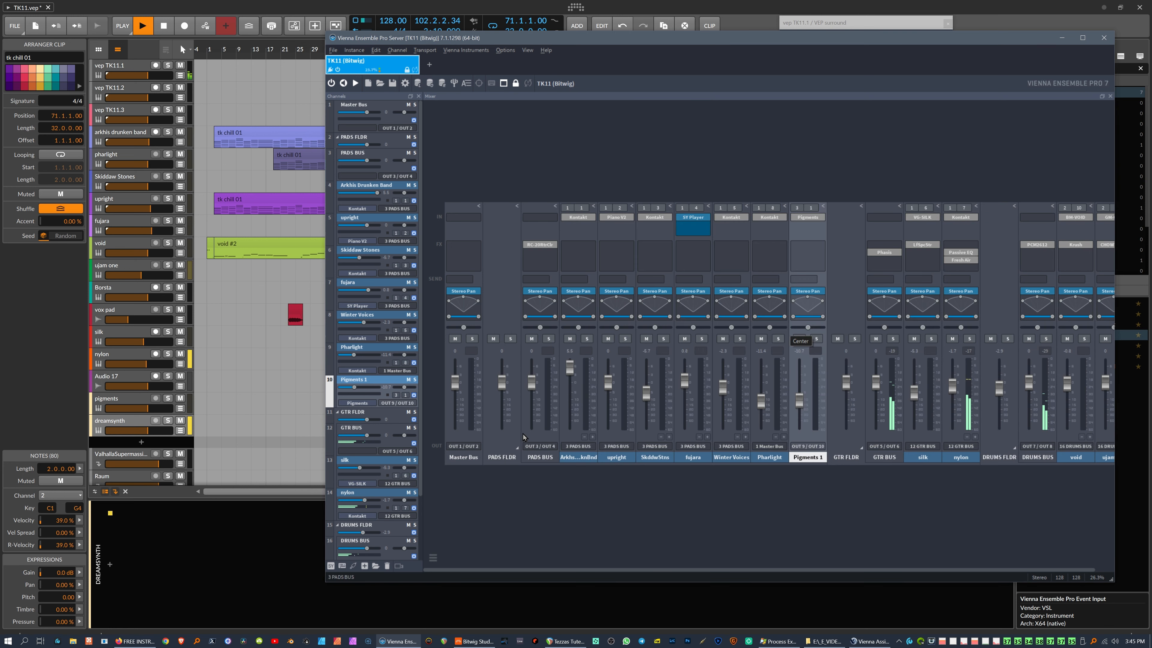
pyautogui.click(354, 565)
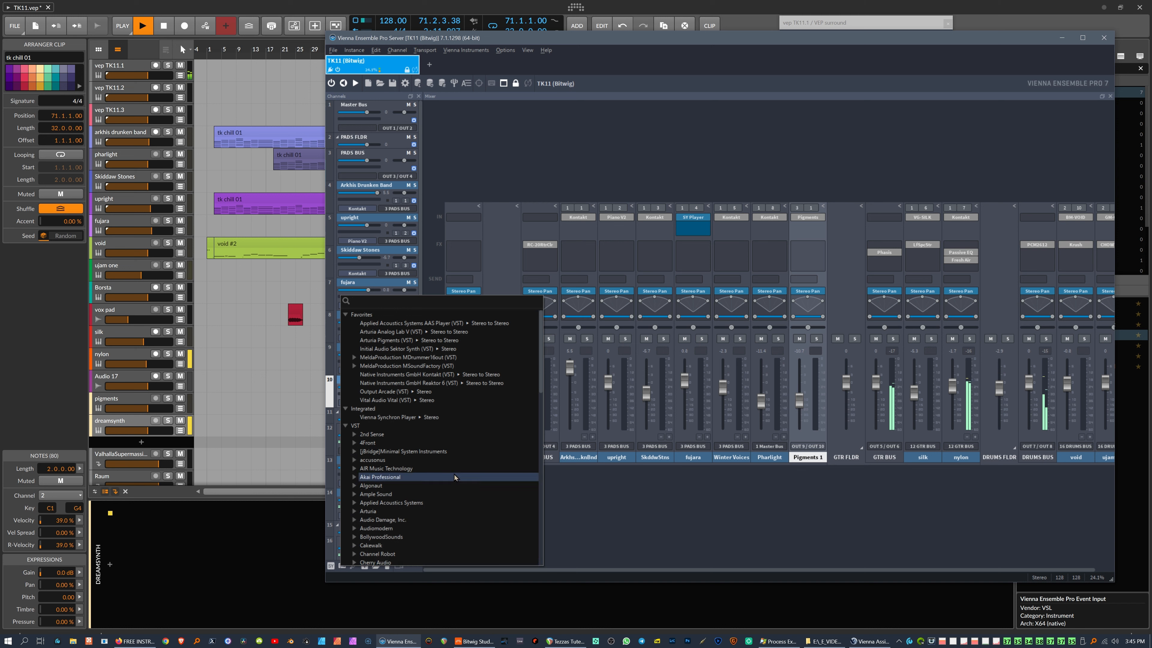
pyautogui.write('dreams')
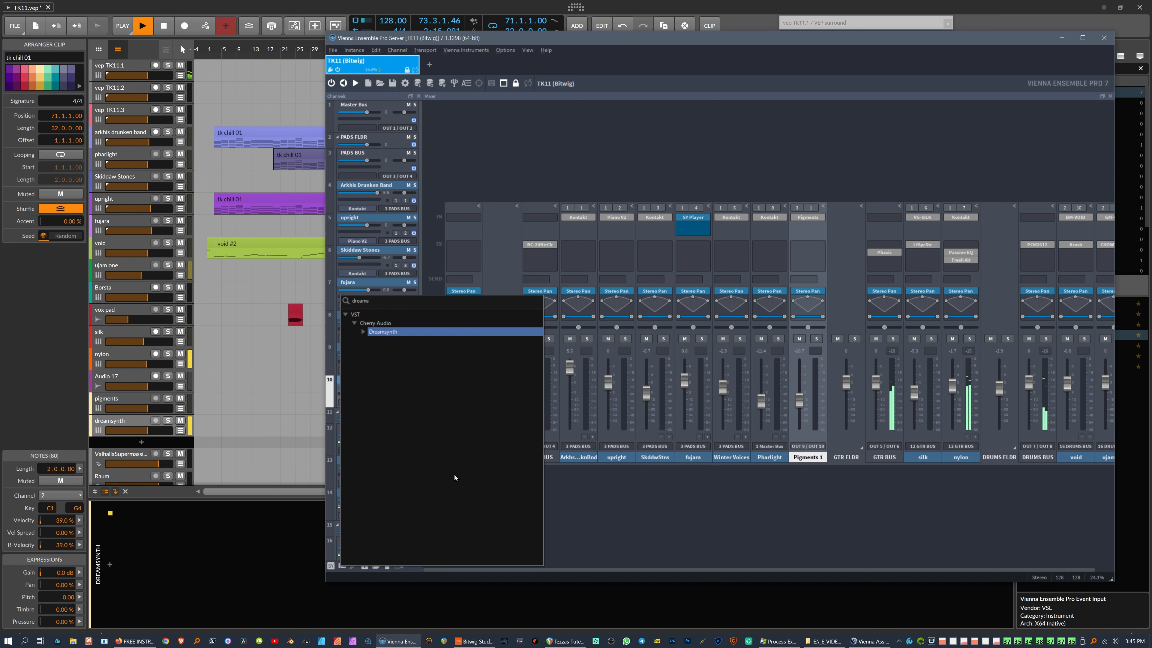
pyautogui.press('Return')
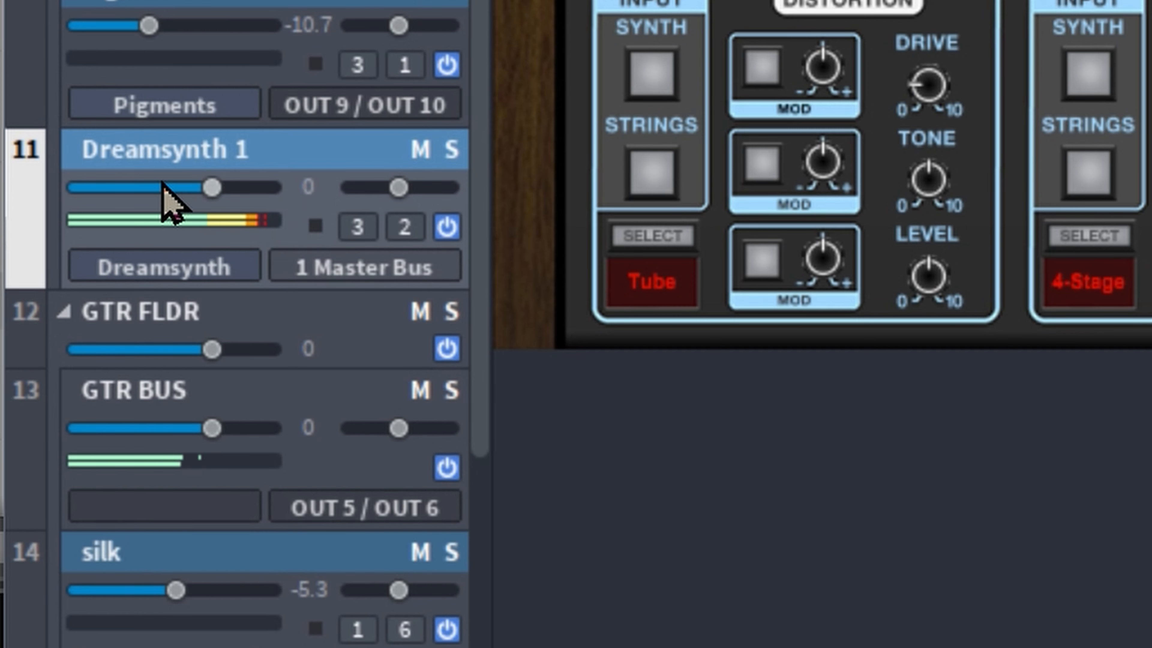
# Step: Route Dreamsynth 1 to OUT 11 / OUT 12 and settle its fader around -13
pyautogui.moveTo(356, 418); pyautogui.dragTo(351, 418)
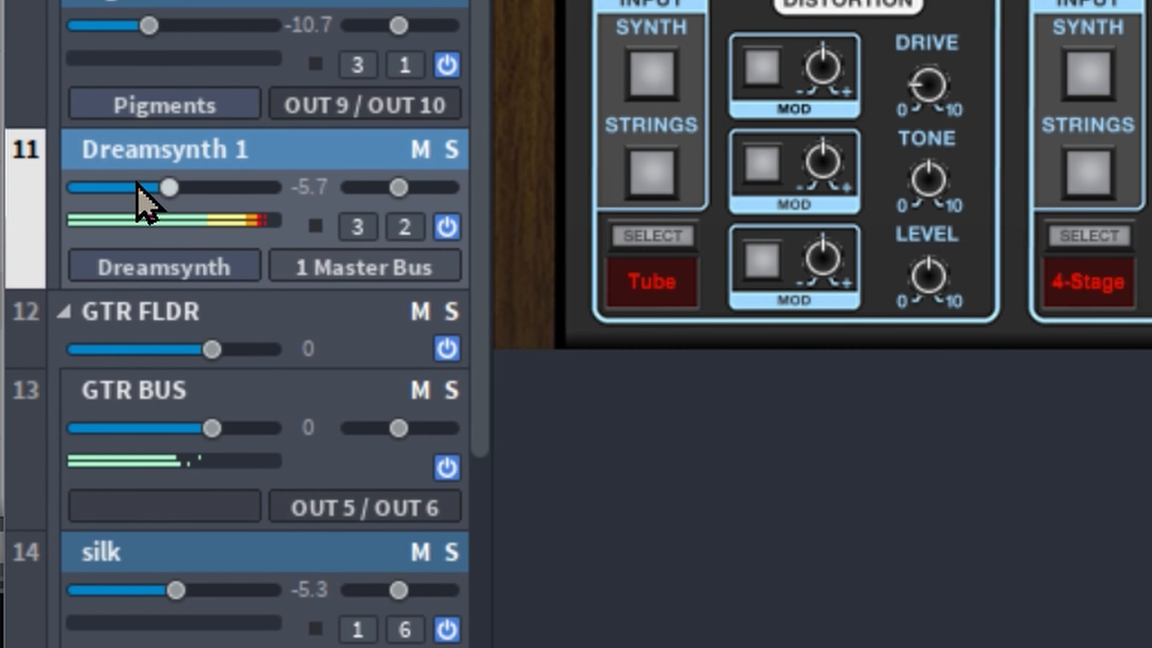
pyautogui.moveTo(136, 181); pyautogui.dragTo(102, 192)
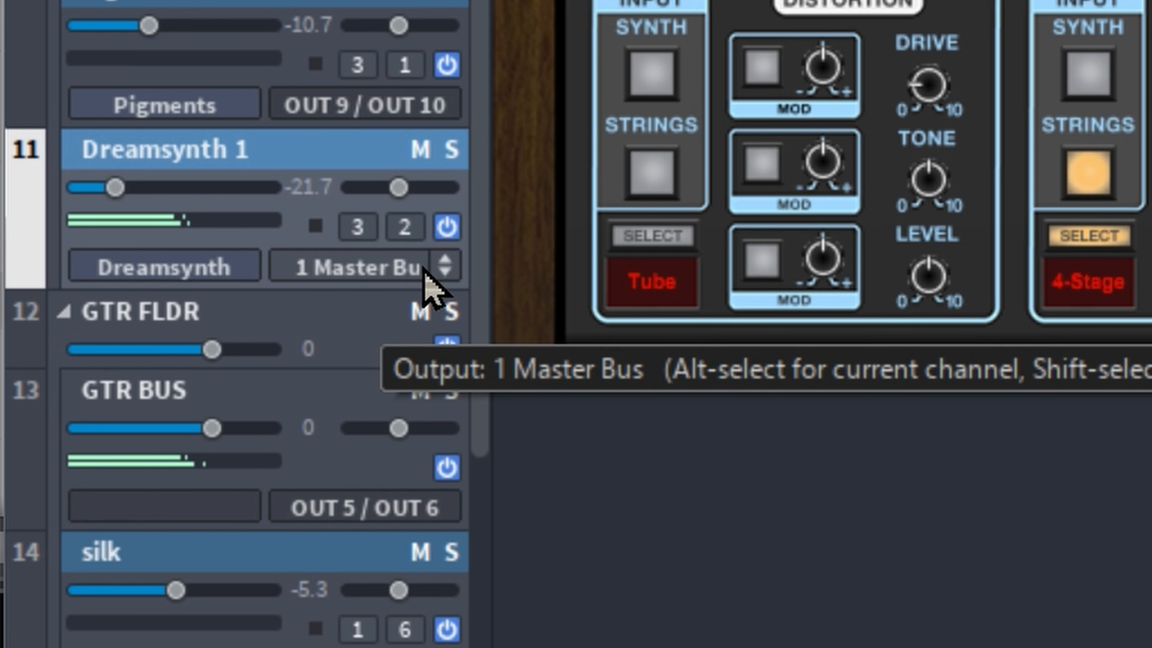
pyautogui.click(444, 268)
pyautogui.moveTo(542, 445)
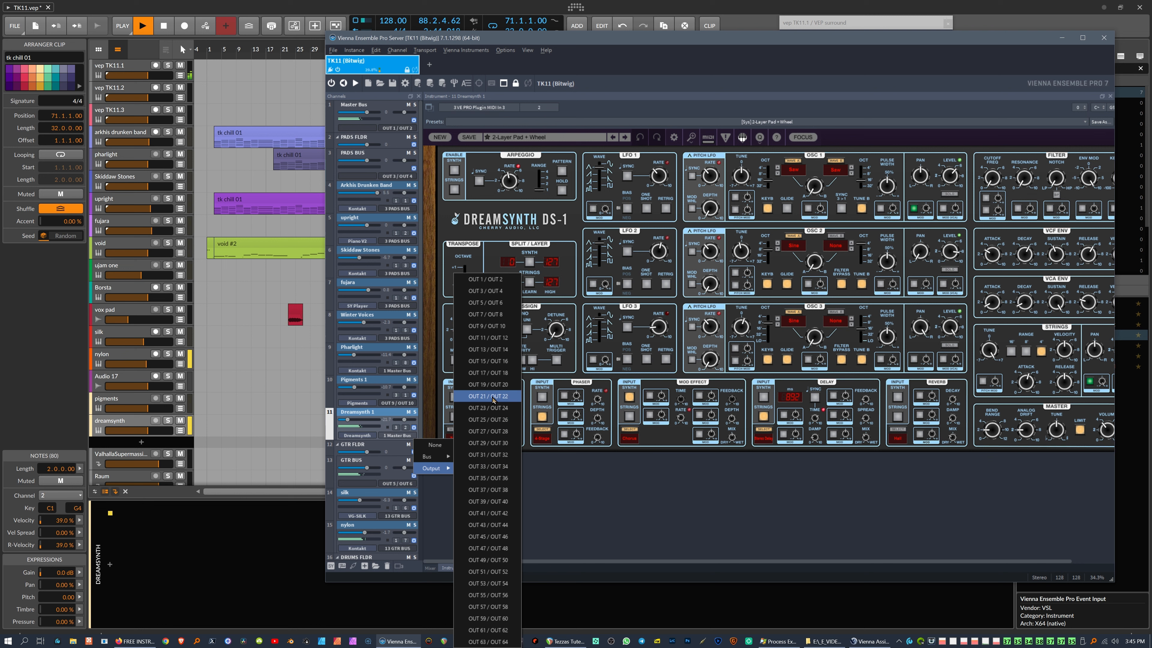
pyautogui.click(498, 339)
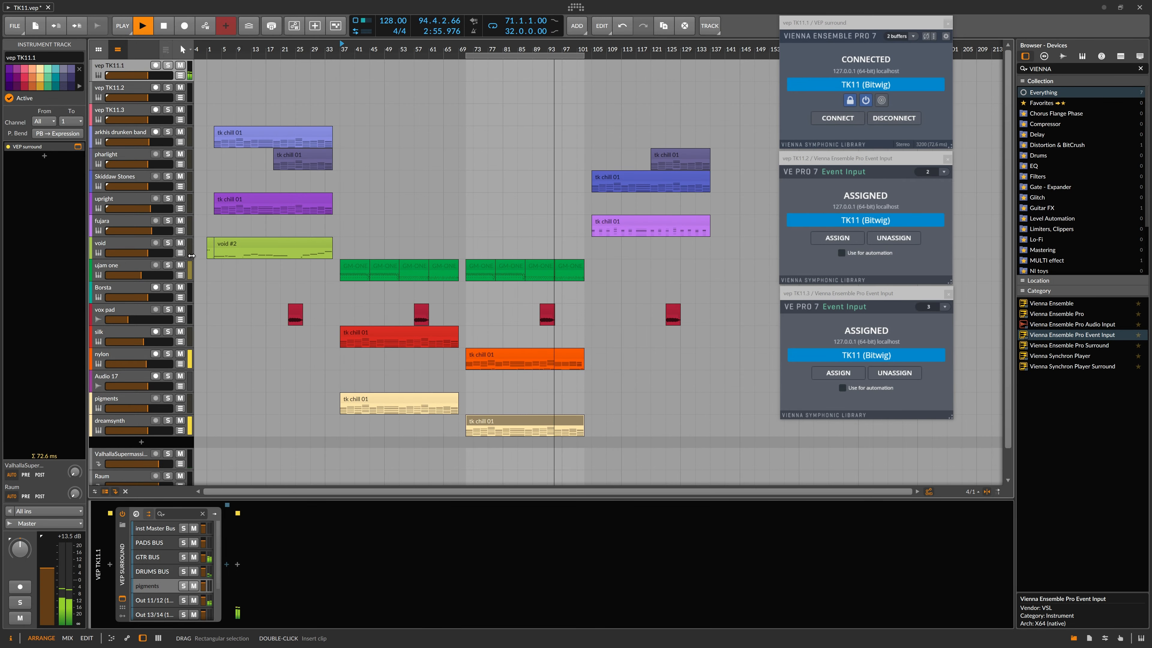
pyautogui.hotkey('alt', 'Tab')
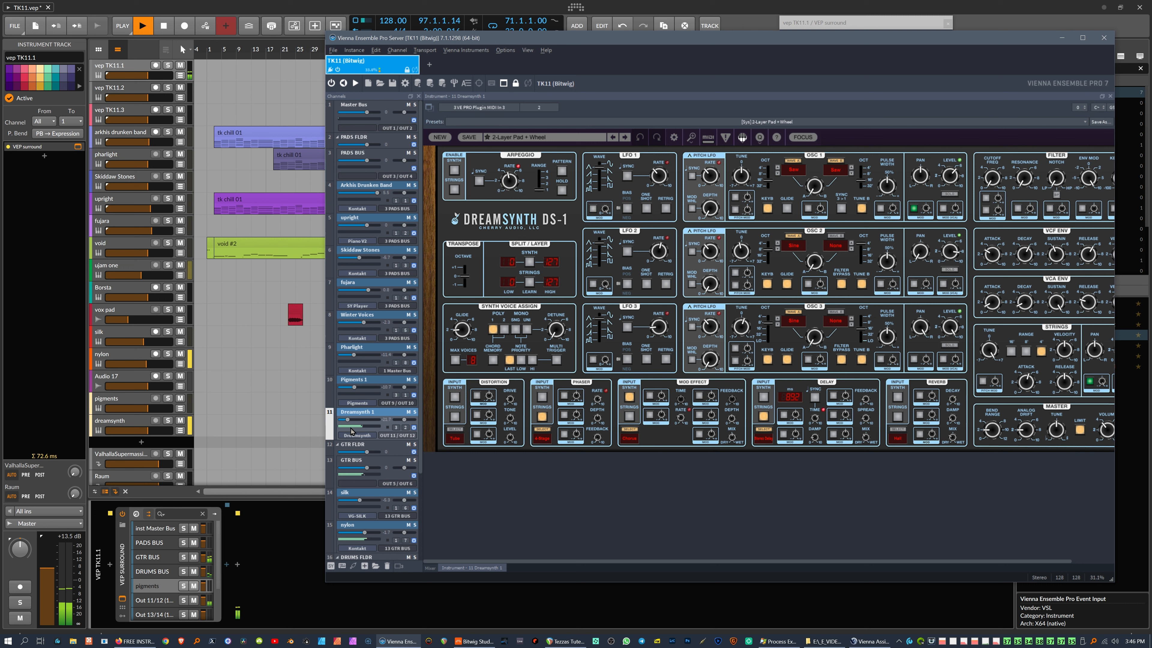
pyautogui.moveTo(348, 420); pyautogui.dragTo(356, 424)
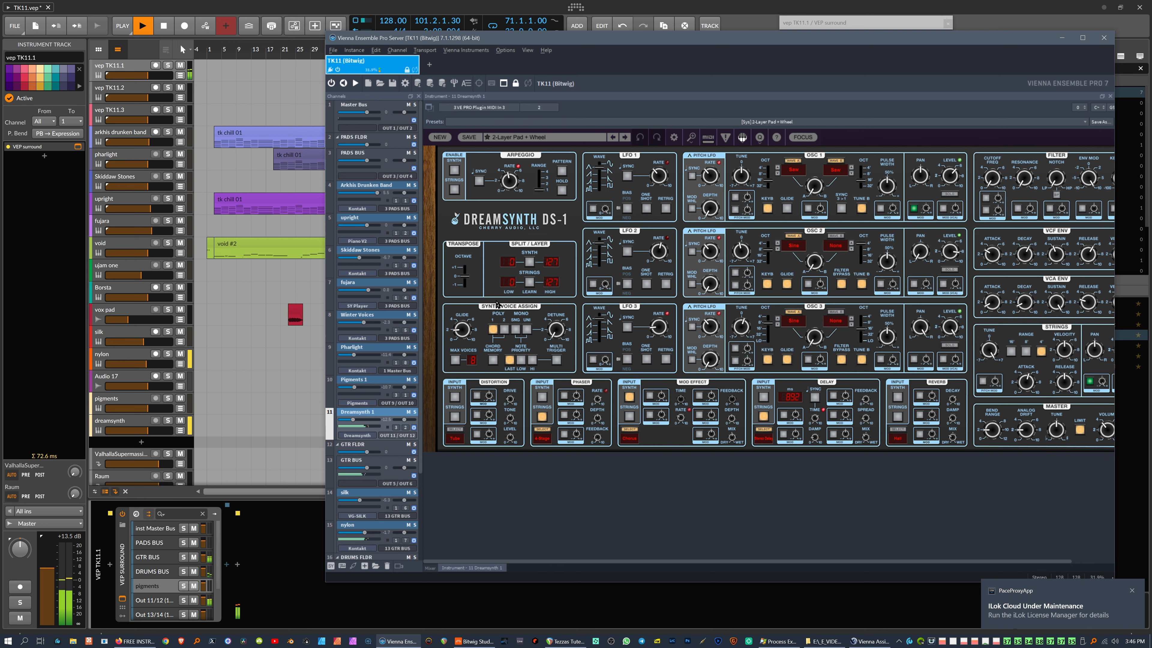
# Step: Undock the Dreamsynth editor below the mixer and trim Dreamsynth 1's volume to -13.9
pyautogui.click(428, 107)
pyautogui.moveTo(495, 100); pyautogui.dragTo(509, 491)
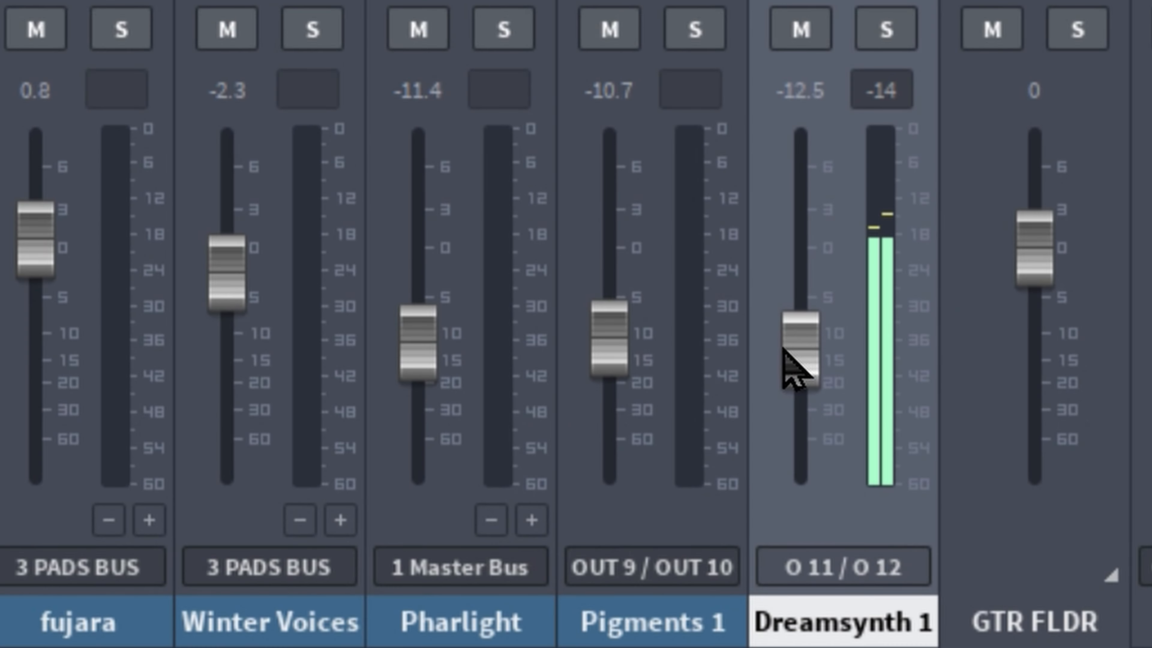
pyautogui.moveTo(781, 347); pyautogui.dragTo(793, 323)
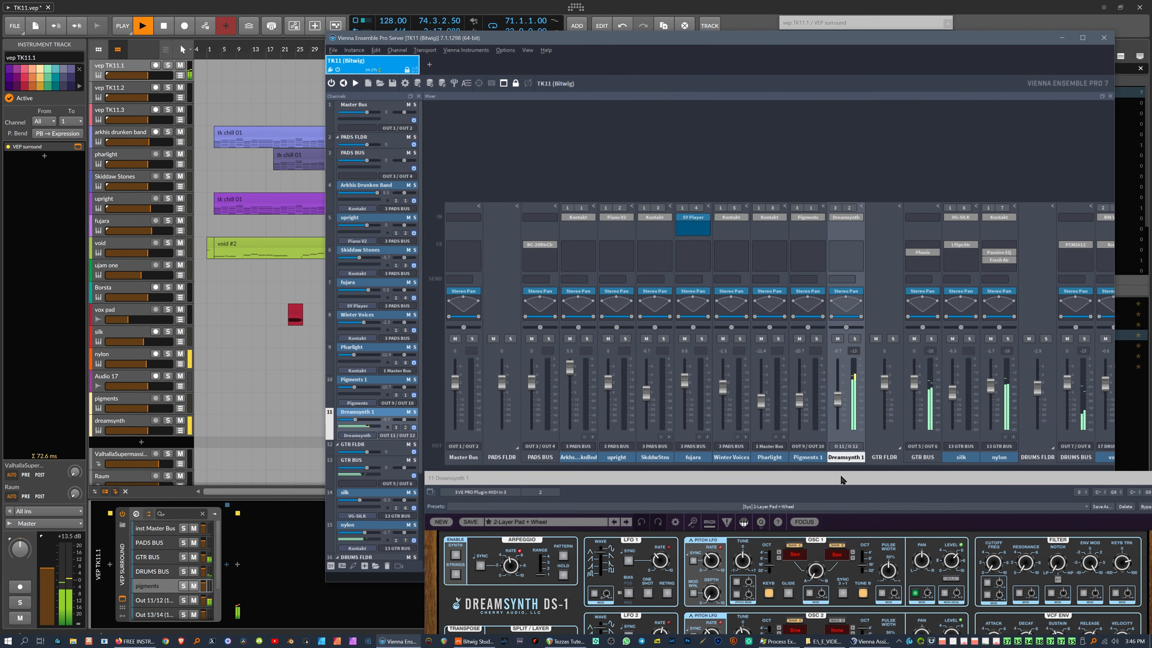
pyautogui.moveTo(840, 477)
pyautogui.mouseDown()
pyautogui.moveTo(850, 476)
pyautogui.moveTo(838, 472)
pyautogui.mouseUp()
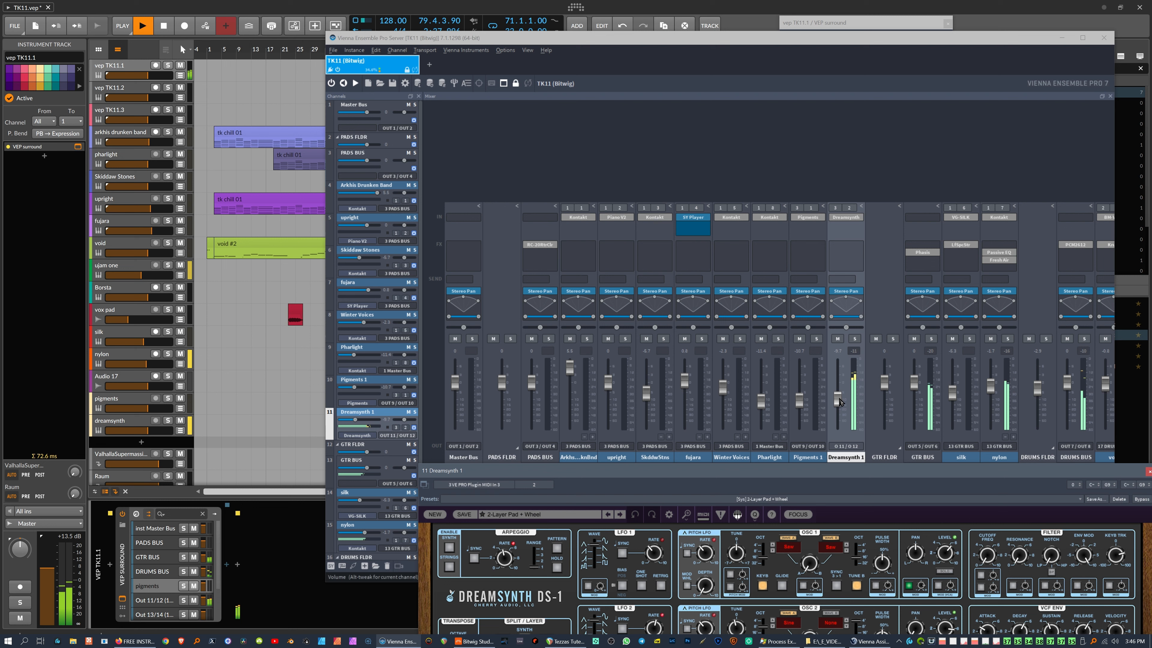
pyautogui.moveTo(838, 400); pyautogui.dragTo(838, 405)
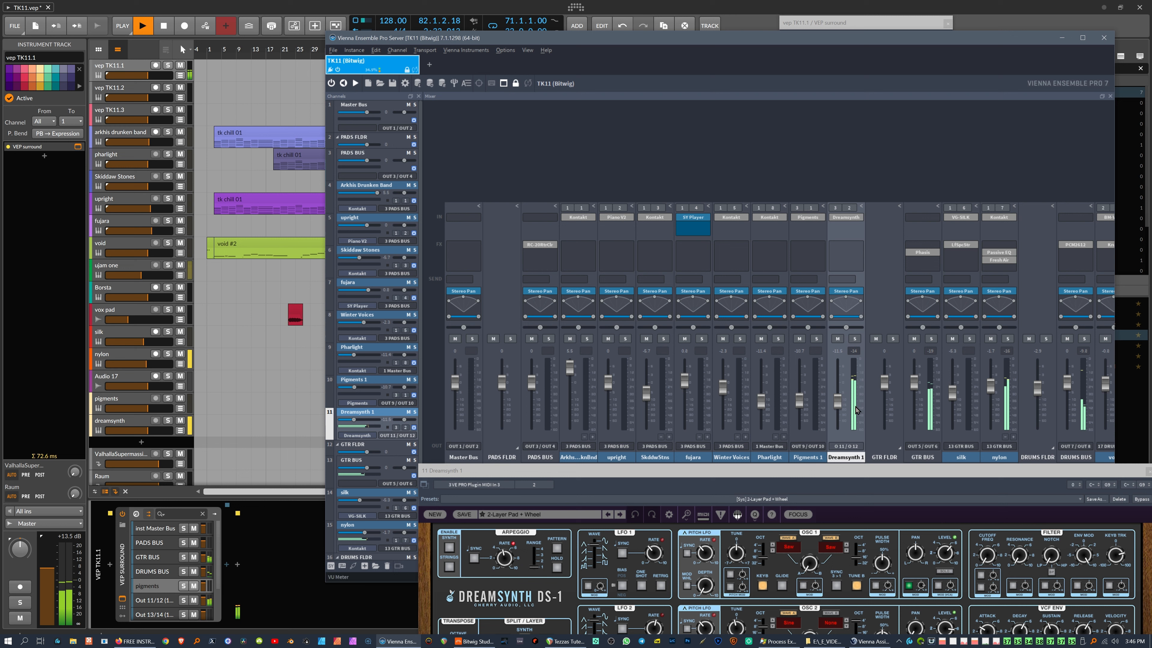
pyautogui.moveTo(838, 401); pyautogui.dragTo(838, 407)
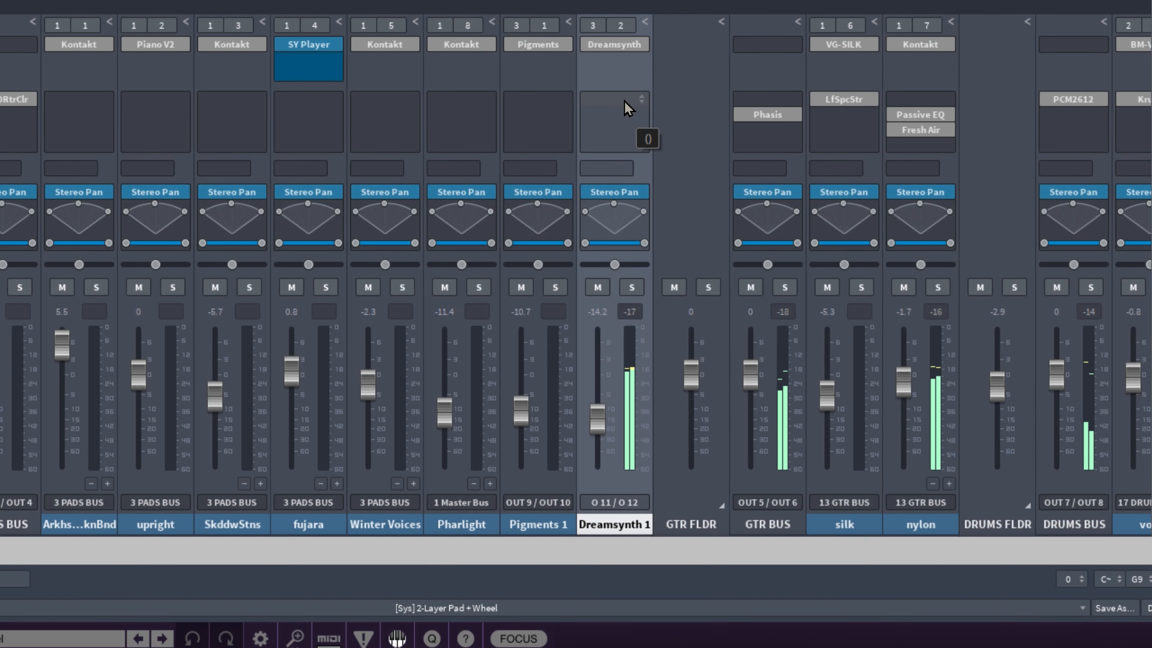
# Step: Insert the PCM2612 decimator on Dreamsynth 1 and raise the channel volume to -11.2
pyautogui.click(852, 248)
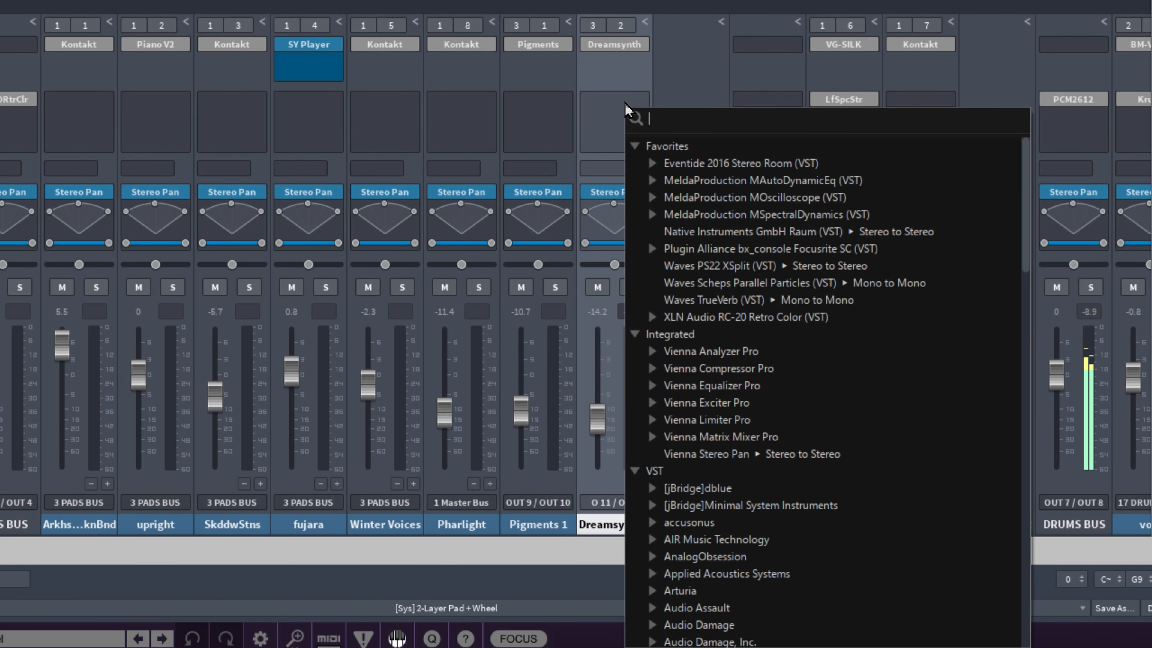
pyautogui.write('pcm')
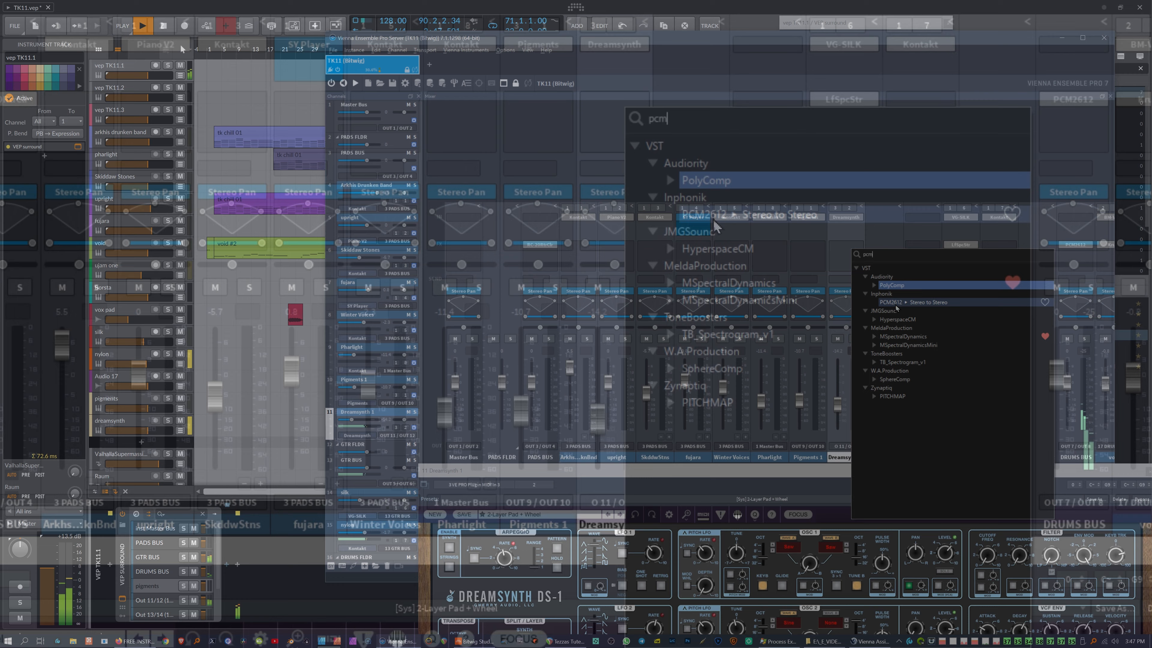
pyautogui.doubleClick(713, 216)
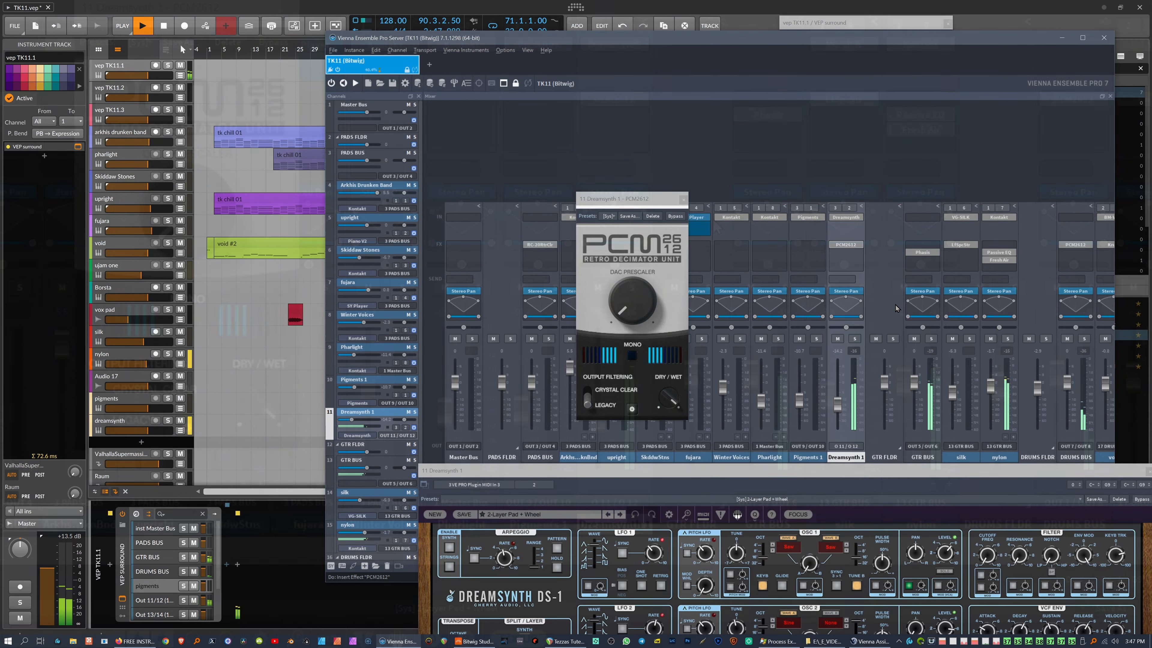
pyautogui.moveTo(651, 202); pyautogui.dragTo(770, 139)
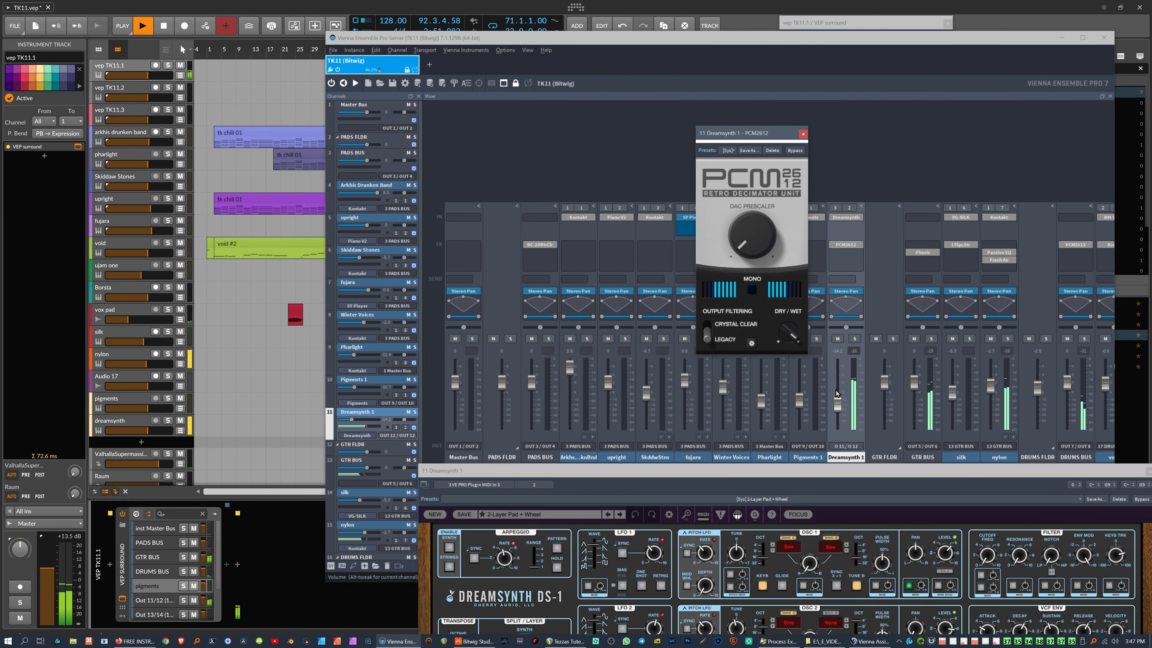
pyautogui.moveTo(837, 408); pyautogui.dragTo(833, 403)
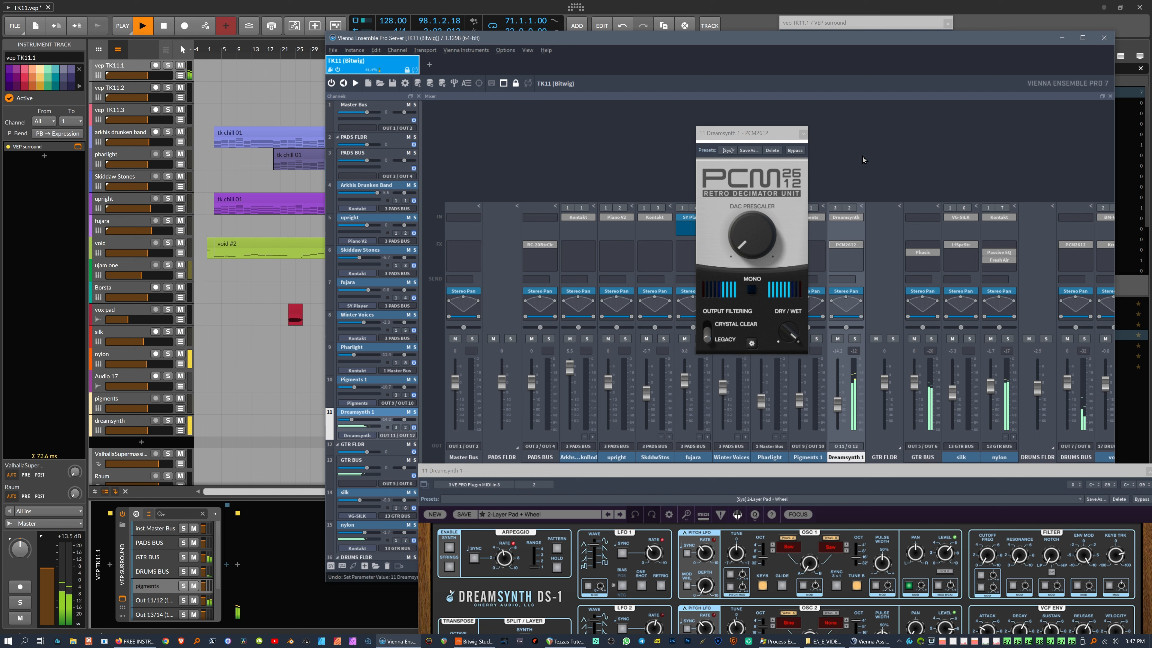
# Step: Remove the PCM2612 effect again and move the Dreamsynth editor up over the mixer
pyautogui.moveTo(777, 131); pyautogui.dragTo(689, 118)
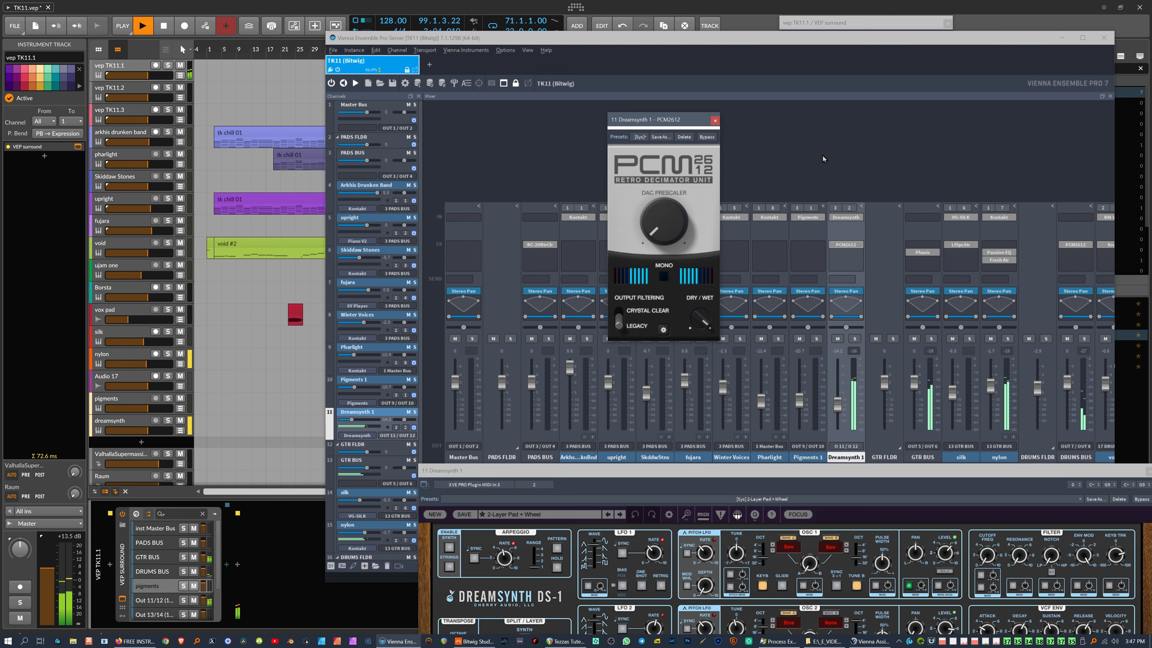
pyautogui.hotkey('ctrl', 'z')
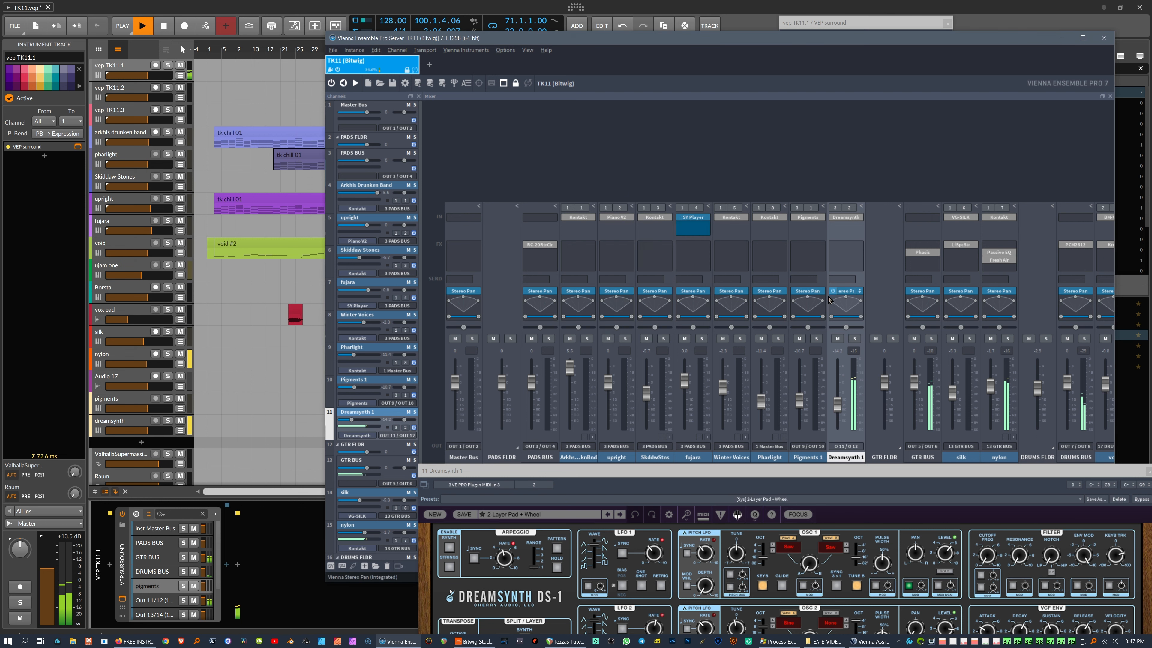
pyautogui.moveTo(812, 470); pyautogui.dragTo(781, 194)
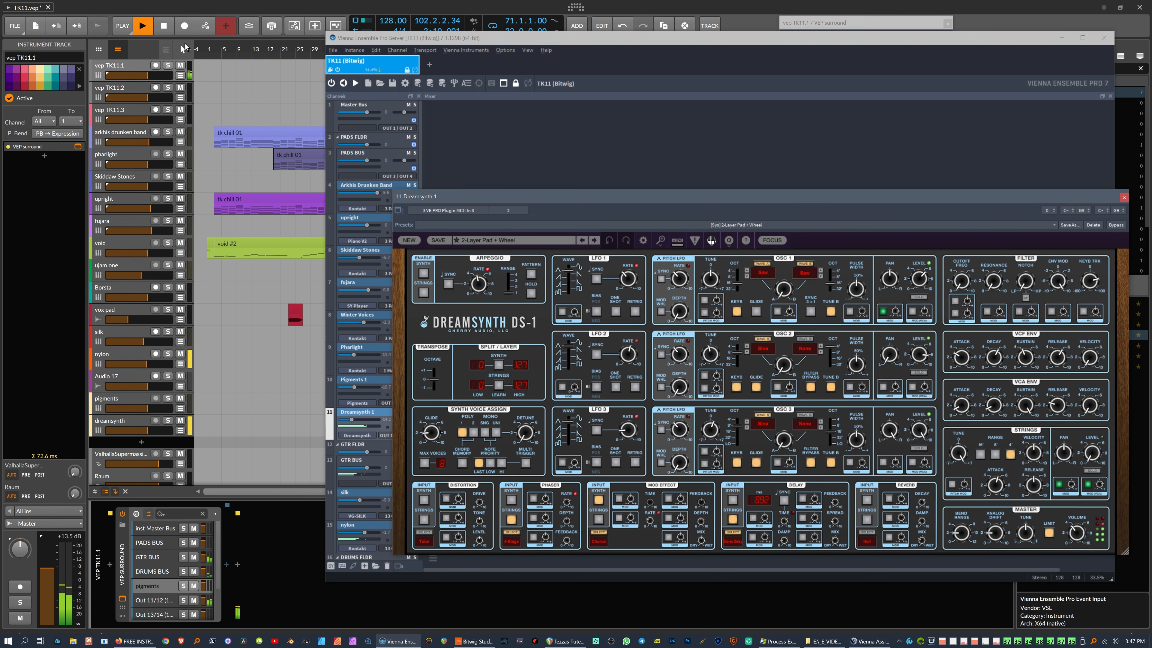
# Step: Stop playback with Bitwig's transport, bringing the arrangement to the front
pyautogui.click(162, 28)
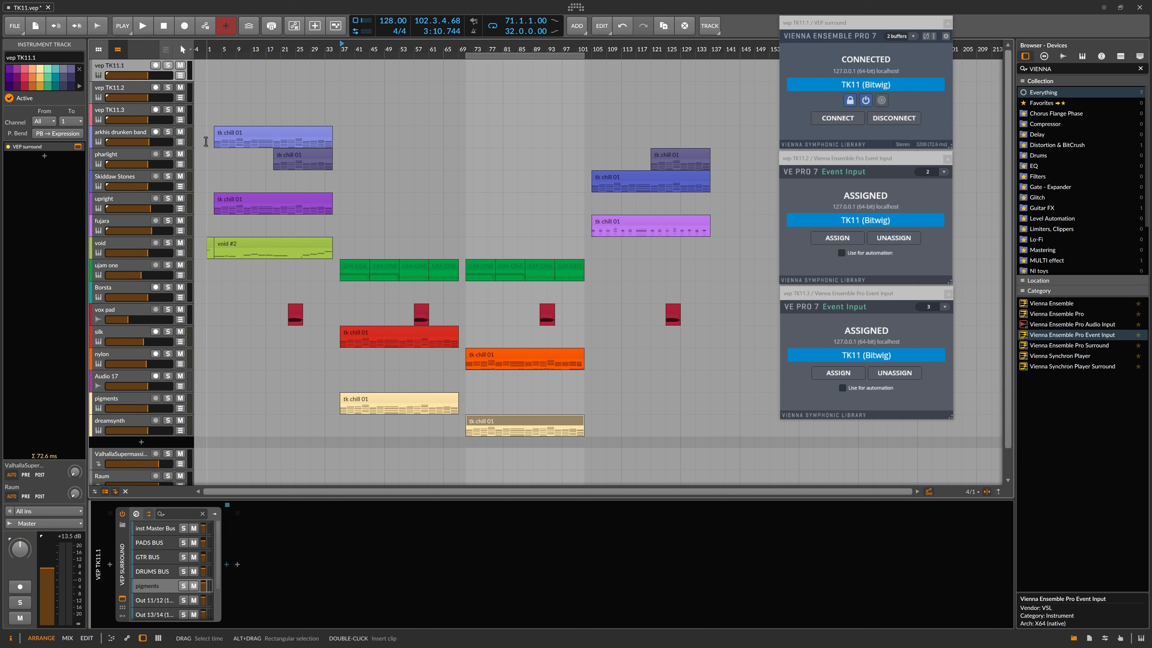
# Step: Inspect the fujara track's Strum and Humanize devices
pyautogui.click(204, 230)
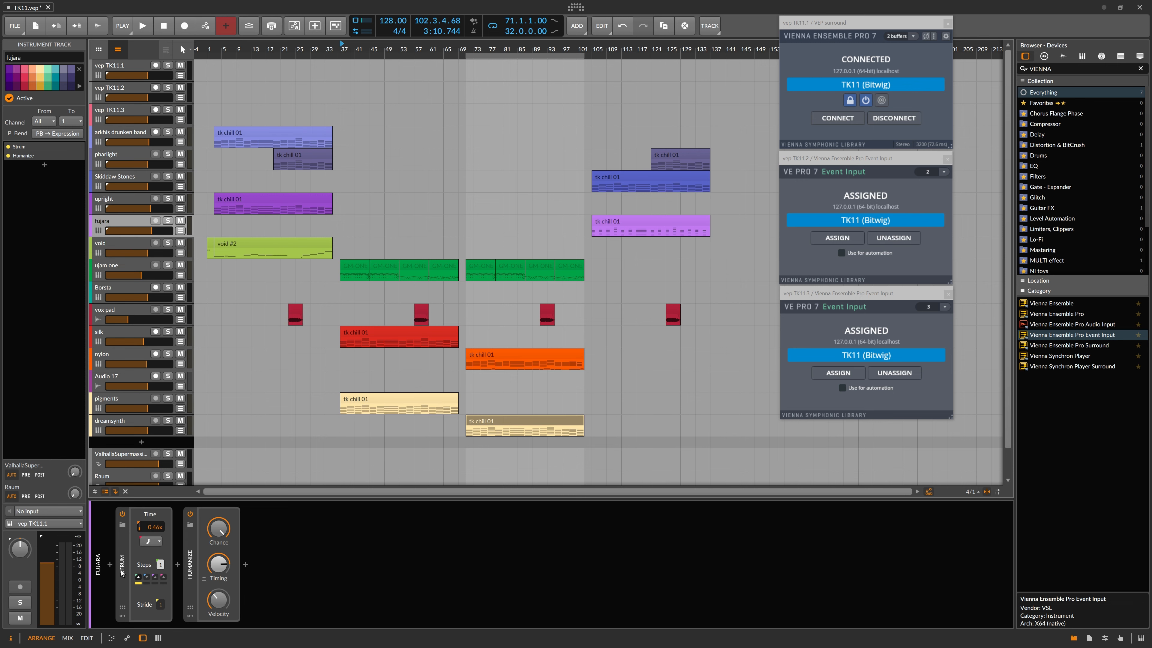
pyautogui.click(192, 557)
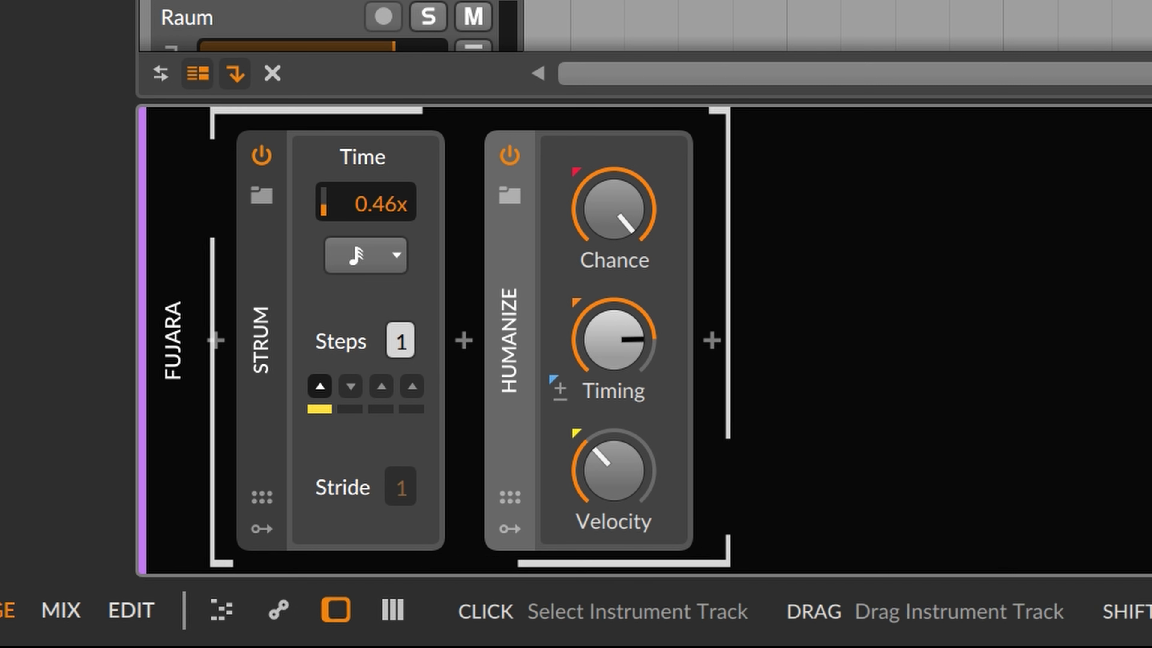
pyautogui.click(272, 1)
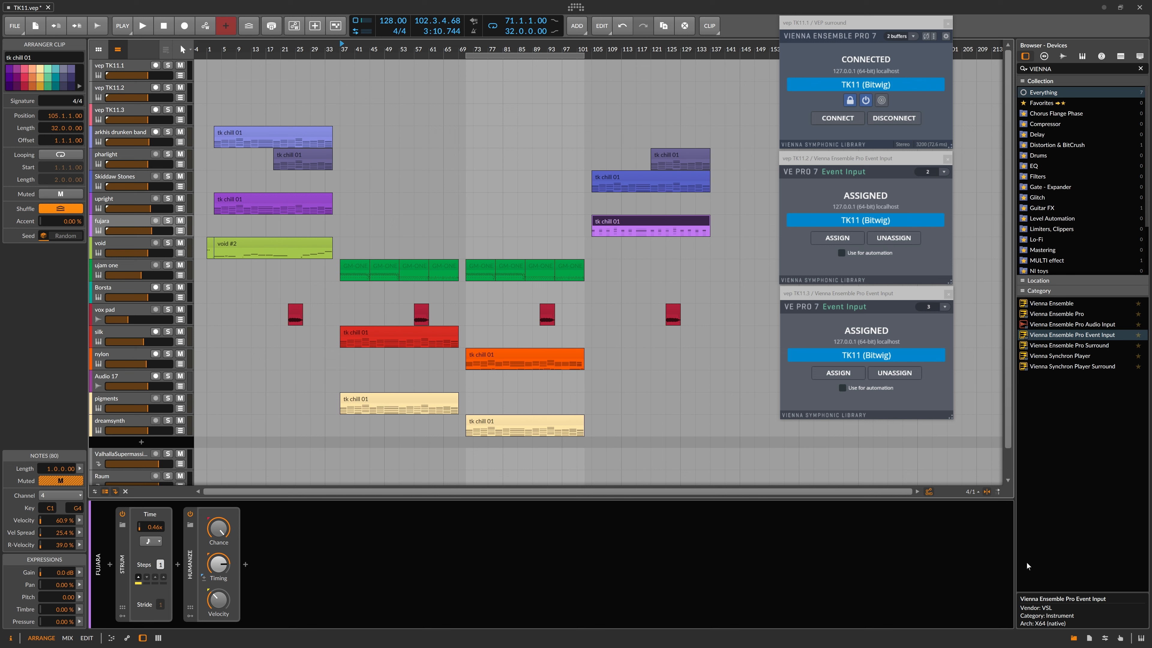
pyautogui.click(126, 222)
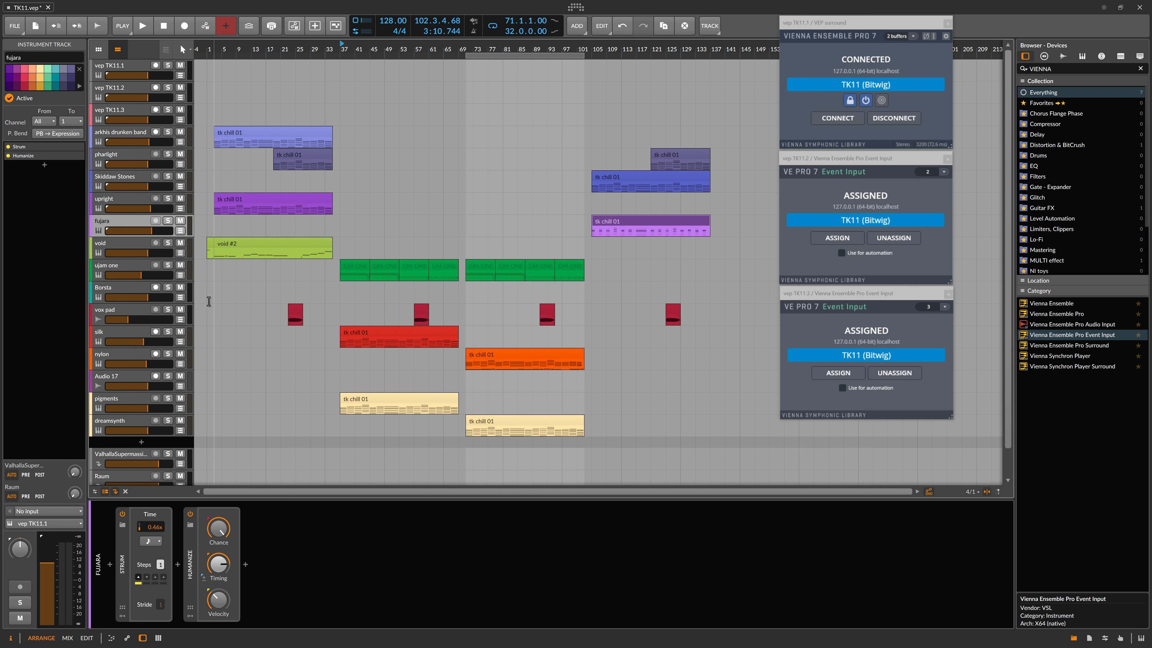
# Step: Show vep TK11.1's automation lane, then close Dreamsynth in VEP and open its Automation pane
pyautogui.click(128, 65)
pyautogui.press('a')
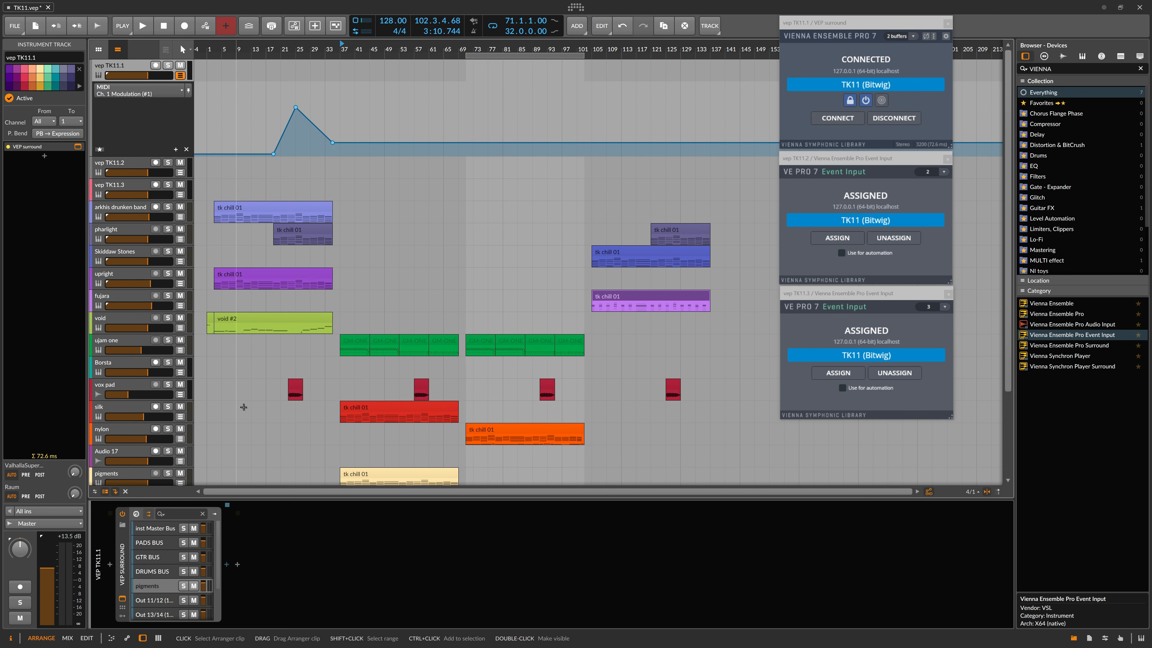
pyautogui.hotkey('alt', 'Tab')
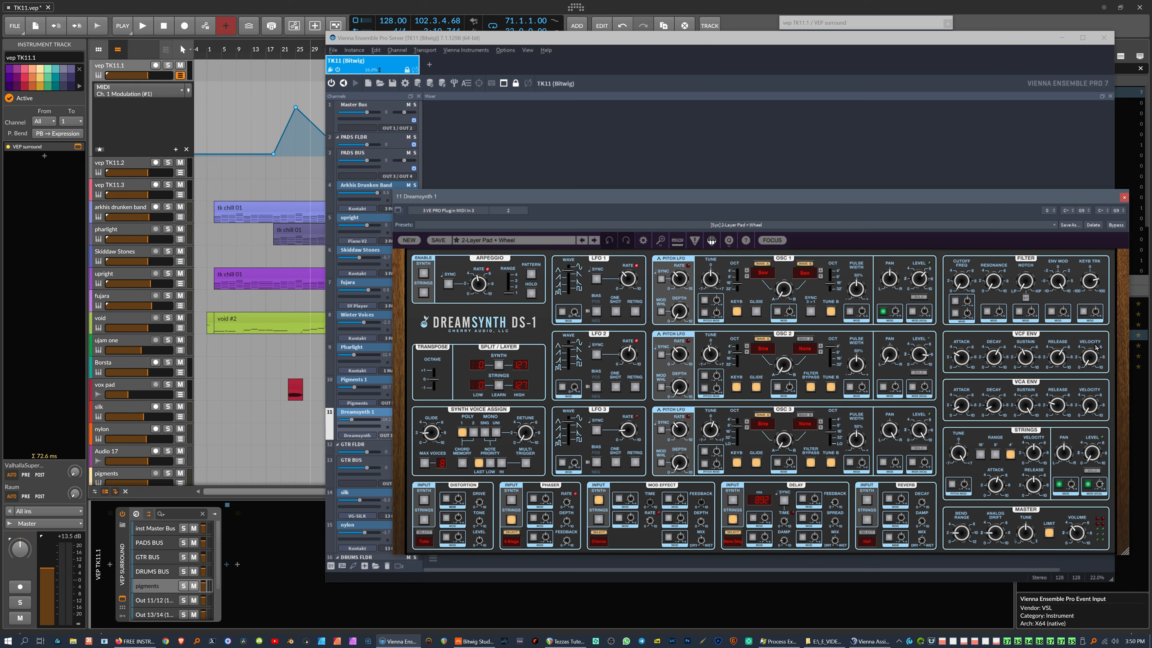
pyautogui.click(1120, 199)
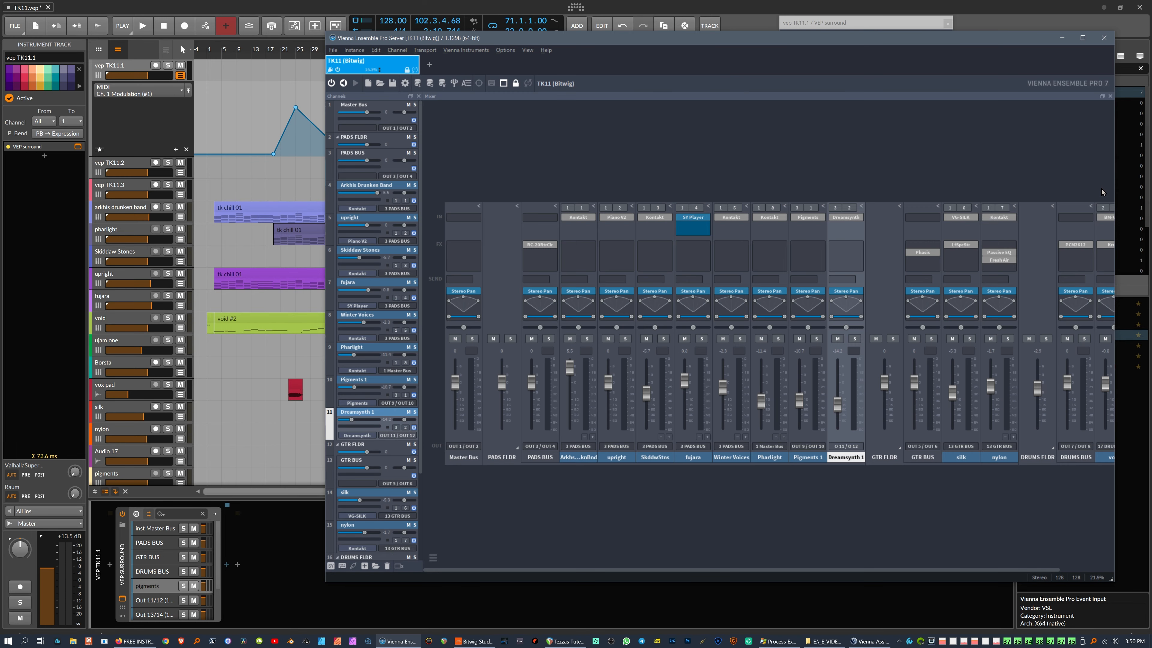
pyautogui.click(1101, 97)
pyautogui.click(1101, 97)
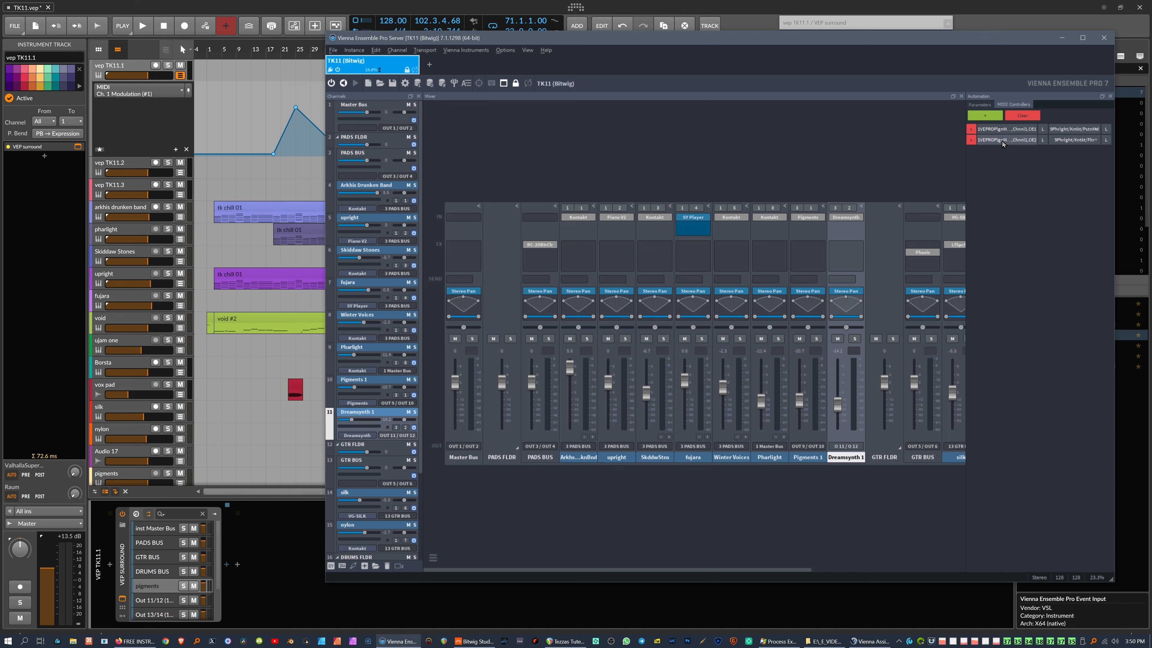
# Step: Widen VEP's Automation pane, open the Pharlight editor, and start Bitwig playback from bar 17
pyautogui.moveTo(966, 142); pyautogui.dragTo(777, 142)
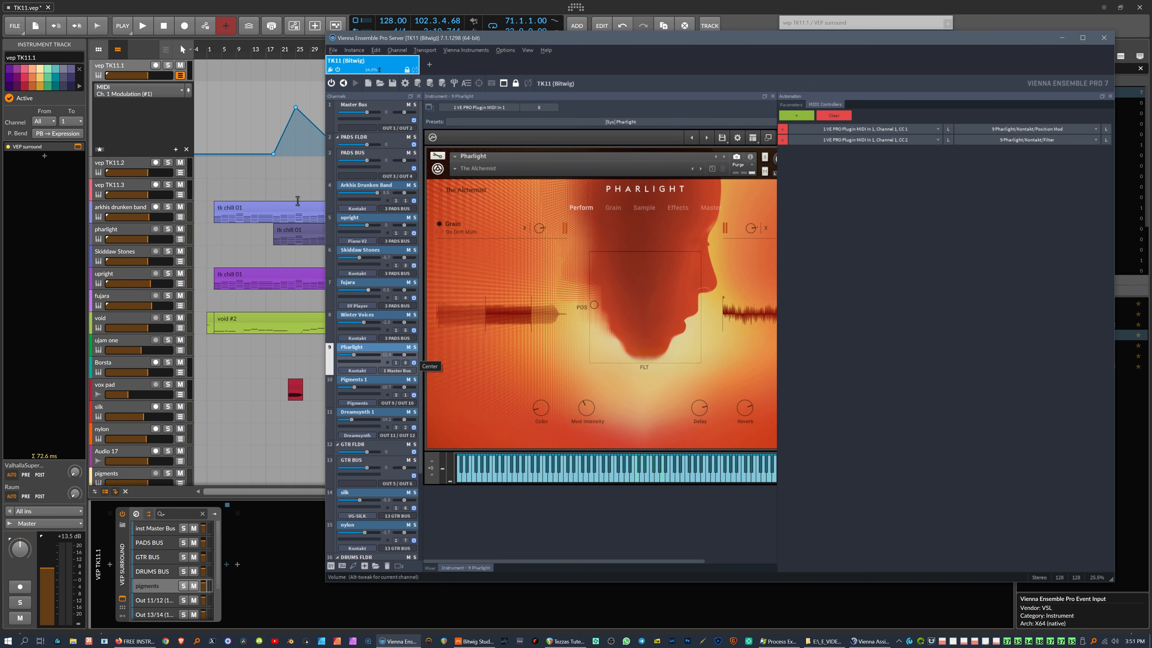
pyautogui.doubleClick(358, 347)
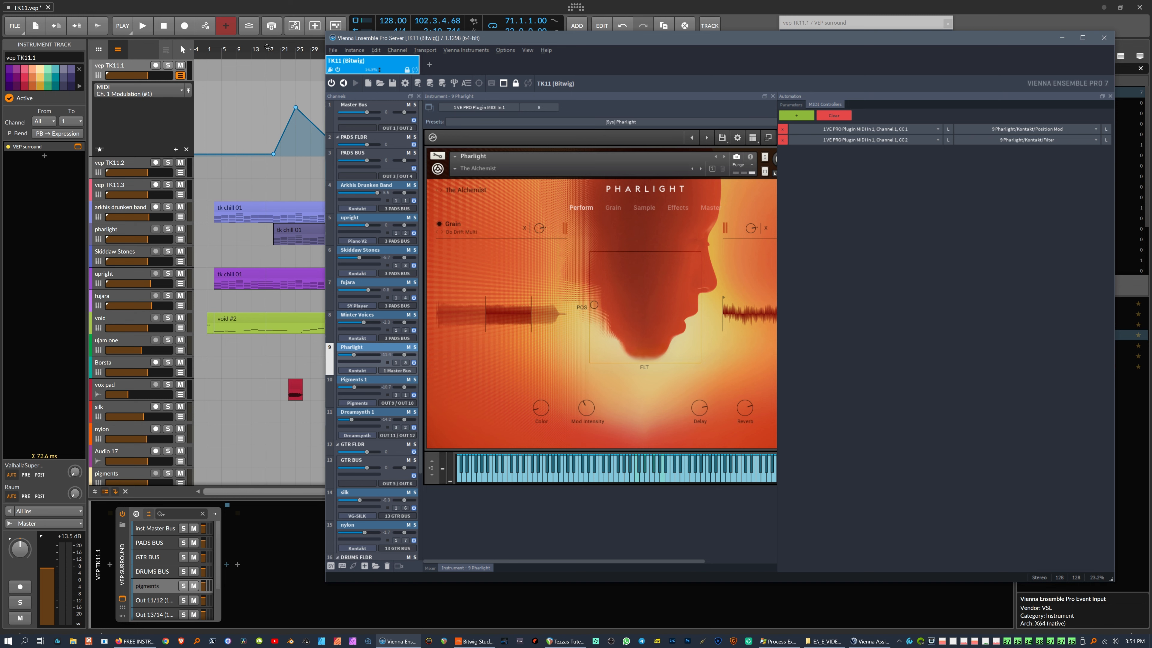
pyautogui.click(277, 47)
pyautogui.hotkey('alt', 'Tab')
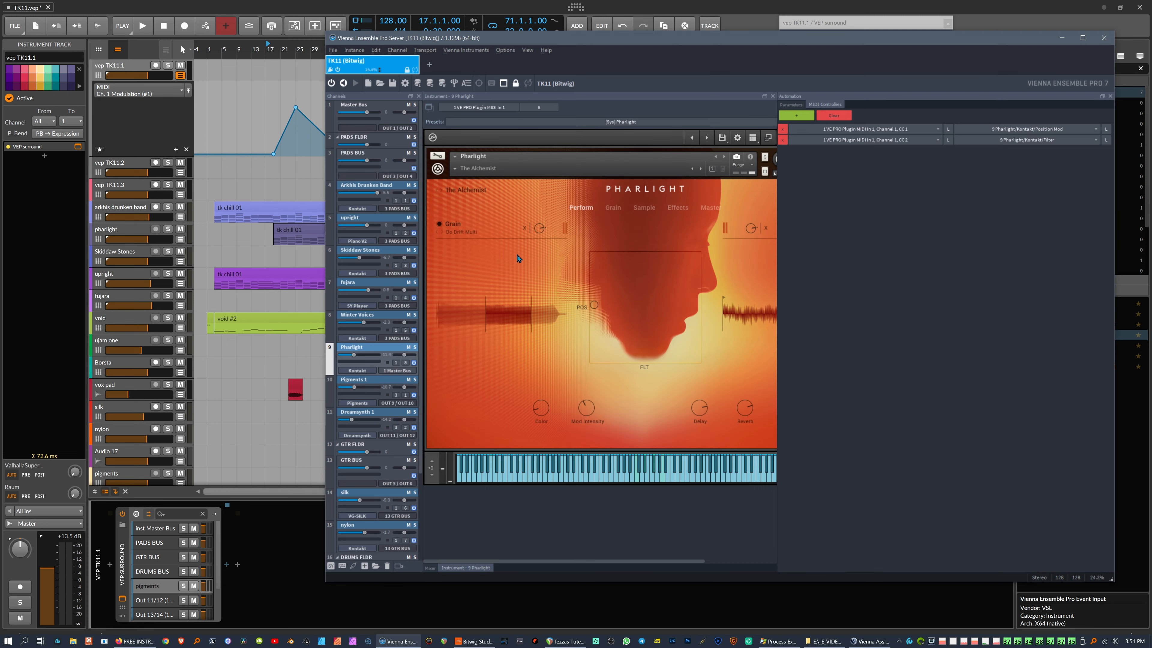
pyautogui.click(143, 25)
pyautogui.hotkey('alt', 'Tab')
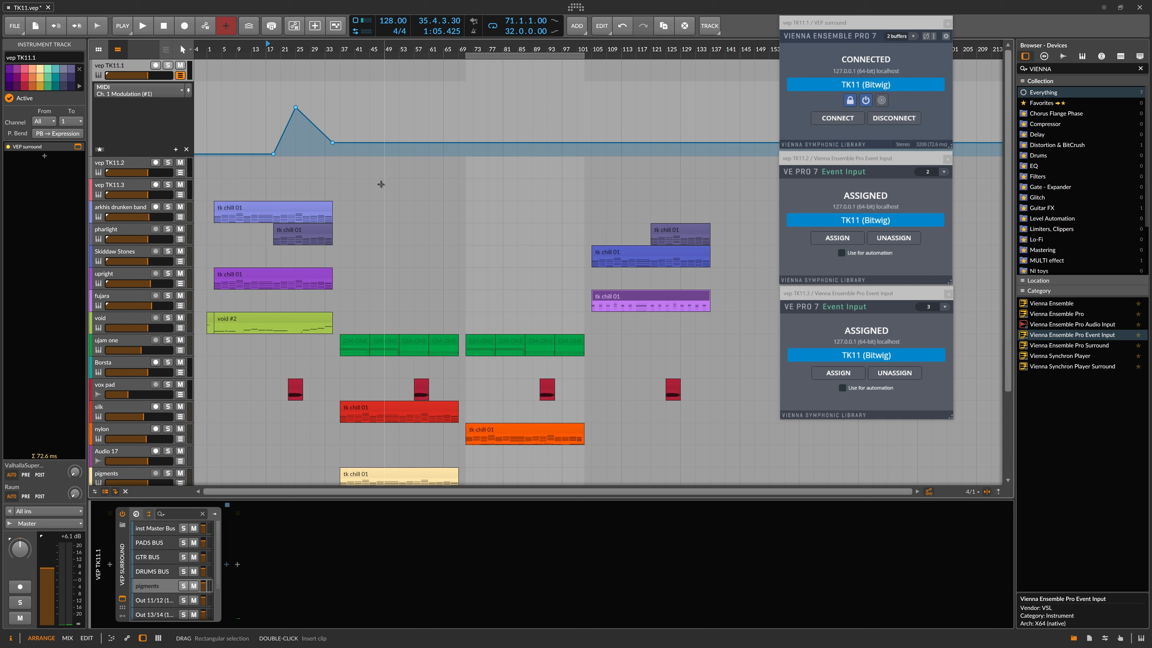
# Step: Show the Ch. 1 Modulation automation lane under the pharlight track
pyautogui.hotkey('alt', 'Tab')
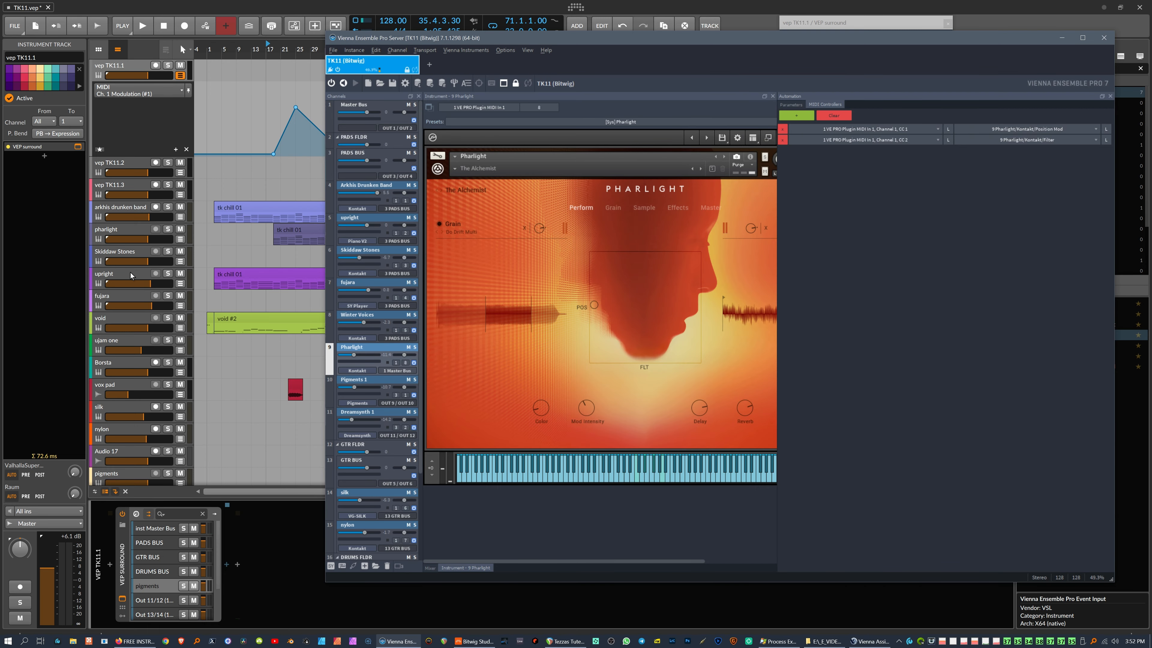
pyautogui.click(124, 231)
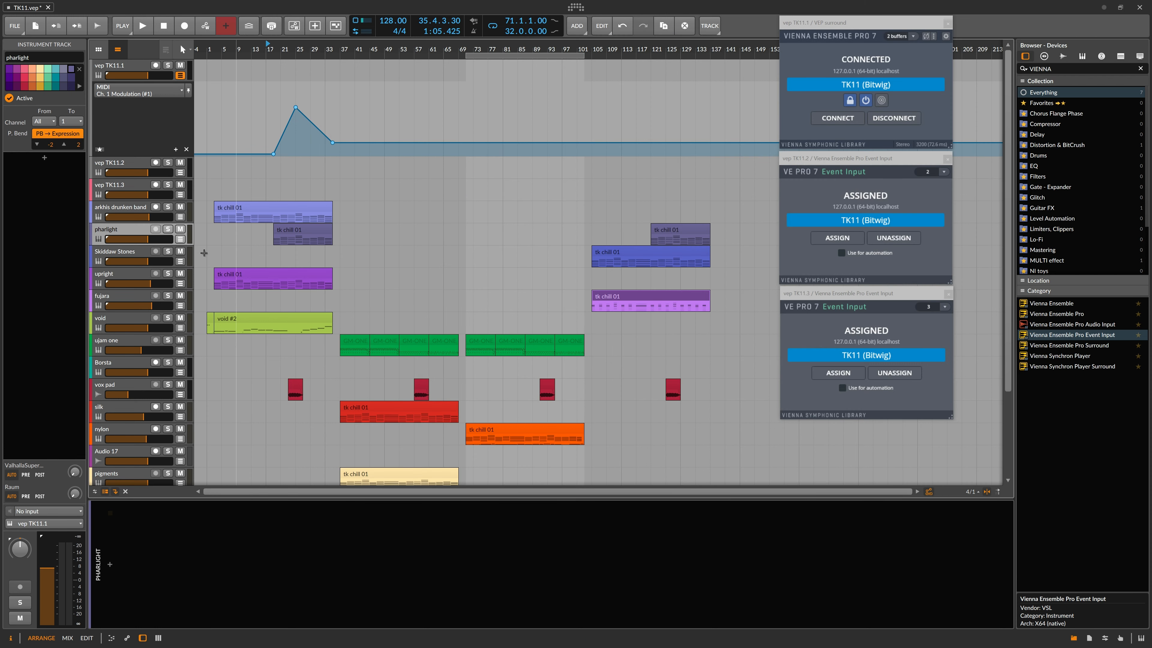
pyautogui.click(180, 239)
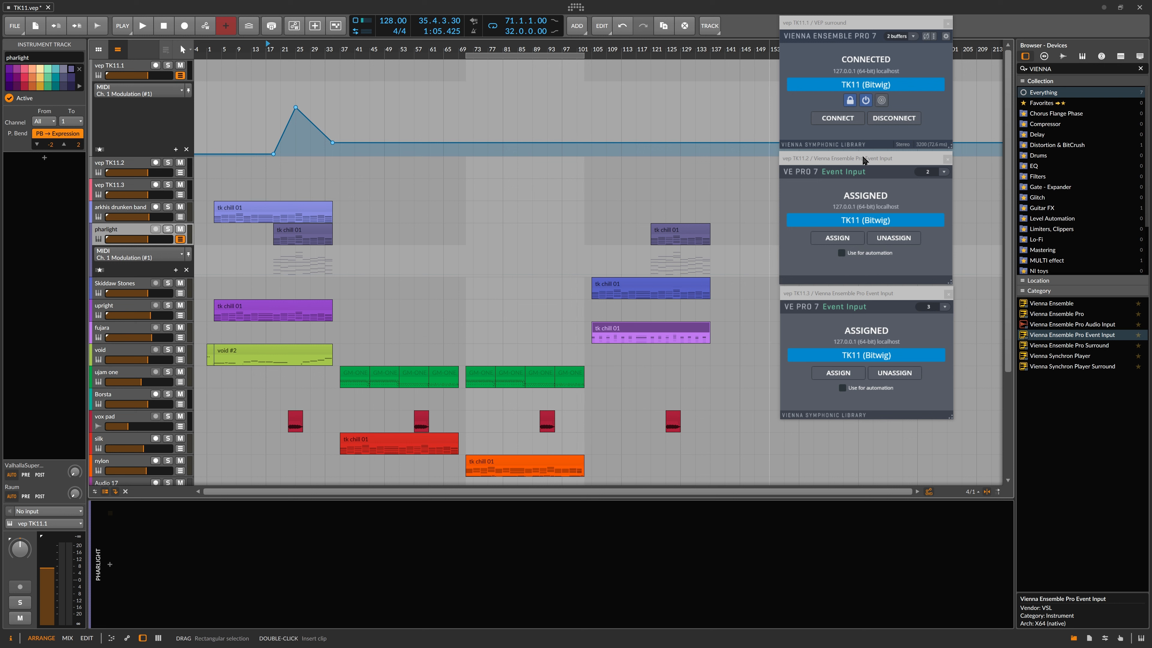
# Step: Spread out the vep TK11.1, TK11.2 and TK11.3 plugin windows so none overlap
pyautogui.click(885, 155)
pyautogui.click(903, 295)
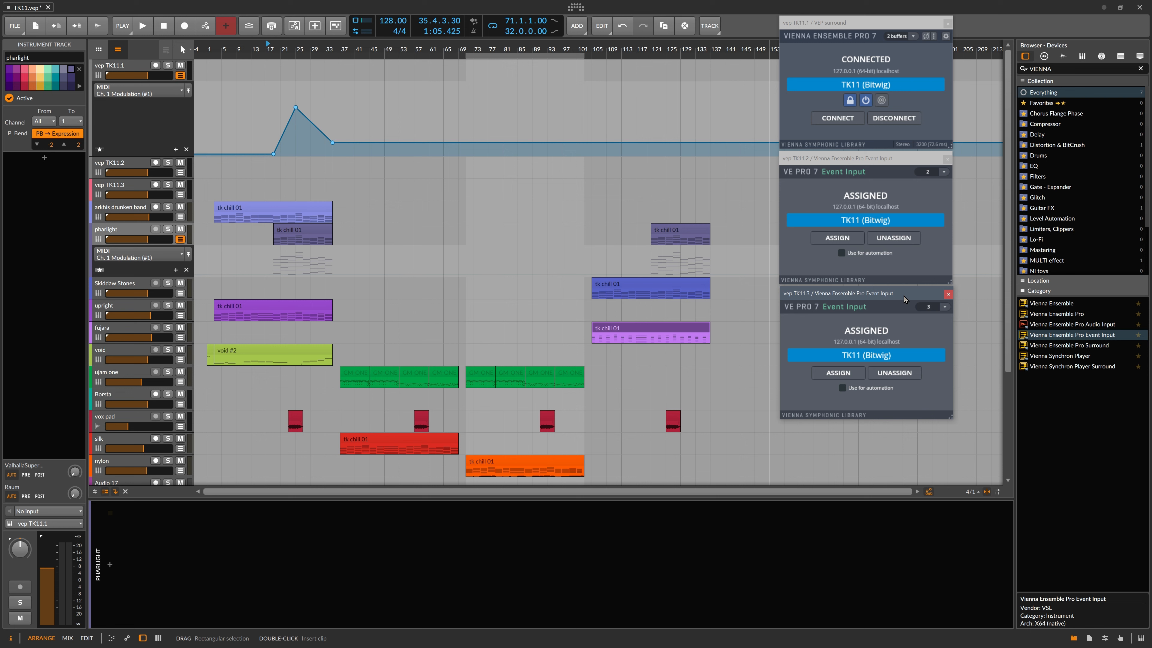
pyautogui.click(873, 27)
pyautogui.moveTo(873, 28); pyautogui.dragTo(655, 78)
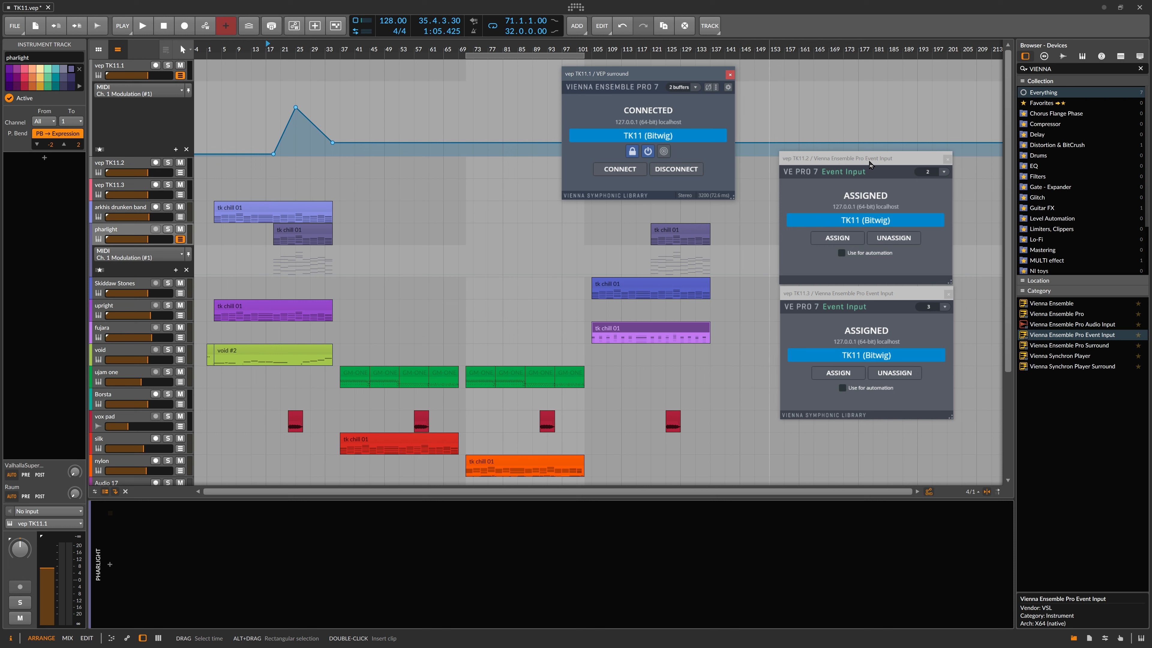
pyautogui.moveTo(870, 162); pyautogui.dragTo(871, 130)
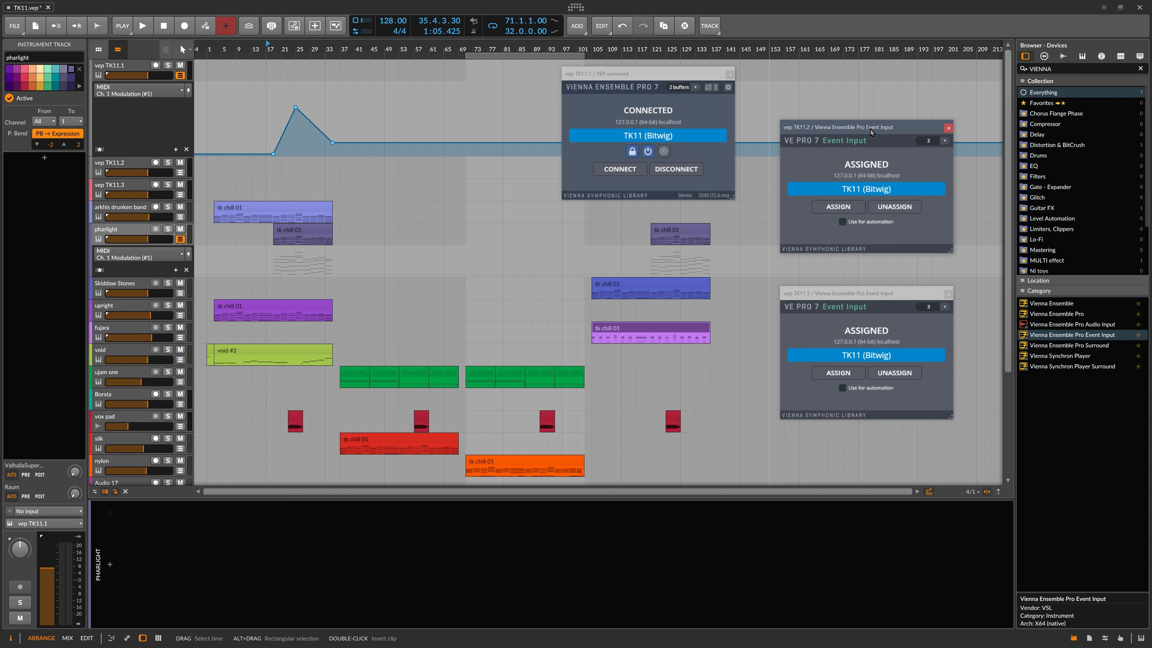
pyautogui.hotkey('alt', 'Tab')
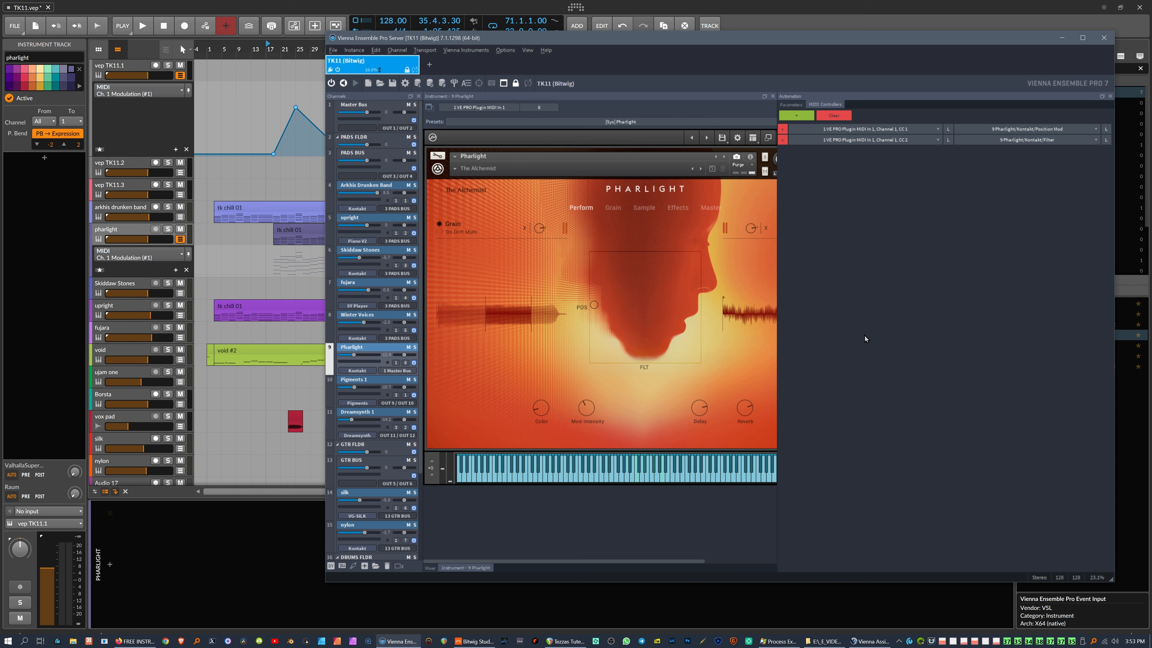
# Step: Collapse GTR FLDR and DRUMS FLDR in the VEP mixer, save with Ctrl+S, and re-expand PADS FLDR
pyautogui.click(1109, 98)
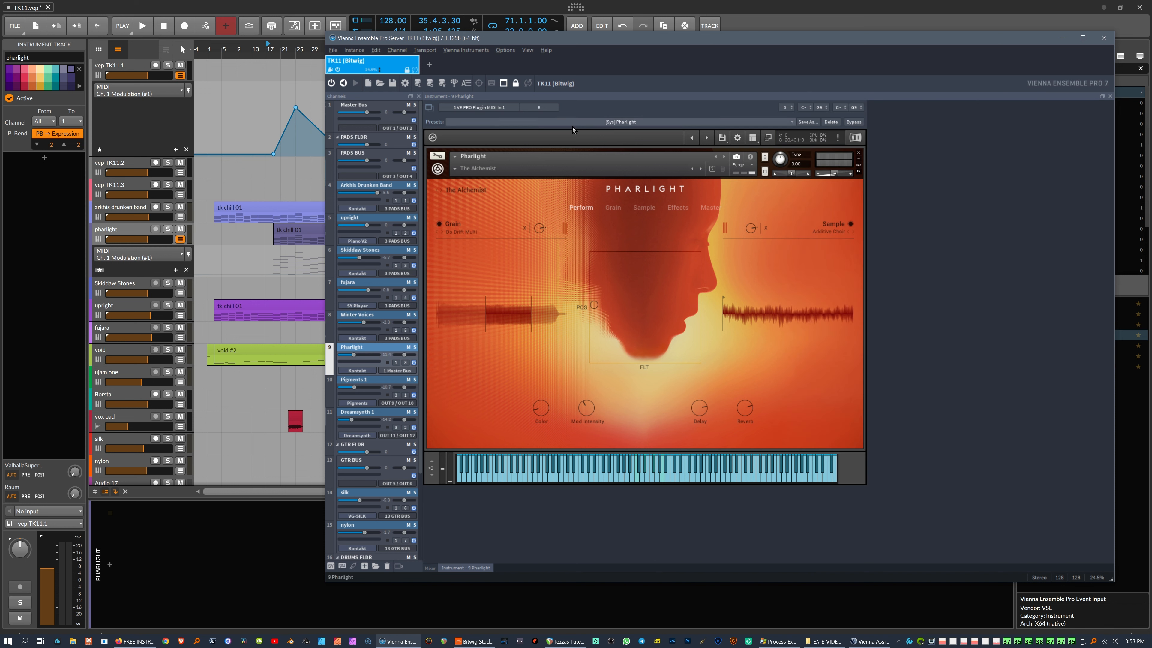
pyautogui.click(429, 568)
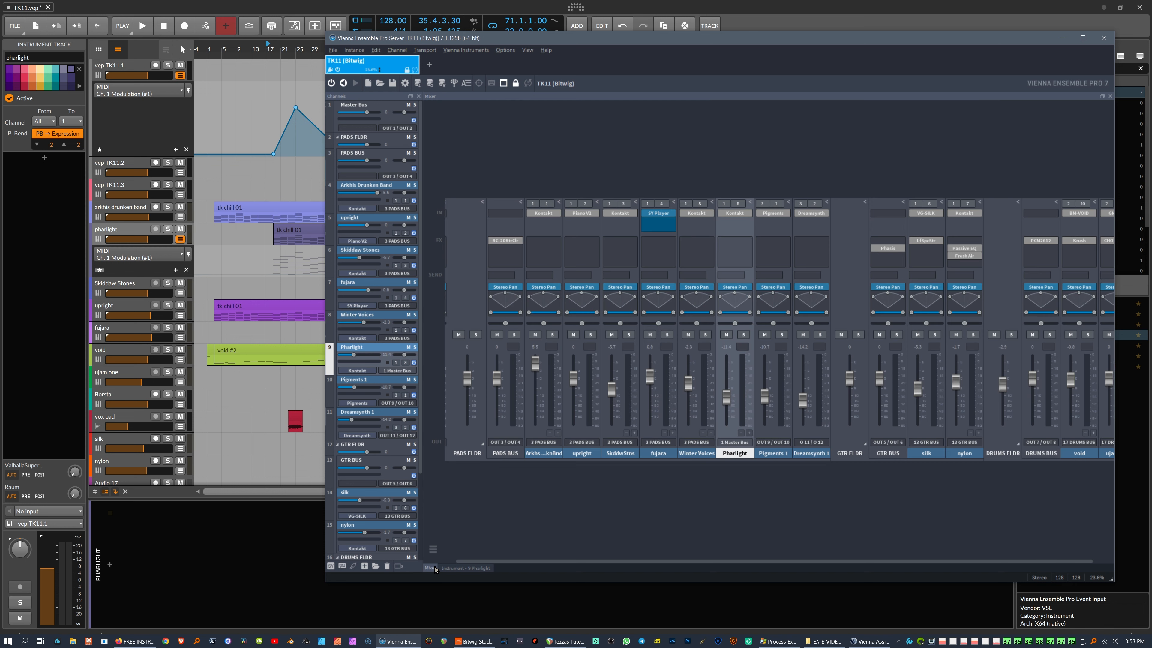
pyautogui.click(482, 443)
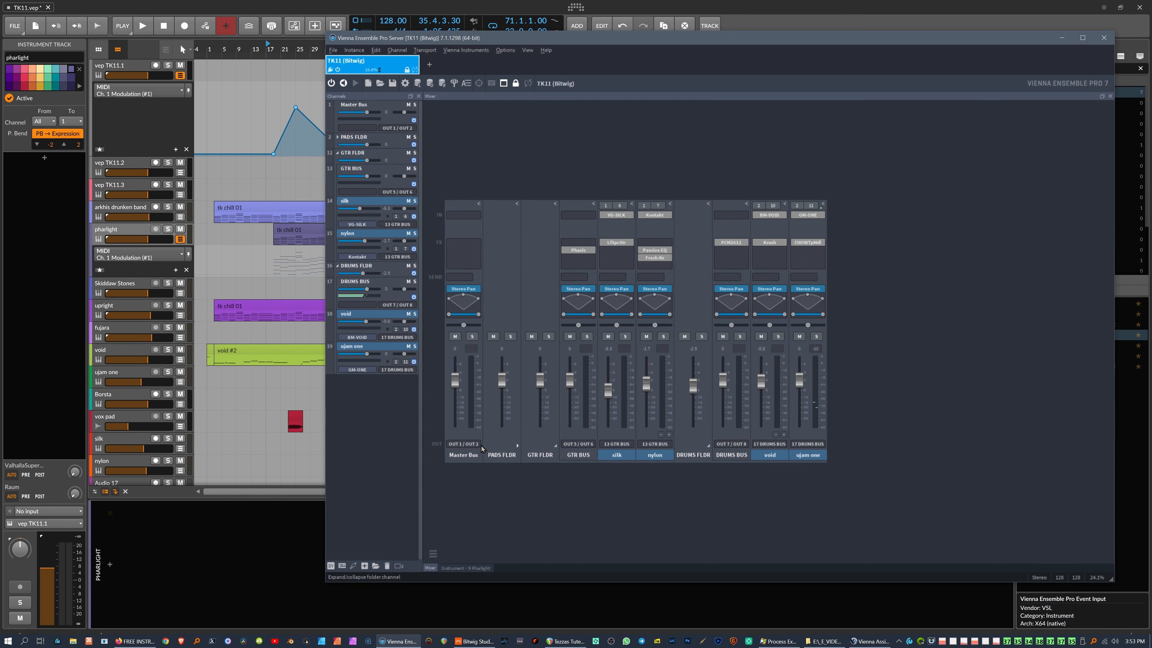
pyautogui.click(517, 446)
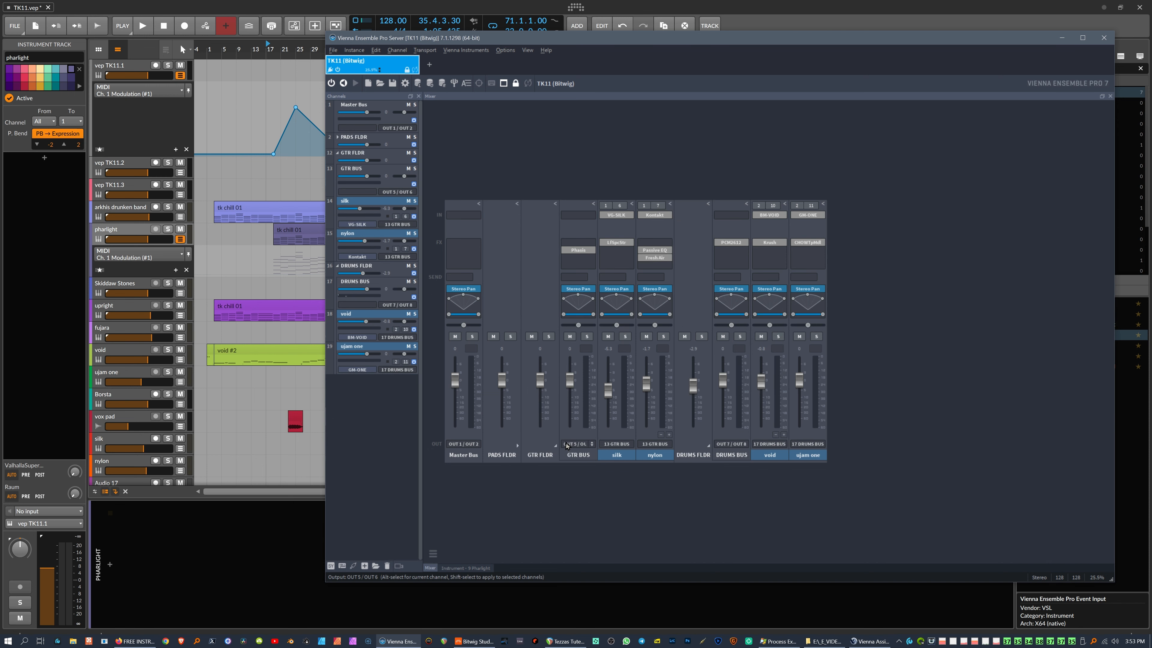
pyautogui.click(554, 446)
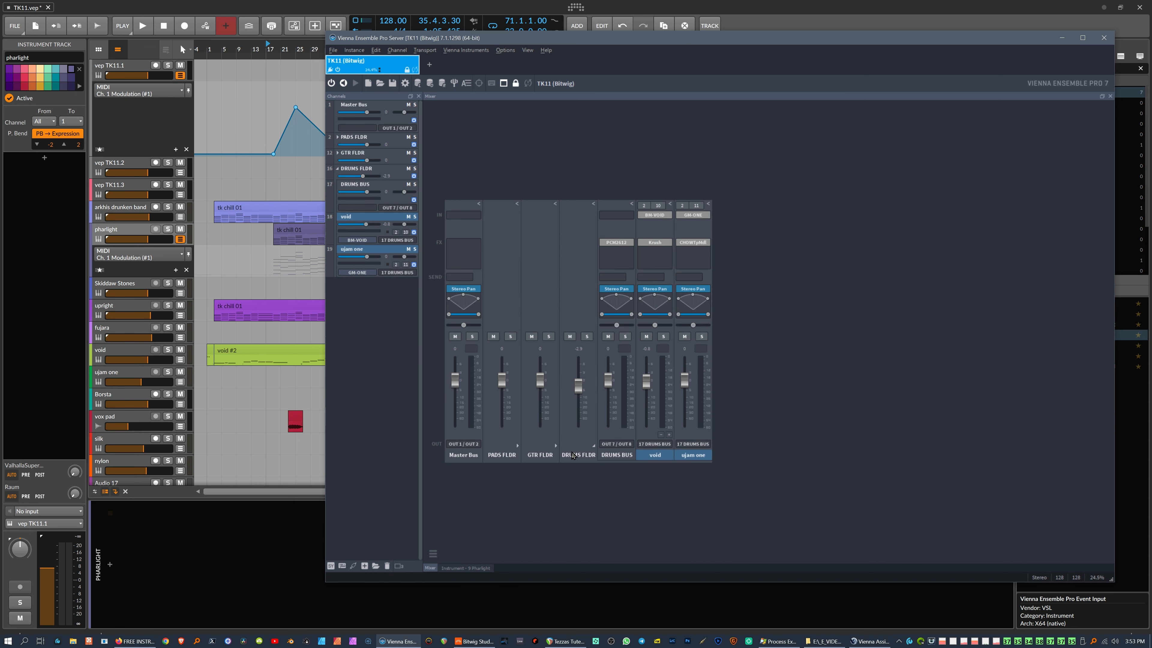
pyautogui.click(593, 446)
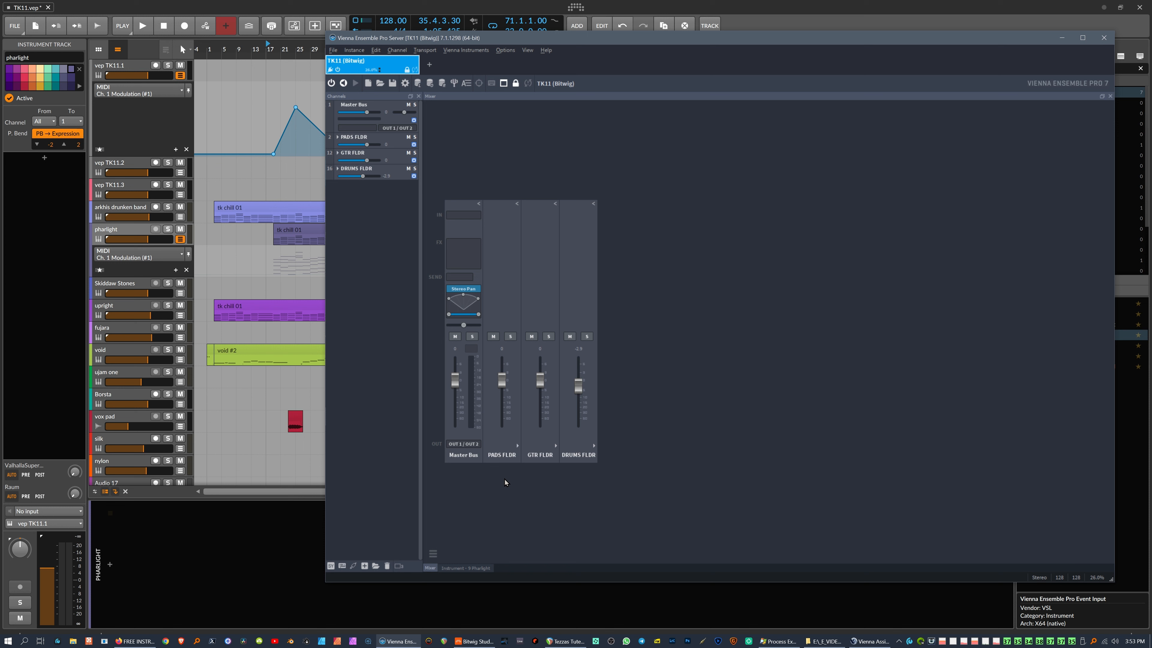
pyautogui.hotkey('ctrl', 's')
pyautogui.click(518, 446)
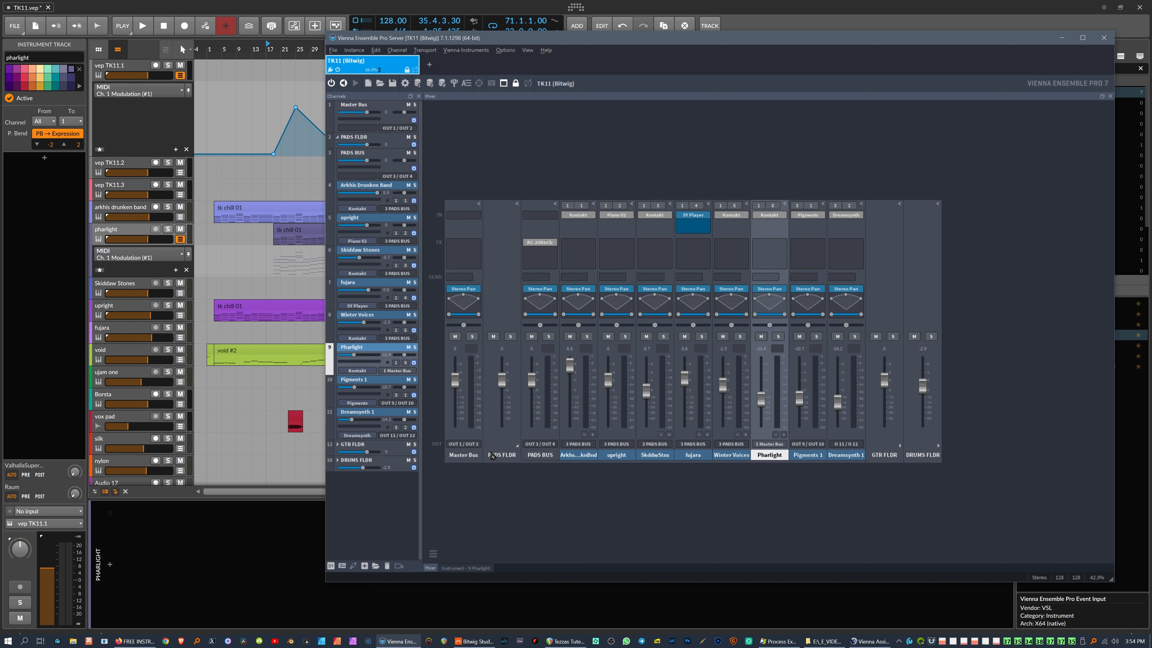
# Step: Toggle PADS FLDR, select the PADS BUS channel, save the TK11 server project, and switch to Bitwig
pyautogui.click(516, 445)
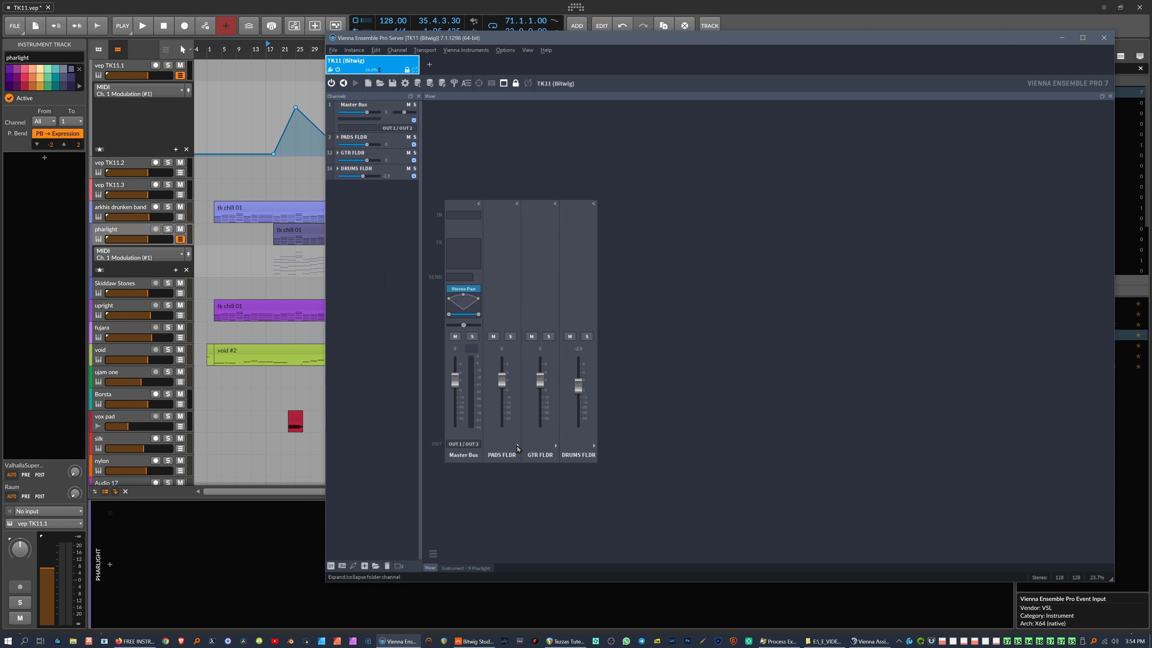
pyautogui.click(517, 446)
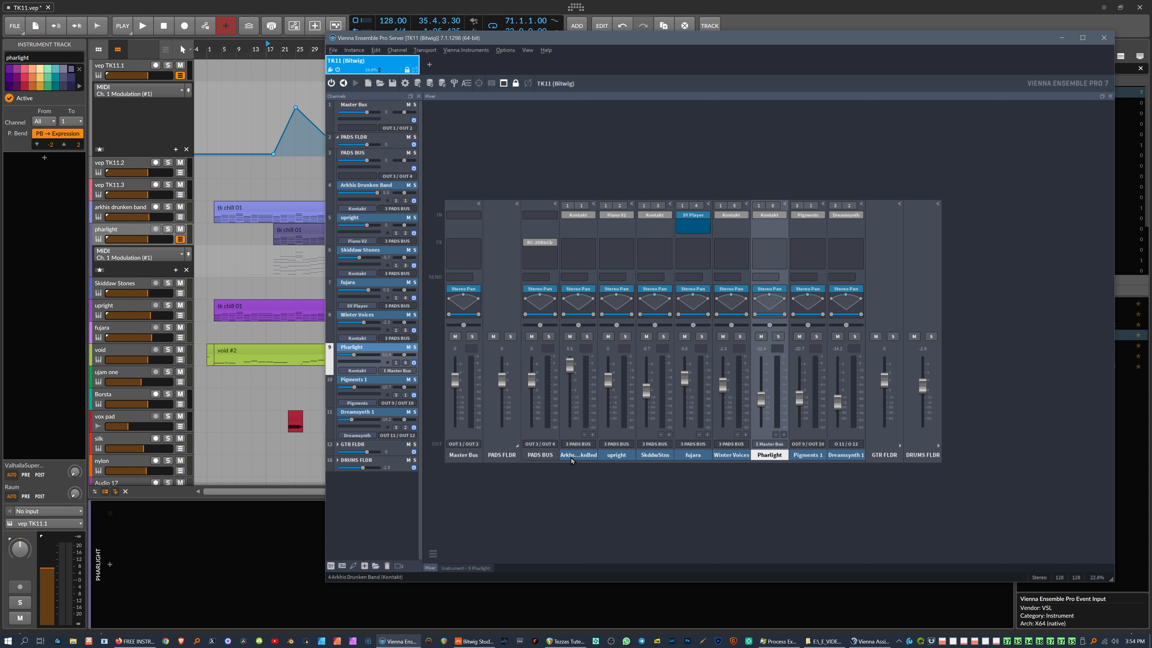
pyautogui.click(542, 456)
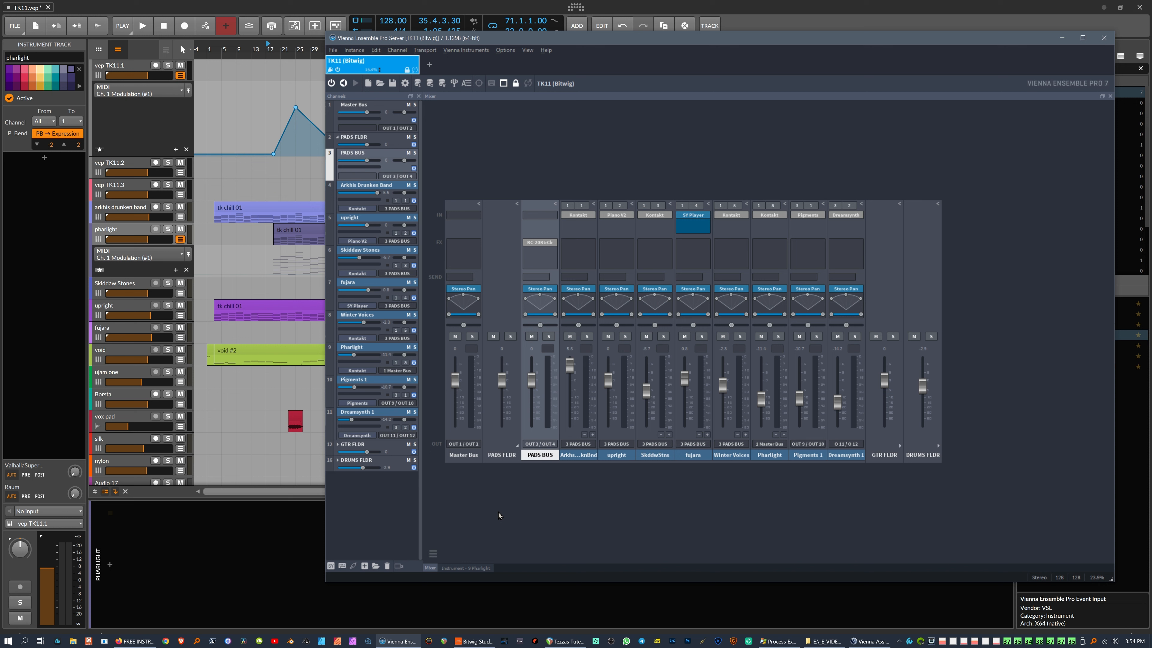
pyautogui.hotkey('ctrl', 's')
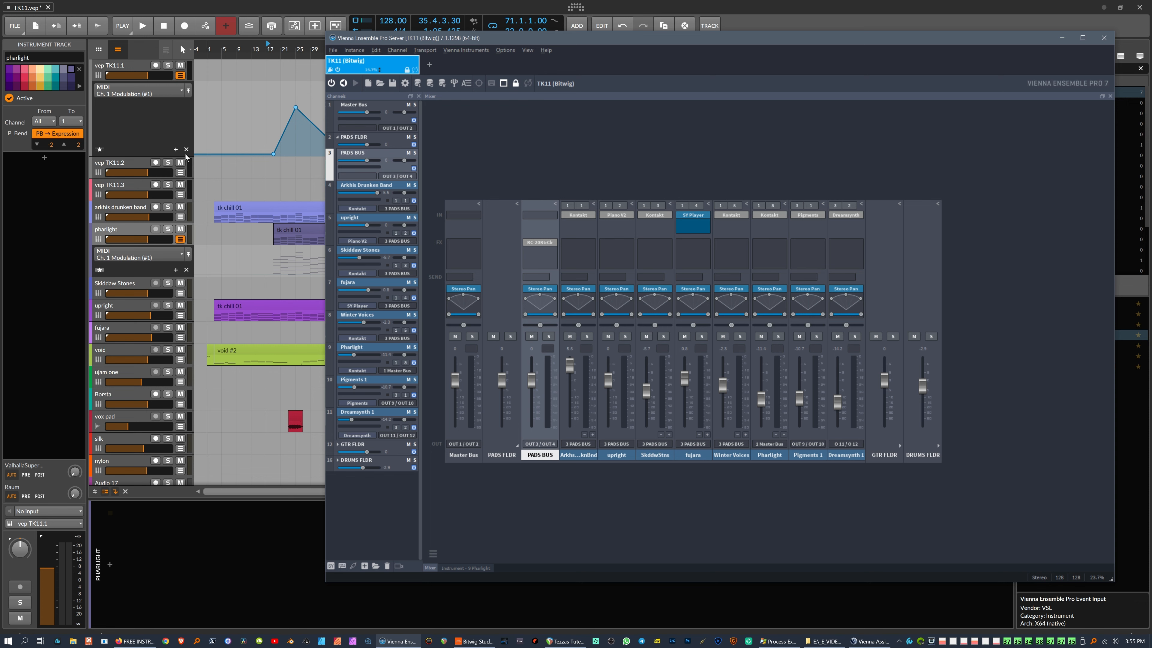
pyautogui.click(145, 135)
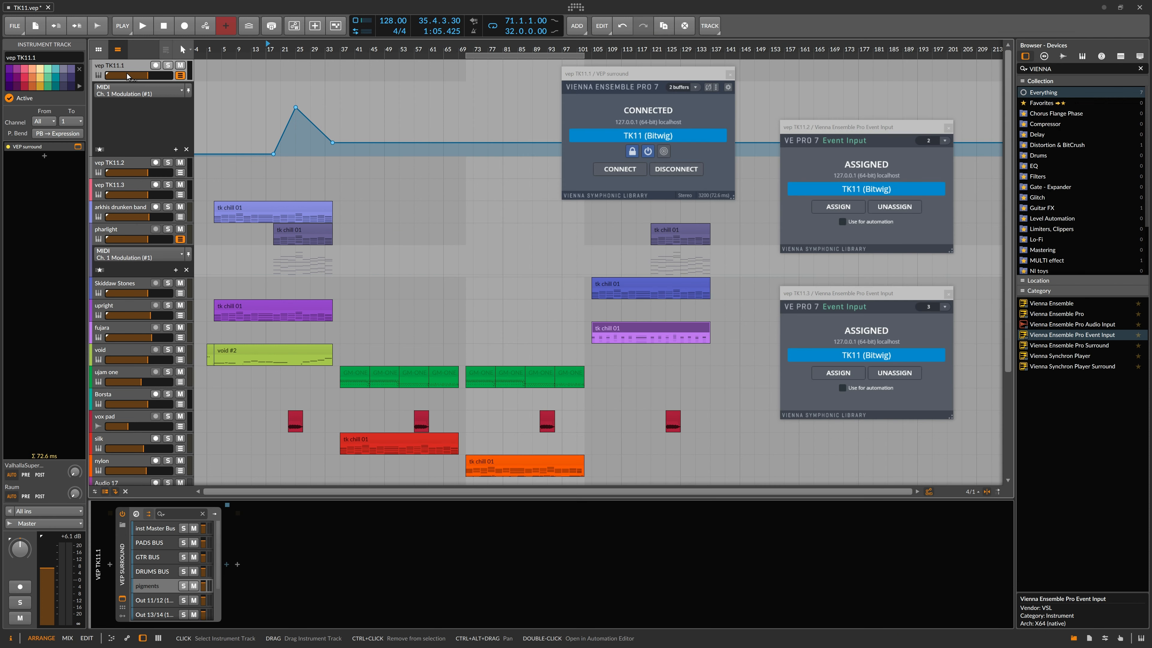
# Step: Hide vep TK11.1's automation lane and select the DRUMS BUS layer in VEP surround
pyautogui.click(180, 76)
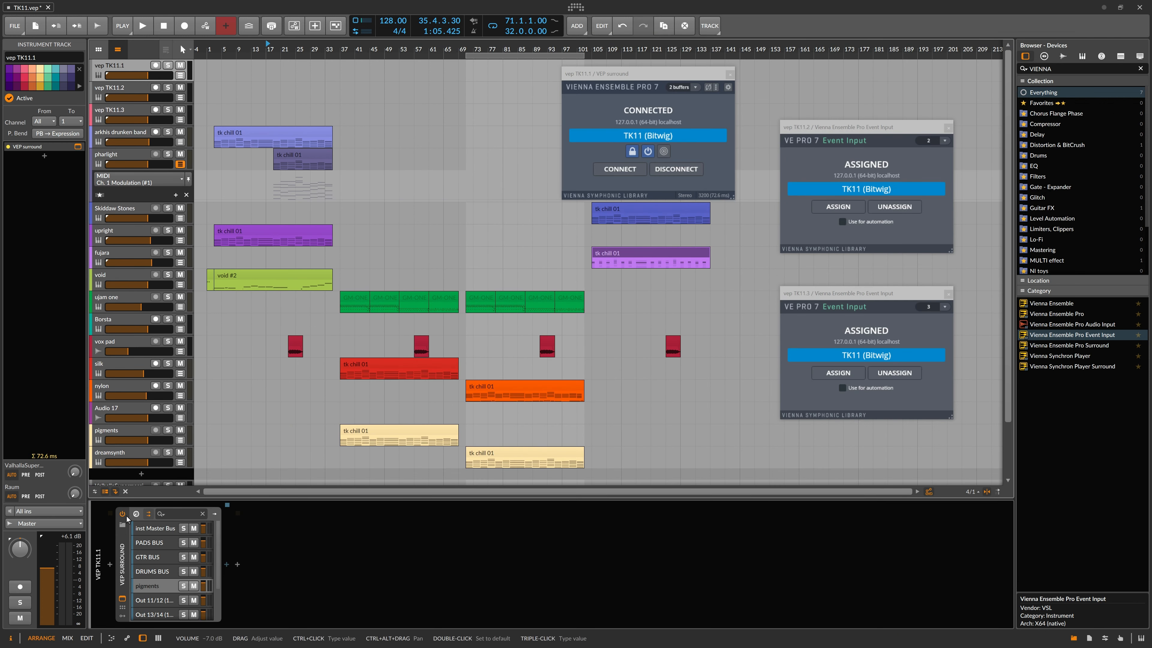
pyautogui.click(147, 600)
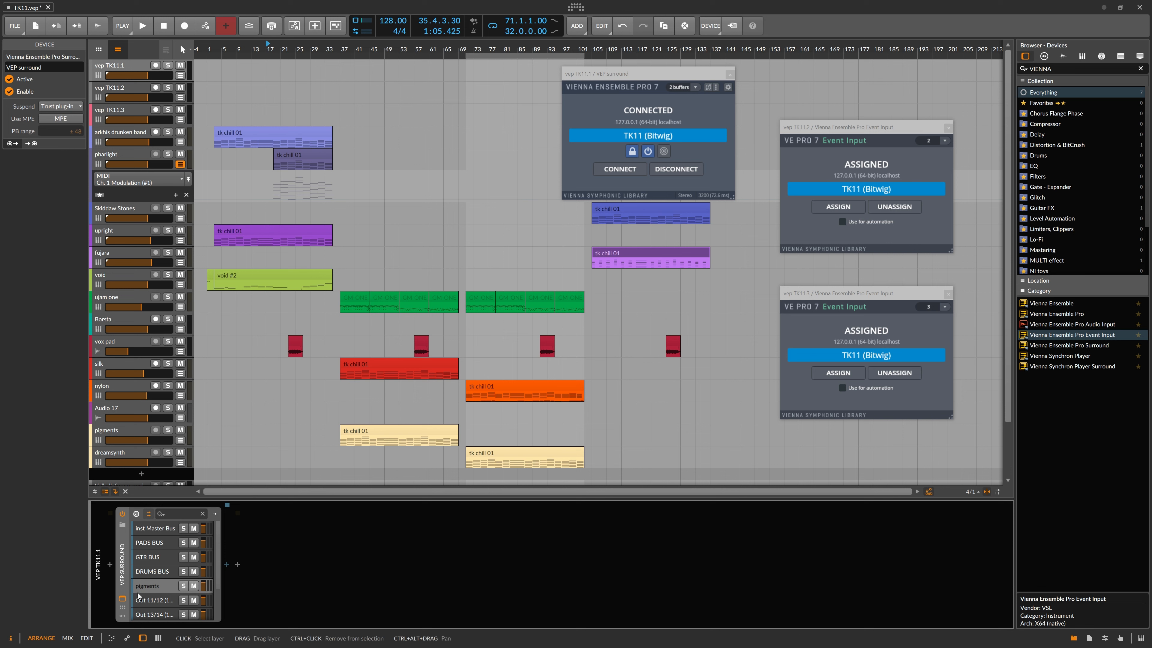
pyautogui.click(157, 573)
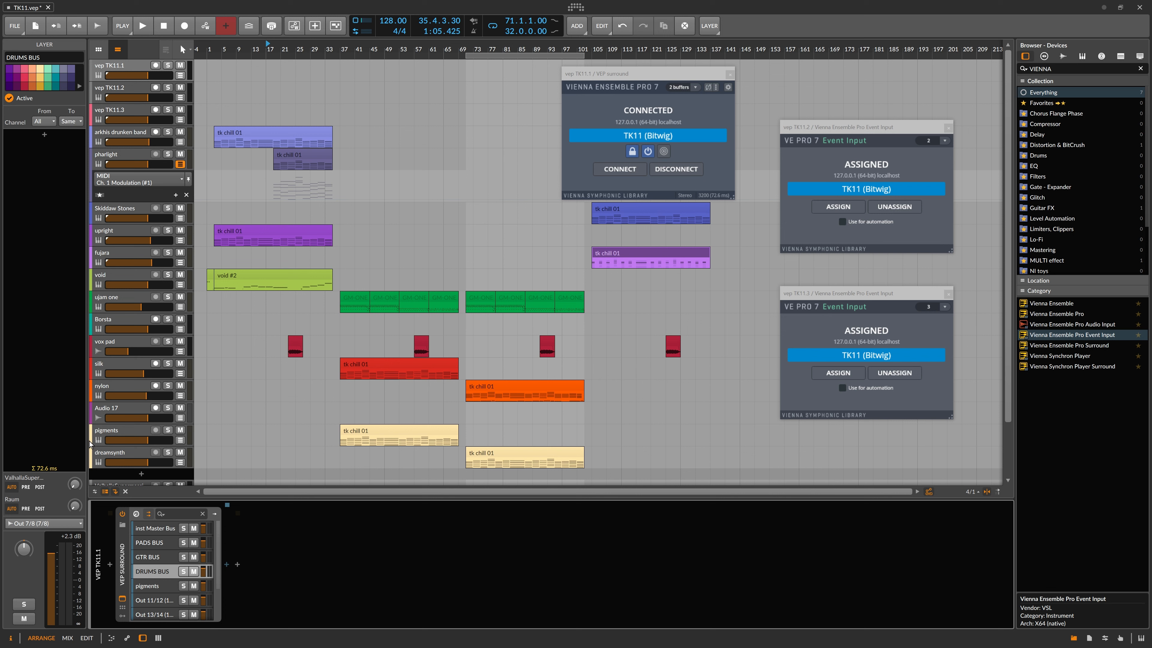
pyautogui.rightClick(110, 477)
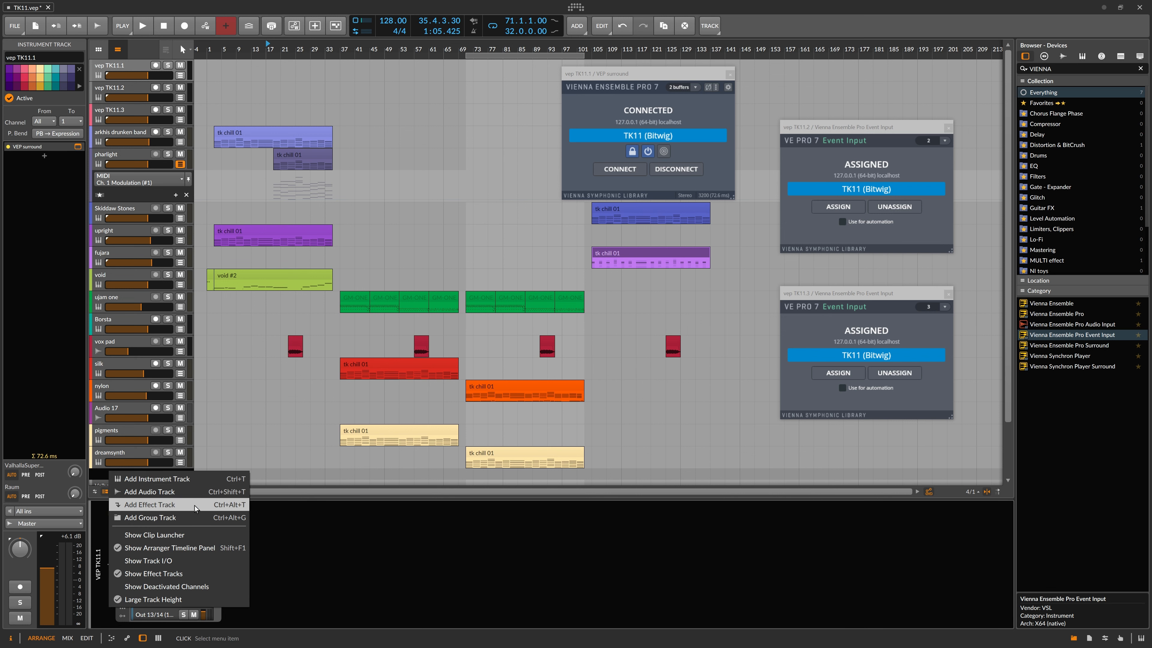
# Step: Add audio track Audio 20 with input vep TK11.1 > VEP surround Chains > DRUMS BUS (PRE)
pyautogui.click(181, 494)
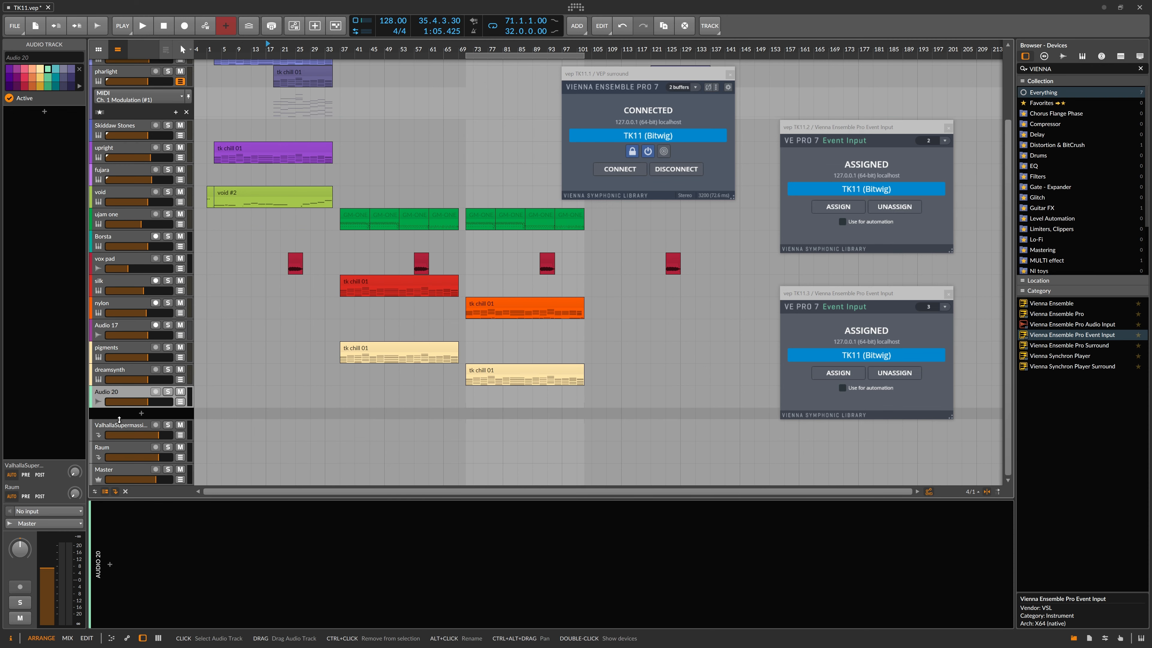
pyautogui.click(75, 511)
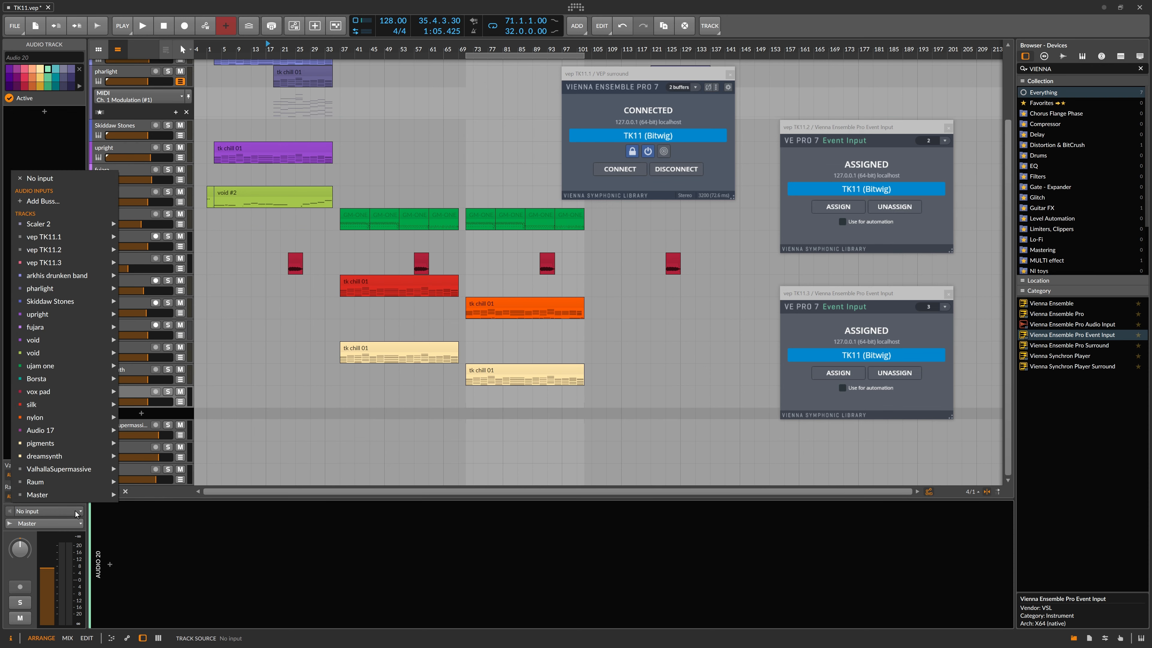
pyautogui.moveTo(69, 380)
pyautogui.moveTo(69, 330)
pyautogui.moveTo(73, 238)
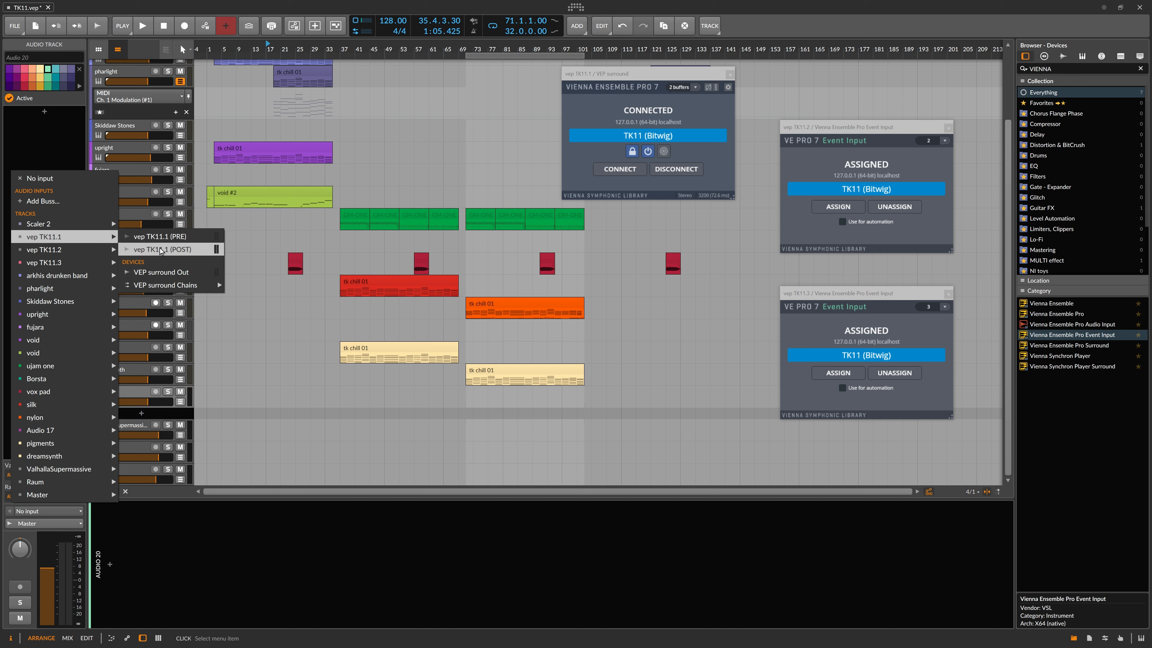
pyautogui.moveTo(164, 286)
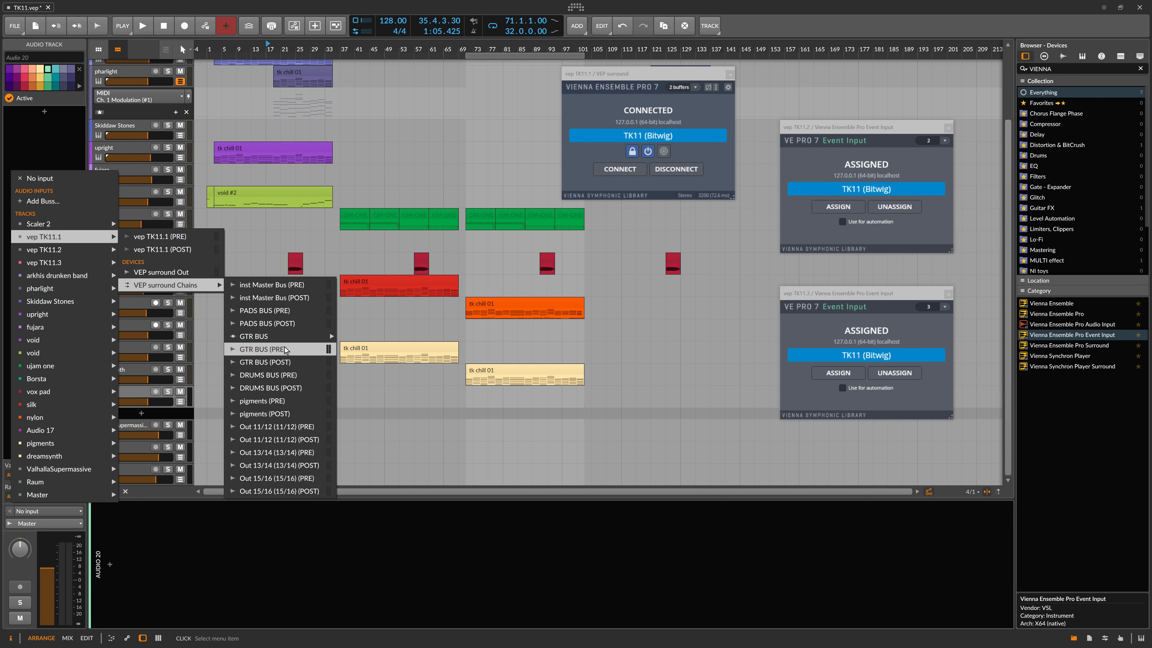
pyautogui.click(302, 374)
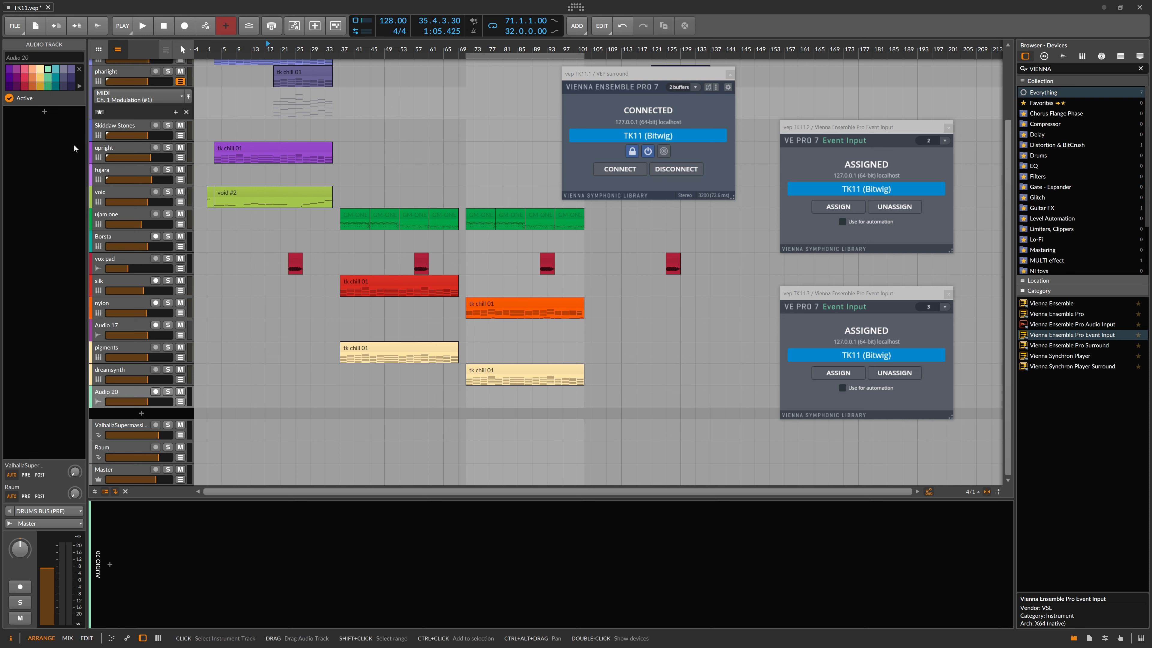
# Step: Set Audio 20's output to No output and turn on its input monitoring
pyautogui.click(40, 525)
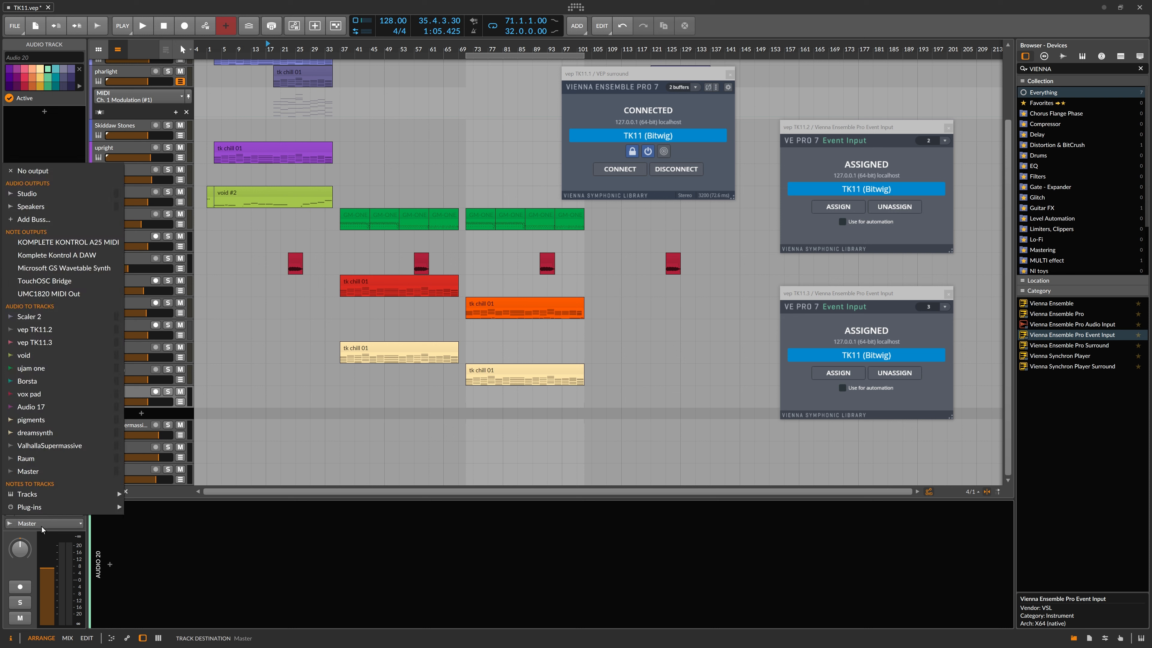
pyautogui.click(50, 169)
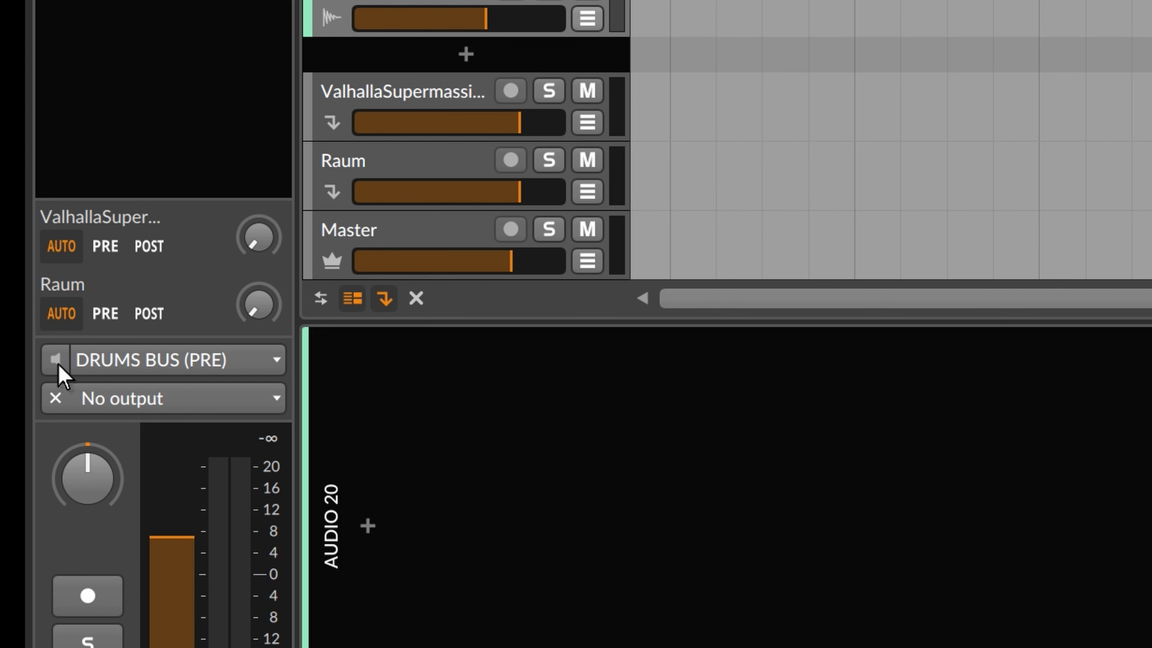
pyautogui.click(10, 512)
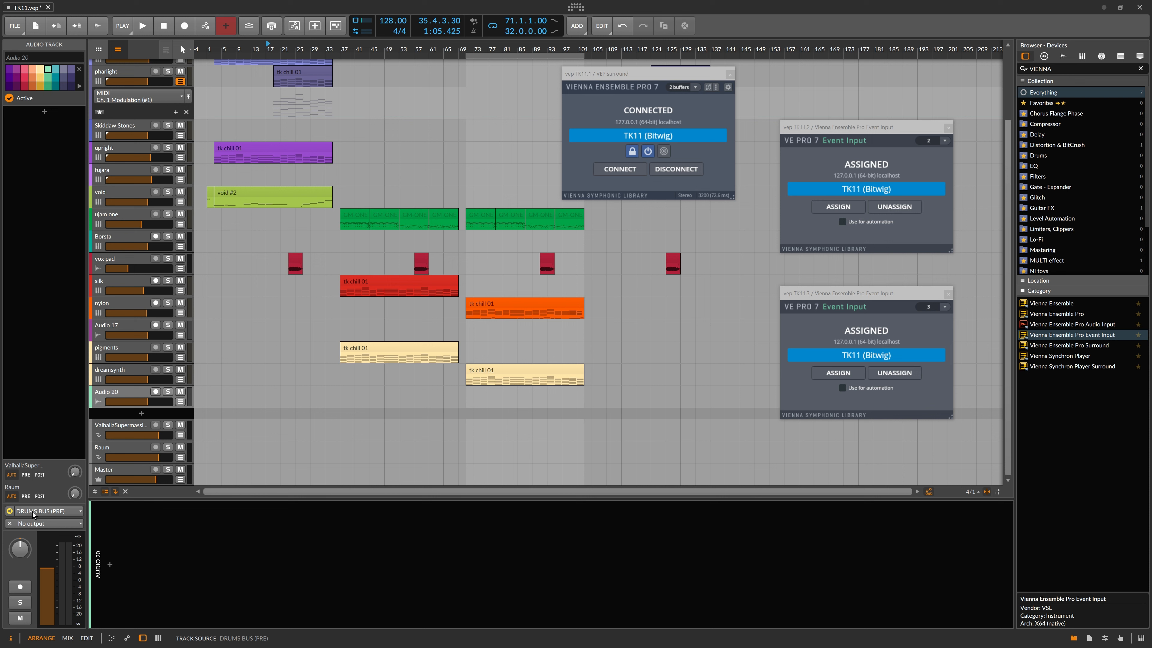
# Step: Set up the audio export for Audio 20 only, WAVE without MP3, over the loop region
pyautogui.click(15, 25)
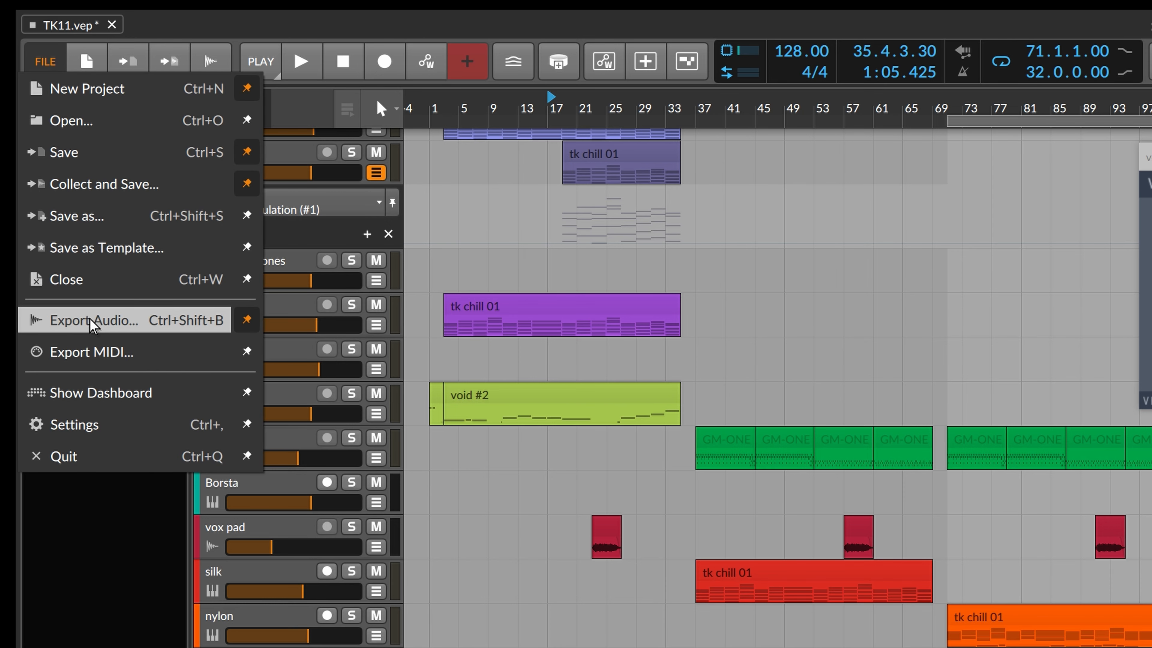
pyautogui.click(101, 322)
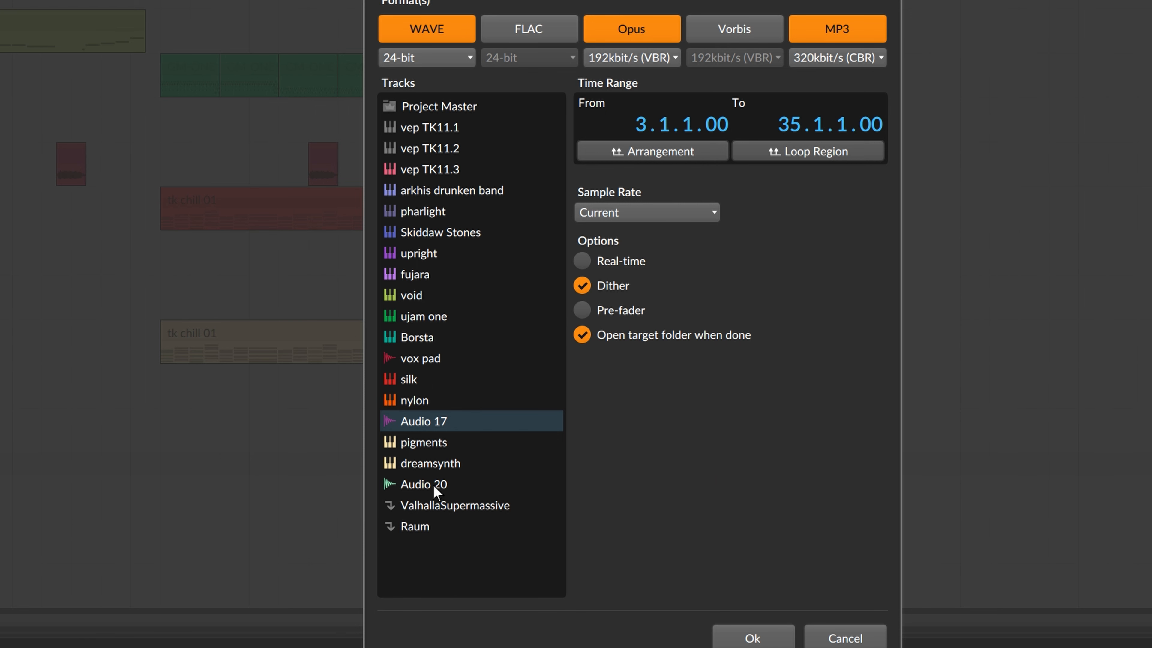
pyautogui.click(476, 424)
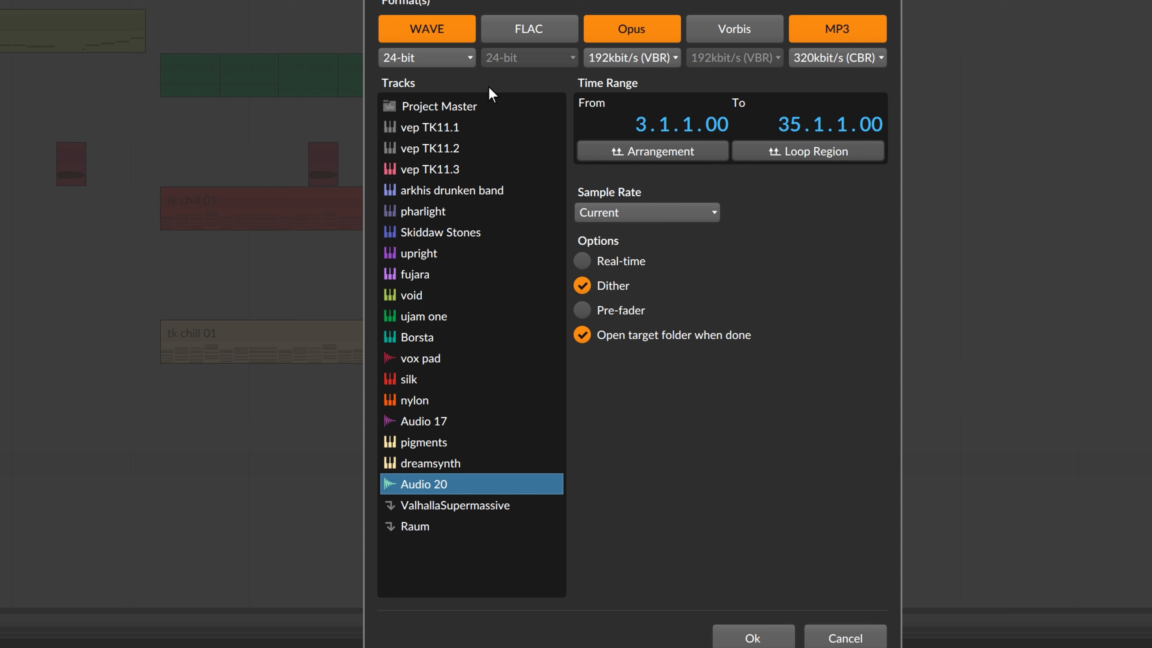
pyautogui.click(848, 30)
pyautogui.click(798, 153)
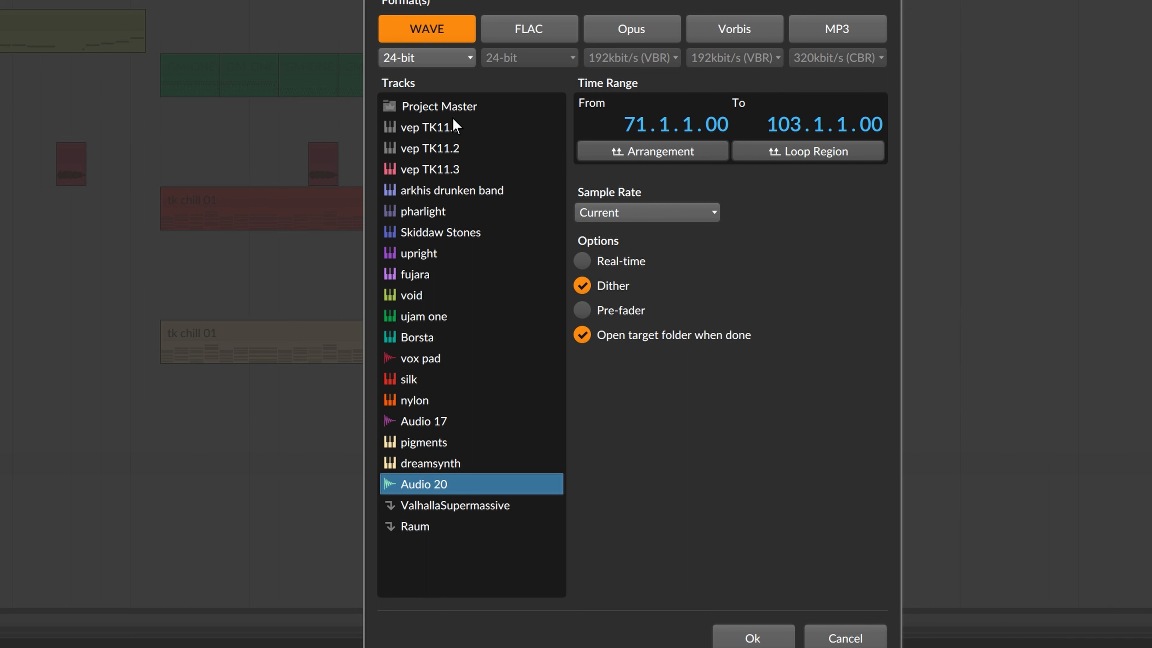
pyautogui.click(434, 104)
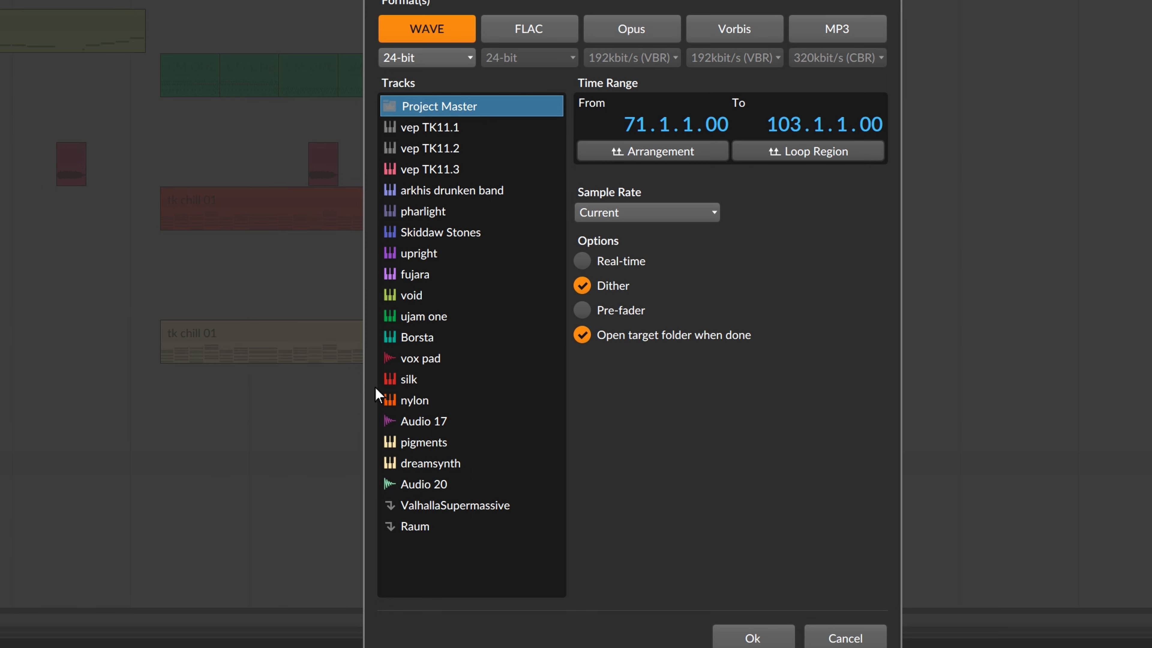
pyautogui.click(428, 484)
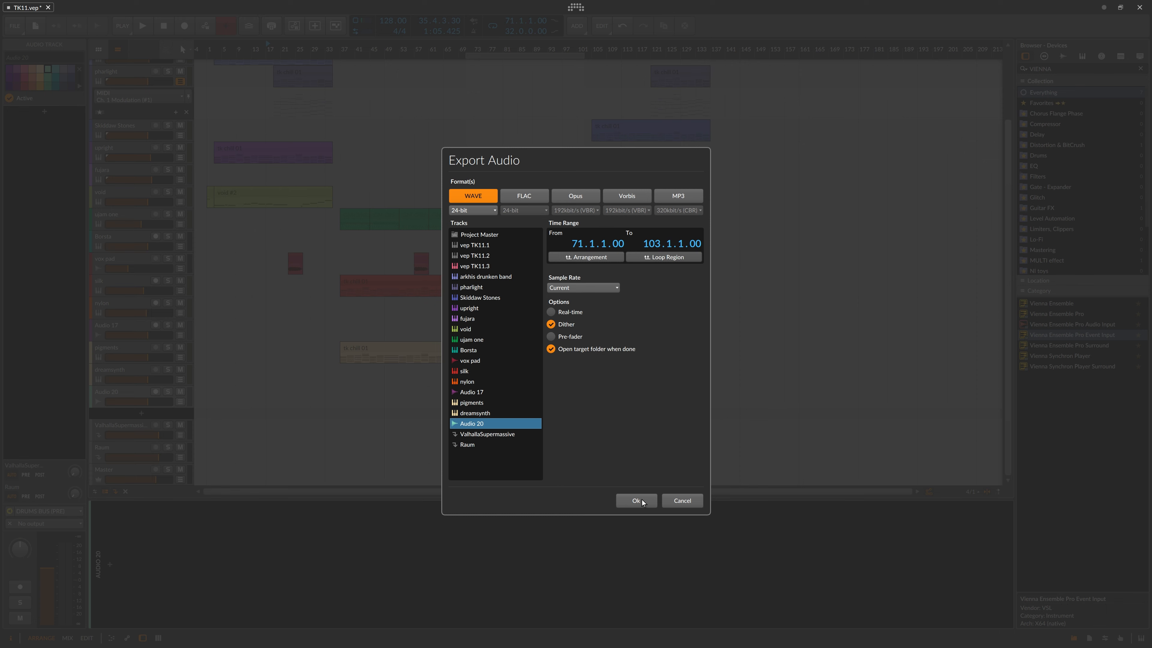
pyautogui.hotkey('alt', 'Tab')
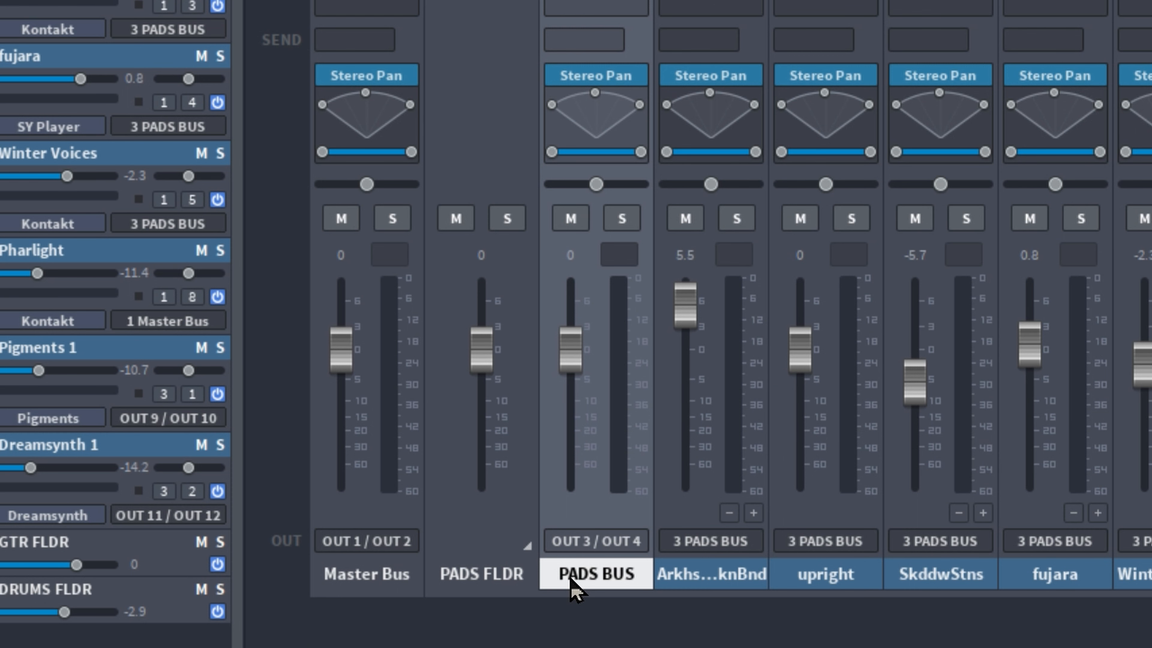
pyautogui.hotkey('alt', 'Tab')
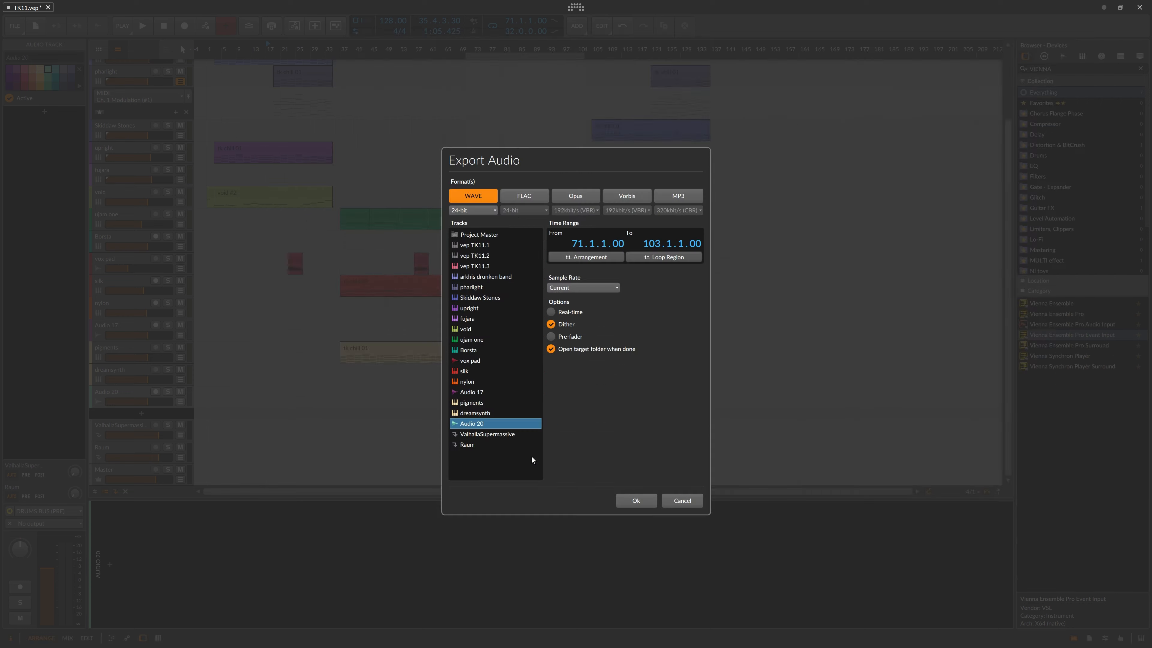
# Step: Confirm the export, save it as Audio 20.wav, and bring the _EXPORTS folder into view
pyautogui.click(628, 500)
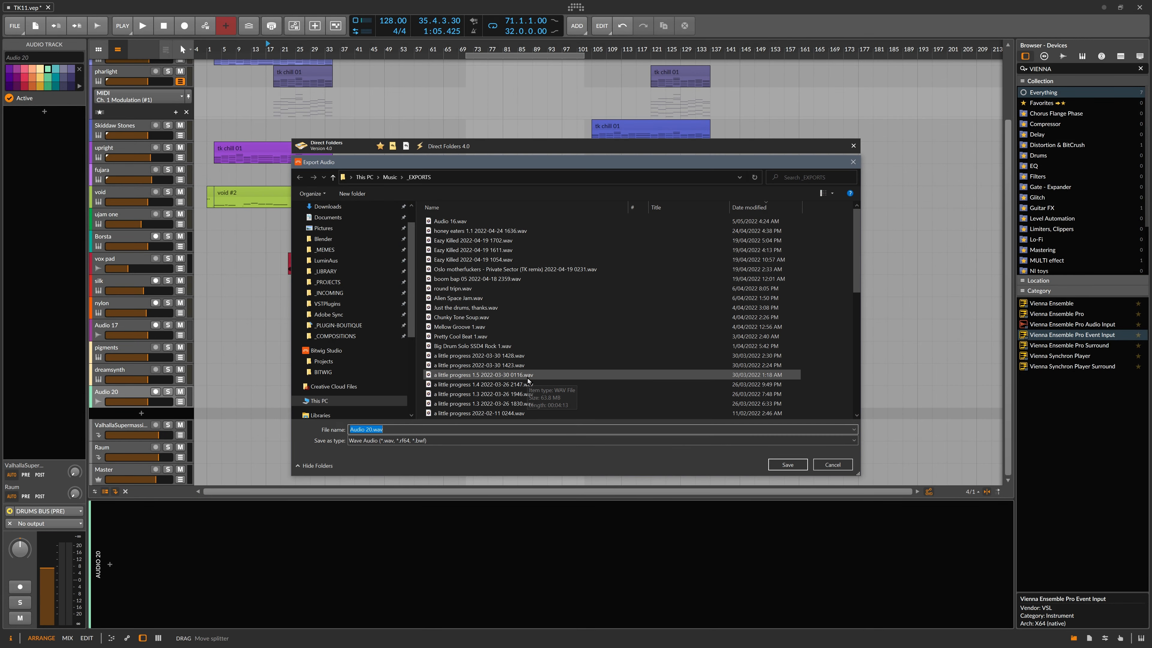
pyautogui.click(788, 465)
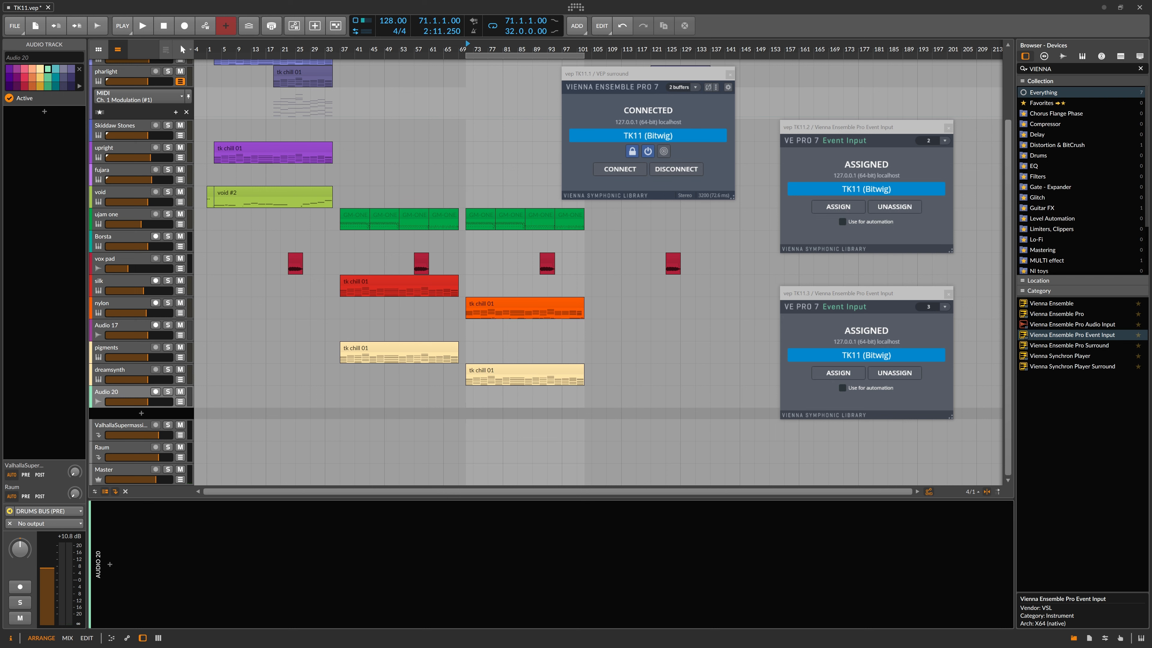
pyautogui.moveTo(1151, 7); pyautogui.dragTo(498, 155)
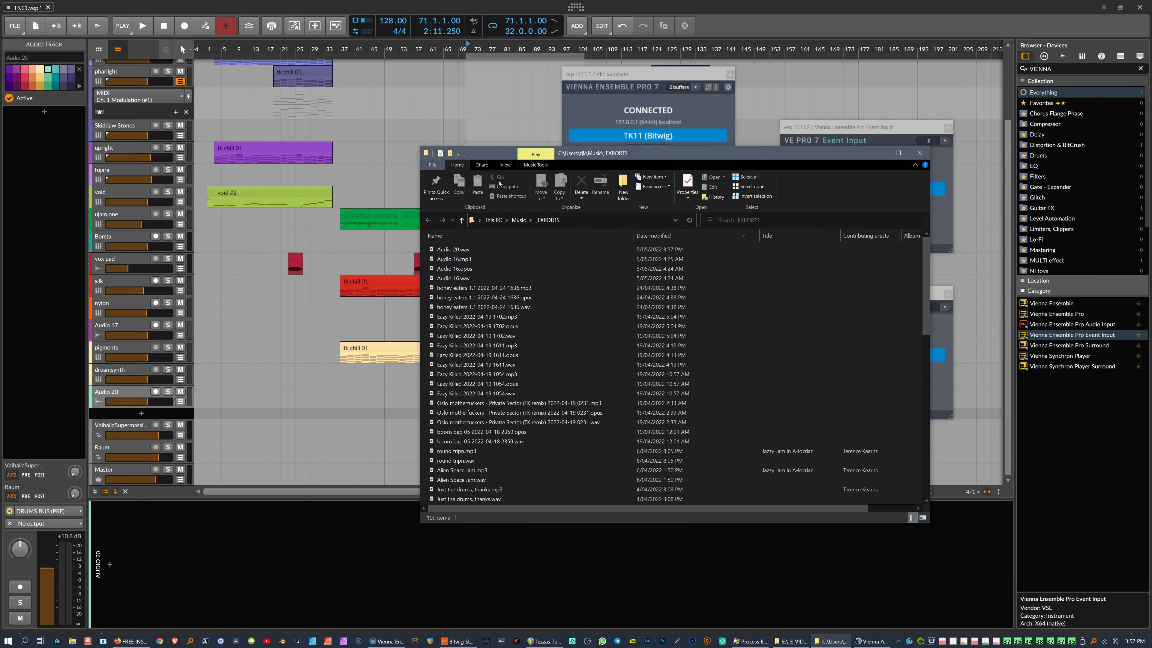
# Step: Play Audio 20.wav in Groove Music and close the _EXPORTS folder window
pyautogui.doubleClick(431, 250)
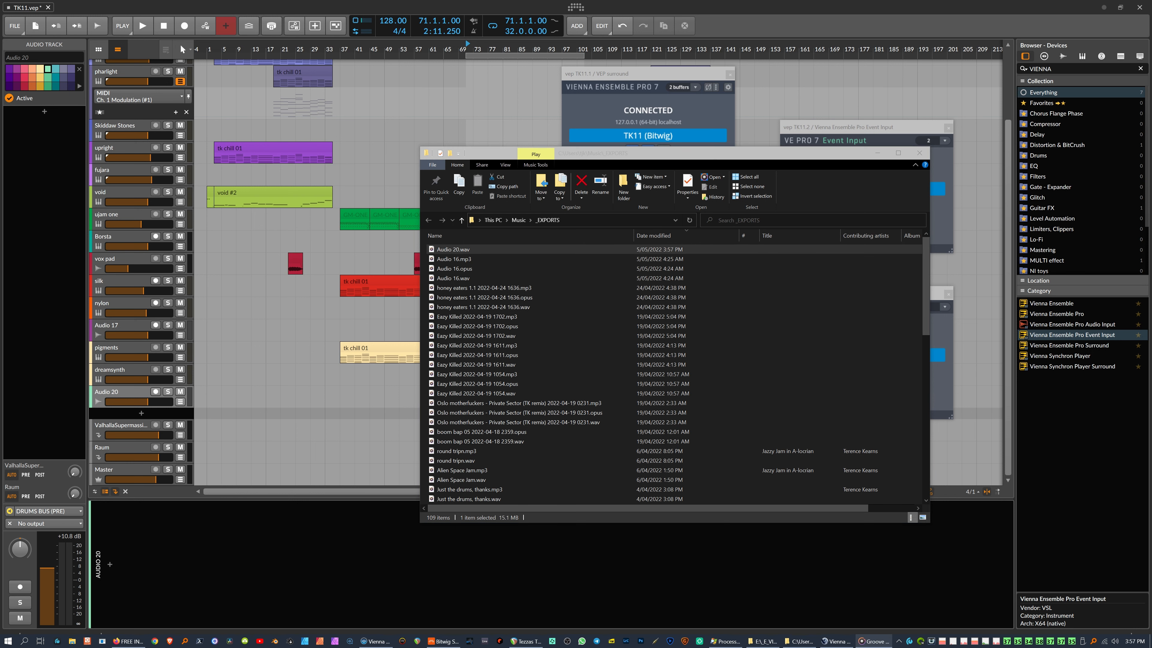
pyautogui.moveTo(1151, 62); pyautogui.dragTo(382, 119)
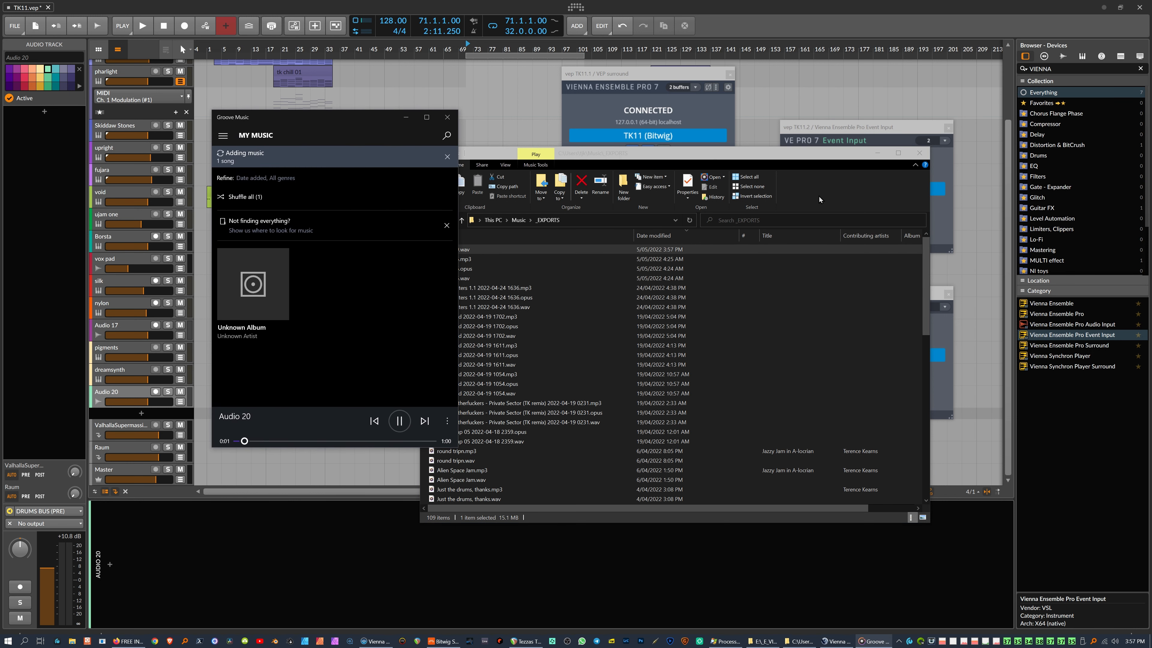
pyautogui.click(919, 153)
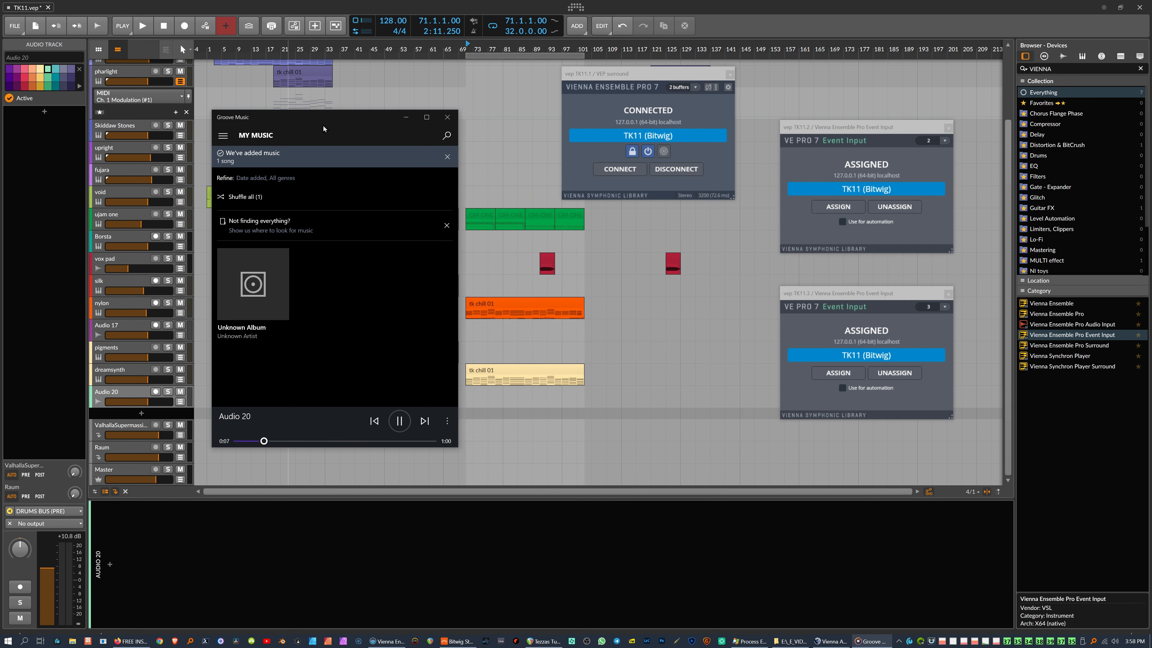
# Step: Skip playback ahead to about 0:31, pause it, and close Groove Music
pyautogui.moveTo(323, 121); pyautogui.dragTo(534, 127)
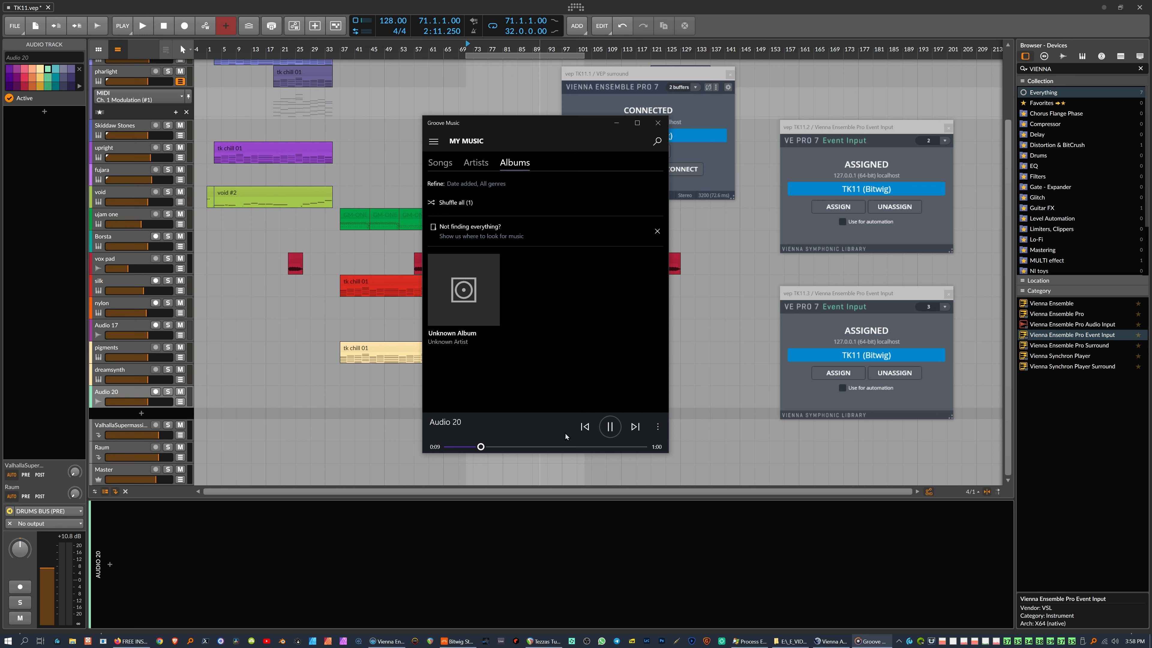
pyautogui.click(551, 447)
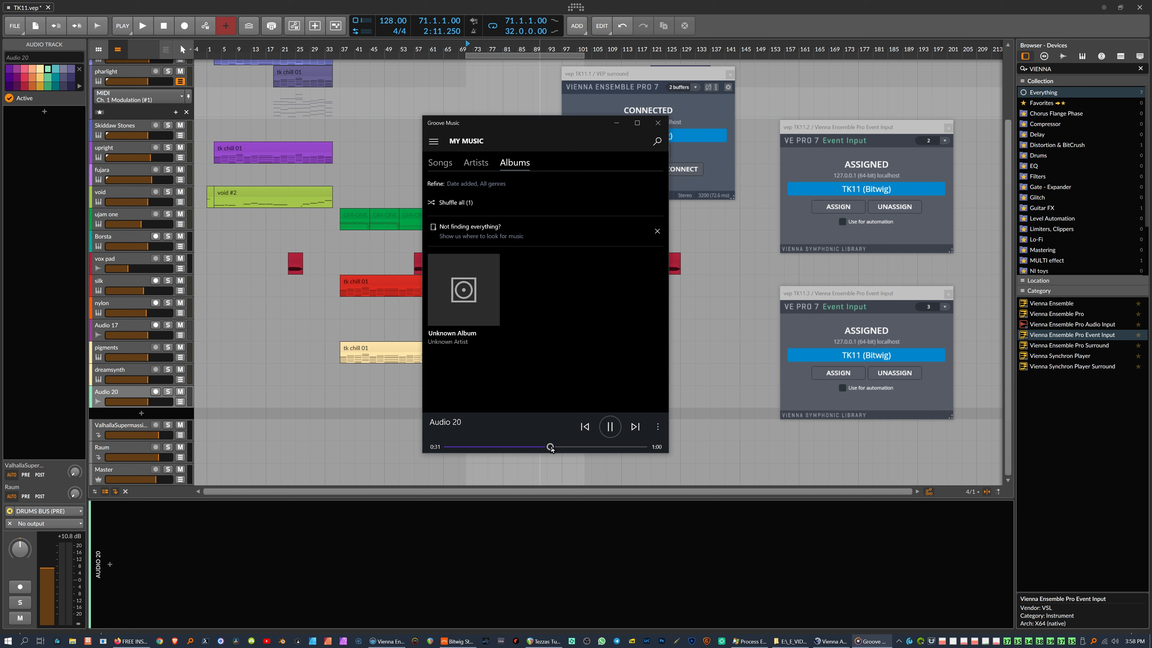
pyautogui.click(609, 431)
pyautogui.click(121, 392)
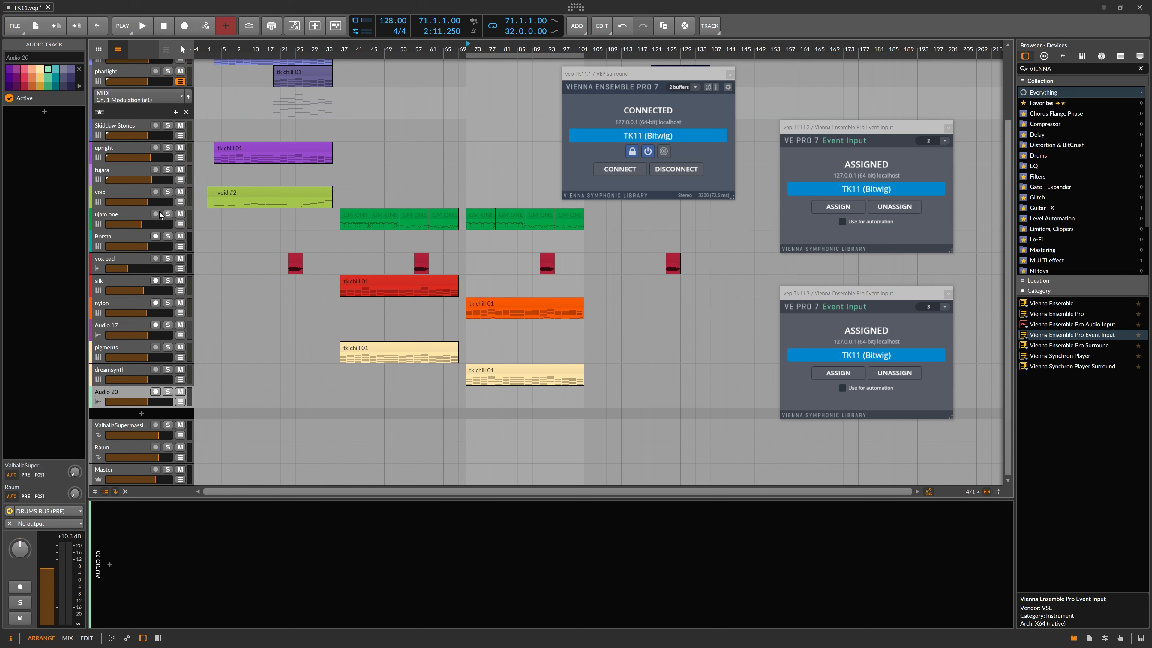
pyautogui.scroll(3, 127, 227)
# Step: Select the vep TK11.1 track, then switch to the Vienna Ensemble Pro Server mixer
pyautogui.click(127, 67)
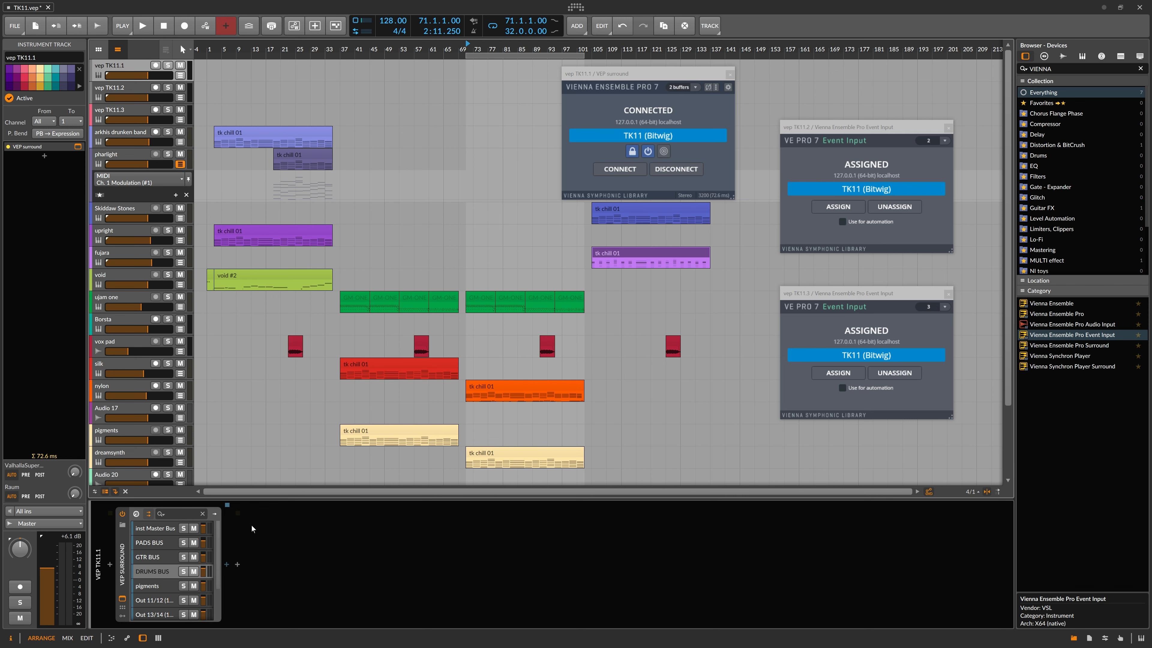
pyautogui.hotkey('alt', 'Tab')
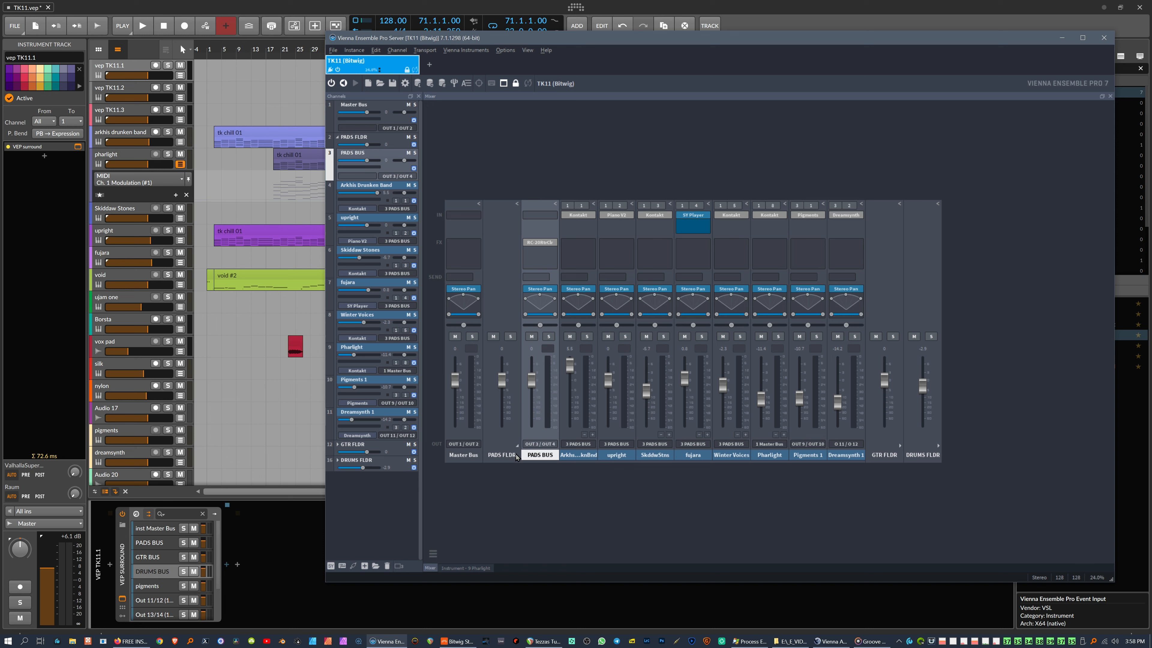
# Step: Expand DRUMS FLDR, select the DRUMS BUS channel, and save the TK11 (Bitwig) server project
pyautogui.click(937, 445)
pyautogui.click(961, 455)
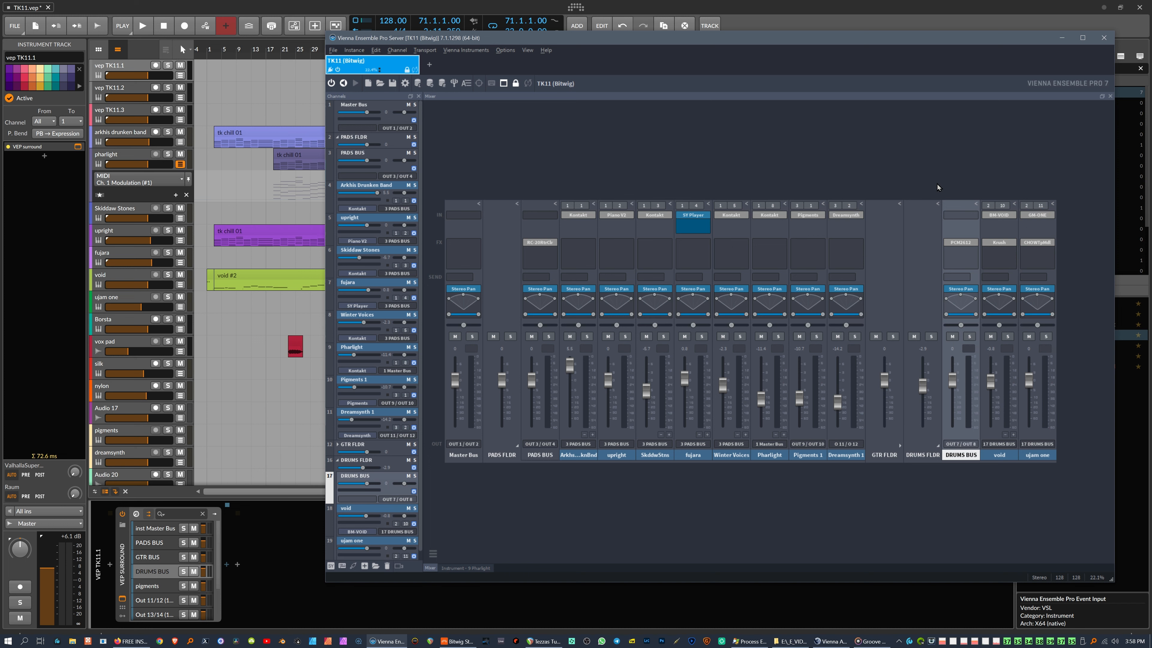
pyautogui.moveTo(1034, 42); pyautogui.dragTo(996, 63)
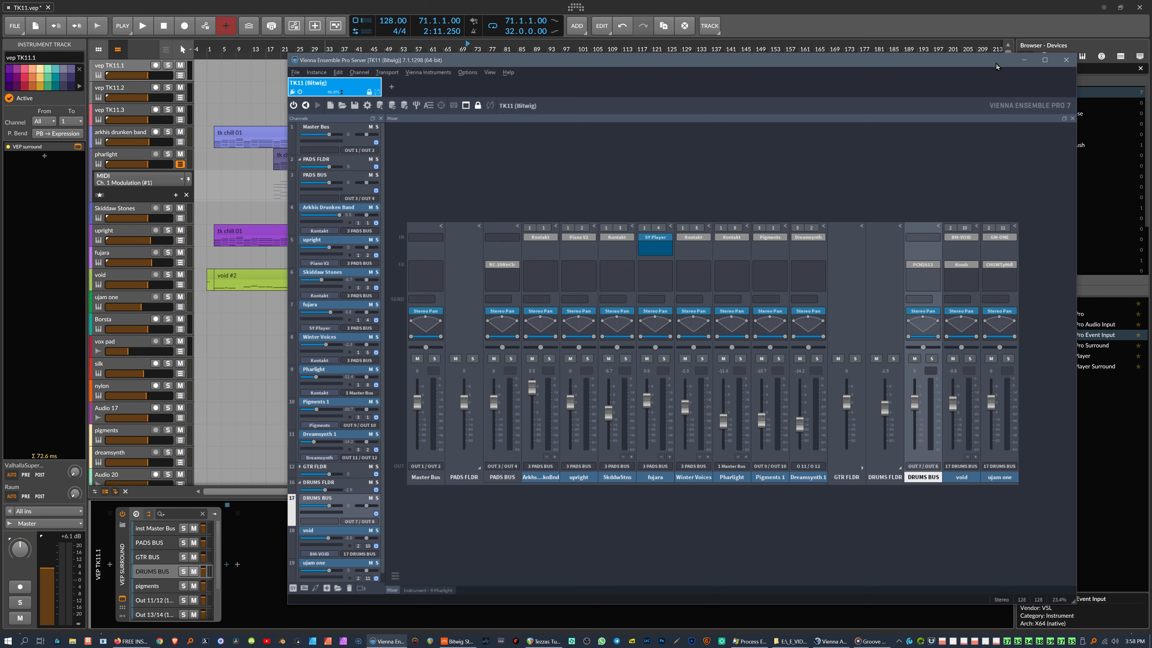
pyautogui.hotkey('ctrl', 's')
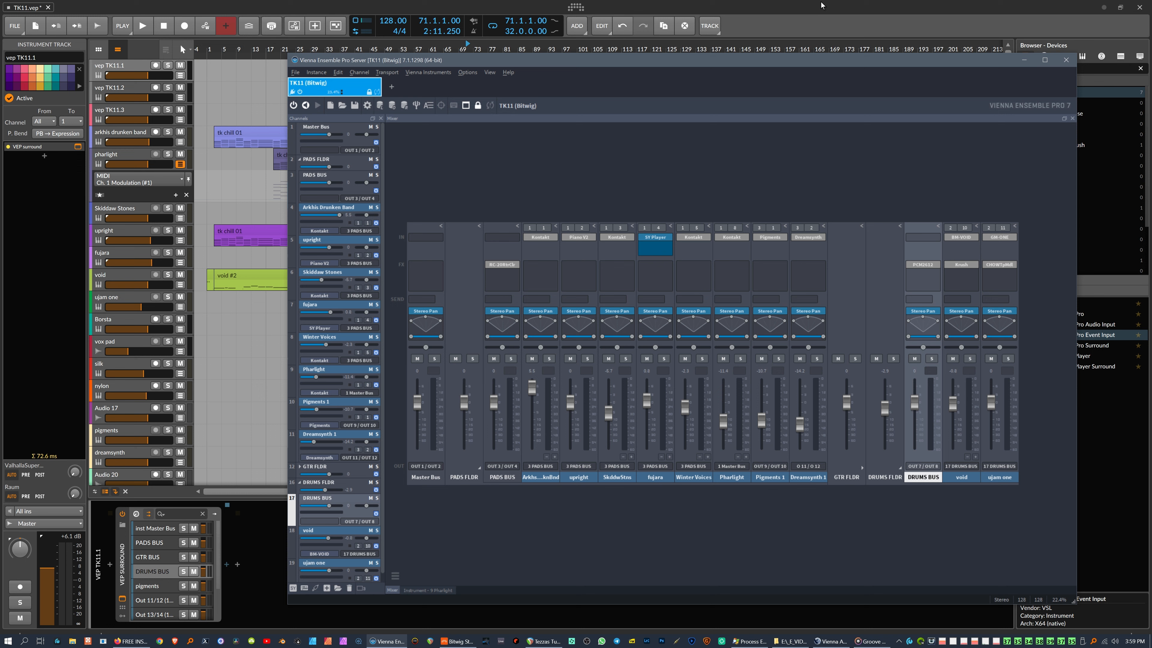
# Step: Verify in Bitwig's Settings > Audio that the device is ReaRoute ASIO (x64), then close settings
pyautogui.click(822, 6)
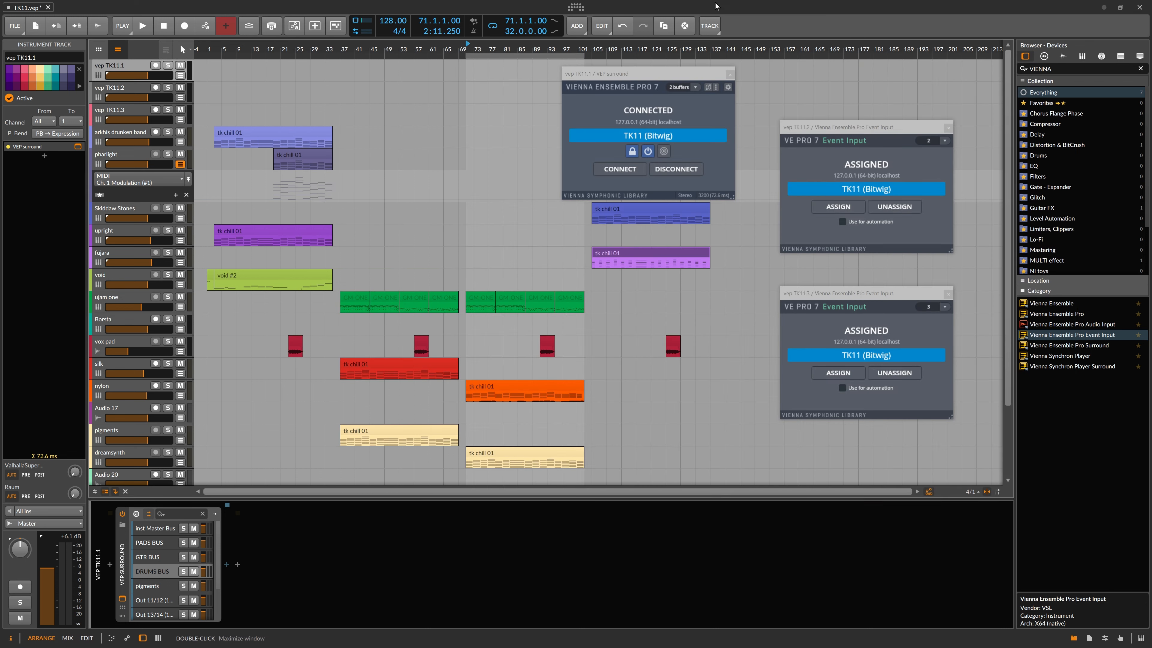
pyautogui.click(575, 7)
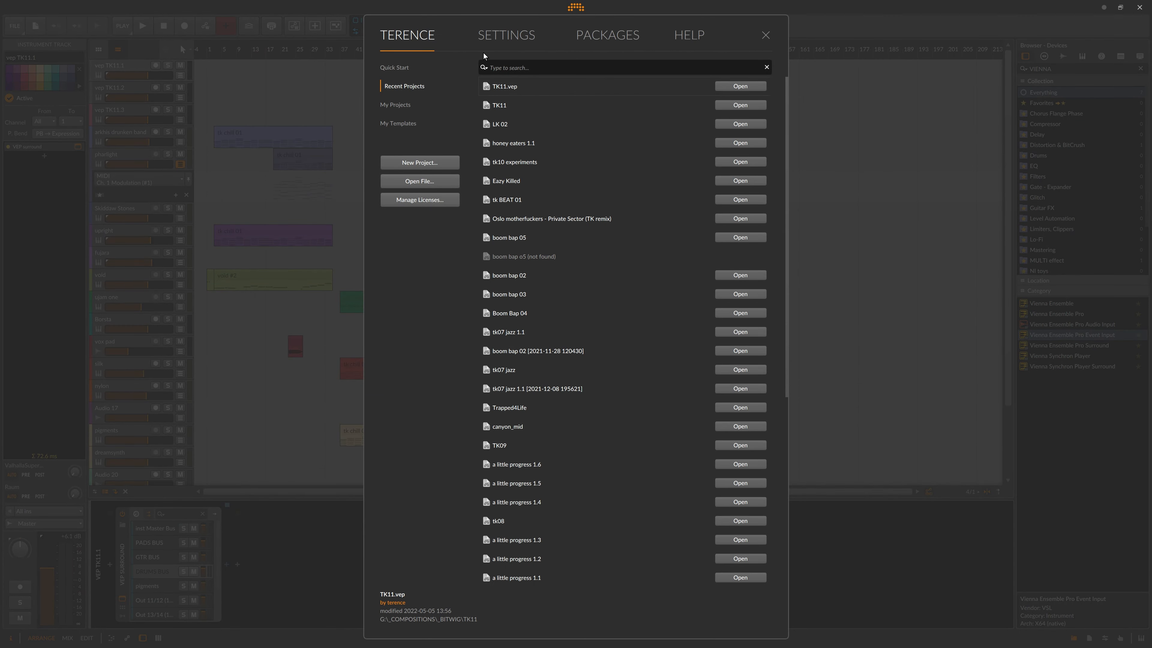
pyautogui.click(506, 36)
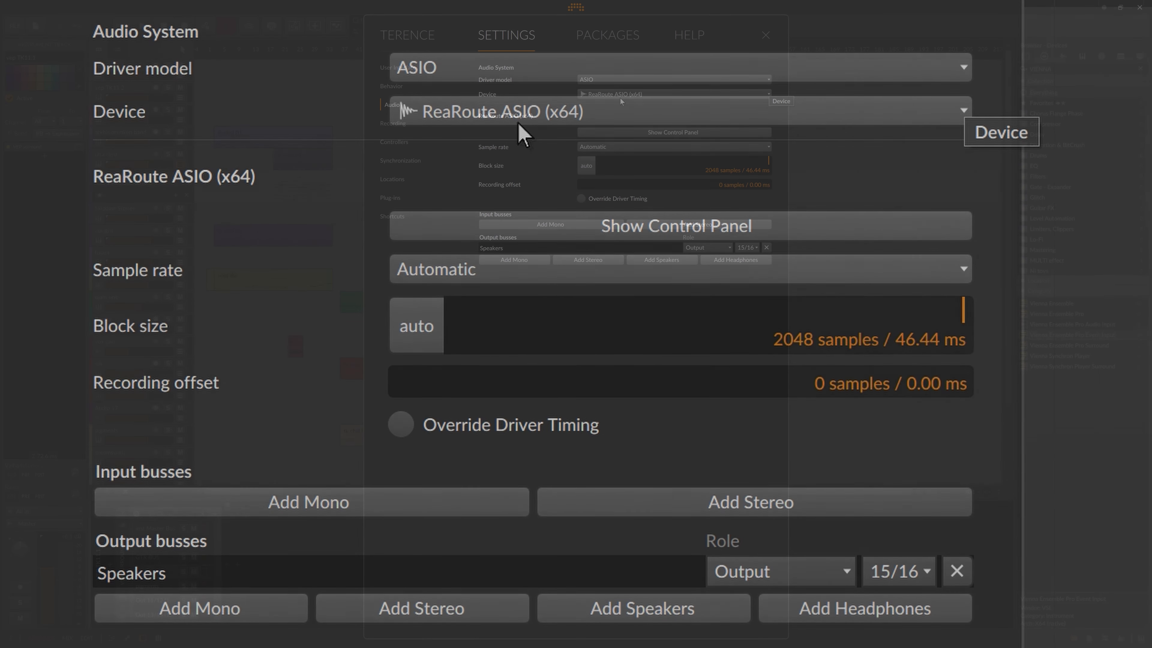
pyautogui.click(766, 35)
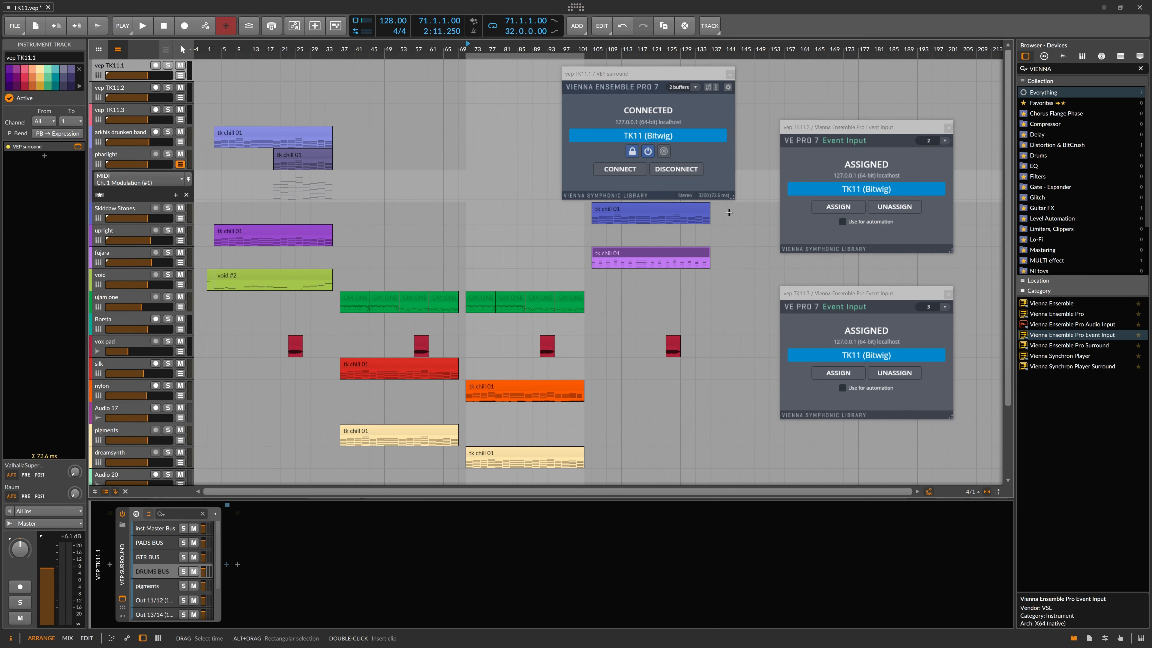
pyautogui.hotkey('alt', 'Tab')
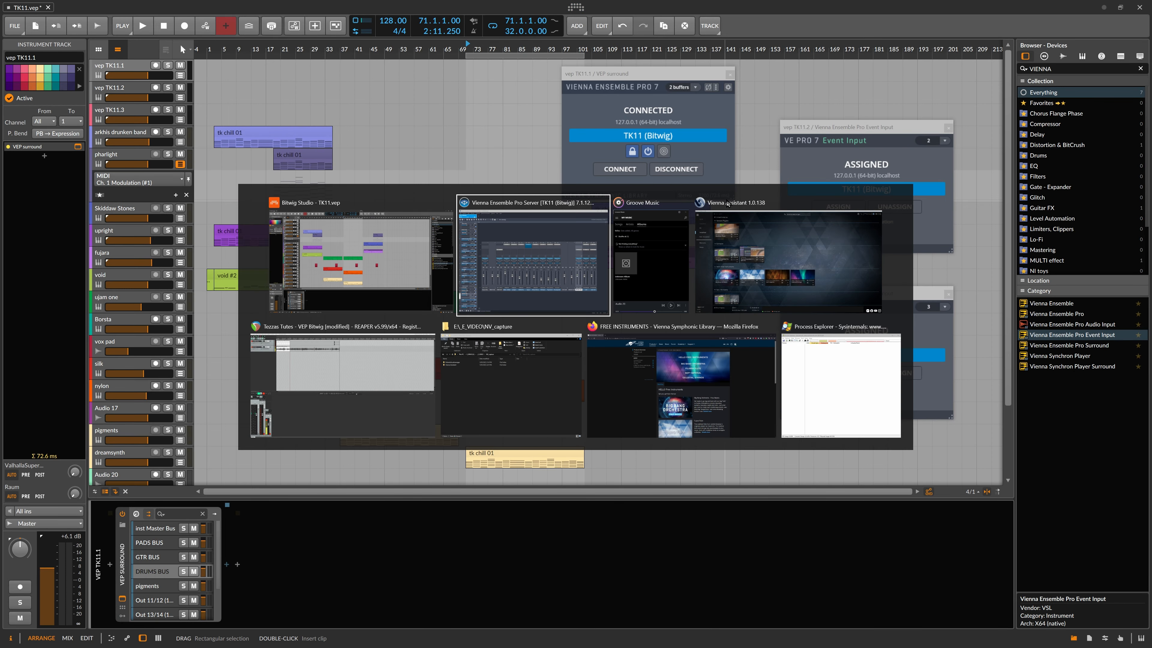
# Step: Confirm REAPER's ext DAW output track still takes input from ReaRoute 15/16, then return to Bitwig
pyautogui.click(383, 373)
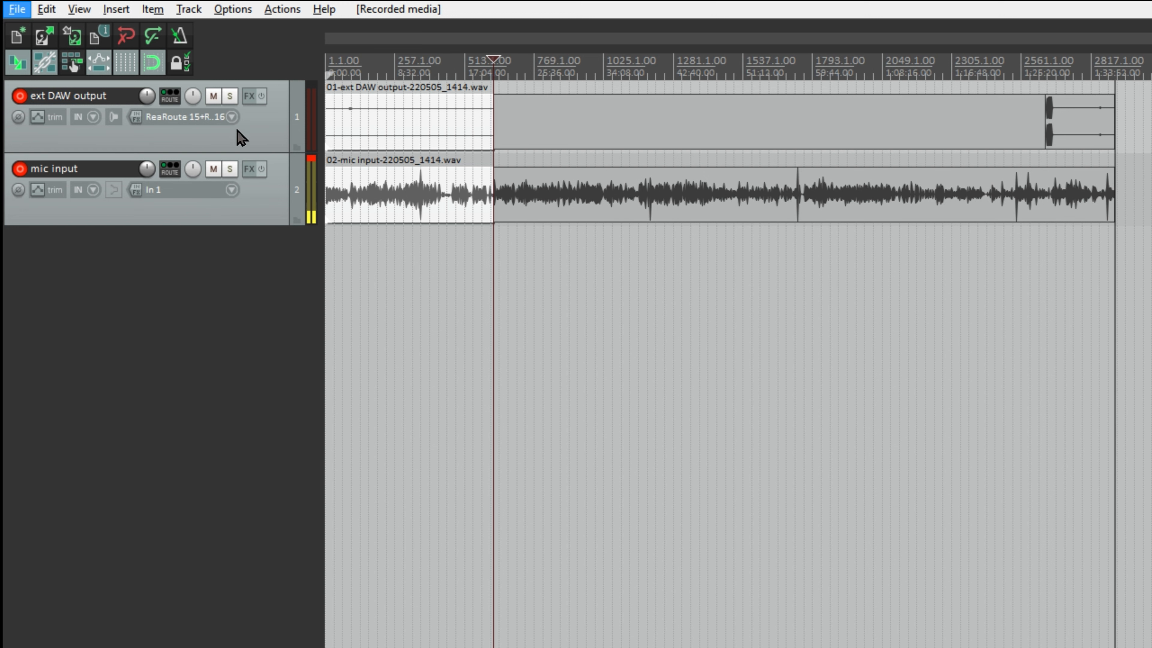
pyautogui.click(232, 118)
pyautogui.moveTo(291, 150)
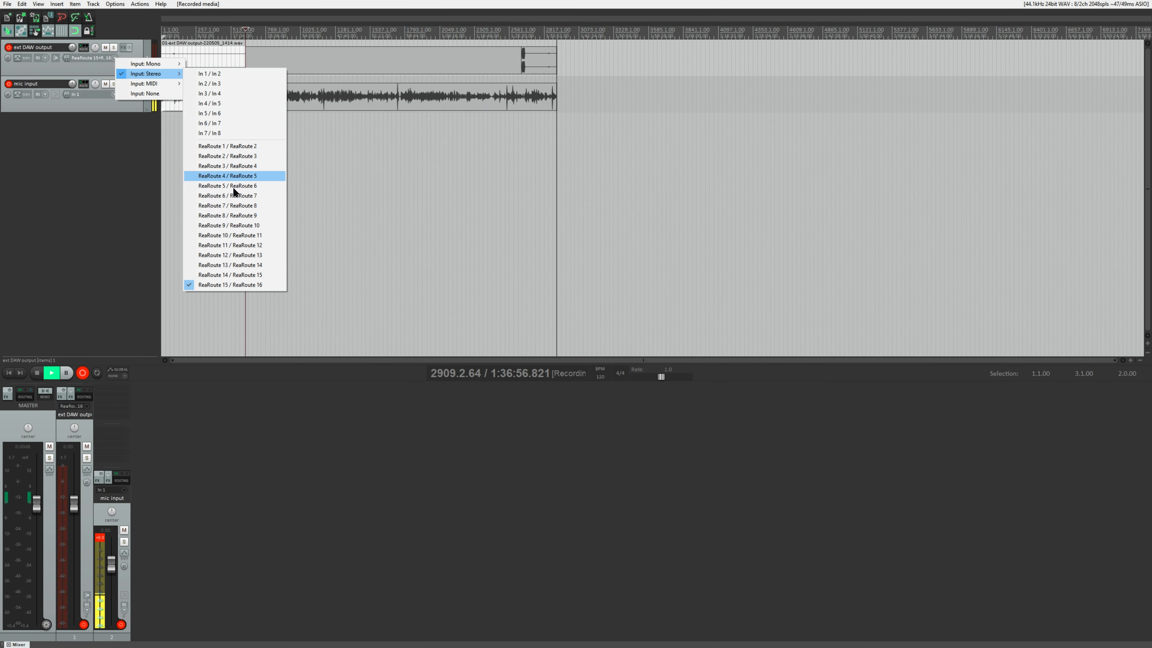
pyautogui.click(76, 166)
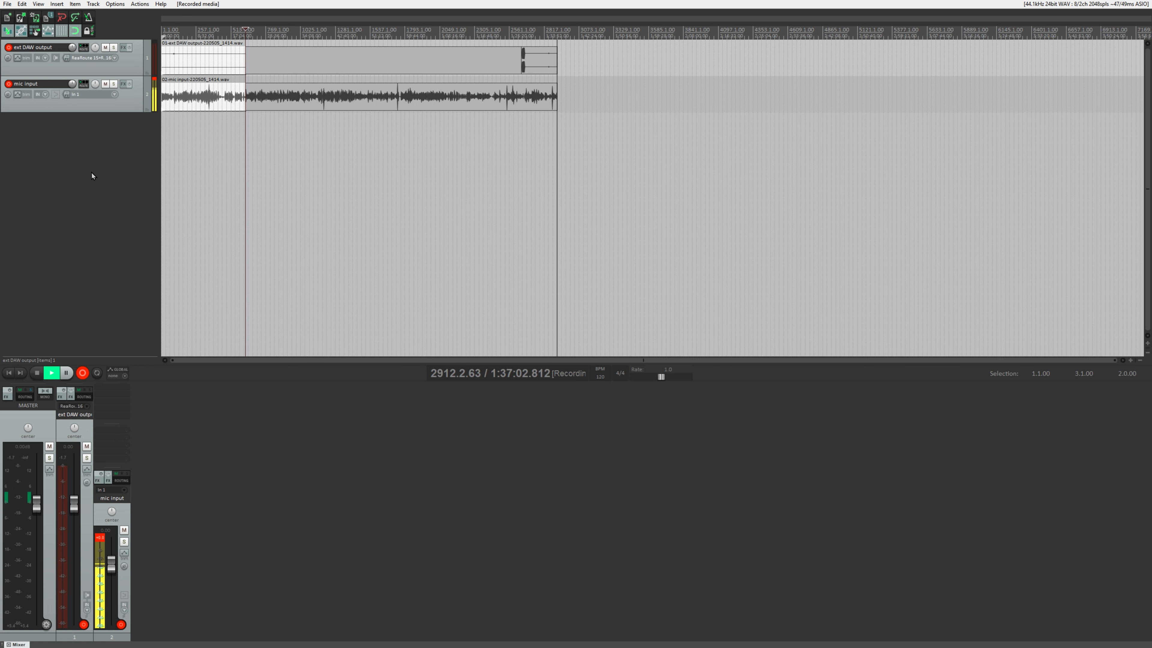
pyautogui.hotkey('alt', 'Tab')
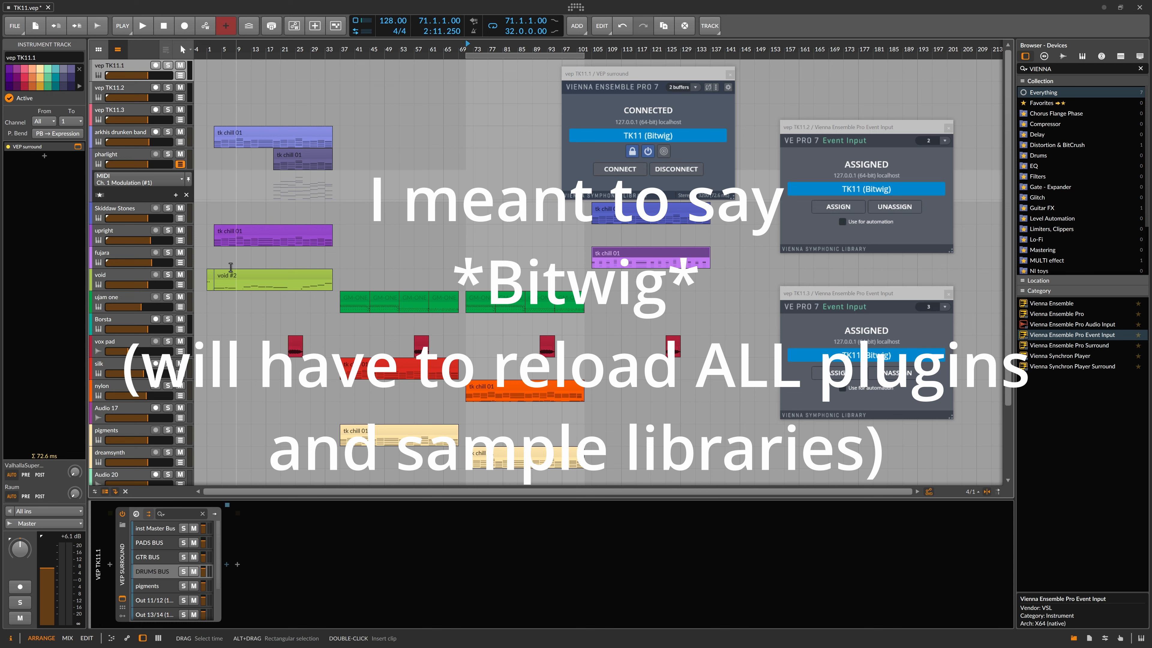
pyautogui.hotkey('alt', 'Tab')
pyautogui.hotkey('alt', 'Tab')
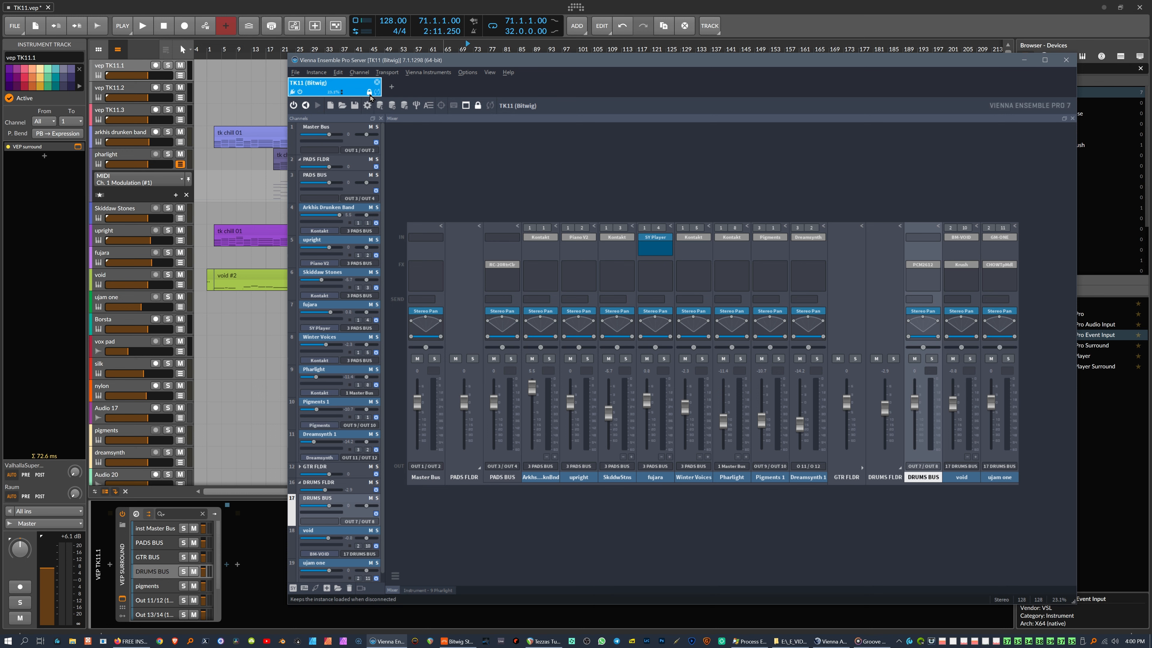
pyautogui.moveTo(466, 63); pyautogui.dragTo(472, 109)
pyautogui.click(47, 200)
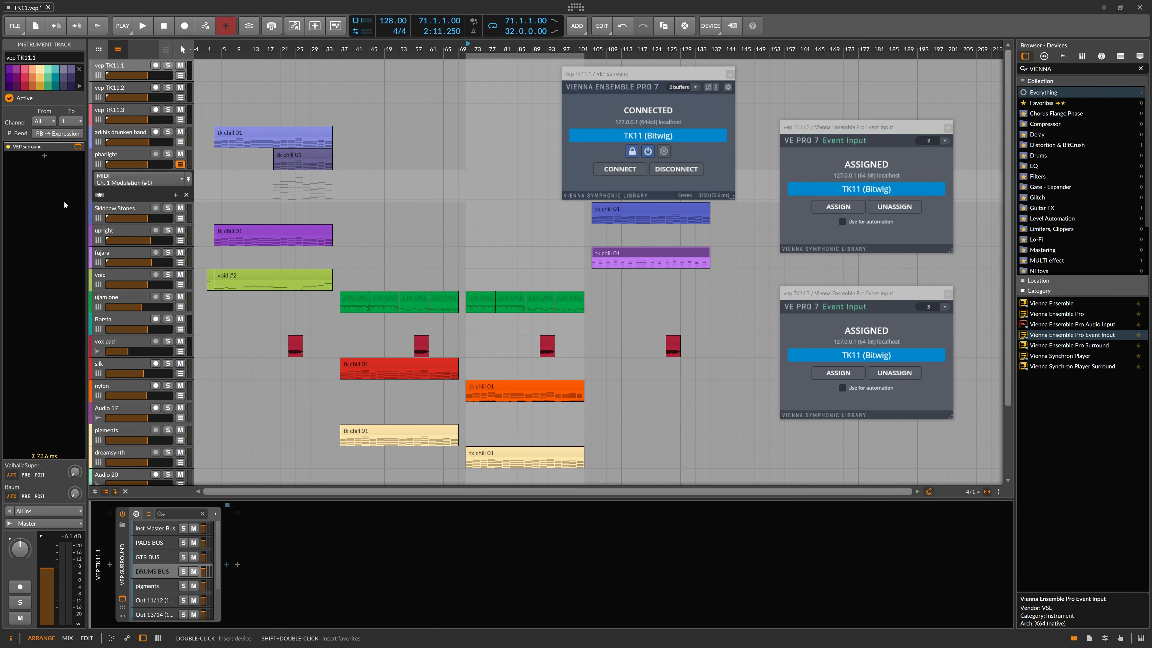
# Step: Close TK11.vep without saving changes, then reopen it from the TERENCE recent projects list
pyautogui.click(48, 8)
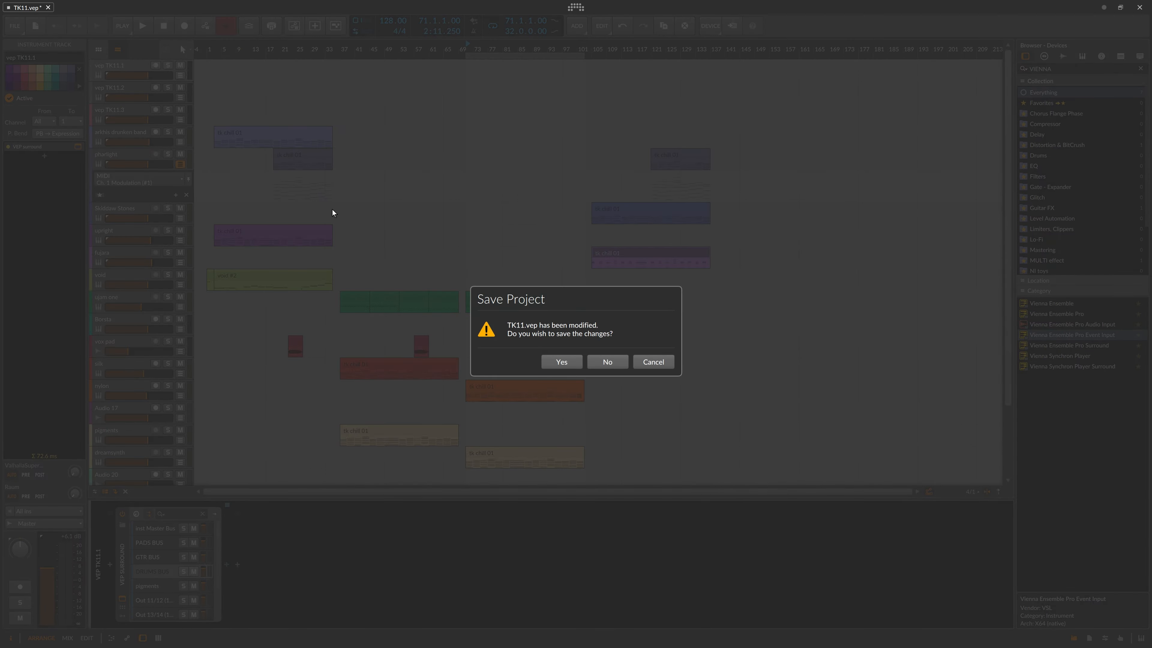
pyautogui.click(607, 361)
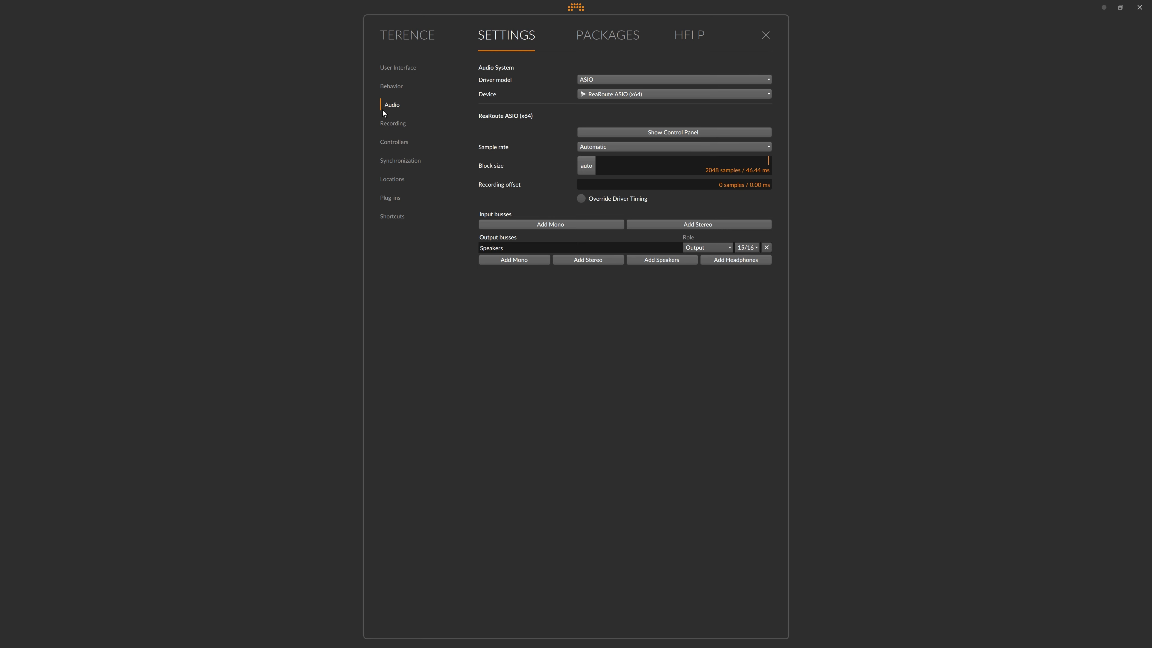
pyautogui.click(405, 44)
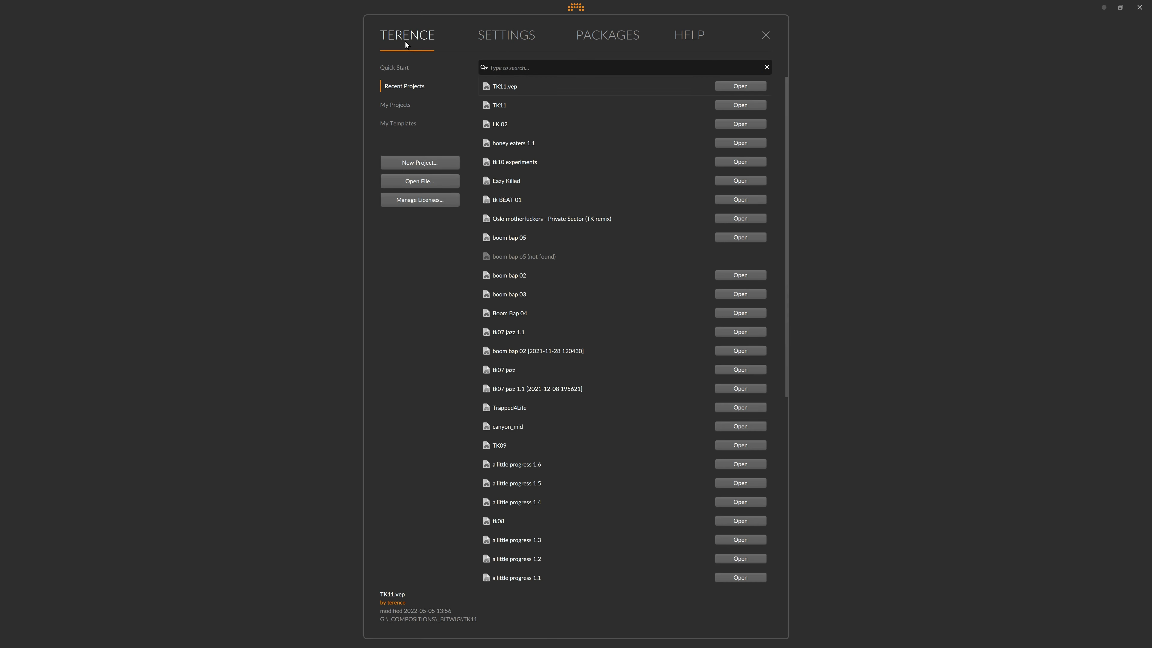
pyautogui.click(735, 86)
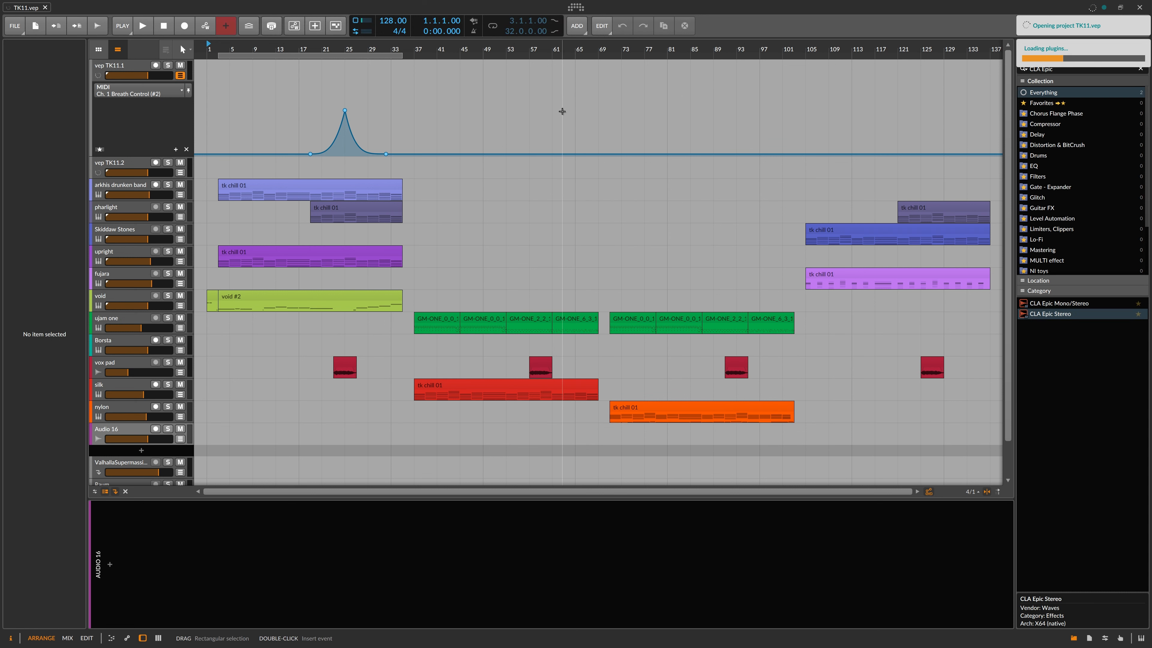
# Step: Start TK11 playback in Bitwig and bring the Vienna Ensemble Pro Server mixer forward to watch its meters
pyautogui.hotkey('alt', 'Tab')
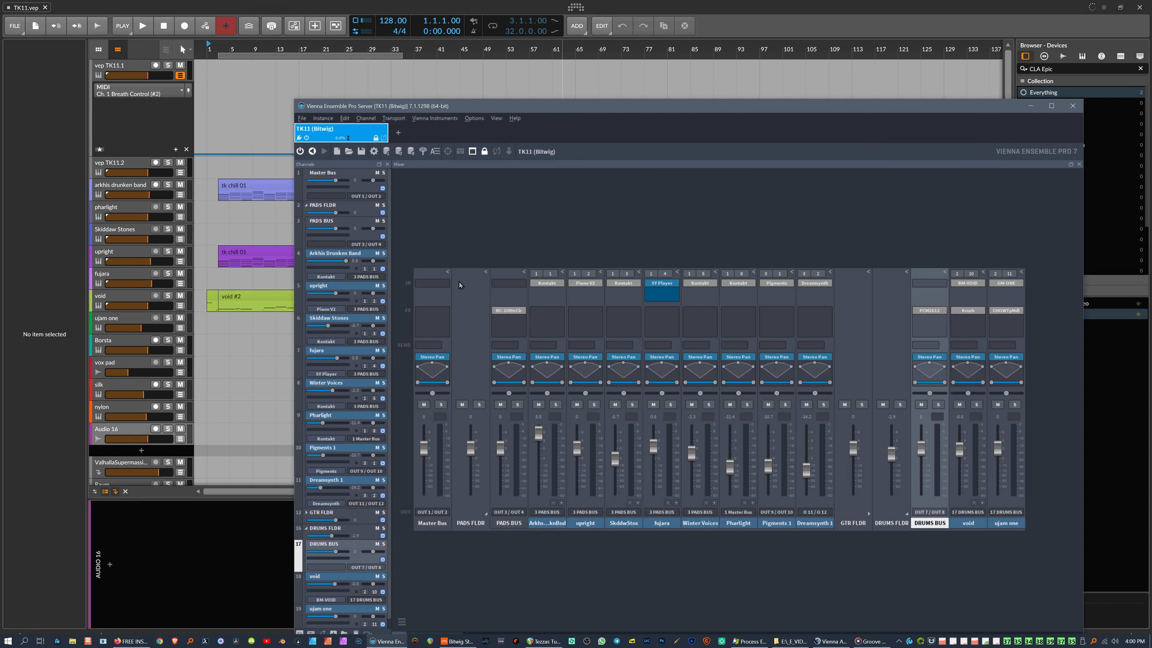
pyautogui.click(325, 5)
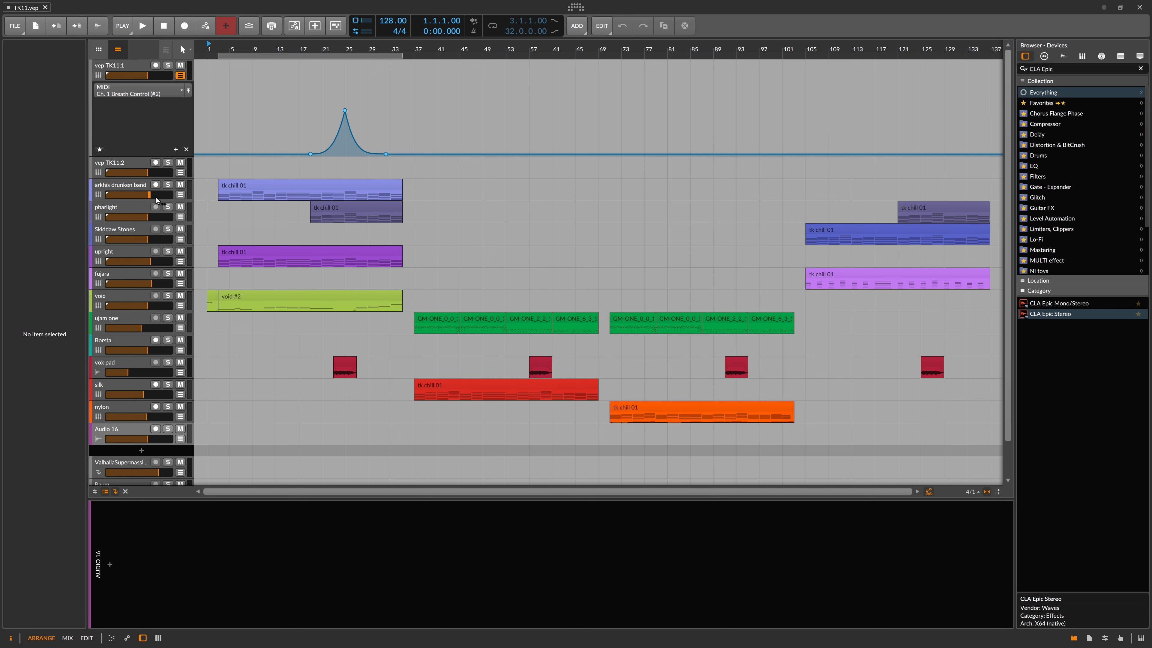
pyautogui.click(139, 29)
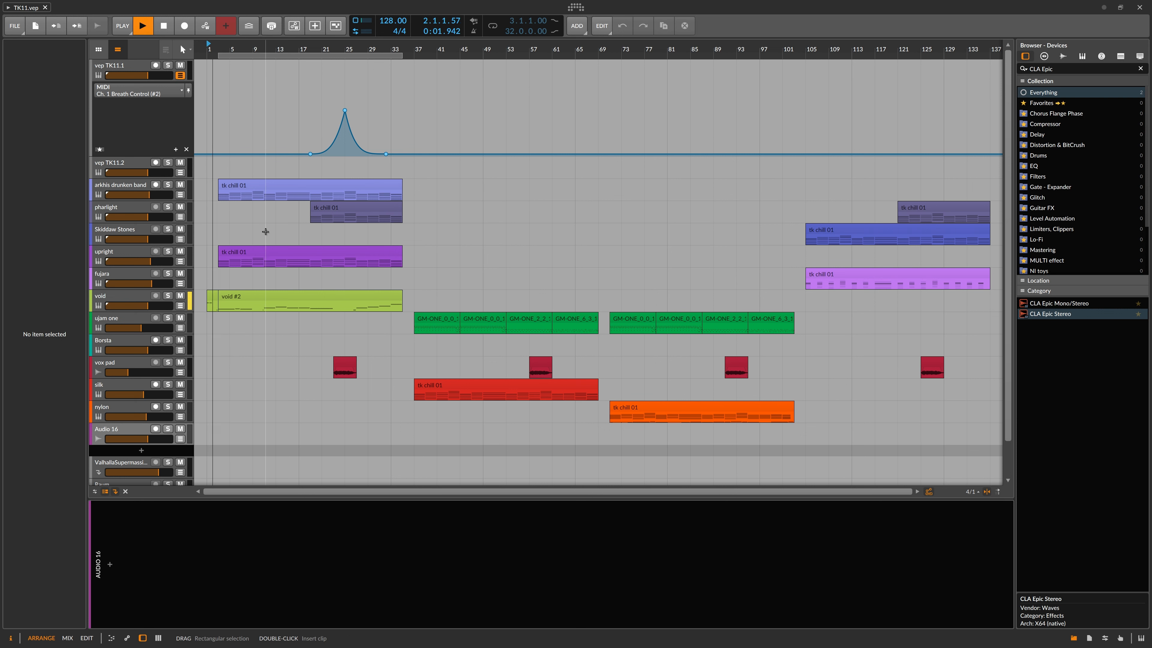
pyautogui.hotkey('alt', 'Tab')
pyautogui.hotkey('alt', 'Tab')
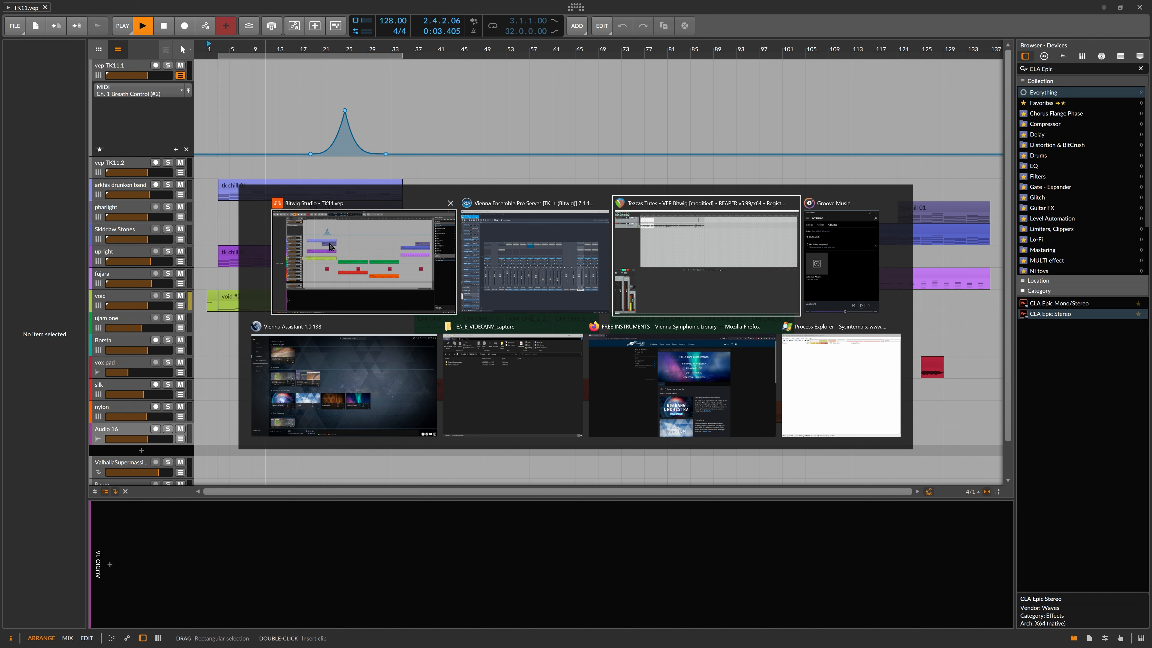
pyautogui.click(512, 264)
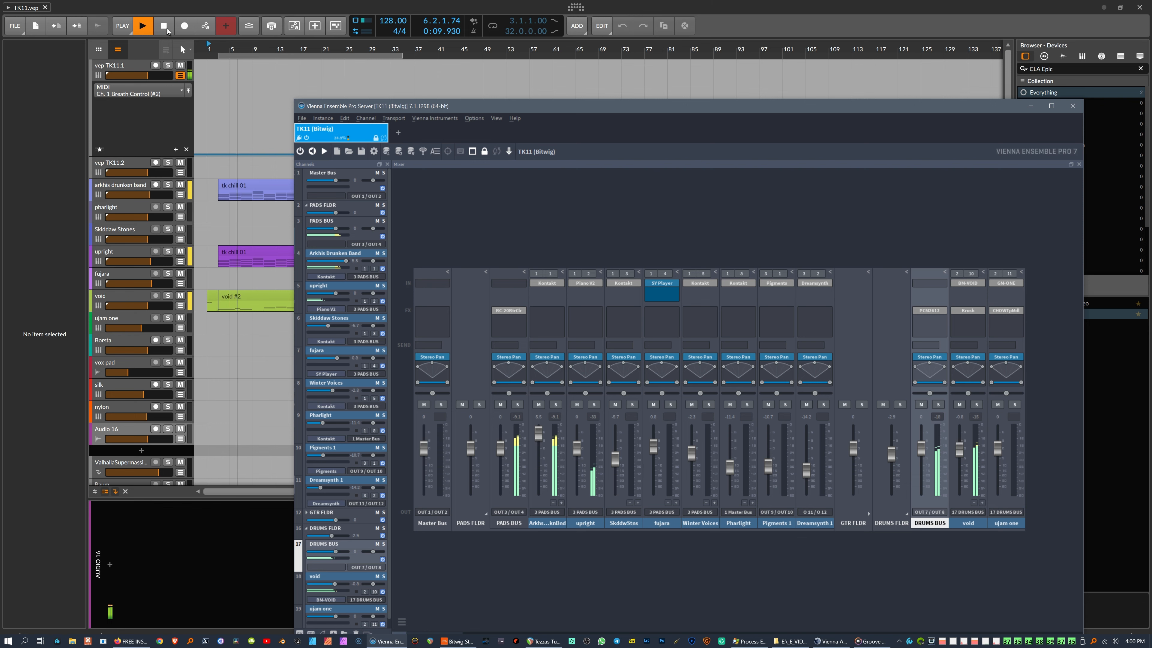
pyautogui.hotkey('alt', 'Tab')
pyautogui.hotkey('alt', 'Tab')
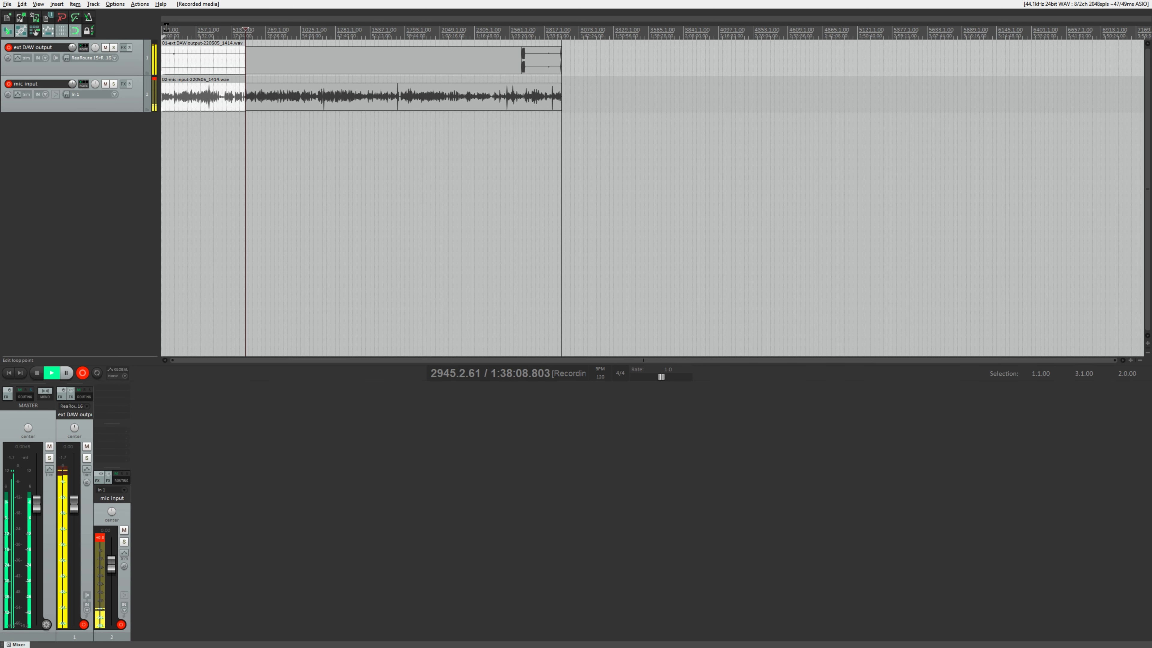
# Step: After checking REAPER's ext DAW output meters, switch through the VEP mixer back to the Bitwig arrangement
pyautogui.hotkey('alt', 'Tab')
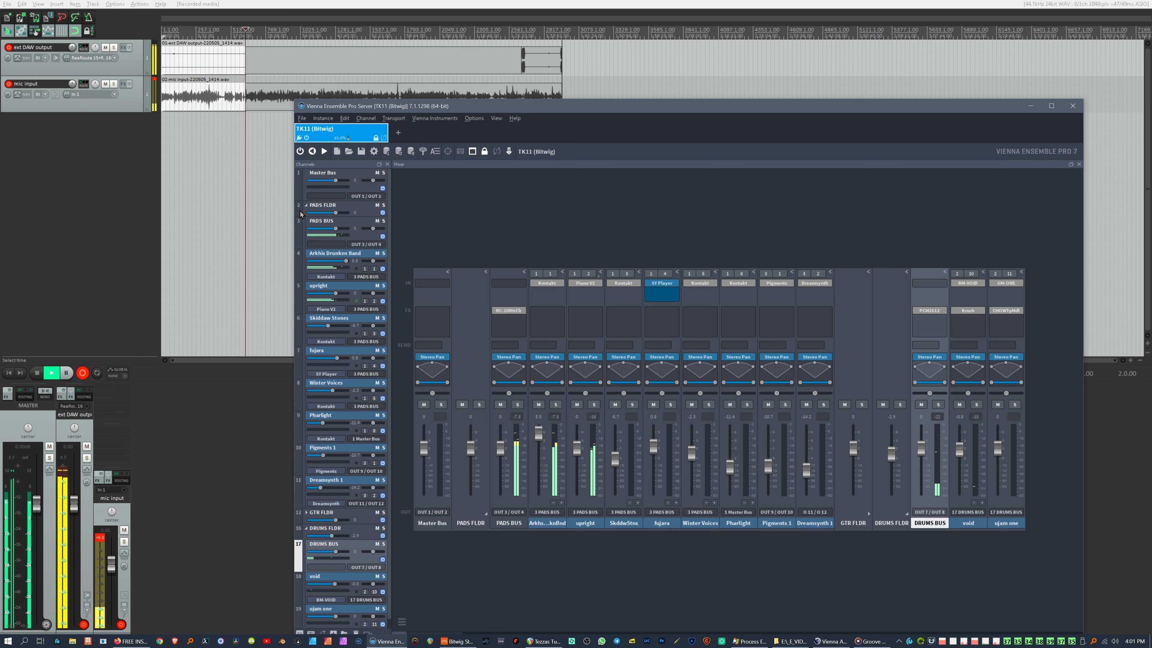
pyautogui.hotkey('alt', 'Tab')
pyautogui.hotkey('alt', 'Tab')
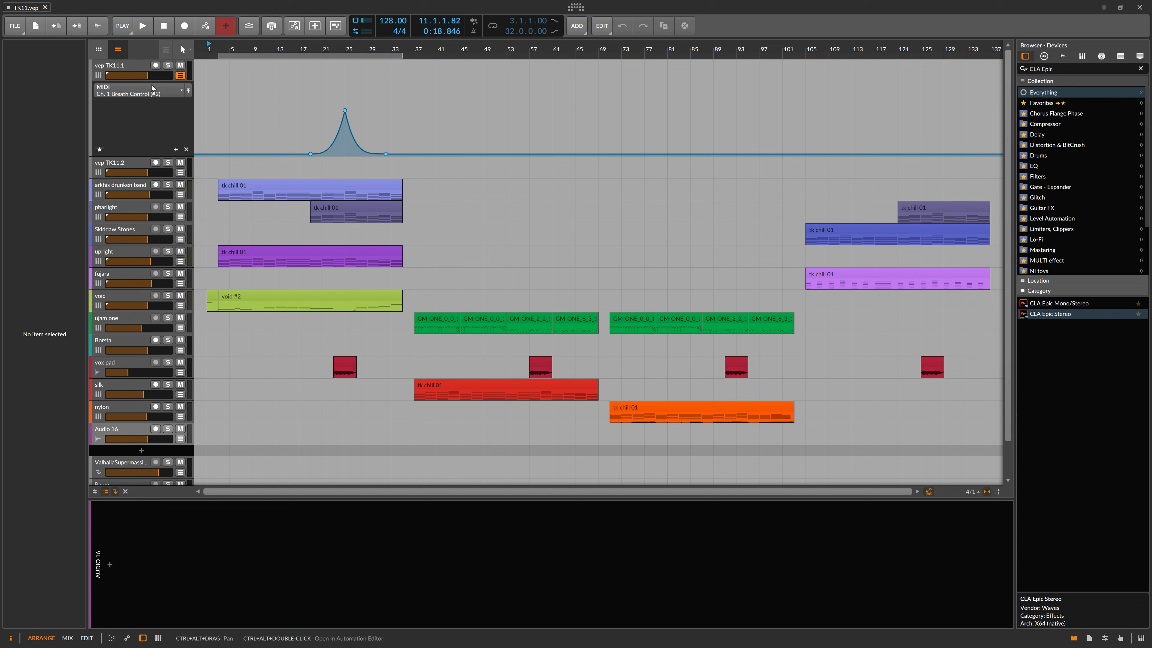
# Step: Bring the VEP Server TK11 (Bitwig) mixer forward and reposition it higher and left over the arrangement
pyautogui.hotkey('alt', 'Tab')
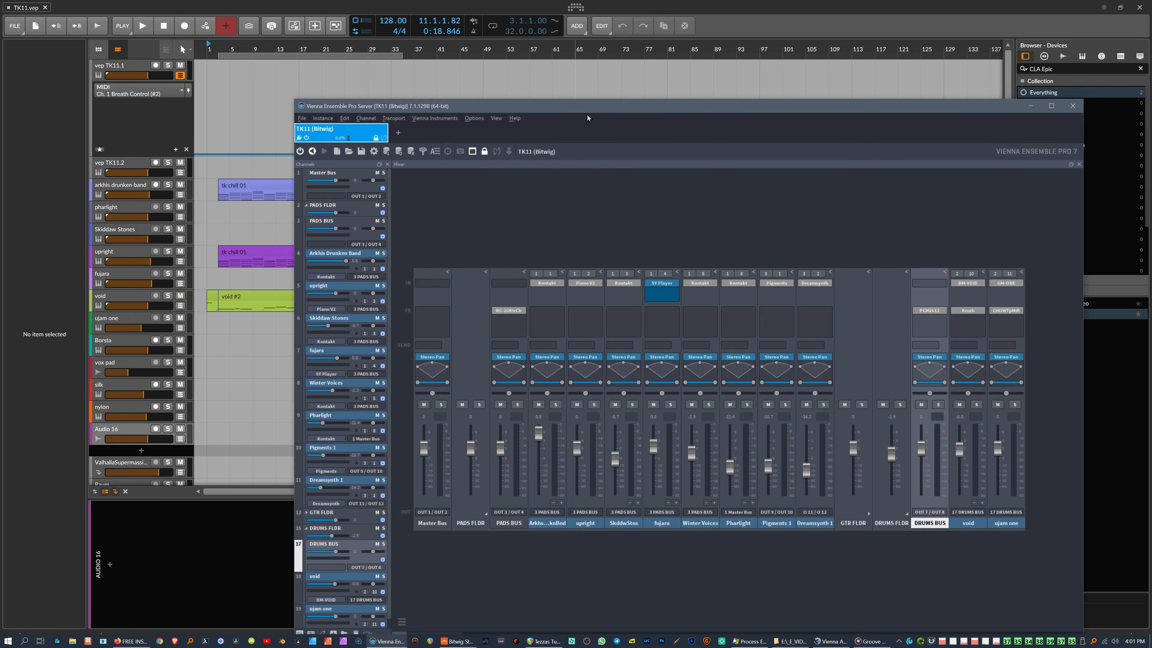
pyautogui.moveTo(590, 113); pyautogui.dragTo(594, 86)
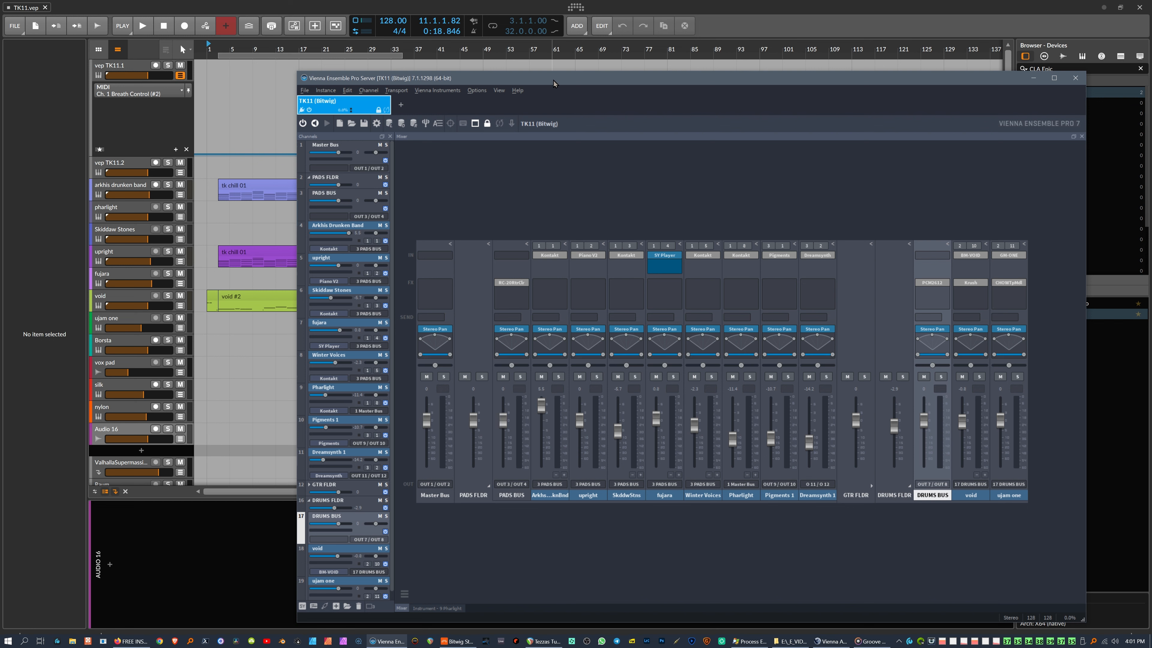
pyautogui.moveTo(553, 80); pyautogui.dragTo(550, 44)
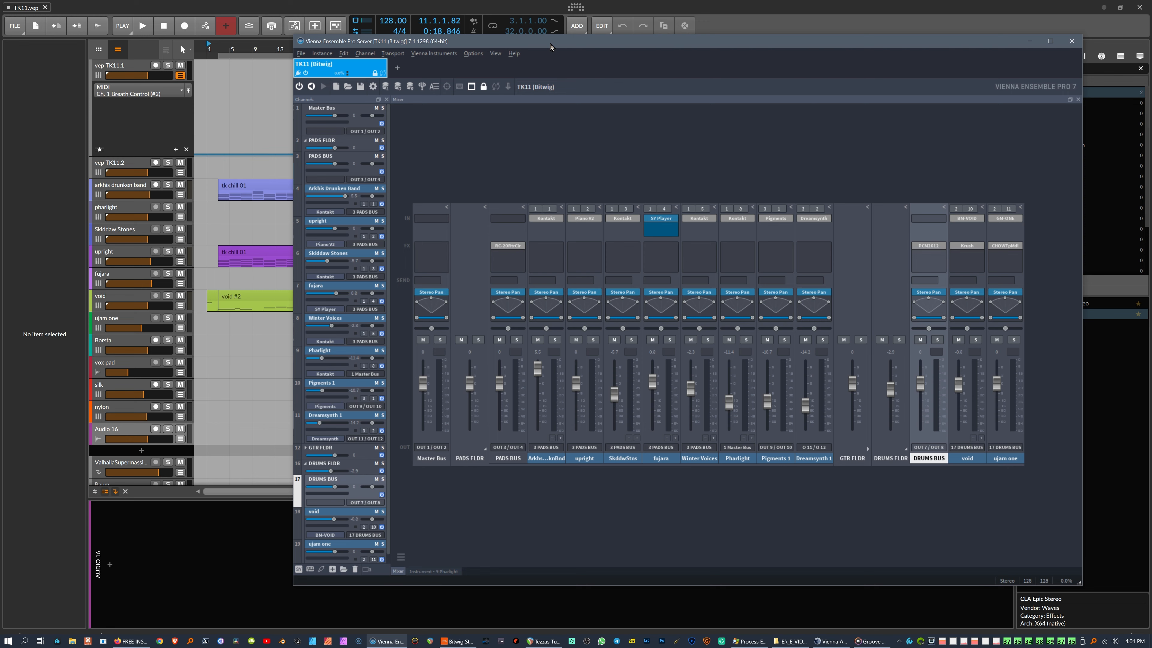
pyautogui.moveTo(550, 44); pyautogui.dragTo(524, 38)
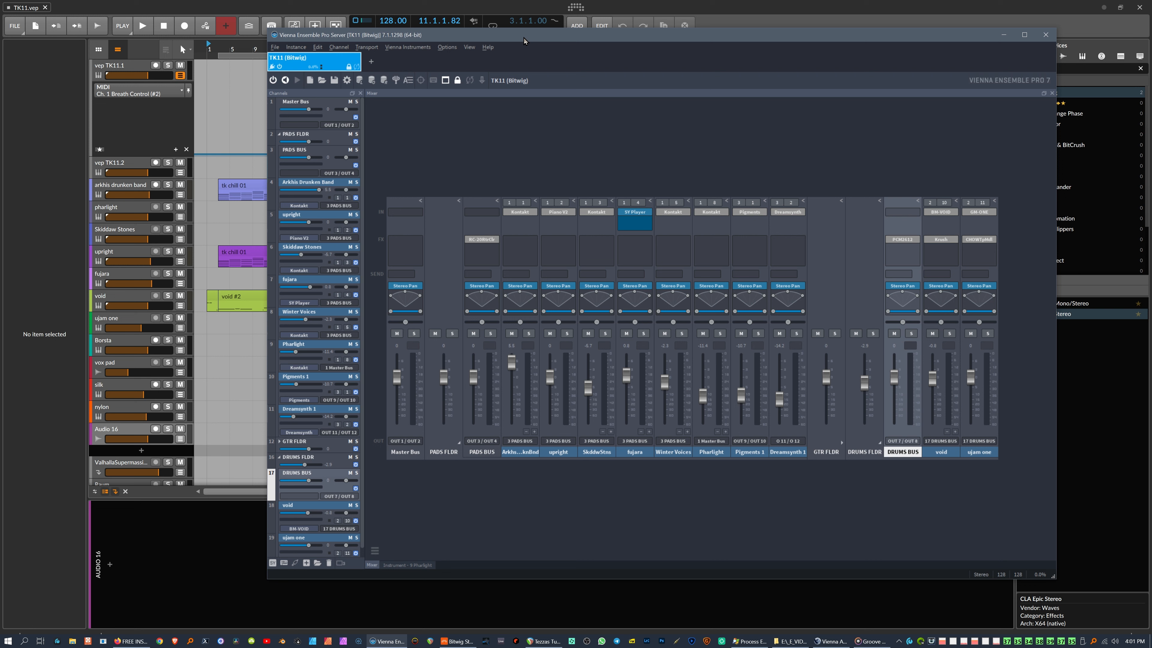
pyautogui.moveTo(526, 38)
pyautogui.mouseDown()
pyautogui.moveTo(517, 45)
pyautogui.moveTo(544, 46)
pyautogui.mouseUp()
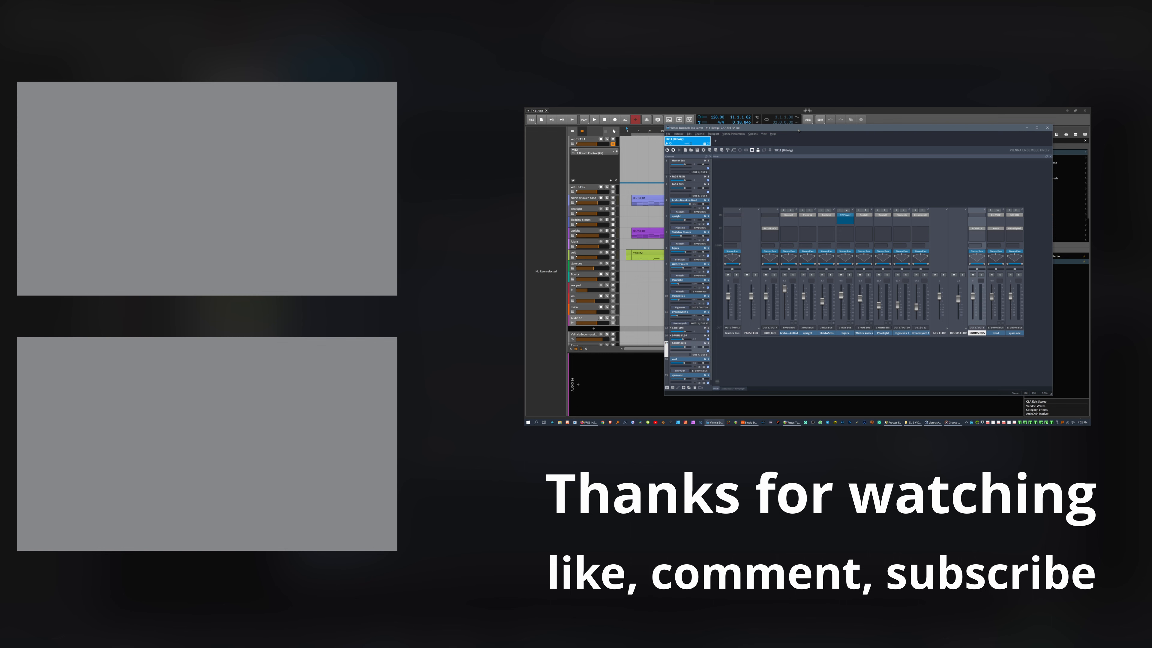
pyautogui.moveTo(798, 130)
pyautogui.mouseDown()
pyautogui.moveTo(788, 136)
pyautogui.moveTo(805, 140)
pyautogui.mouseUp()
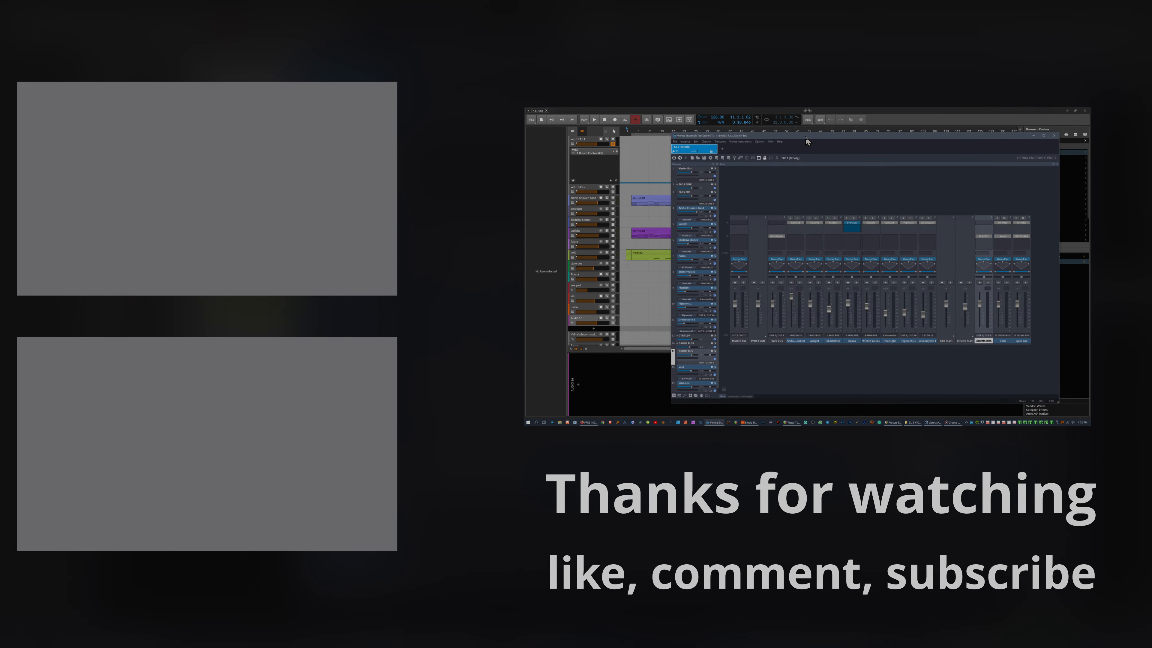